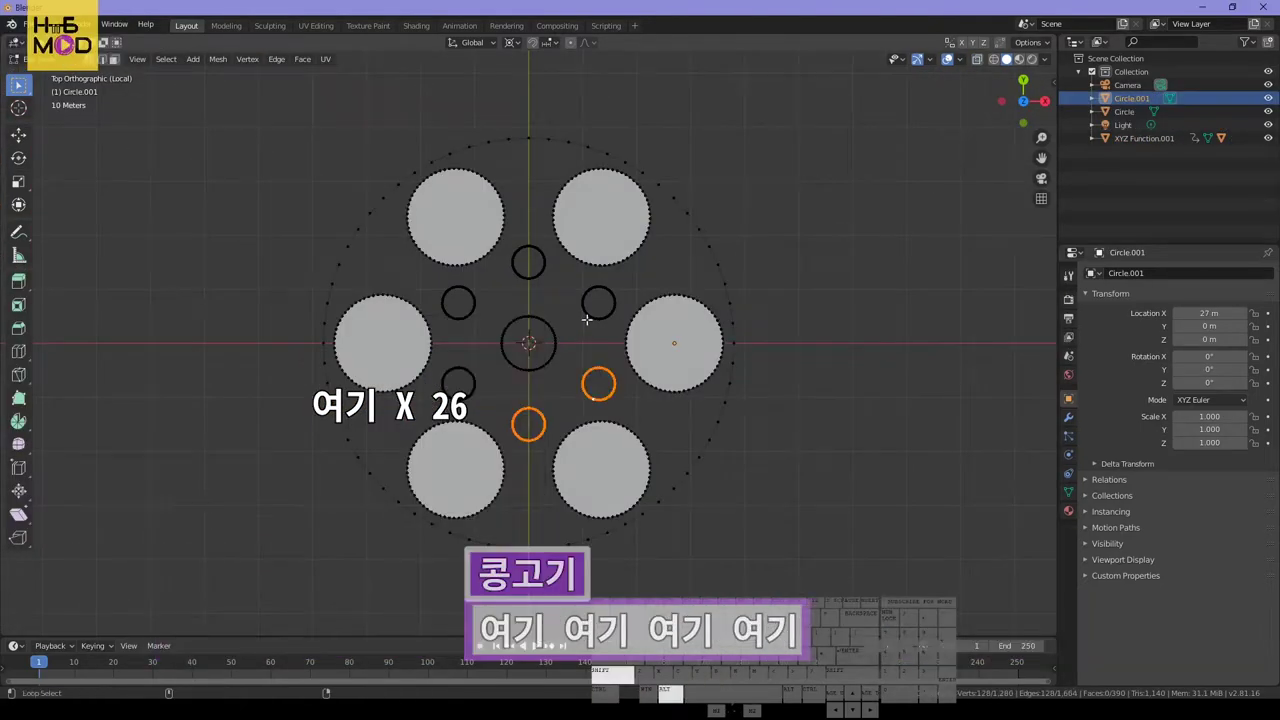
alt+shift+click(586, 318)
alt+shift+click(516, 272)
alt+shift+click(446, 312)
alt+shift+click(444, 390)
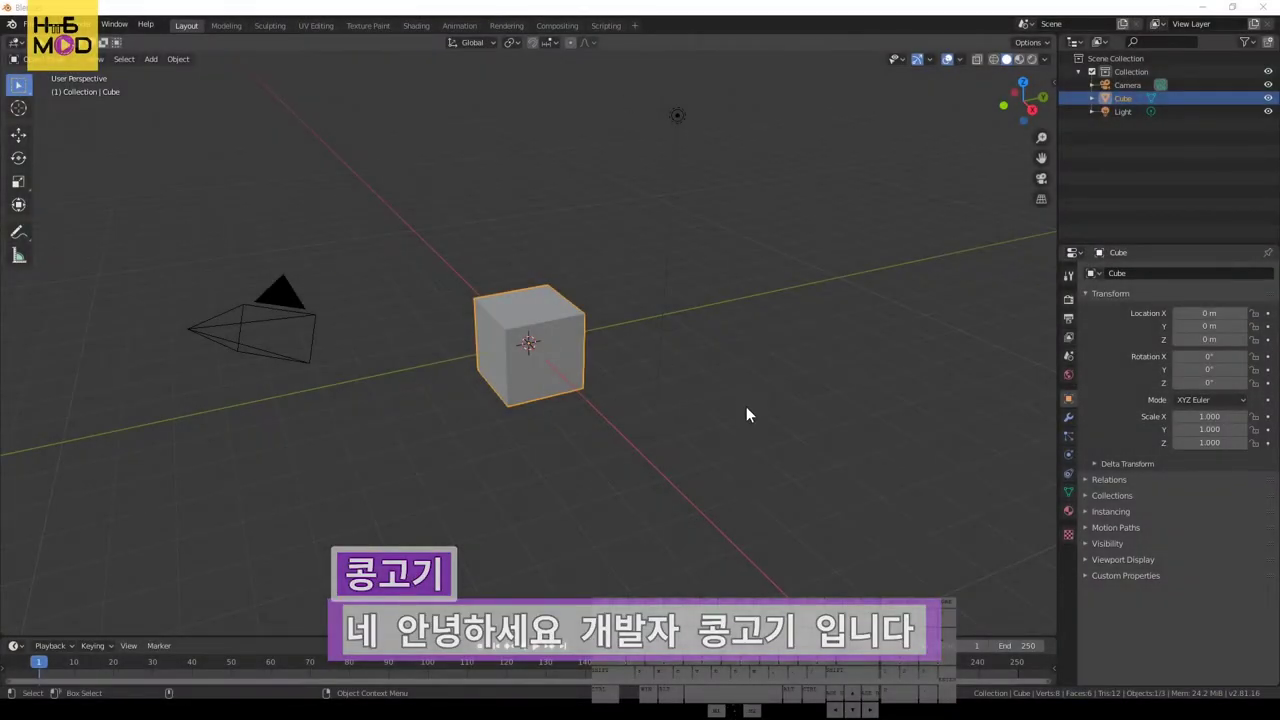
Search the add-on preferences for "extra" to check the Add Mesh: Extra Objects add-on, and close the preferences
click(808, 326)
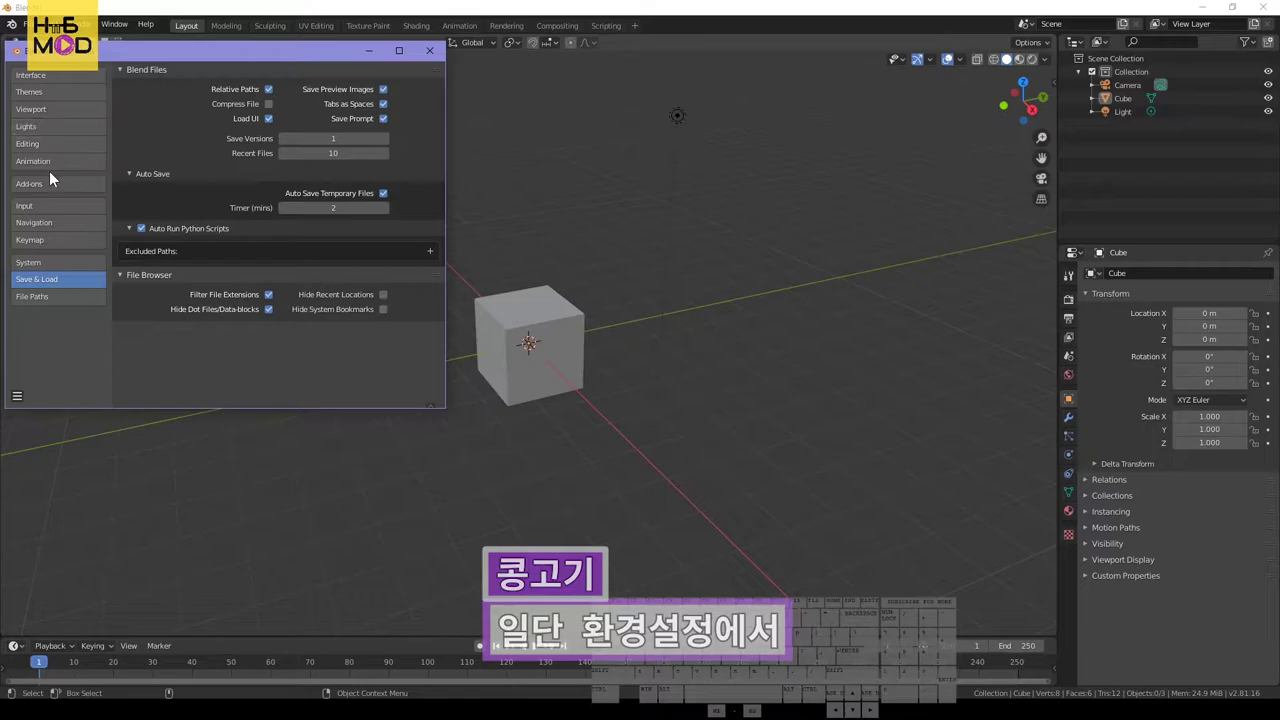
click(70, 181)
click(378, 88)
text(ext)
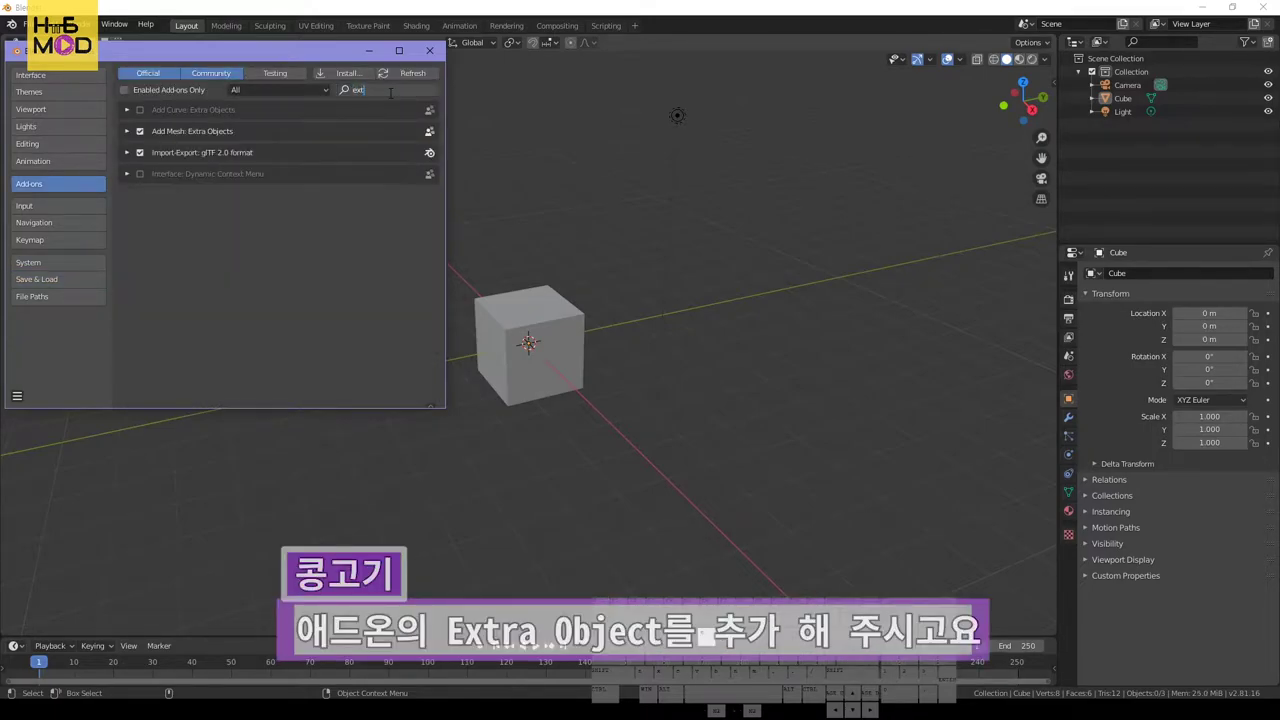
text(ra)
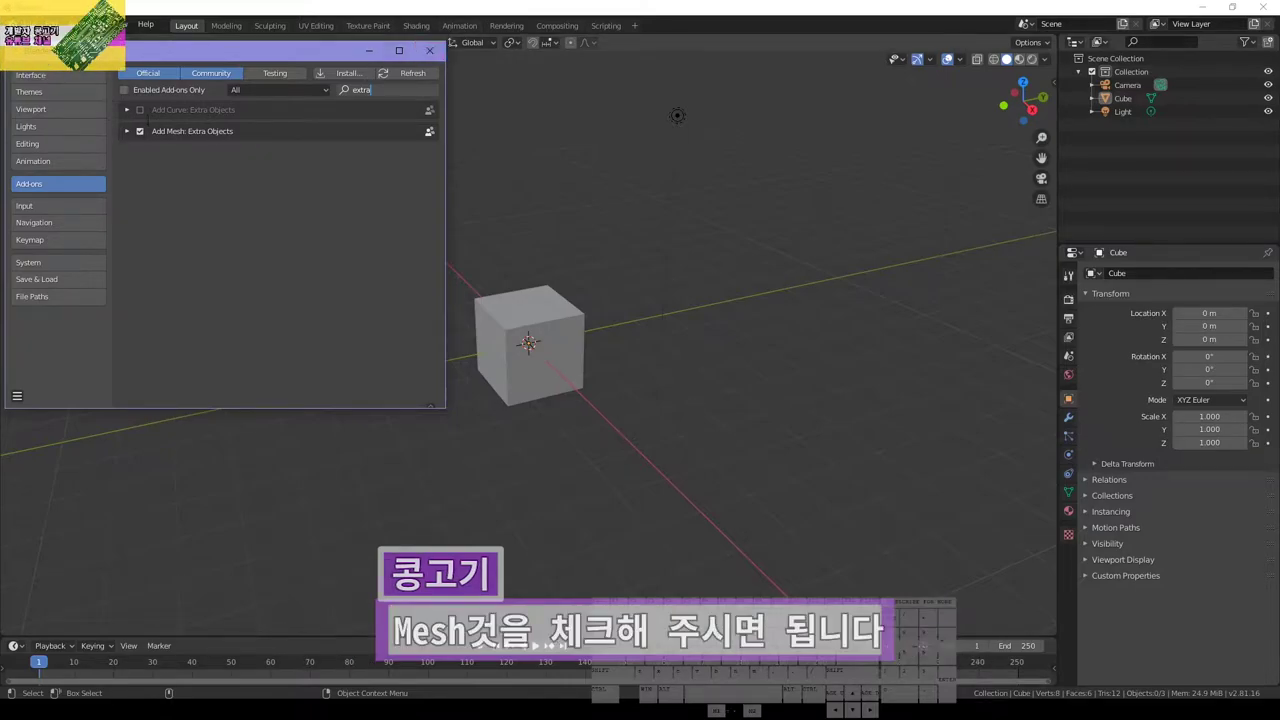
click(430, 50)
Delete the default cube and switch to the top orthographic view
click(565, 364)
key(Delete)
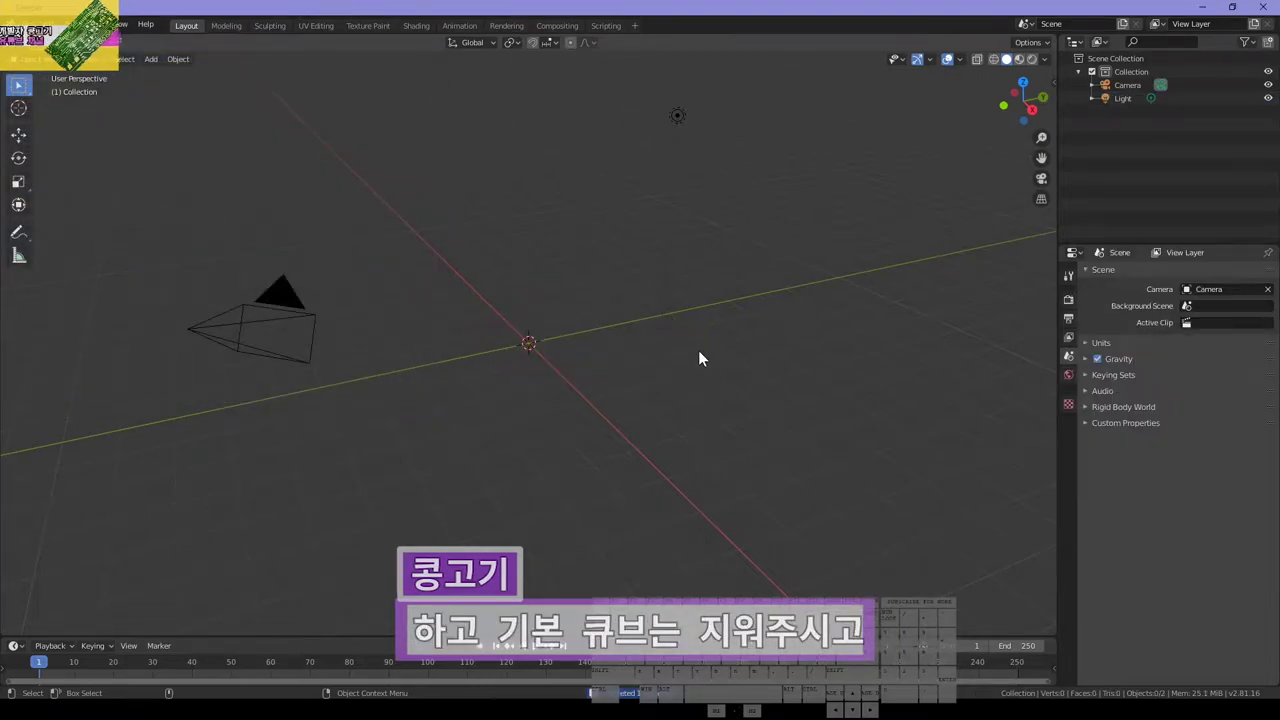
key(KP_7)
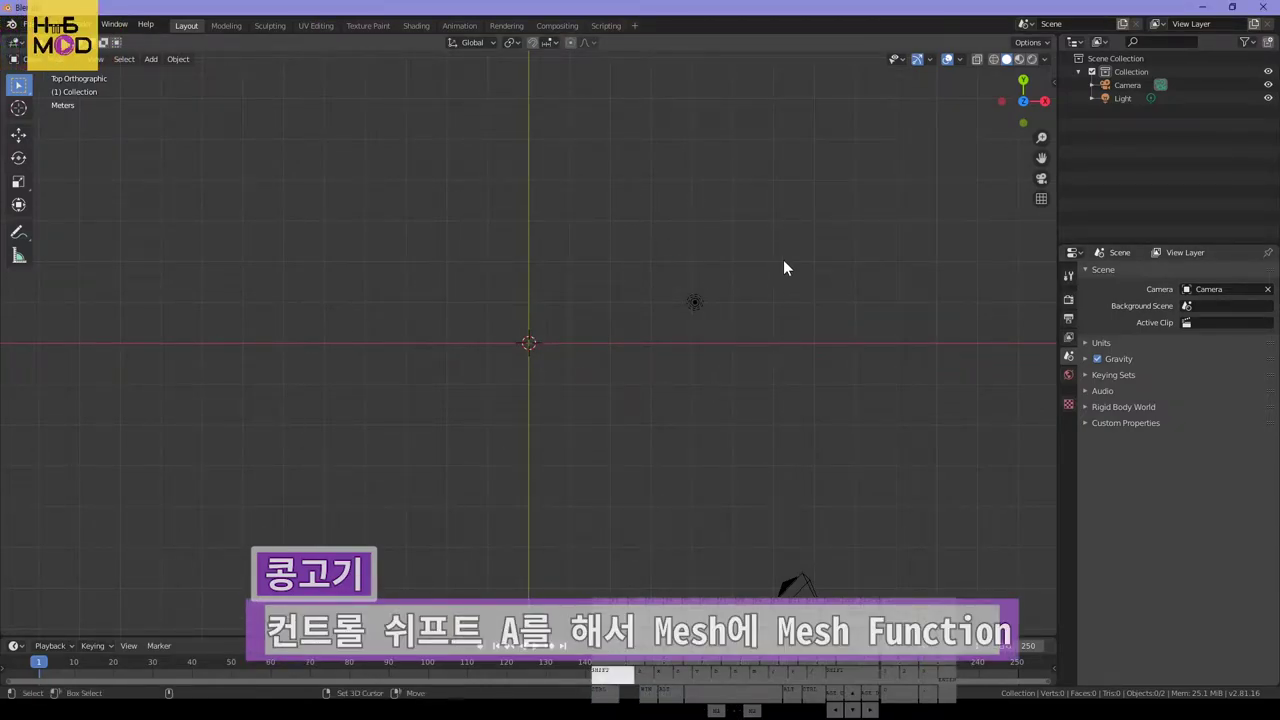
Add an XYZ Math Surface mesh at the origin
key(shift+a)
mouse_move(783, 262)
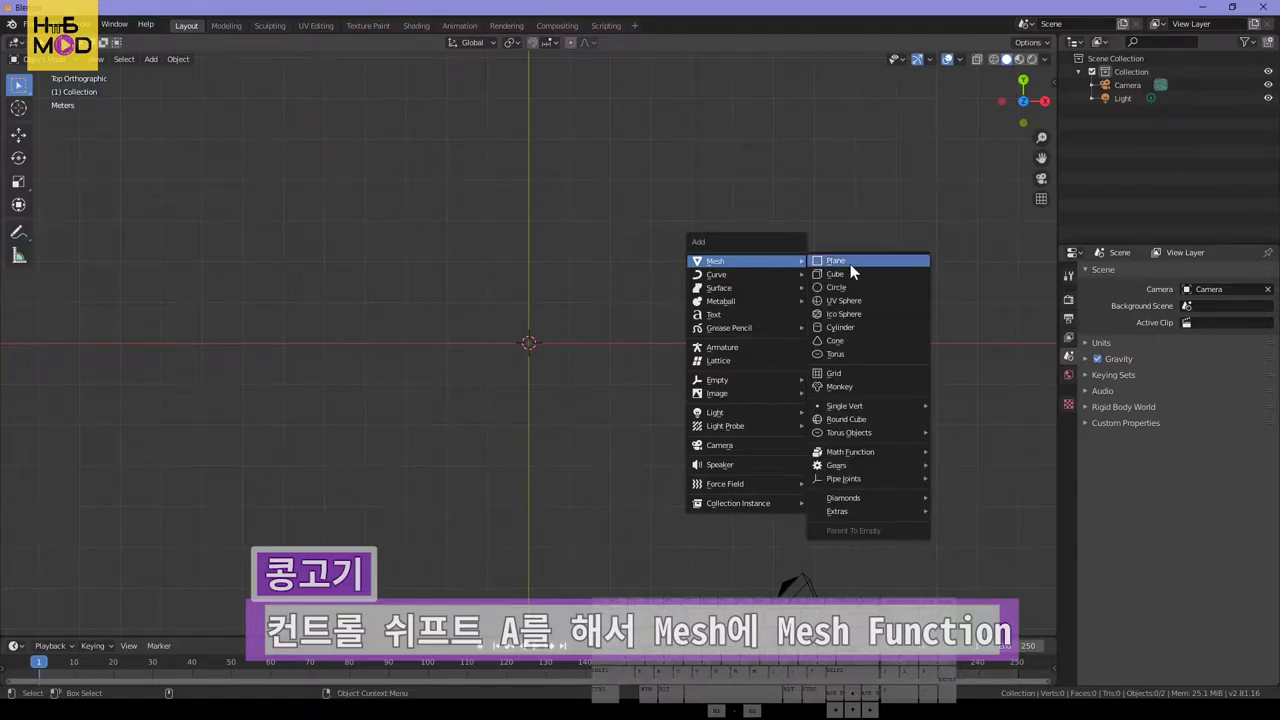
mouse_move(895, 466)
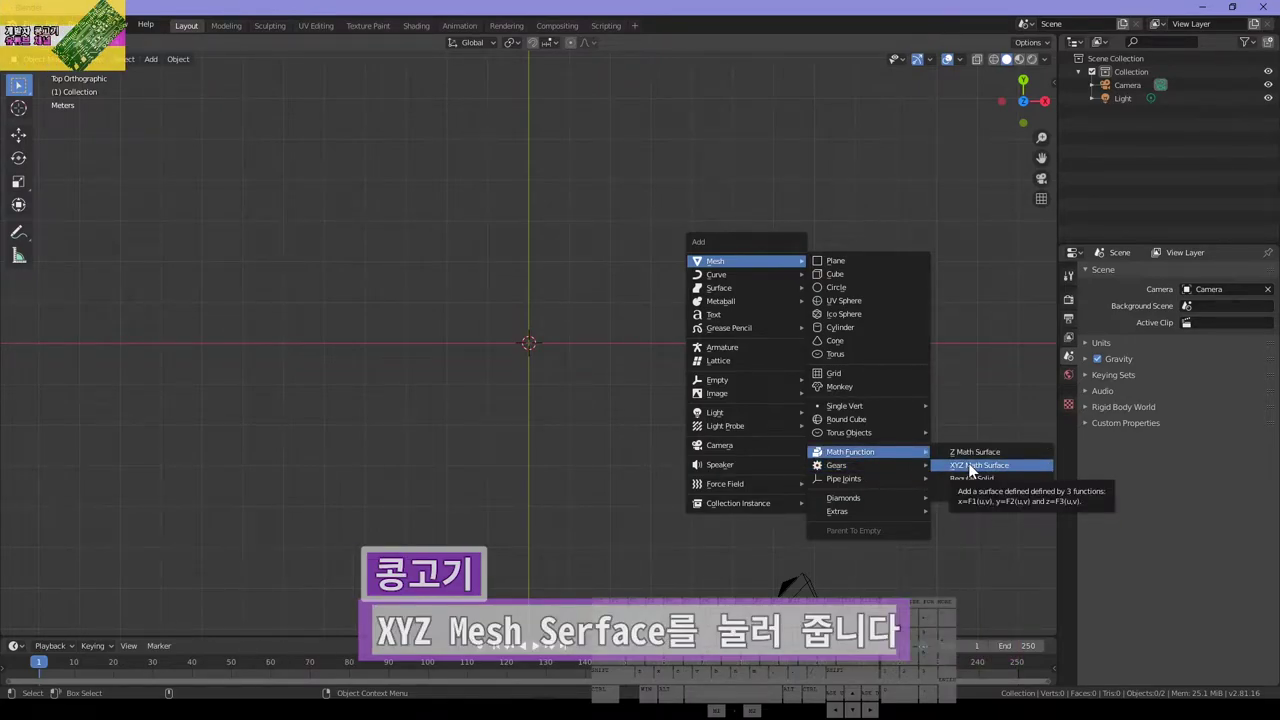
click(970, 466)
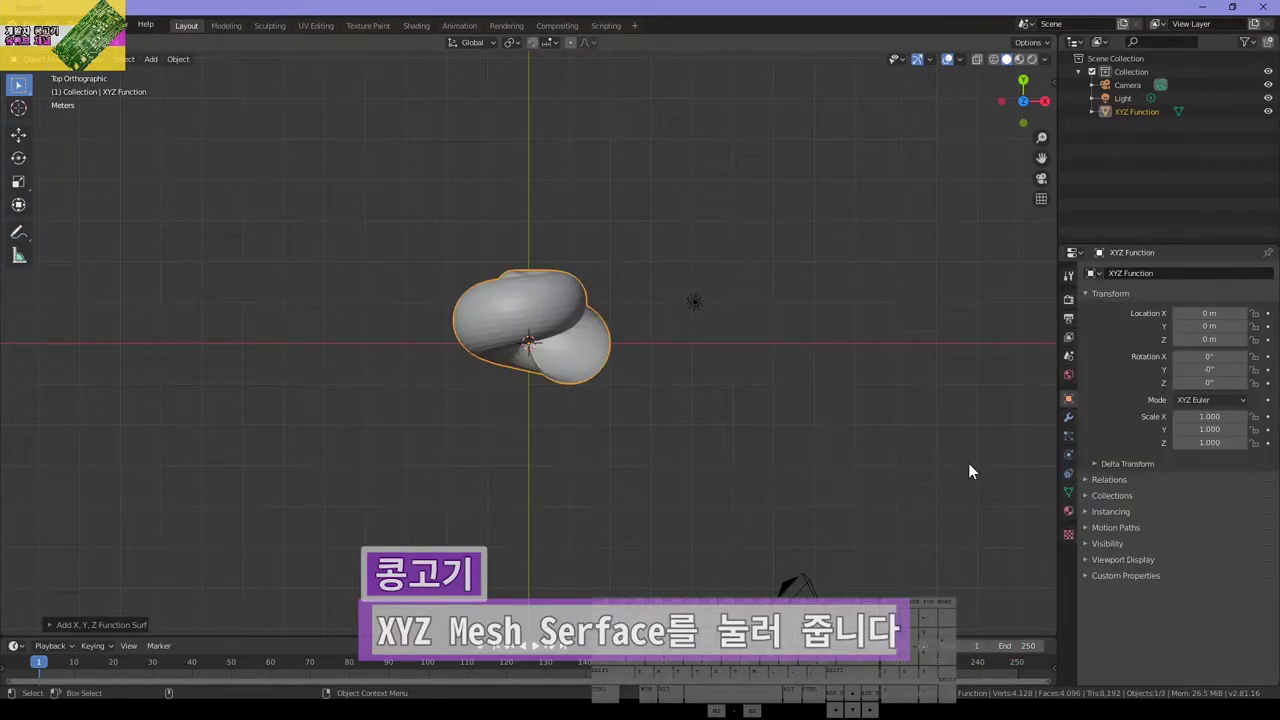
Set the surface's X equation to (45.833 + 4.167) * cos(2*pi*u) + 3.000 * cos((45.833 + 4.167)*2*pi*u/4.167)
click(50, 625)
click(189, 356)
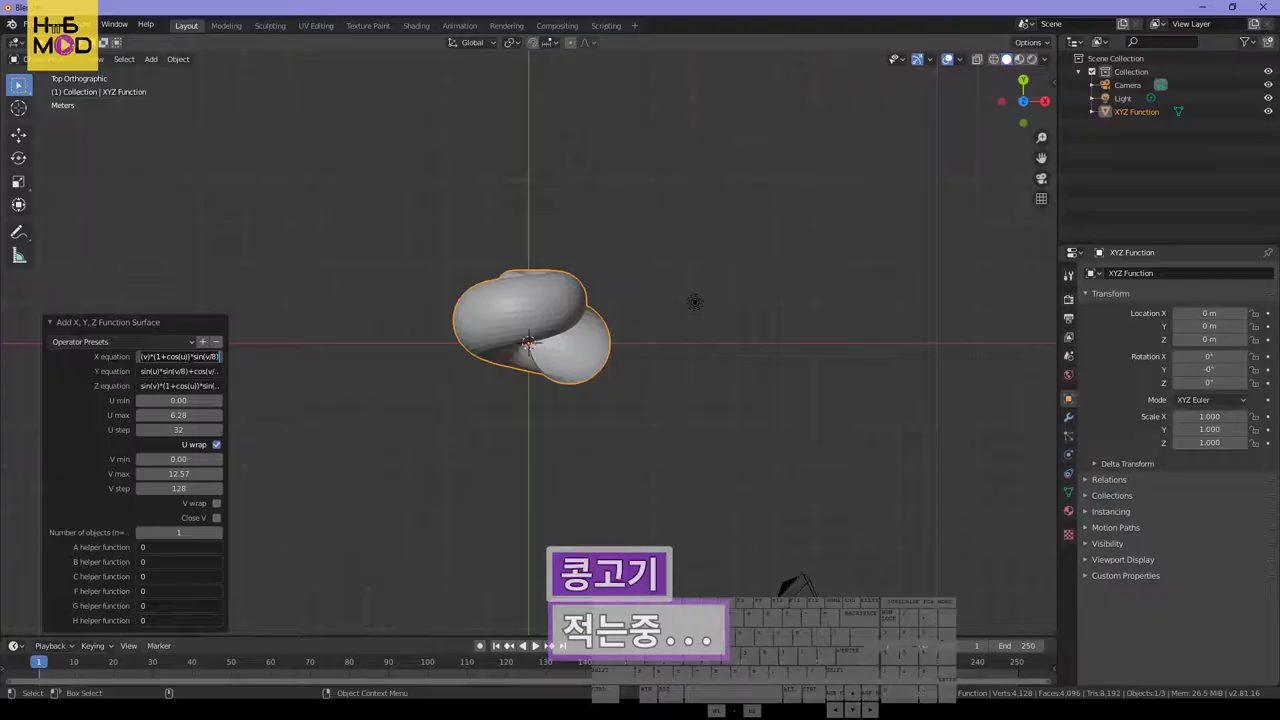
text((45.833 + 4.167)
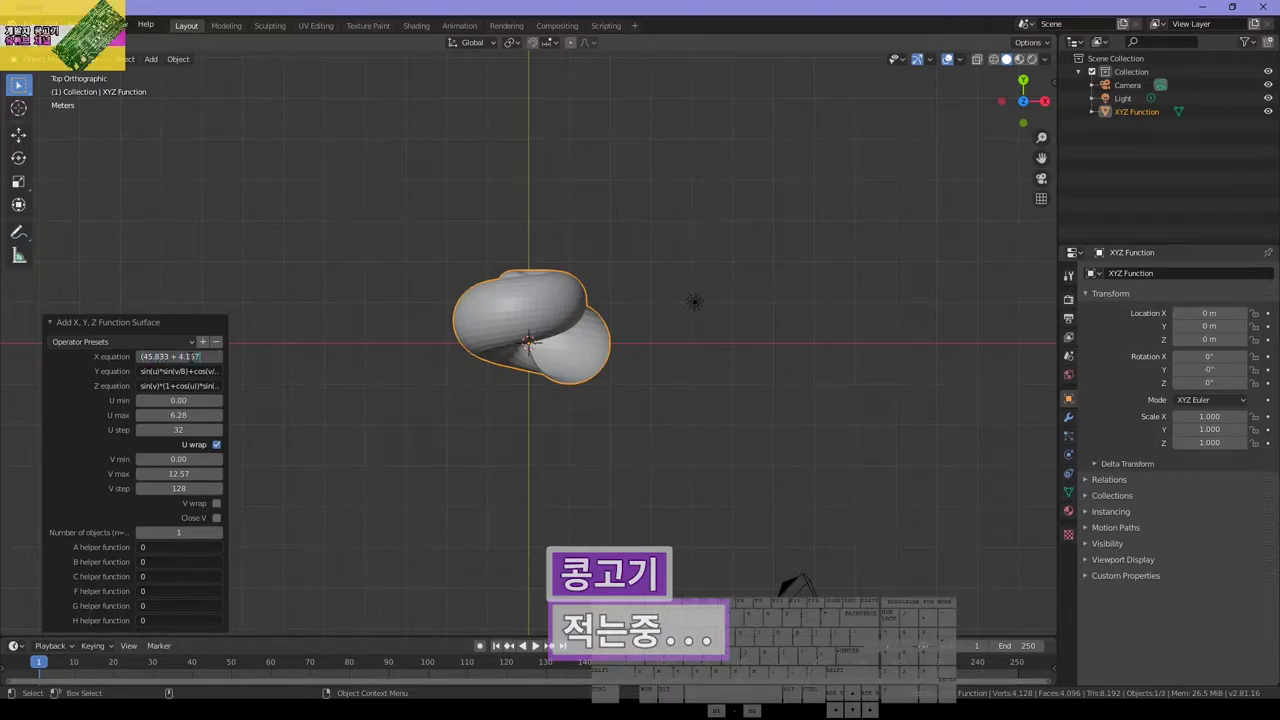
text() * cos(2*pi*u/ + 3)
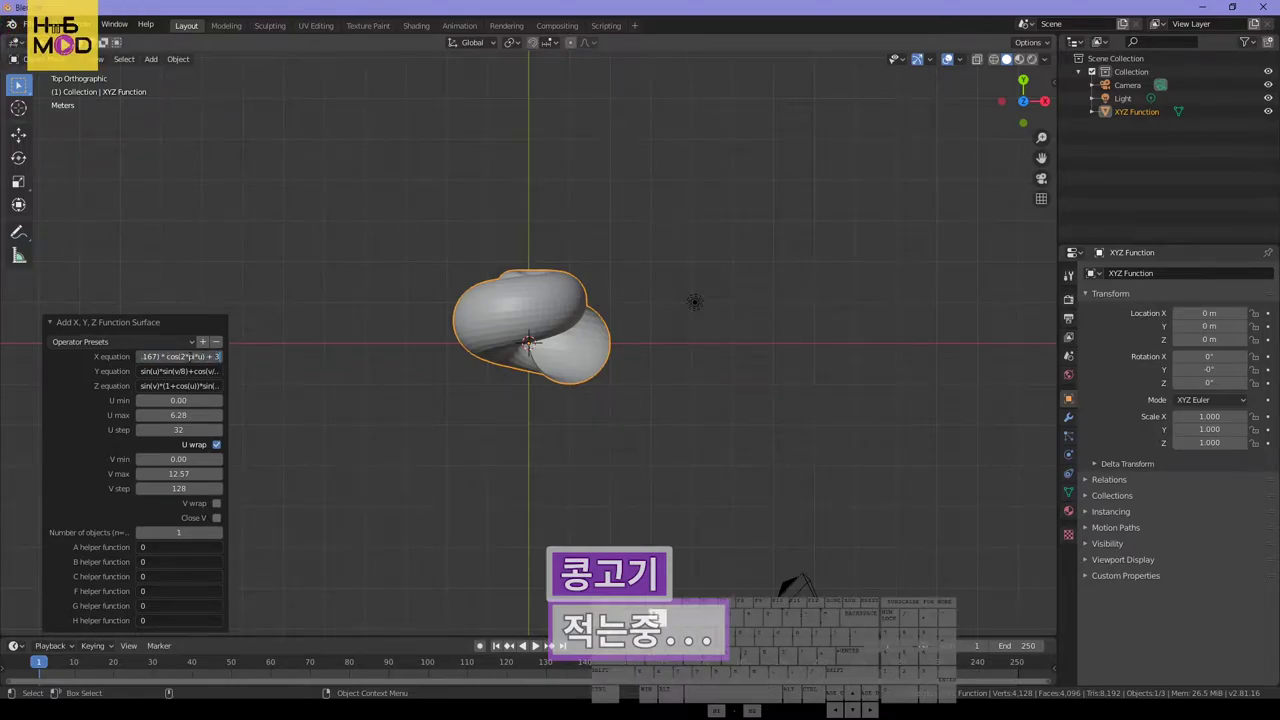
text(.000 * cos((45.833/((45.833 + 4.167)*2*pi)
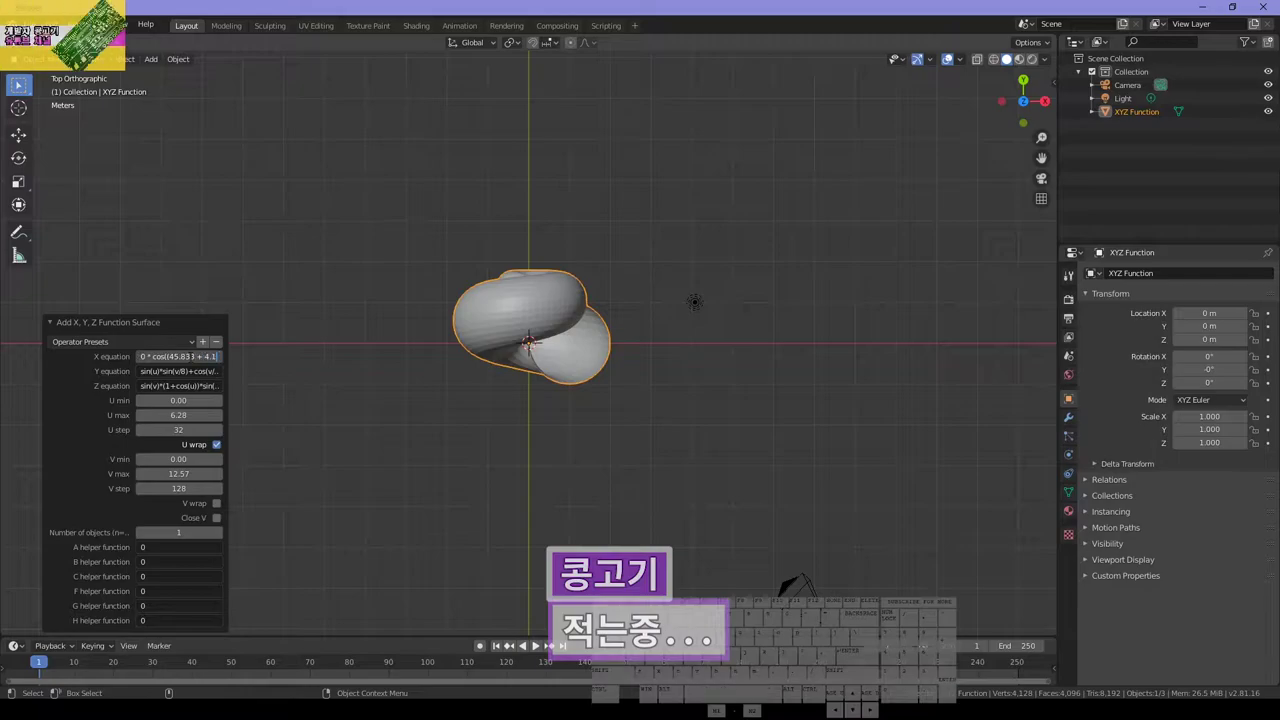
text(i*u/4.167))
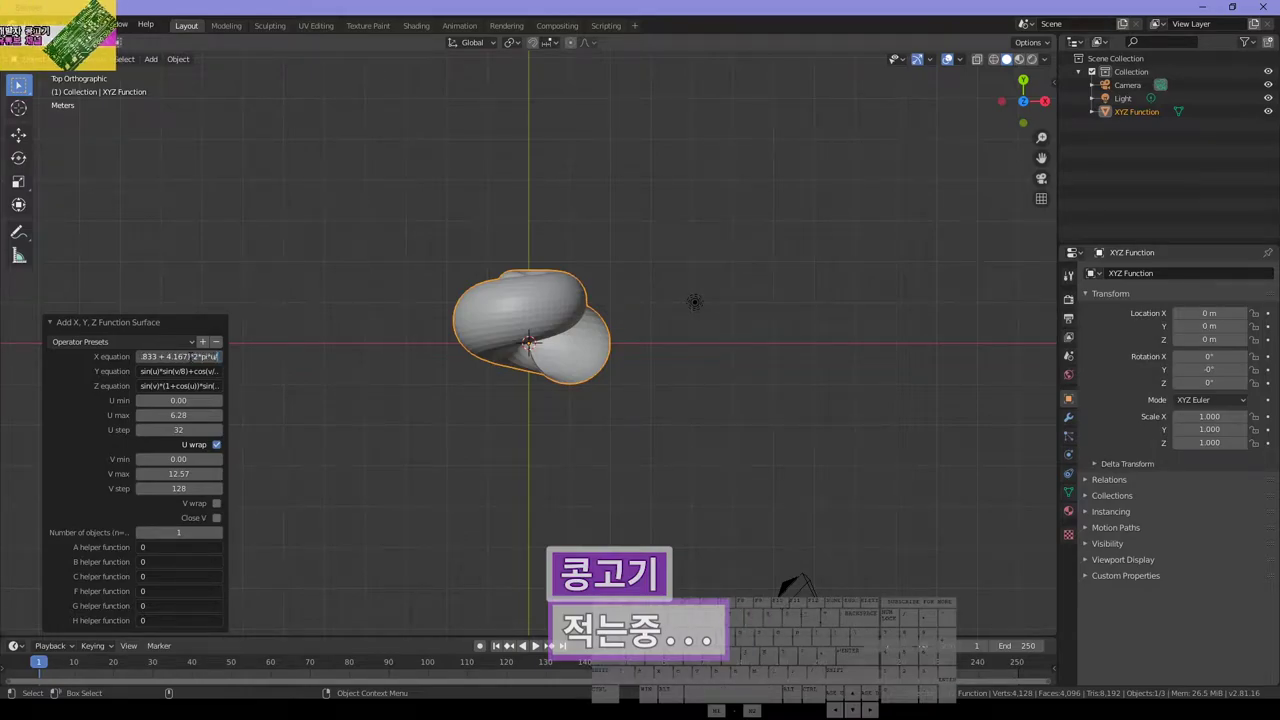
Set the Y equation to (45.833 + 4.167) * sin(2*pi*u) + 3.000 * sin((45.833 + 4.167)*2*pi*u/4.167)
key(Tab)
text((45.833 + 4.167) * cos(2*pi*u) + 3.000 * cos((45.833 + 4.167)*2*pi*u/4.167))
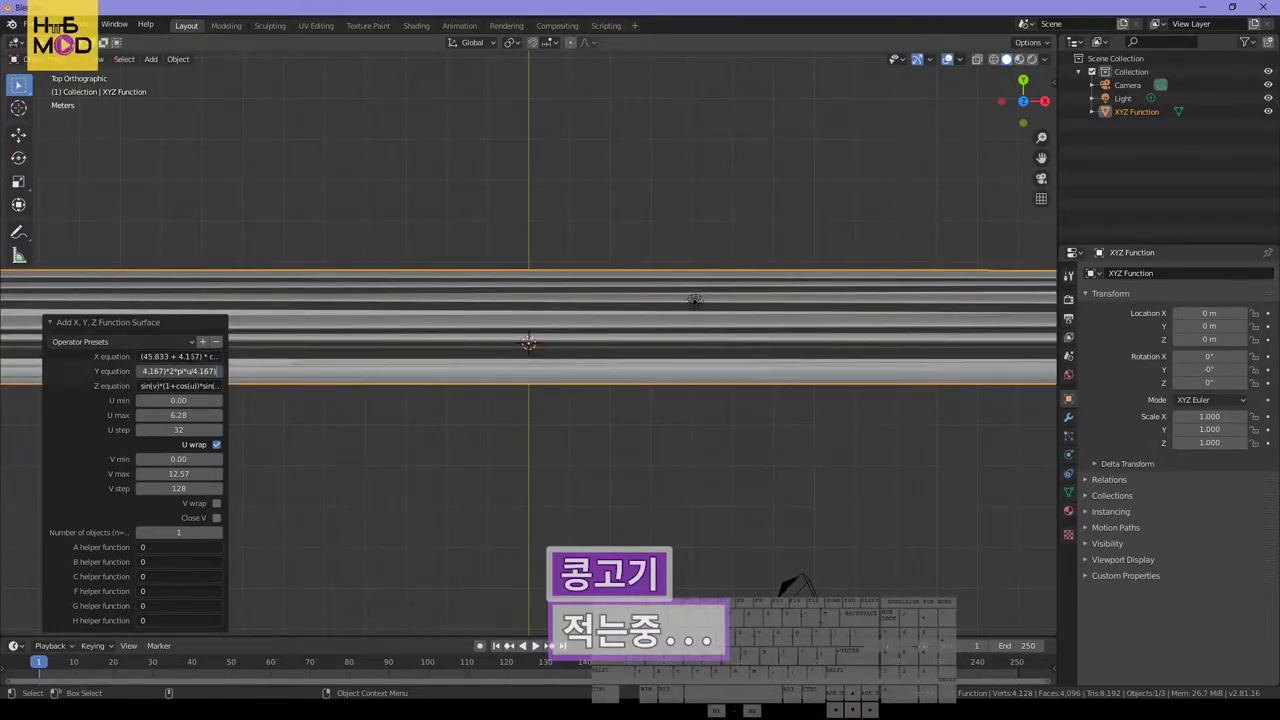
key(Home)
key(Right)
key(Right)
key(Right)
key(Right)
key(Right)
key(Right)
key(Right)
key(Right)
key(Right)
key(Right)
key(Right)
key(Right)
key(Right)
key(Right)
key(Right)
key(Right)
key(Right)
key(Right)
key(Right)
key(Right)
key(BackSpace)
key(BackSpace)
key(BackSpace)
text(sin)
key(Right)
key(Right)
key(Right)
key(Right)
key(Right)
key(Right)
key(Right)
key(Right)
key(Right)
key(Right)
key(Right)
key(Right)
key(Right)
key(Right)
key(Right)
key(Right)
key(Right)
key(Right)
key(Right)
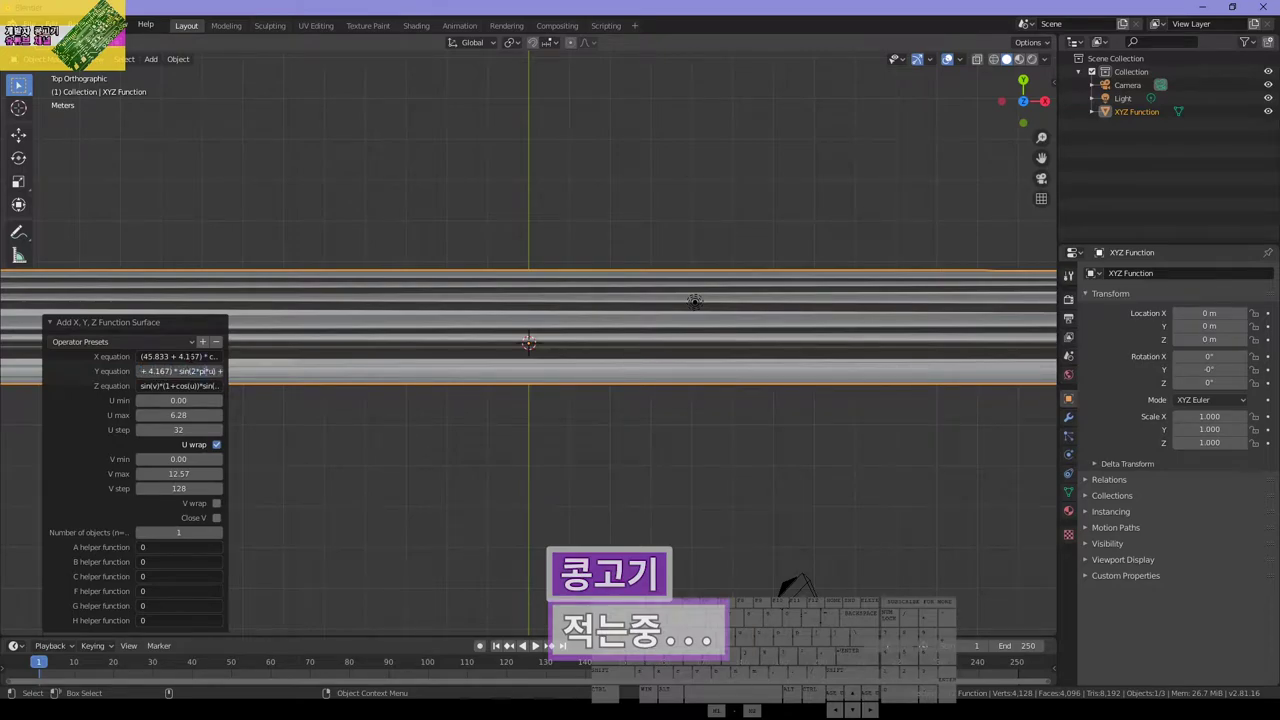
key(Delete)
key(Delete)
key(Delete)
text(sin)
key(Right)
key(Right)
key(Right)
Set the surface's Z equation to 0, U max to 1 and U step to 1024
key(Tab)
key(BackSpace)
text(0)
key(Tab)
key(Tab)
text(1)
Set the surface's V max to 0 and V step to 1, with U wrap enabled
key(Tab)
text(1024)
click(216, 444)
click(179, 474)
text(0)
key(Tab)
text(1)
key(Tab)
key(Return)
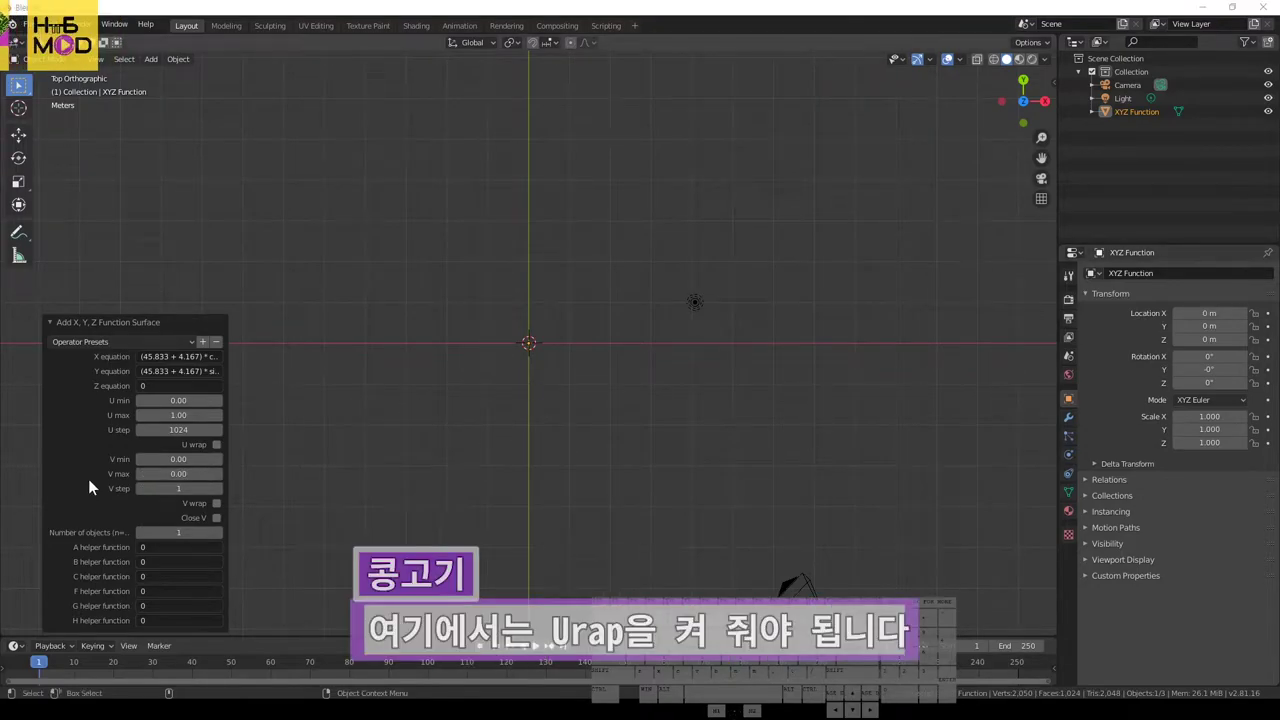
click(216, 445)
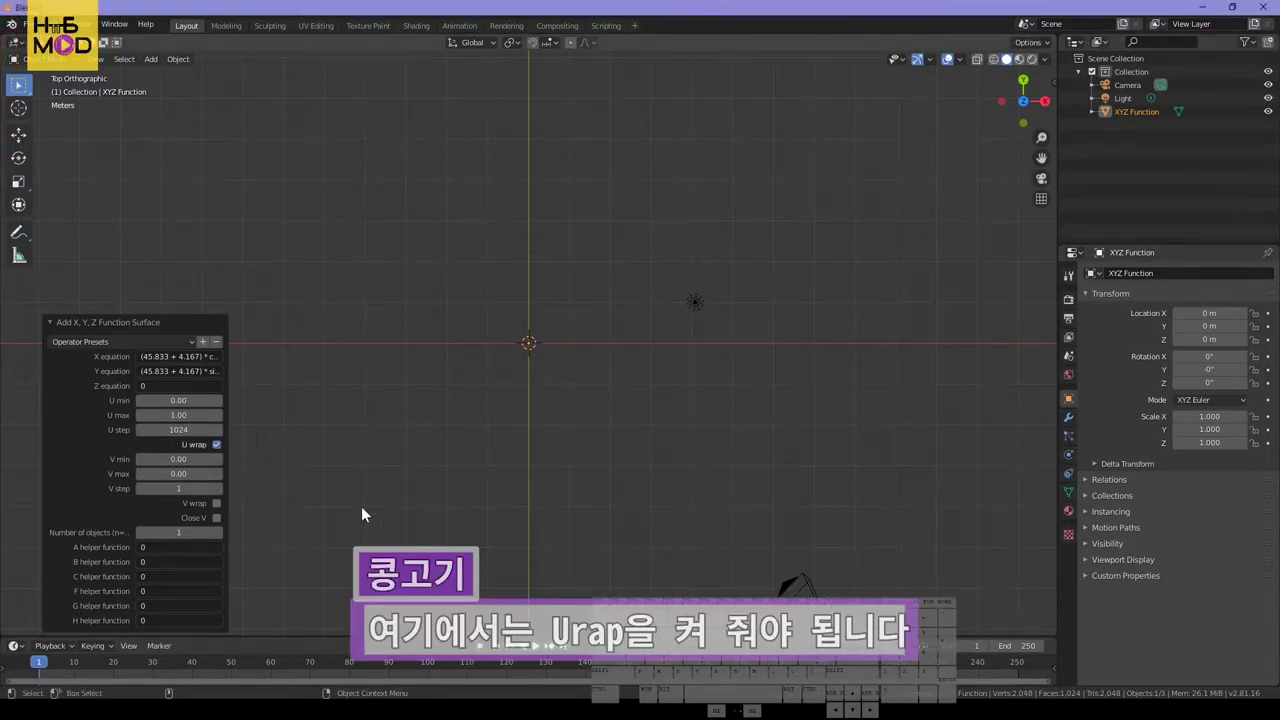
Merge the duplicate vertices of the XYZ Function object by distance in Edit Mode
click(435, 327)
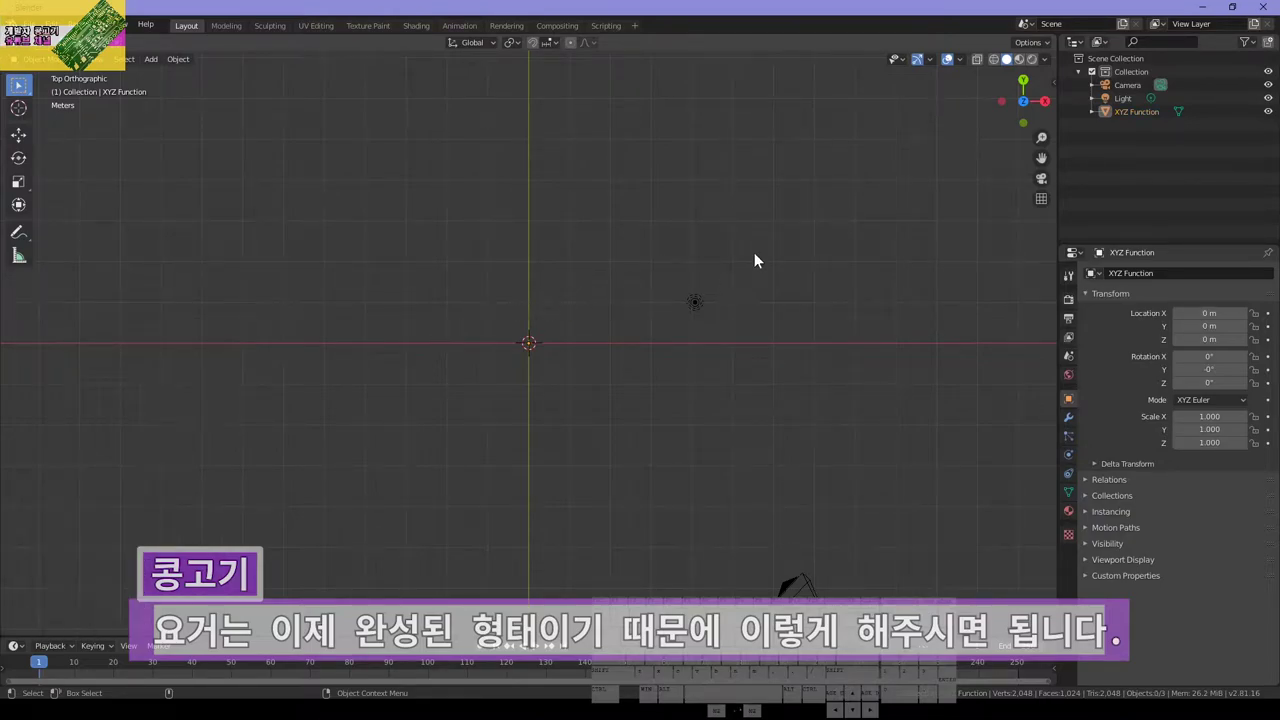
click(1133, 114)
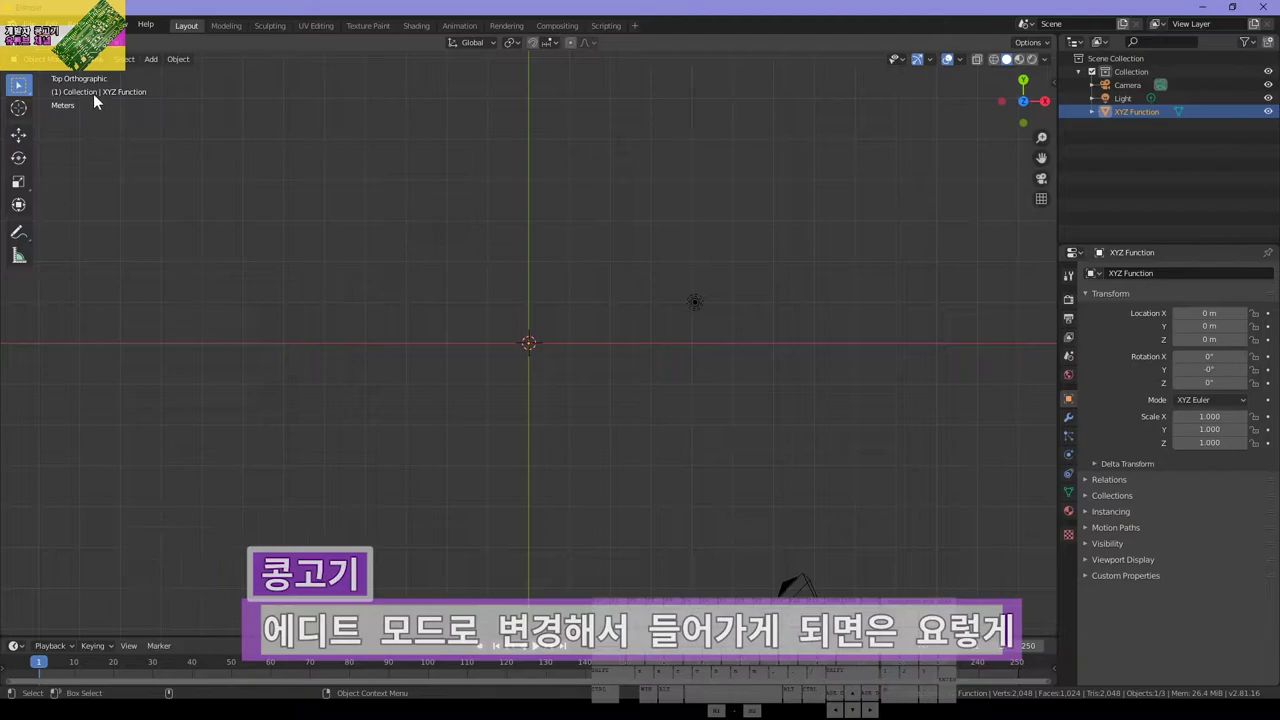
key(Tab)
scroll(597, 311, down, 12)
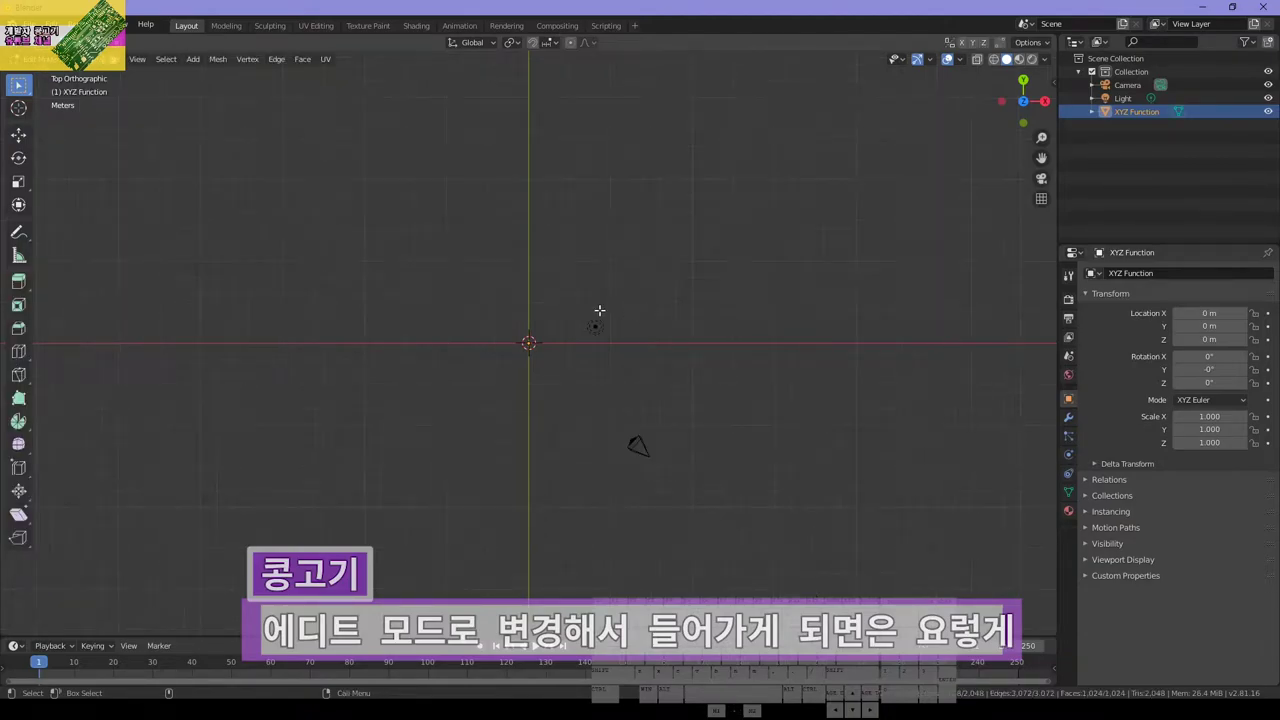
scroll(597, 307, up, 1)
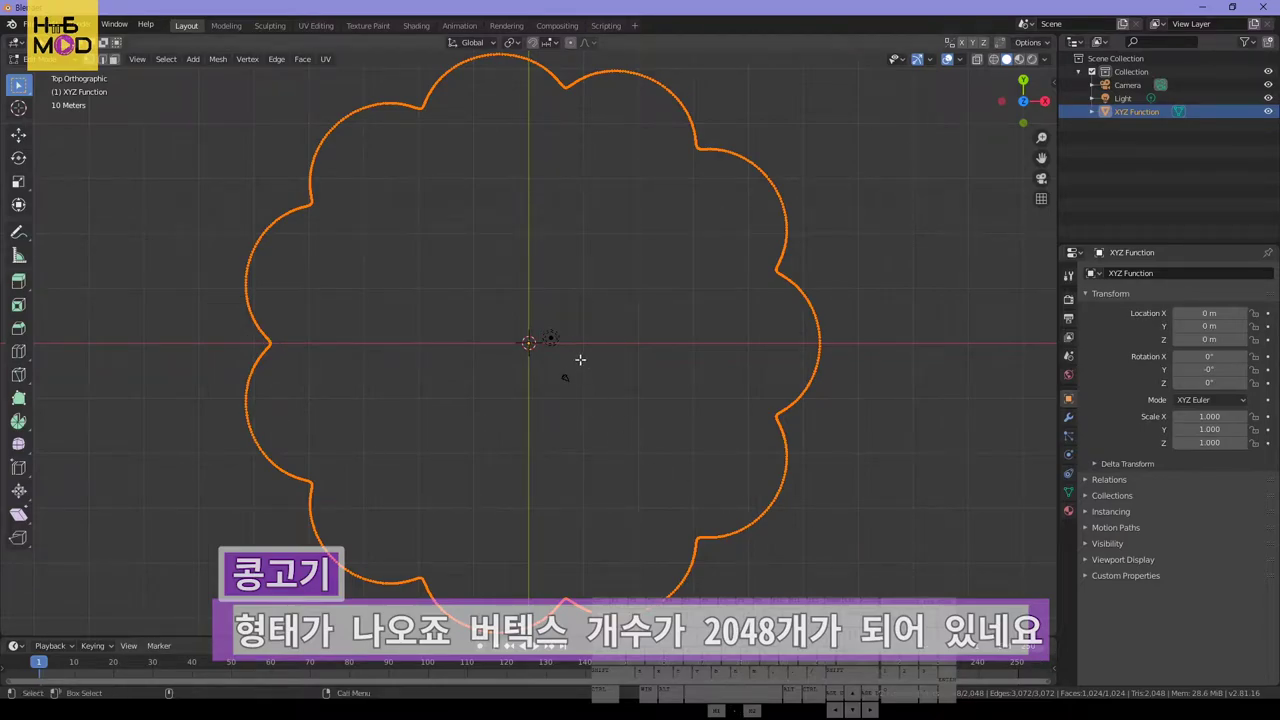
key(m)
key(Escape)
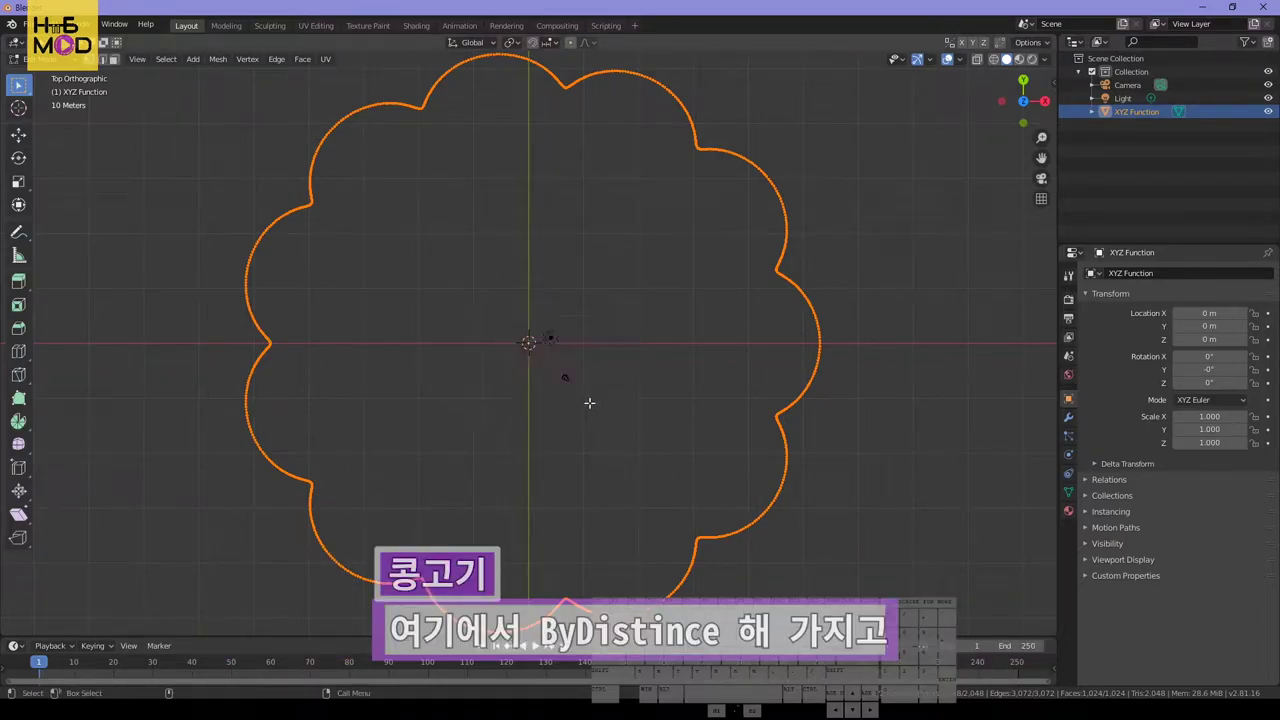
key(m)
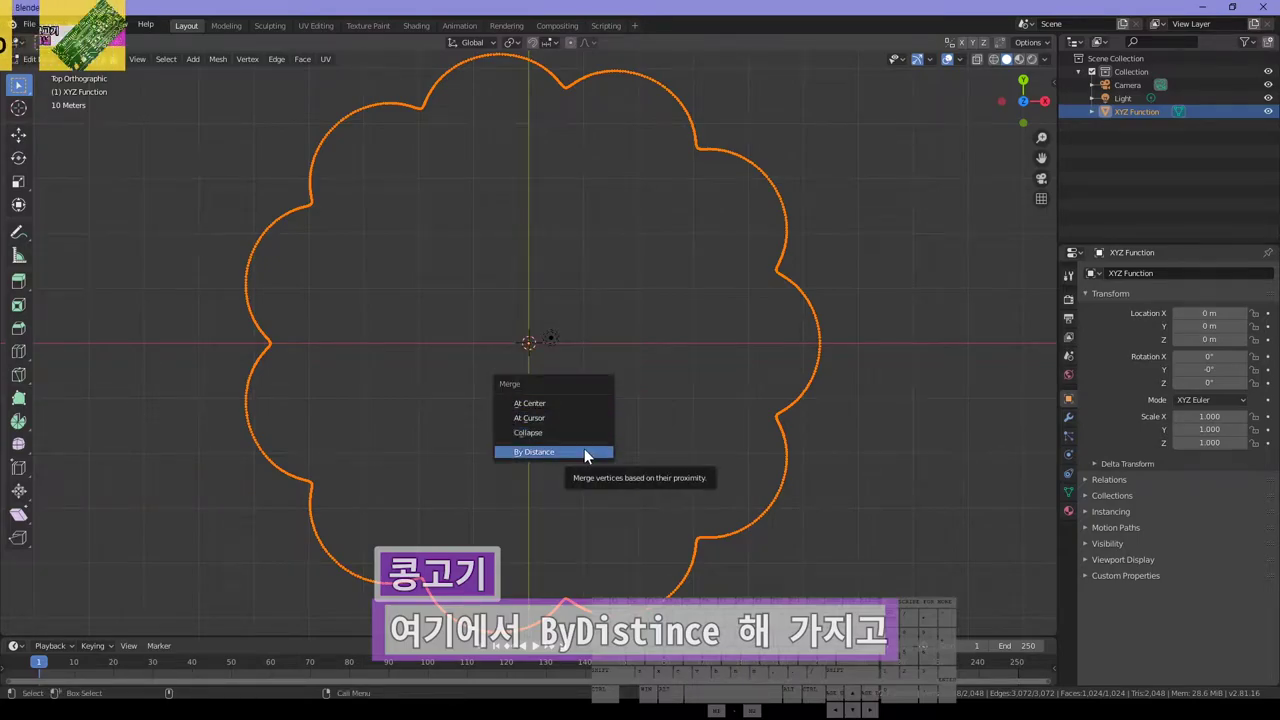
click(585, 452)
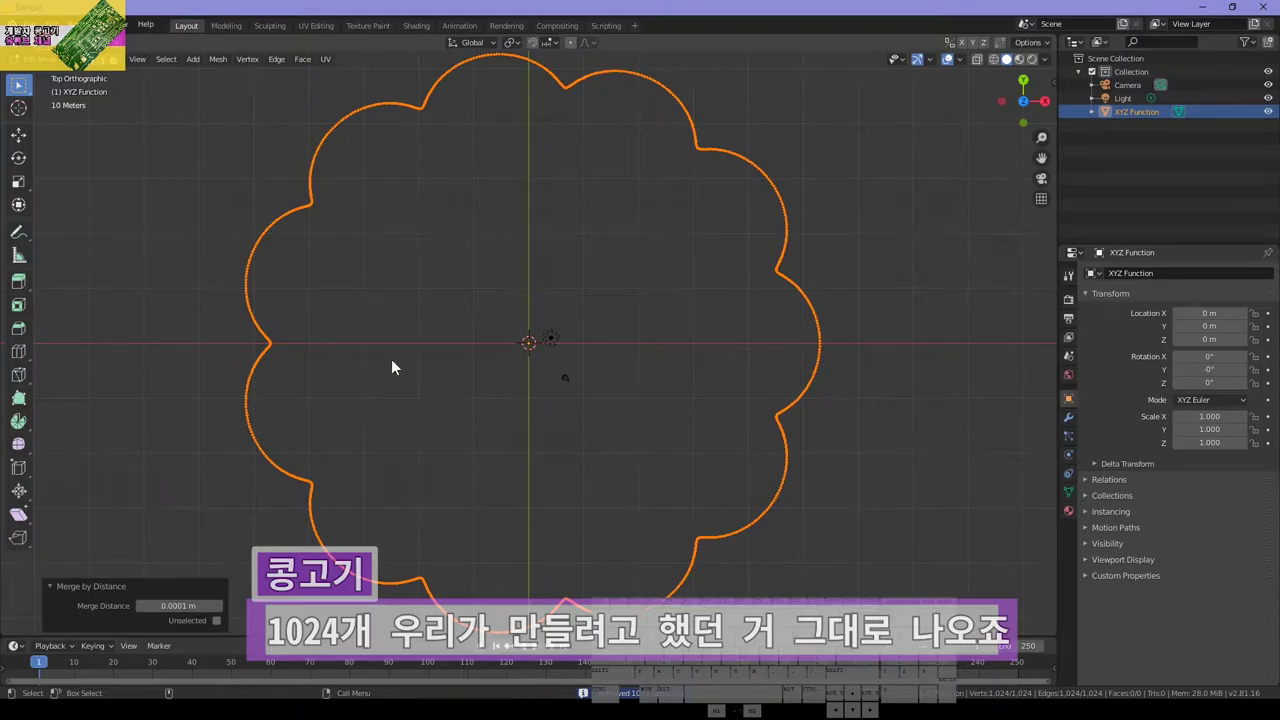
Fill the cycloid outline with a face and inset it by 5 m
scroll(610, 363, down, 1)
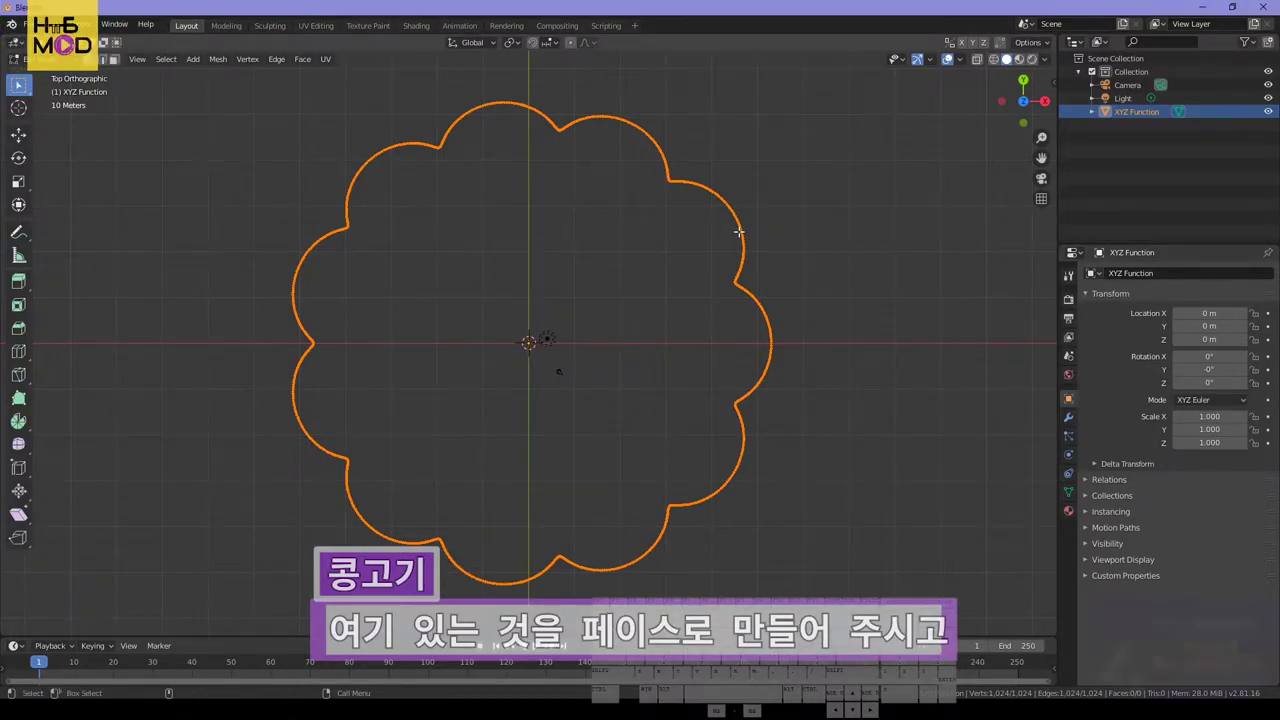
key(f)
key(i)
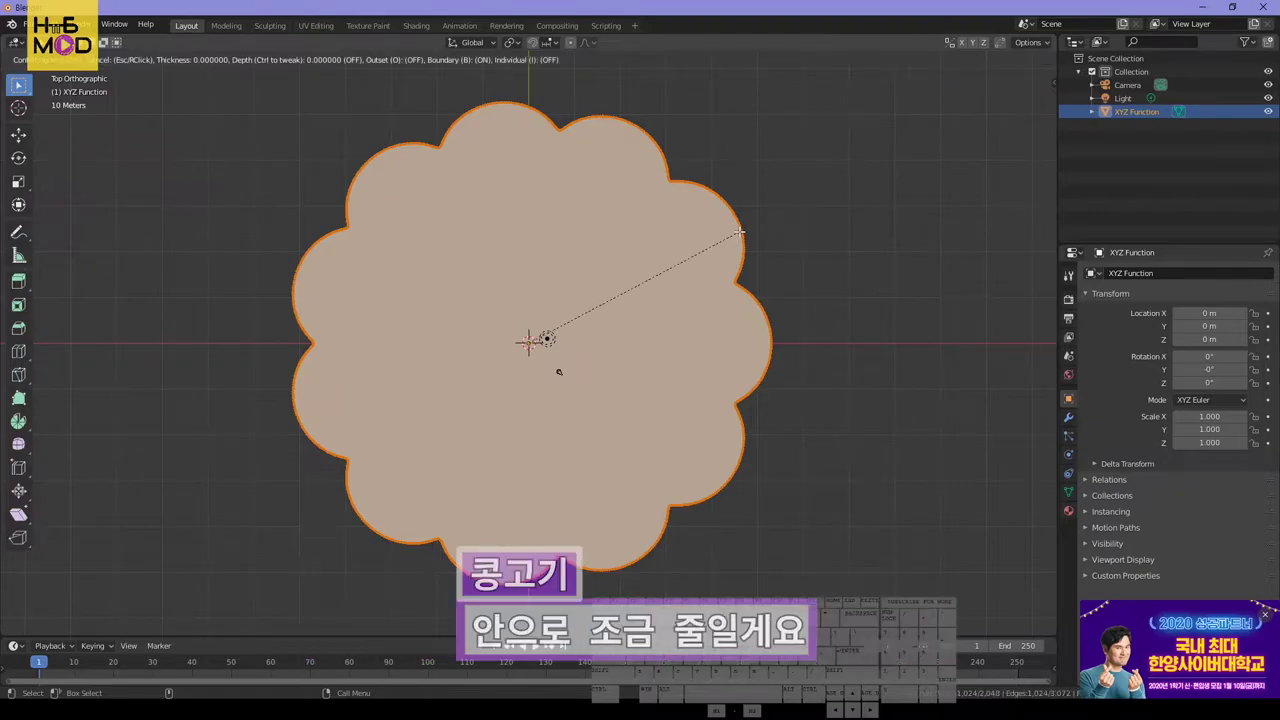
key(5)
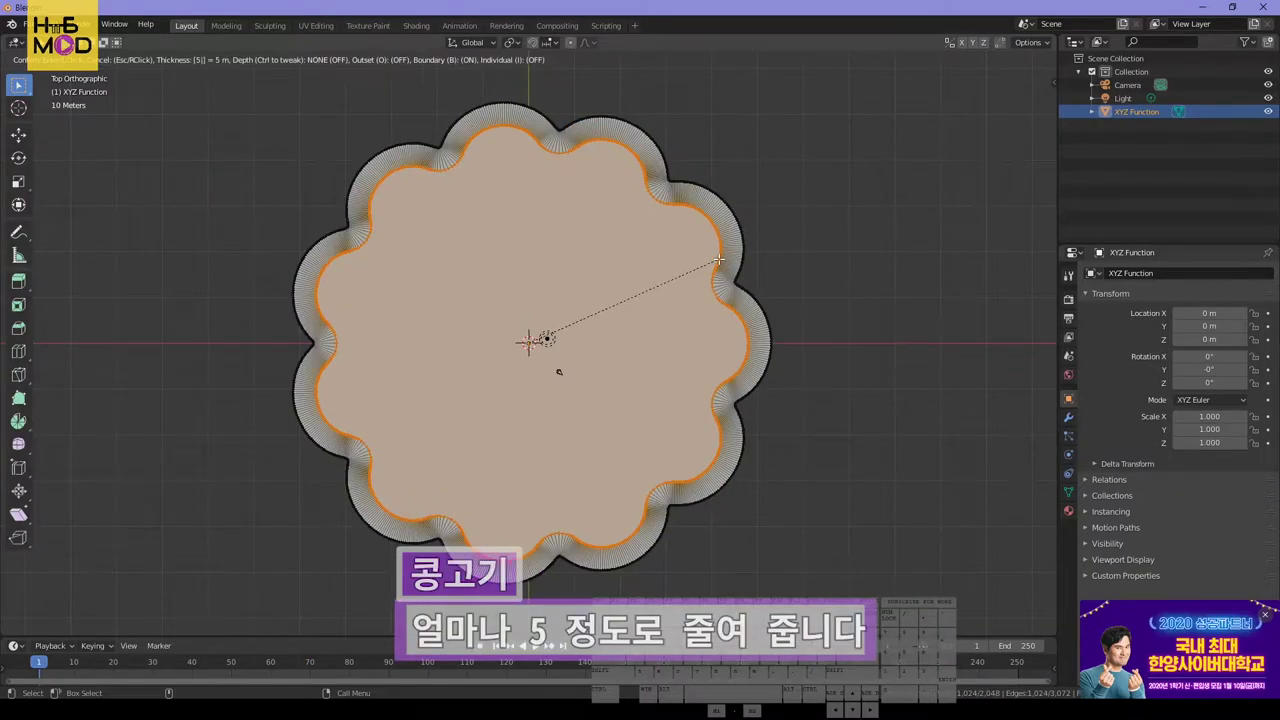
key(Return)
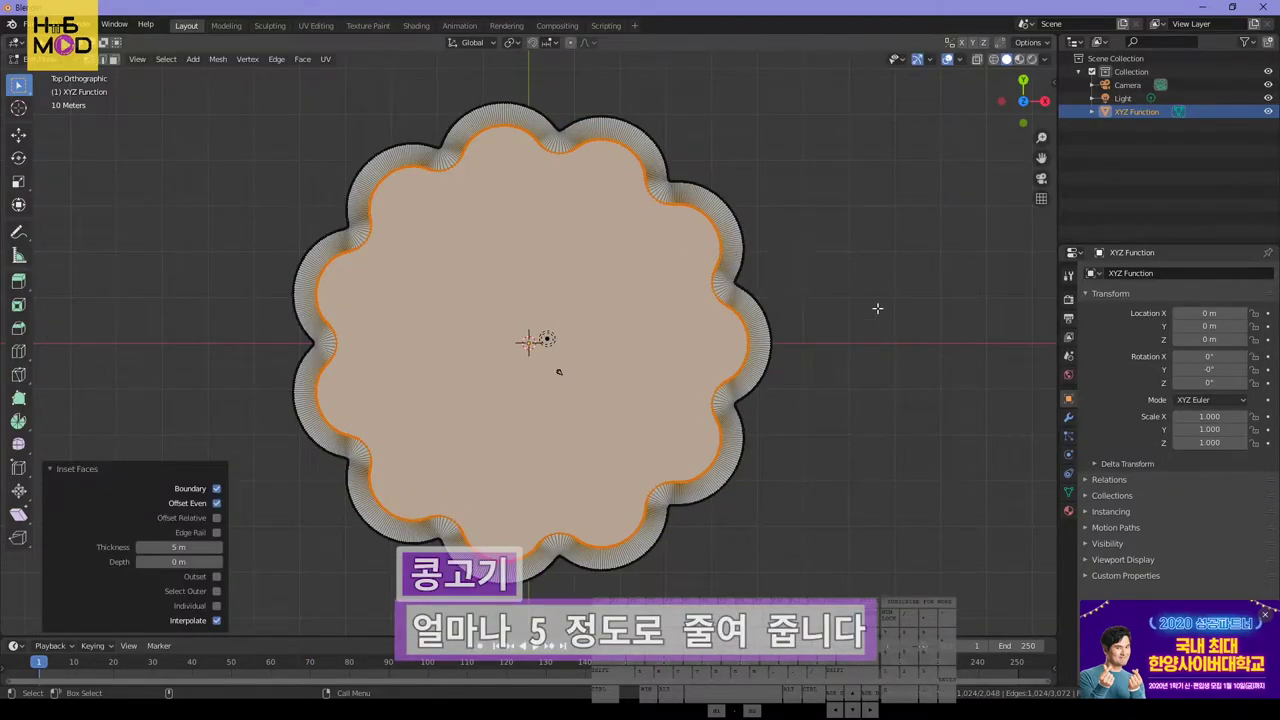
Delete the outer edge loop of the cycloid shape together with its surrounding ring of faces
click(770, 421)
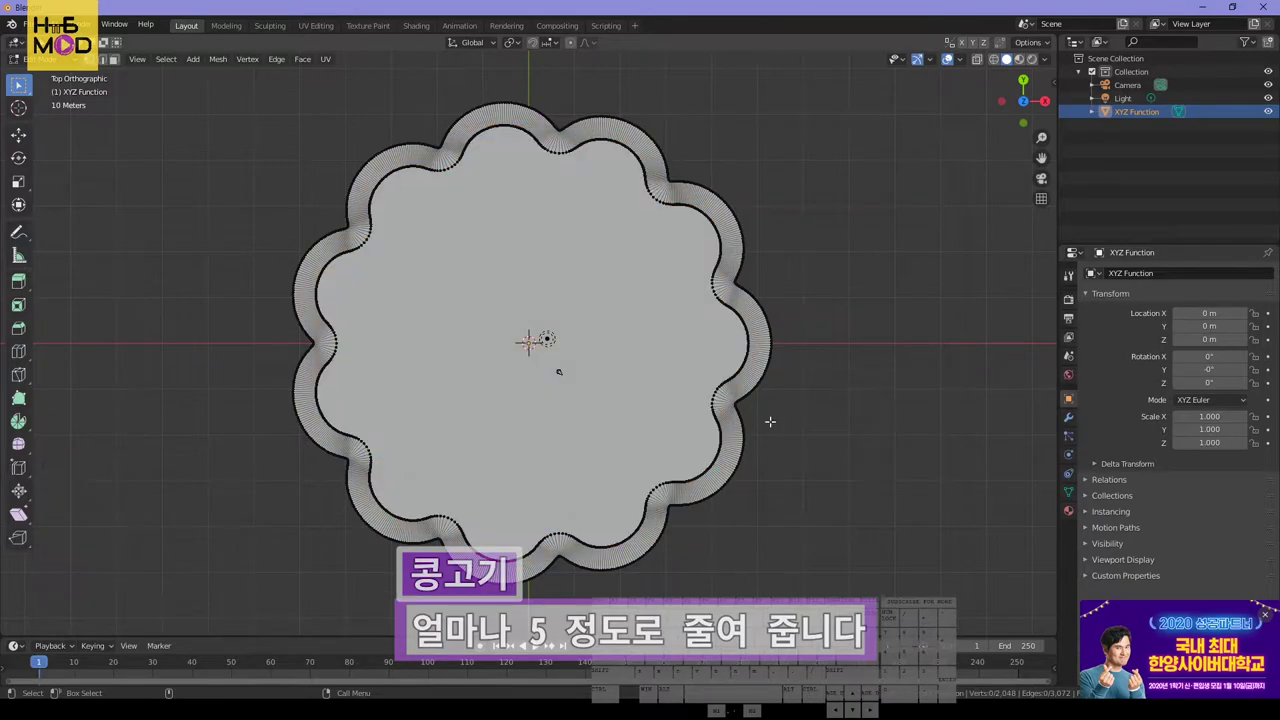
alt+click(767, 370)
key(x)
click(767, 370)
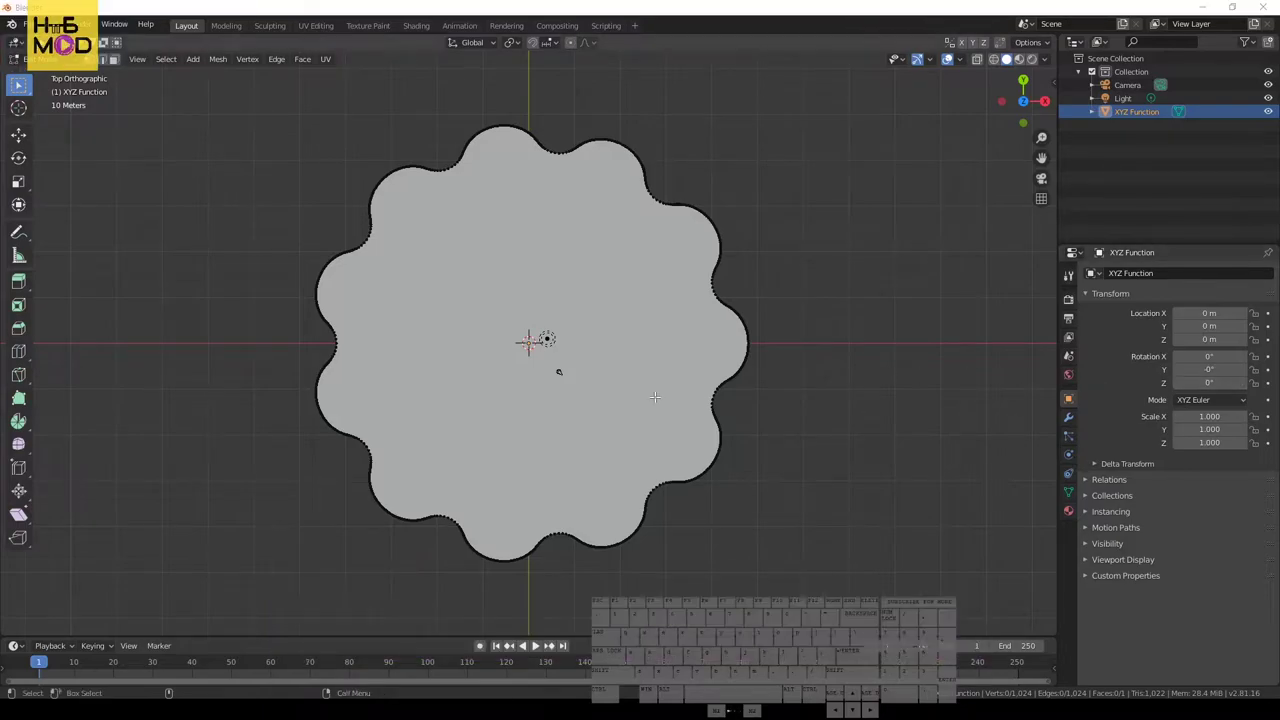
Delete only the face of the remaining cycloid disk, keeping its outline
key(3)
click(585, 366)
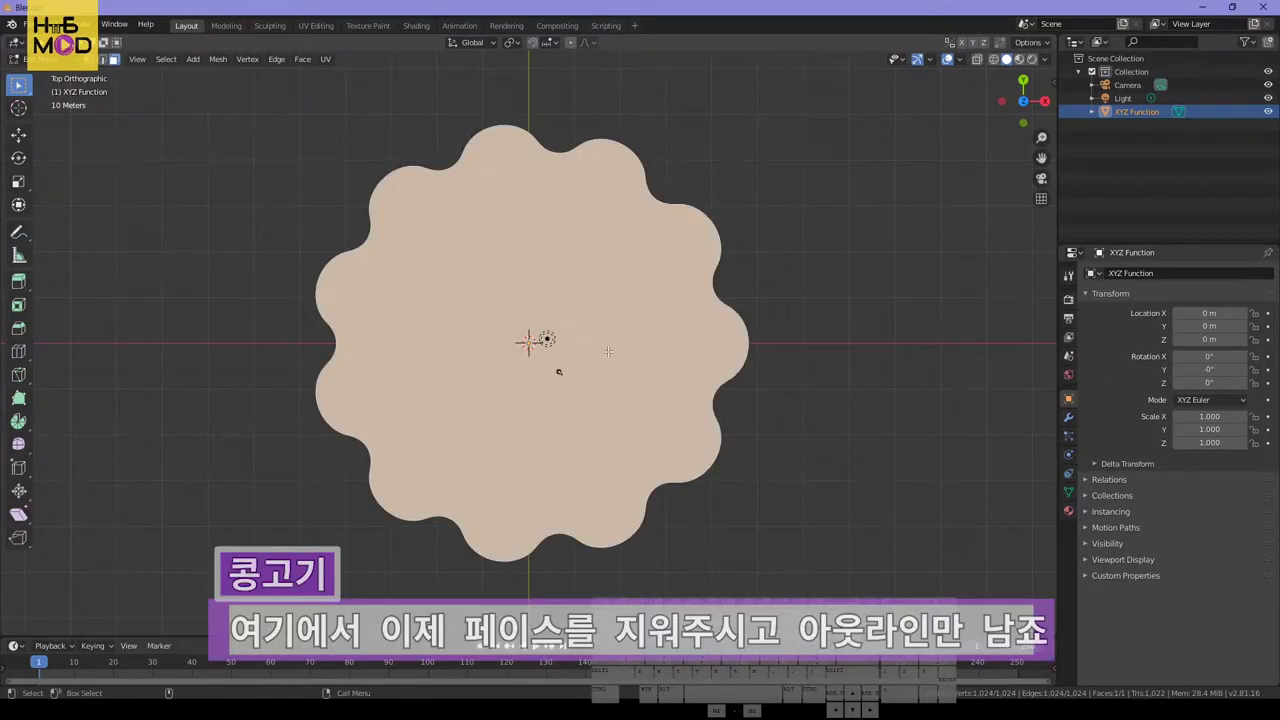
right_click(607, 355)
key(x)
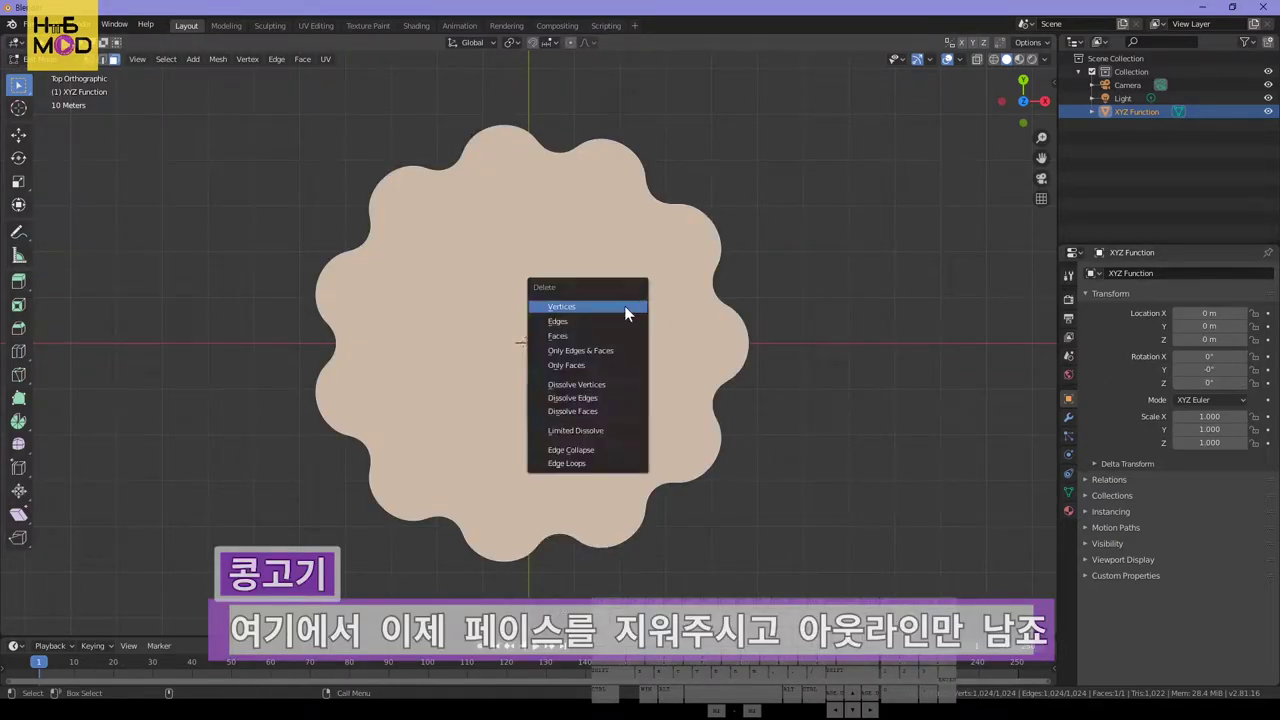
click(577, 362)
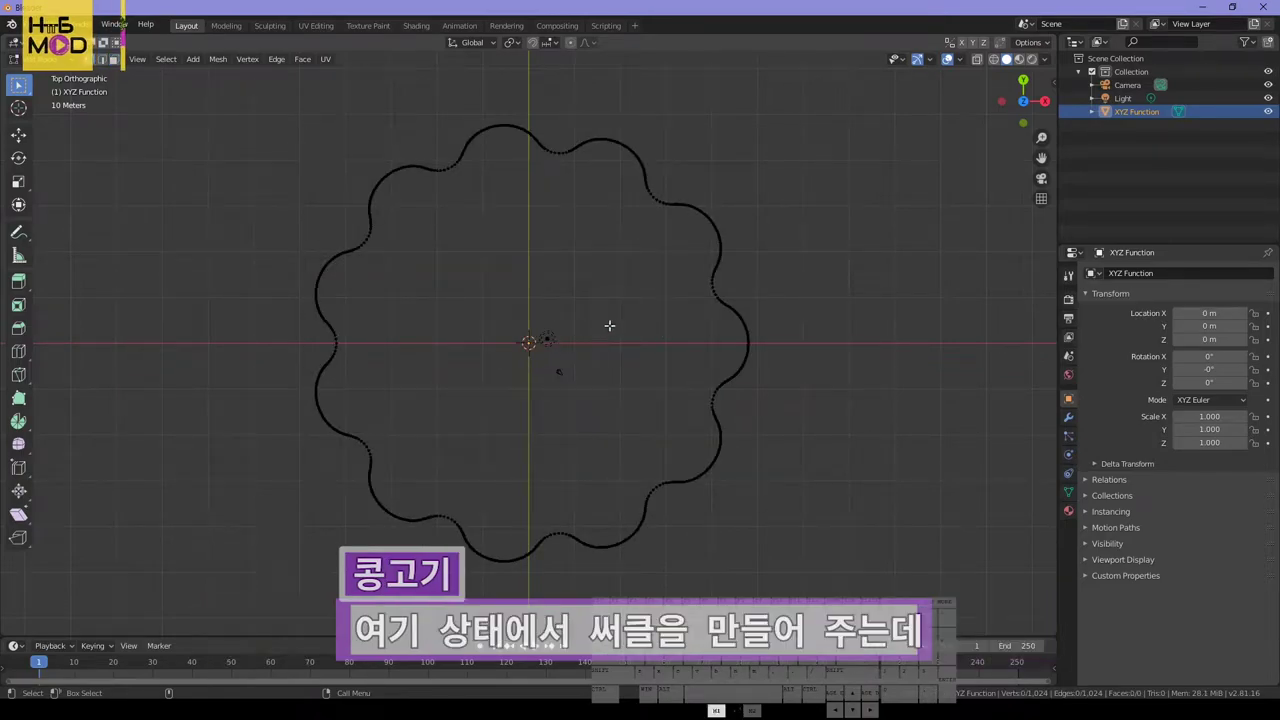
Add a 64-vertex mesh circle with a 10 m radius at the centre of the cycloid outline
key(shift+a)
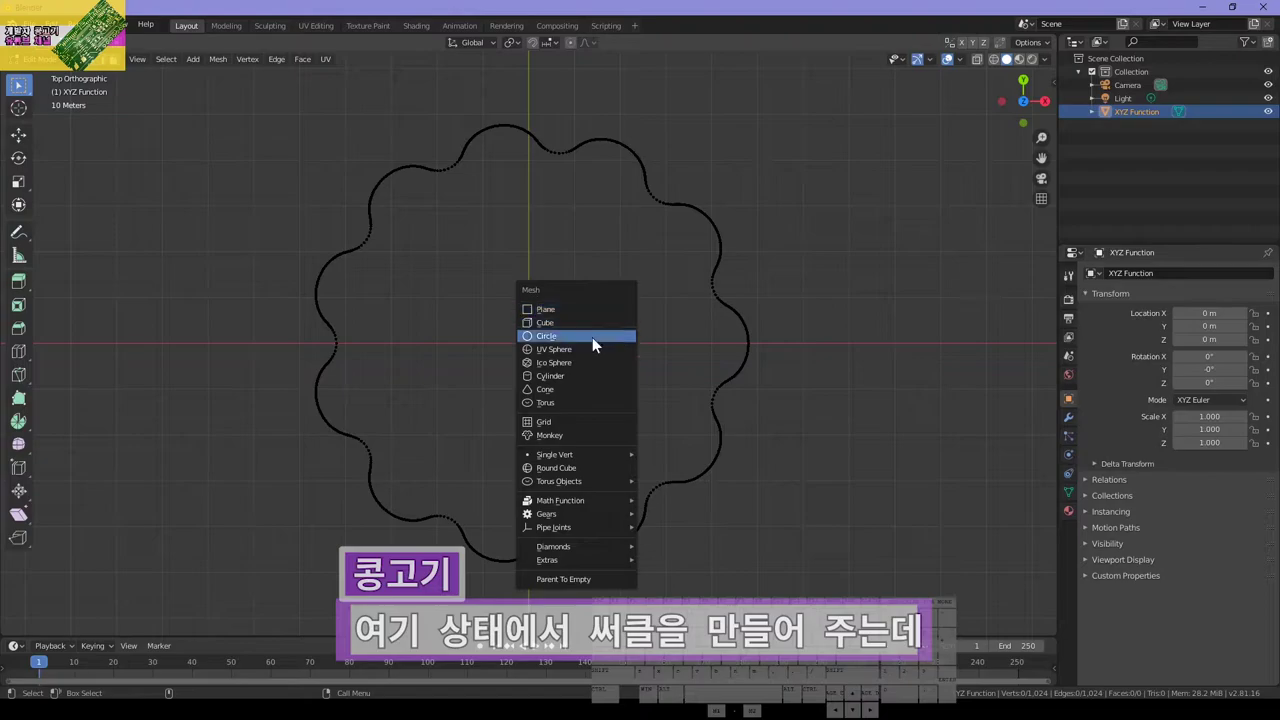
click(592, 336)
click(189, 480)
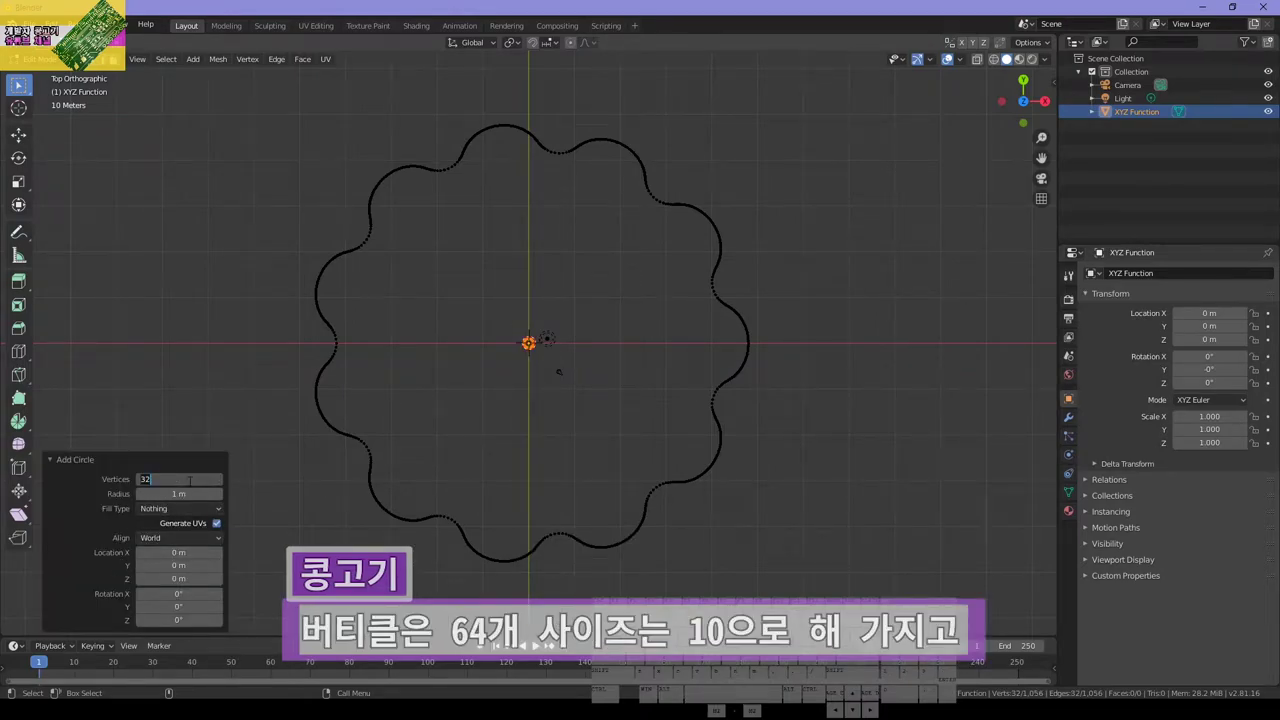
text(64)
key(Tab)
text(10)
key(Return)
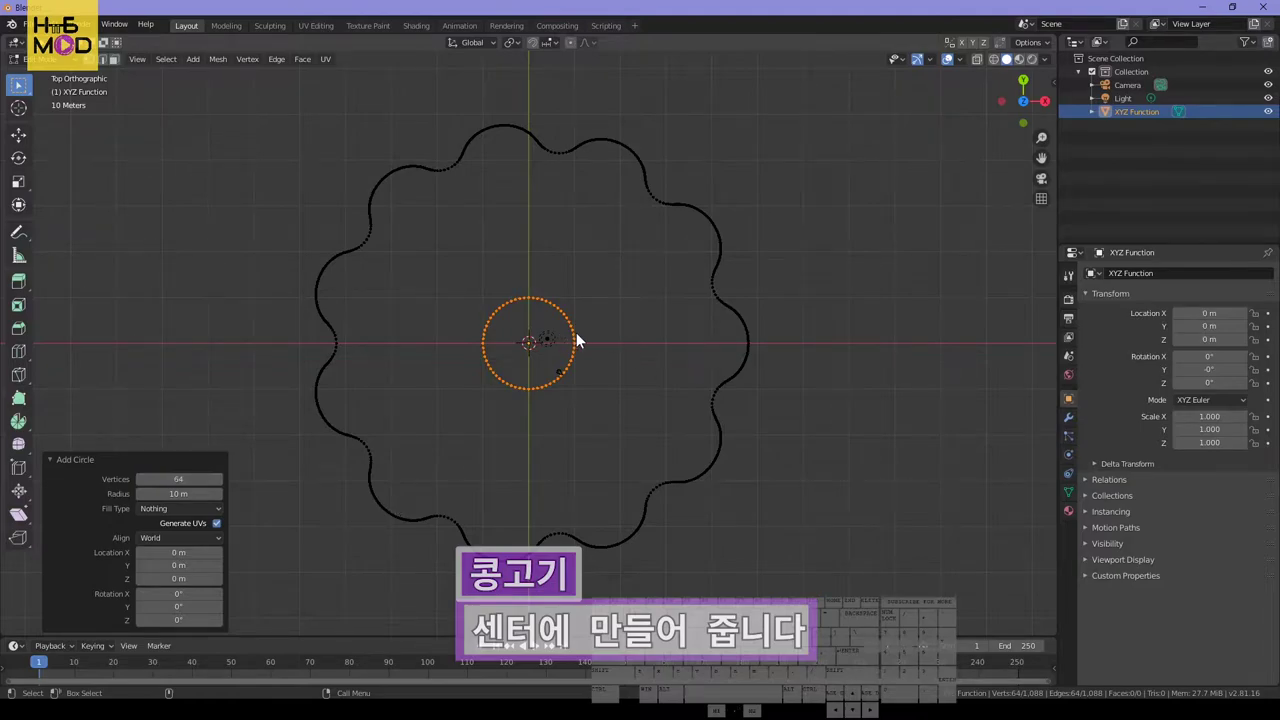
Add a second 64-vertex circle with a 12 m radius at the same centre
key(shift+a)
click(629, 362)
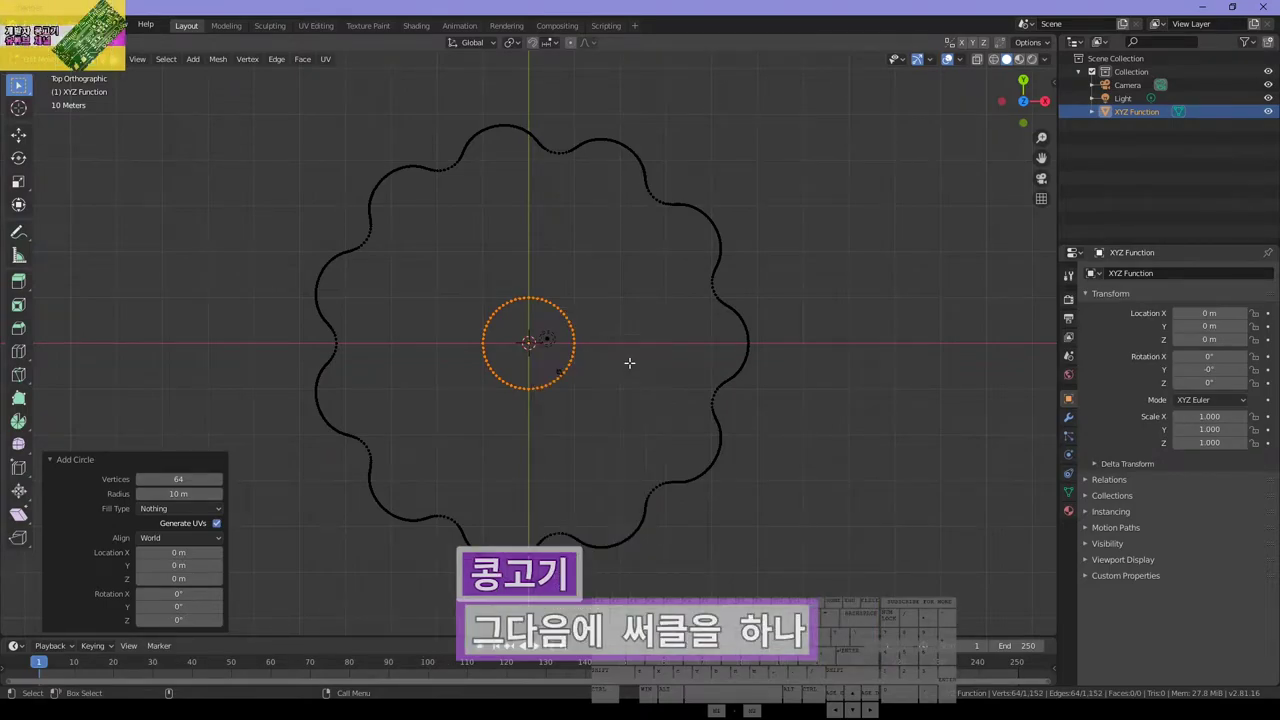
click(150, 494)
text(12)
key(Return)
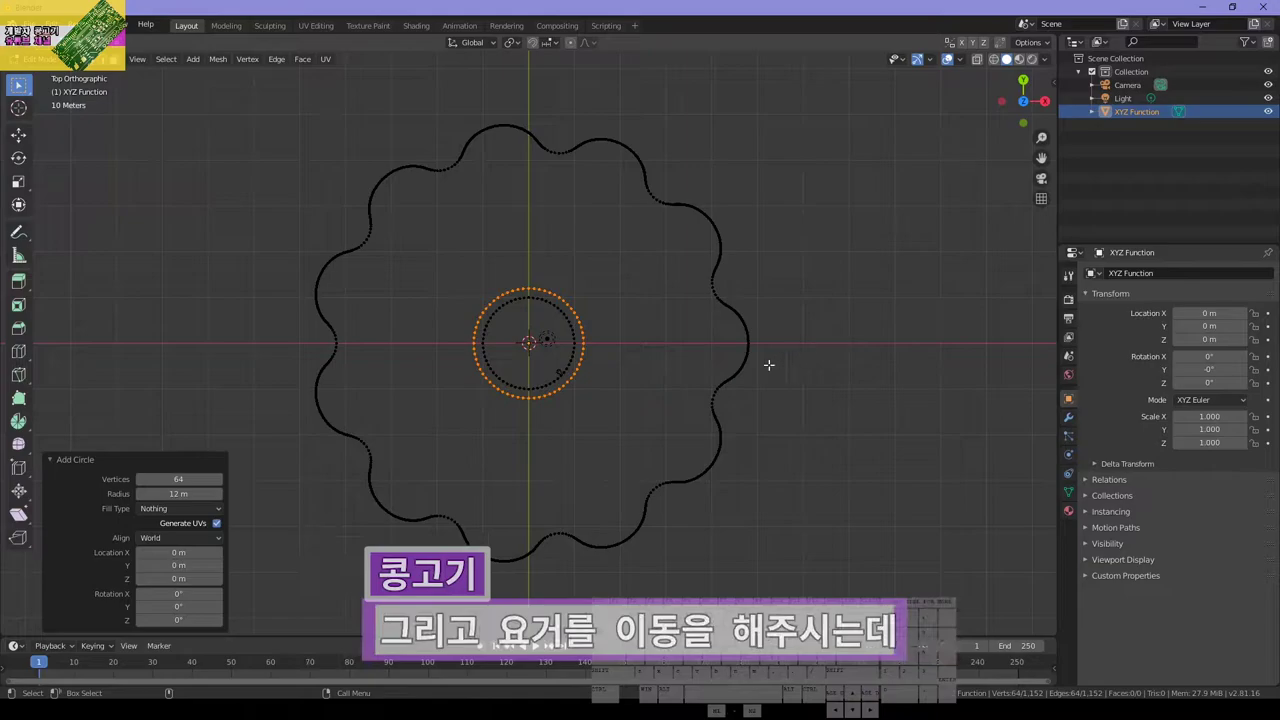
Move the 12 m circle 27 m along the X axis
key(g)
key(x)
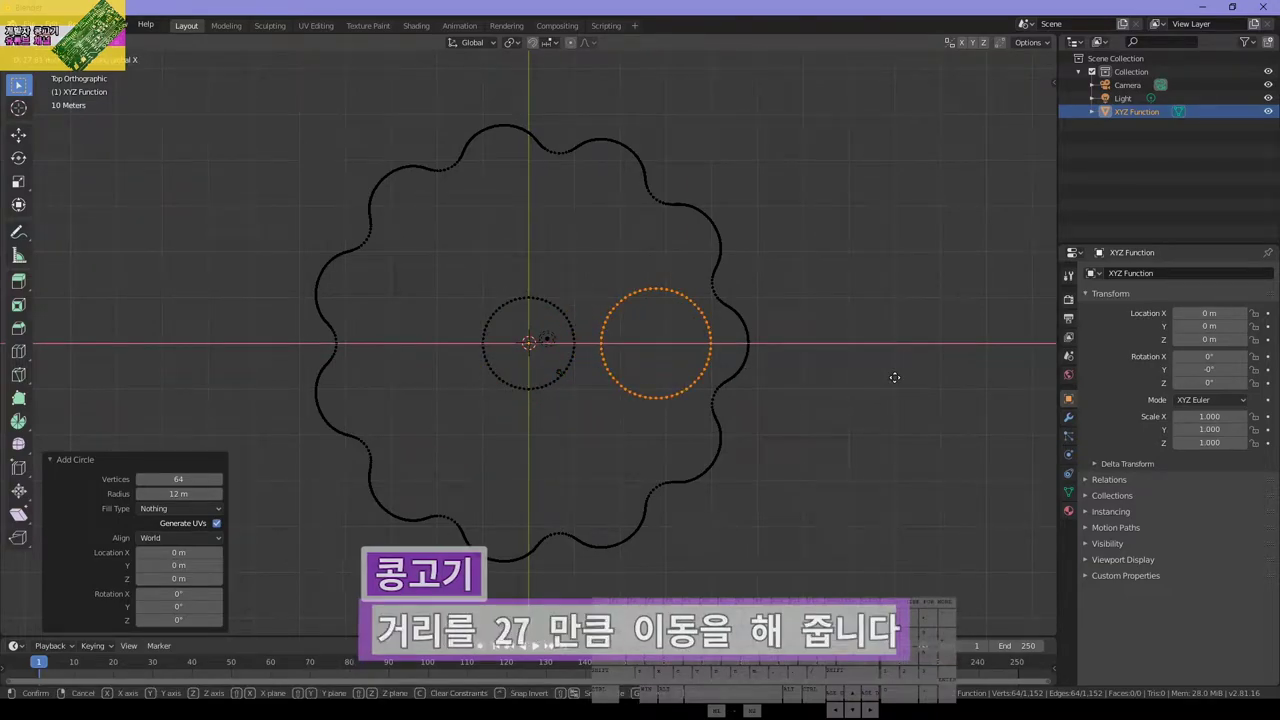
click(894, 377)
click(170, 564)
text(27)
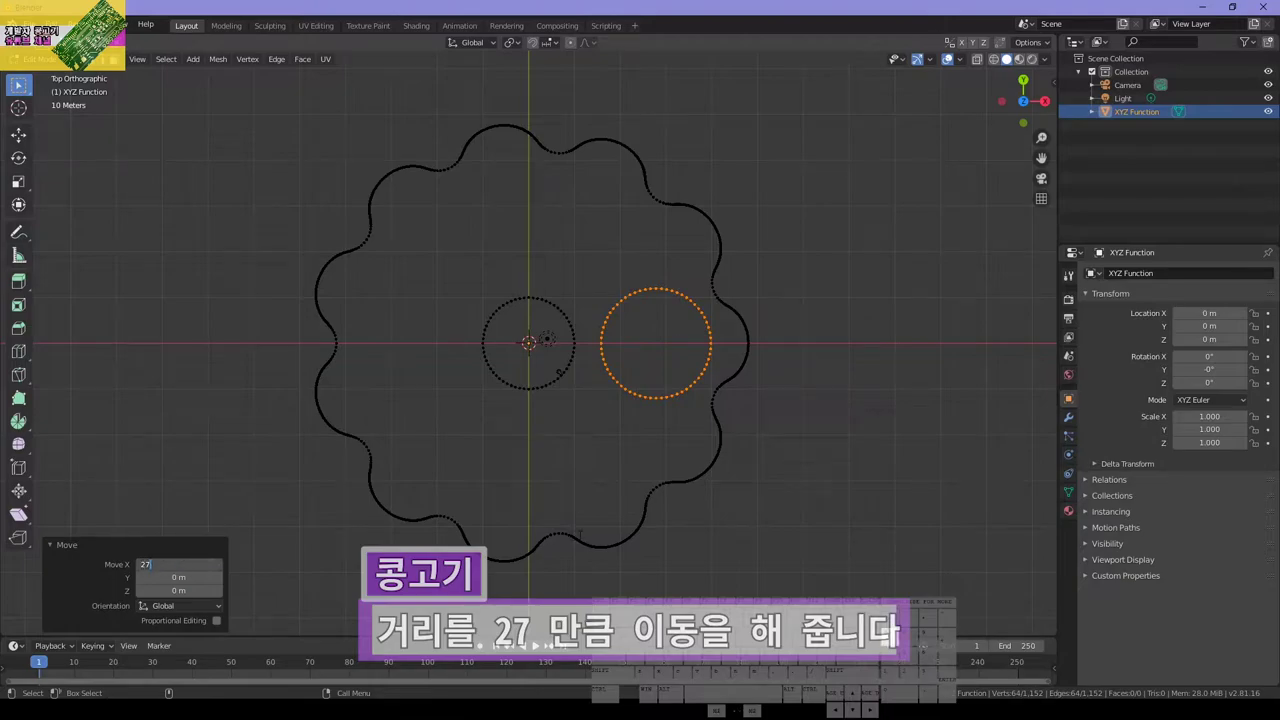
key(Return)
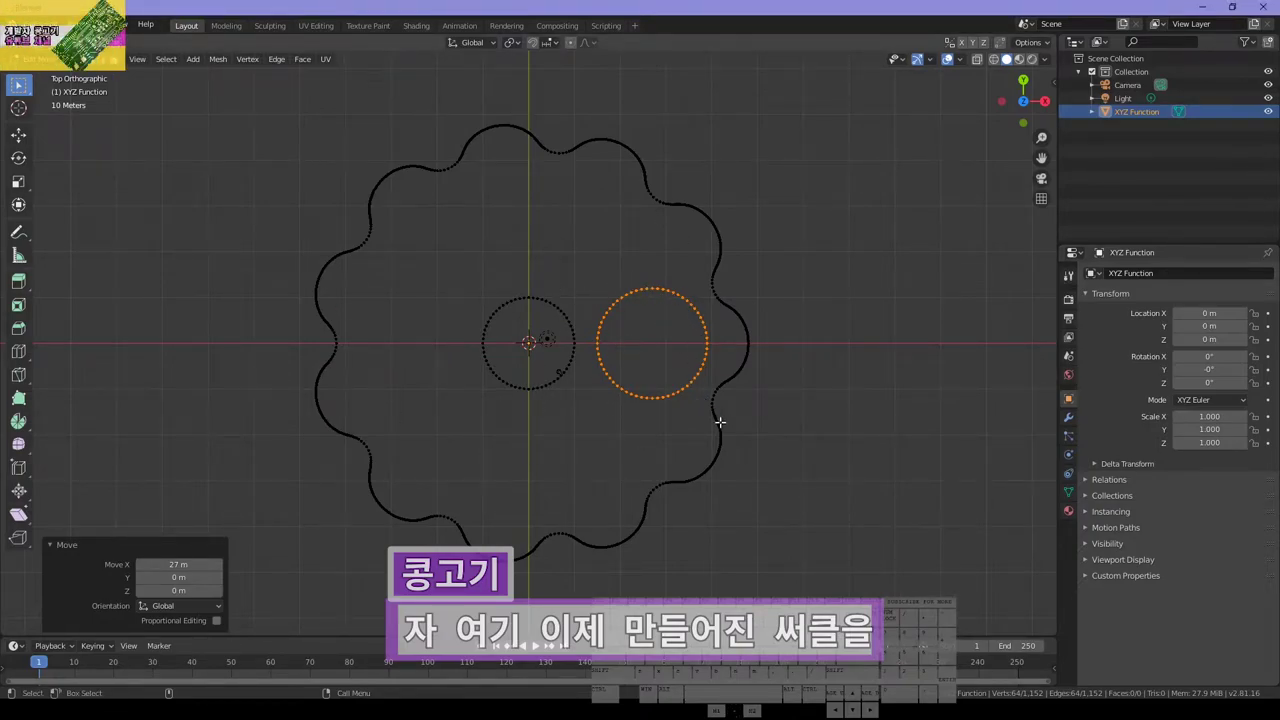
Duplicate the offset 12 m circle in place and set the pivot point to 3D Cursor
key(s)
right_click(764, 411)
key(period)
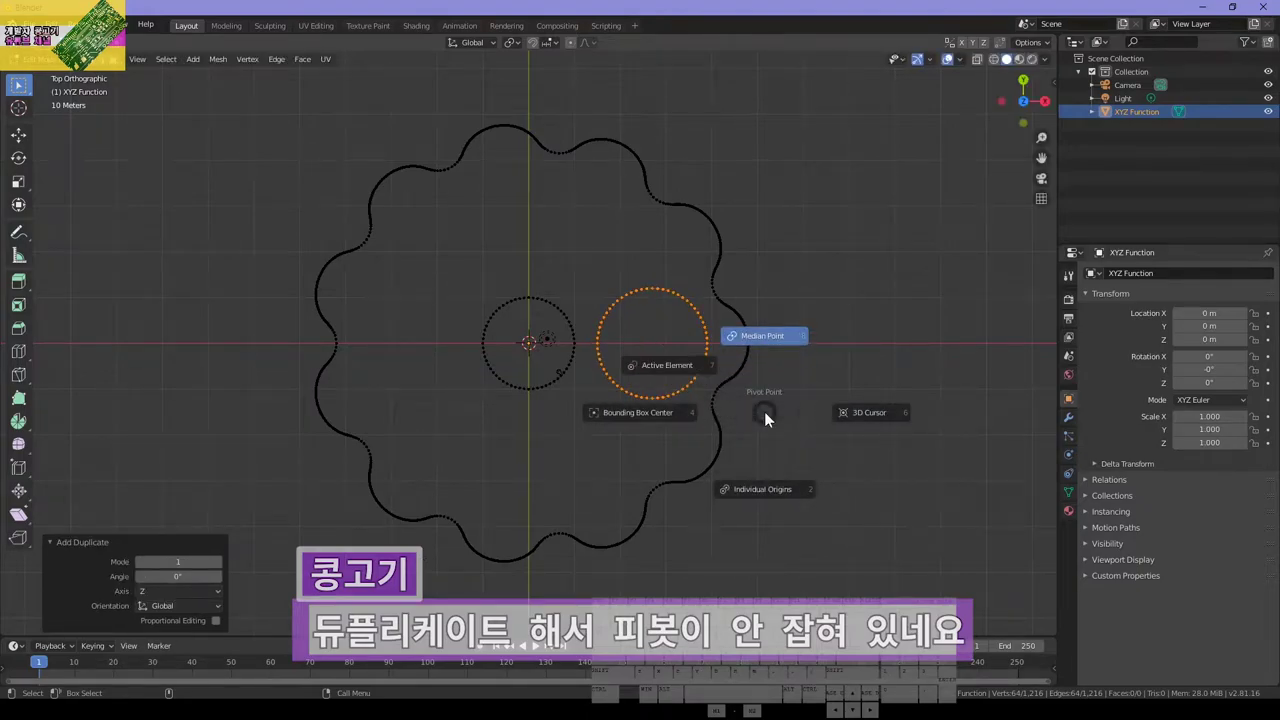
click(856, 418)
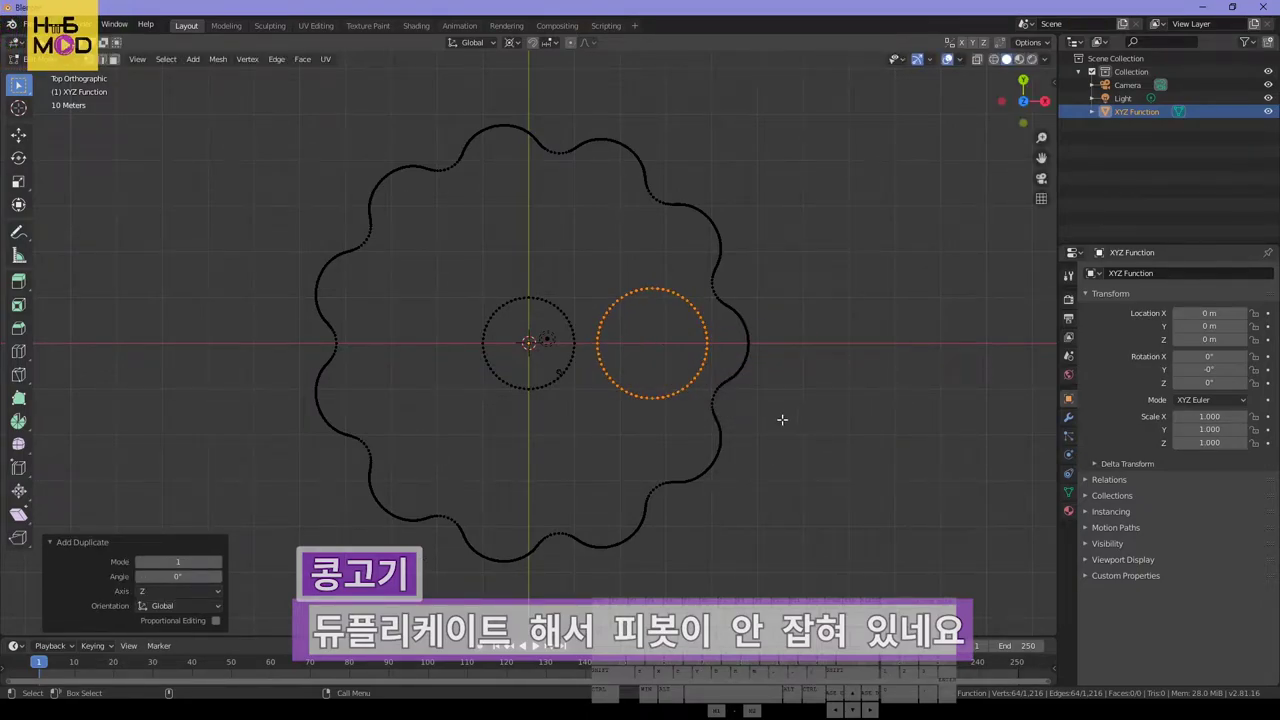
Rotate the duplicated circle by 60° around the 3D cursor
key(r)
click(753, 293)
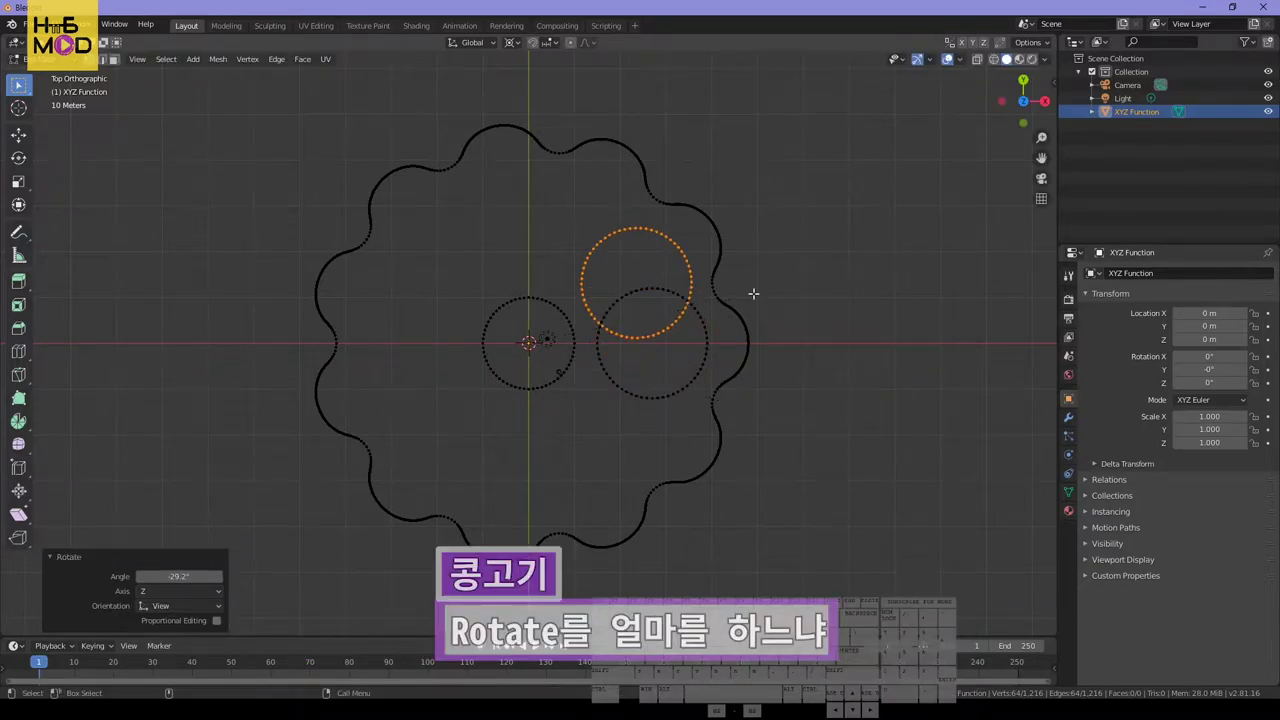
click(177, 577)
click(177, 577)
text(60)
key(Return)
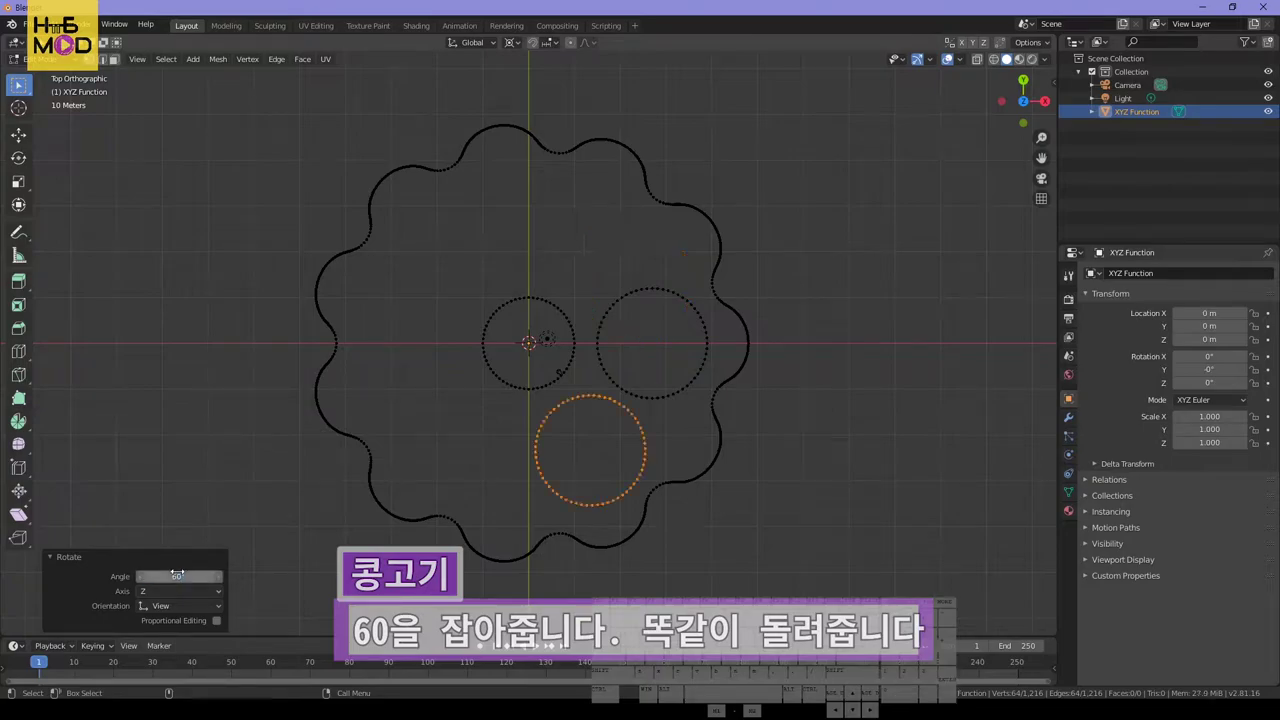
Repeat the duplication with a 60° rotation until six 12 m circles surround the central circle, and deselect everything
key(shift+d)
click(446, 453)
text(r60)
key(Return)
key(shift+d)
text(r60)
key(shift+r)
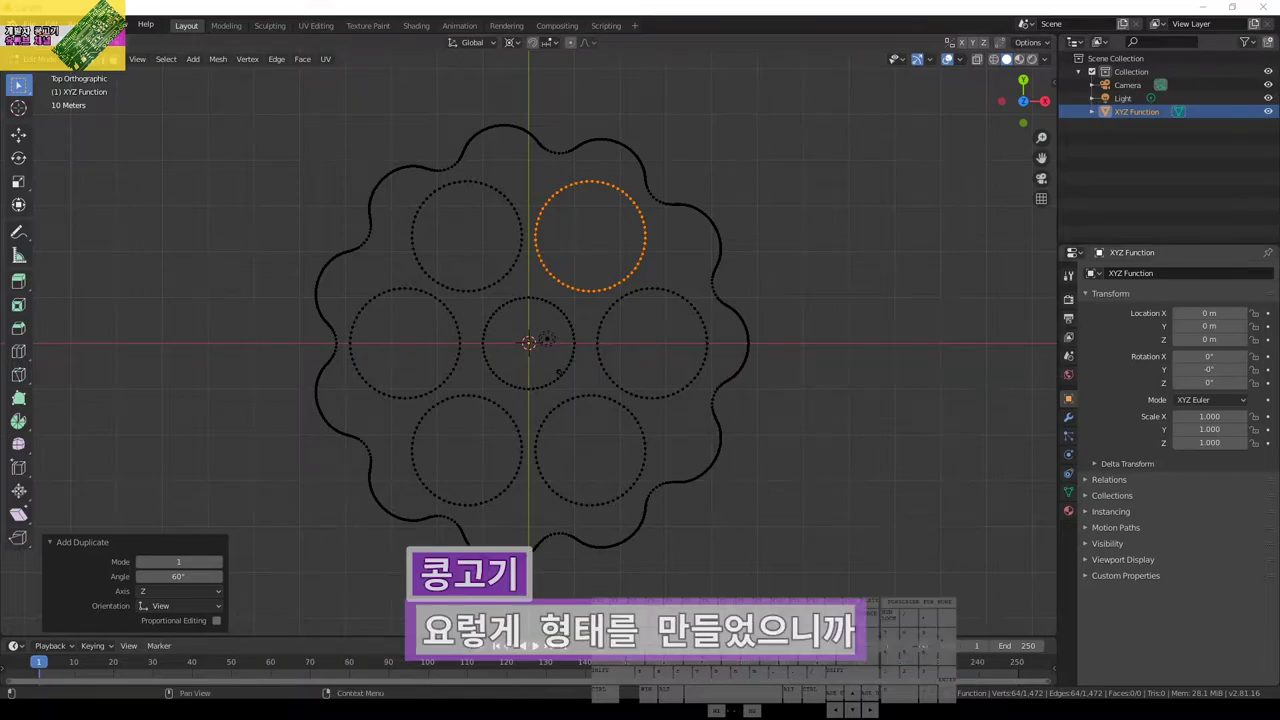
click(894, 240)
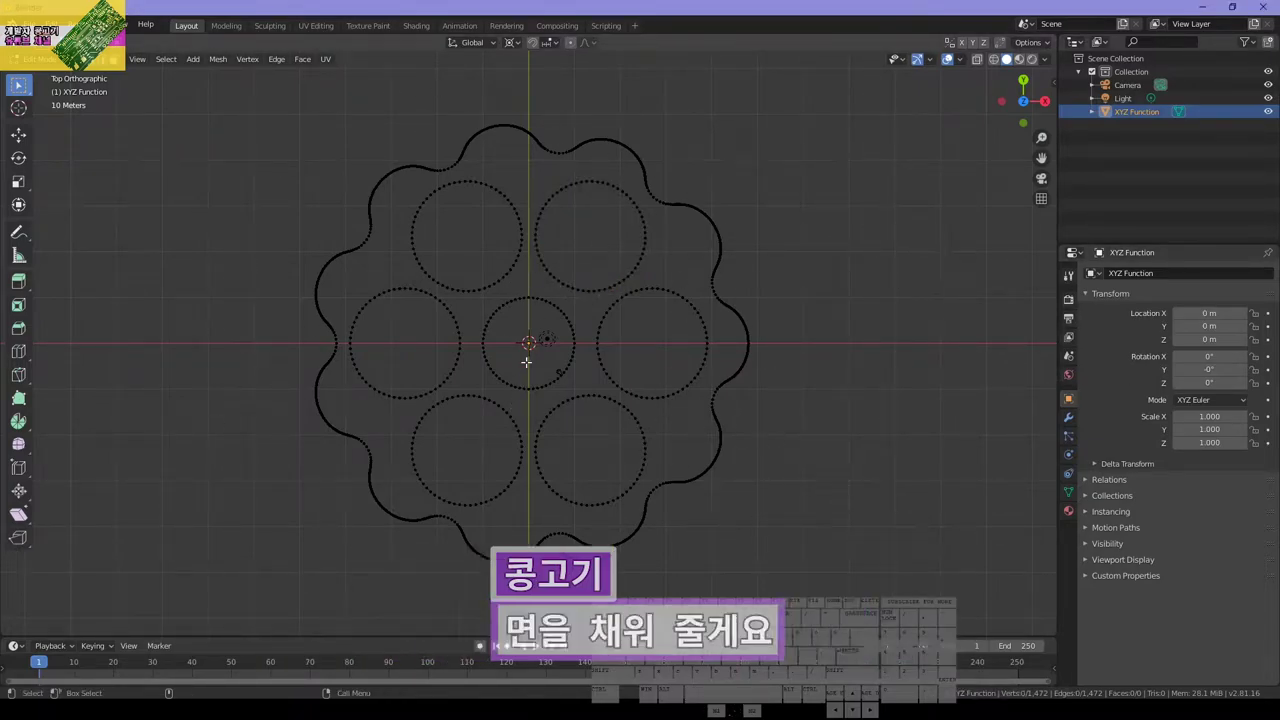
Try to fill the area between the outline and all circles with Bridge Edge Loops, and undo it
key(a)
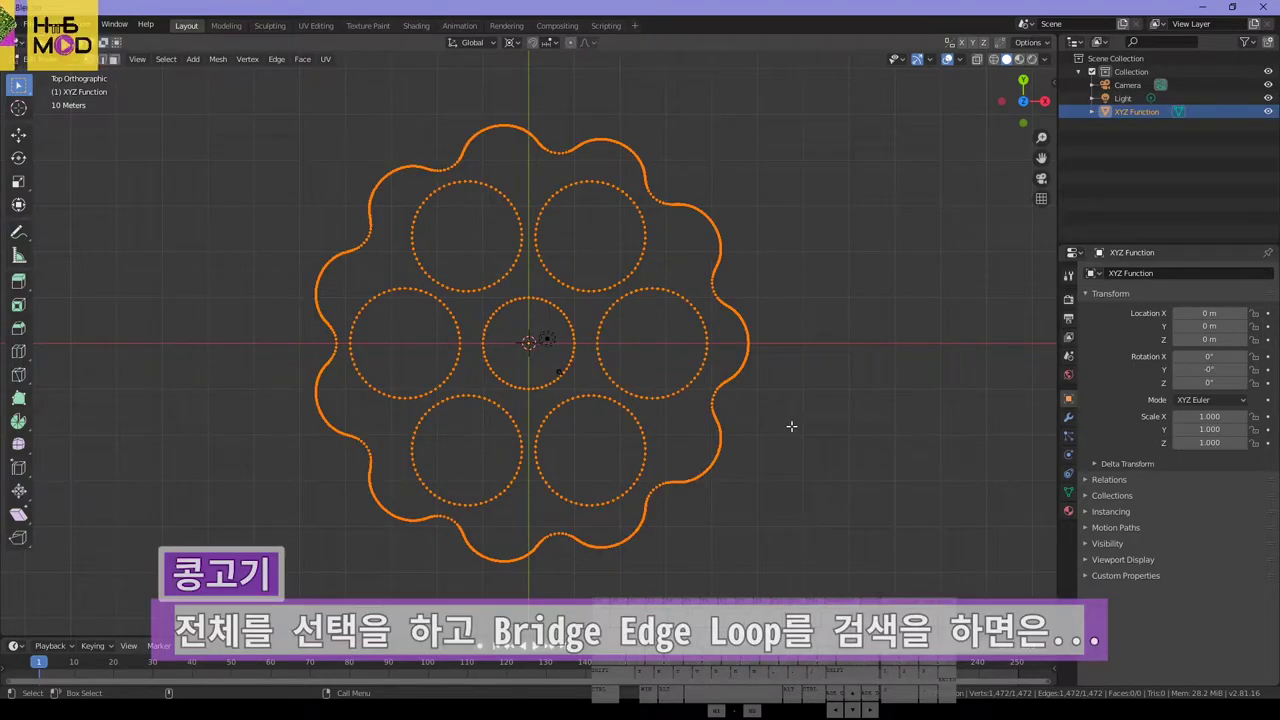
key(F3)
text(bridge)
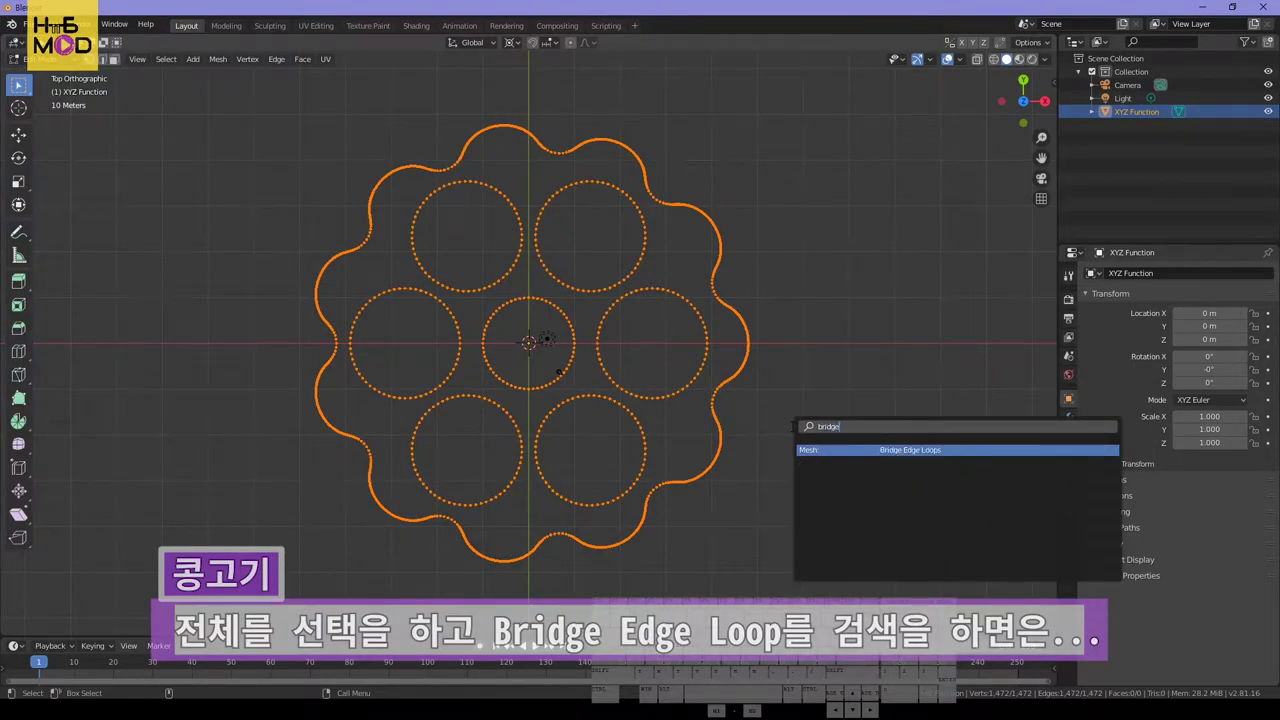
key(Return)
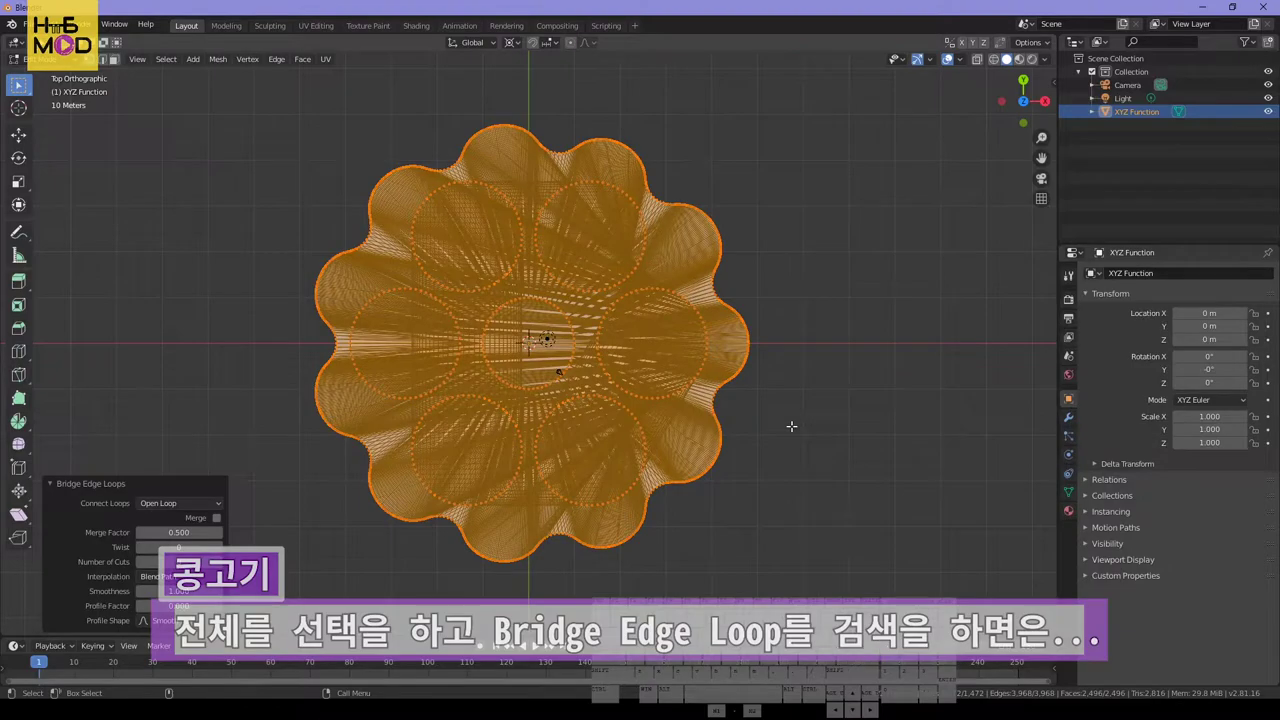
scroll(348, 482, up, 4)
scroll(252, 534, down, 2)
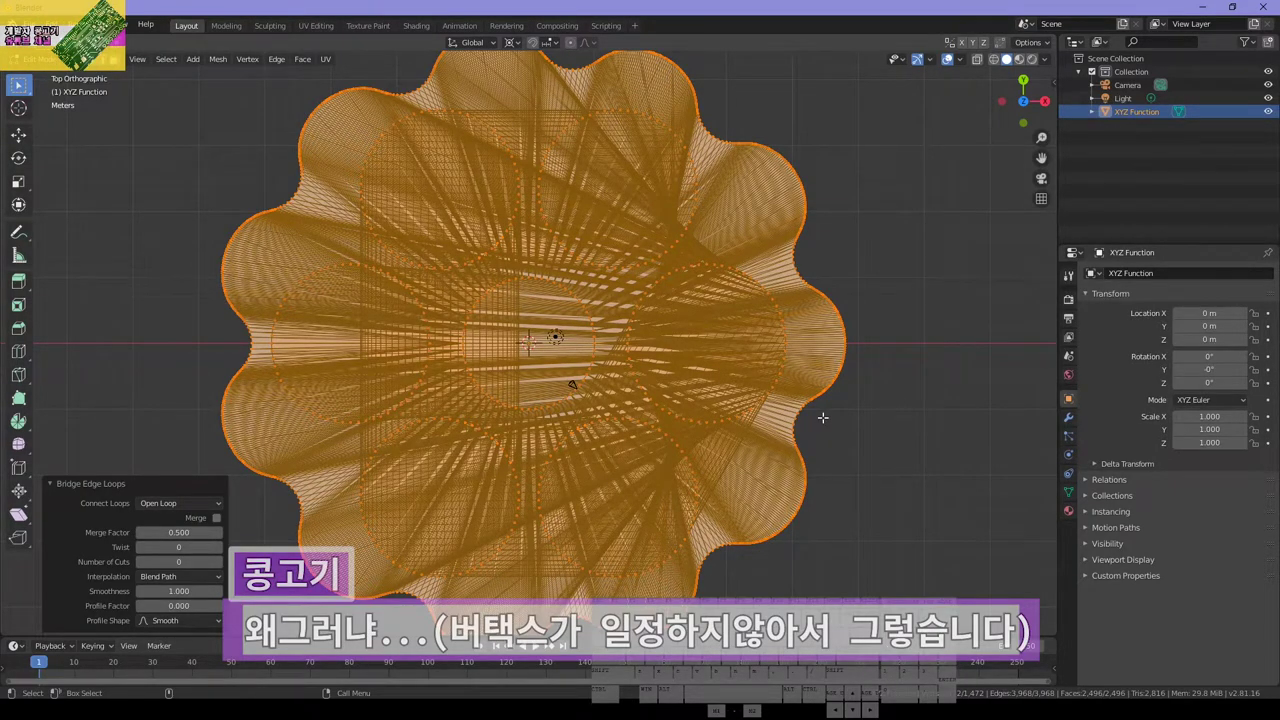
key(ctrl+z)
Merge the vertices of the outline and all circles by distance and clear the selection
click(926, 475)
key(a)
key(m)
click(914, 474)
key(alt+a)
Try Bridge Edge Loops again on the whole mesh and inspect the faces from an angle and from the top
key(F3)
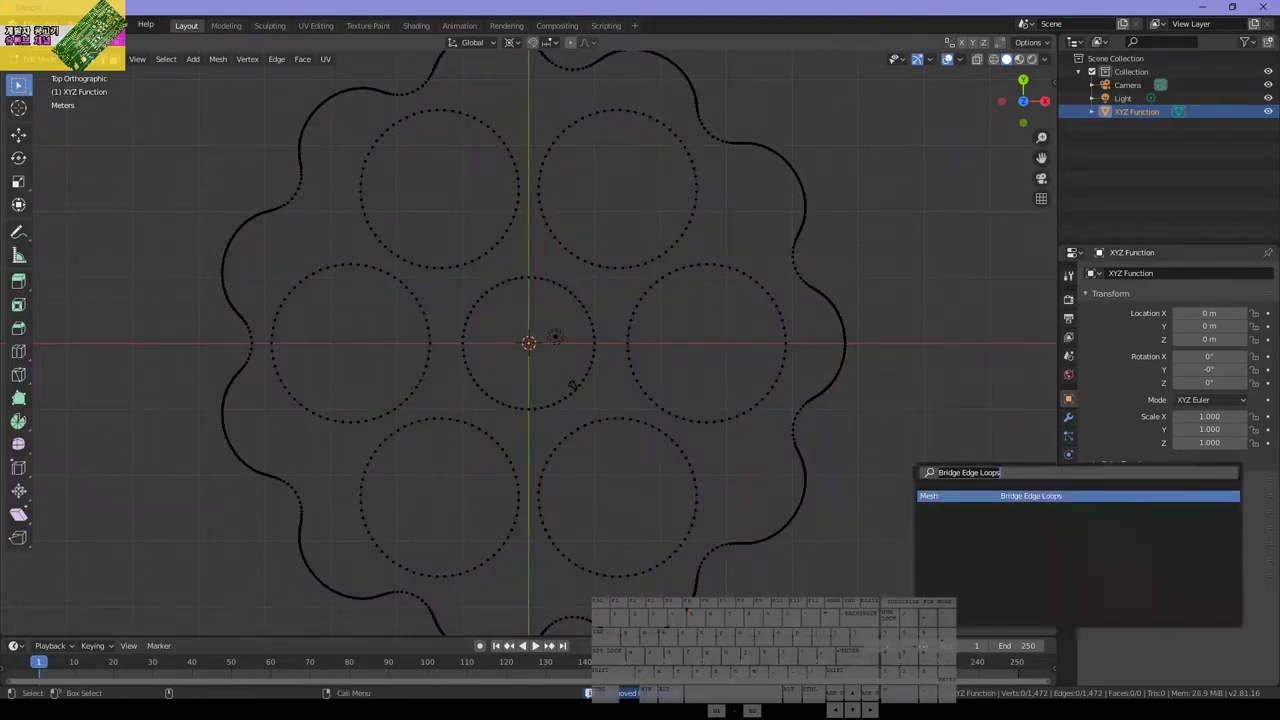
key(Return)
scroll(510, 402, down, 2)
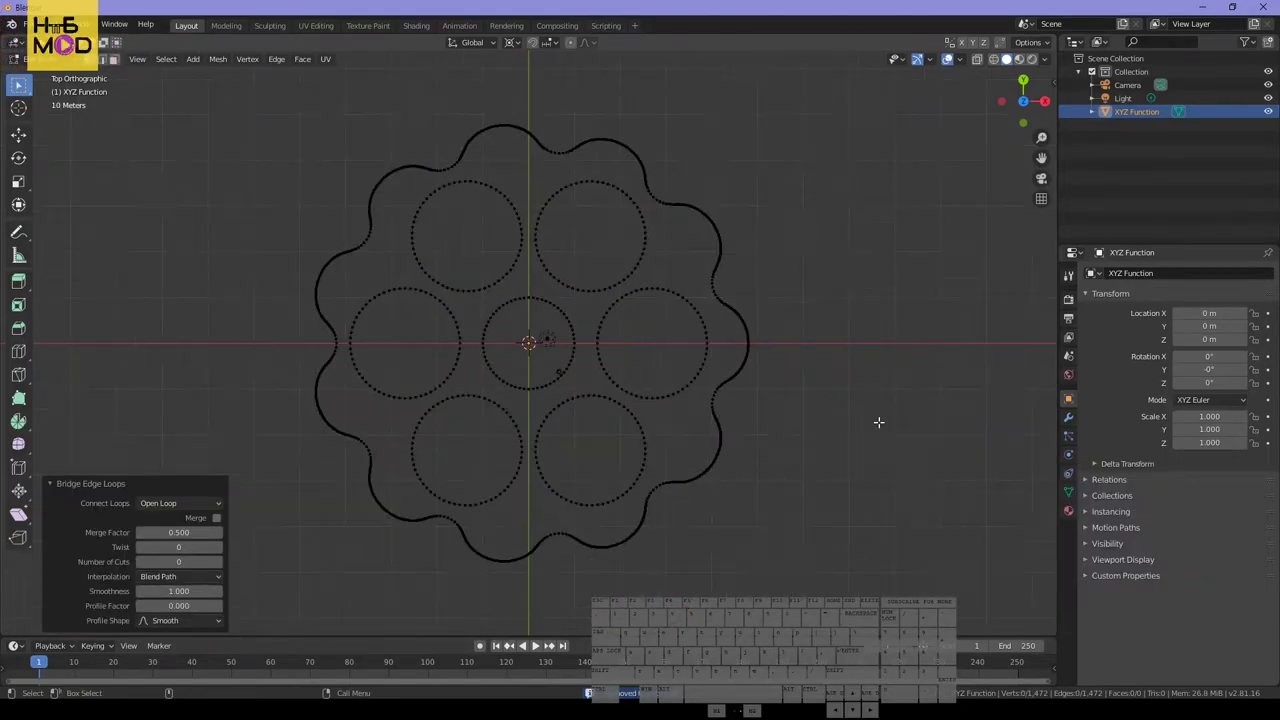
key(a)
key(F3)
key(Return)
scroll(613, 414, up, 3)
middle_drag(613, 414, 745, 368)
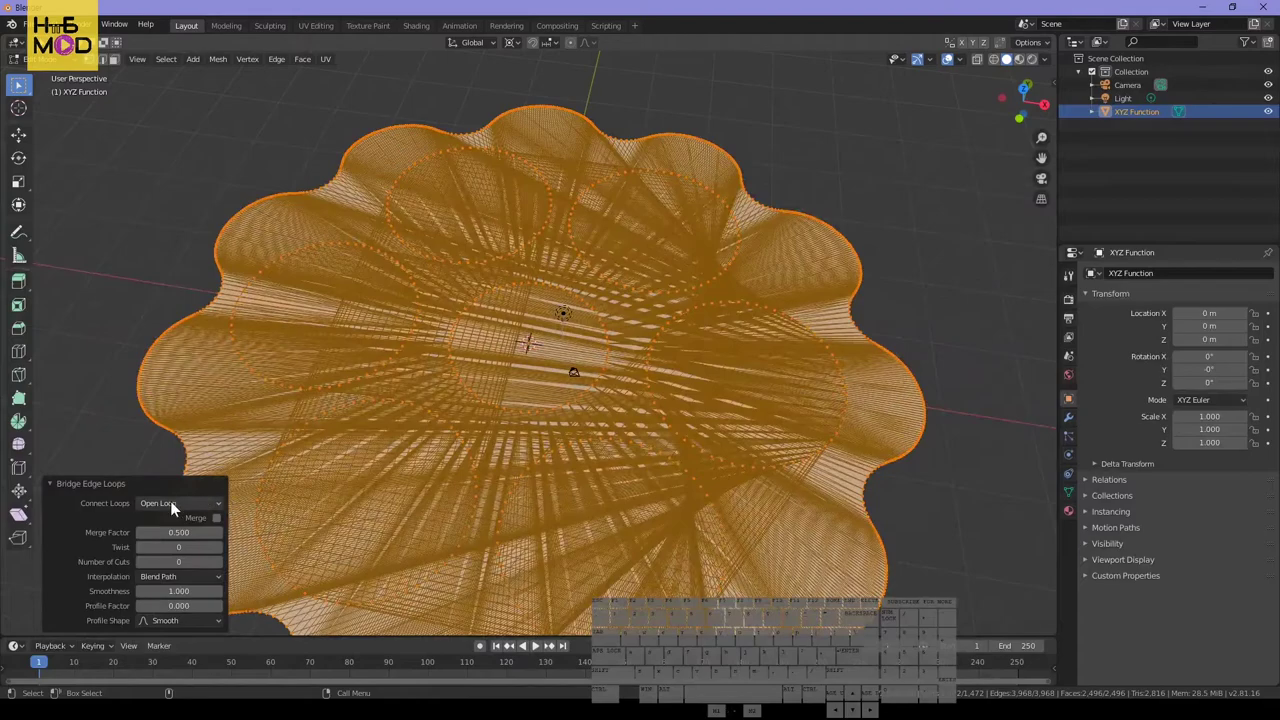
key(KP_7)
Try the Loop Pairs, Closed Loop and Open Loop options for connecting the bridged loops
click(170, 501)
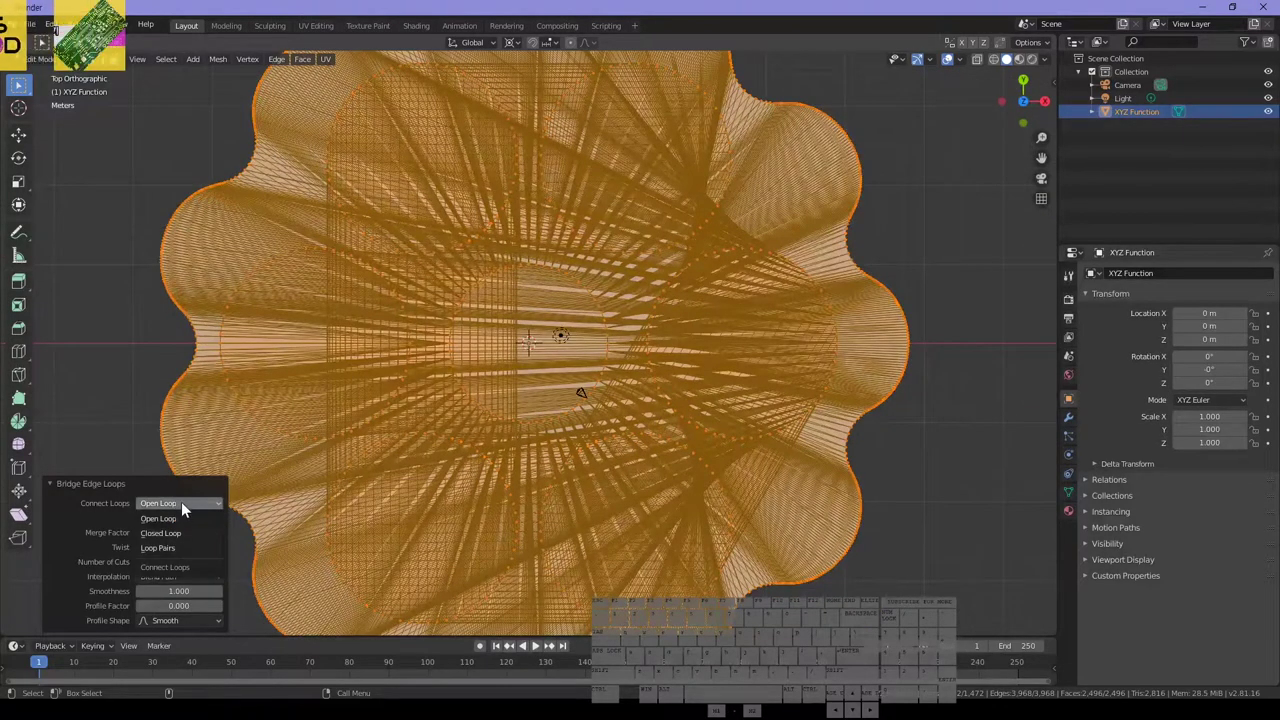
click(164, 519)
click(204, 502)
click(160, 547)
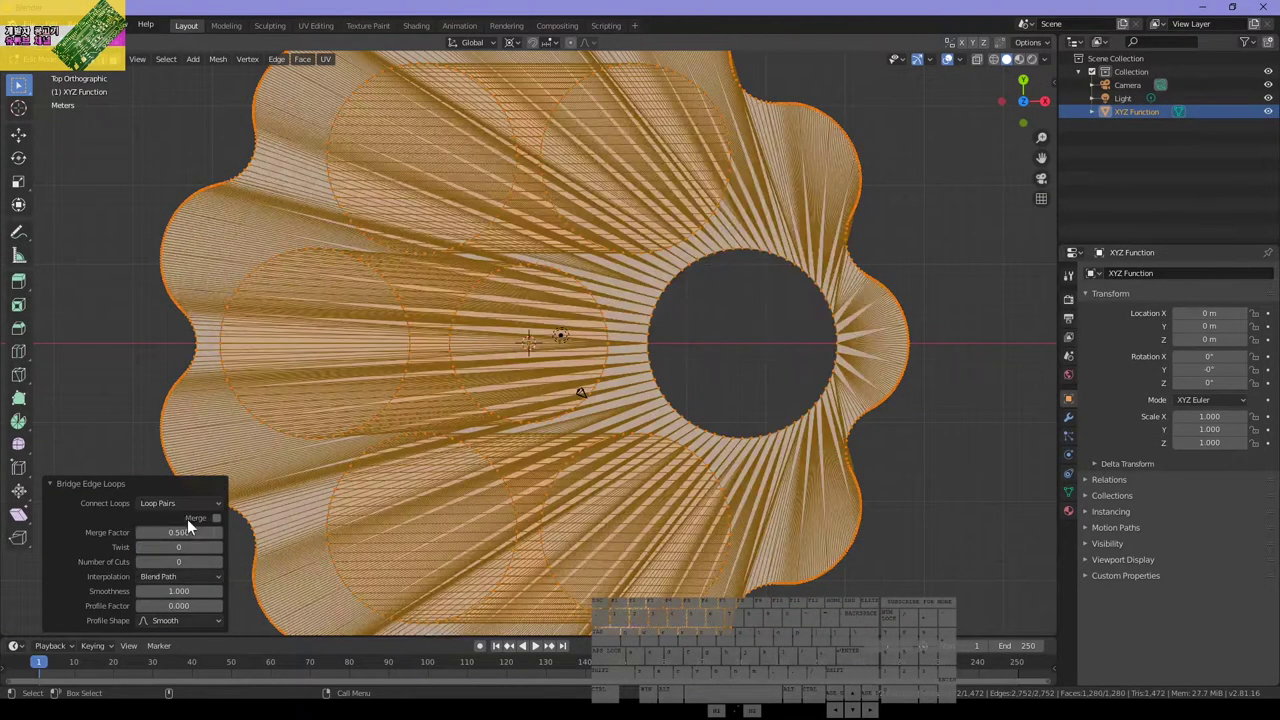
click(198, 502)
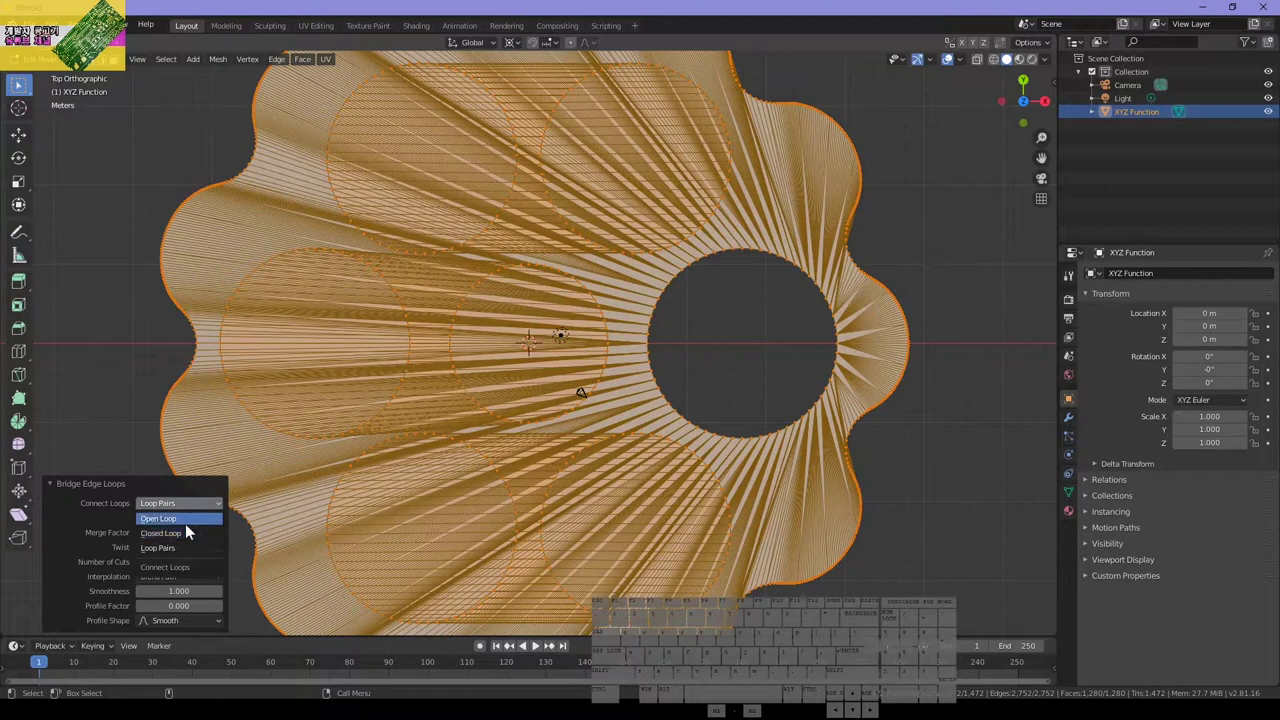
click(185, 532)
click(195, 502)
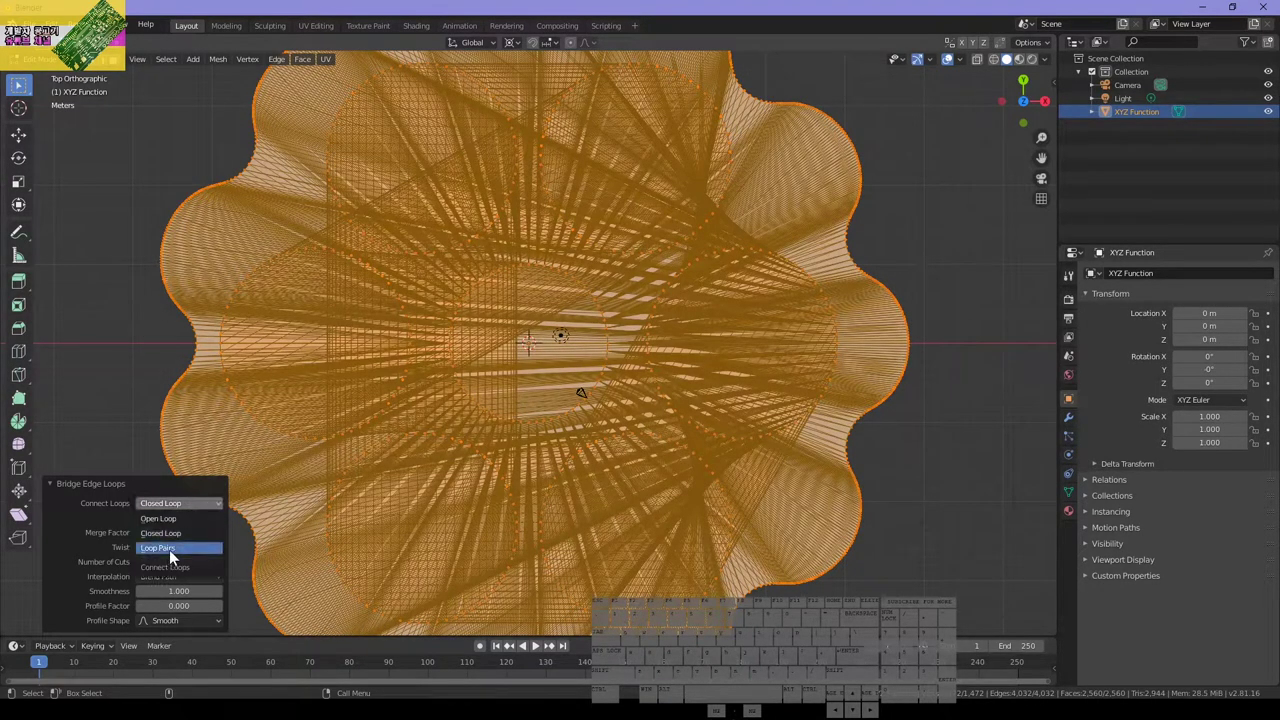
click(185, 518)
click(144, 338)
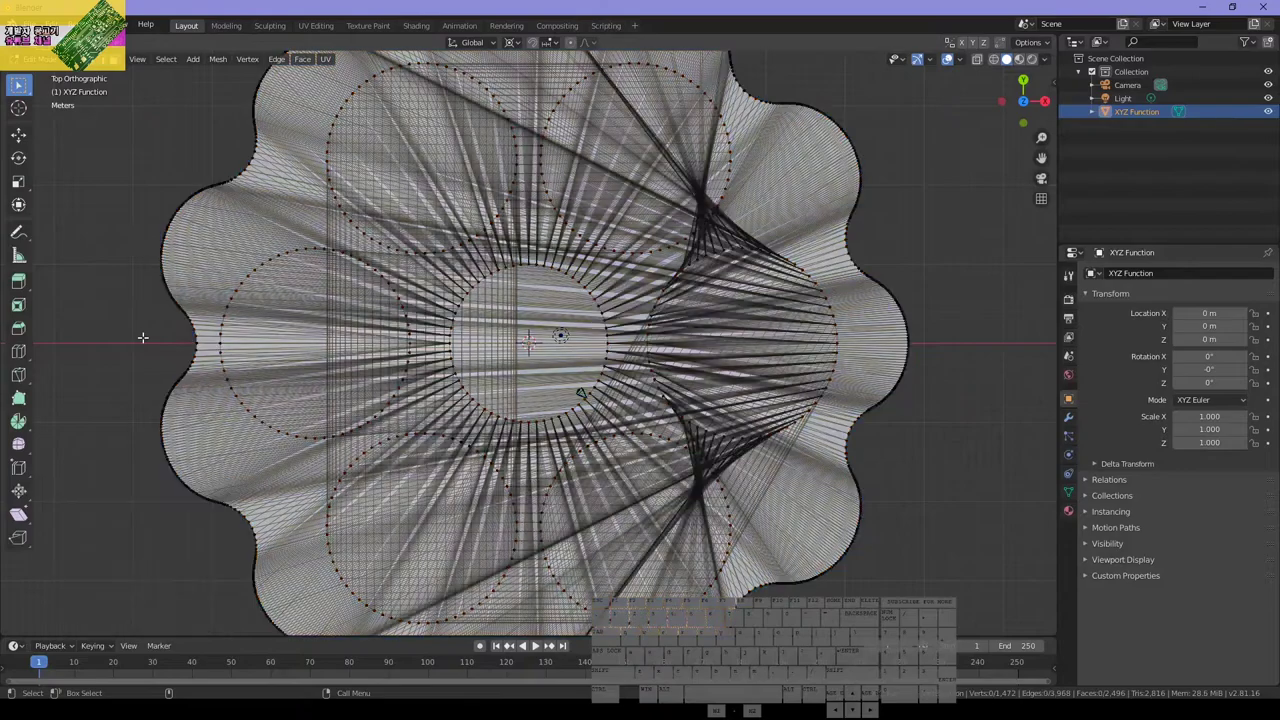
Undo the bridged faces, and try filling the selected outline and circles before undoing that too
key(ctrl+z)
key(ctrl+z)
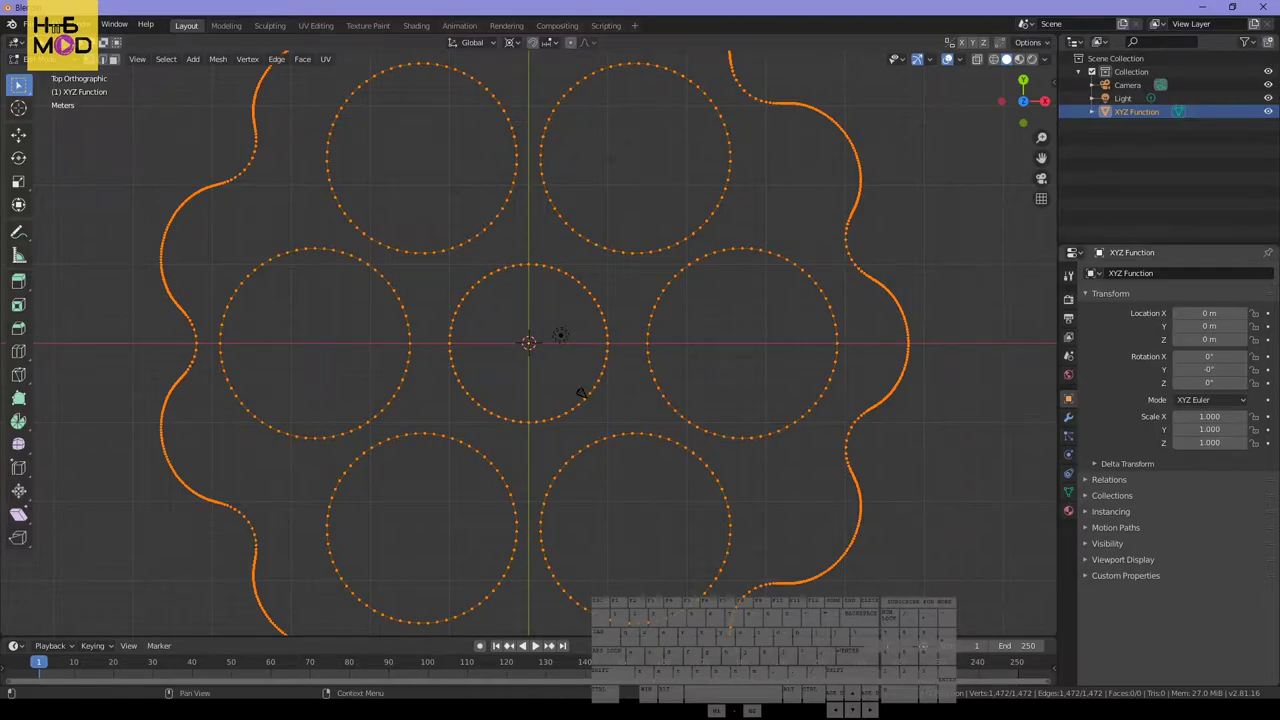
key(alt+f)
key(ctrl+z)
Select the whole mesh and fill the area between the cycloid outline and the seven circles with the Beauty option enabled
scroll(980, 454, down, 4)
click(836, 458)
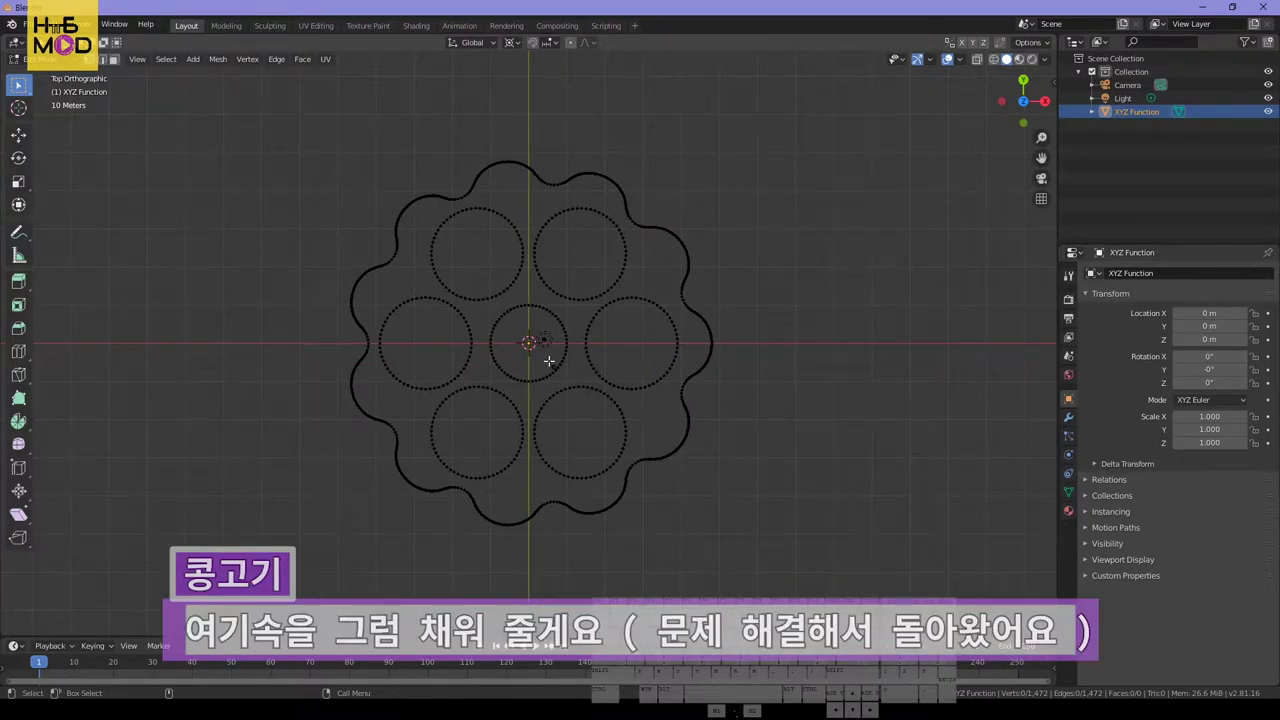
key(a)
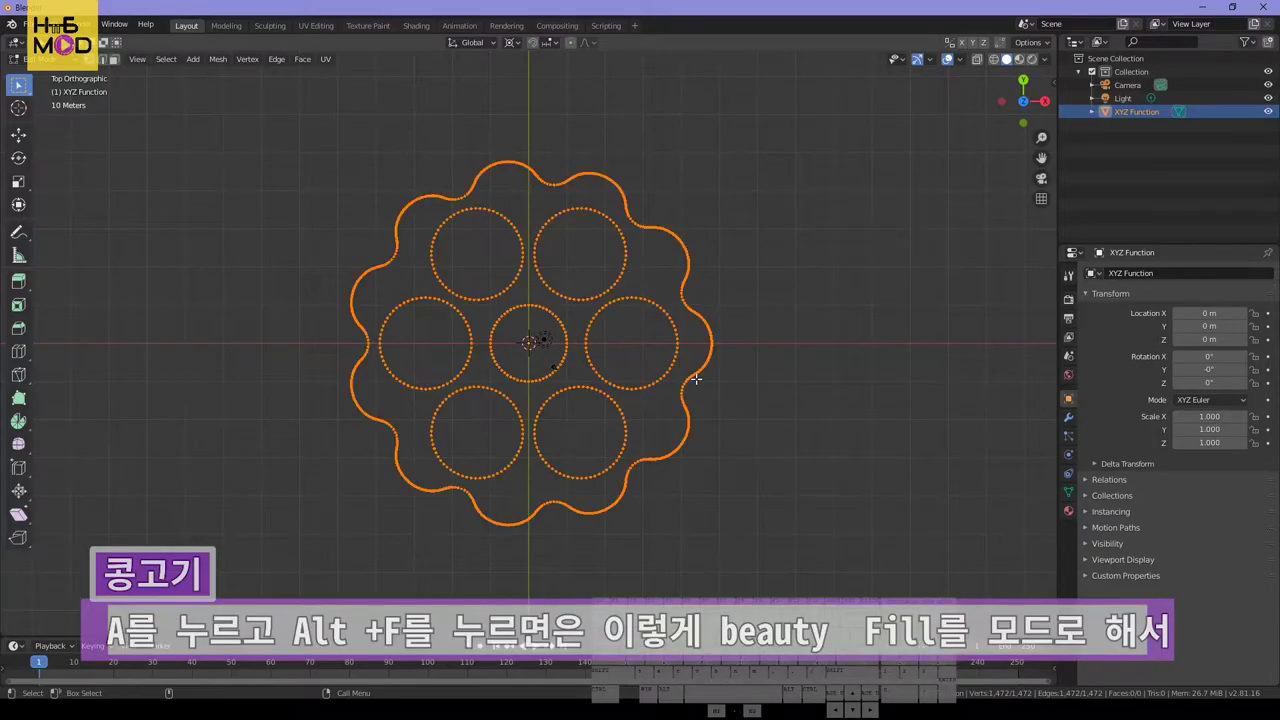
key(alt+f)
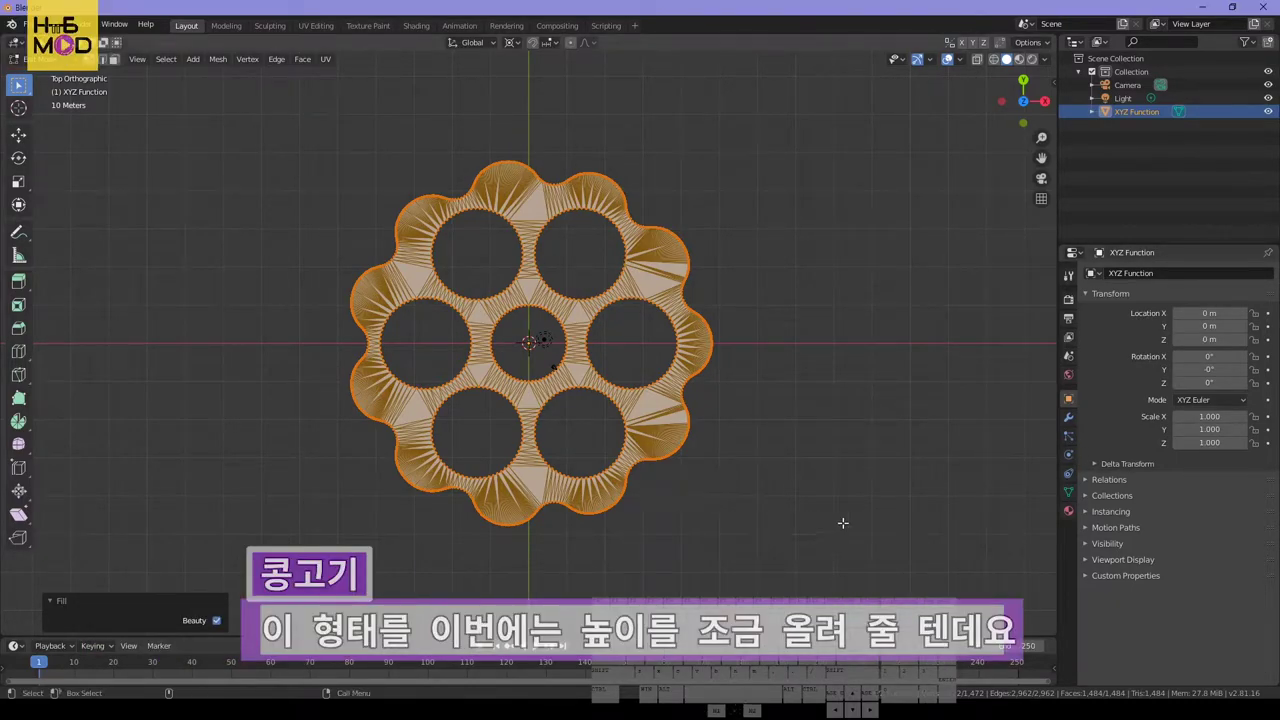
Extrude the filled disk 10 m along the Z axis and return to Object Mode
middle_drag(809, 522, 833, 430)
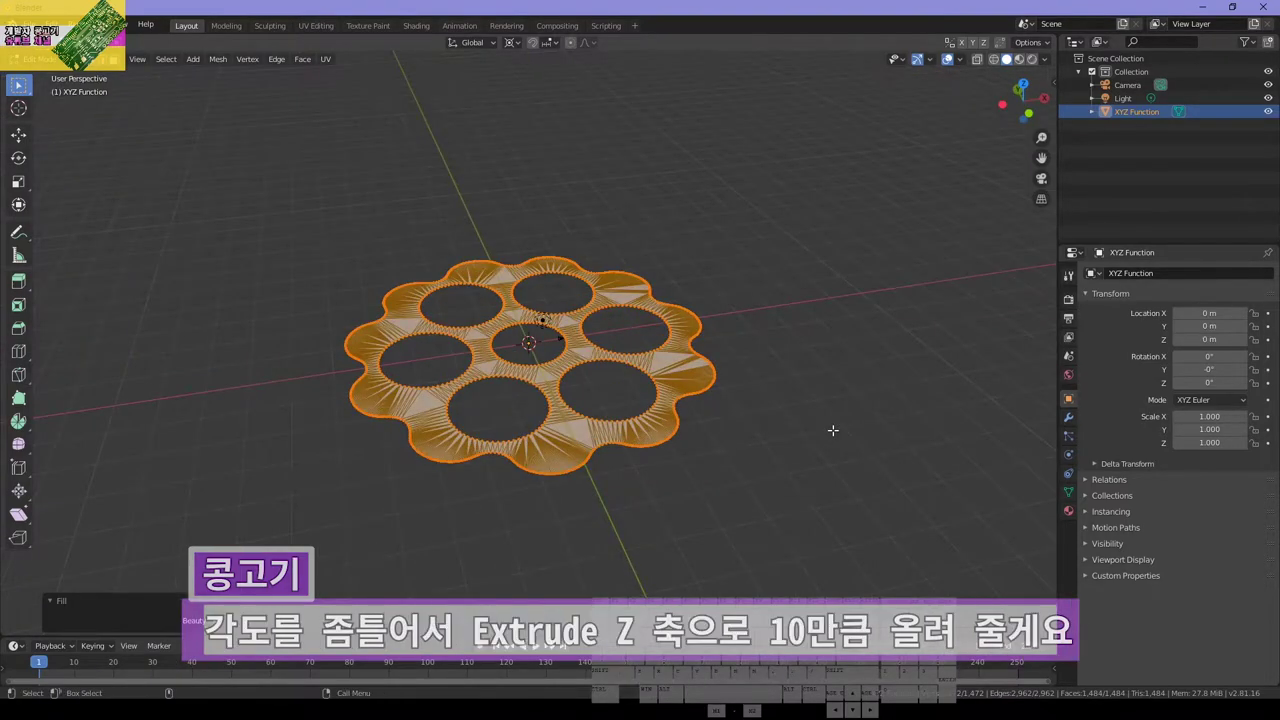
text(ez10)
key(Return)
middle_drag(833, 430, 782, 359)
key(Tab)
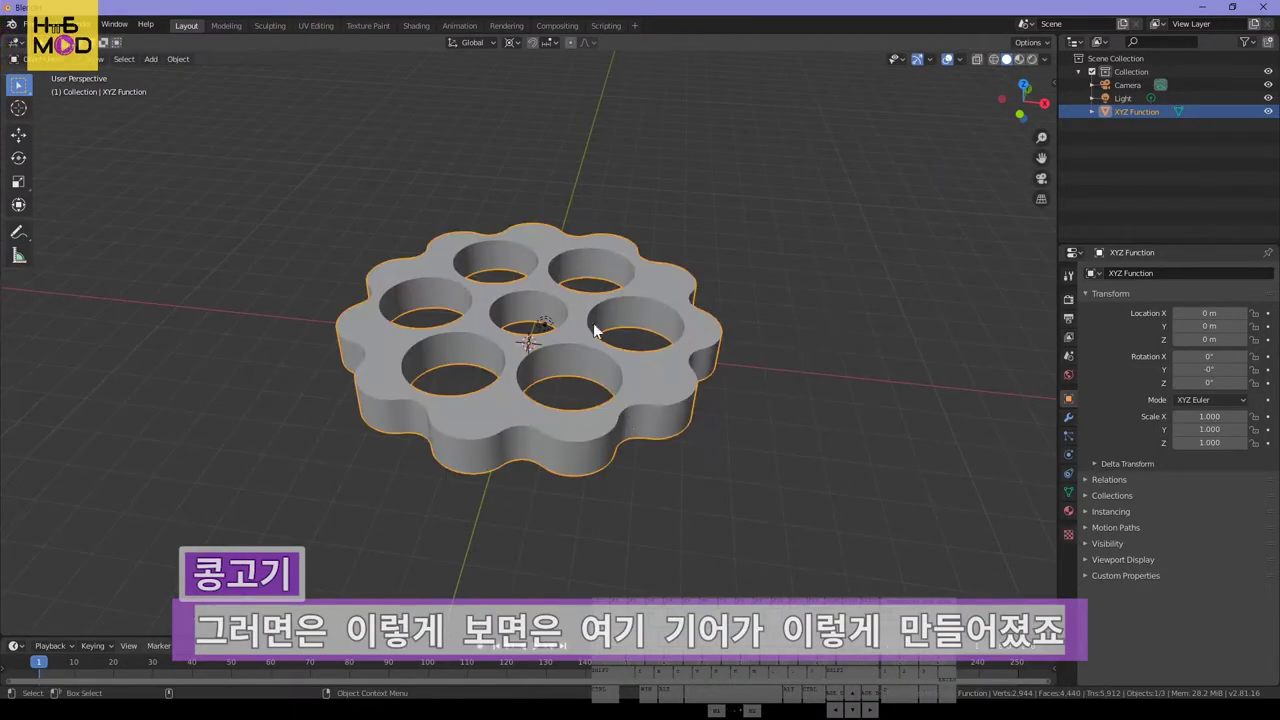
Look over the extruded disk, deselect it and return to the top view
middle_drag(459, 476, 514, 486)
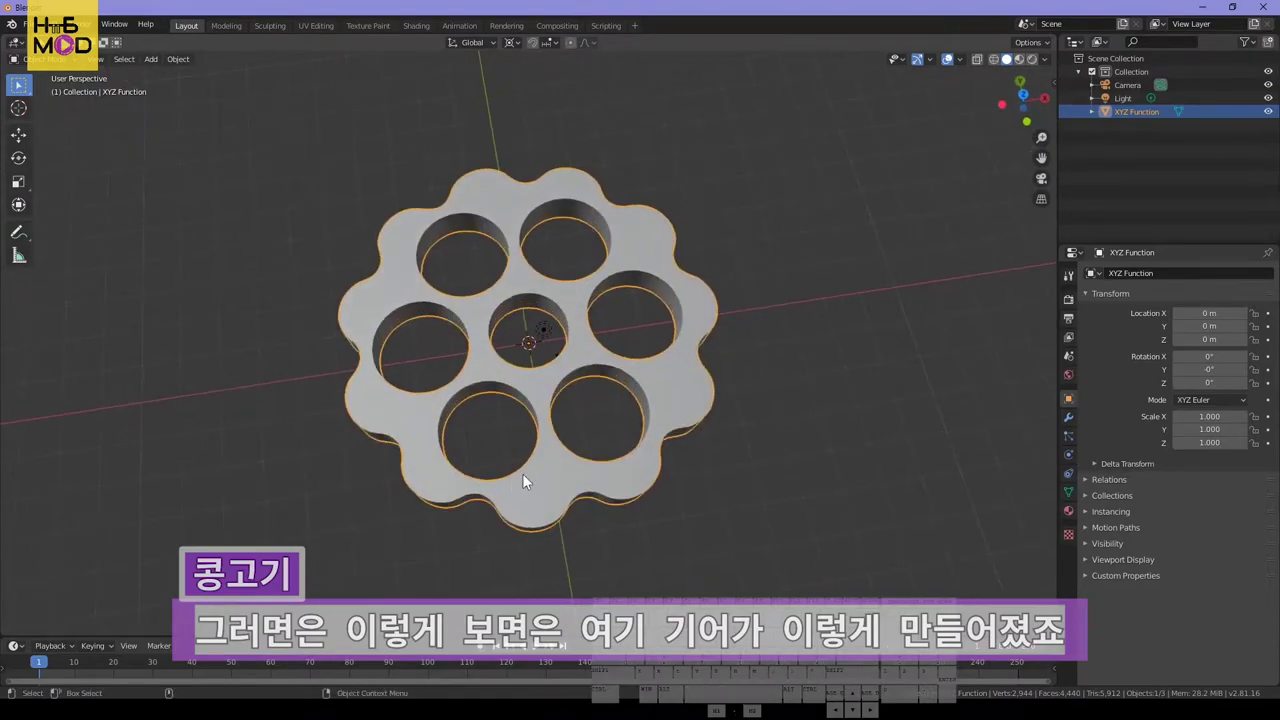
click(970, 384)
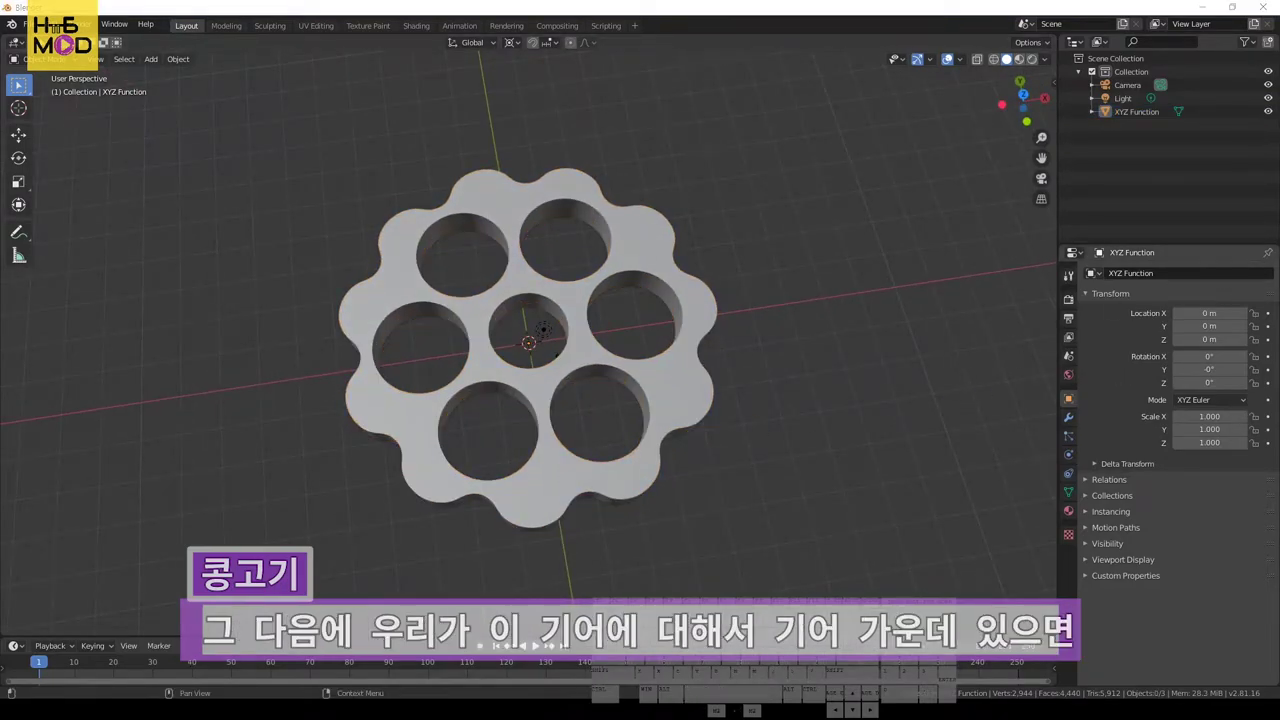
key(KP_7)
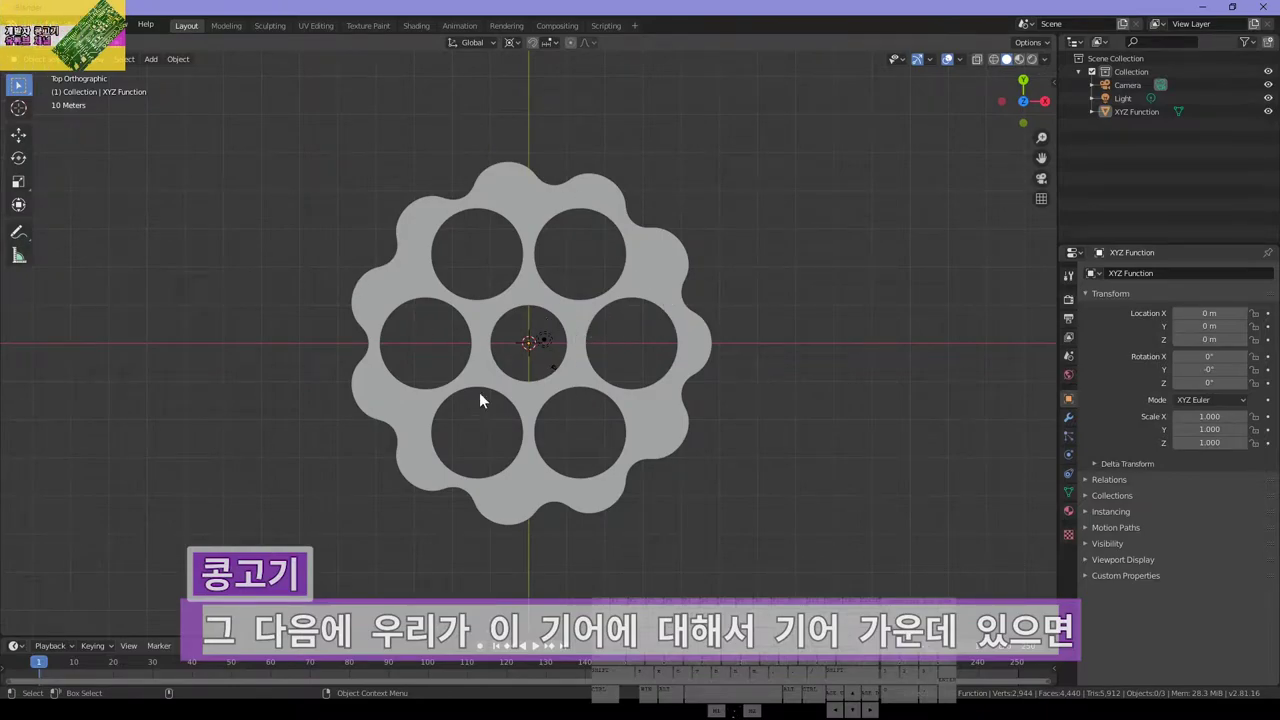
Move the cycloid disk -3 m along the X axis and deselect it
click(667, 377)
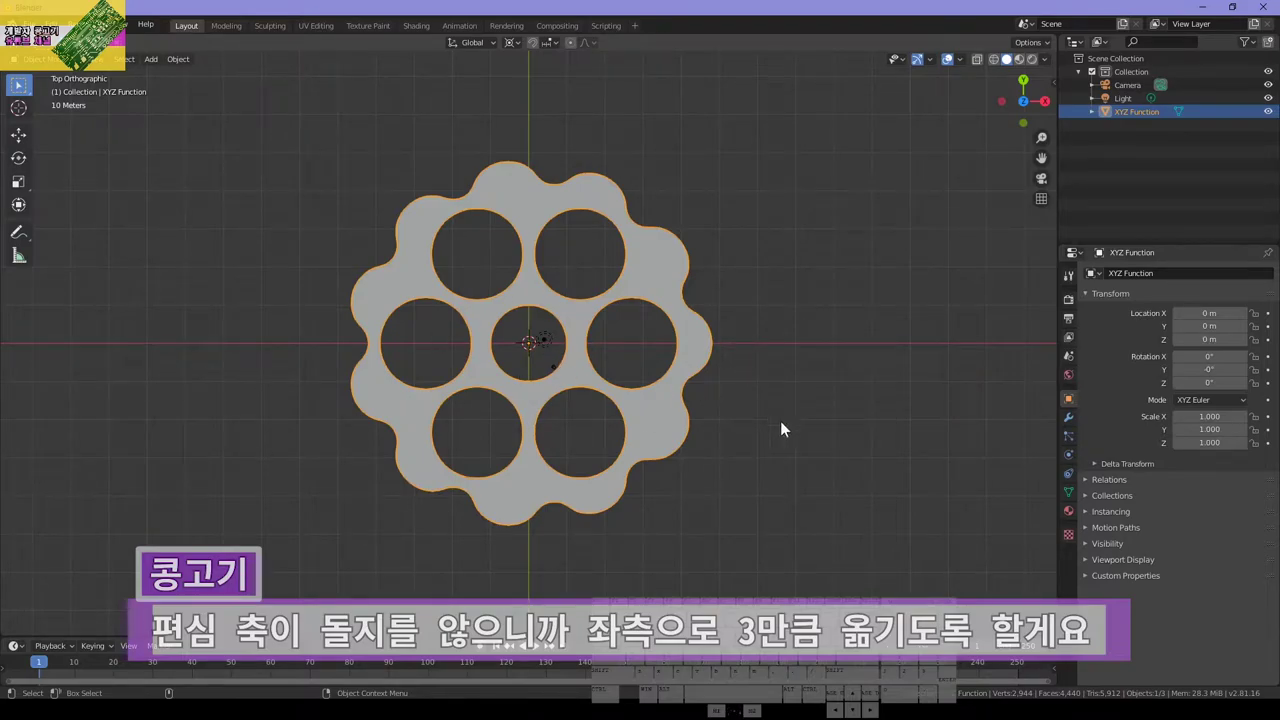
key(g)
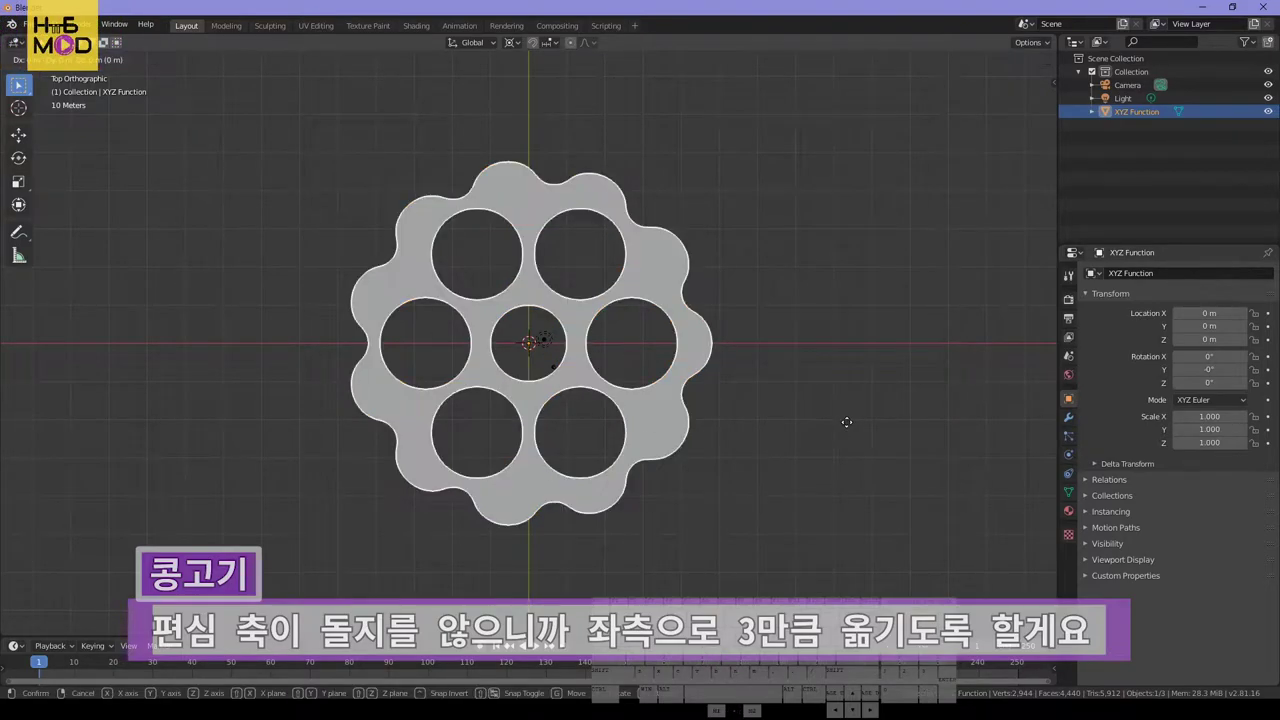
text(y3)
key(minus)
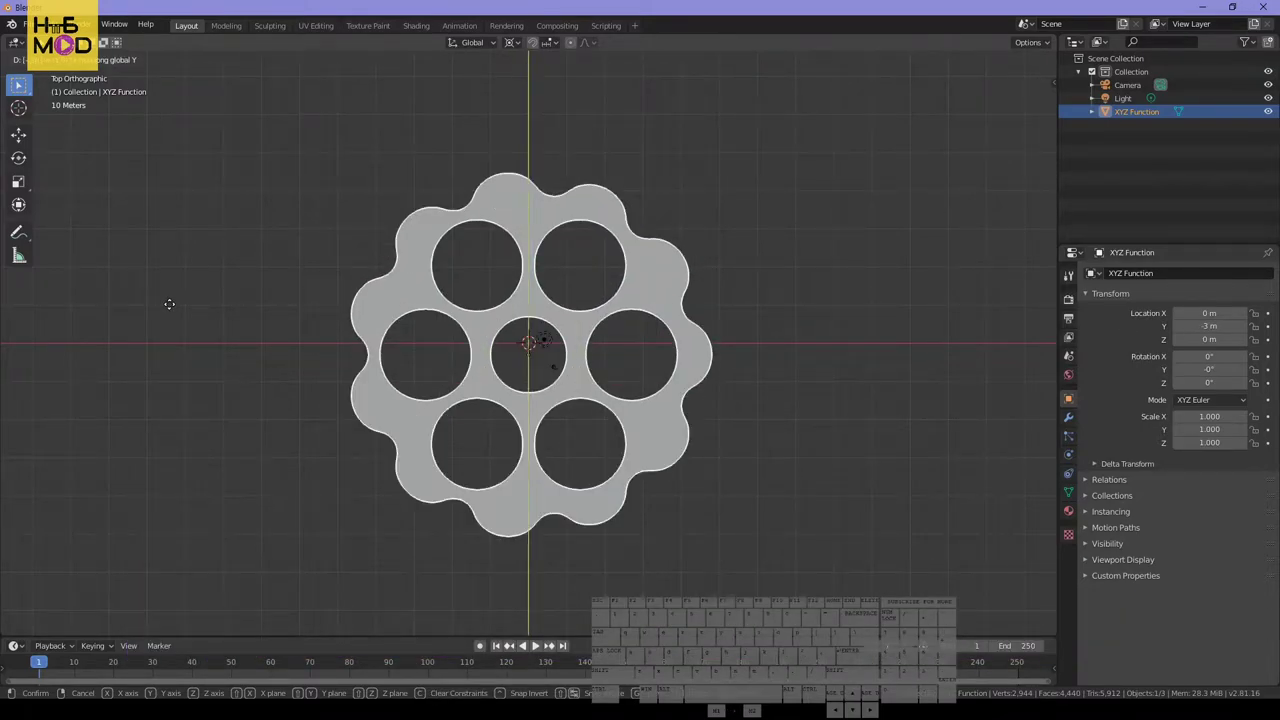
key(x)
key(Return)
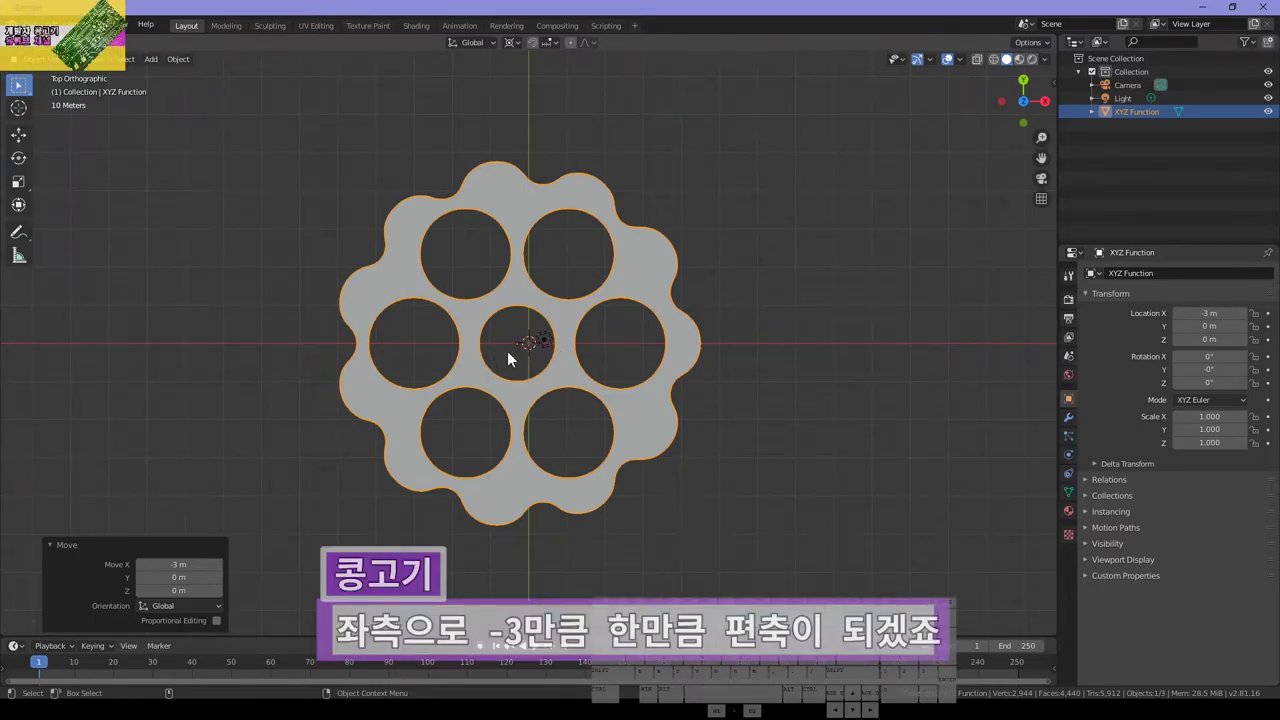
click(568, 419)
Duplicate the inner wall faces of the disk's central hole in place and separate the copy into its own object
middle_drag(475, 420, 486, 349)
scroll(457, 337, up, 5)
middle_drag(590, 296, 575, 329)
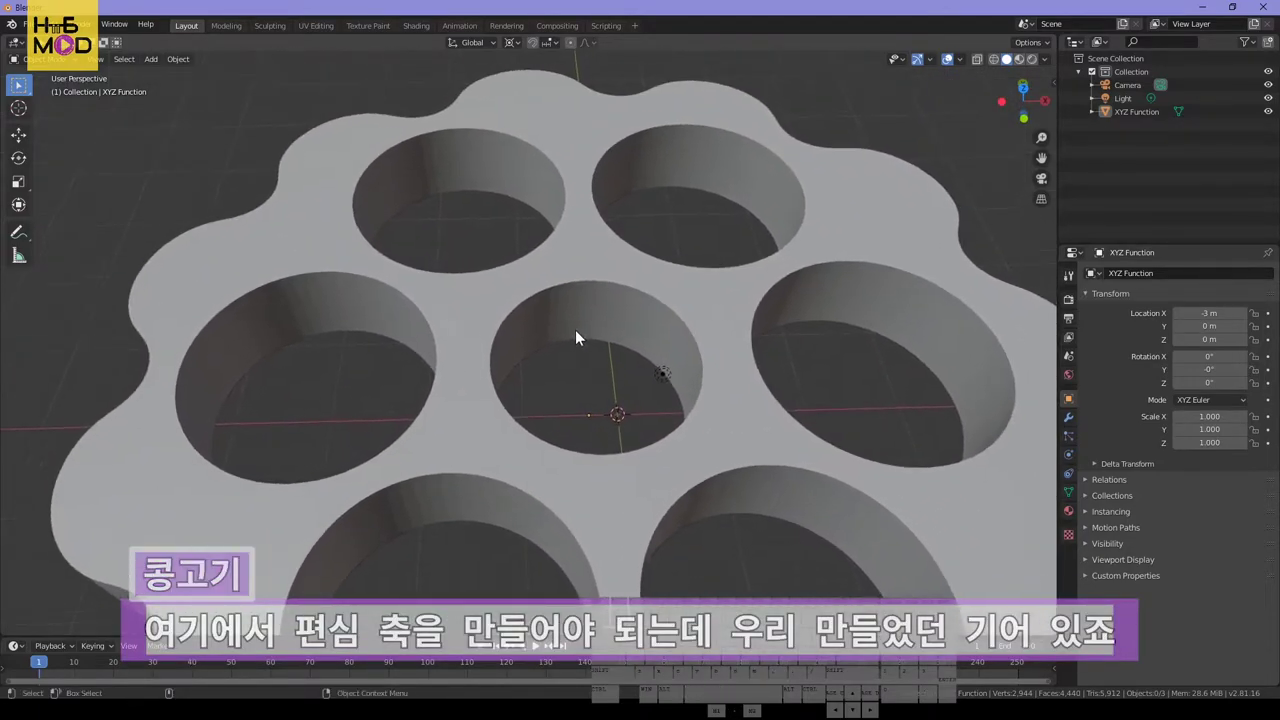
click(638, 259)
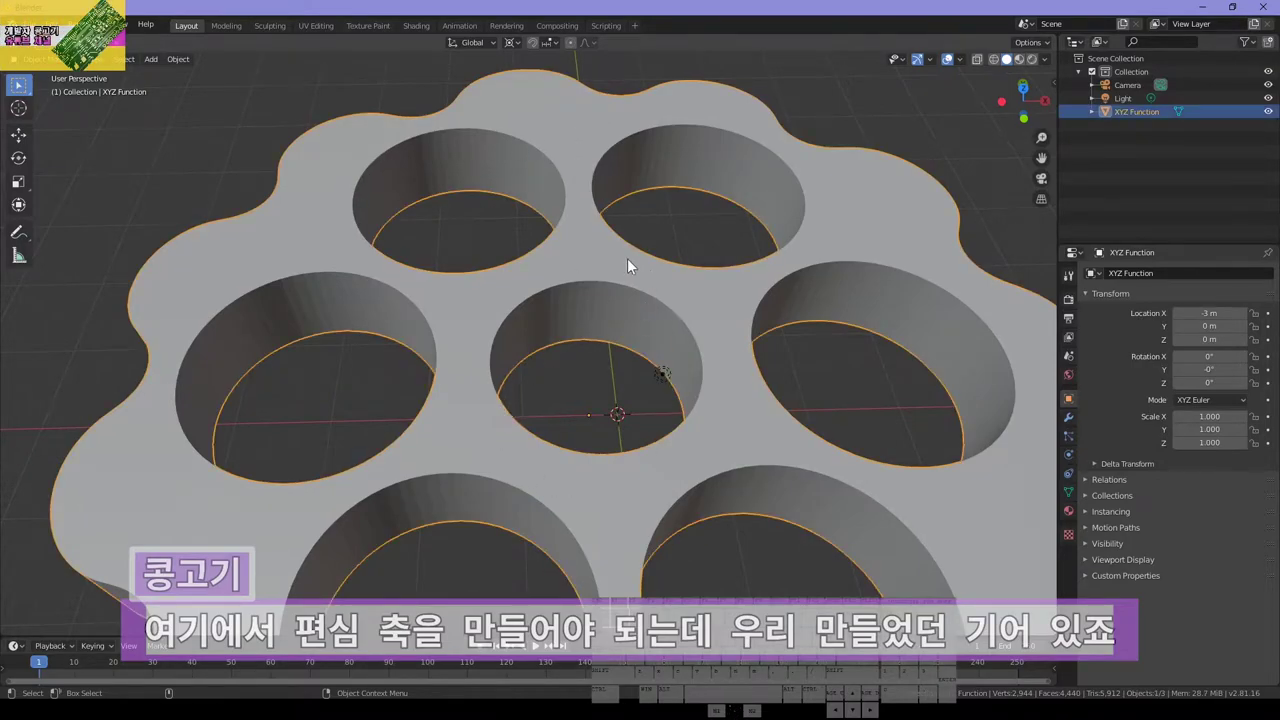
key(Tab)
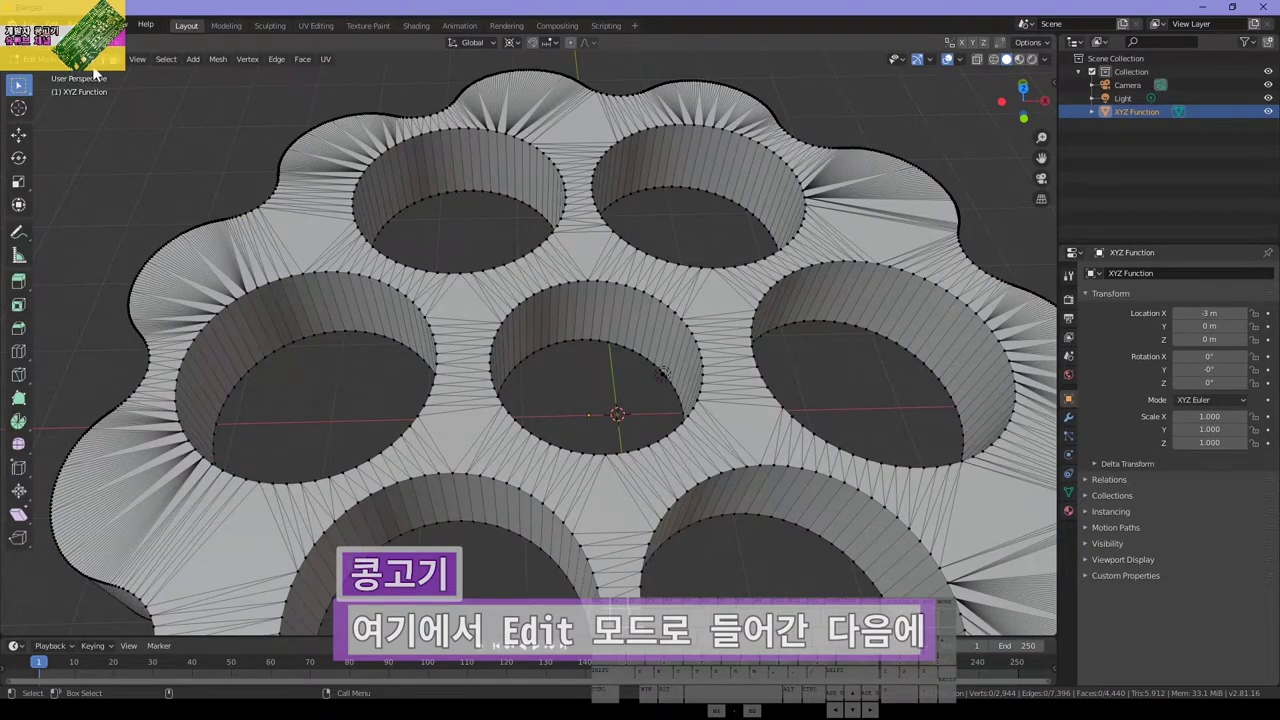
alt+click(592, 330)
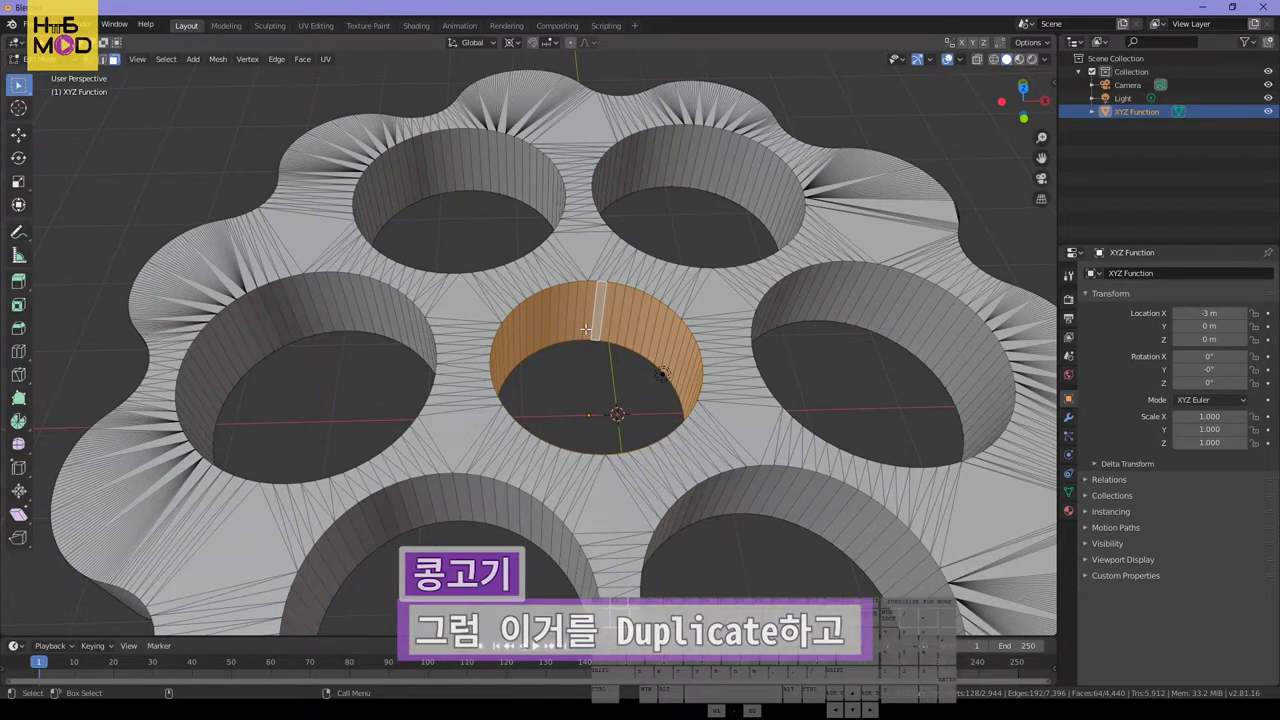
key(shift+d)
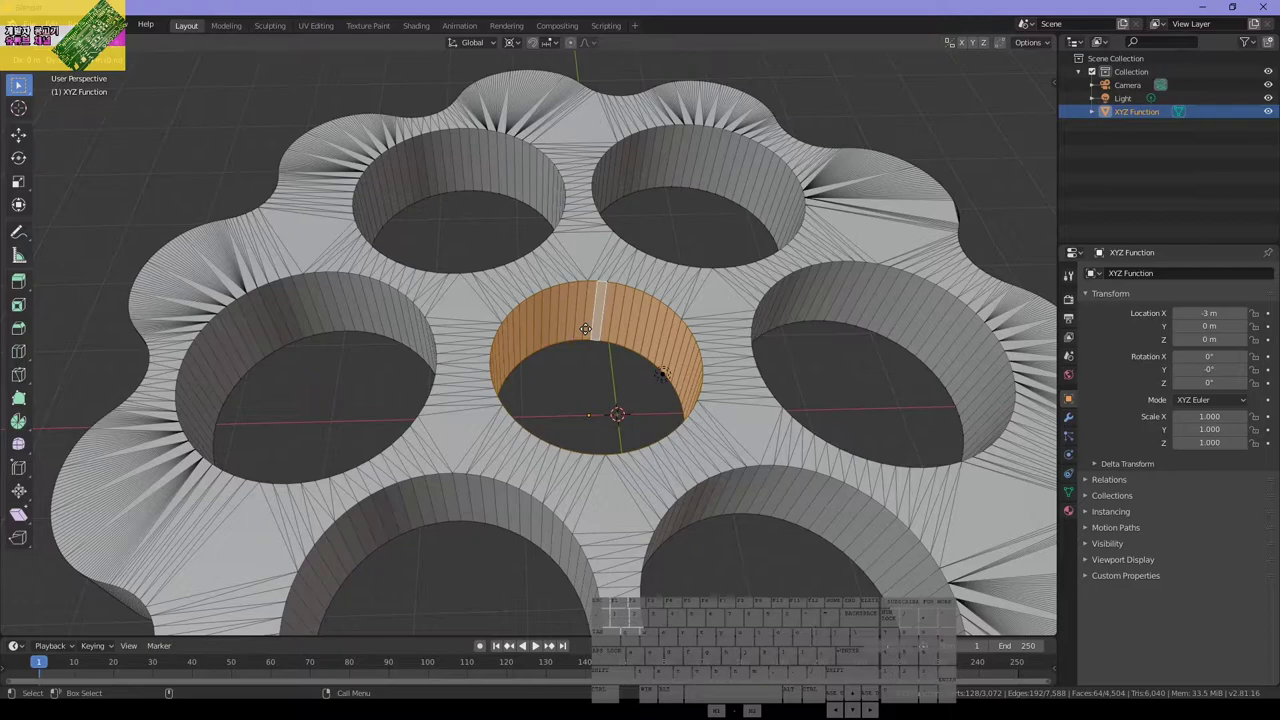
right_click(585, 329)
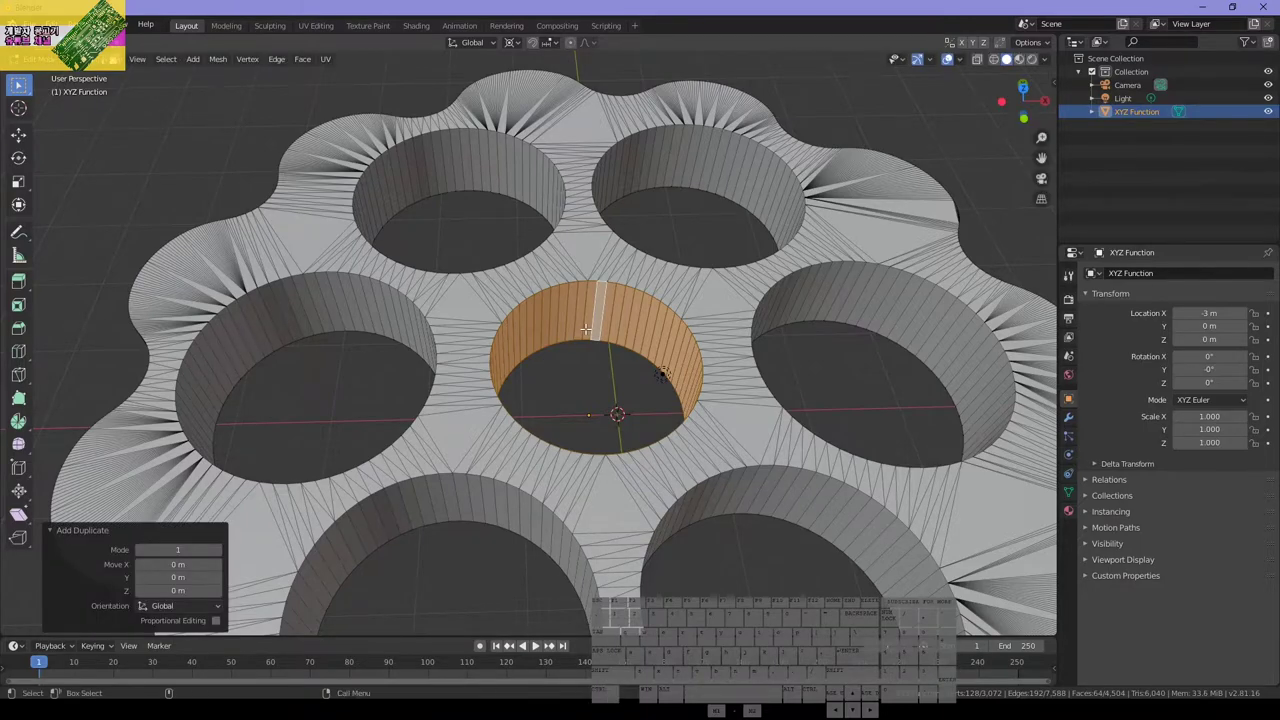
key(p)
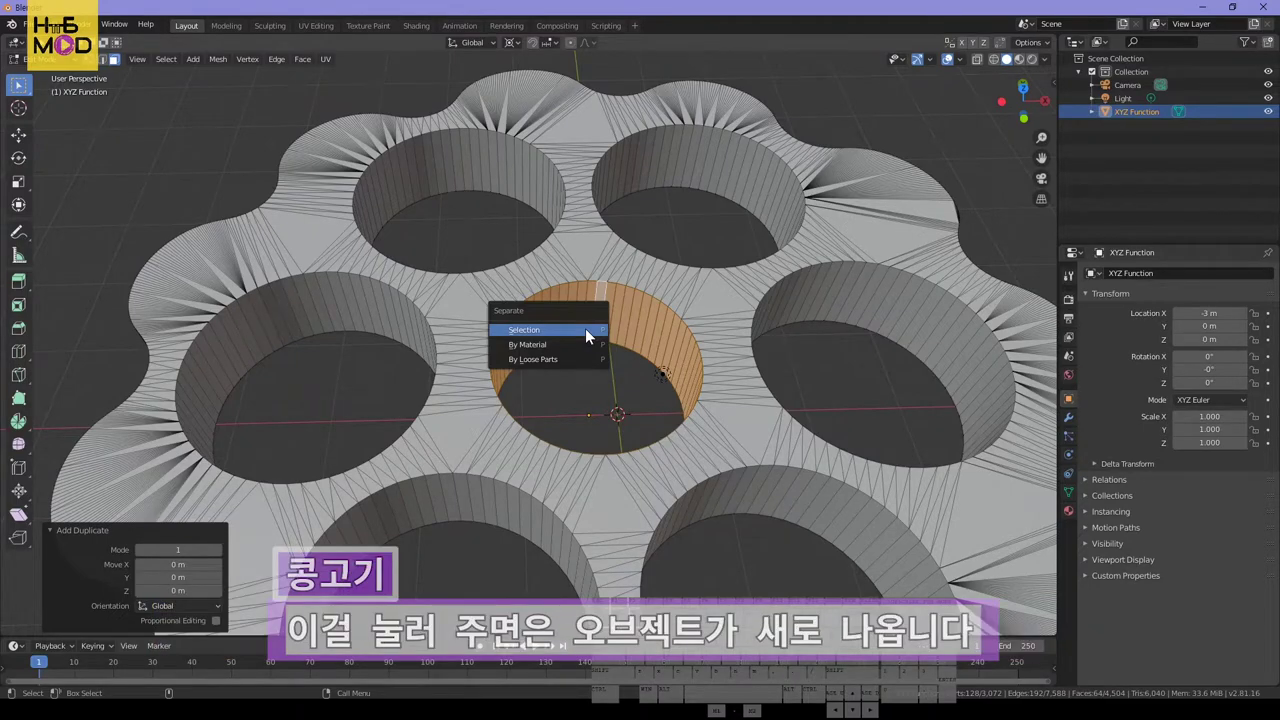
click(585, 328)
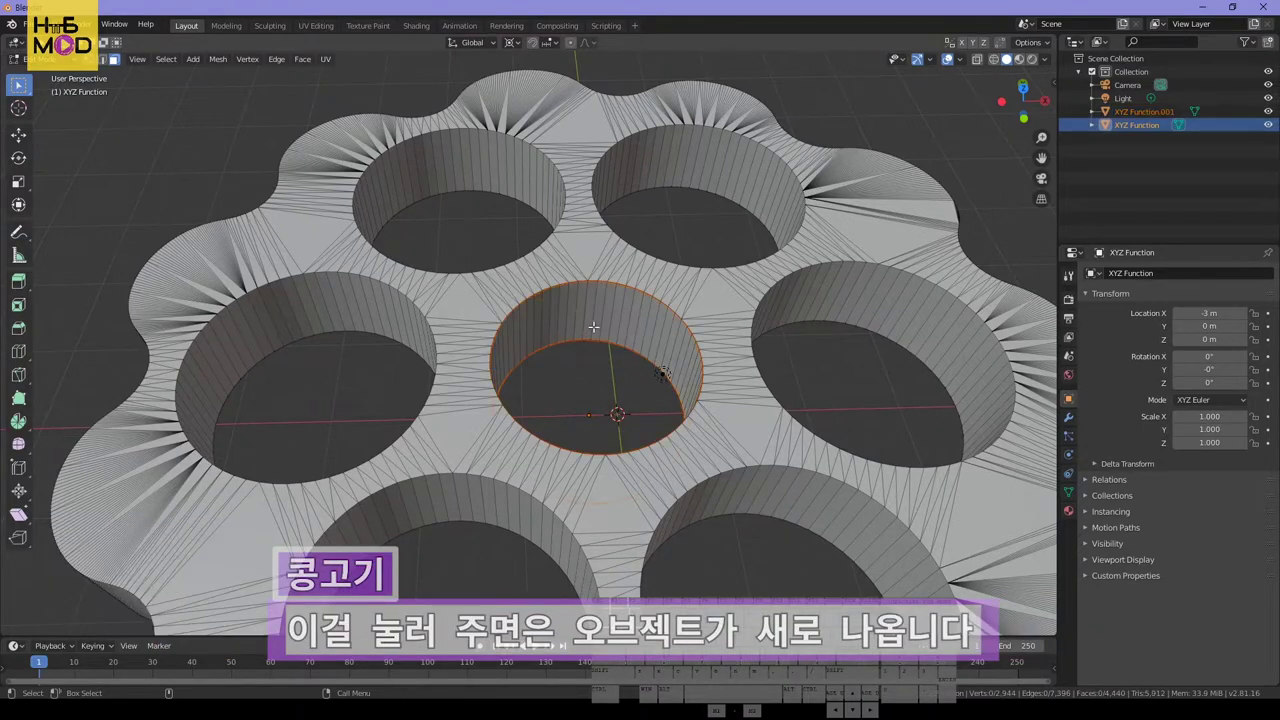
Return to Object Mode, select the separated ring and isolate it in local view
click(1136, 163)
key(Tab)
click(1144, 109)
click(596, 377)
key(KP_Divide)
key(KP_Divide)
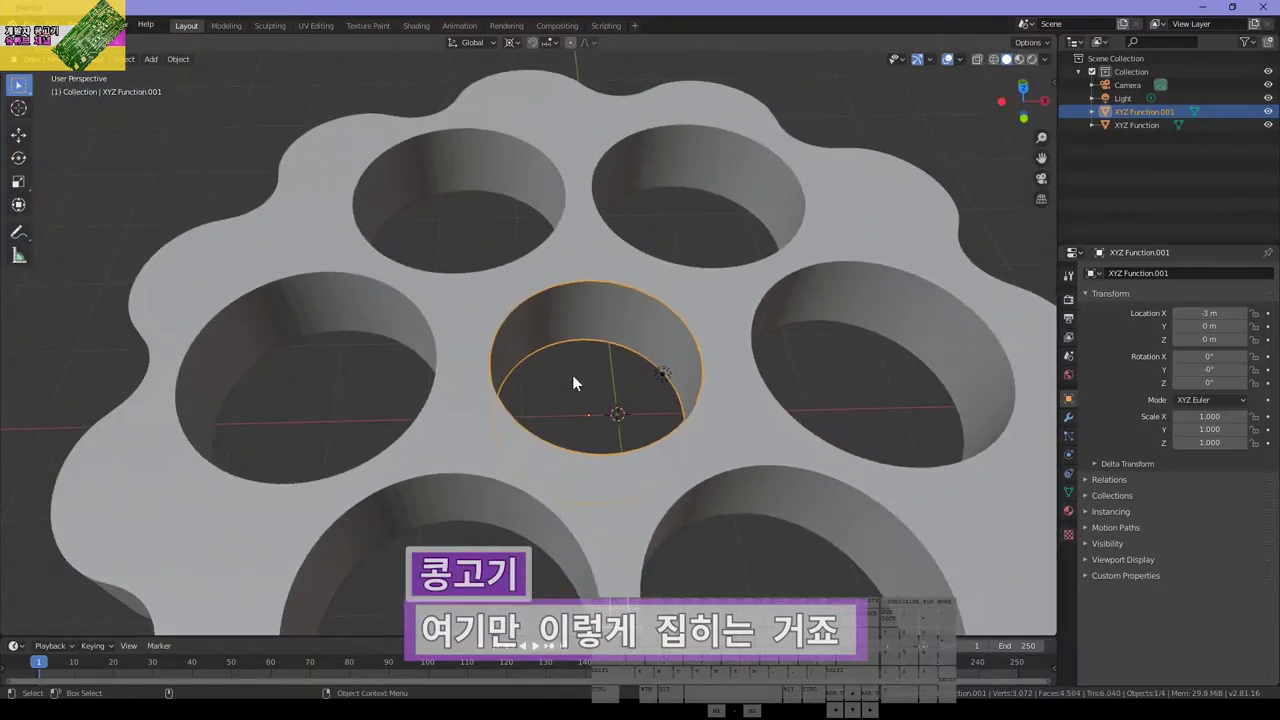
key(KP_Divide)
key(KP_Divide)
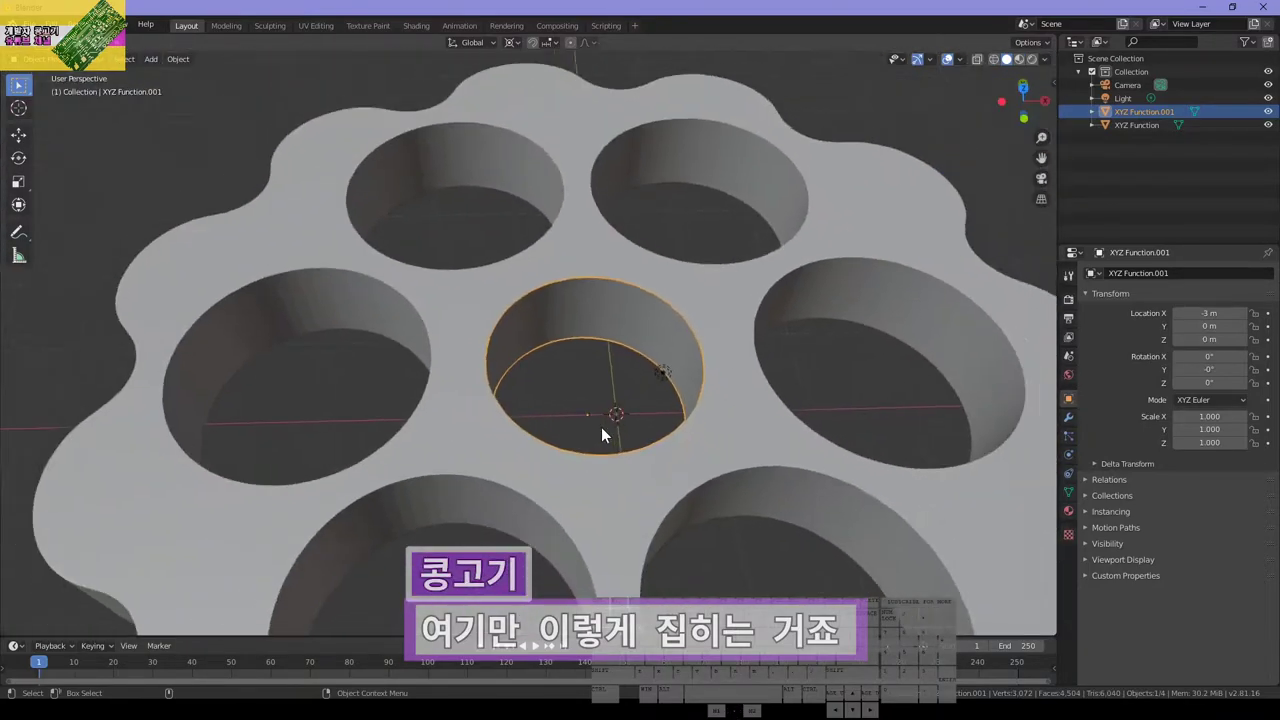
key(KP_Divide)
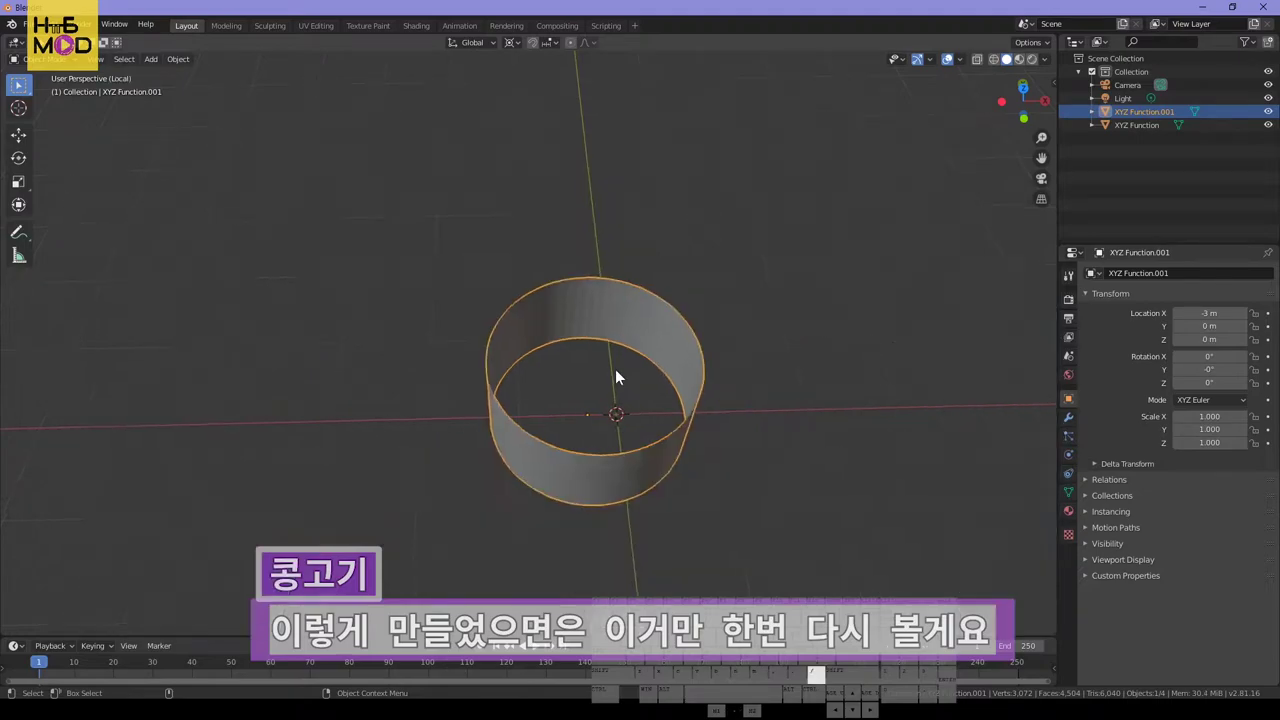
Add a circle with 64 vertices and a 5 m radius to the ring's mesh at the world origin
scroll(530, 490, down, 3)
mouse_move(528, 500)
middle_down()
mouse_move(566, 486)
mouse_move(560, 466)
mouse_move(547, 496)
middle_up()
key(Tab)
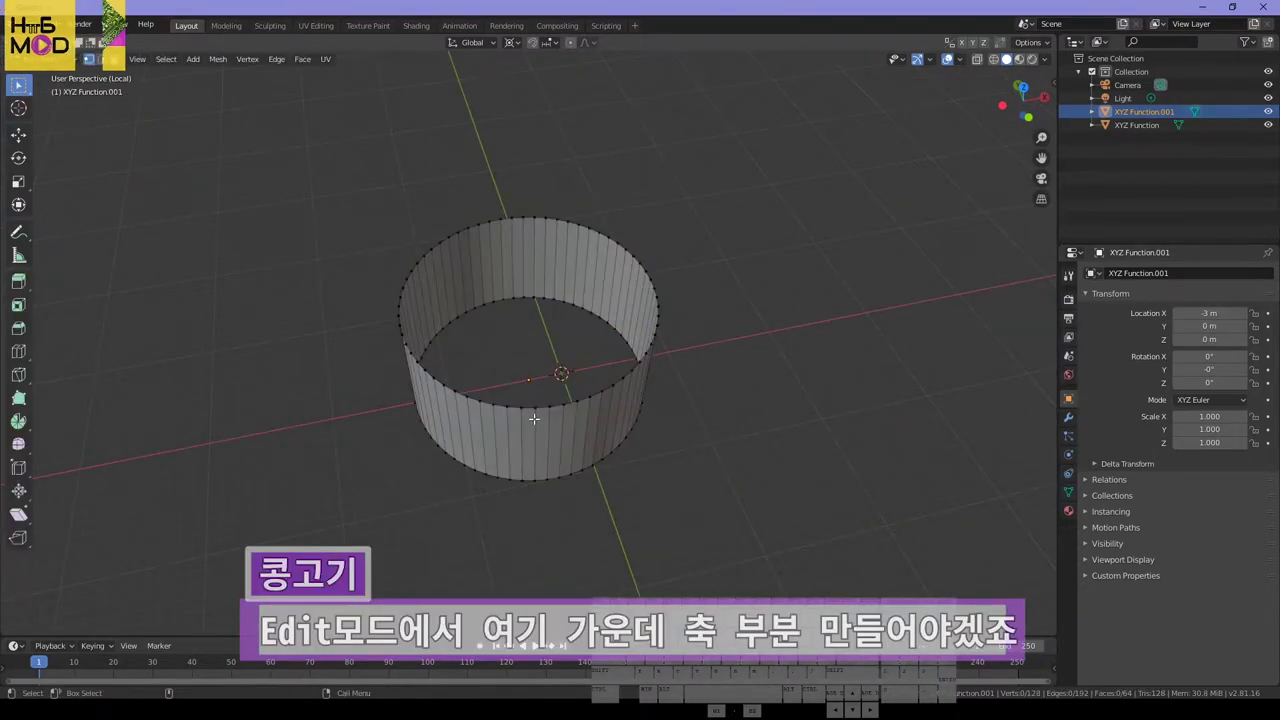
middle_drag(591, 329, 563, 348)
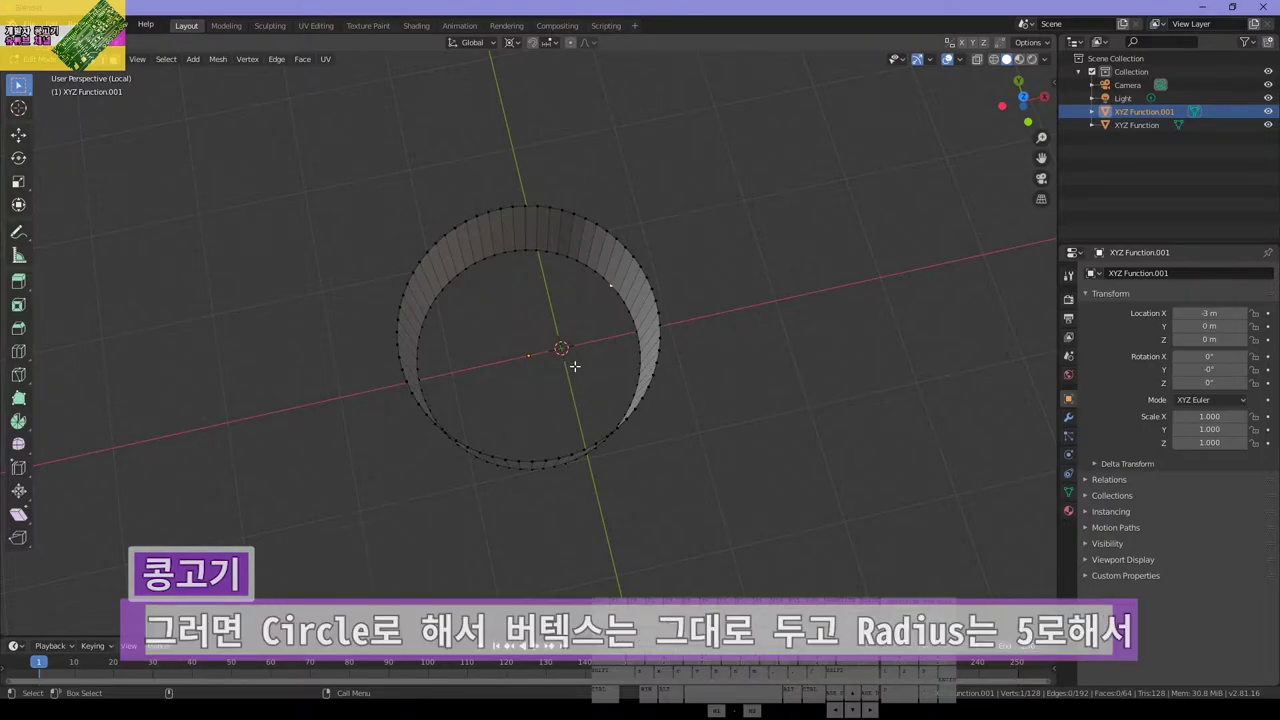
key(shift+a)
click(564, 365)
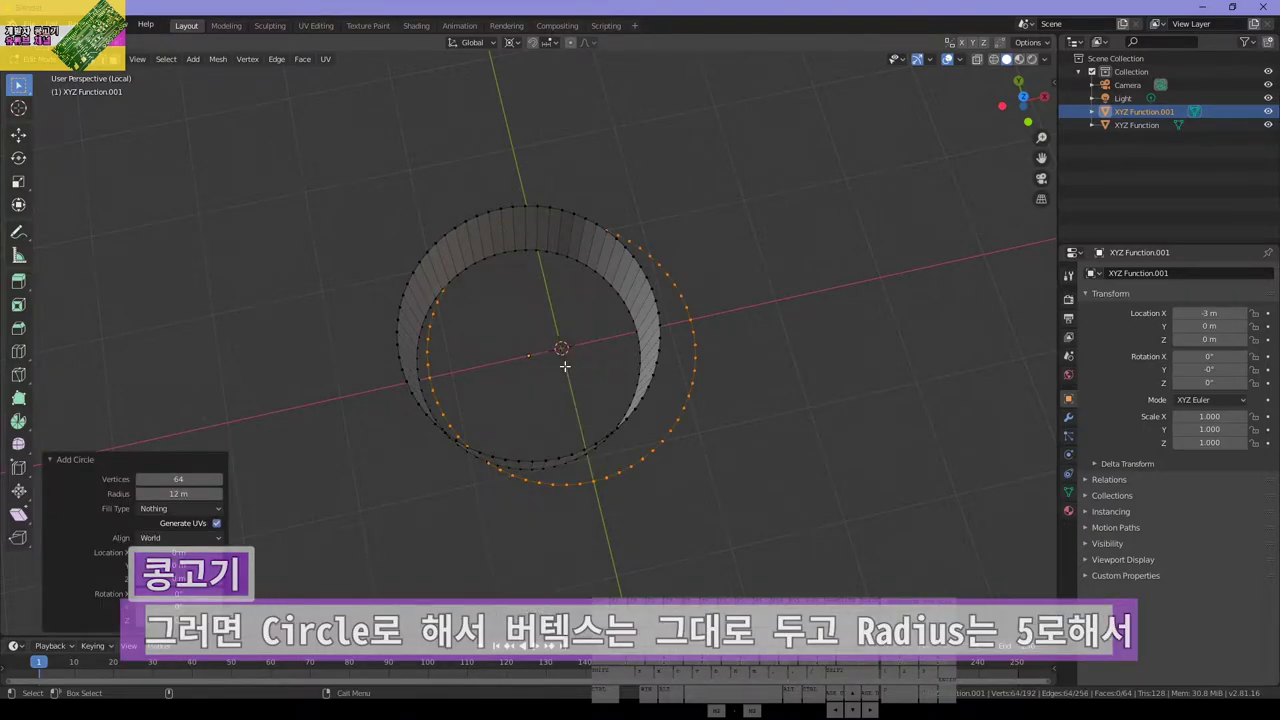
click(160, 479)
key(Return)
click(178, 493)
text(5)
key(Return)
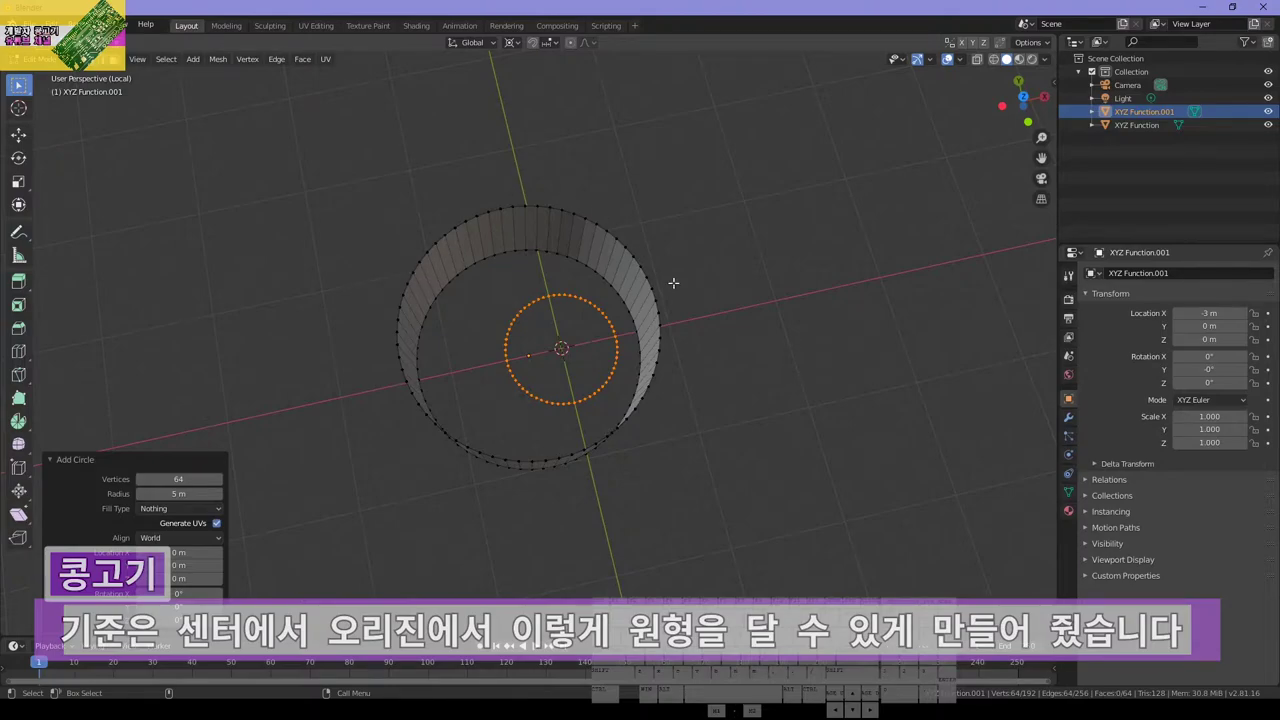
key(Tab)
click(714, 406)
key(Tab)
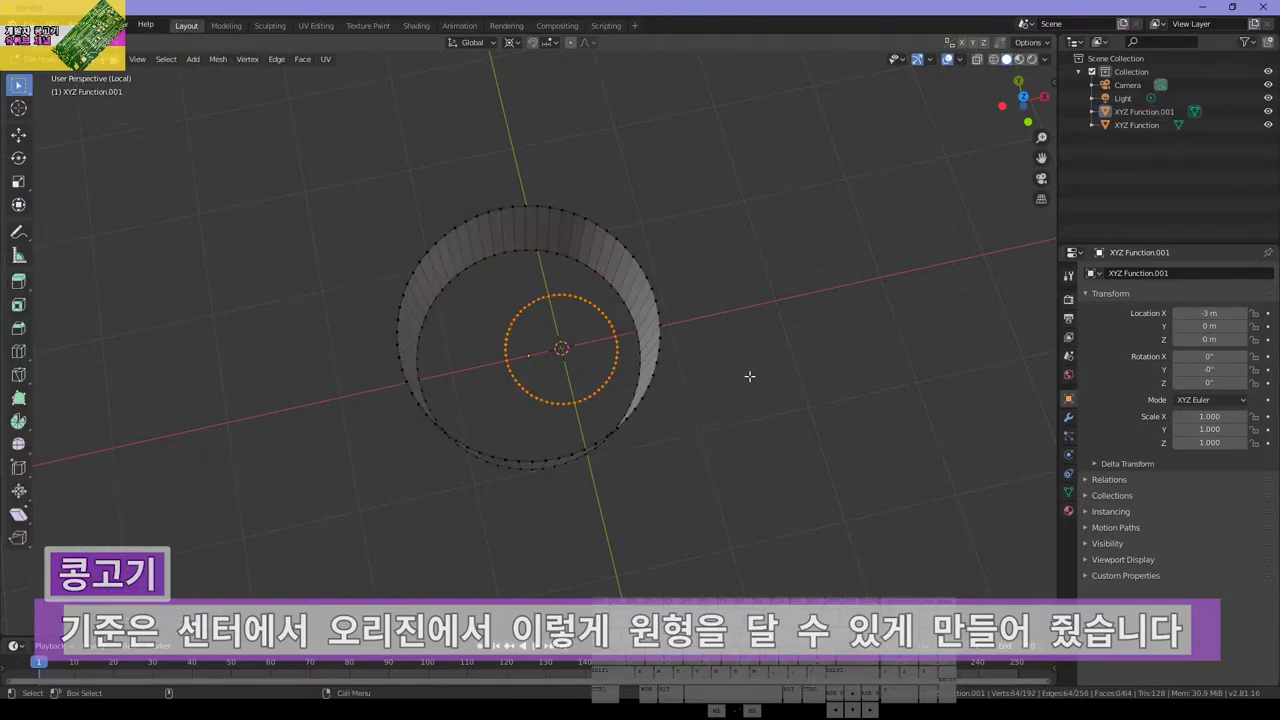
Extrude the 5 m radius circle -10 m along the Z axis and fill the lower end of the shaft with a face
click(560, 530)
shift+middle_drag(532, 450, 583, 279)
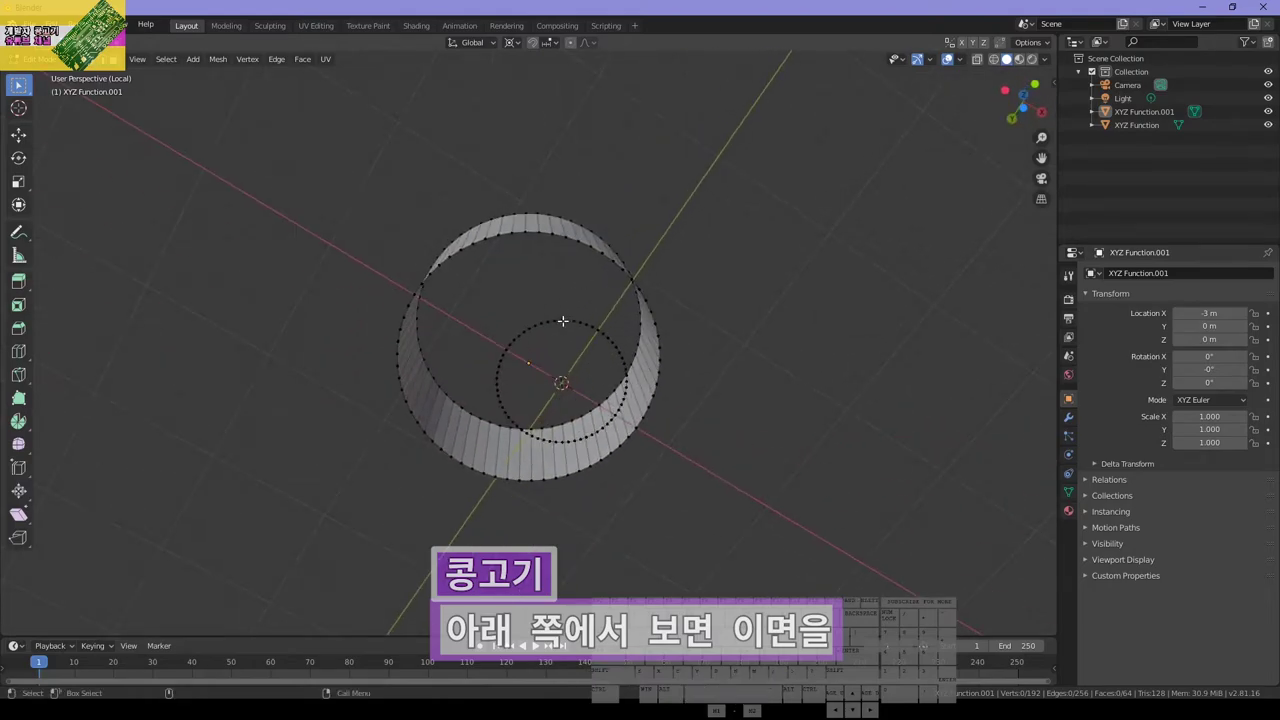
alt+click(562, 321)
text(ez)
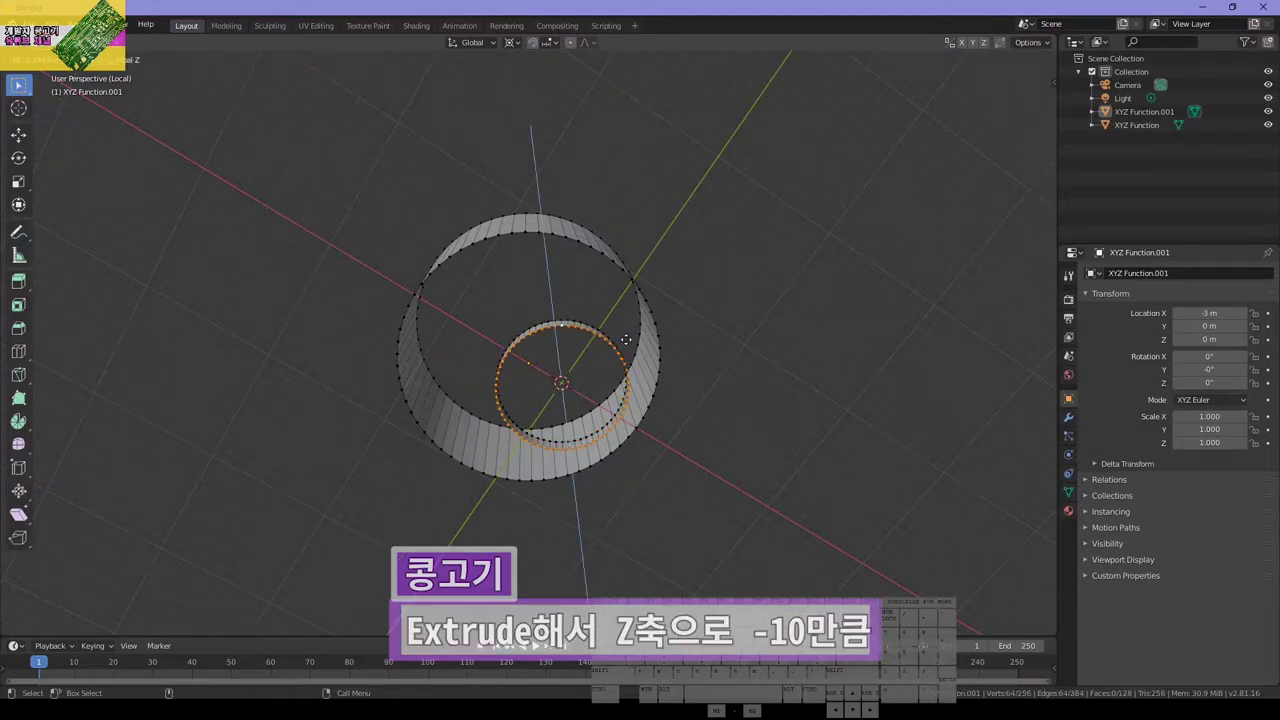
text(-10)
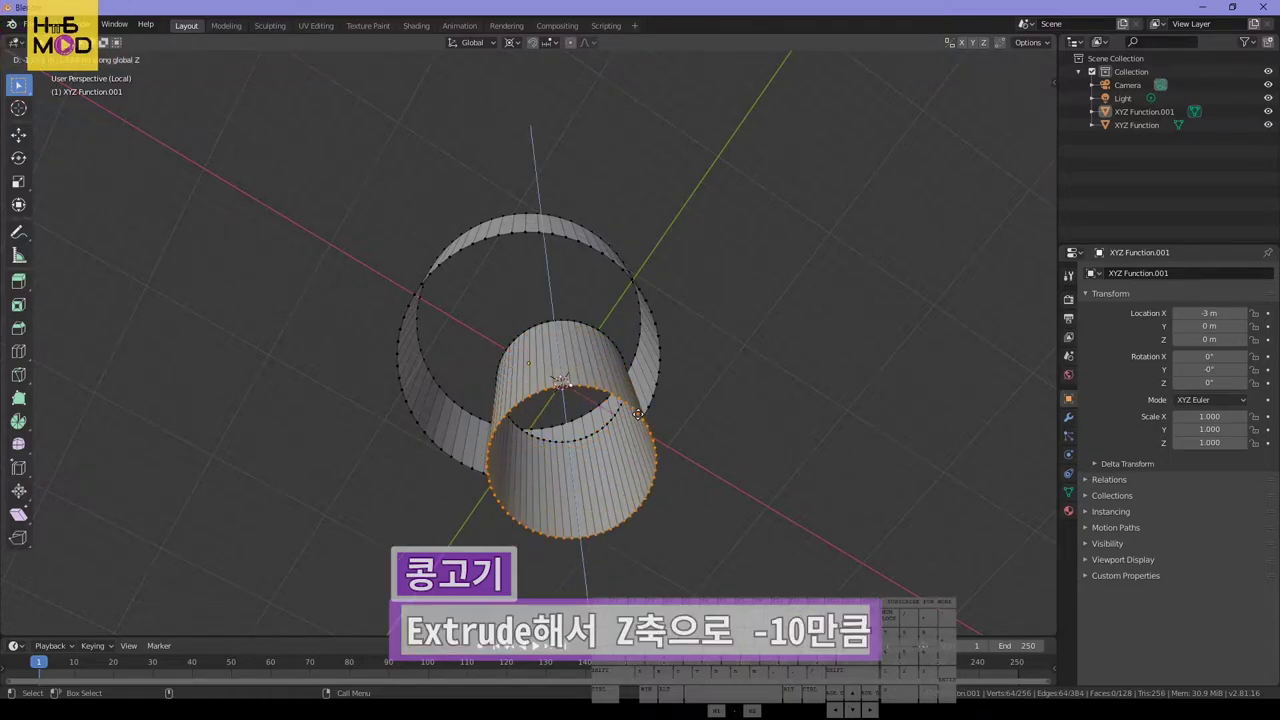
text(5)
key(BackSpace)
text(10)
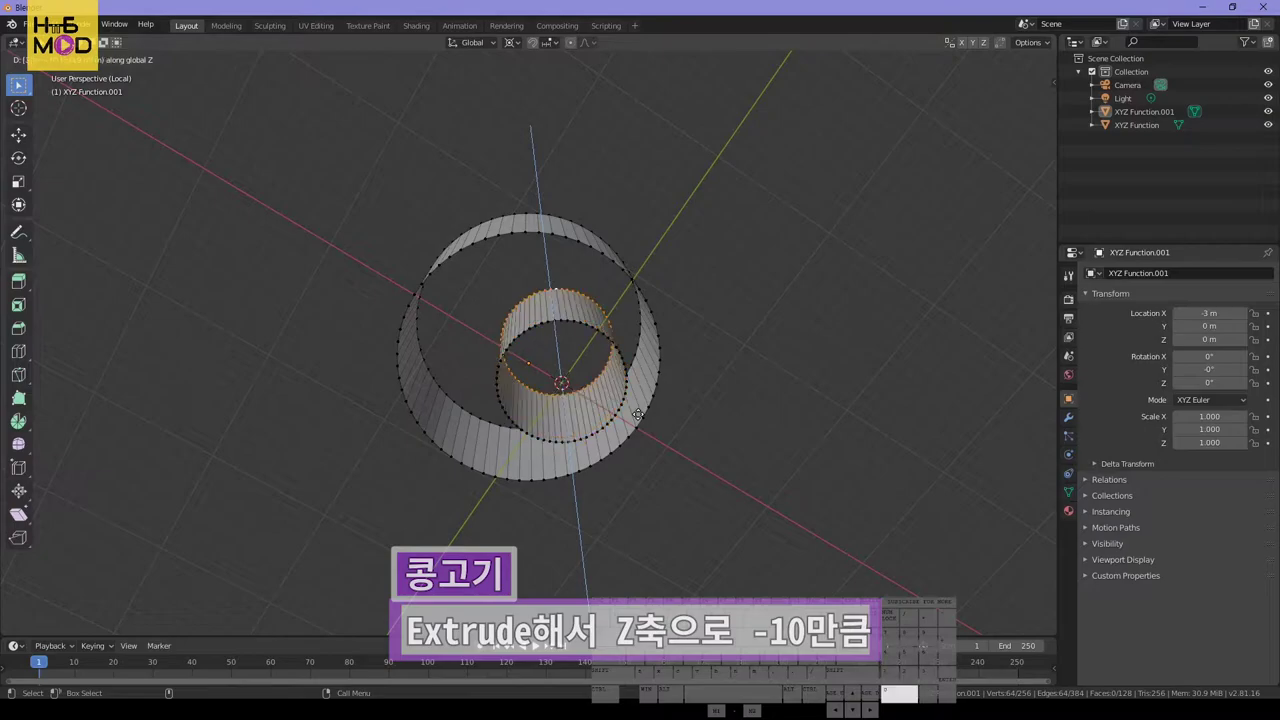
text(-)
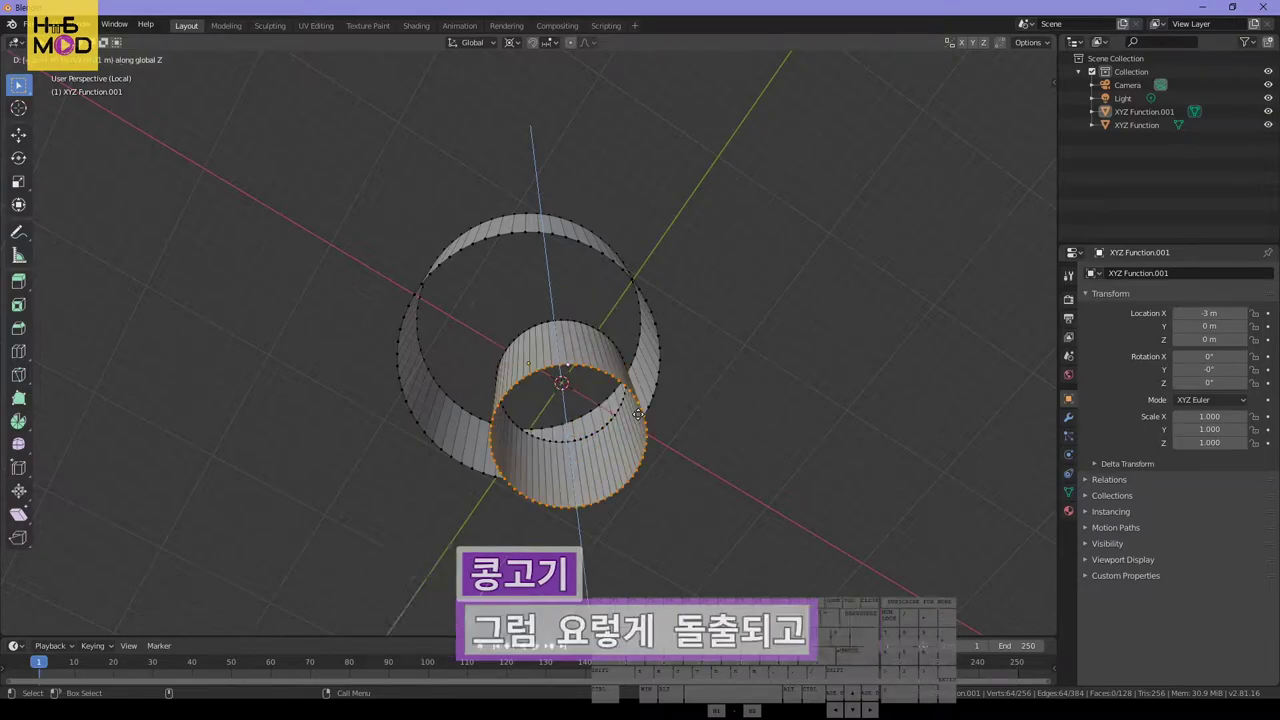
key(Return)
middle_drag(638, 415, 540, 542)
key(f)
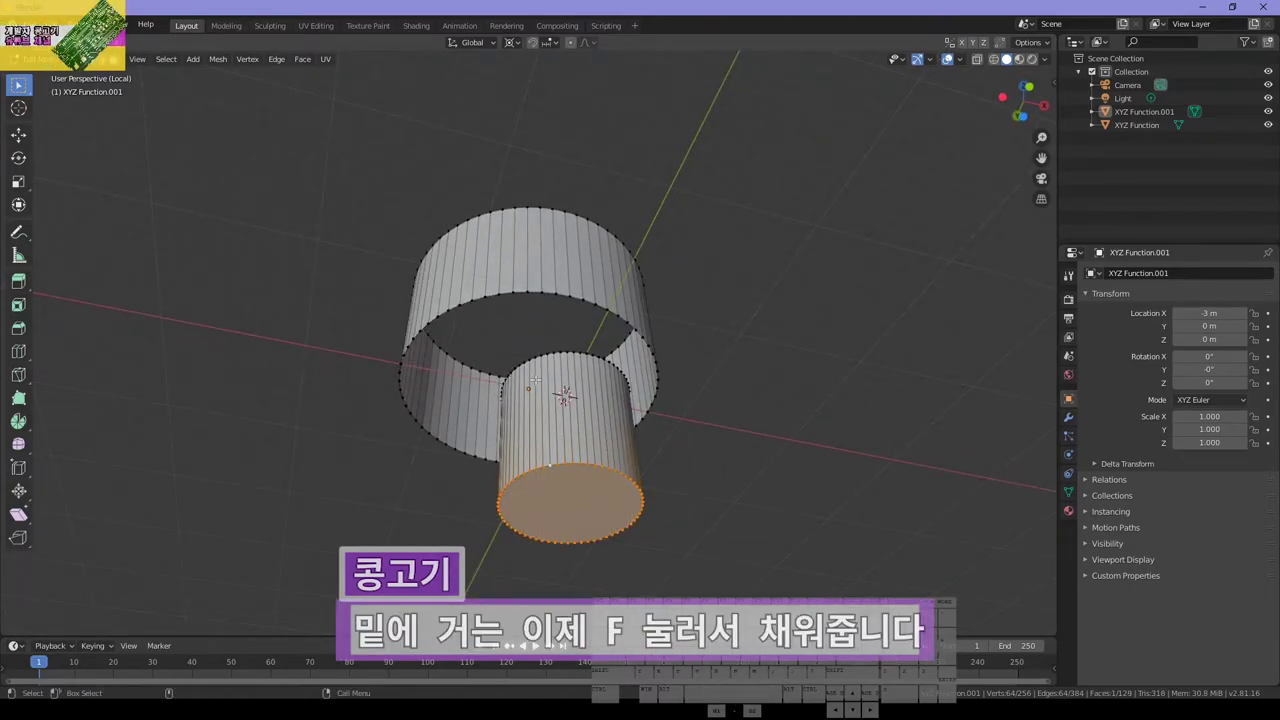
Select the ring's lower edge loop together with the shaft's upper edge loop
alt+click(538, 294)
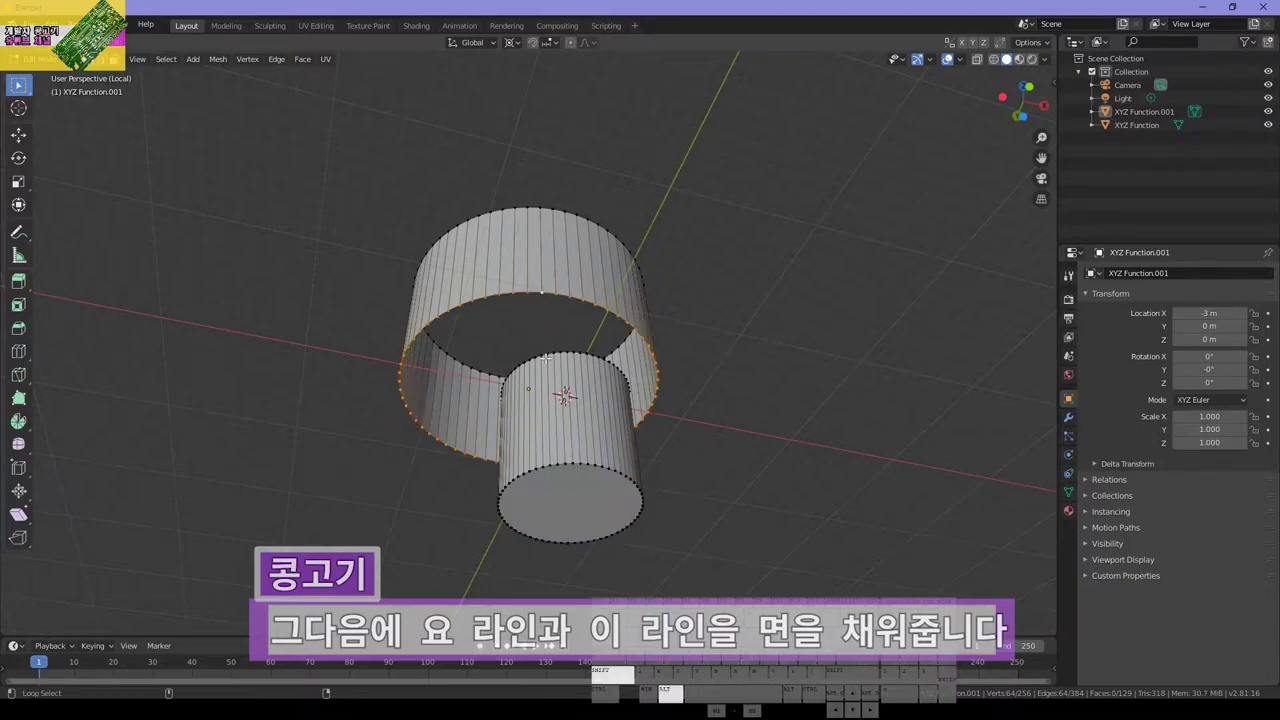
alt+shift+click(543, 353)
middle_drag(612, 380, 558, 430)
Try filling the two selected loops with a face, and undo the fill
key(f)
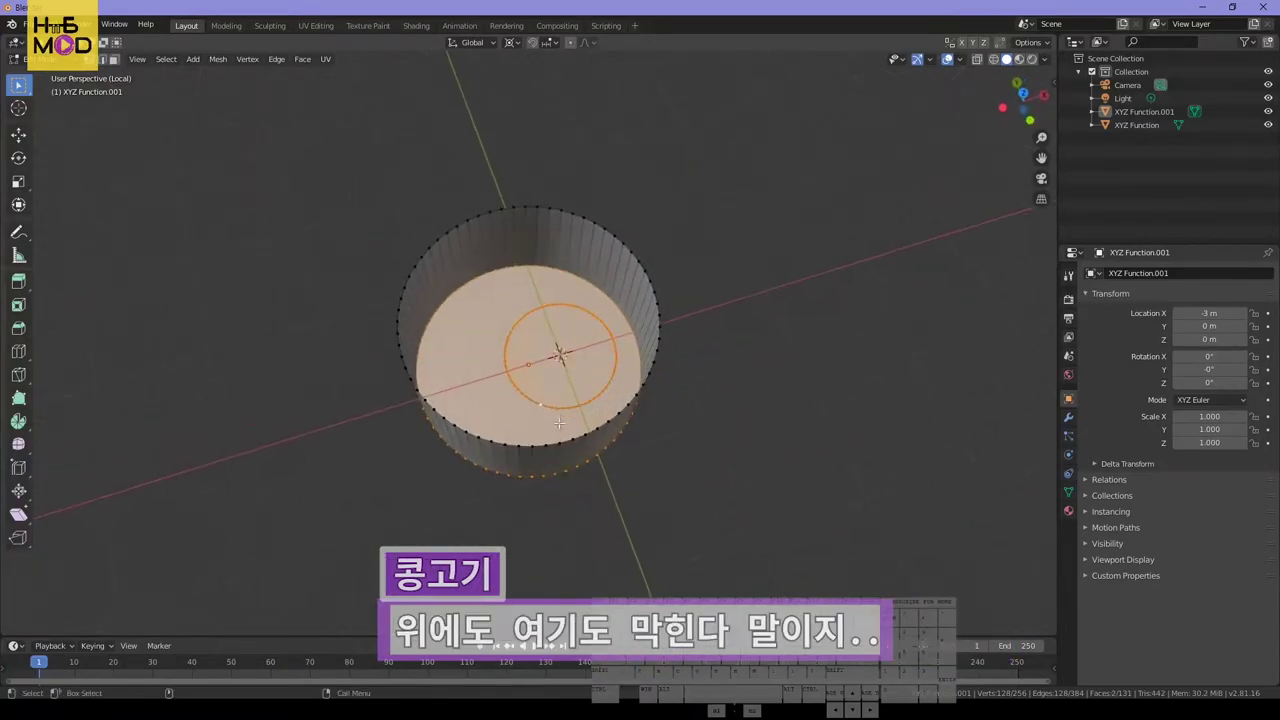
middle_drag(576, 373, 555, 217)
key(ctrl+z)
Connect the ring's lower edge loop and the shaft's upper edge loop with Bridge Edge Loops
key(F3)
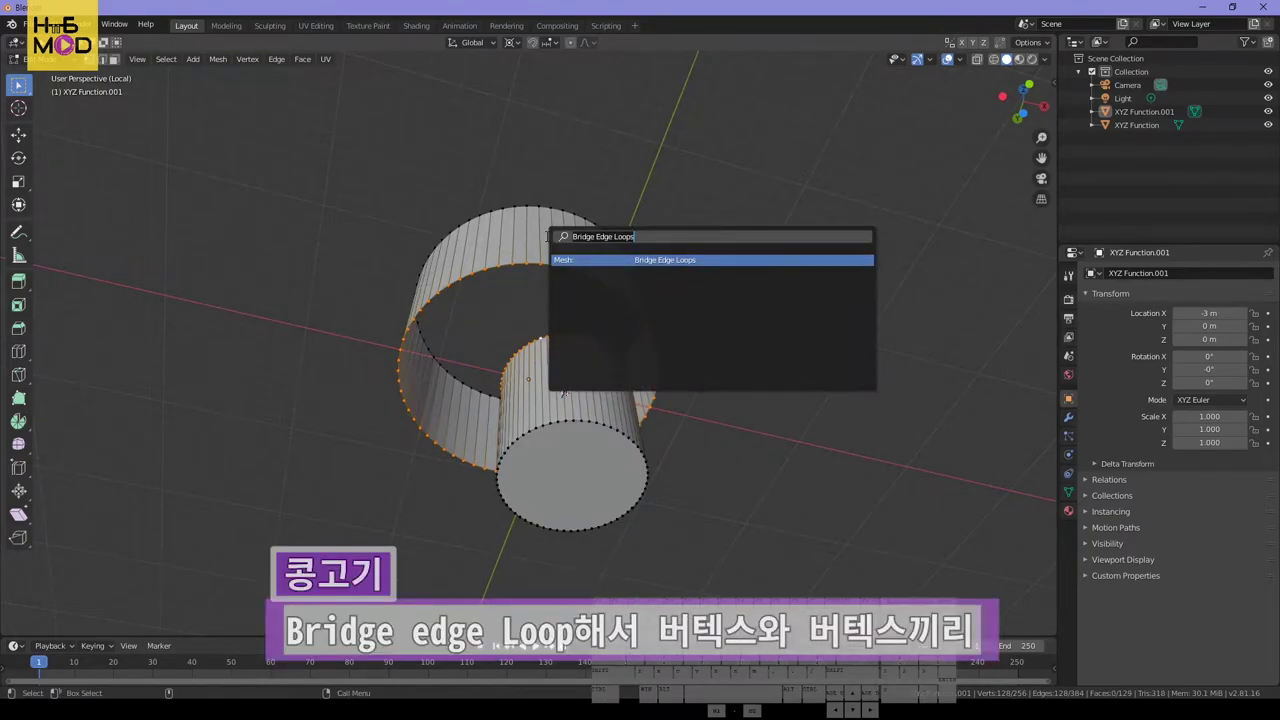
key(Return)
middle_drag(546, 236, 503, 279)
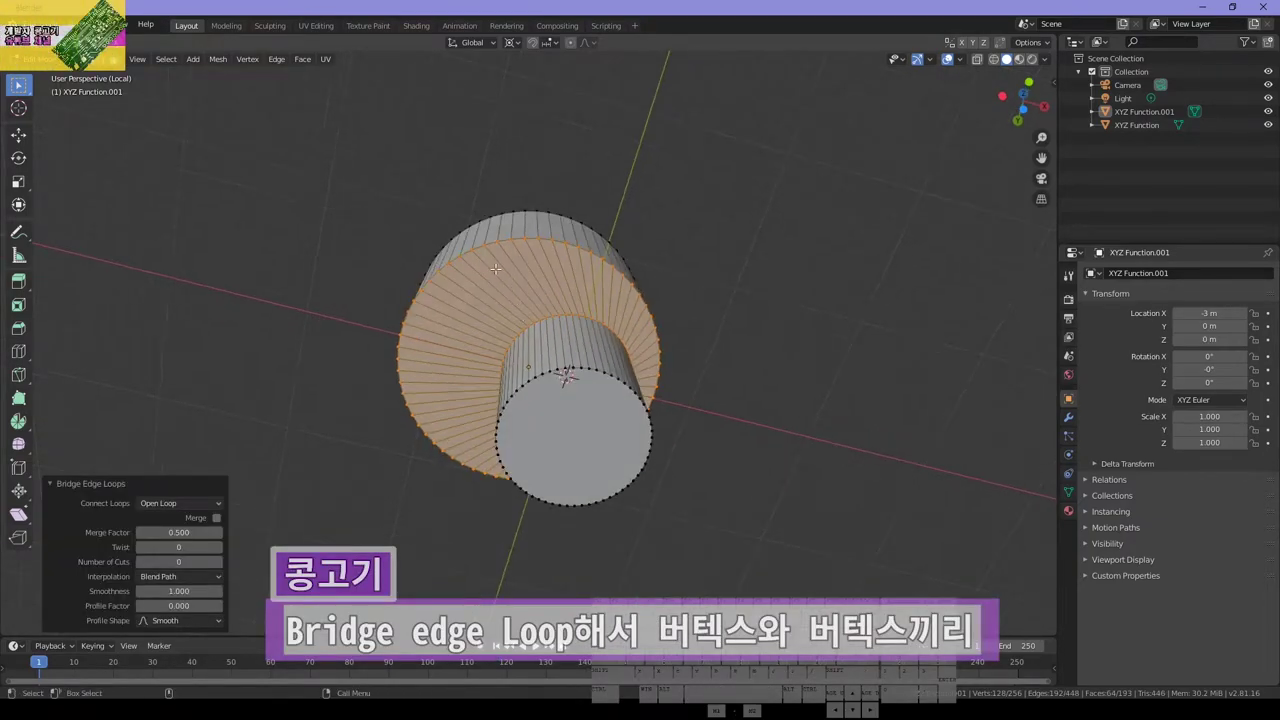
middle_drag(528, 322, 739, 243)
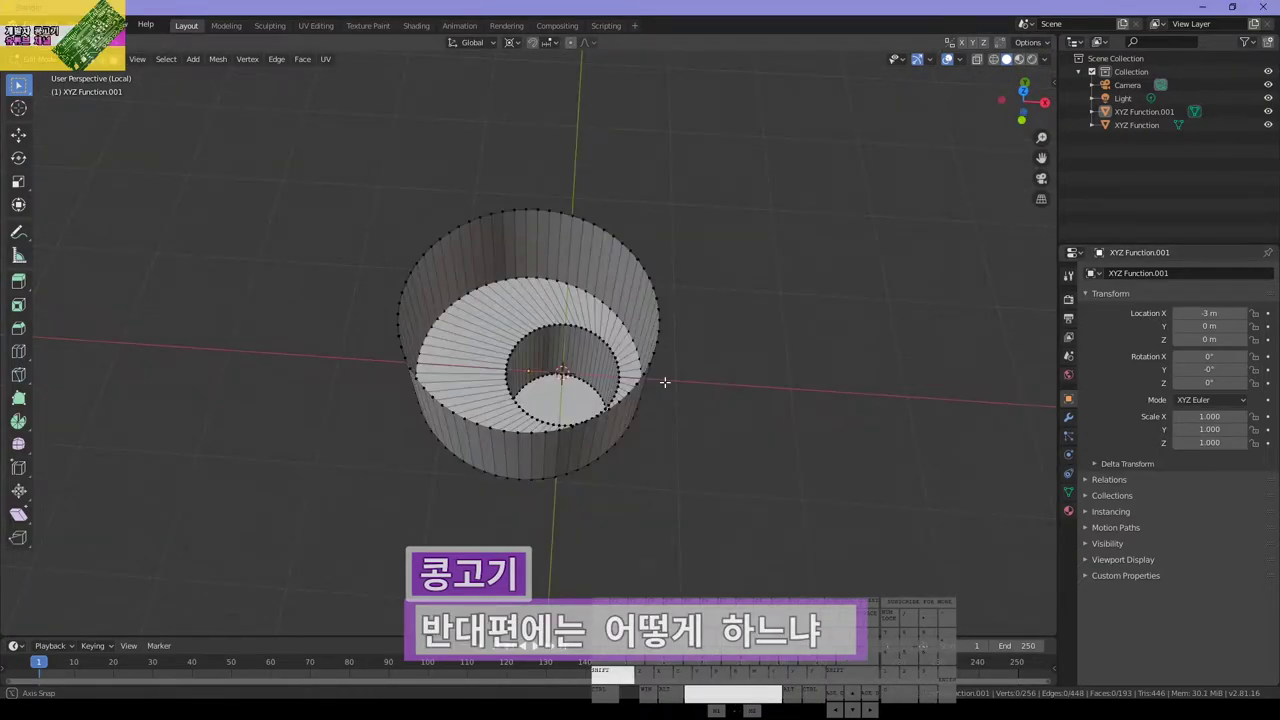
Add a 64-vertex circle with a 5 m radius at the world origin and move it 10 m along the Z axis
key(shift+a)
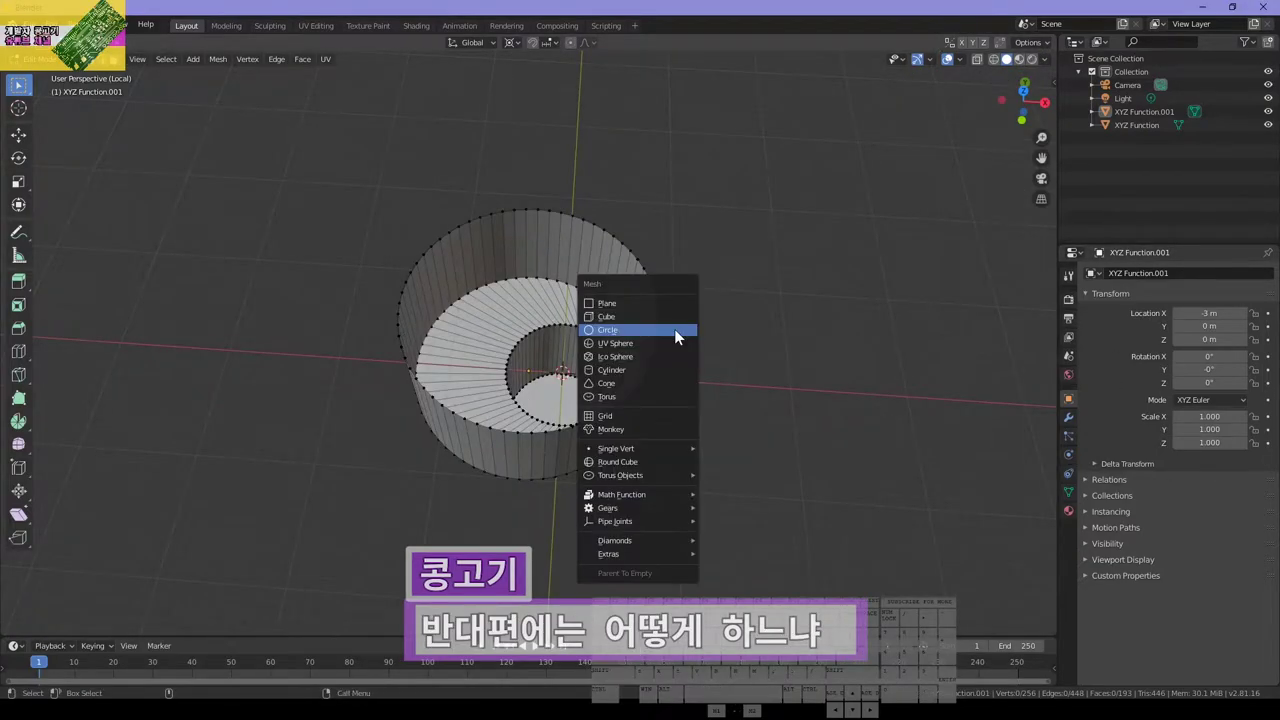
click(674, 329)
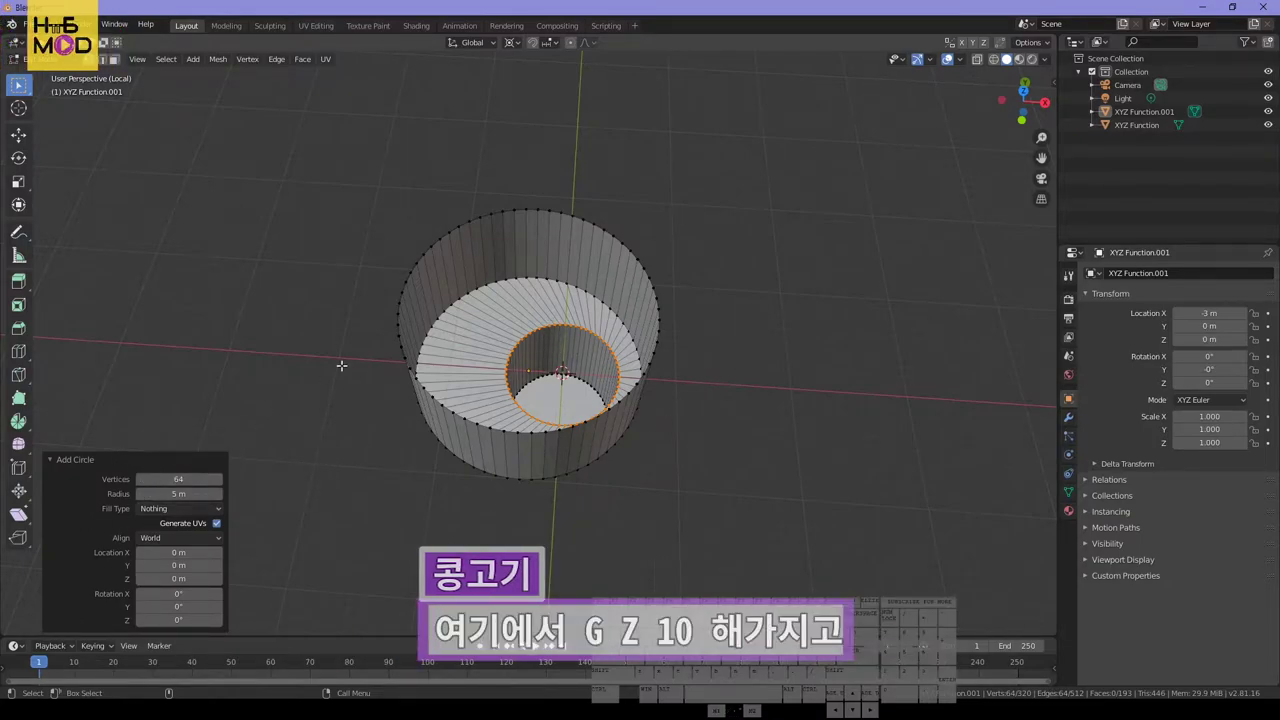
key(g)
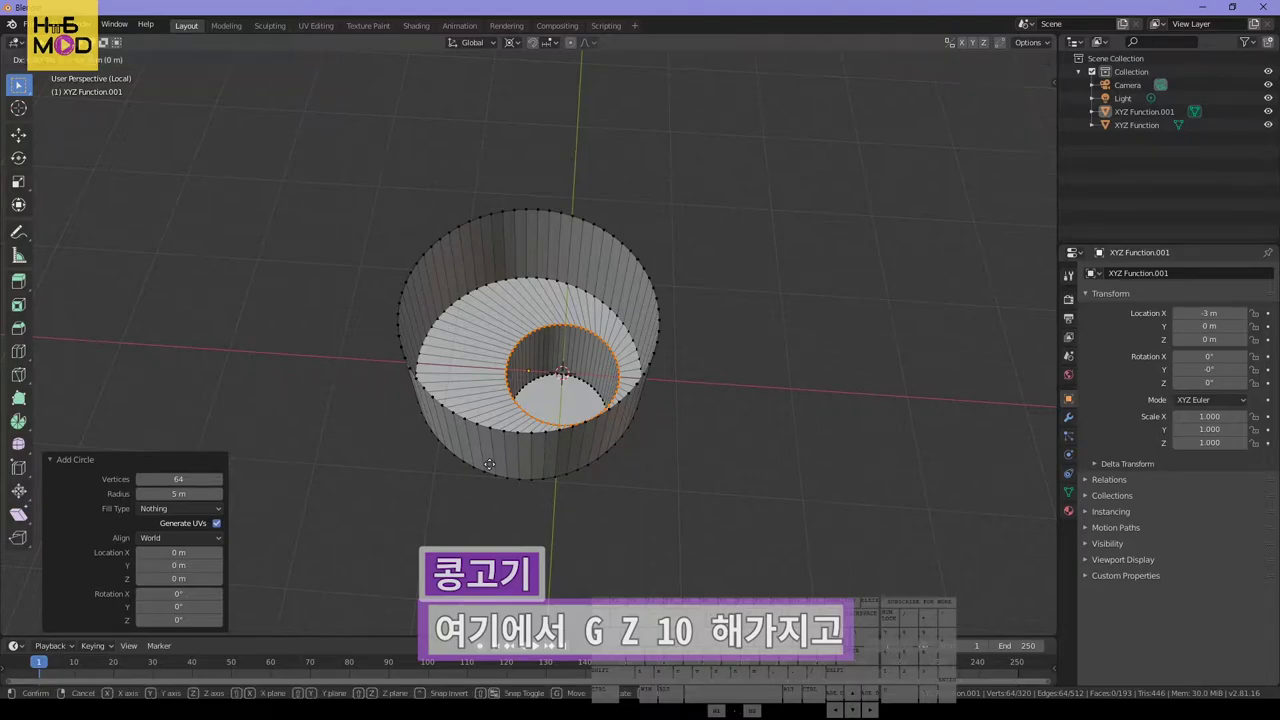
text(z10)
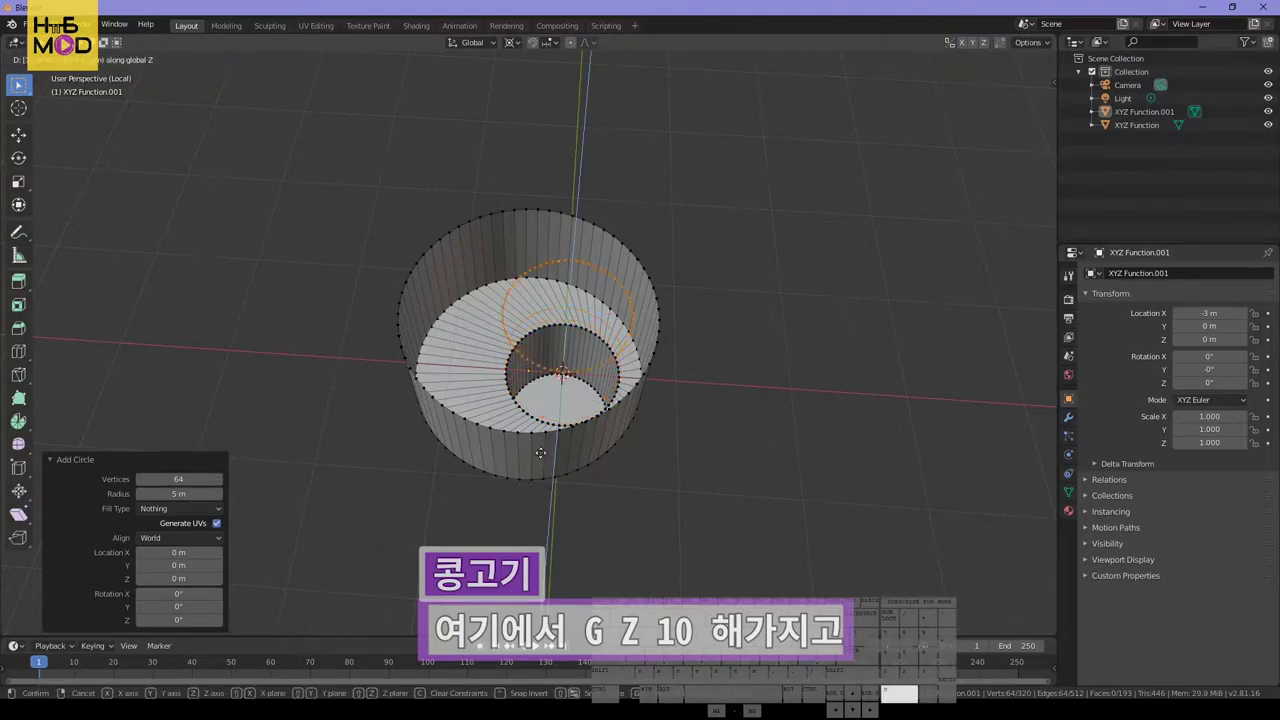
key(Return)
Extrude the raised circle 10 m along the Z axis and fill the upper end of the shaft with a face
middle_drag(540, 453, 551, 418)
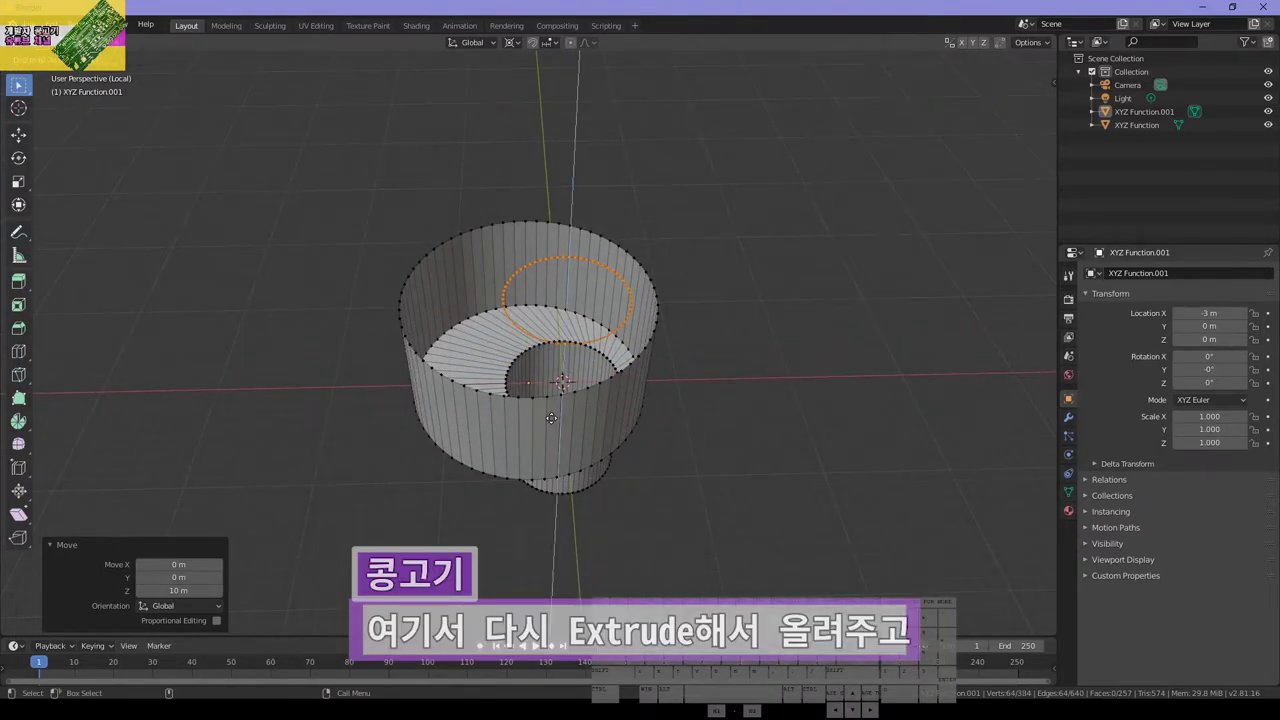
text(e10)
key(Return)
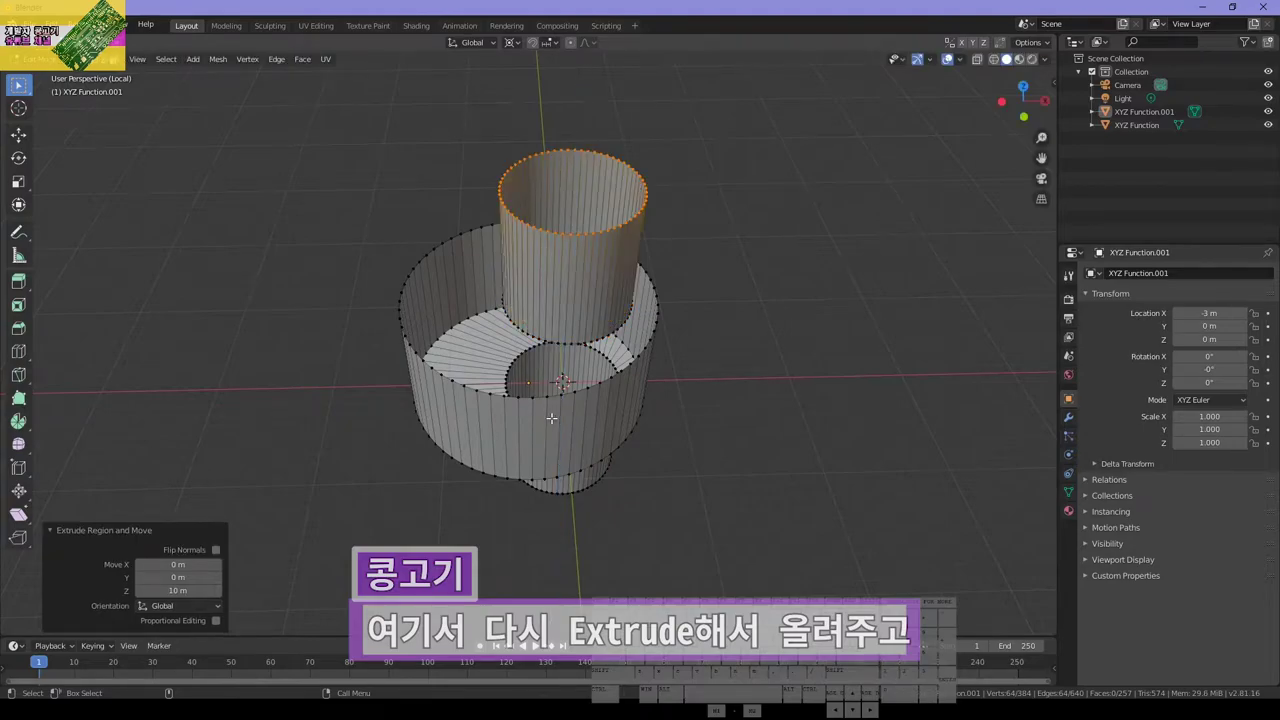
key(f)
Try bridging the upper shaft's lower edge loop to the ring's upper edge loop, and undo the bridge
alt+click(569, 346)
alt+shift+click(544, 398)
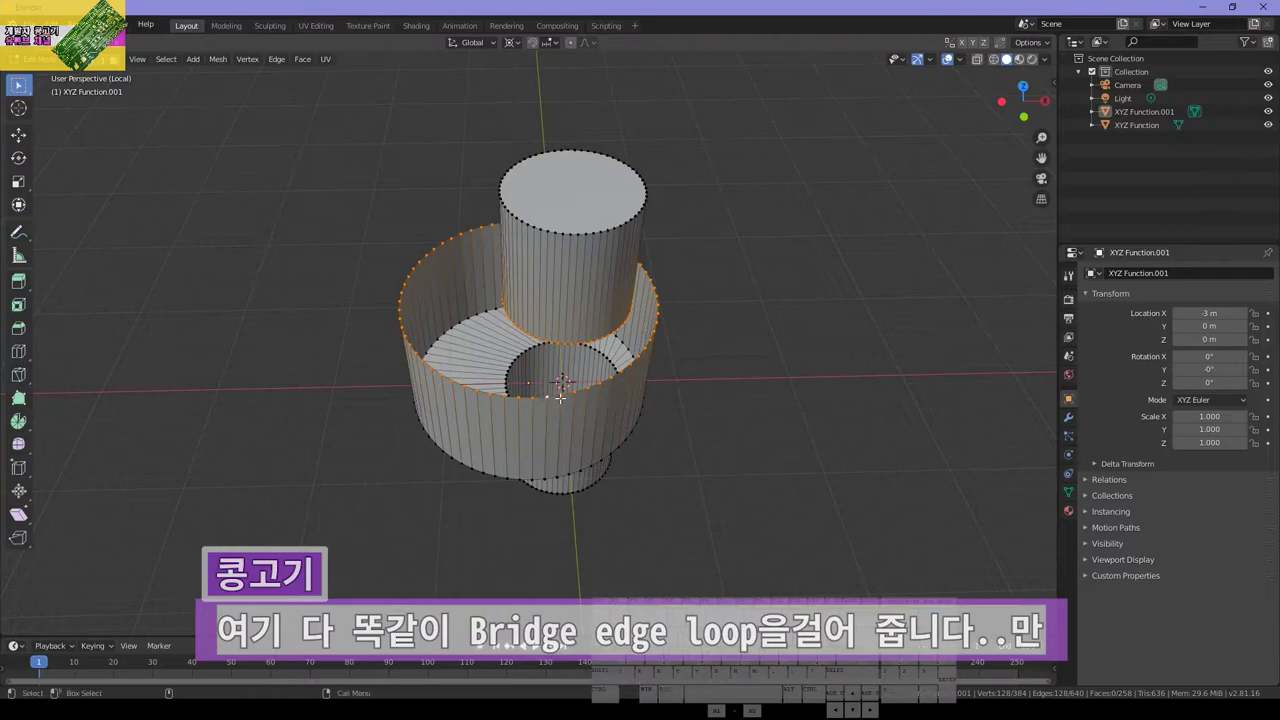
key(F3)
text(bridge)
key(Return)
mouse_move(689, 367)
middle_down()
mouse_move(617, 451)
mouse_move(640, 320)
mouse_move(655, 380)
mouse_move(670, 354)
middle_up()
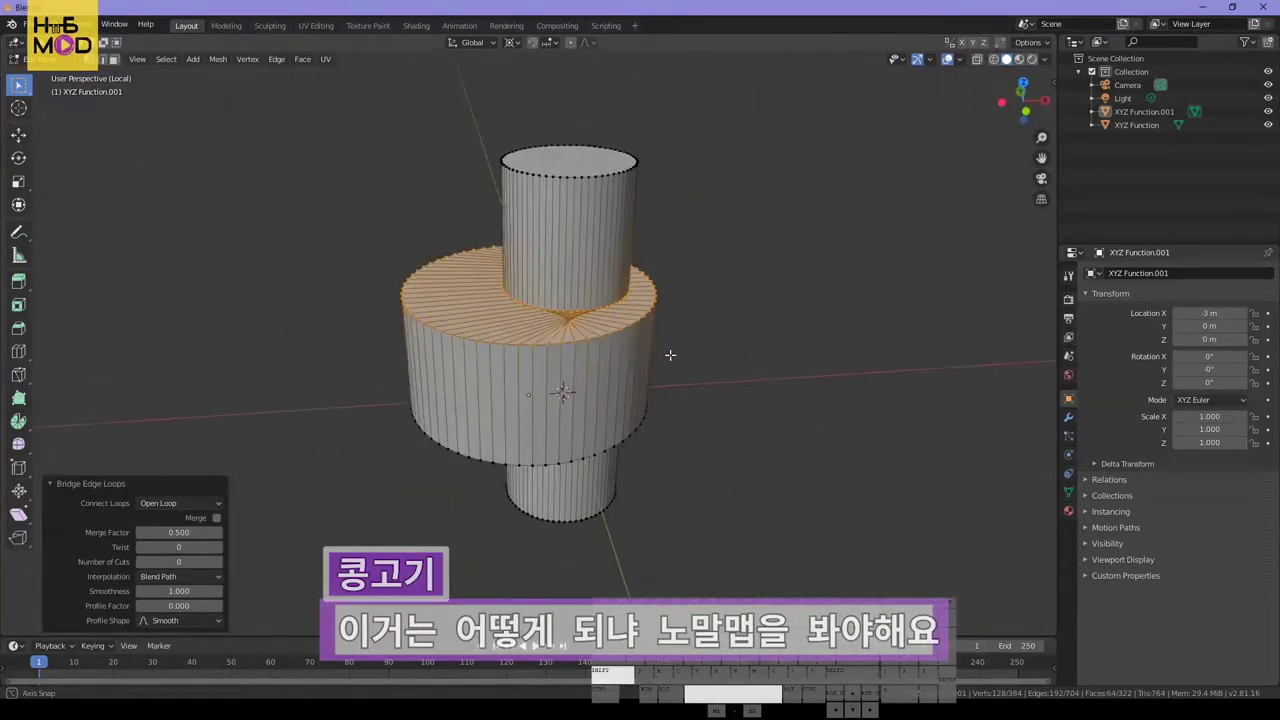
key(ctrl+z)
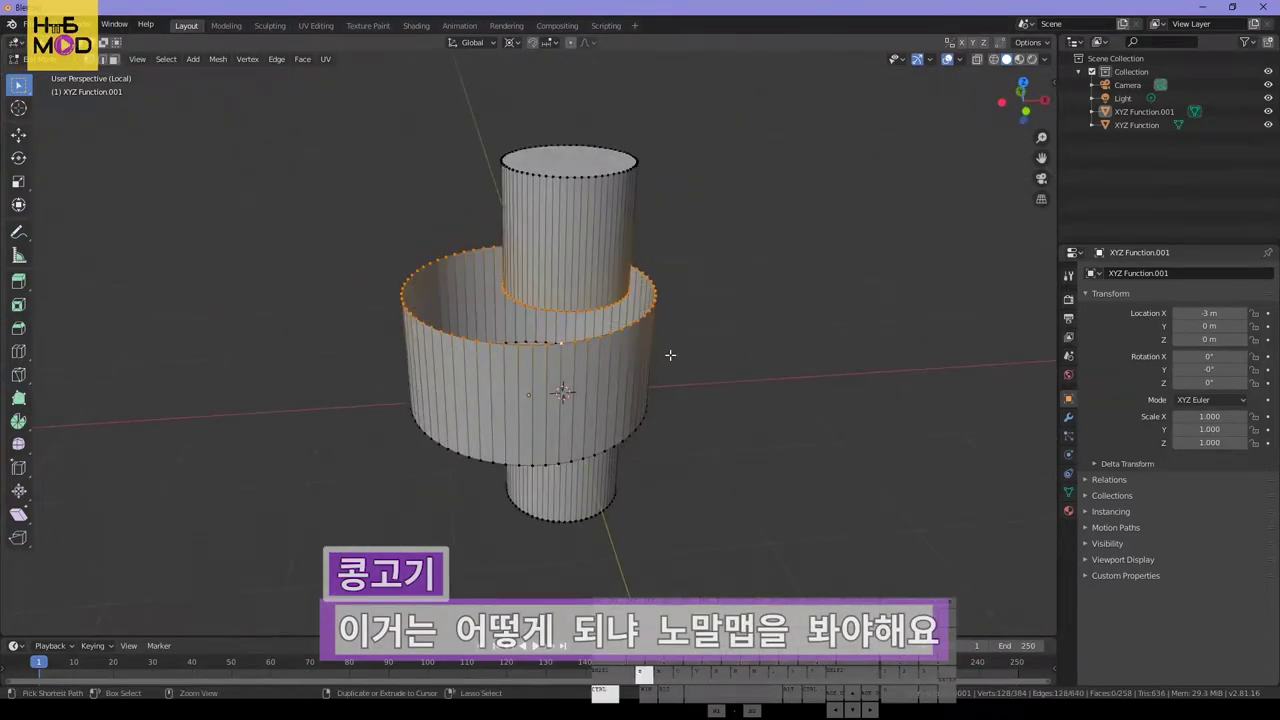
Turn on the face normals display in the viewport overlays and clear the mesh selection
click(958, 59)
click(906, 526)
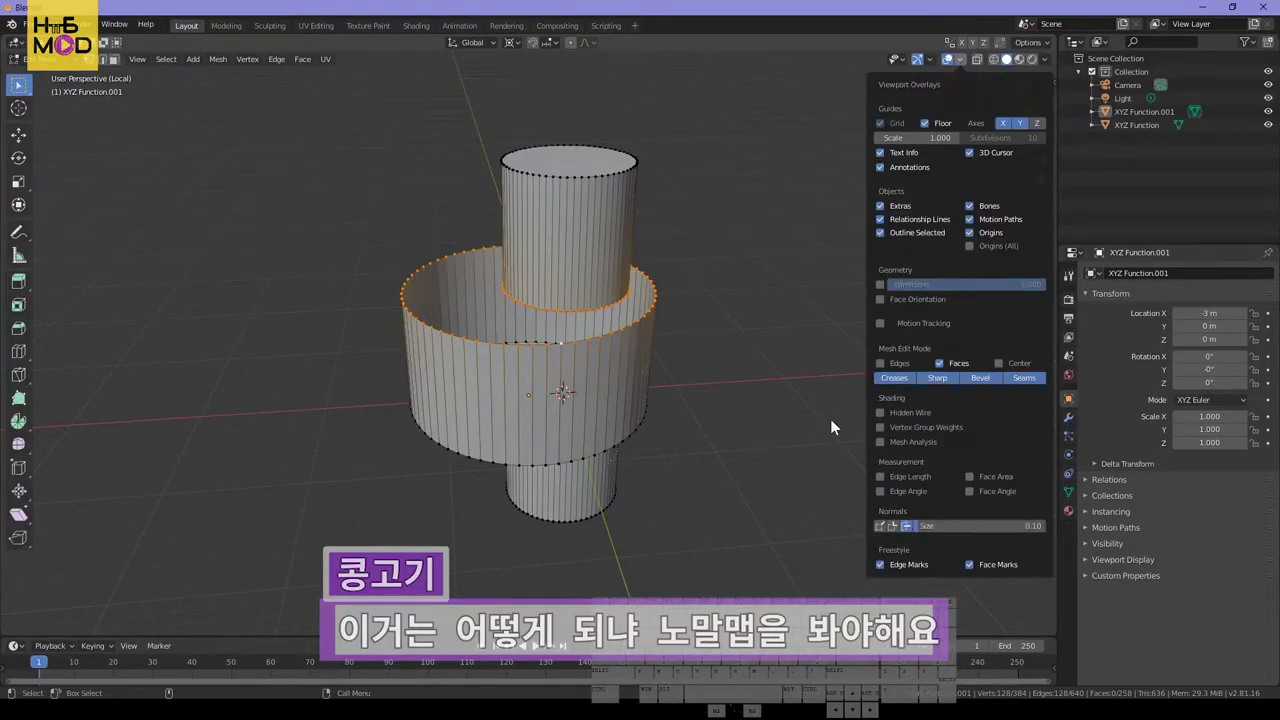
key(alt+a)
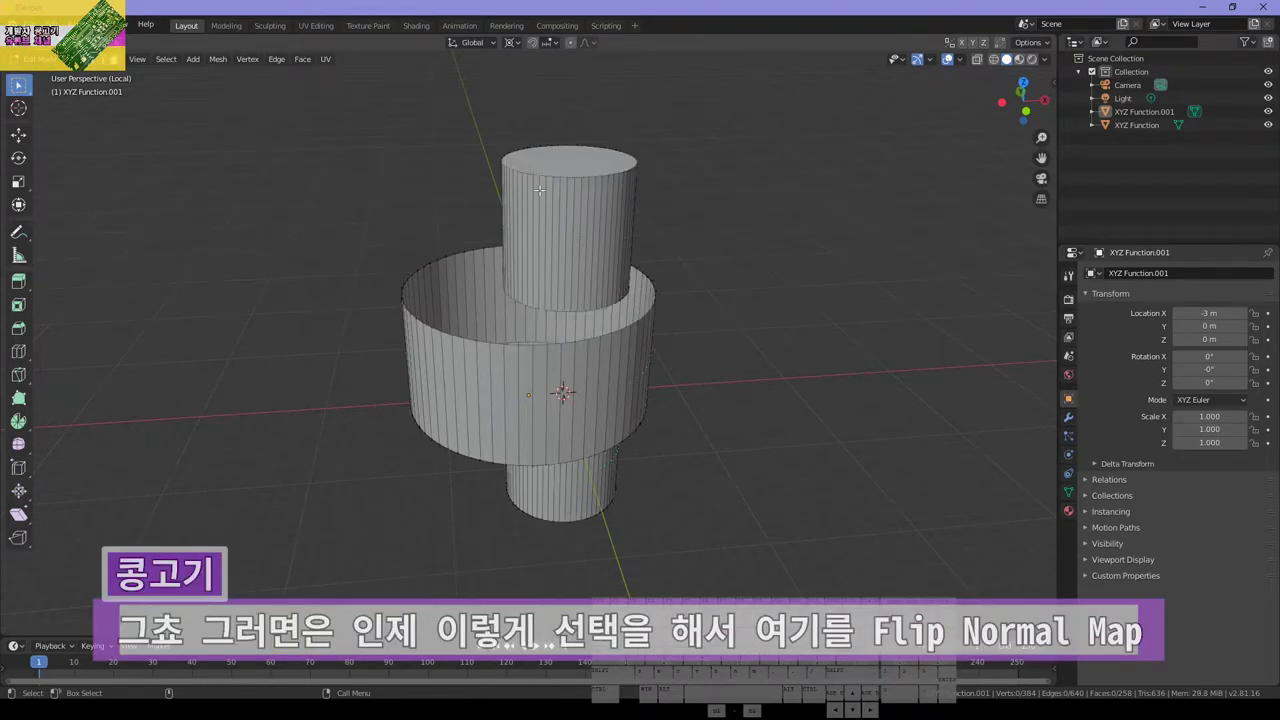
Select all faces of the upper shaft cylinder in X-ray view and flip their normals
key(alt+z)
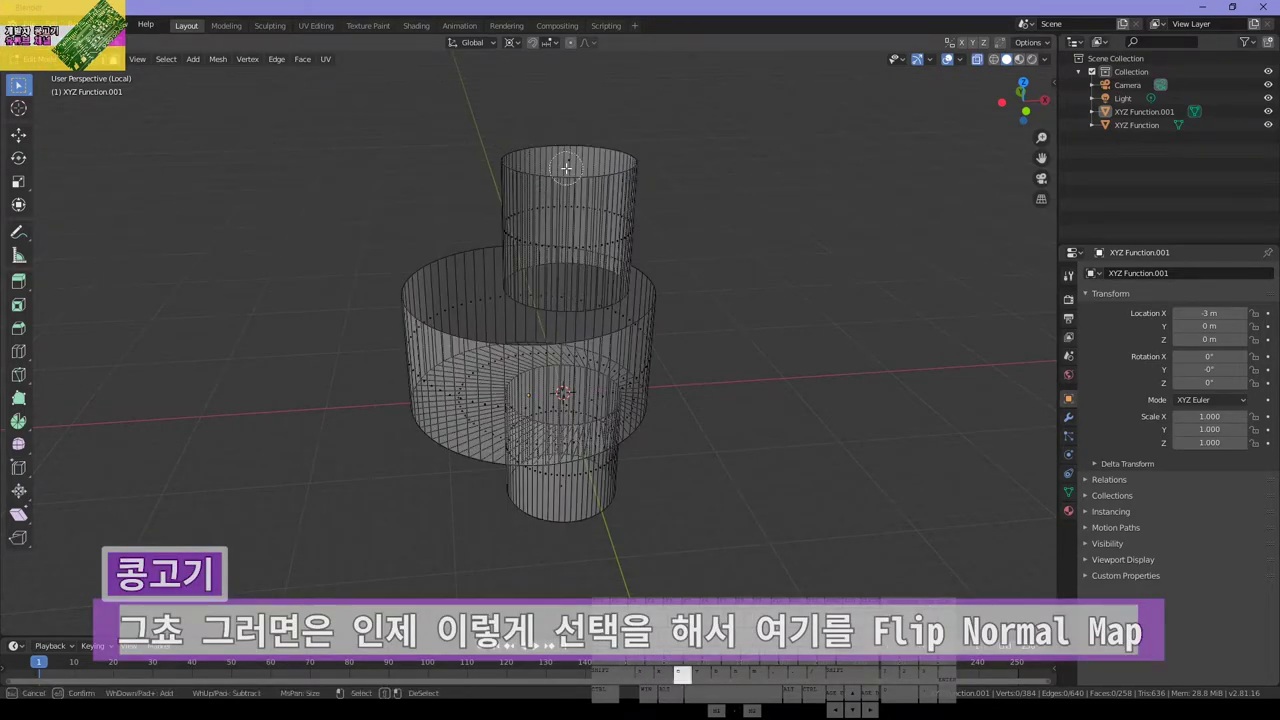
key(c)
click(566, 168)
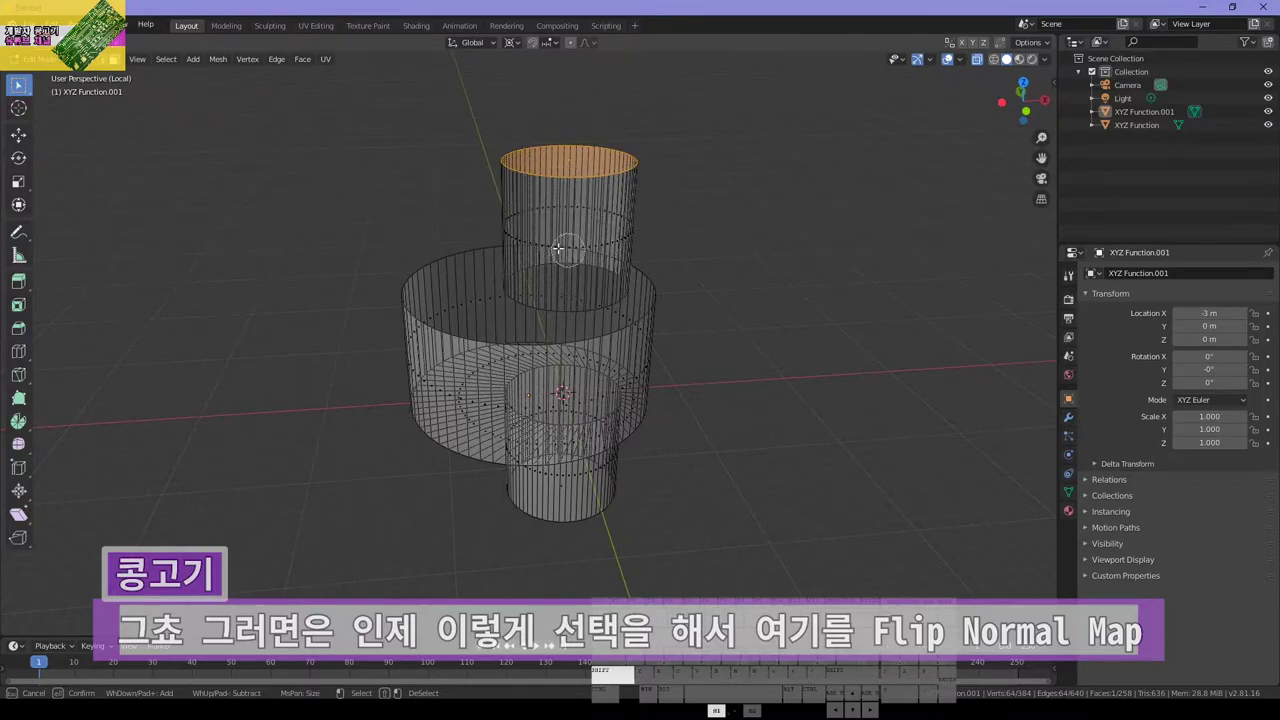
mouse_move(511, 229)
mouse_down()
mouse_move(630, 225)
mouse_move(587, 213)
mouse_up()
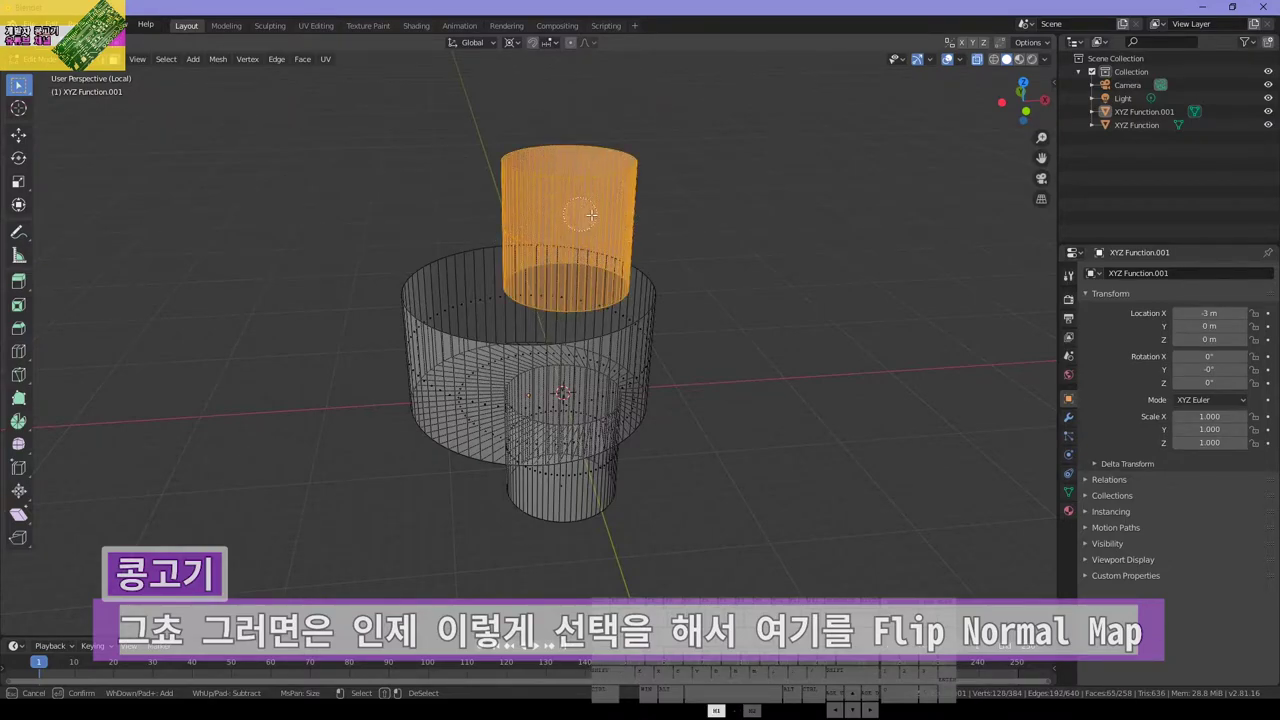
key(Escape)
key(F3)
text(flip)
key(Down)
key(Return)
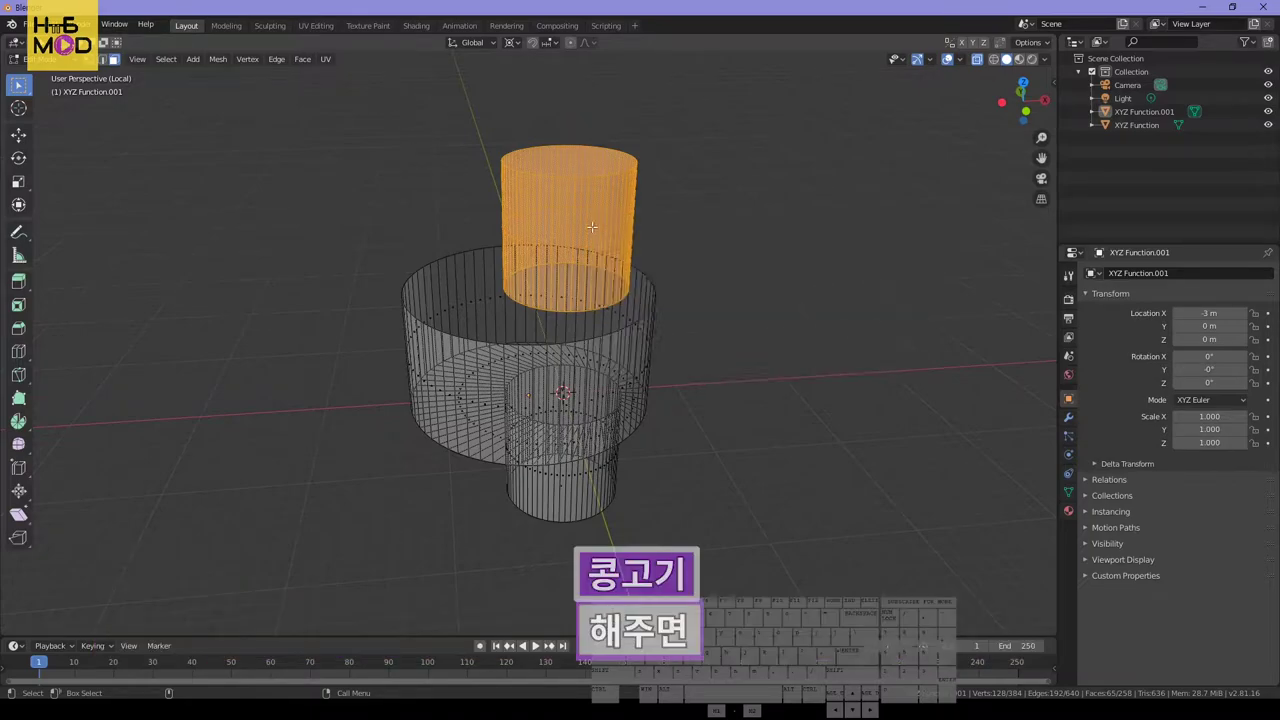
Examine the direction of the face normals on the upper shaft and the ring
click(777, 256)
scroll(645, 288, up, 4)
shift+middle_drag(608, 125, 553, 308)
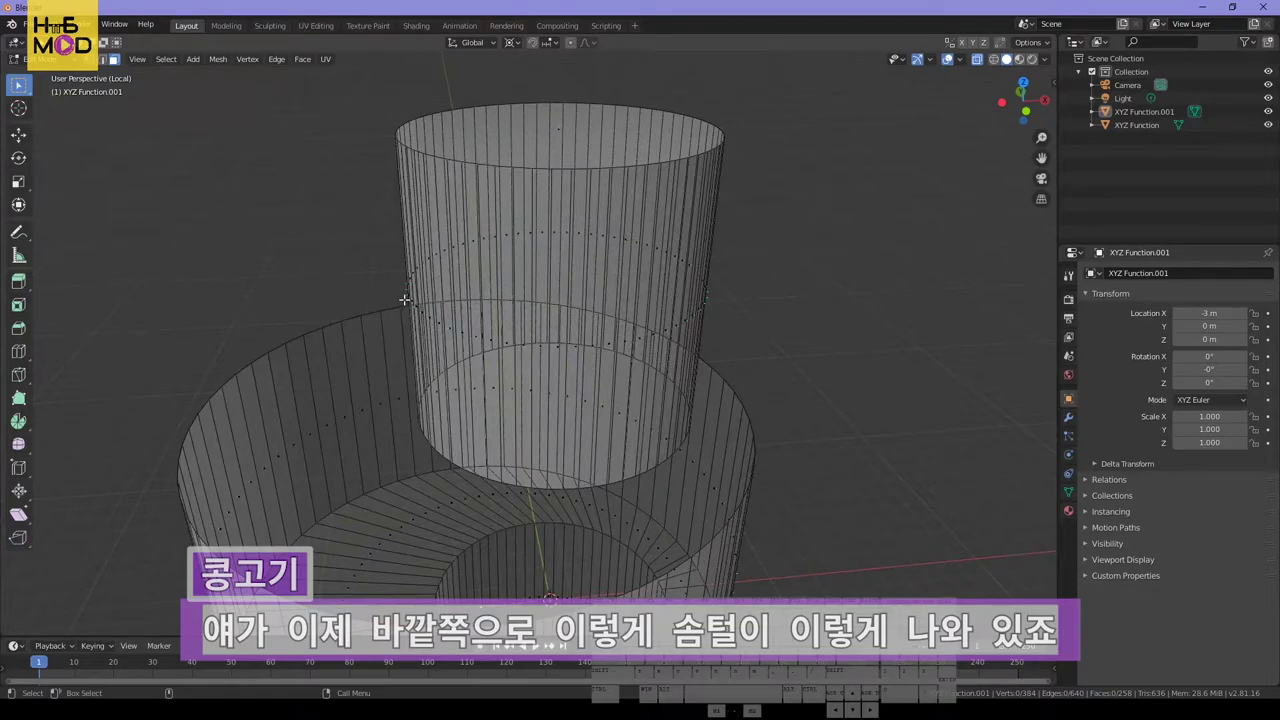
scroll(826, 372, down, 4)
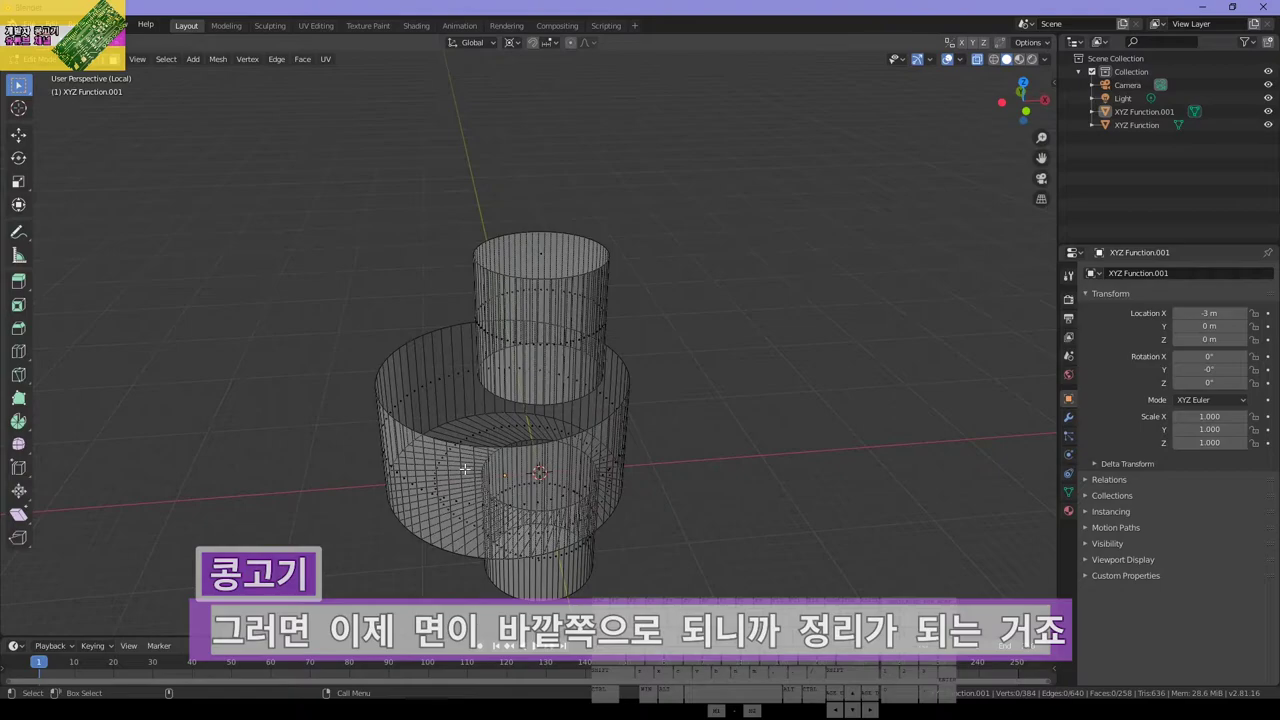
scroll(434, 472, up, 3)
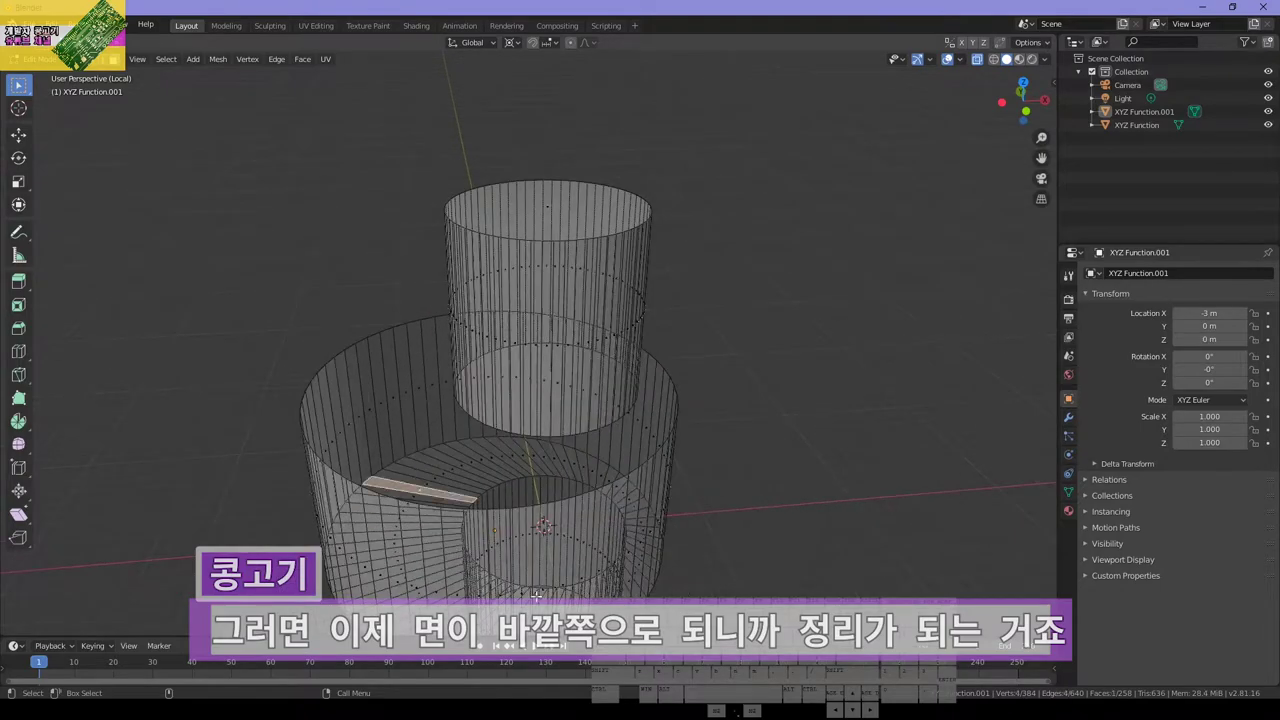
click(660, 526)
click(713, 190)
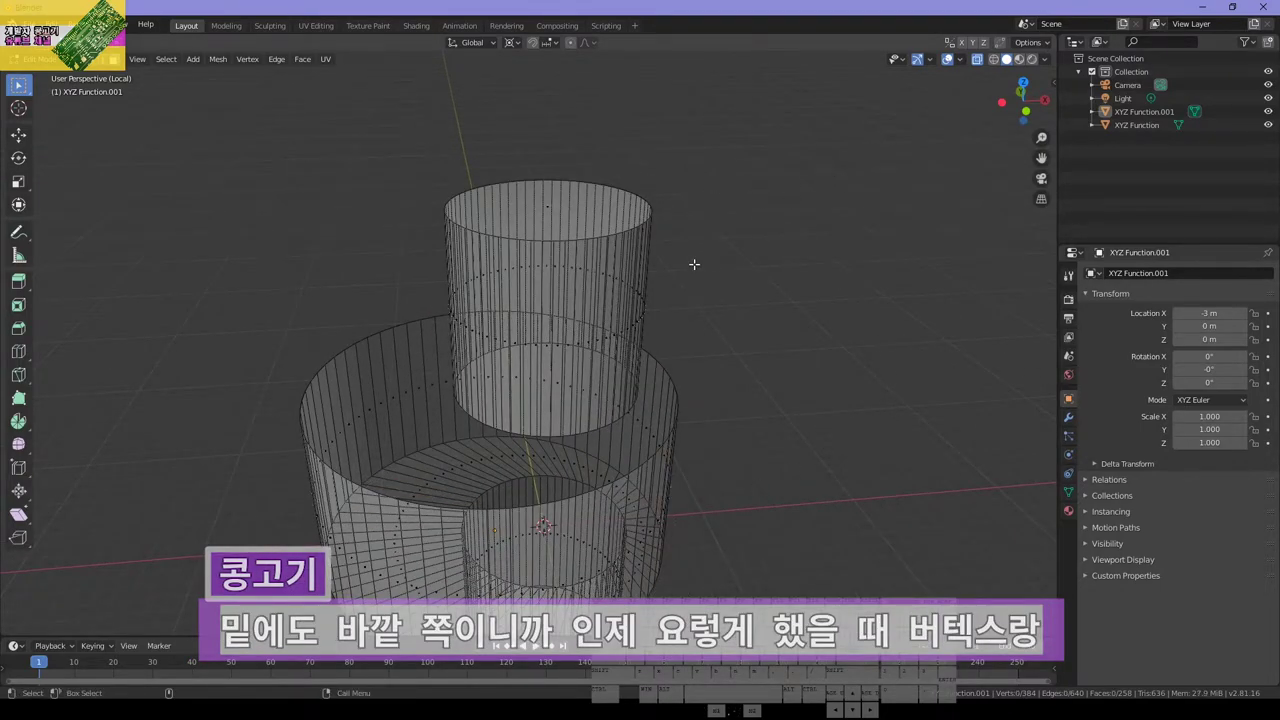
Turn off X-ray and connect the upper shaft's lower edge loop to the ring's upper edge loop with Bridge Edge Loops
key(alt+z)
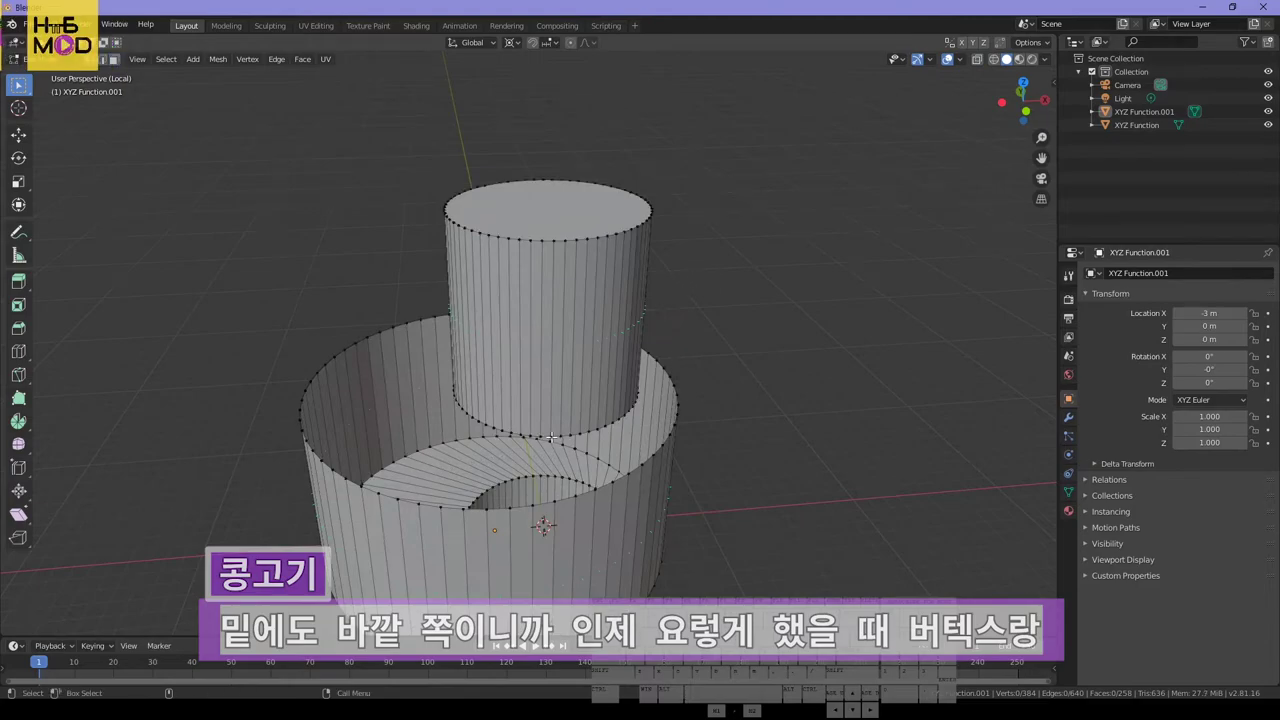
alt+click(551, 437)
alt+shift+click(522, 507)
key(F3)
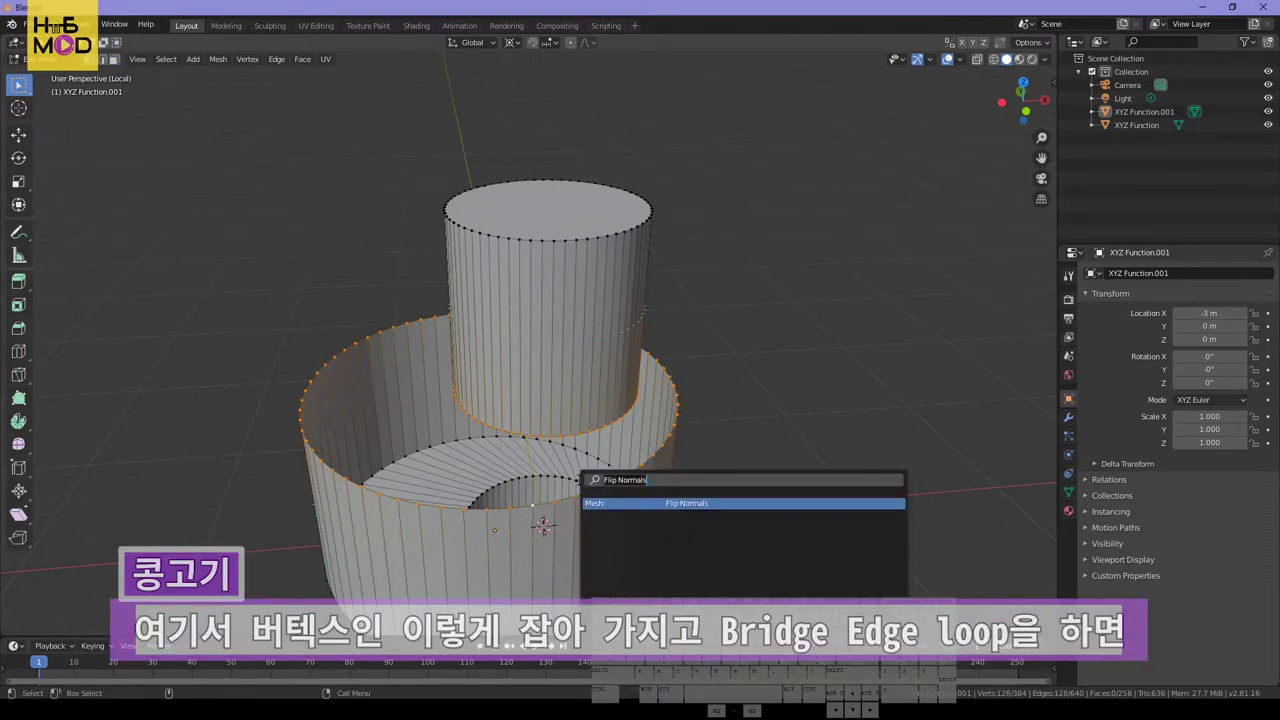
text(bridge)
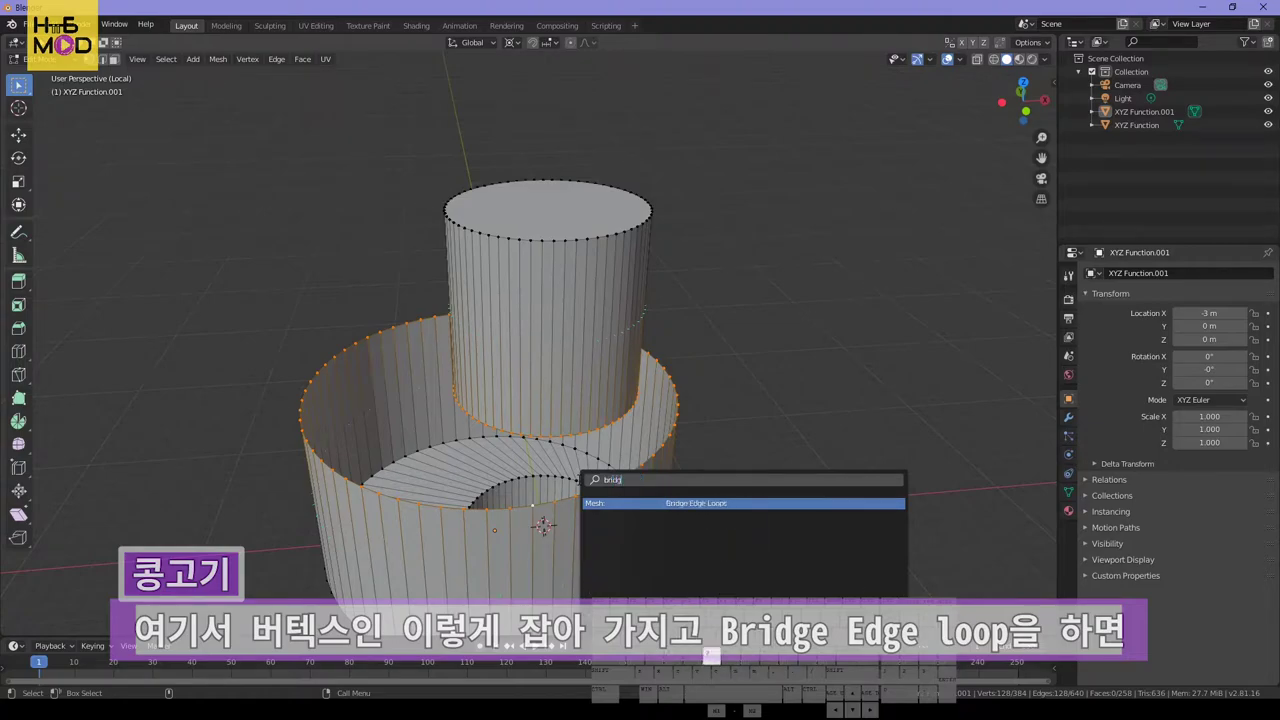
key(Return)
click(883, 308)
mouse_move(768, 294)
middle_down()
mouse_move(666, 354)
mouse_move(486, 415)
mouse_move(471, 278)
mouse_move(606, 200)
mouse_move(650, 250)
mouse_move(677, 257)
mouse_move(694, 292)
mouse_move(737, 257)
mouse_move(749, 303)
middle_up()
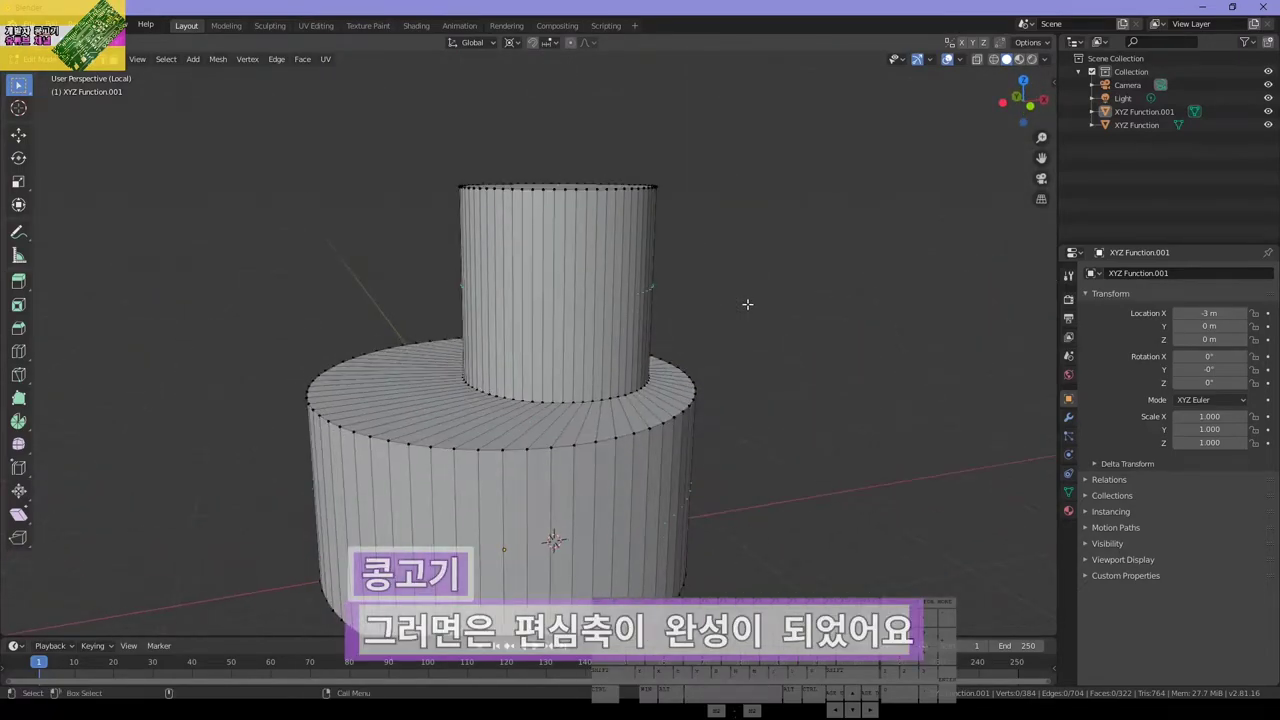
Return to Object Mode and set the eccentric shaft's origin to the 3D cursor
scroll(735, 330, down, 4)
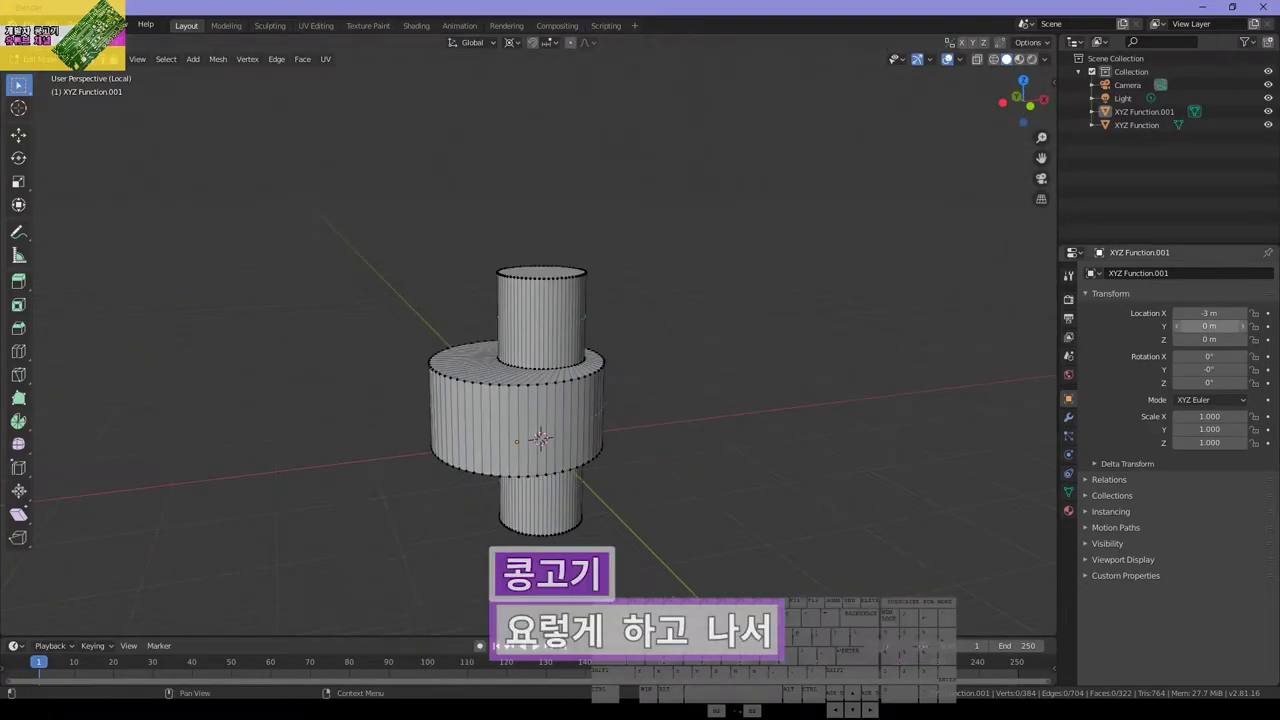
key(Tab)
click(533, 414)
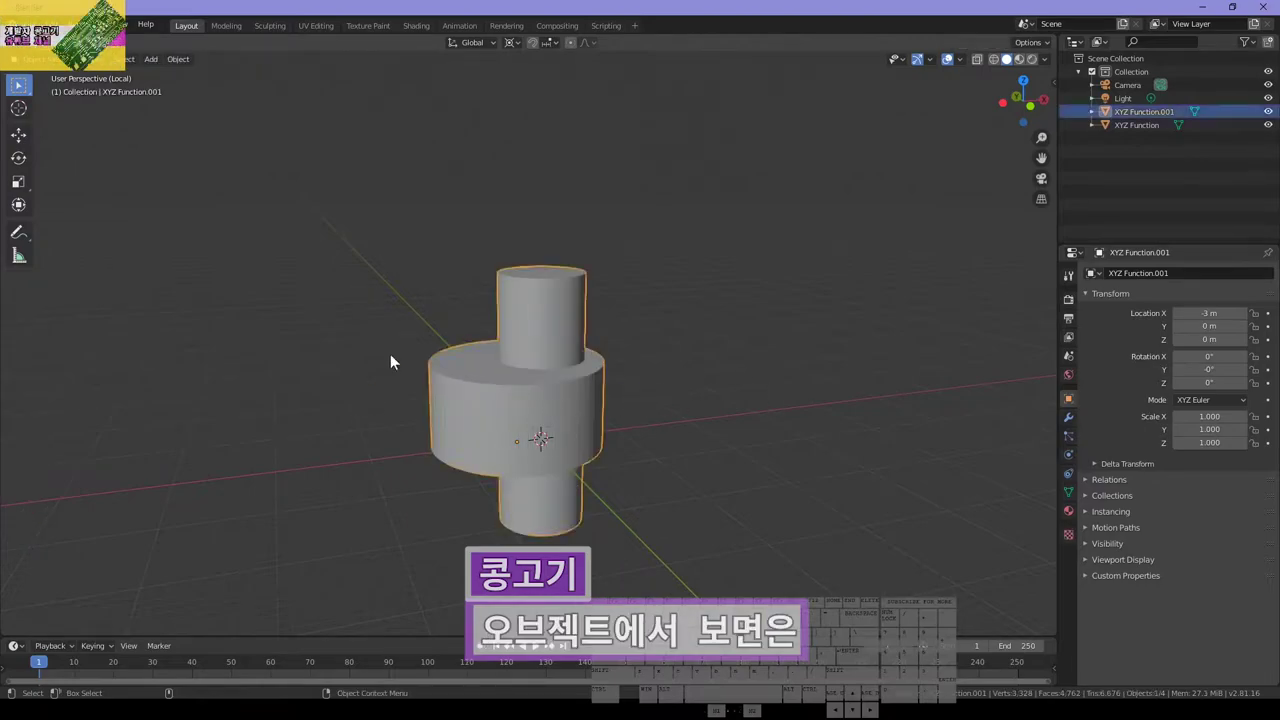
key(KP_1)
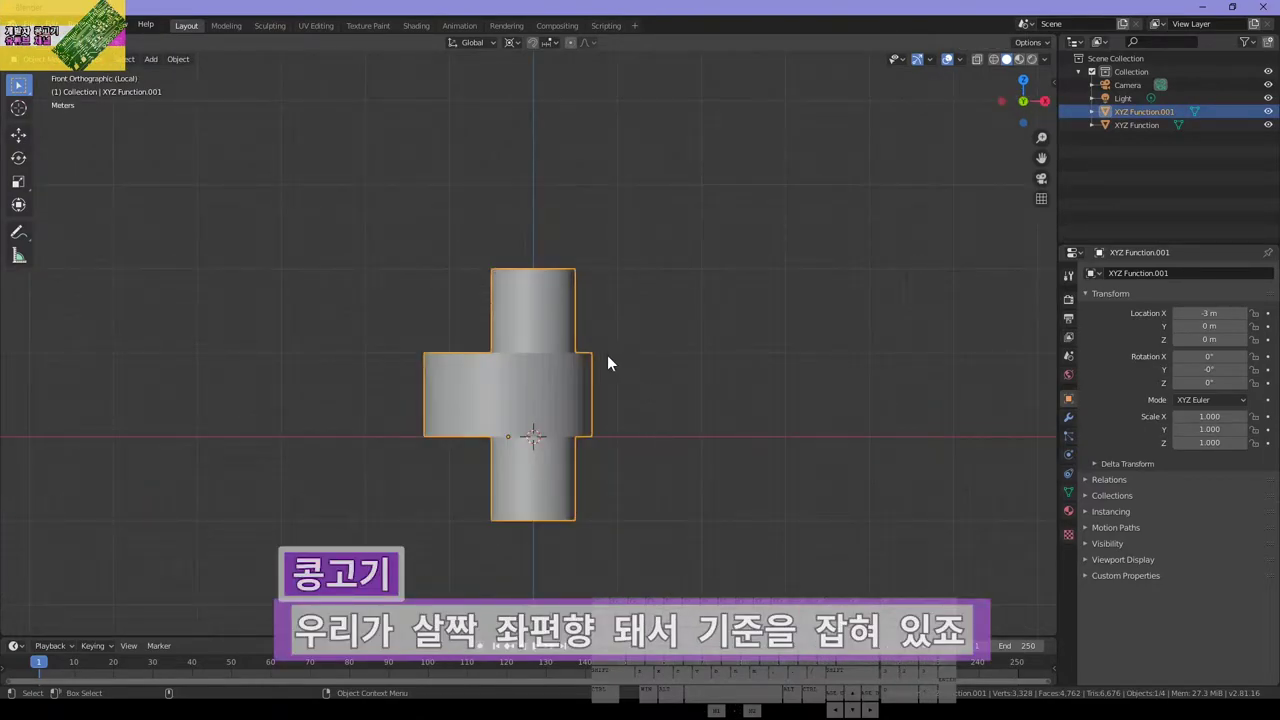
middle_drag(462, 343, 489, 406)
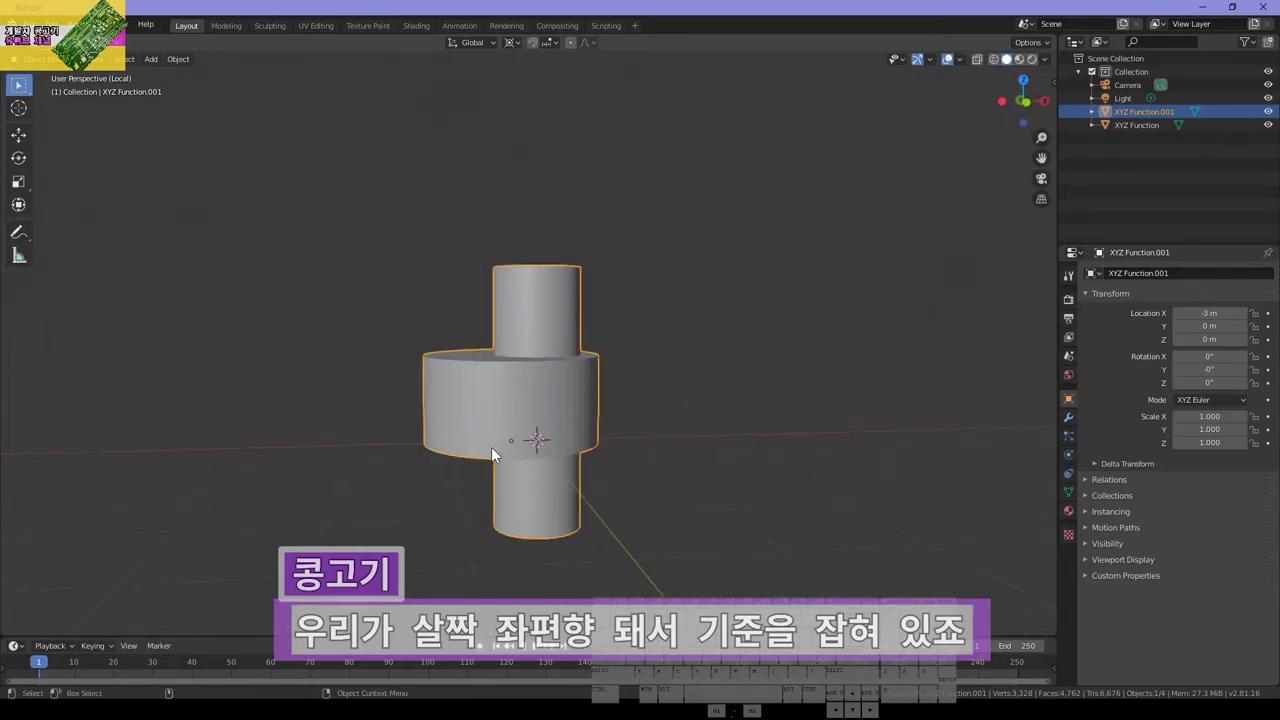
key(F3)
text(set)
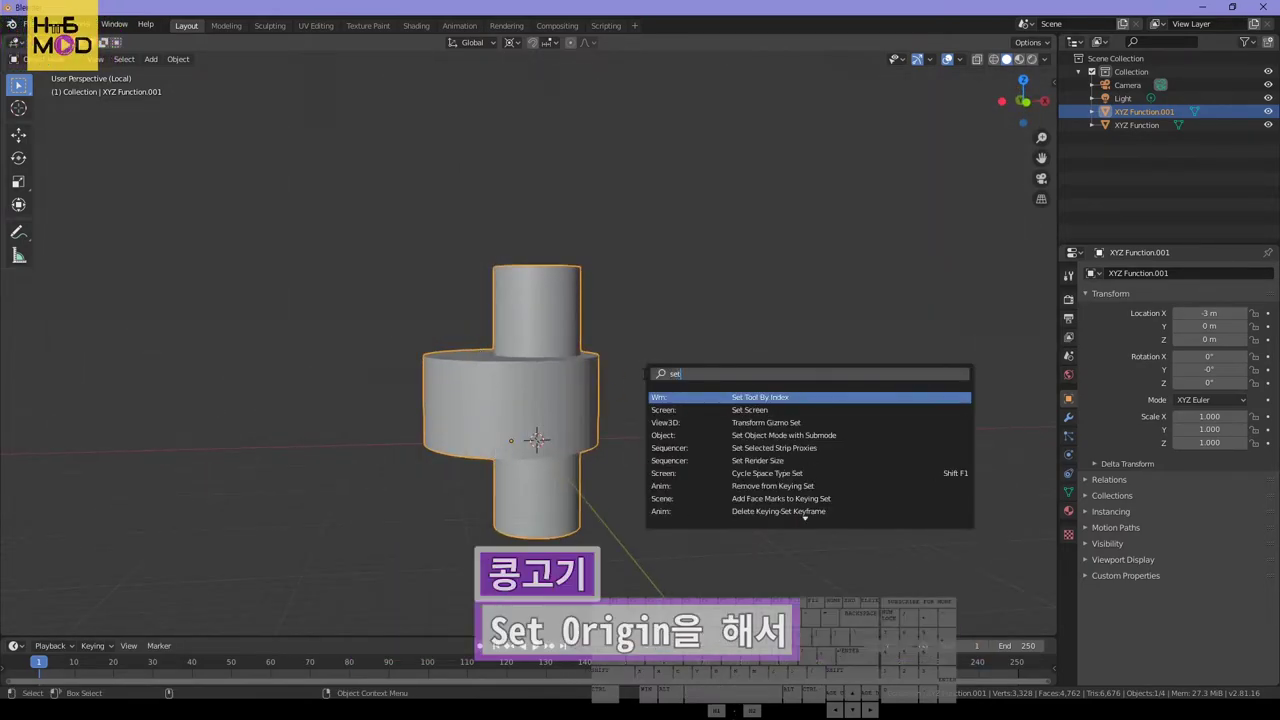
text( origin)
key(Return)
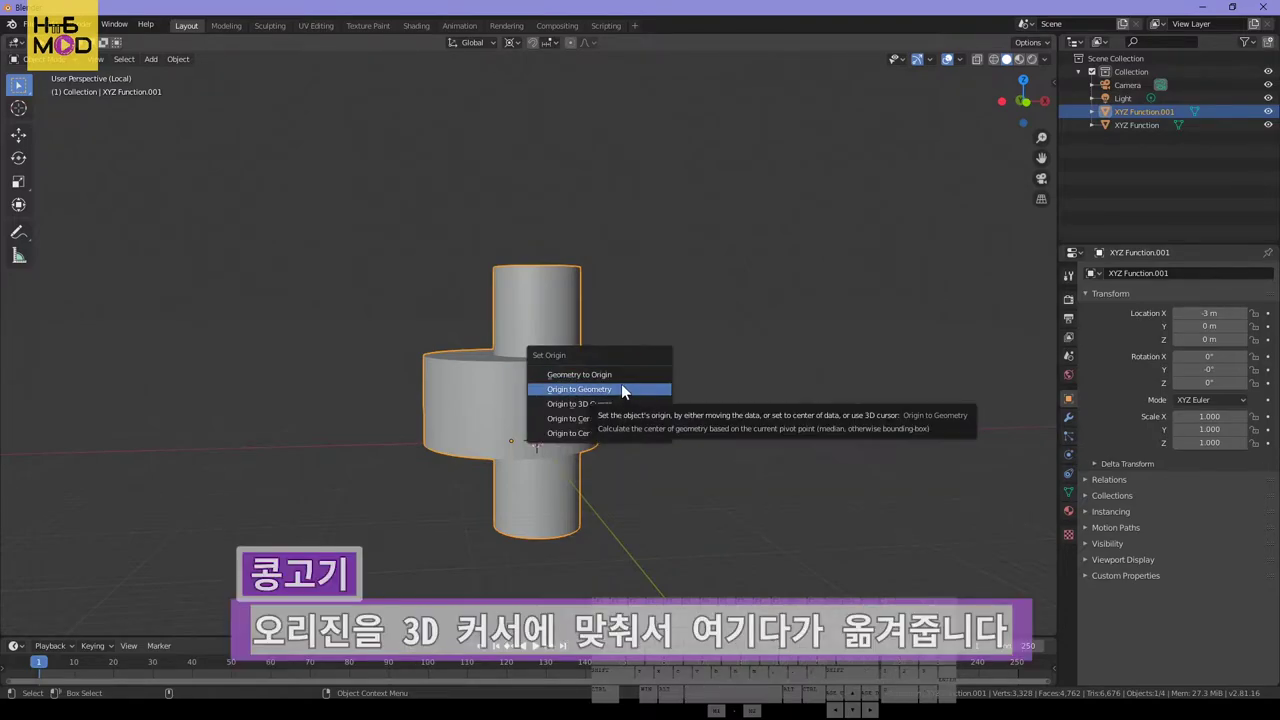
click(610, 404)
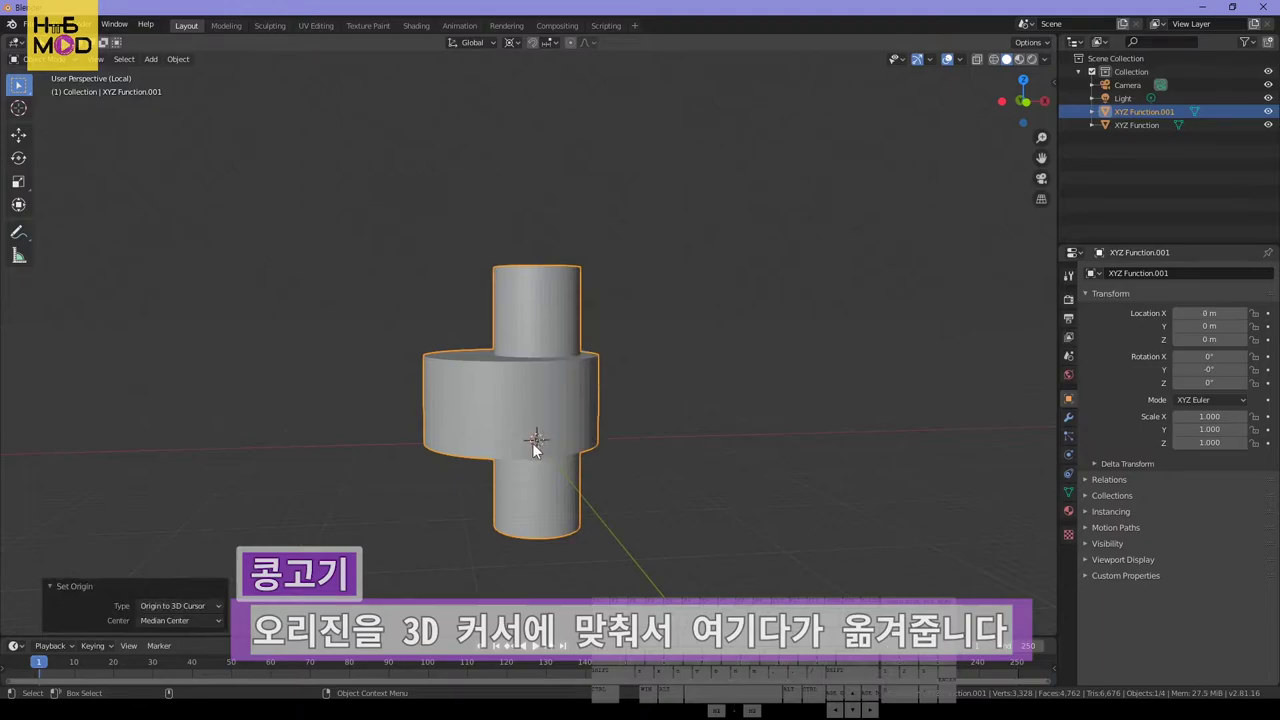
Deselect the eccentric shaft and leave local view to show it together with the cycloid disk
middle_drag(538, 453, 596, 420)
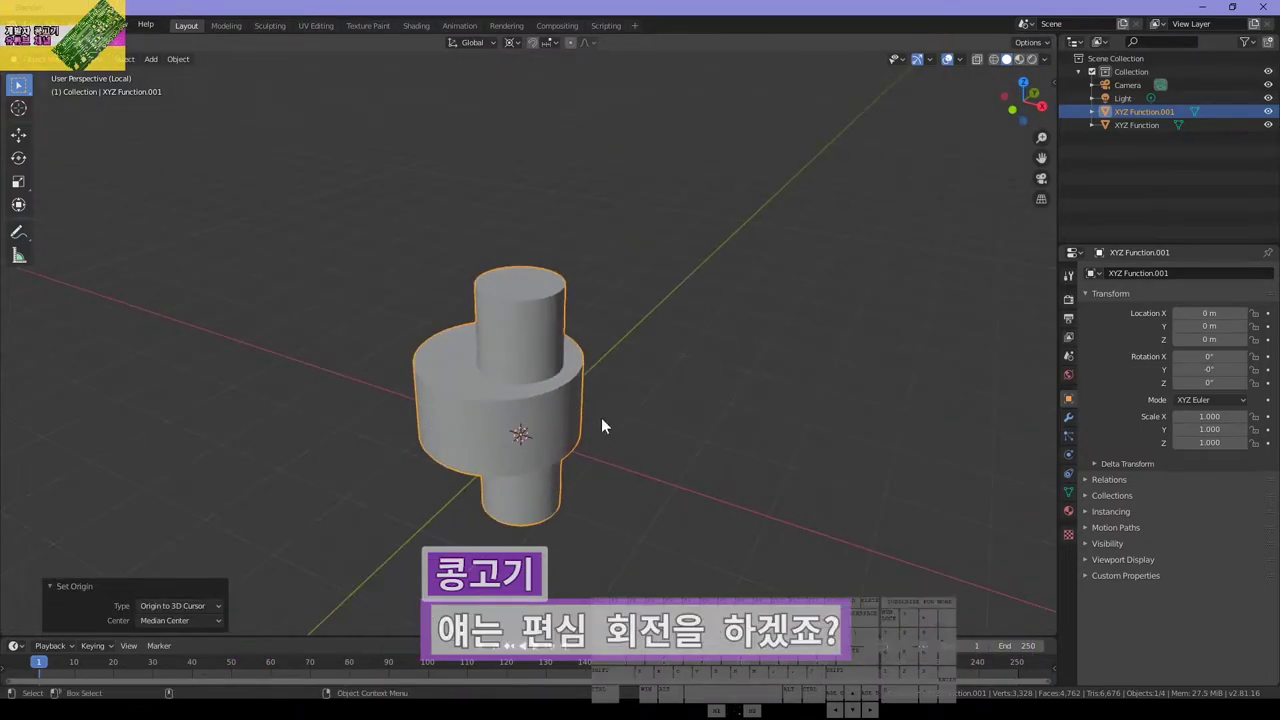
middle_drag(616, 363, 476, 287)
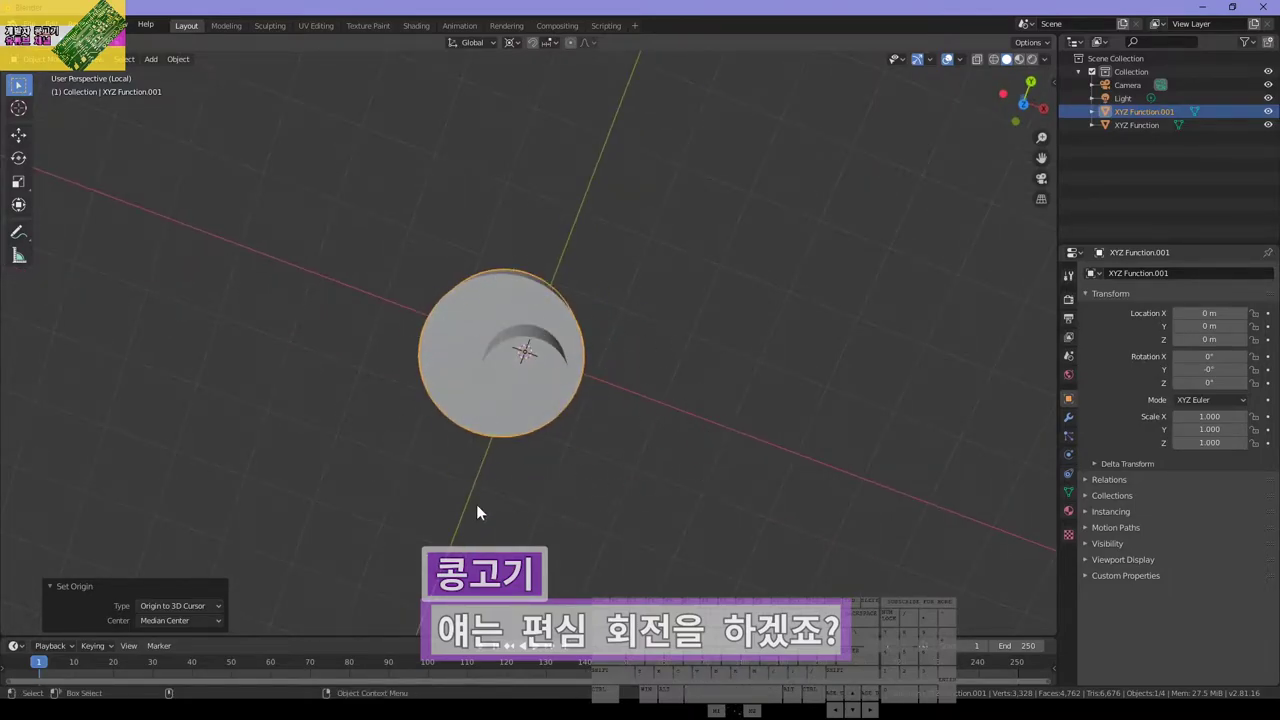
click(797, 414)
key(KP_Divide)
scroll(596, 368, down, 4)
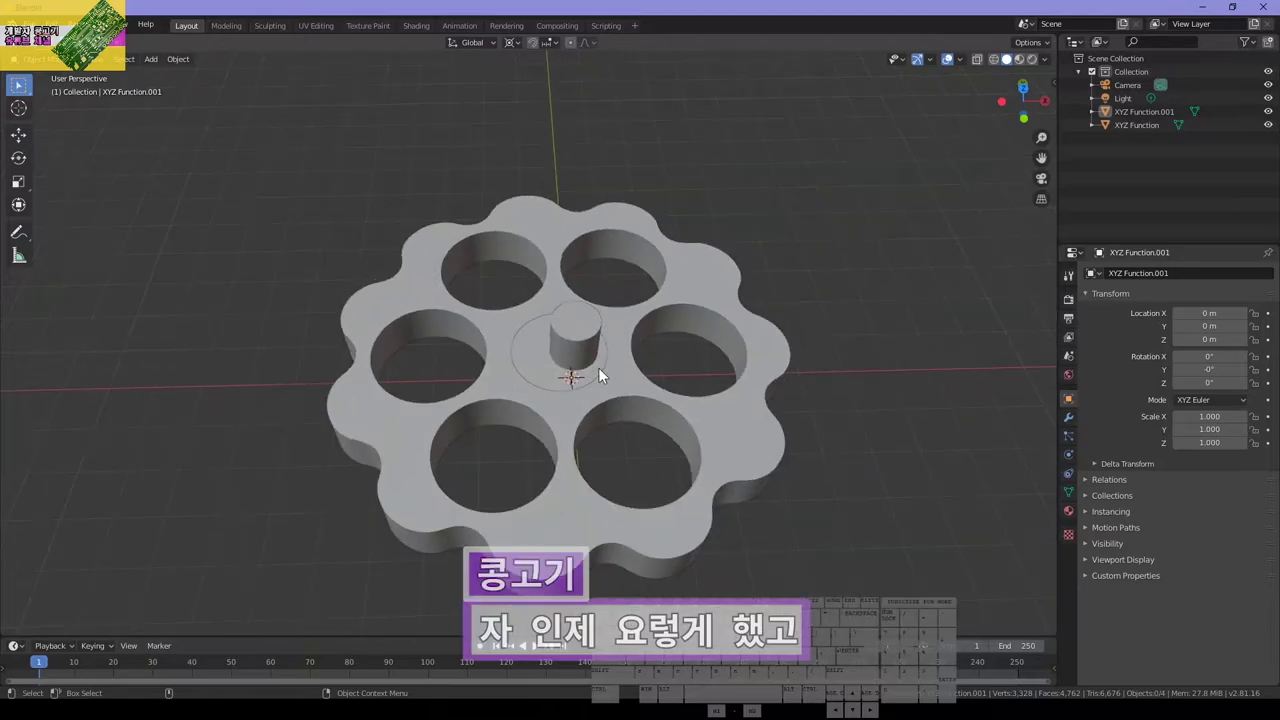
scroll(598, 367, up, 1)
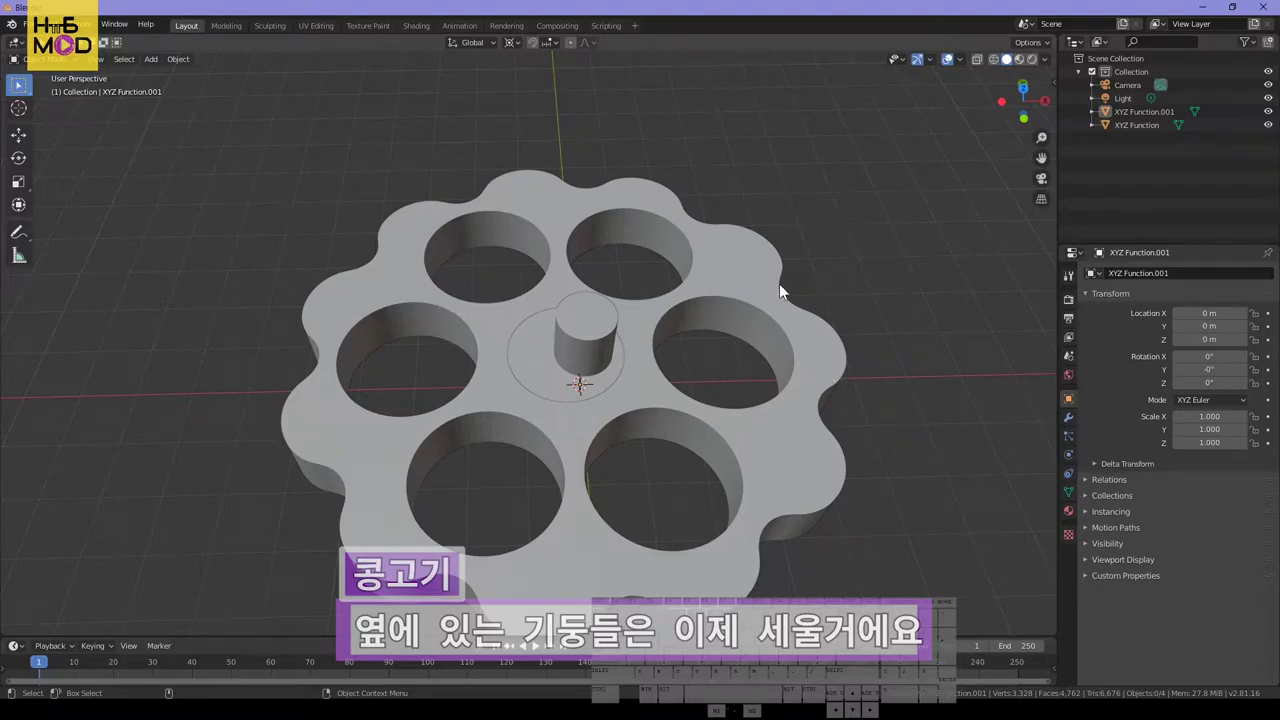
Add a mesh circle with 64 vertices and a radius of 5 m at the origin
key(shift+a)
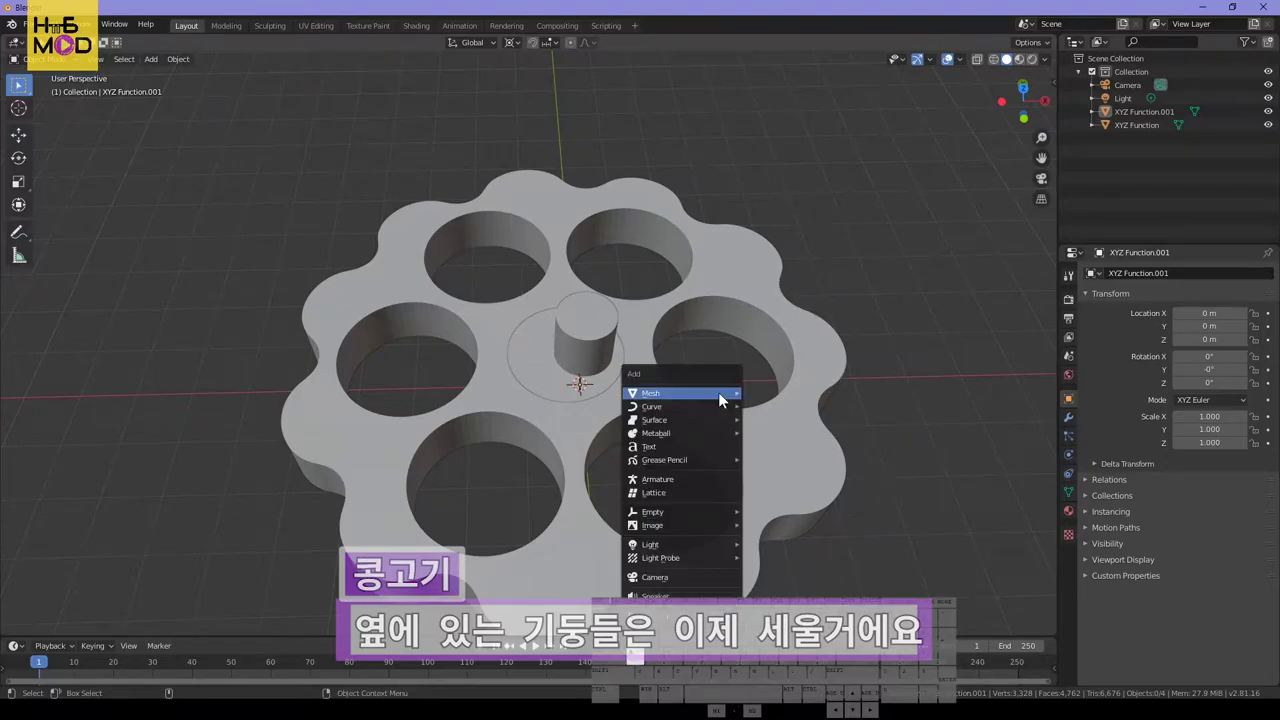
mouse_move(718, 392)
click(802, 419)
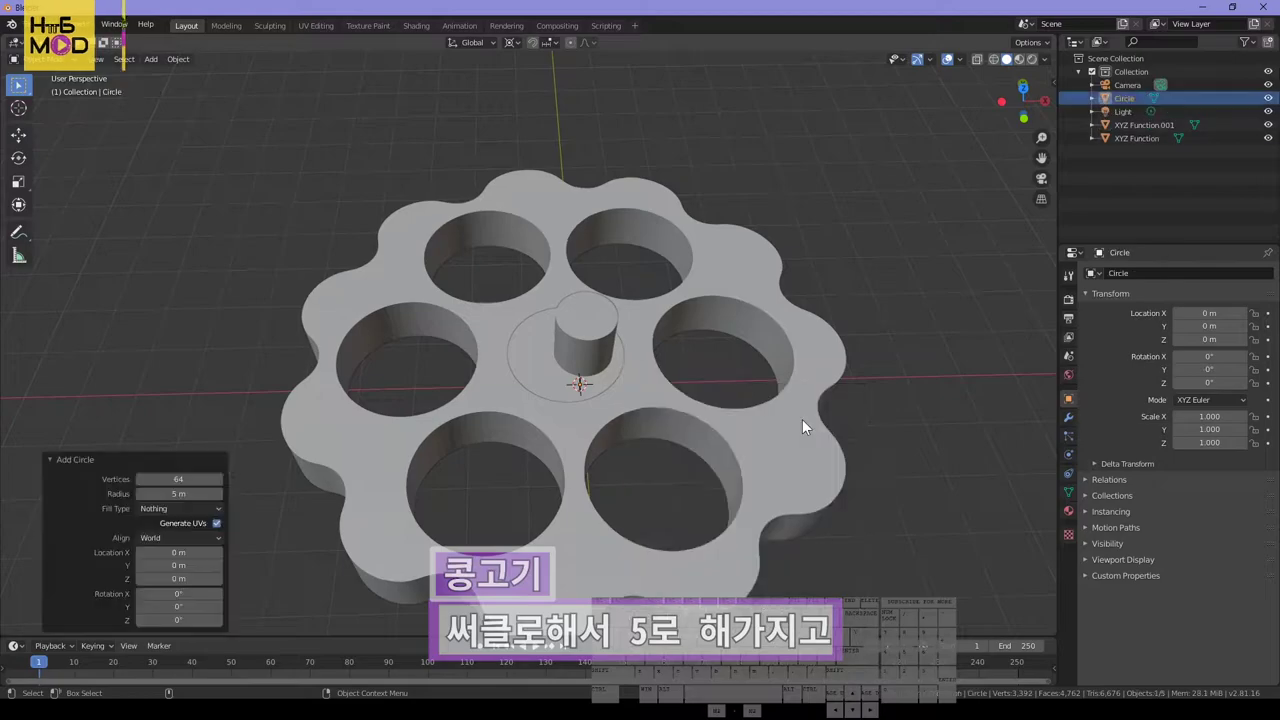
click(180, 493)
text(5)
key(Return)
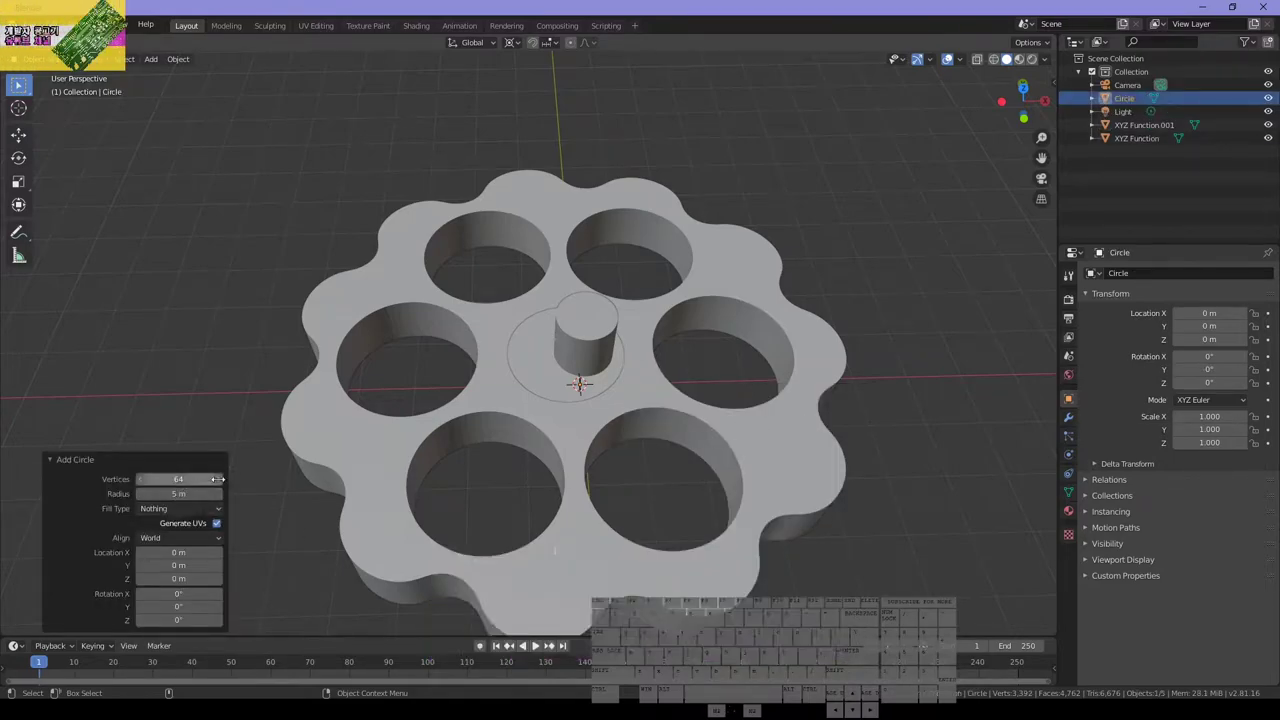
Move the new circle 50 m along the X axis to the outer edge of the cycloid disk
key(g)
text(x)
text(27)
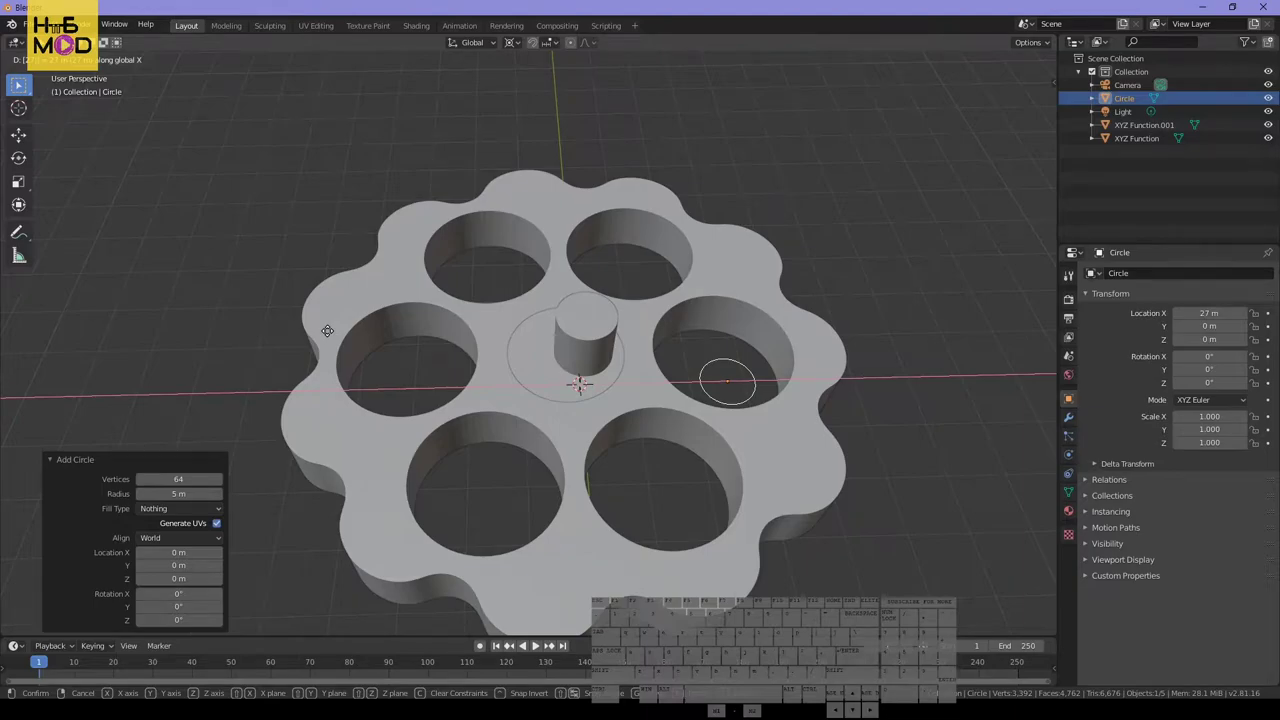
key(BackSpace)
key(BackSpace)
text(50)
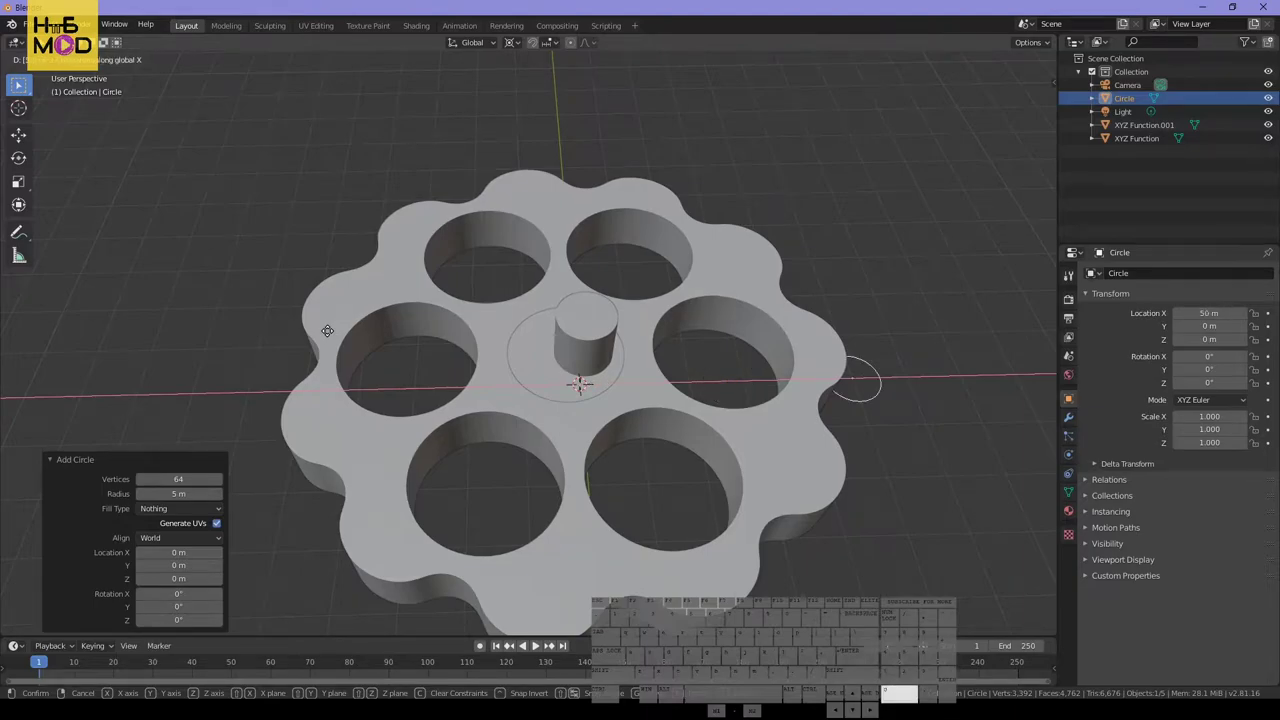
key(Return)
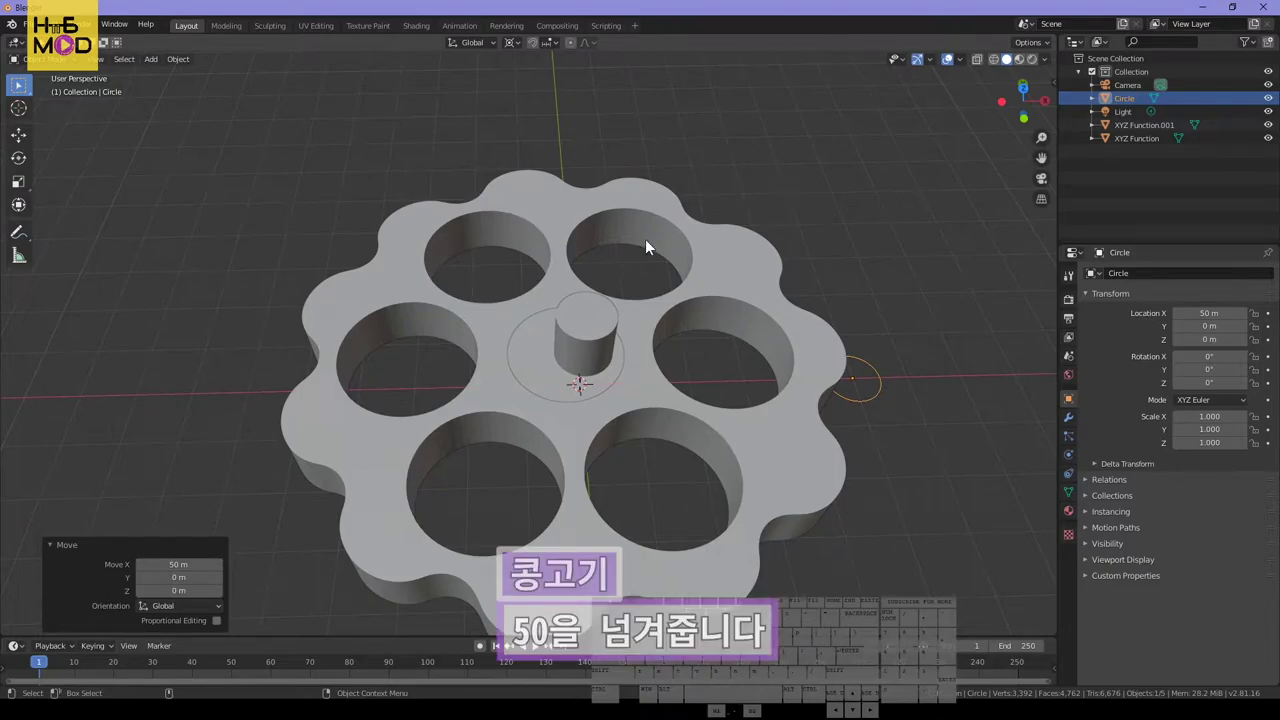
Examine from the top view how the circle's edge meets the cycloid disk's outer lobe
key(KP_7)
shift+middle_drag(900, 212, 751, 177)
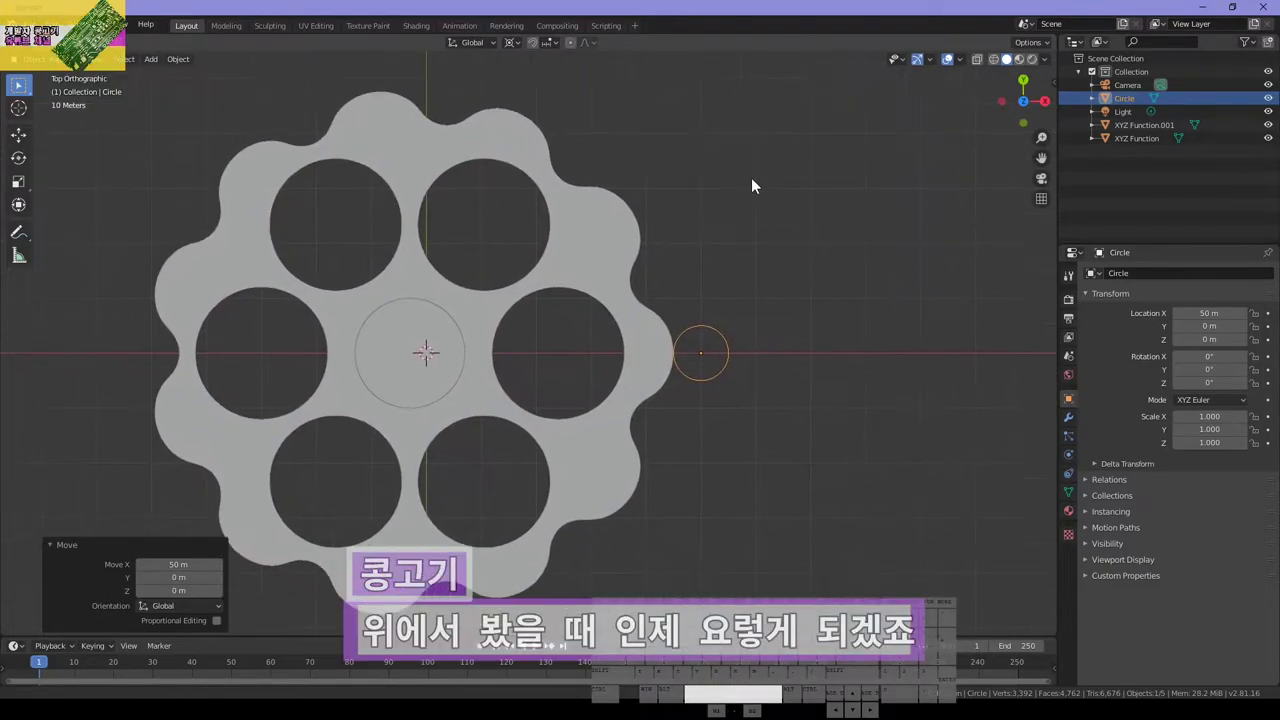
scroll(706, 352, up, 6)
shift+middle_drag(821, 353, 542, 333)
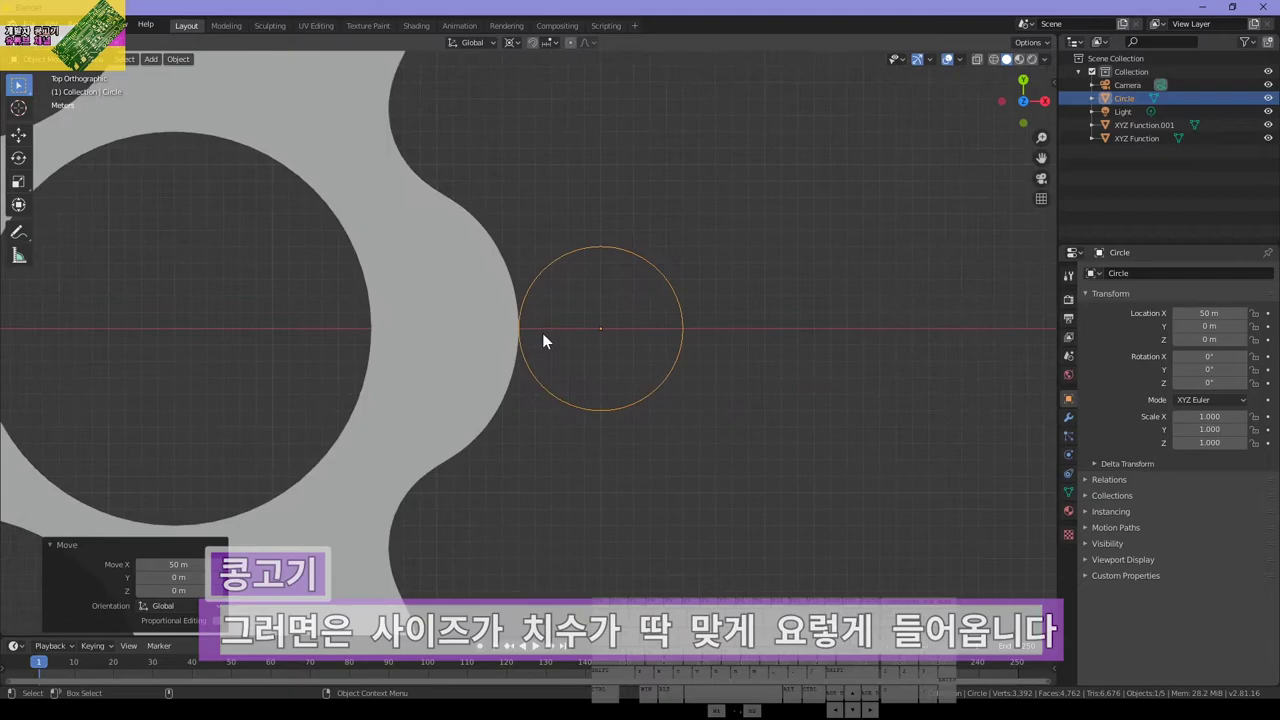
scroll(542, 341, up, 6)
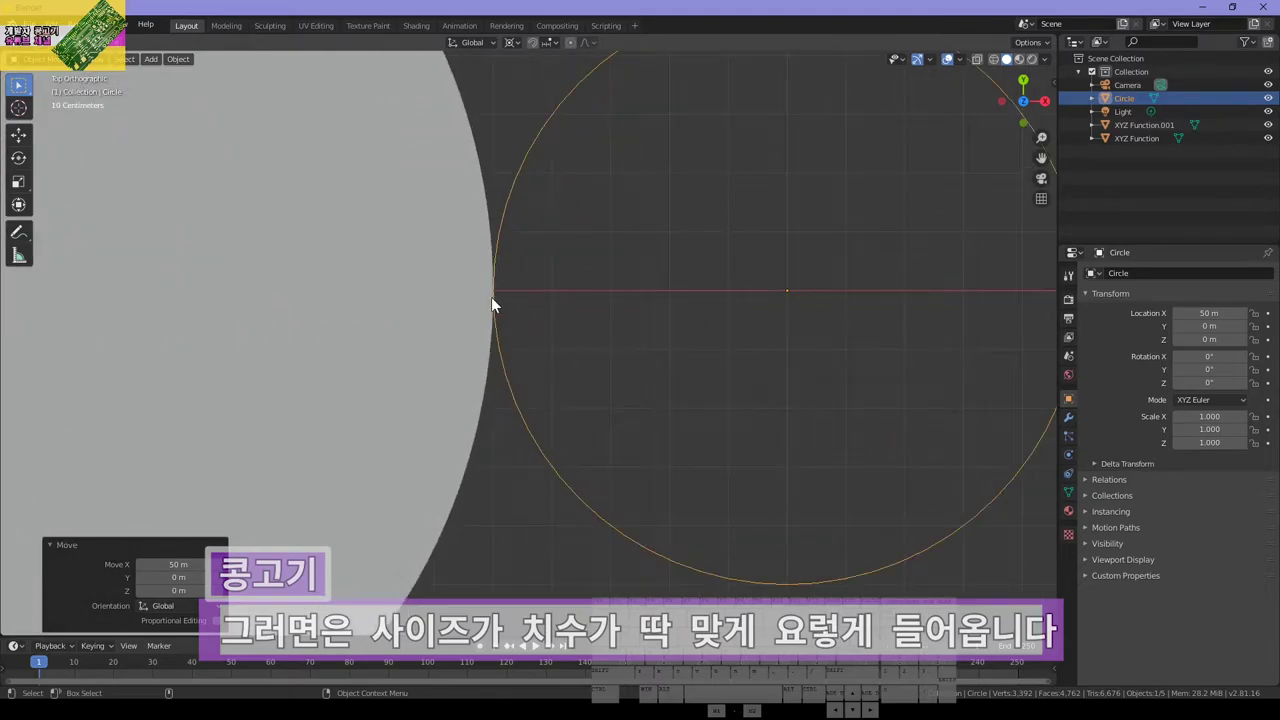
scroll(614, 390, down, 7)
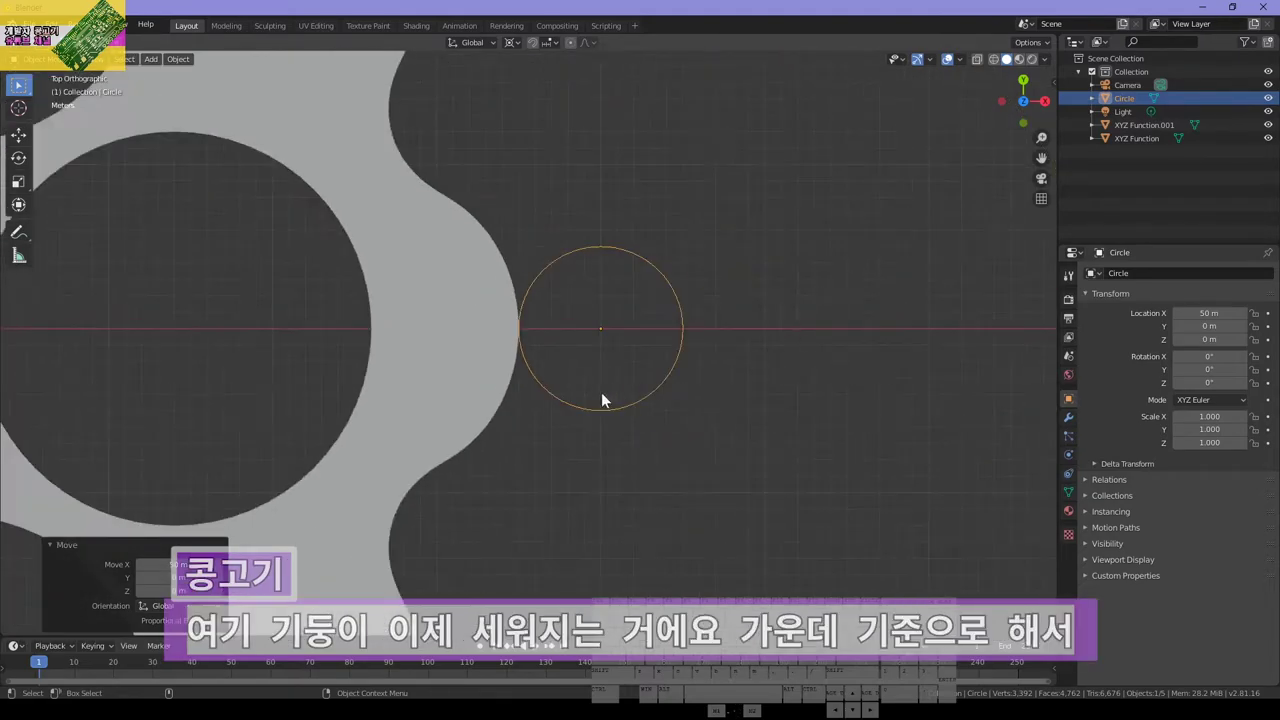
scroll(582, 256, down, 9)
shift+middle_drag(450, 333, 498, 328)
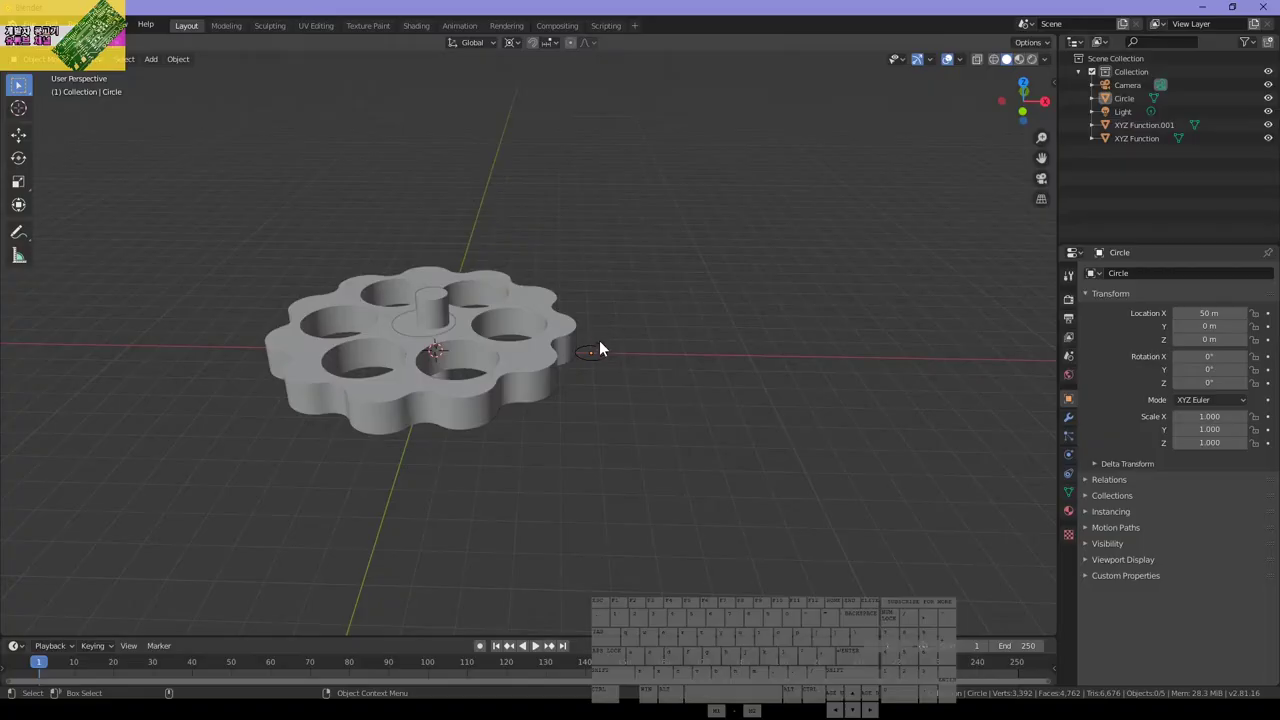
scroll(600, 346, up, 5)
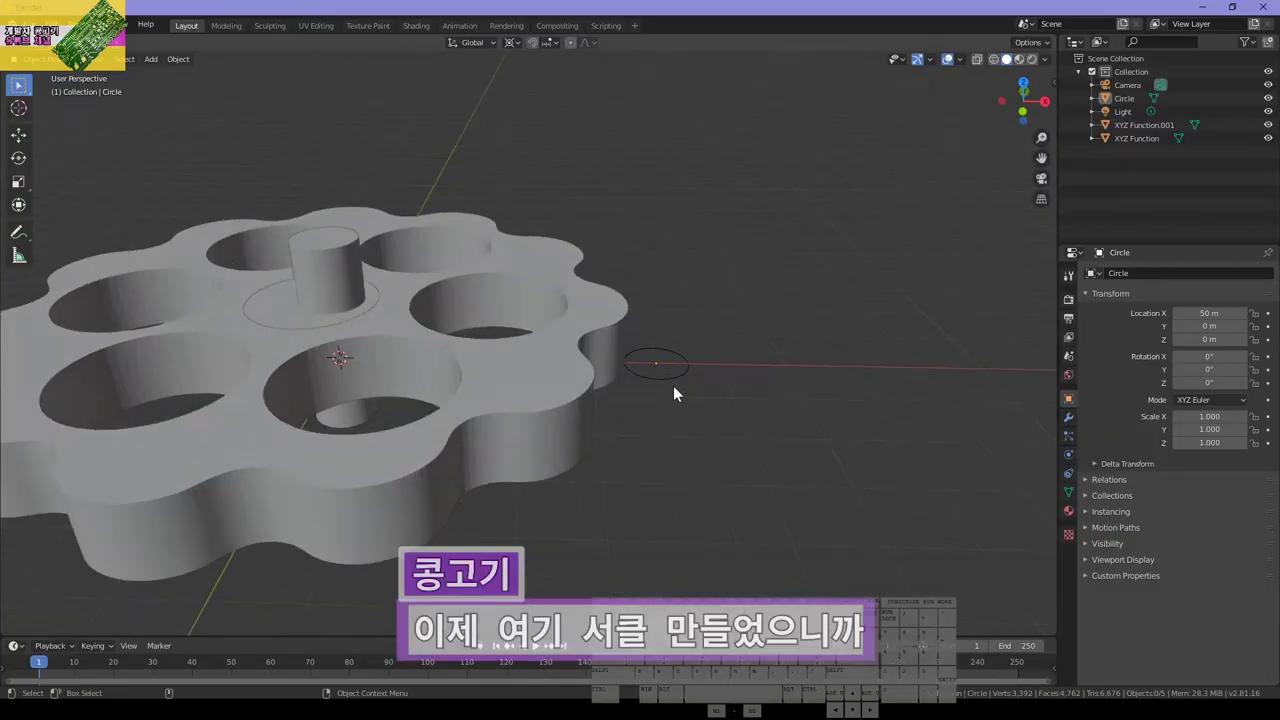
Extrude the circle 10 m along Z in Edit Mode and fill its upper edge loop to form a capped pillar
click(686, 373)
key(Tab)
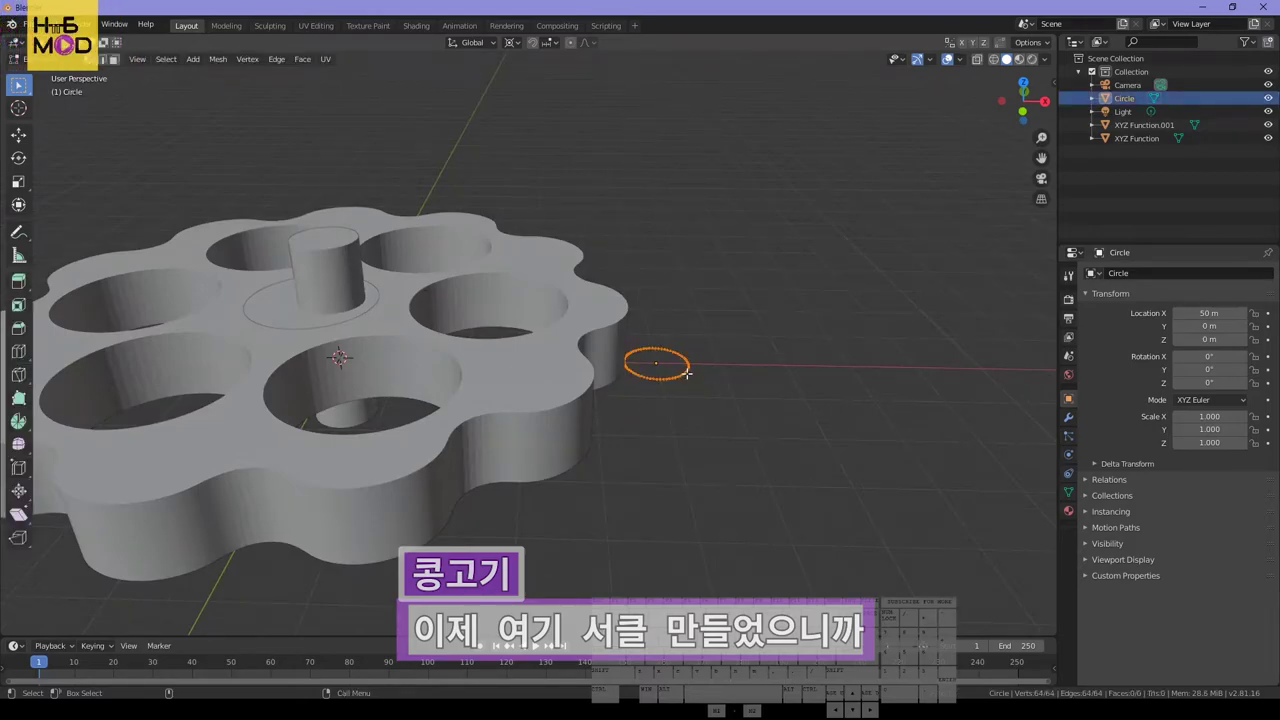
key(e)
text(z)
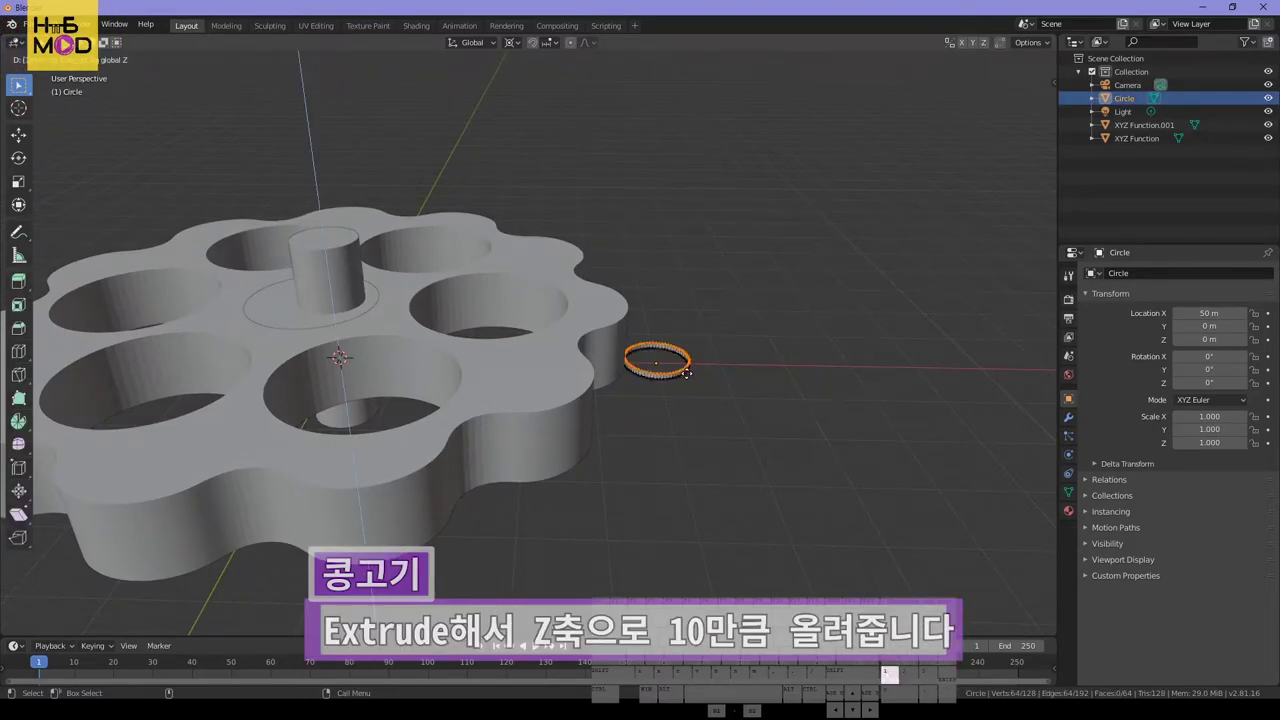
text(10)
key(Return)
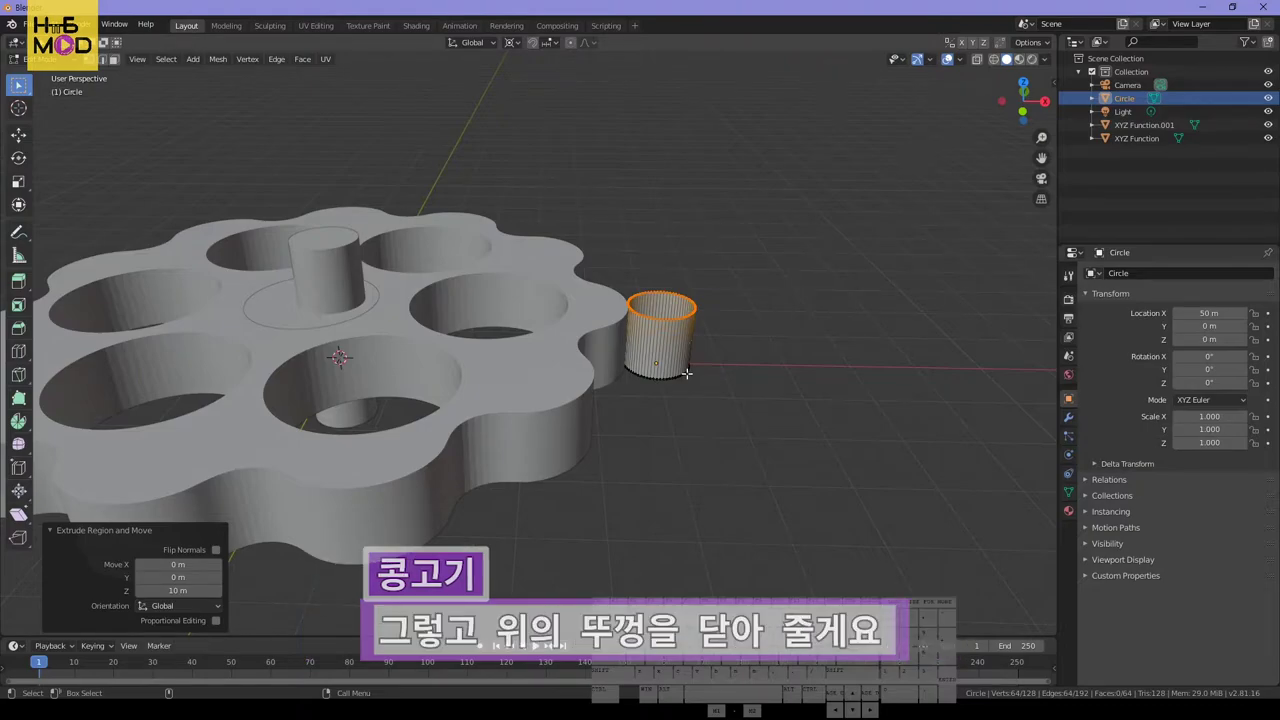
key(f)
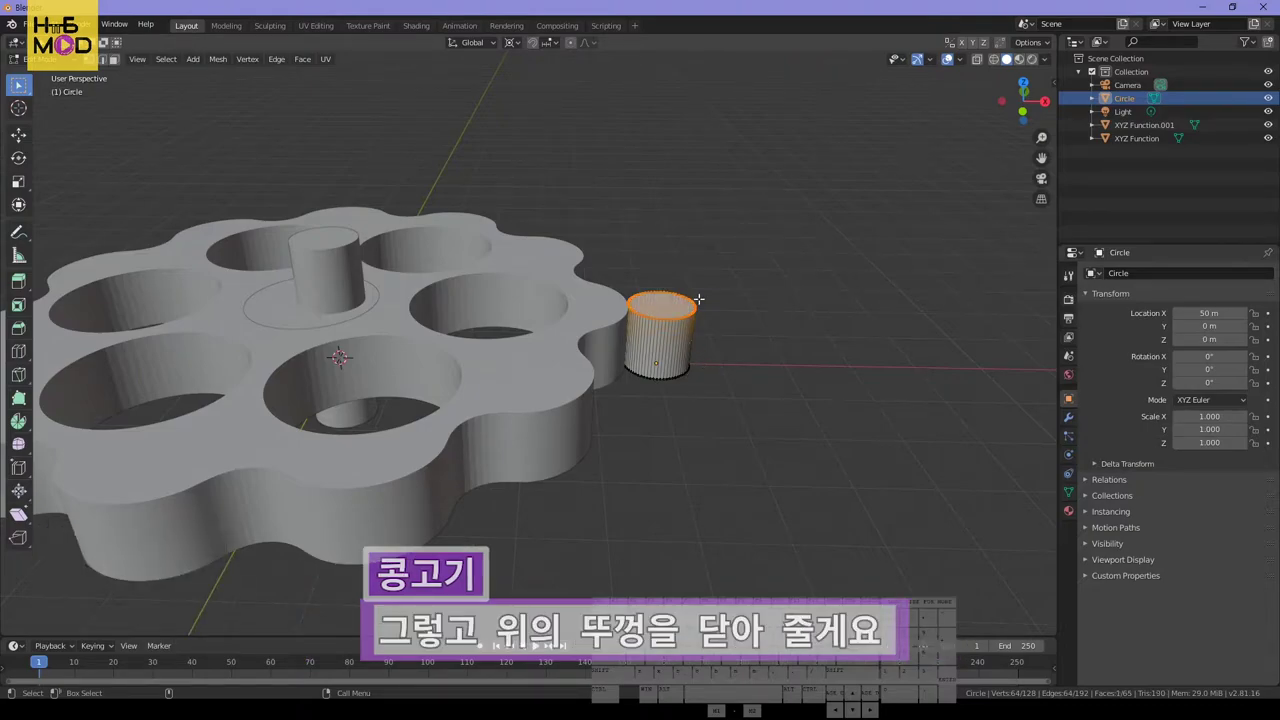
Increase the display size of the face normals in the viewport overlays to about 0.64
scroll(699, 299, up, 5)
shift+middle_drag(729, 290, 572, 175)
scroll(539, 354, up, 6)
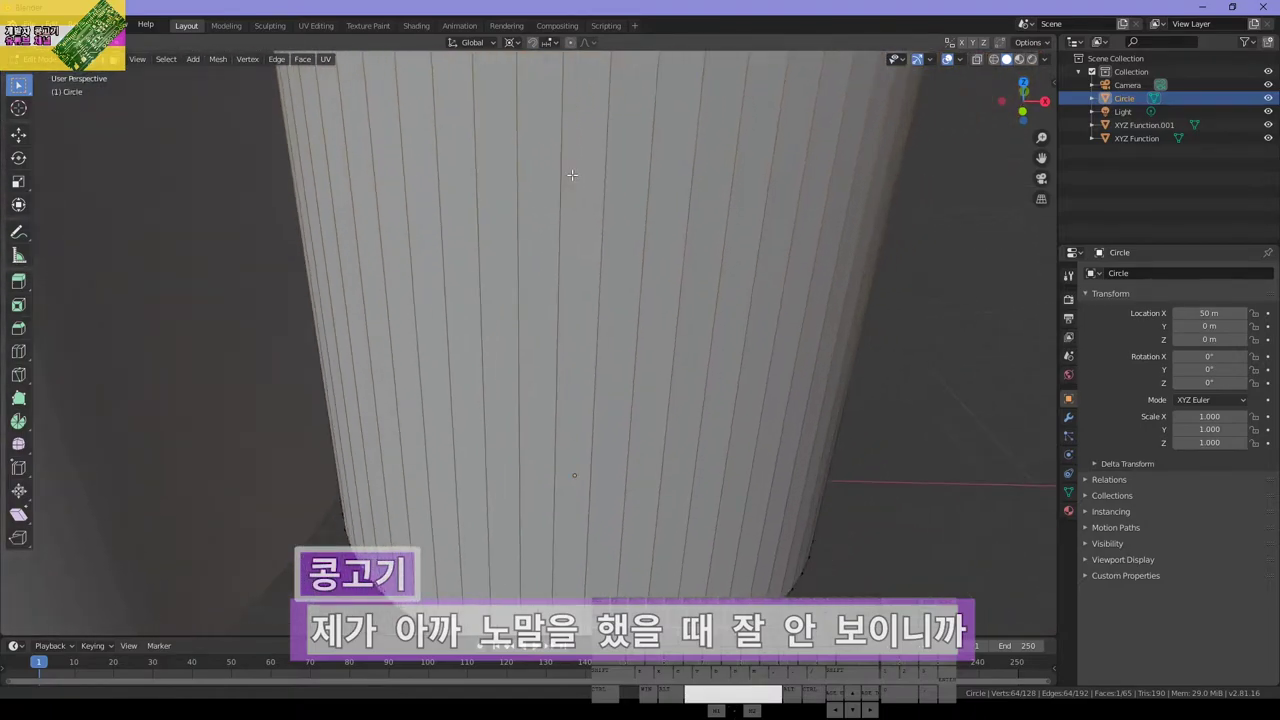
click(959, 59)
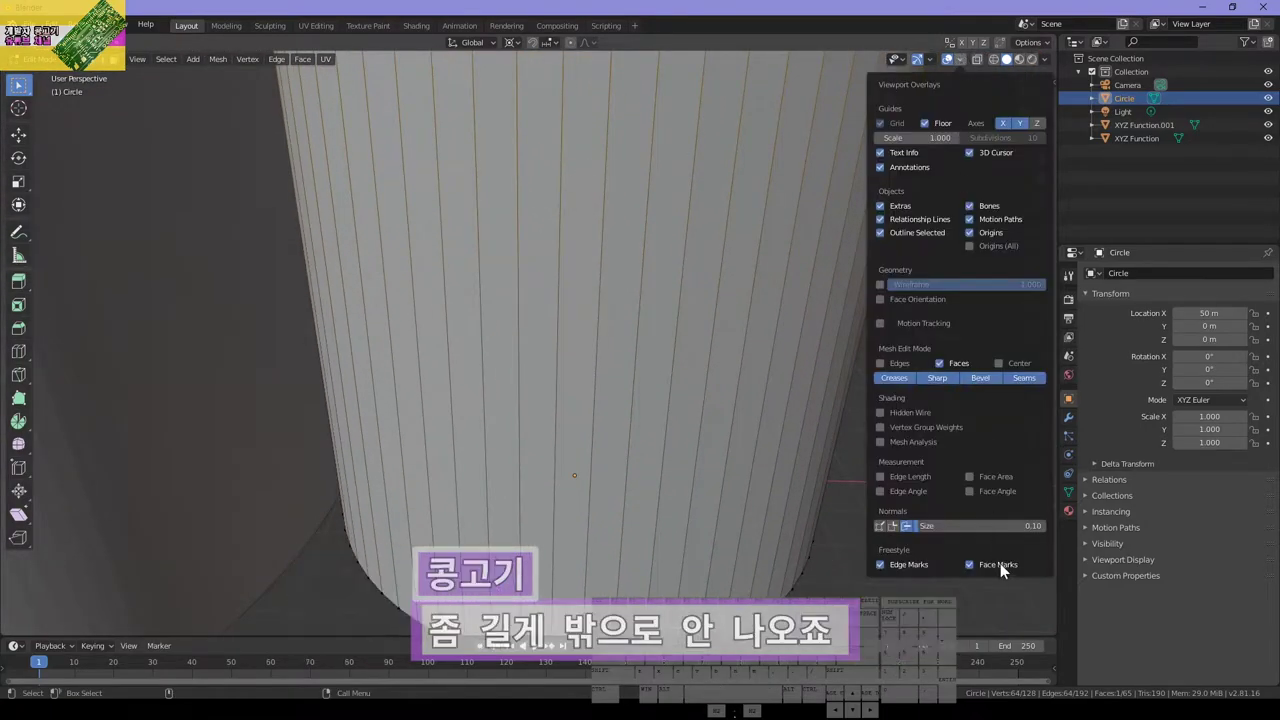
drag(927, 521, 956, 521)
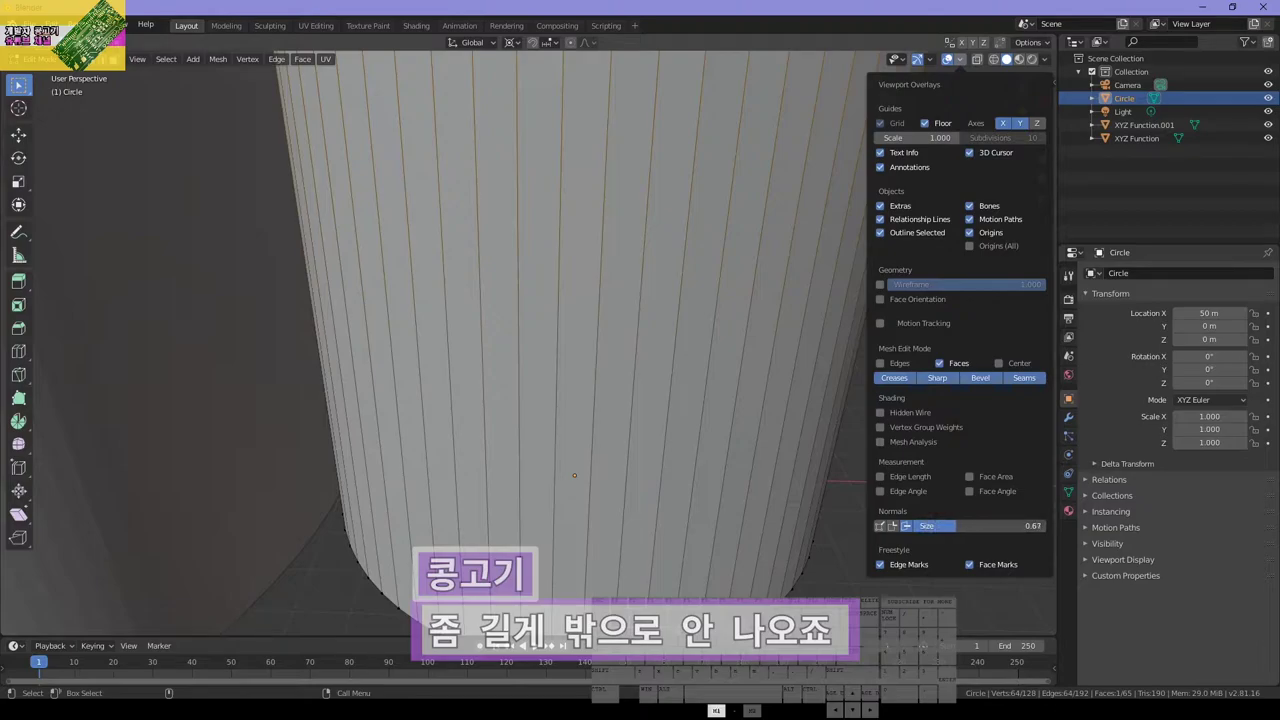
scroll(634, 380, down, 5)
Select the pillar's whole mesh and try to flip its faces using Flip MatCap
key(alt+a)
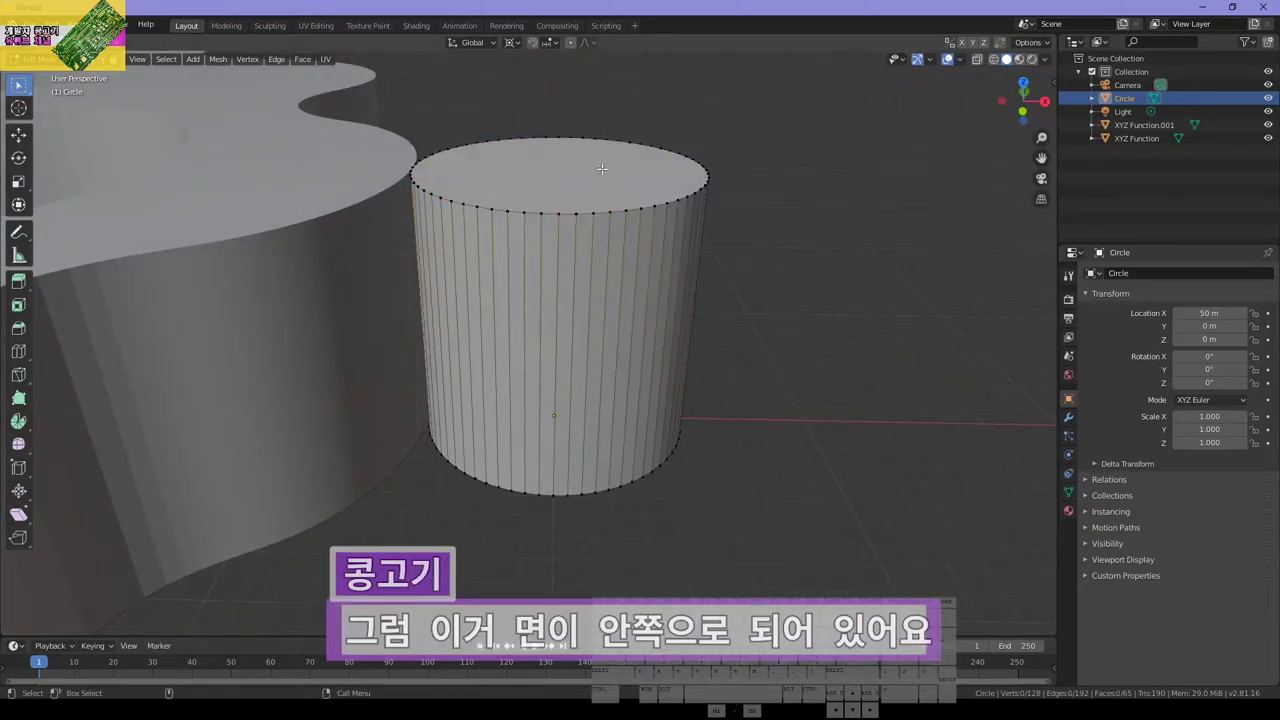
key(a)
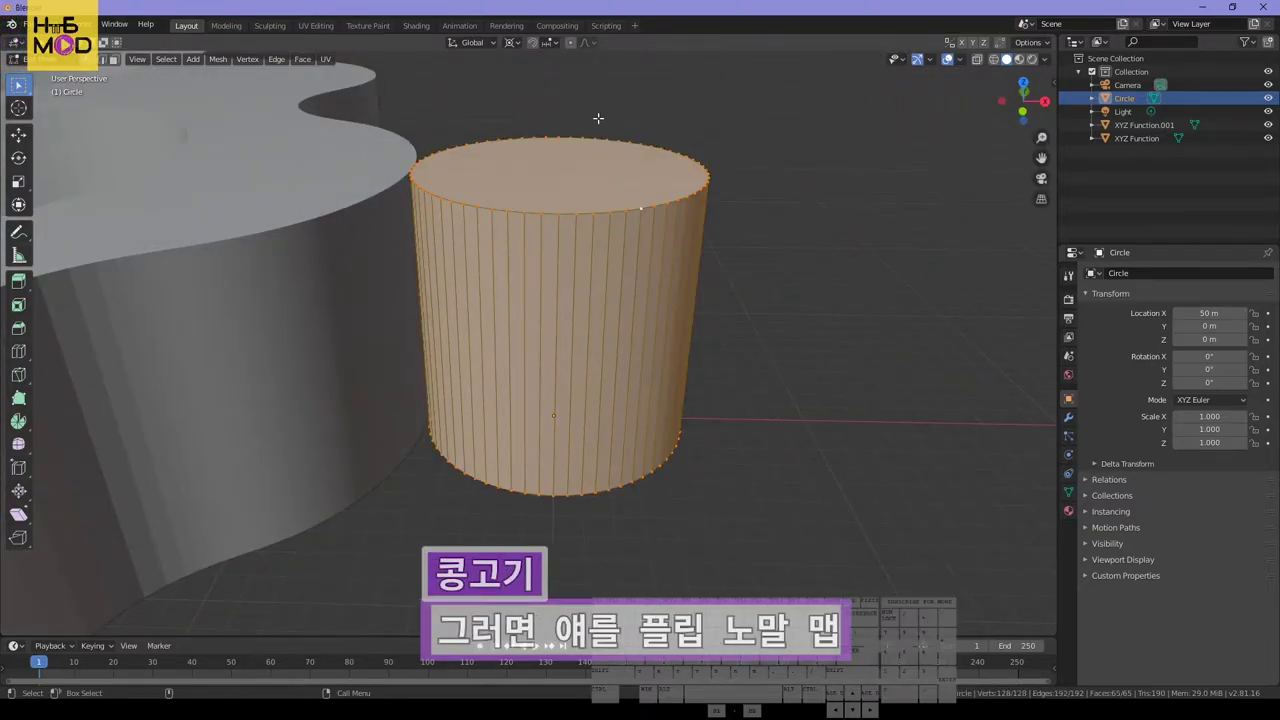
key(F3)
text(flip)
key(Return)
key(F3)
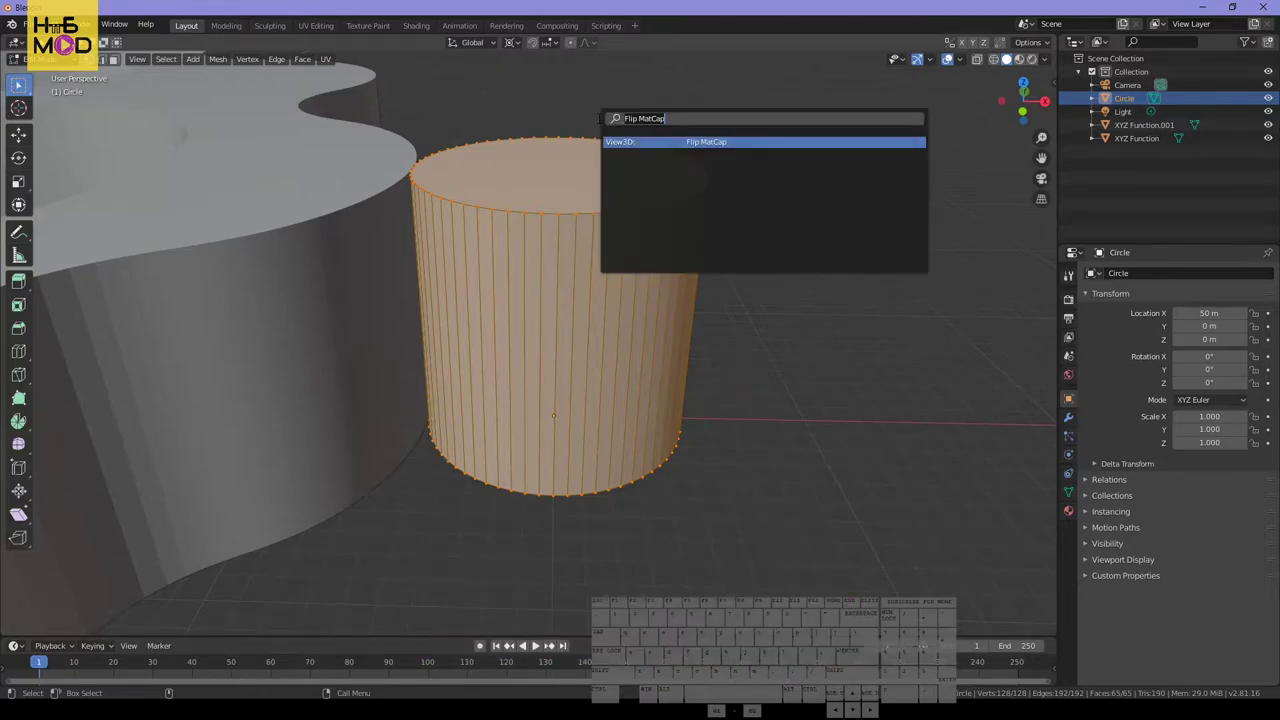
key(Return)
key(alt+a)
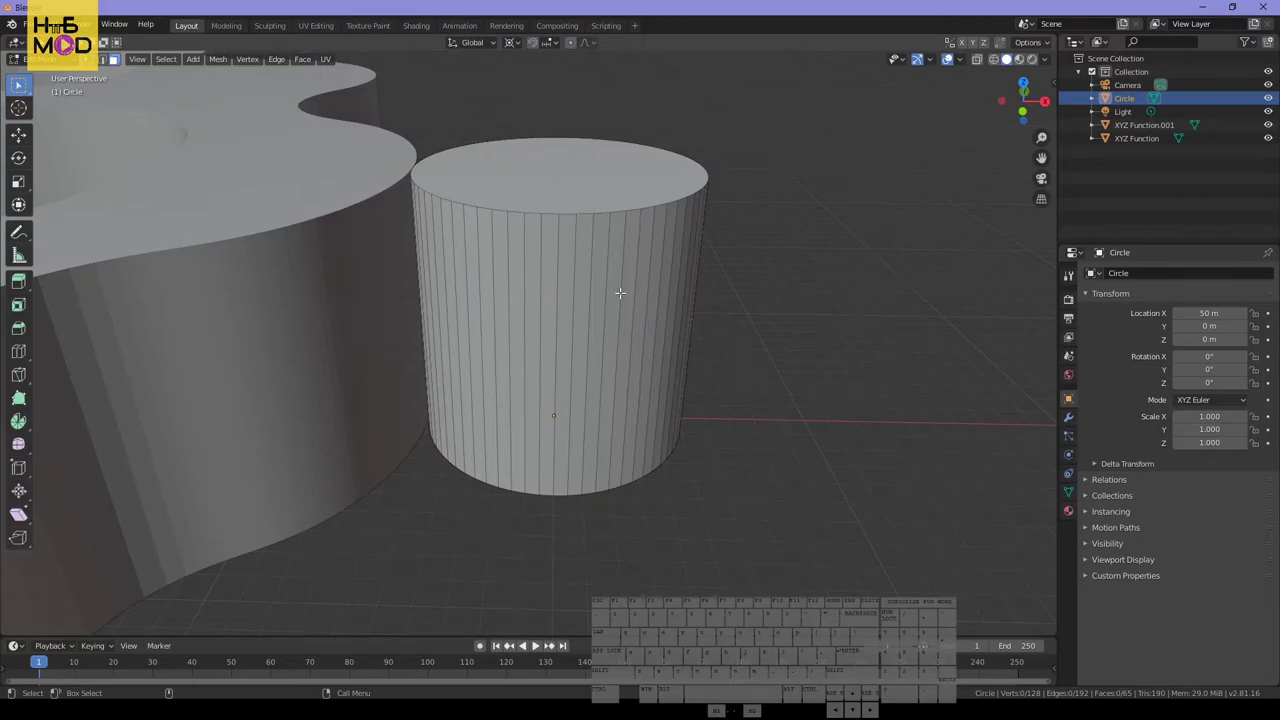
key(a)
scroll(610, 274, up, 5)
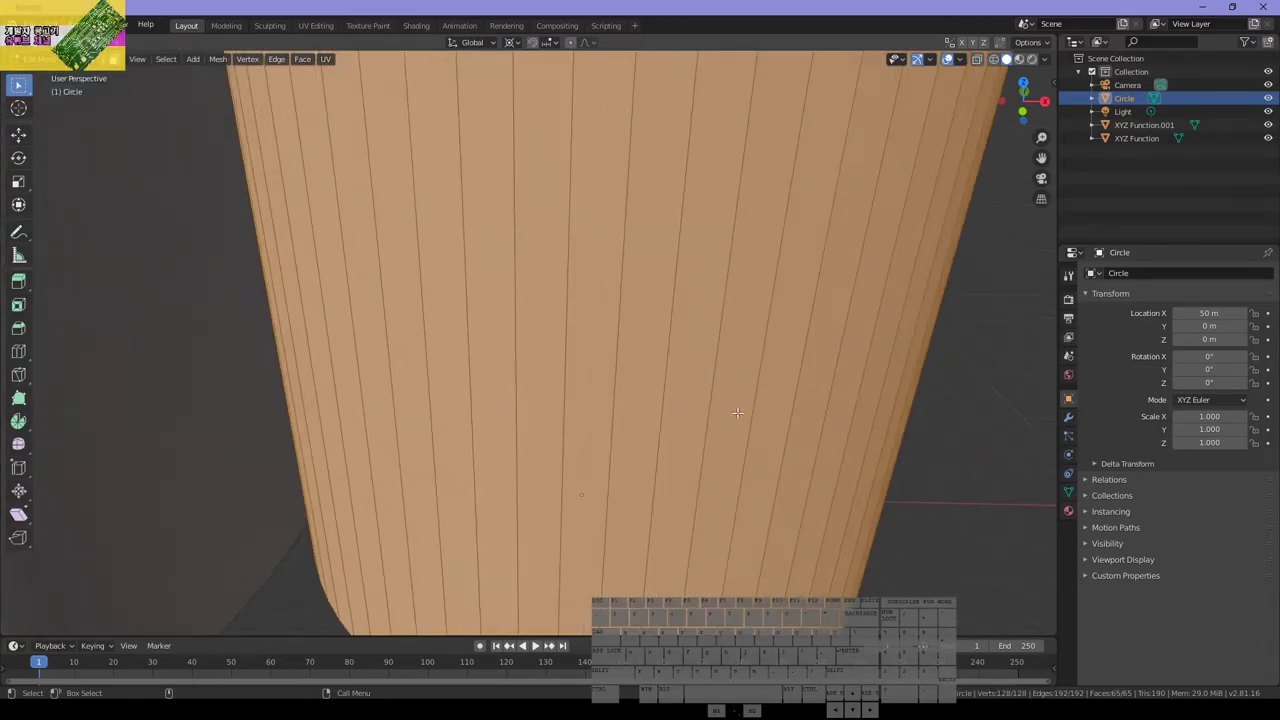
middle_drag(737, 413, 701, 252)
key(F3)
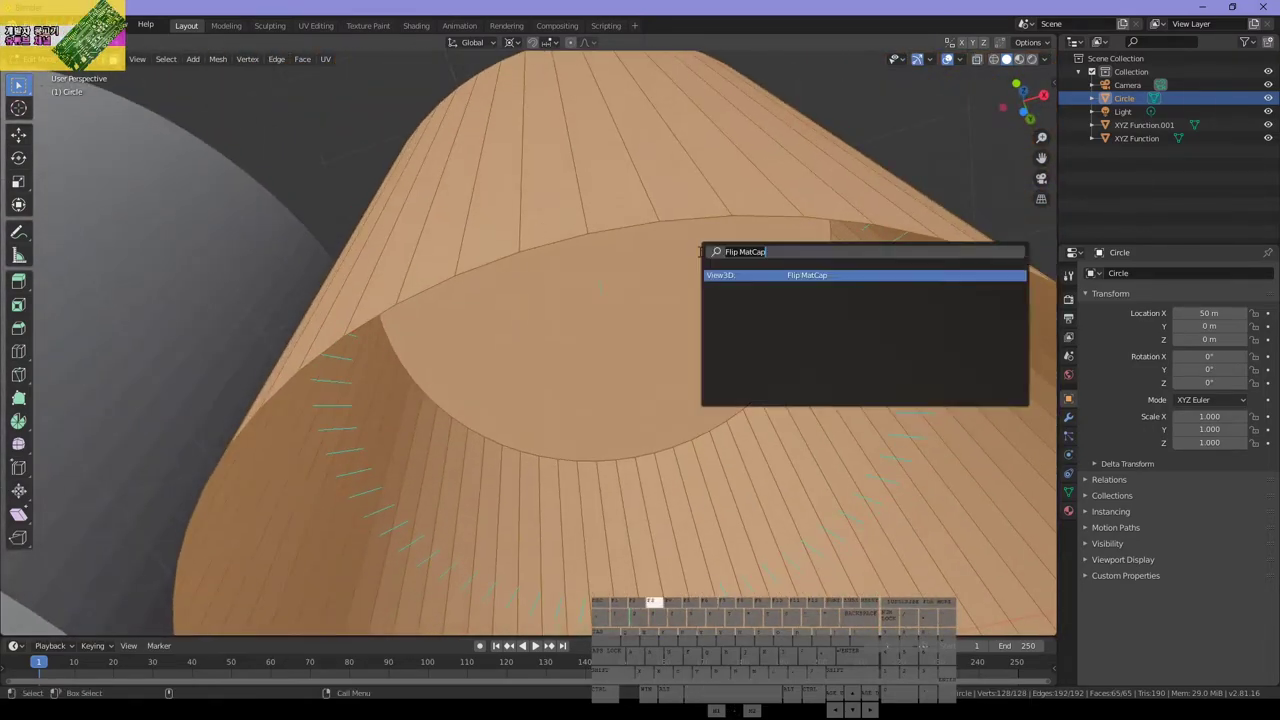
key(Return)
key(F3)
key(Return)
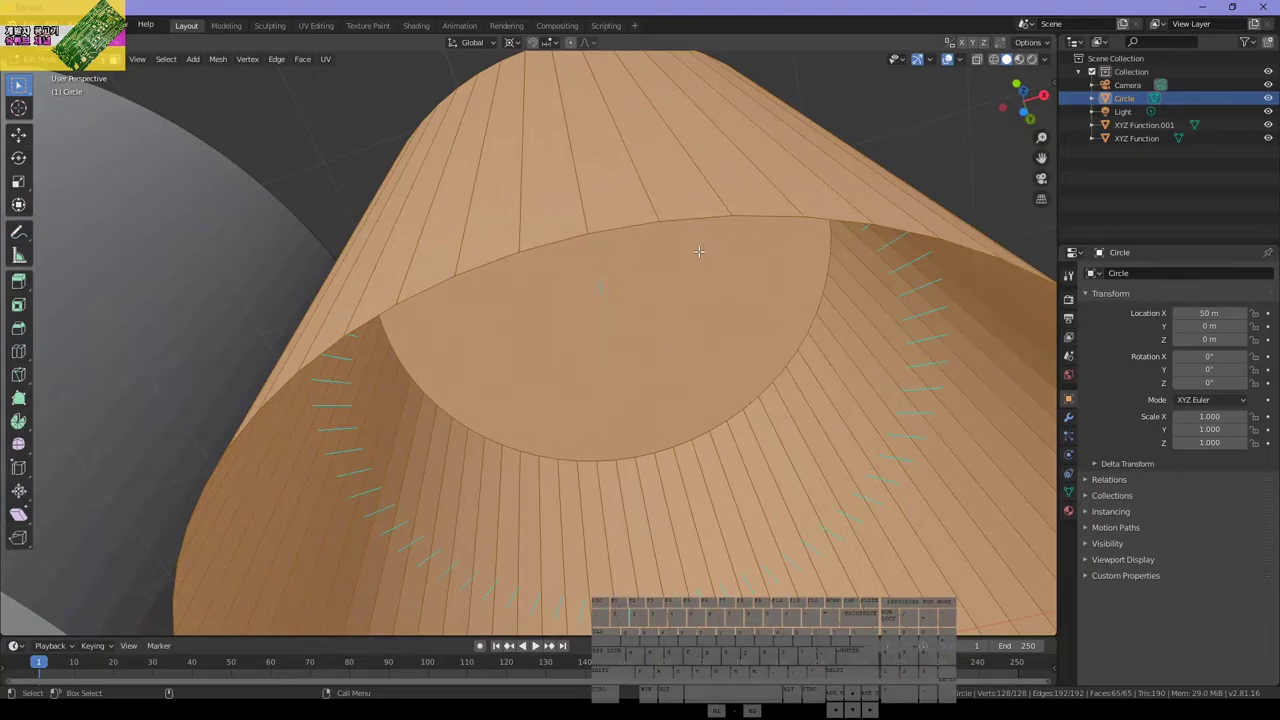
Turn the pillar's face normals outward with Flip Normals, deselect the mesh and return to Object Mode
key(F3)
key(BackSpace)
text(fi)
key(BackSpace)
text(lip n)
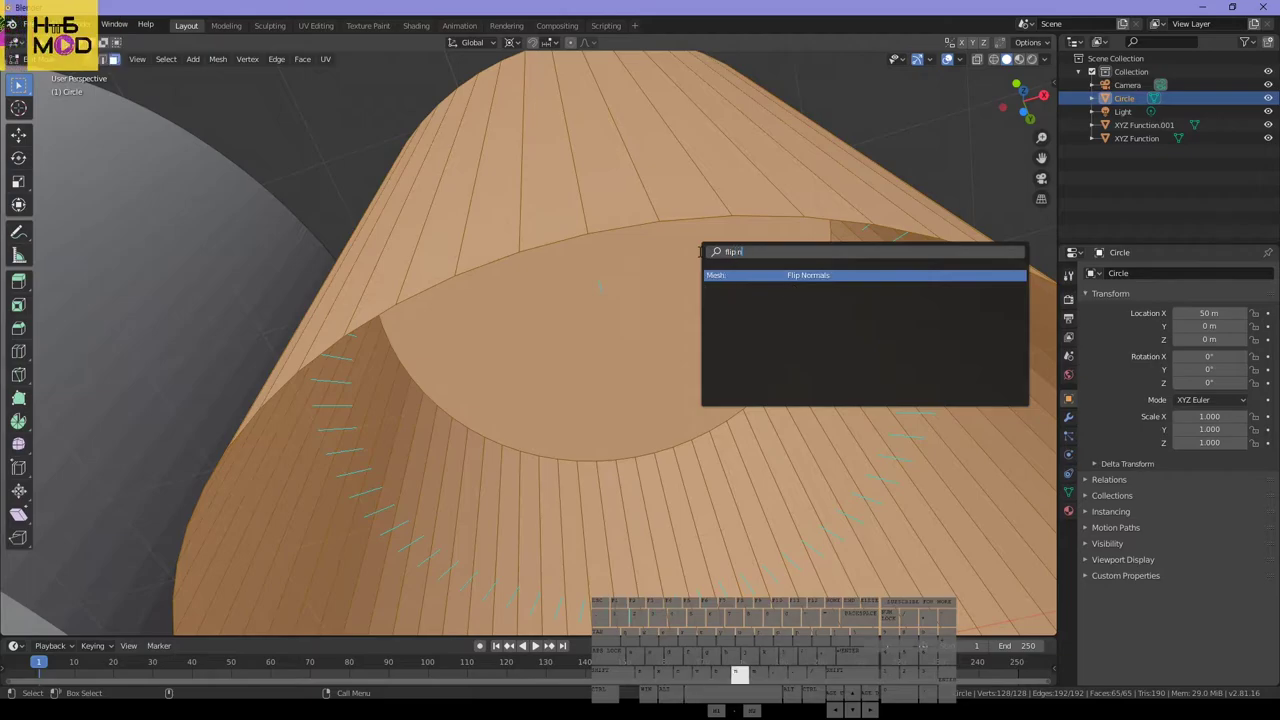
key(Return)
middle_drag(699, 251, 660, 394)
scroll(652, 330, down, 4)
middle_drag(647, 320, 674, 206)
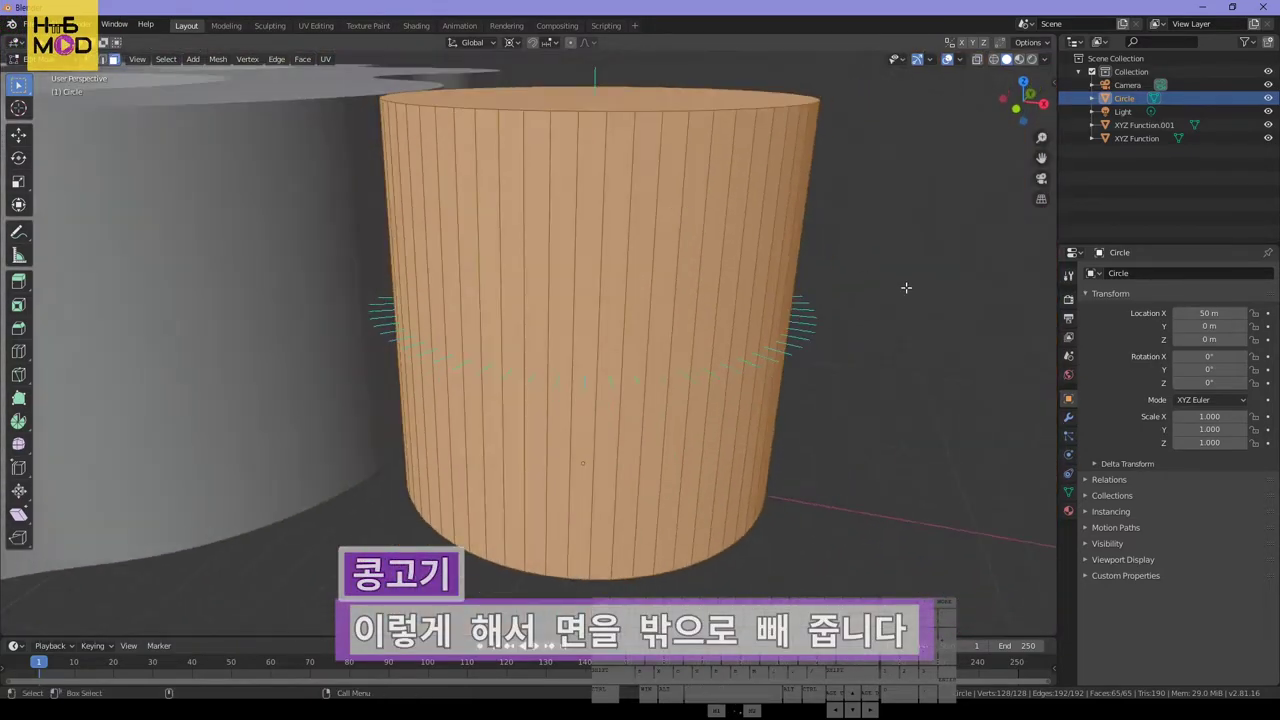
key(alt+a)
key(Tab)
Open the cycloid disk in Edit Mode and slightly reduce the display size of the face normals
click(264, 239)
key(Tab)
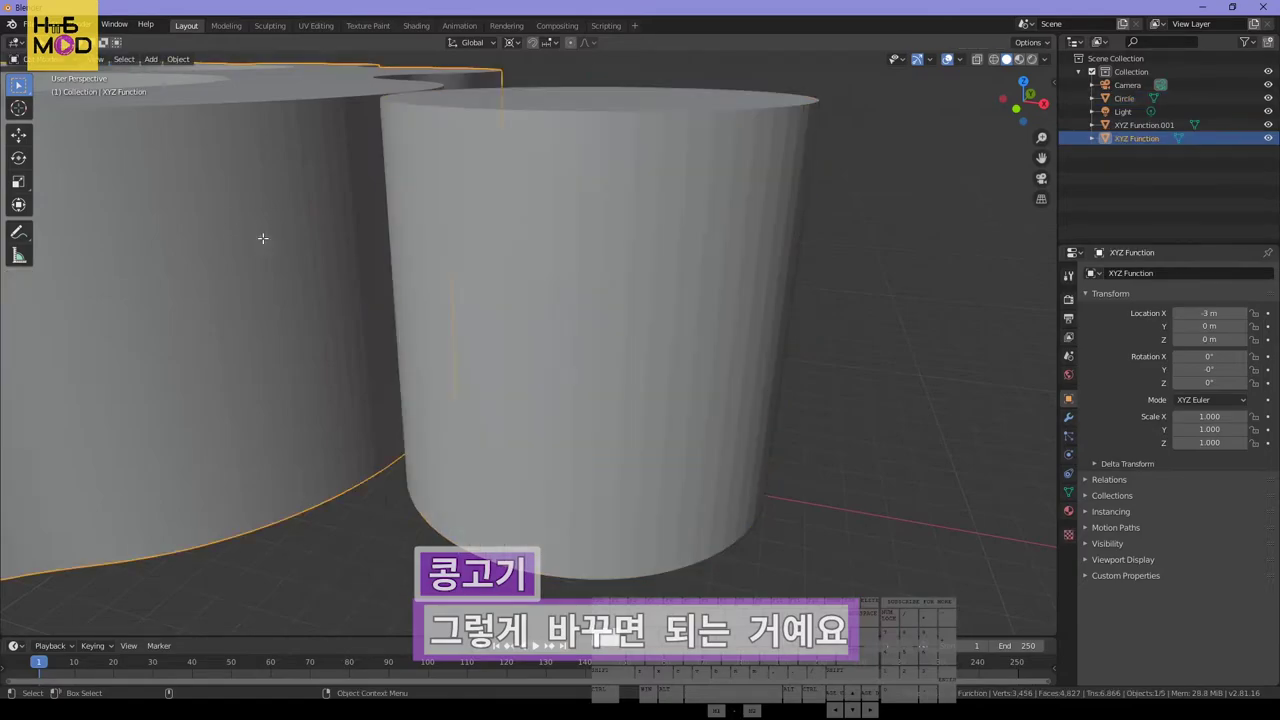
scroll(280, 230, down, 3)
shift+middle_drag(280, 230, 879, 52)
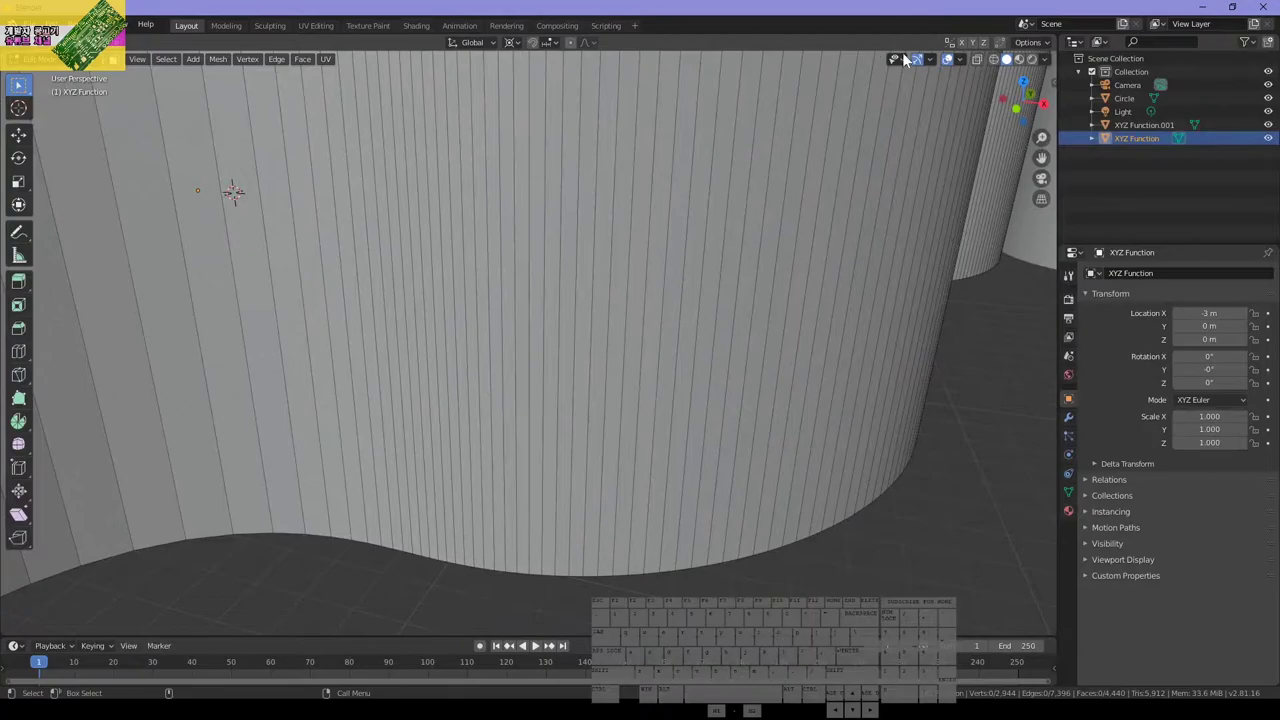
alt+click(962, 58)
click(958, 58)
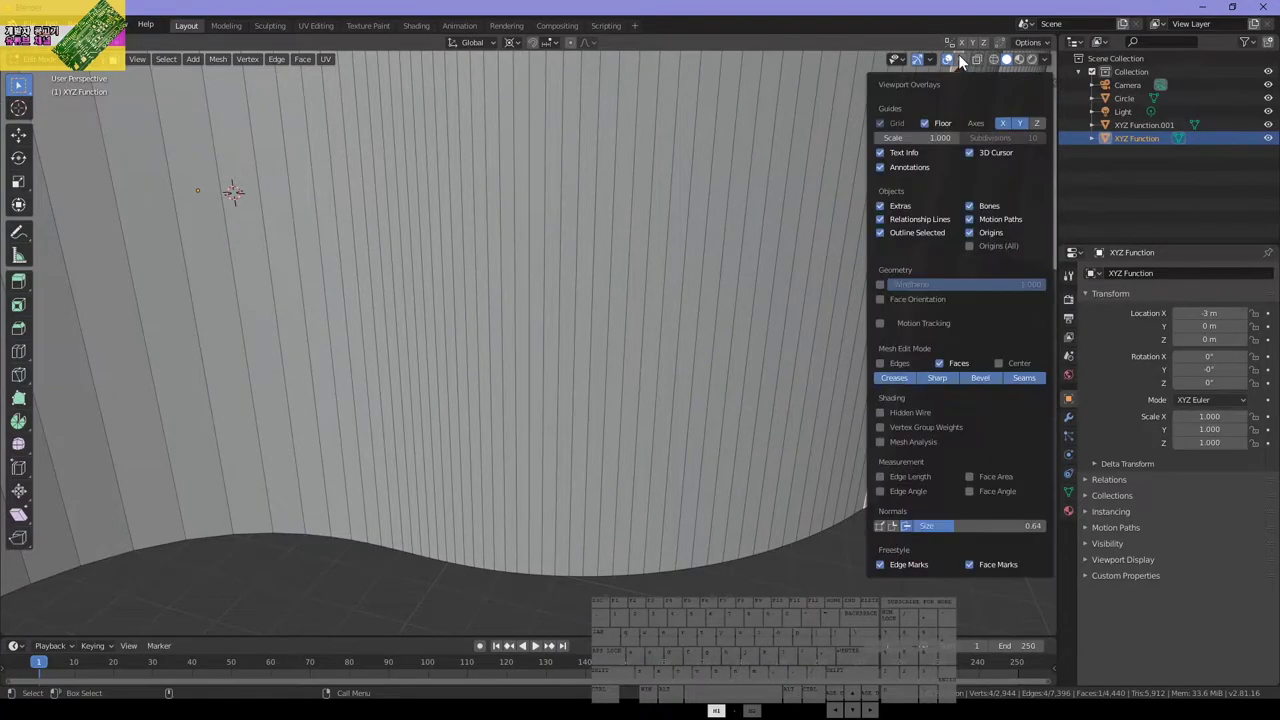
drag(982, 526, 969, 526)
click(723, 388)
Select the cycloid disk's whole mesh, reverse its face directions with Flip Normals and deselect everything
scroll(686, 254, down, 6)
middle_drag(476, 194, 636, 115)
middle_drag(598, 158, 601, 202)
key(a)
key(F3)
text(Flip Normals)
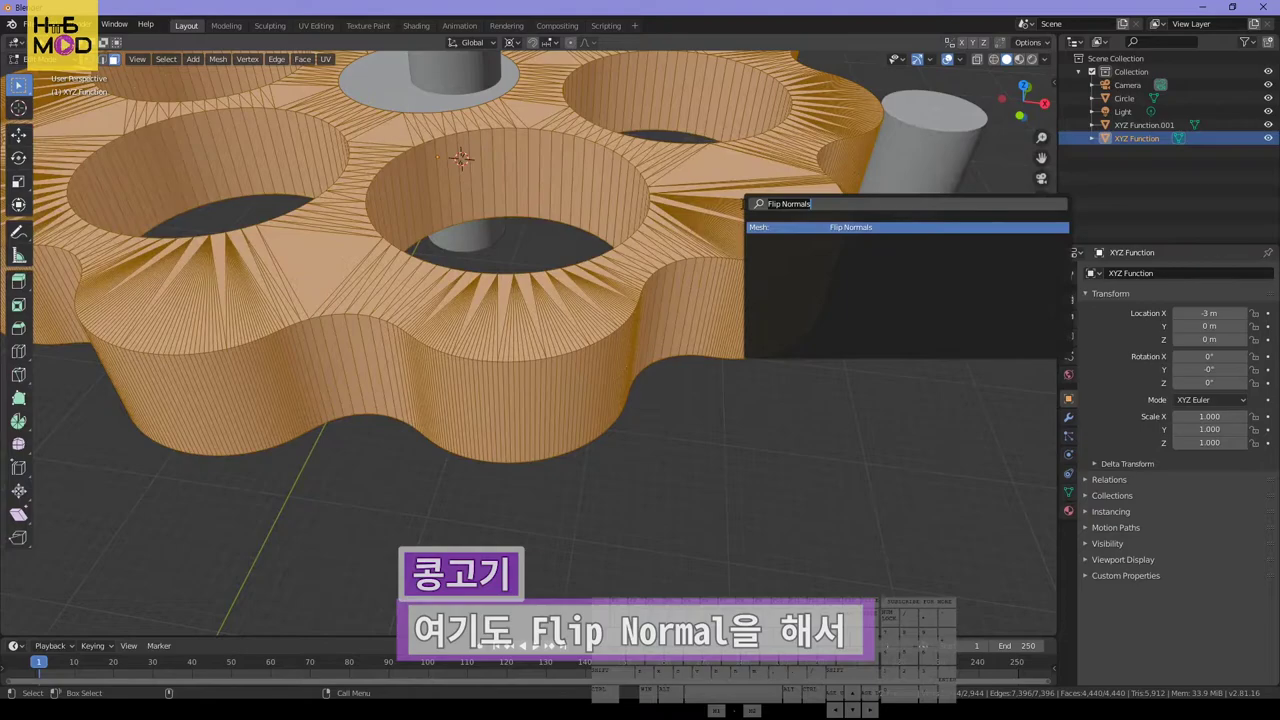
key(Return)
key(alt+a)
middle_drag(757, 449, 740, 317)
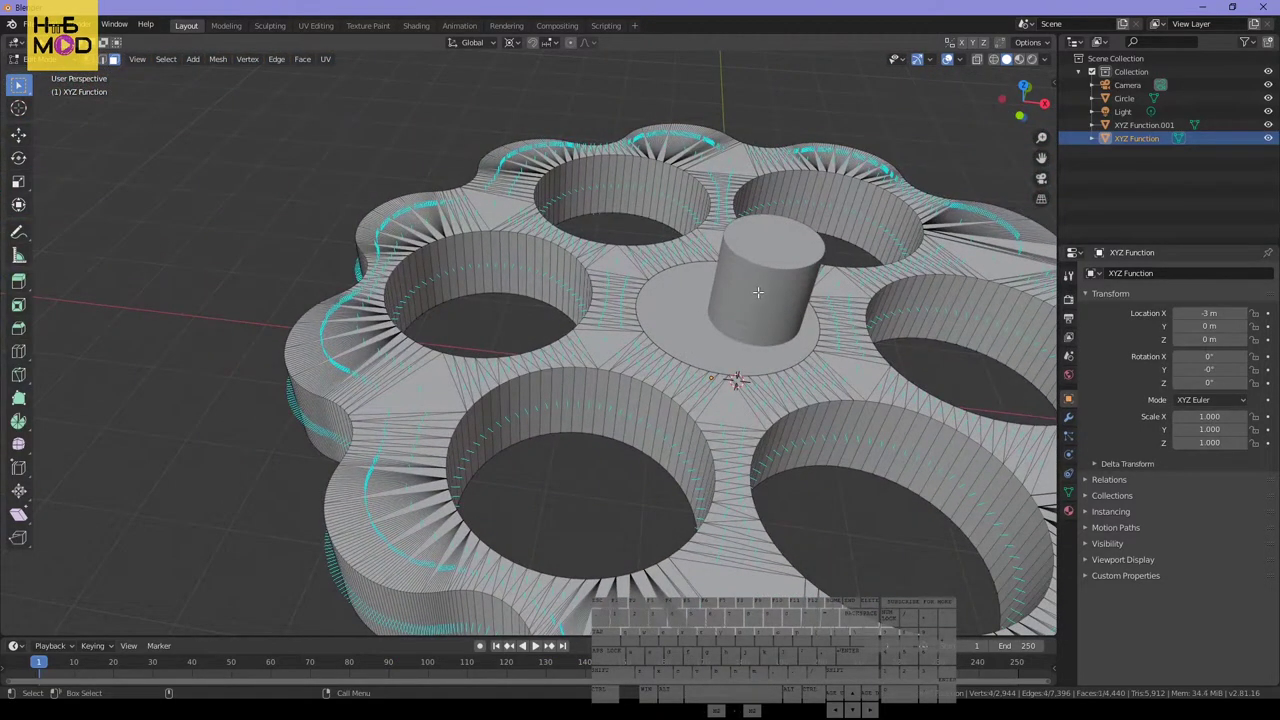
Check the face normals of the eccentric shaft and the pillar in Edit Mode, returning to Object Mode after each
key(Tab)
click(758, 292)
key(Tab)
middle_drag(758, 292, 402, 323)
key(Tab)
middle_drag(708, 320, 656, 345)
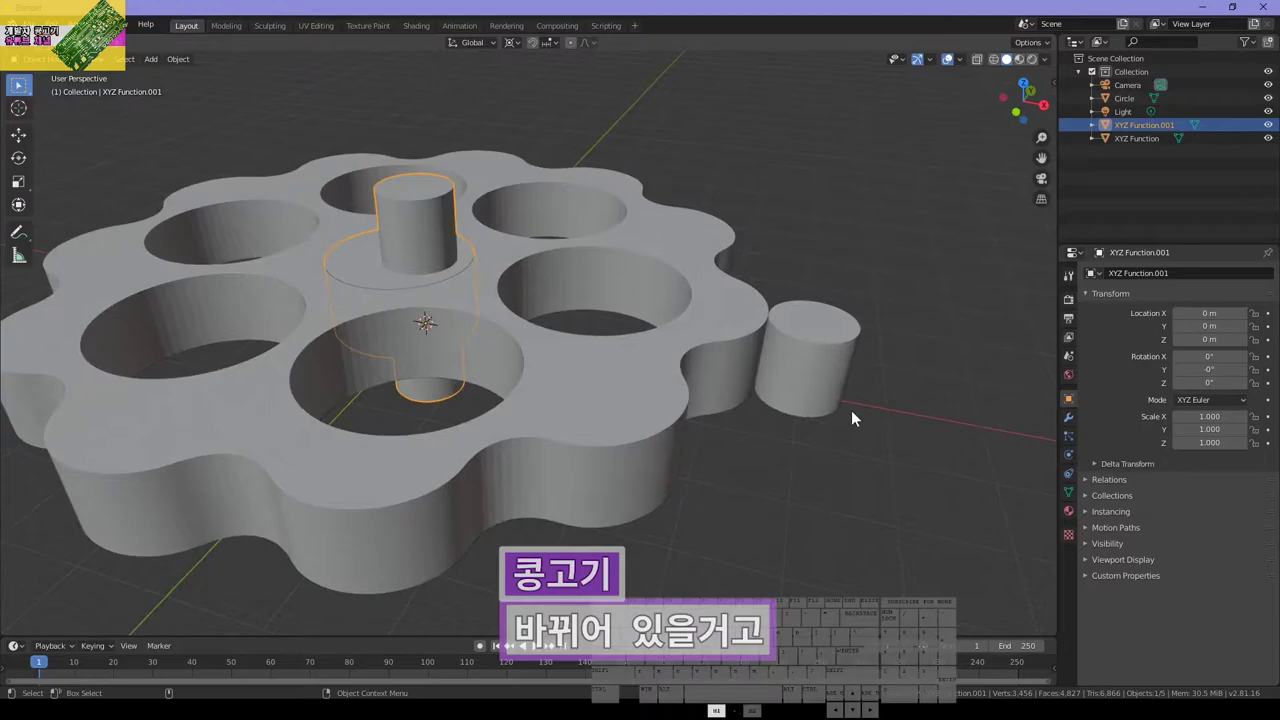
click(839, 358)
key(Tab)
key(Tab)
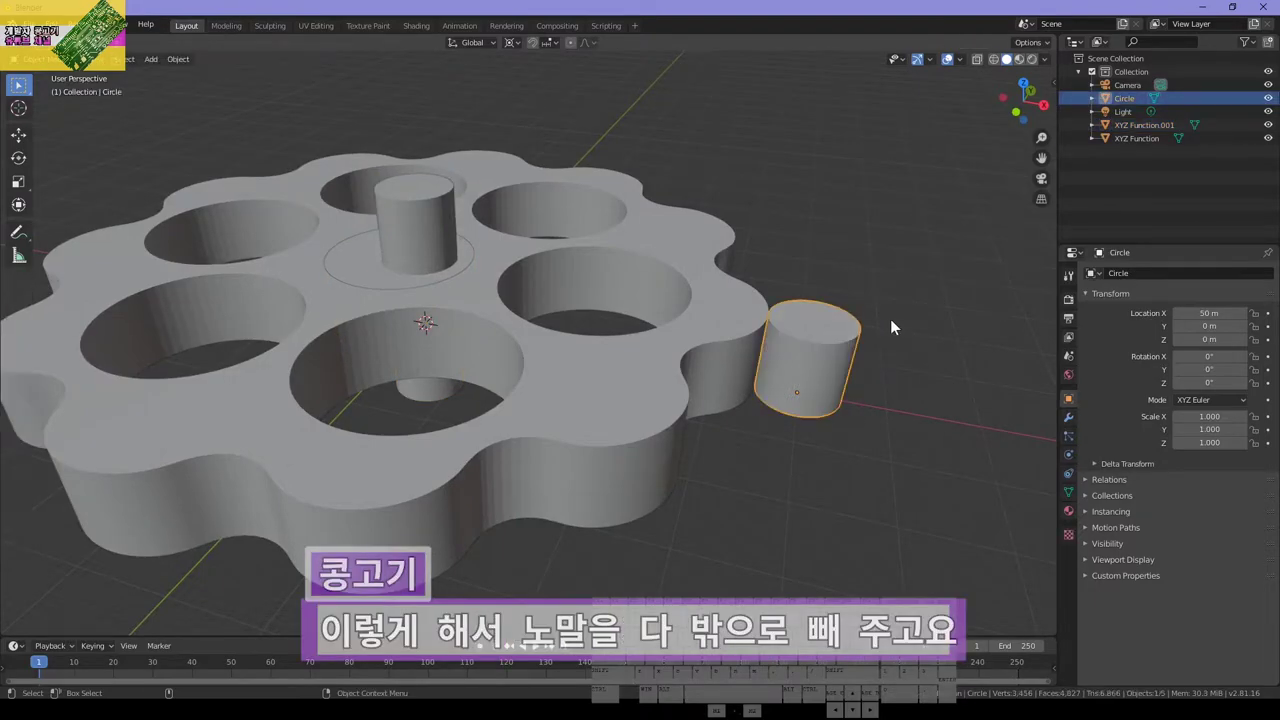
Select the single pillar on the X axis in the top view and try rotating it about the 3D cursor
click(890, 319)
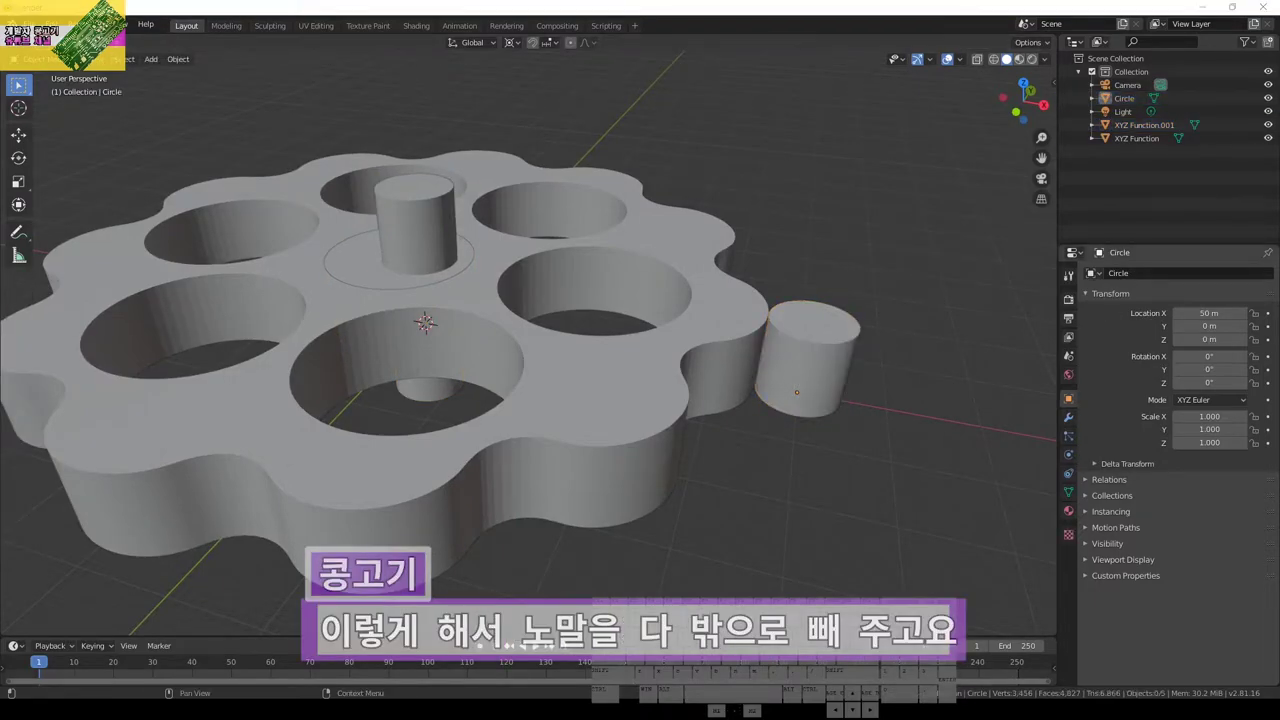
click(1023, 83)
shift+middle_drag(775, 174, 836, 340)
scroll(836, 338, down, 4)
click(694, 345)
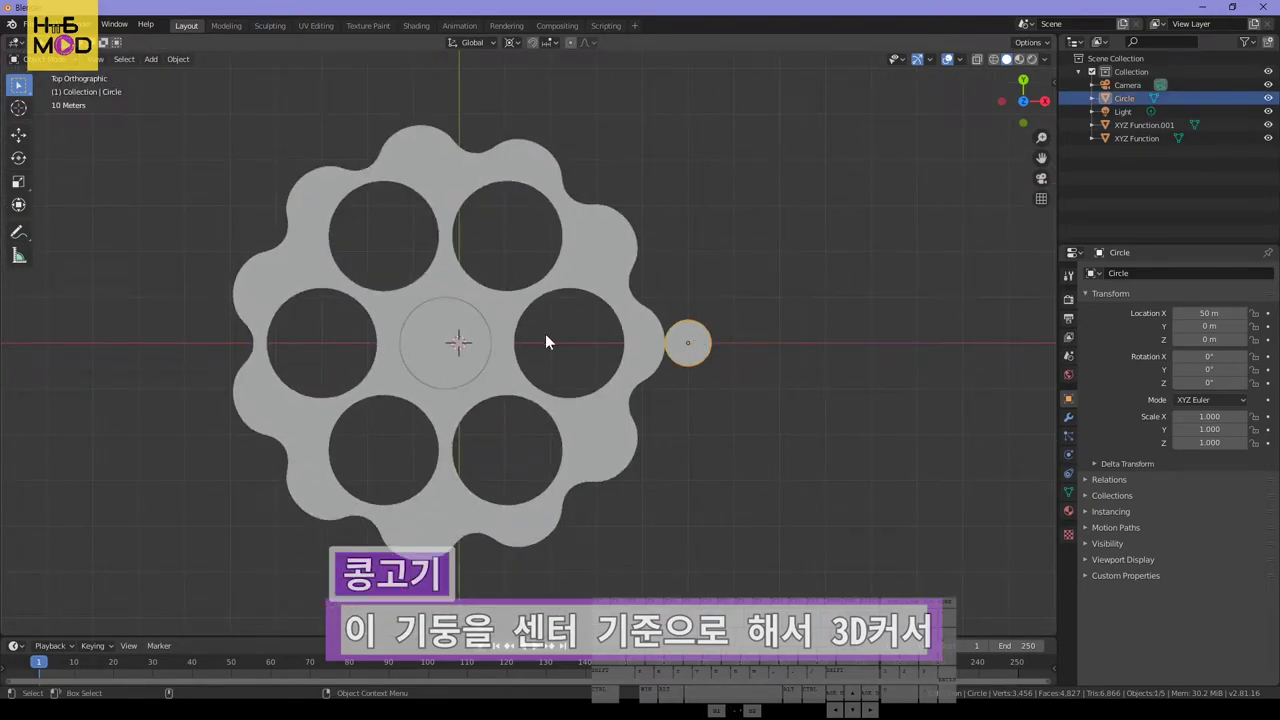
key(shift+s)
key(r)
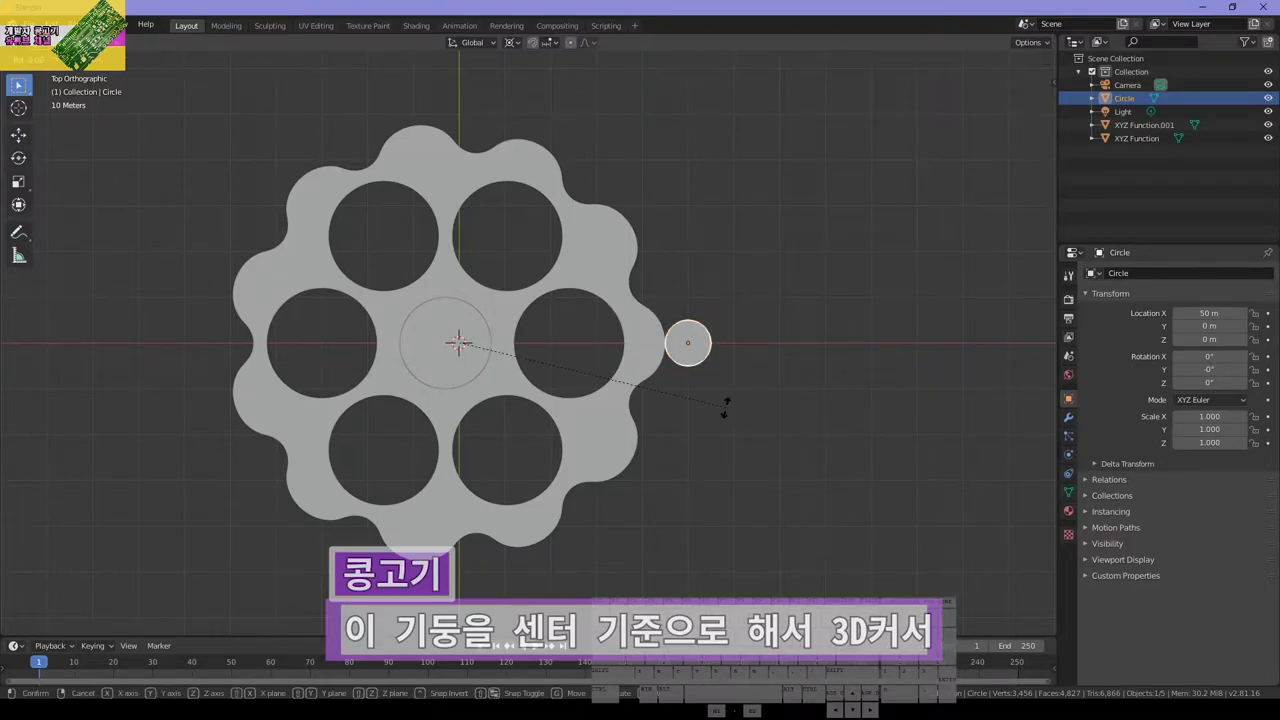
key(Escape)
Duplicate the pillar around the 3D cursor in 30° rotations until twelve evenly spaced pillars surround the disk, then deselect
key(shift+d)
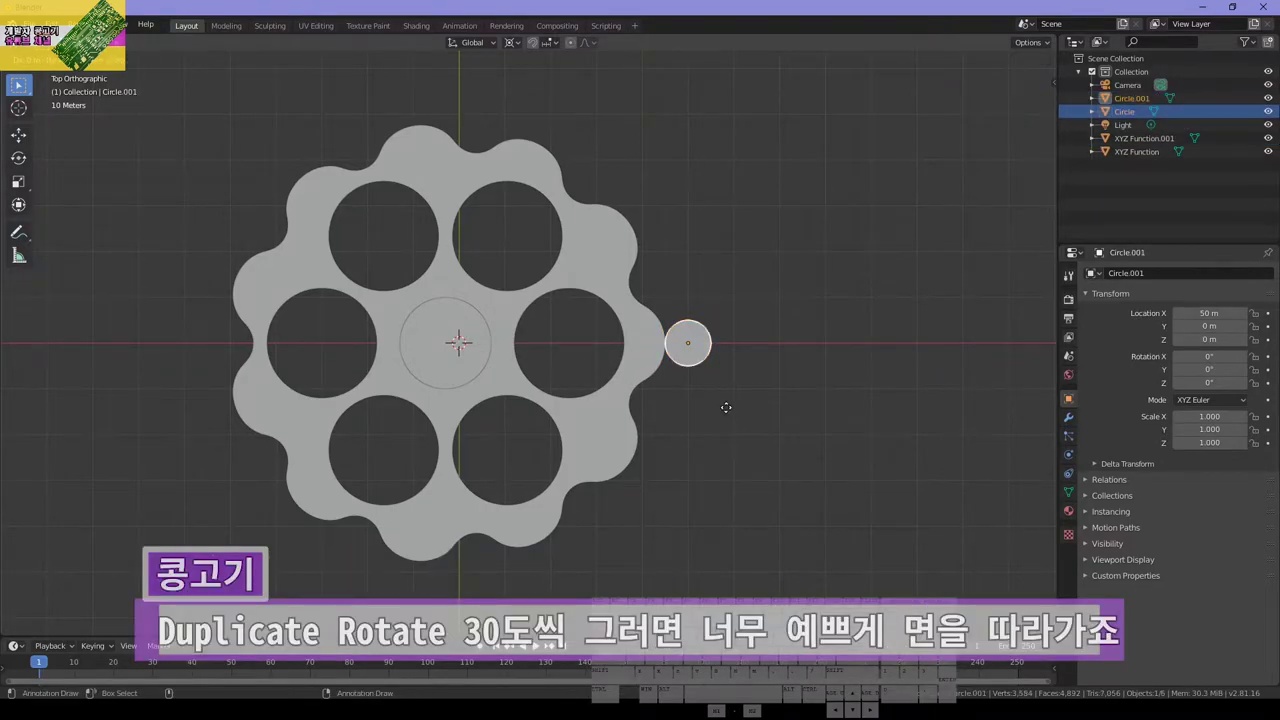
text(30)
key(shift+r)
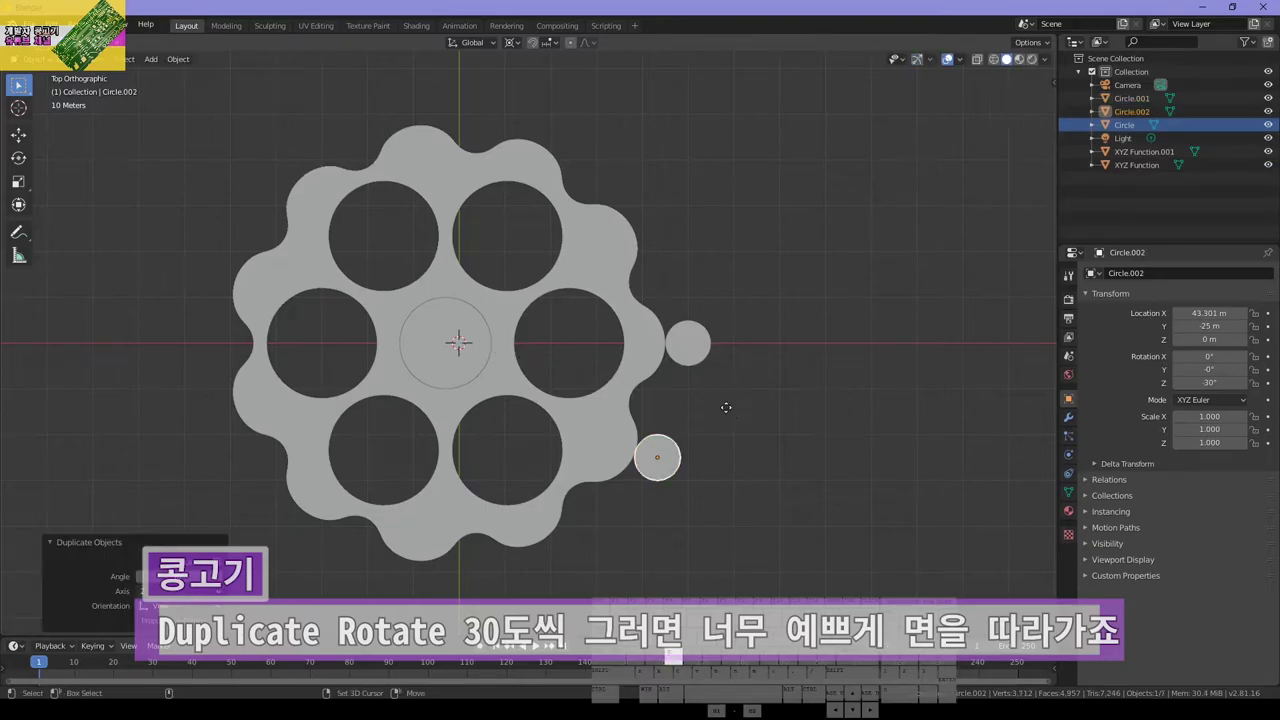
key(shift+r)
key(shift+r)
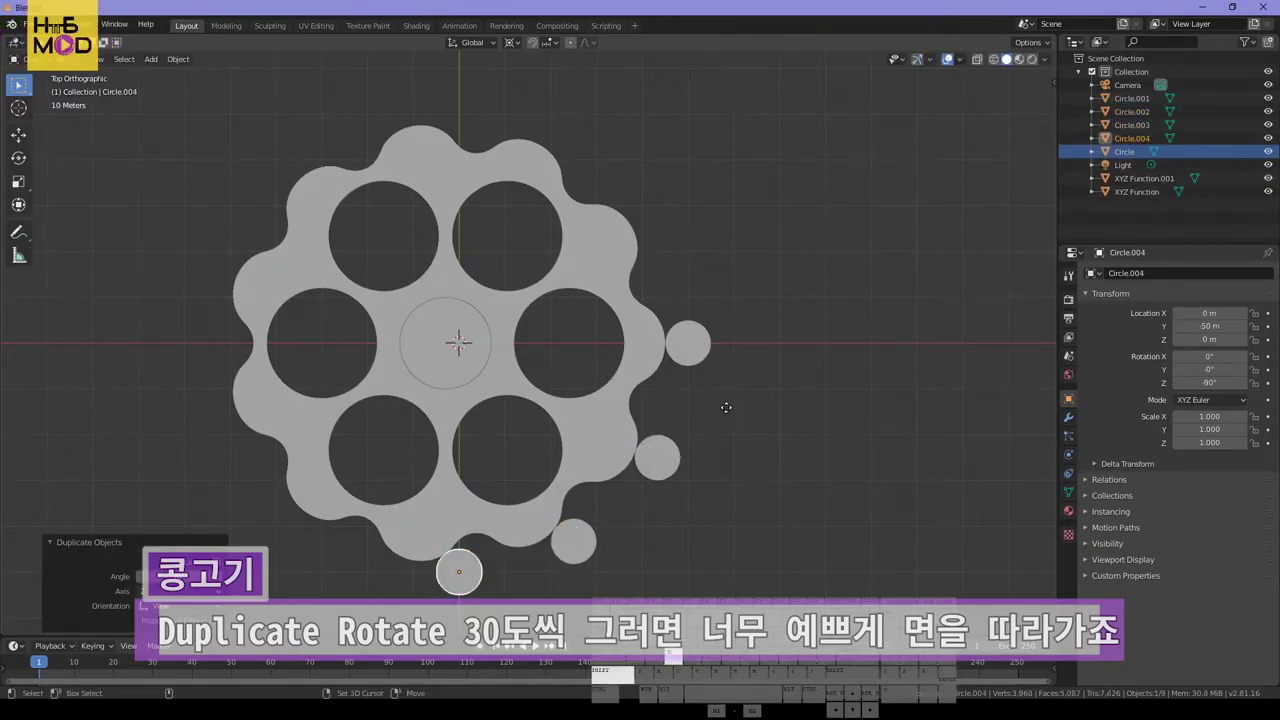
key(shift+r)
key(shift+r)
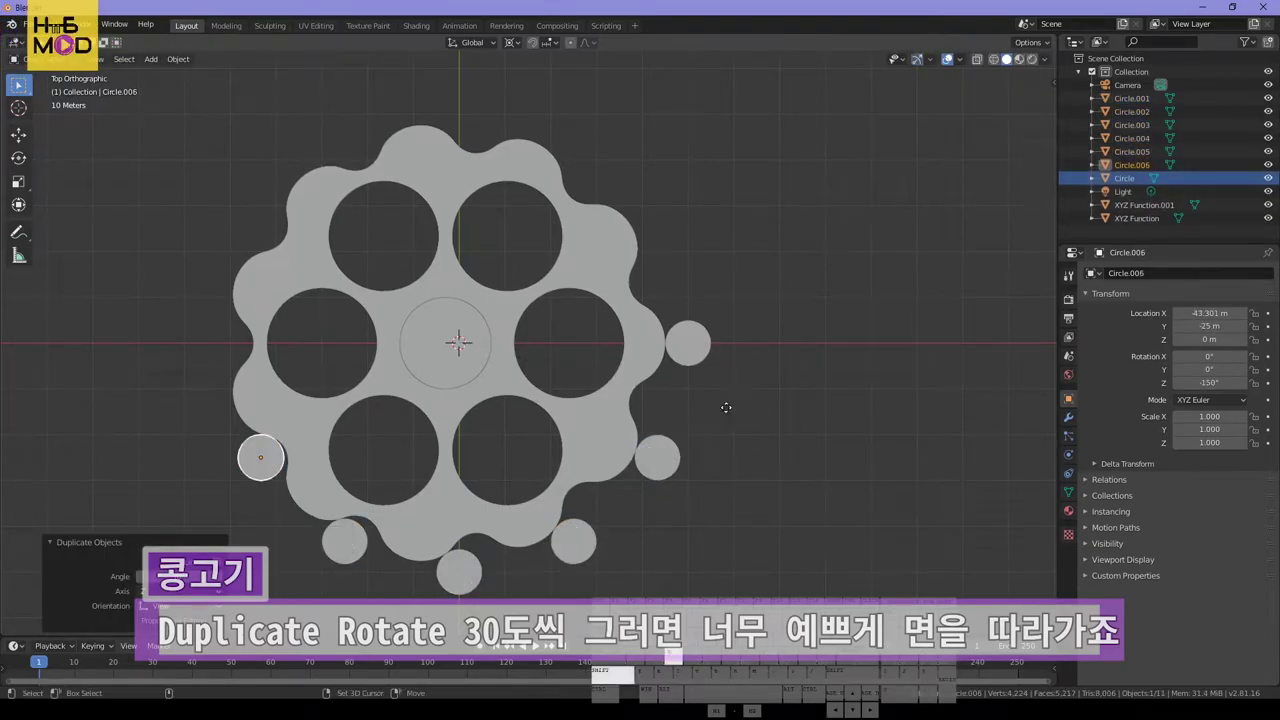
key(shift+r)
key(shift+r)
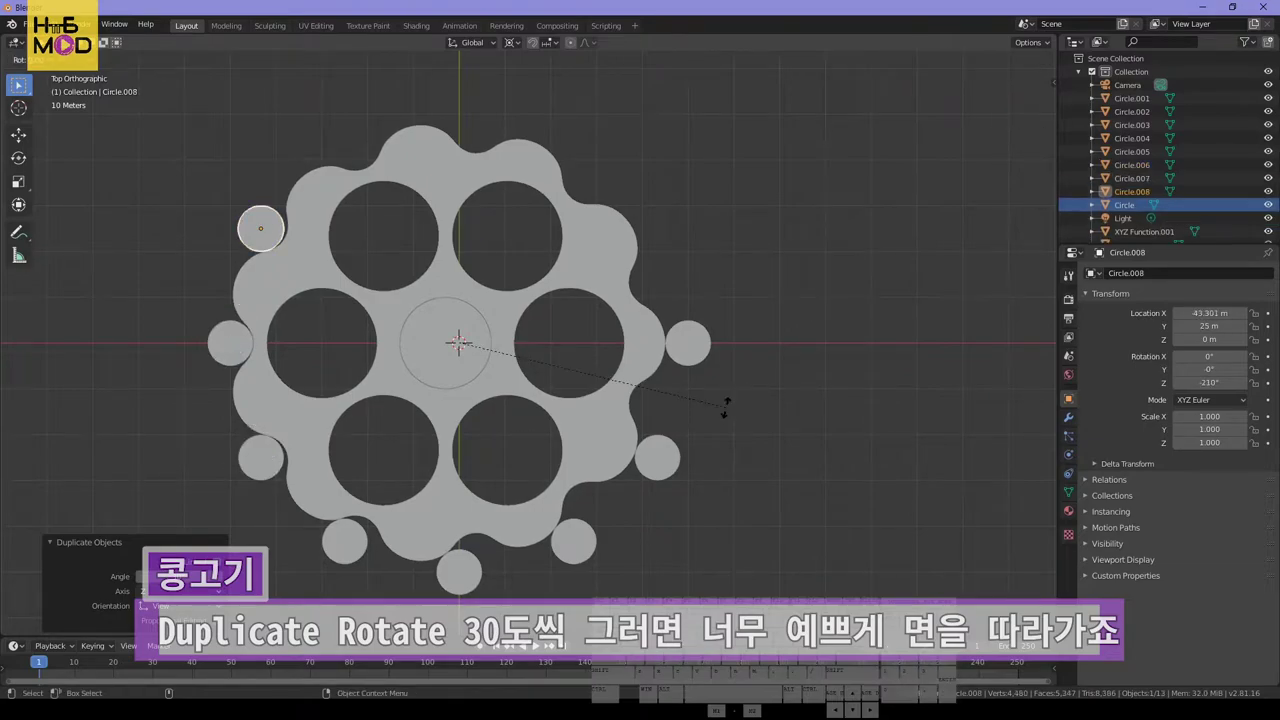
key(shift+r)
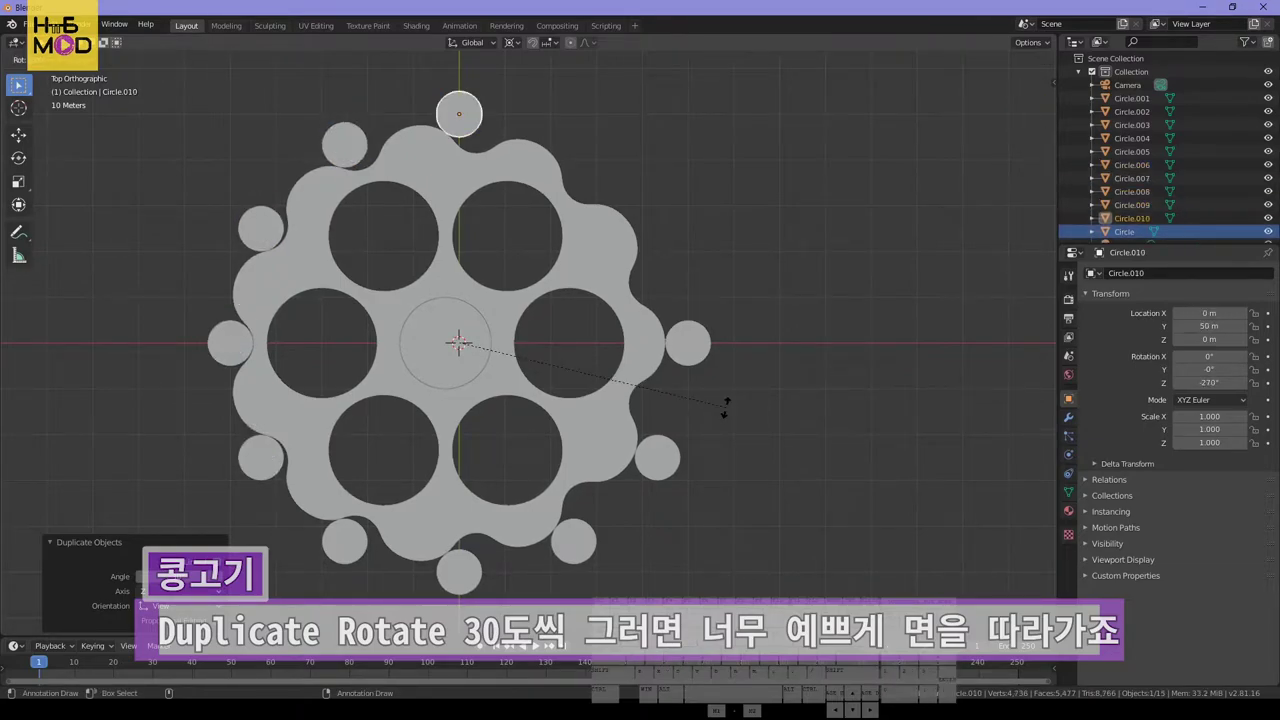
key(shift+r)
key(shift+r)
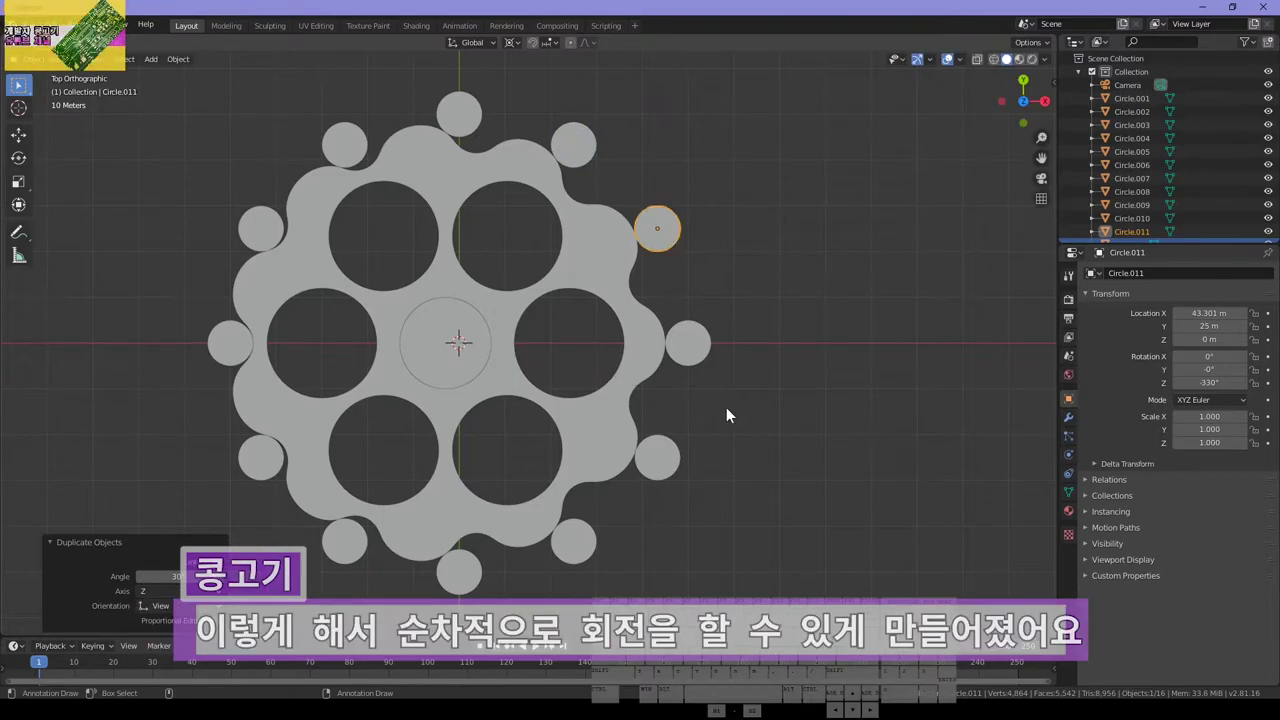
click(755, 203)
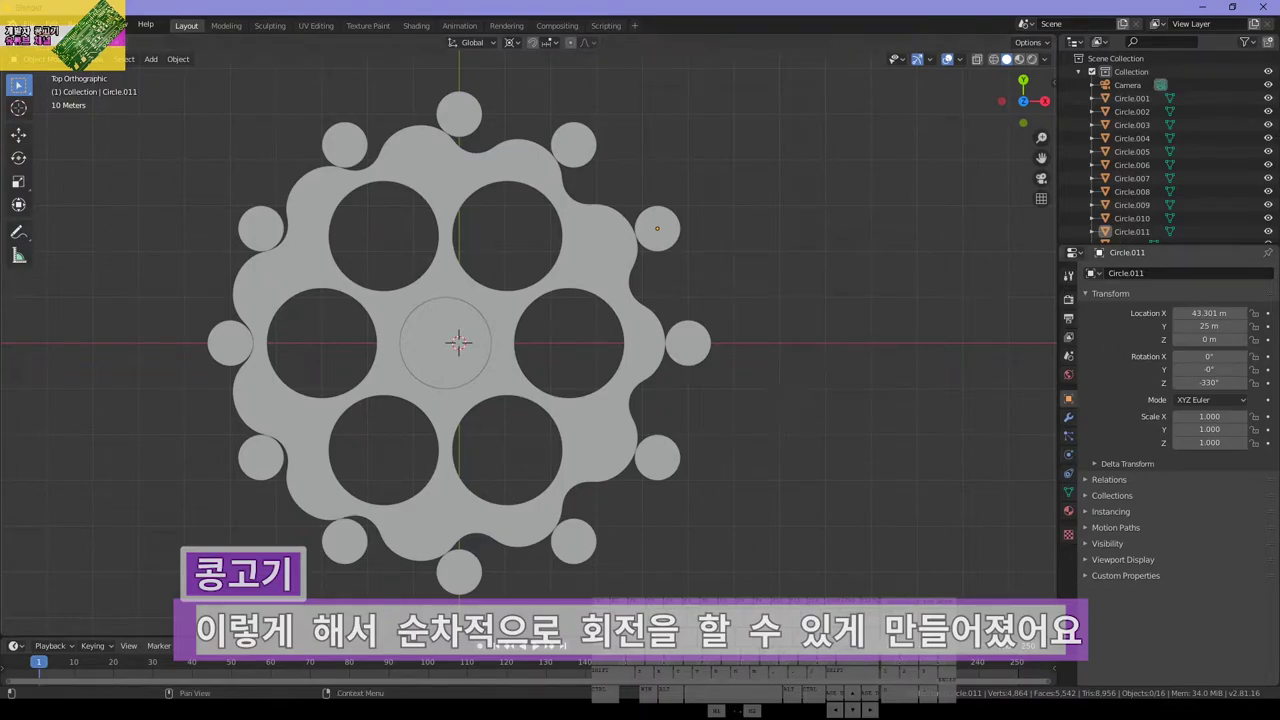
Add a 64-vertex mesh circle of 5 m radius at the origin and scale it up until it encloses all pillars
key(shift+a)
mouse_move(702, 343)
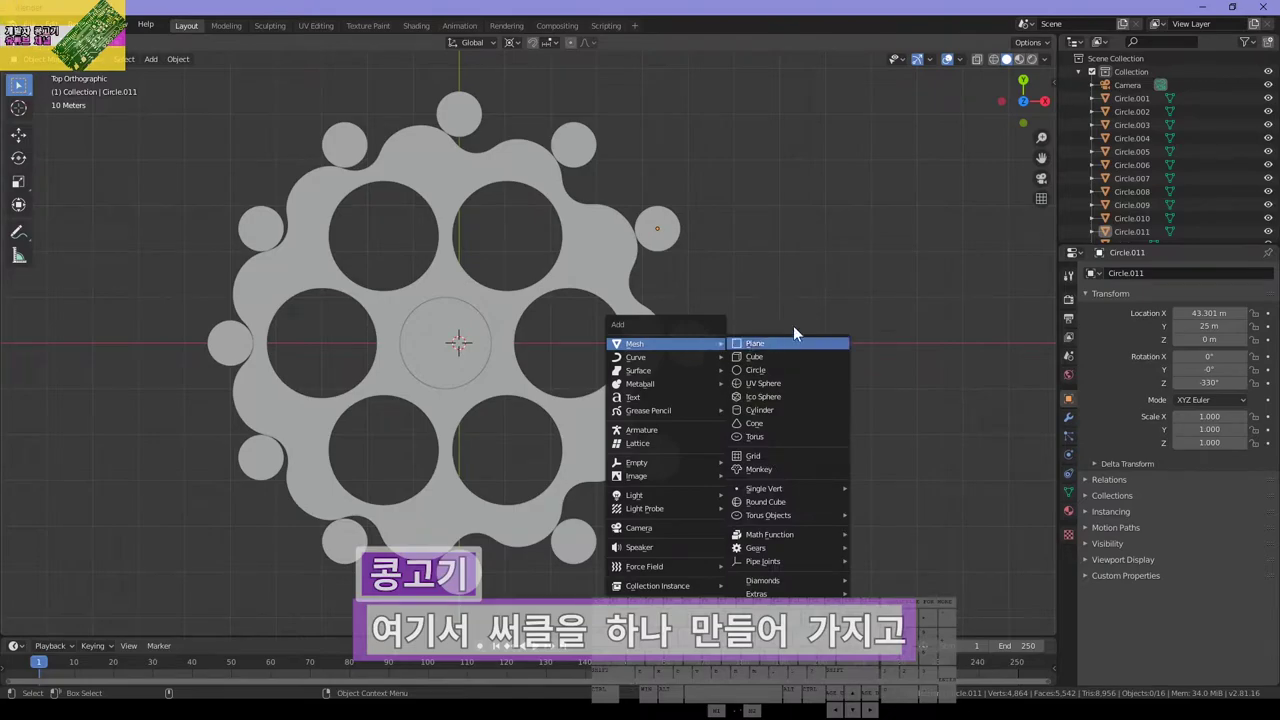
click(796, 375)
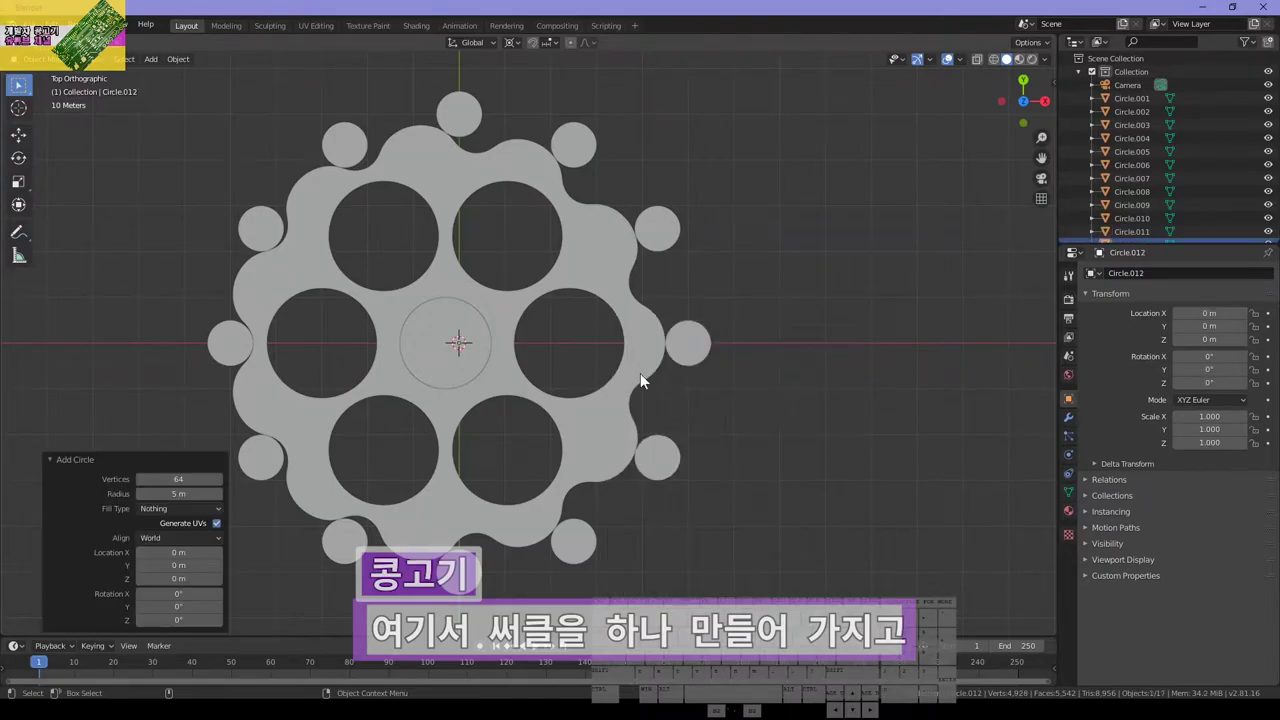
key(s)
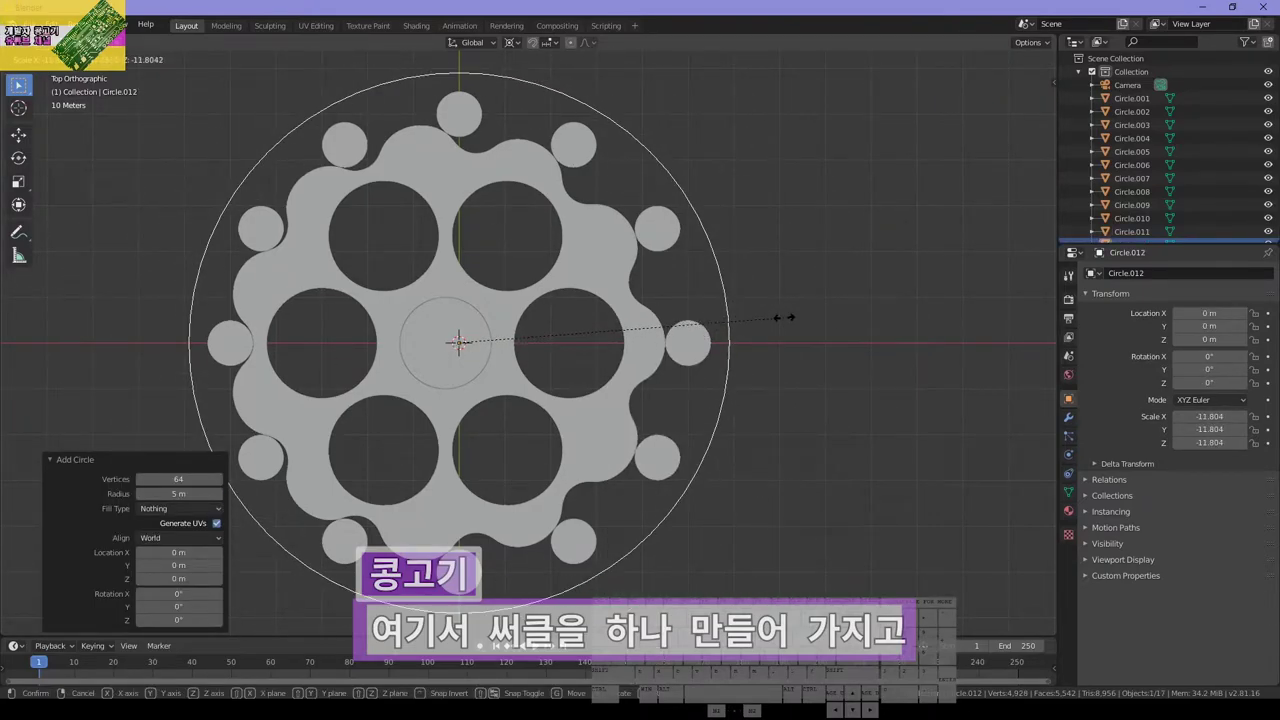
click(784, 321)
Set the new circle's resize factors to 11.5 on X, Y and Z and deselect it
click(180, 564)
text(11)
key(Return)
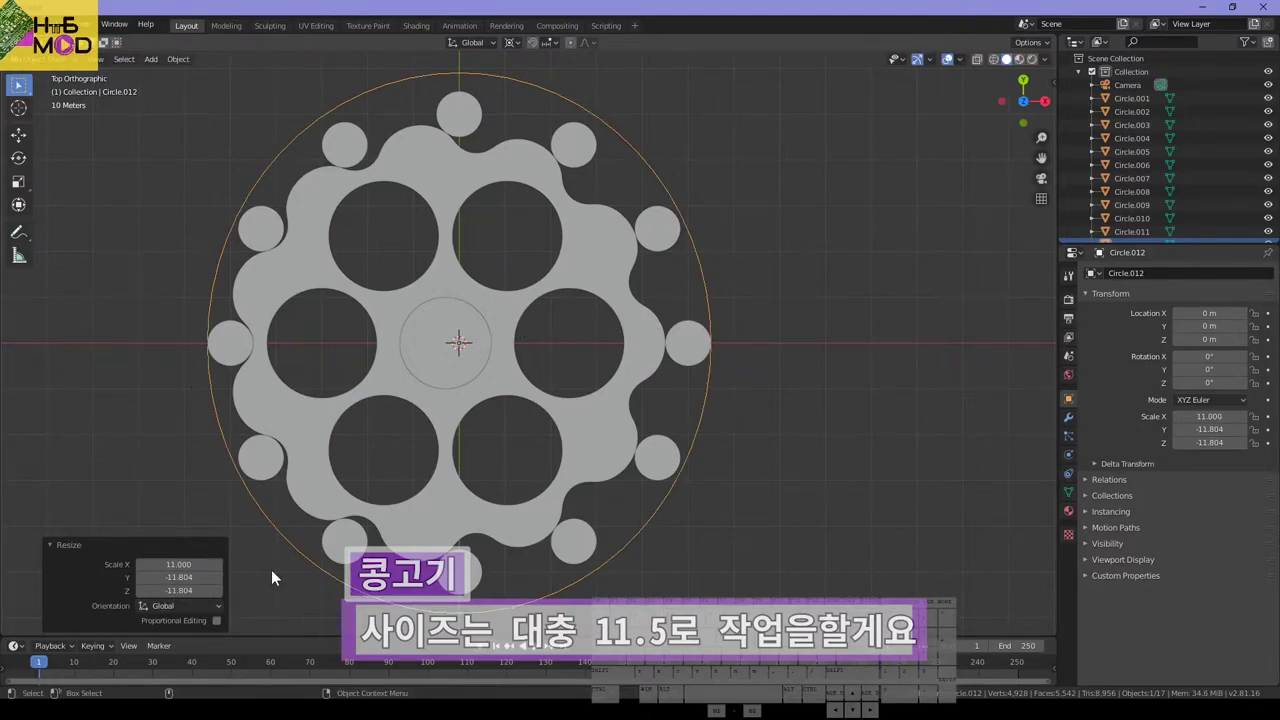
click(160, 566)
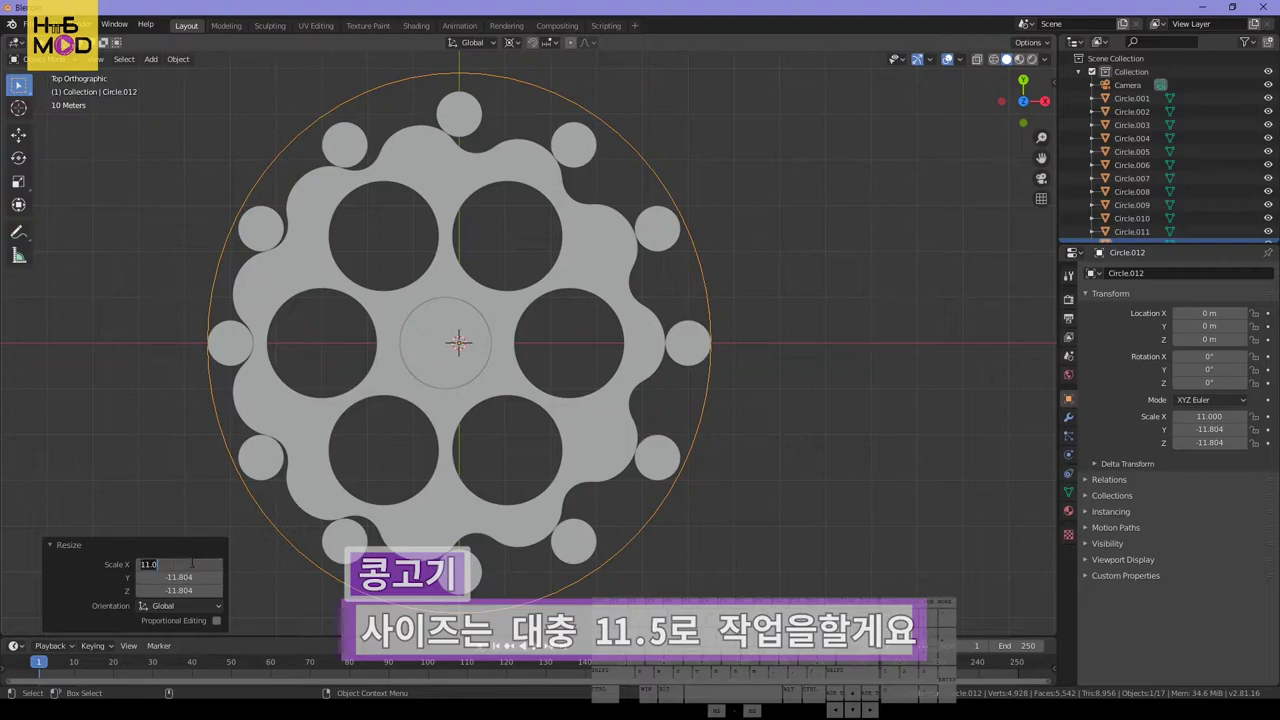
text(5)
key(Tab)
text(11.5)
key(Tab)
text(1)
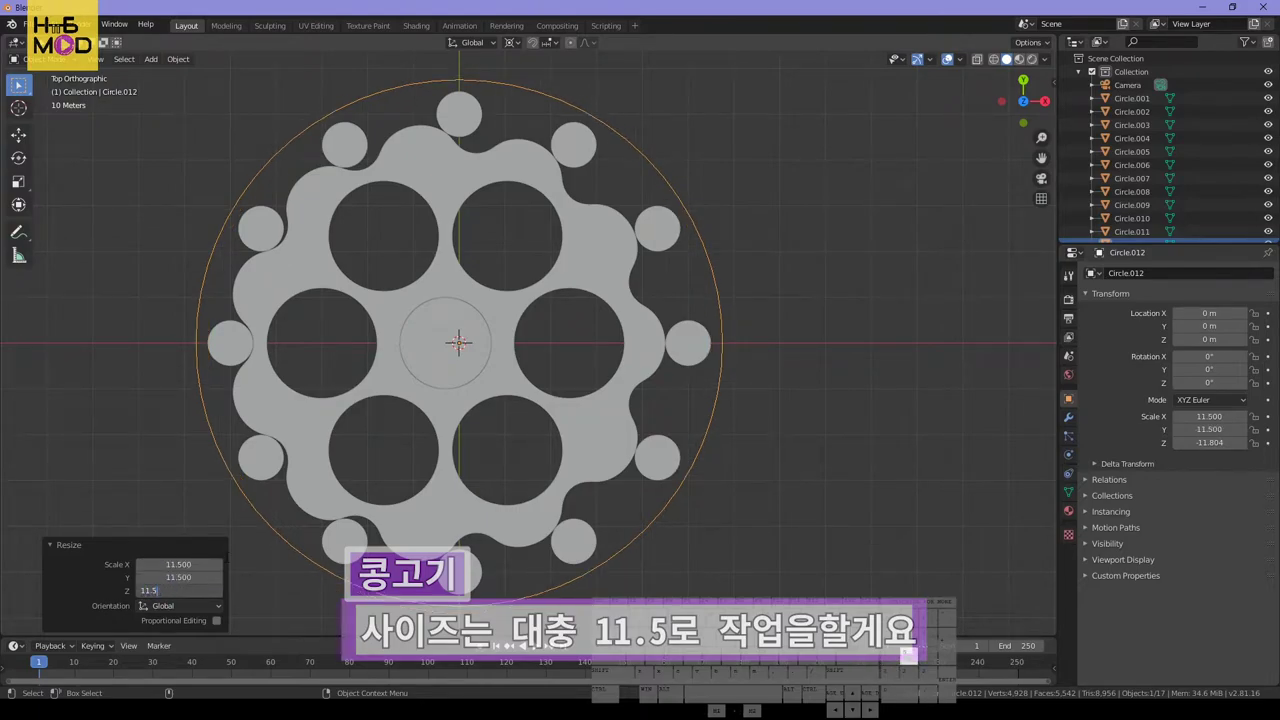
click(685, 442)
Select the outer circle and all twelve pillars, ending with the one on the X axis, and parent them to it as Object
middle_drag(685, 442, 648, 411)
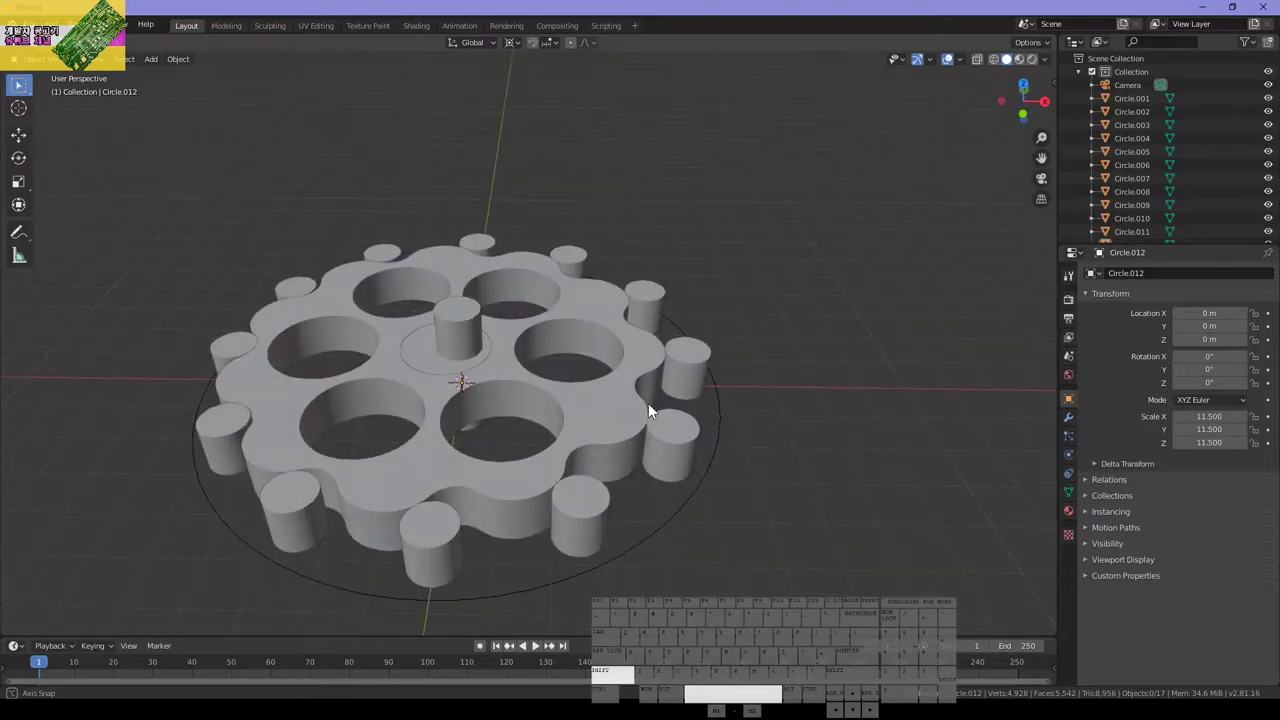
click(660, 475)
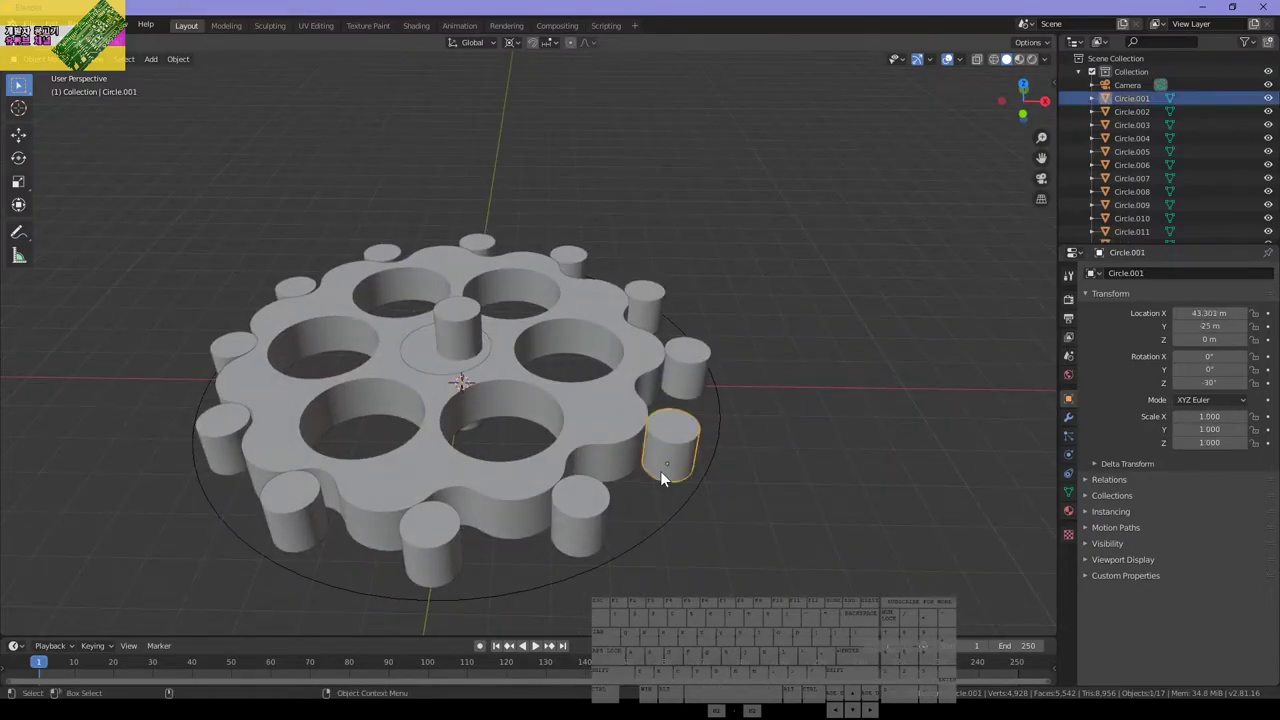
shift+click(678, 512)
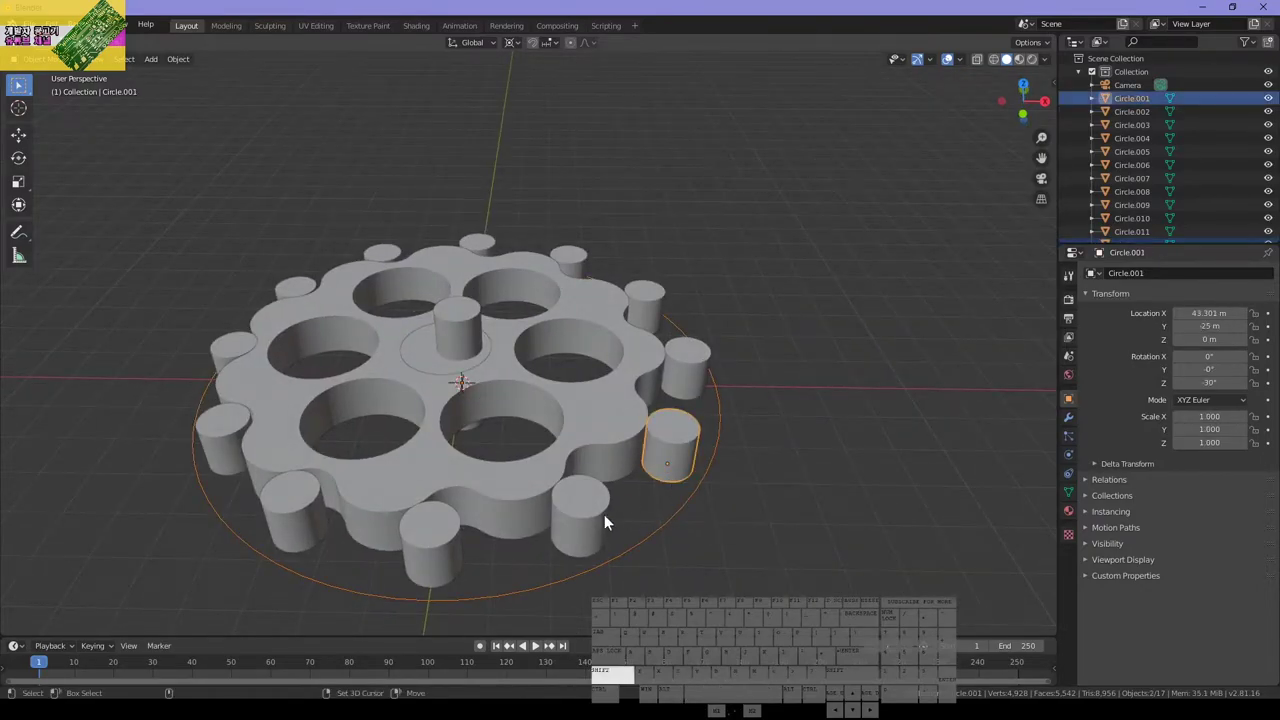
shift+click(578, 518)
shift+click(428, 535)
shift+click(292, 505)
shift+click(210, 460)
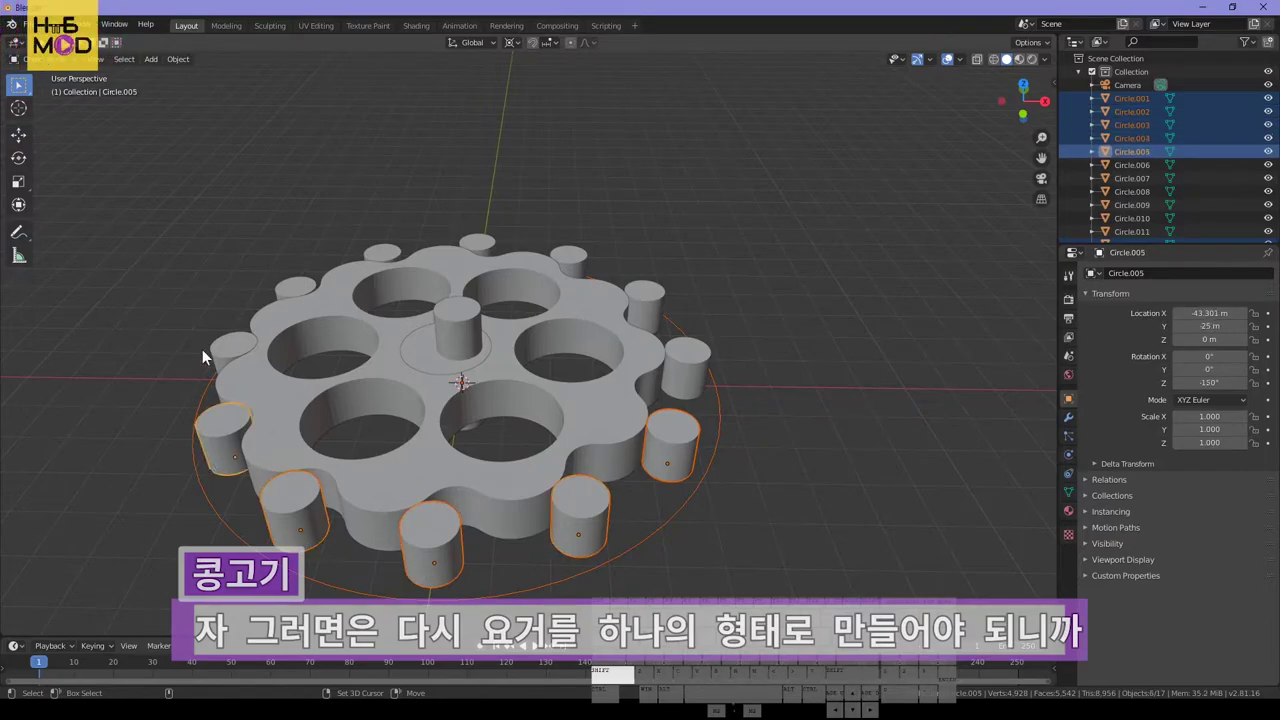
shift+click(217, 343)
shift+click(293, 280)
shift+click(398, 253)
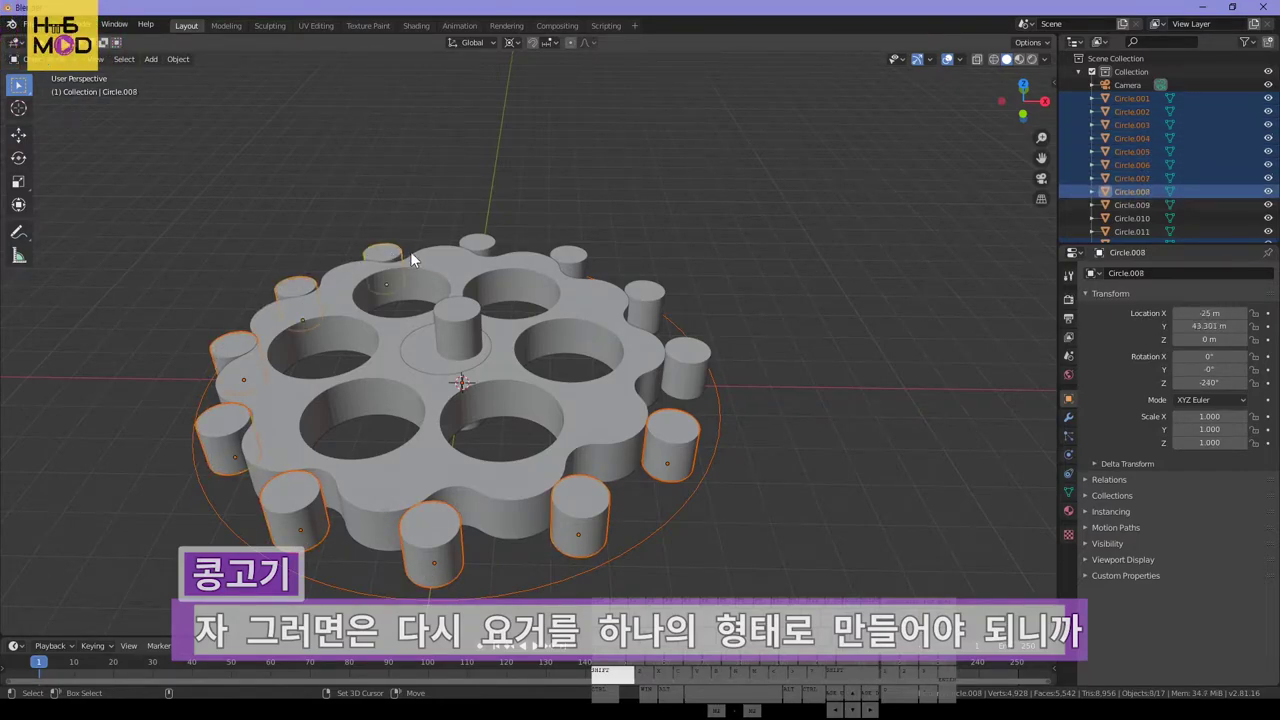
shift+click(476, 245)
shift+click(569, 258)
shift+click(643, 300)
shift+click(682, 365)
key(ctrl+p)
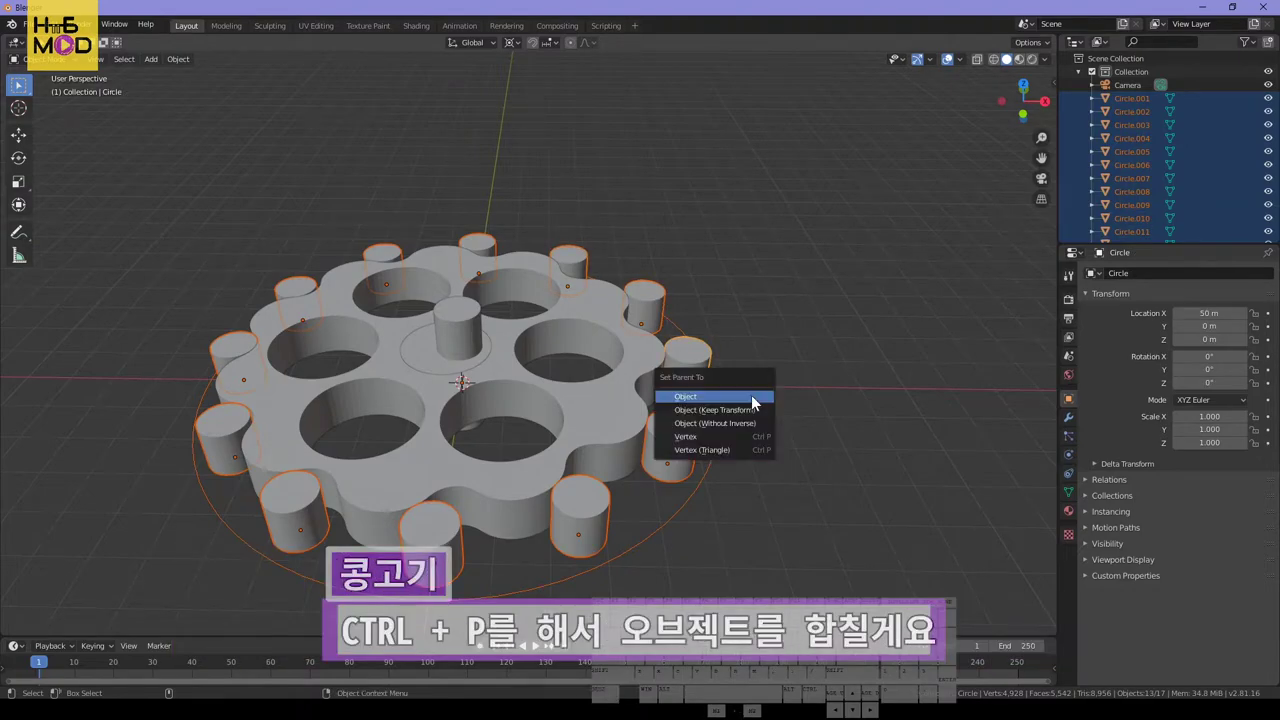
click(751, 397)
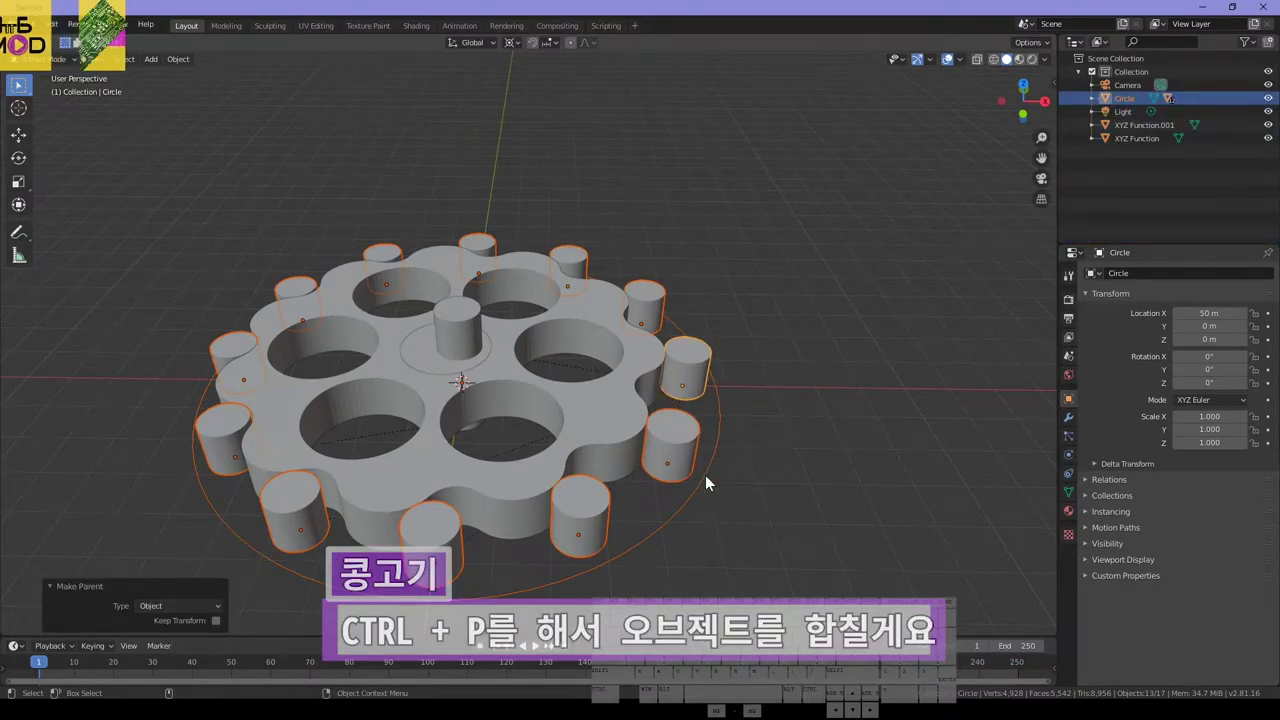
Open the pillars and outer circle together in Edit Mode, enable X-Ray and box-select their lowest vertices from the front view
key(Tab)
middle_drag(696, 556, 649, 543)
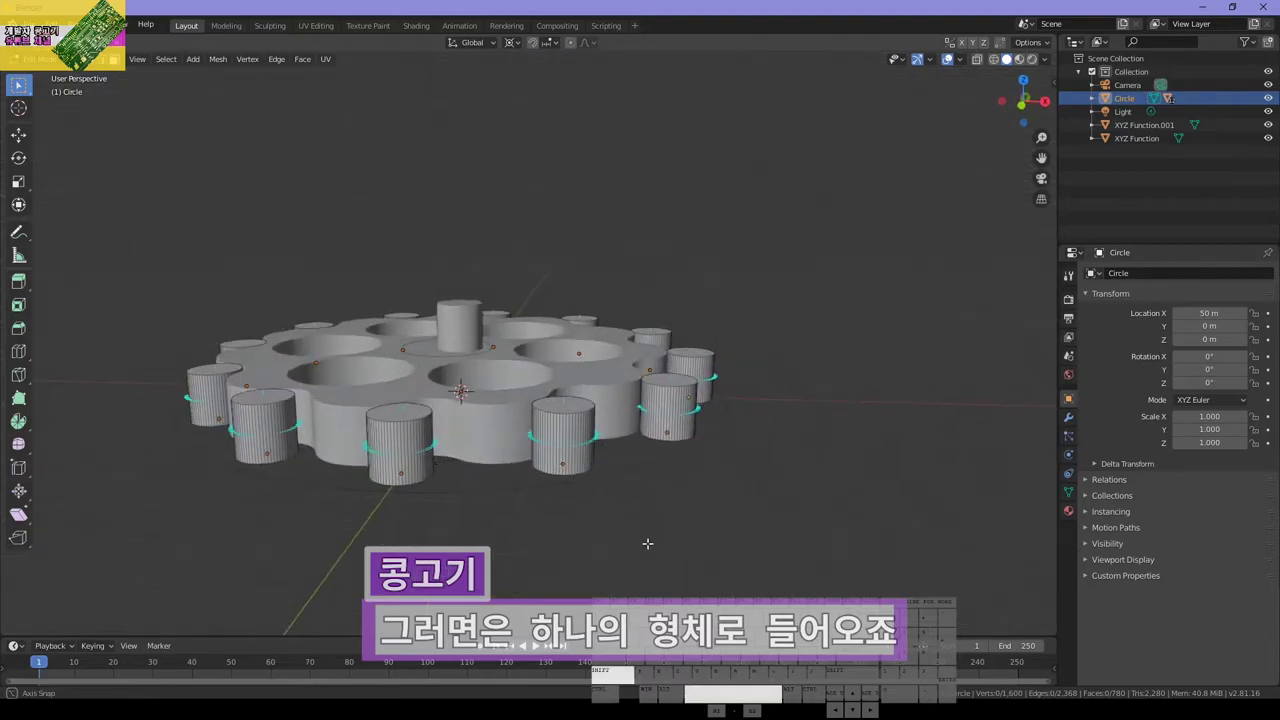
key(KP_1)
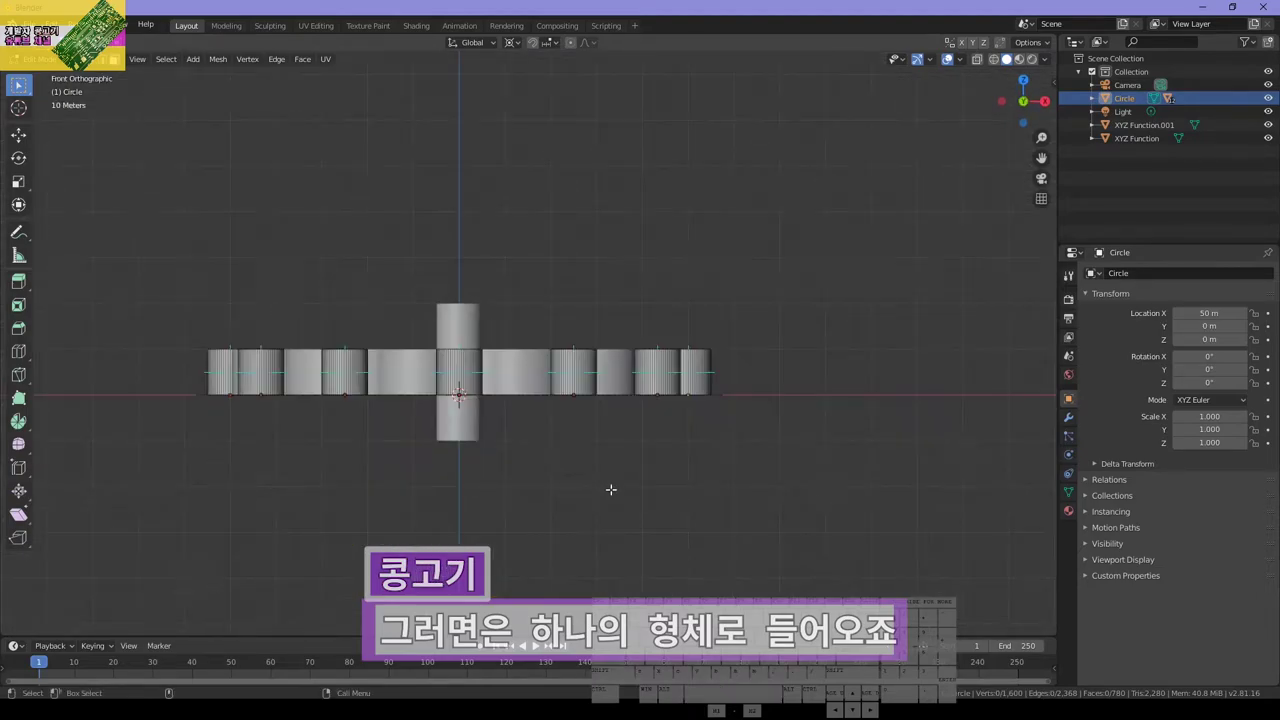
key(alt+z)
drag(179, 382, 780, 424)
drag(171, 384, 815, 436)
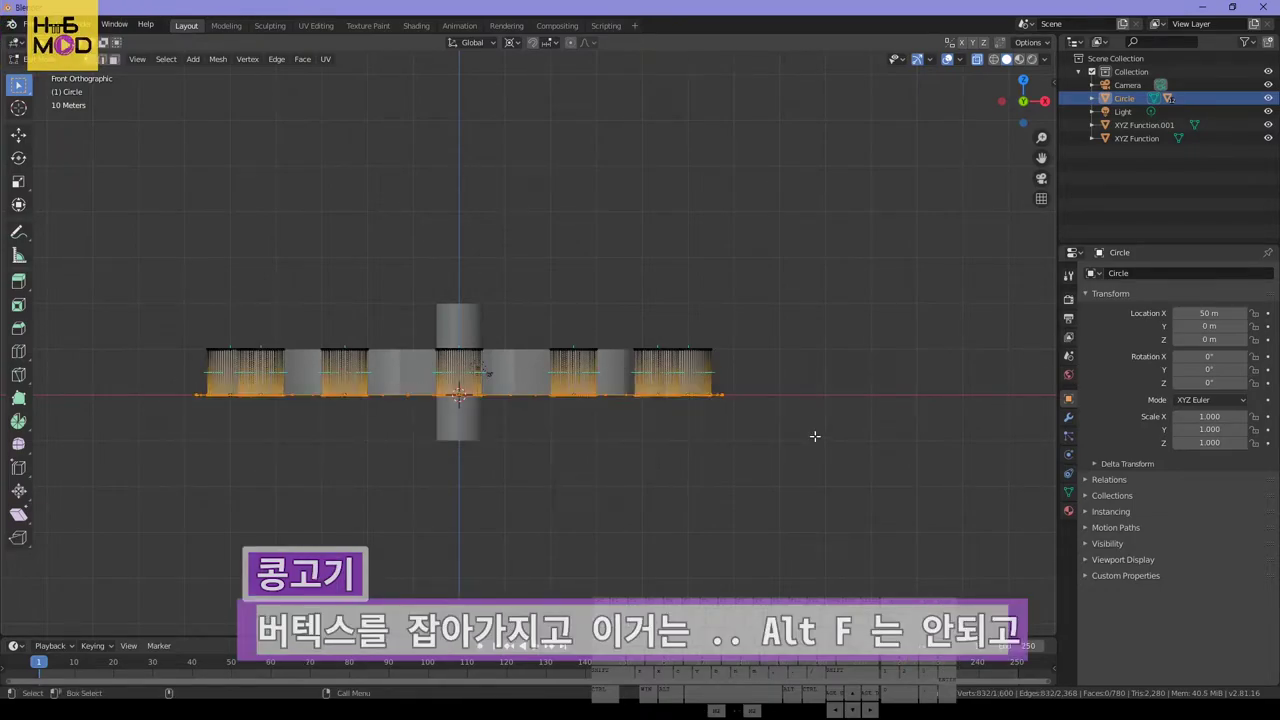
Try to fill the area between the outer circle and the pillar bases with Fill, and undo it
middle_drag(691, 442, 579, 392)
key(alt+f)
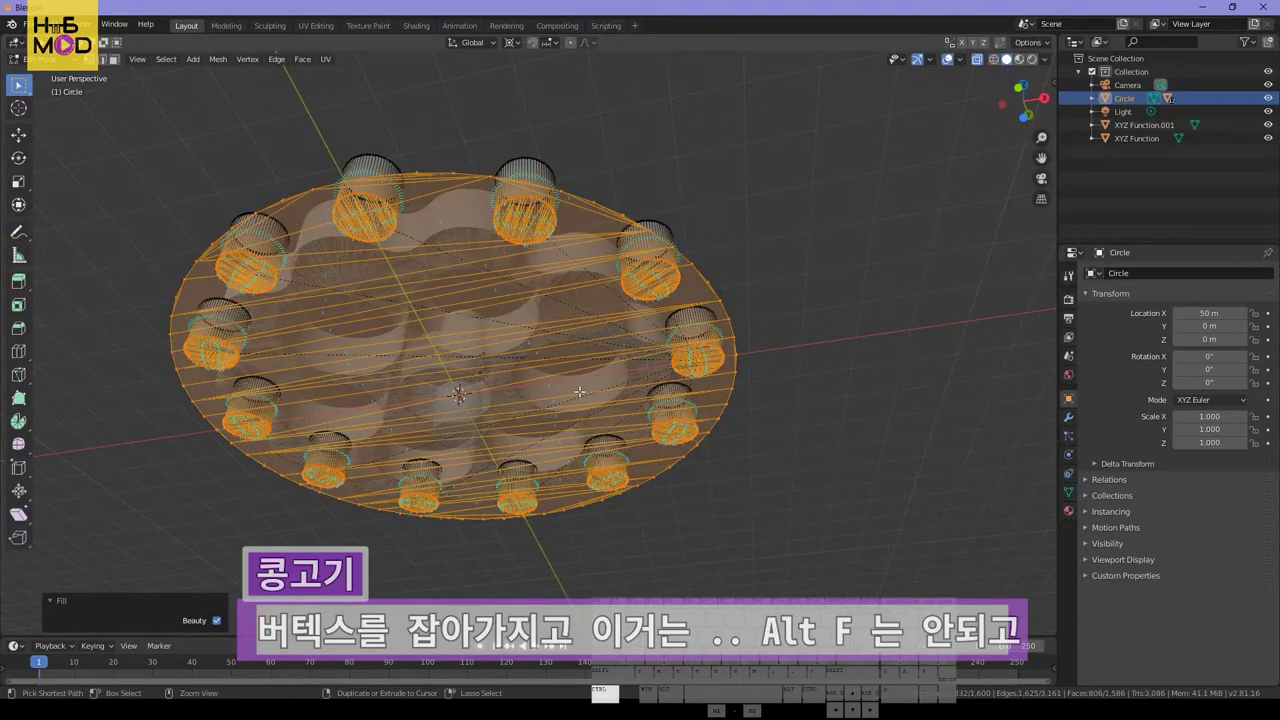
key(ctrl+z)
Try to connect the outer circle and pillar bases with Bridge Edge Loops, and deselect the mesh
key(F3)
text(Flip Normals)
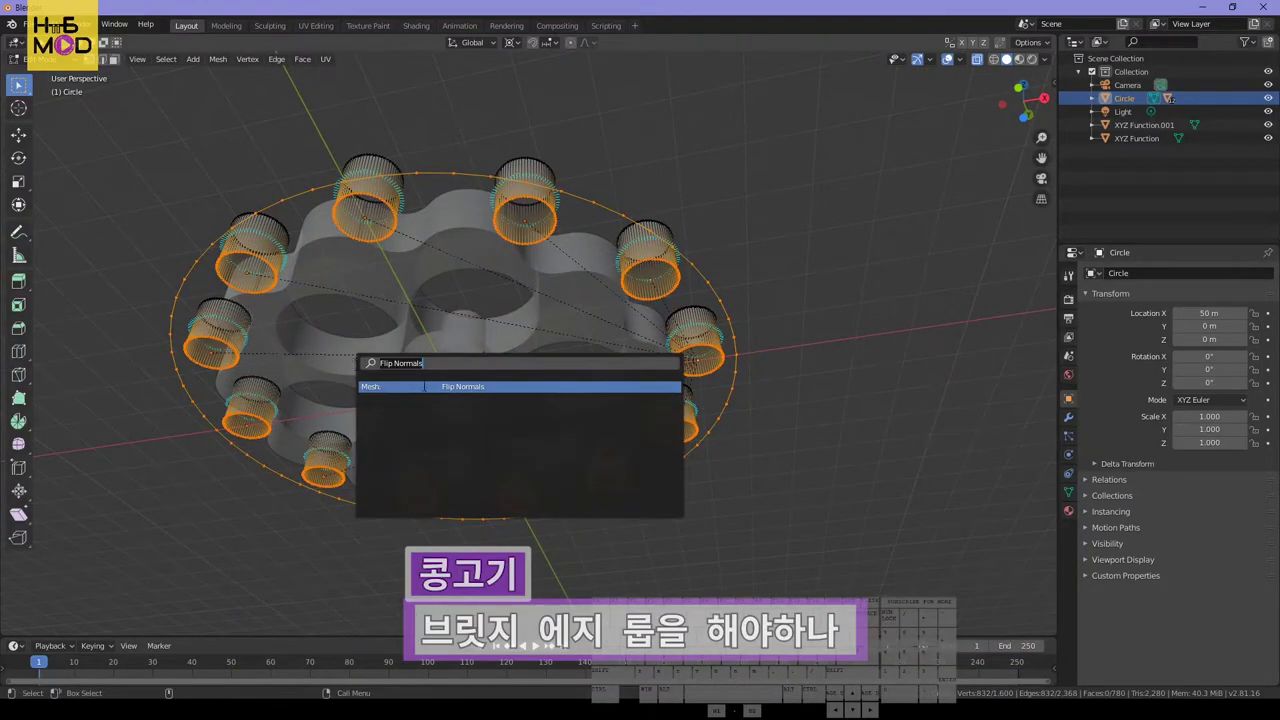
text(bi)
key(BackSpace)
text(ridge)
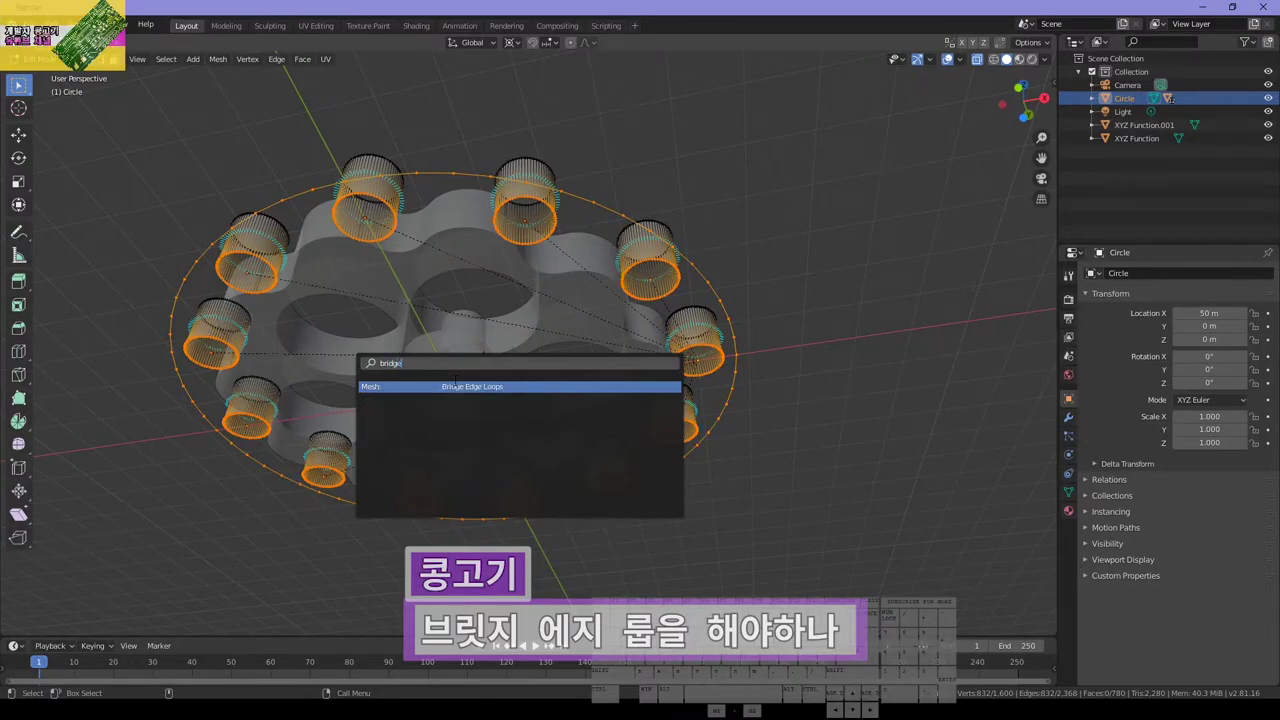
key(Return)
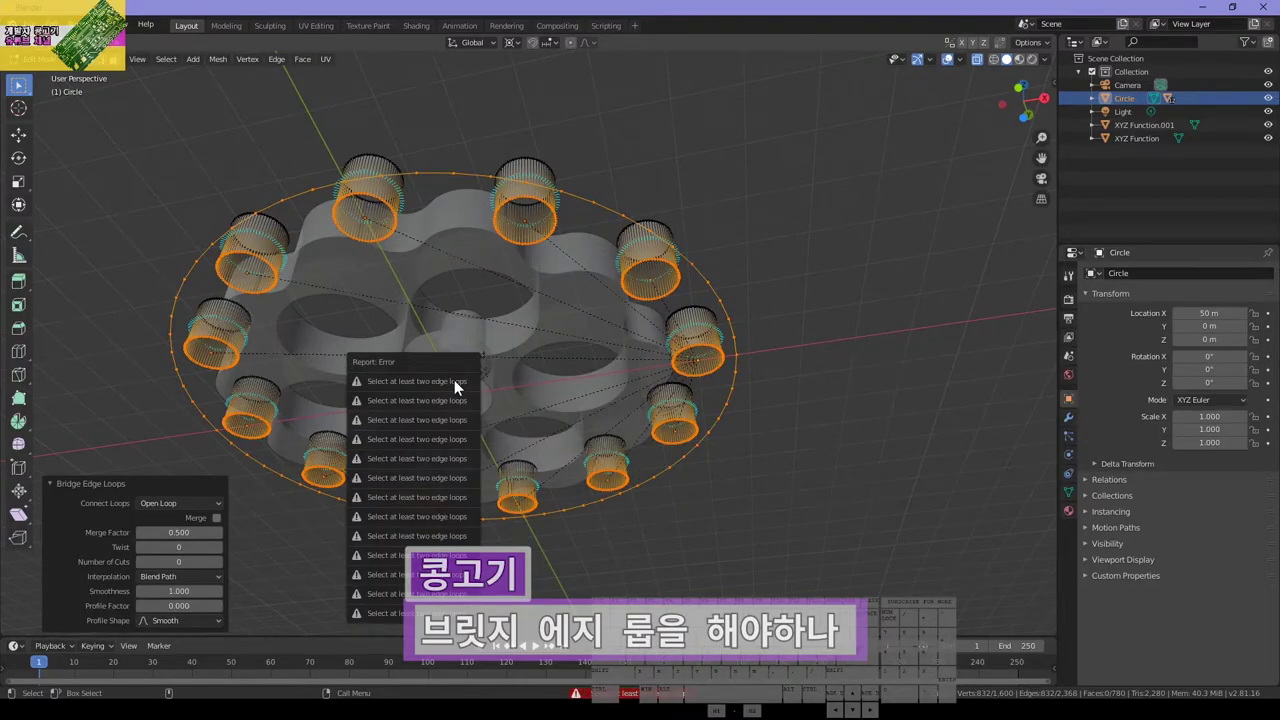
key(alt+a)
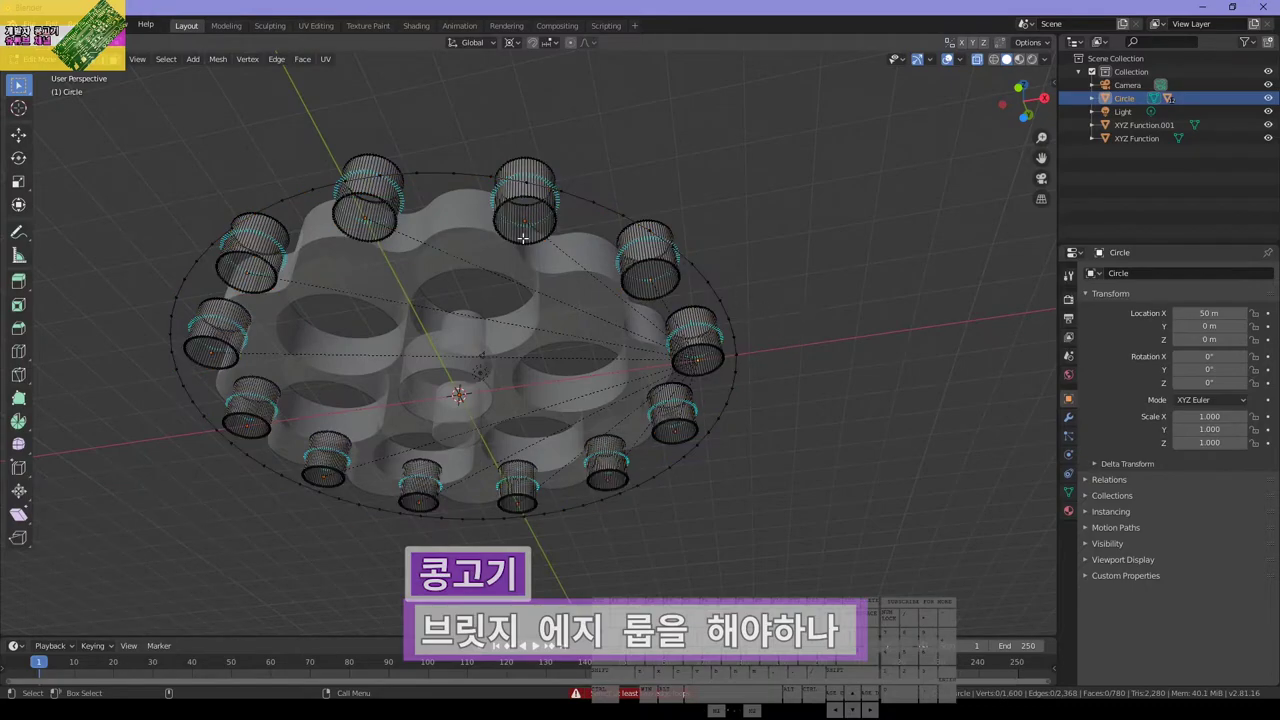
Add a 64-vertex circle of 5 m radius at the origin inside the edited mesh and deselect it
key(a)
middle_drag(567, 244, 607, 145)
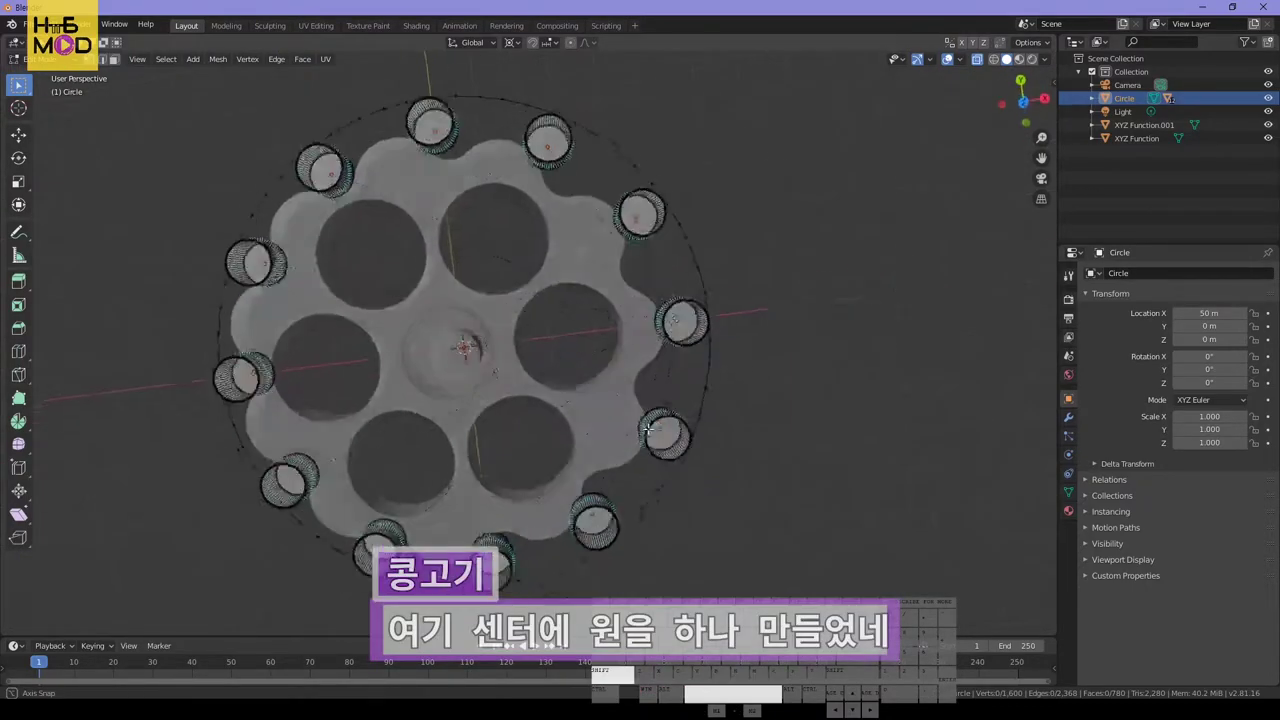
middle_drag(655, 394, 656, 327)
key(shift+a)
click(656, 327)
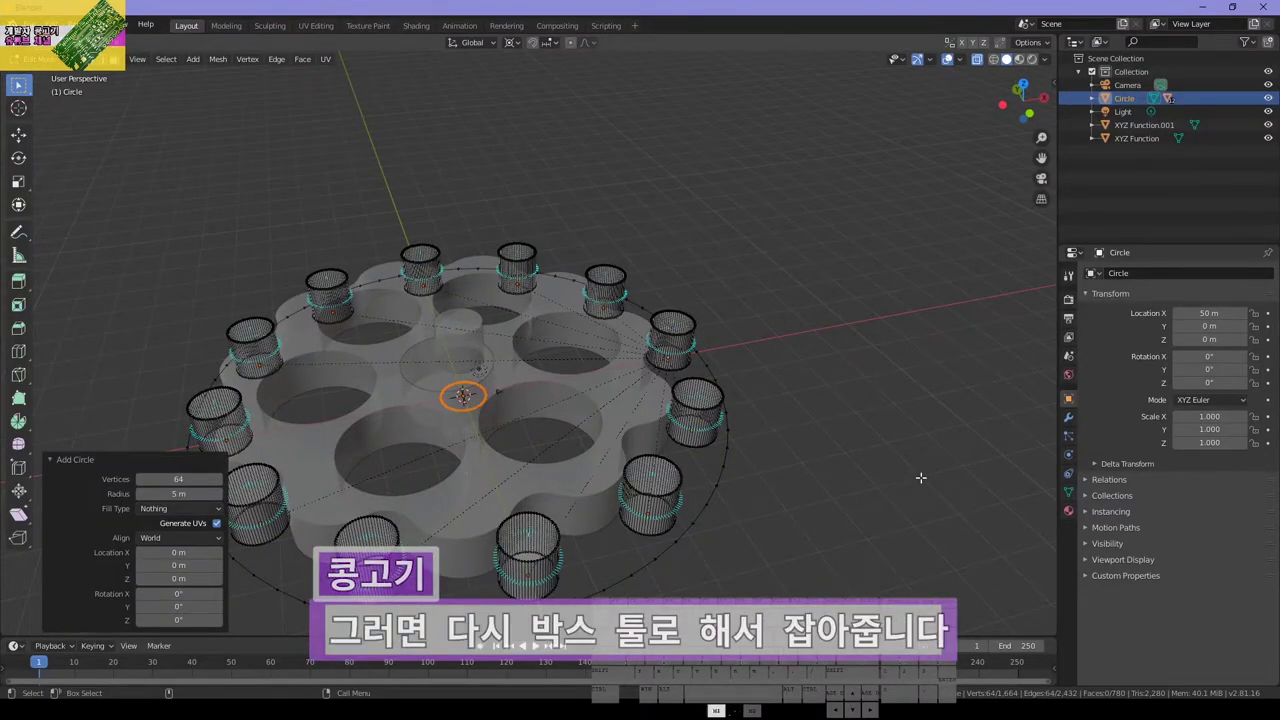
key(alt+a)
Box-select the lowest vertices of the pillars and circles from the front view and fill them with faces
key(KP_1)
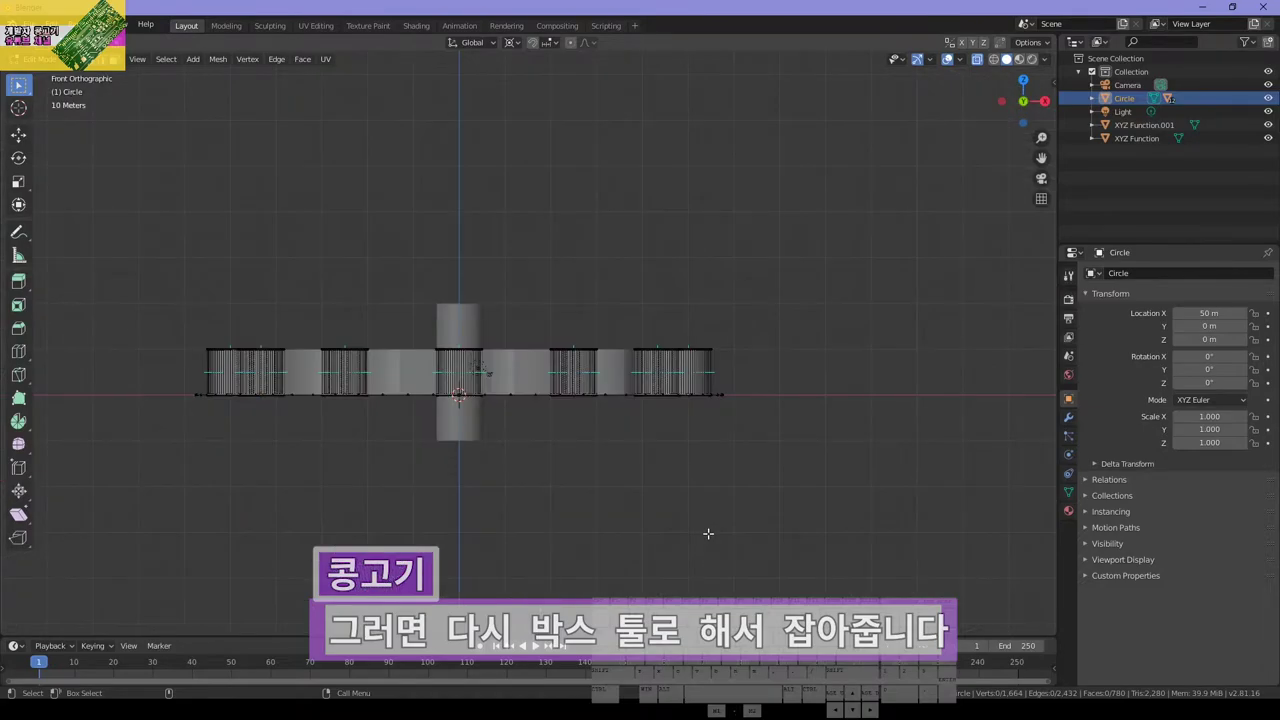
drag(160, 382, 754, 424)
key(alt+f)
middle_drag(774, 423, 599, 494)
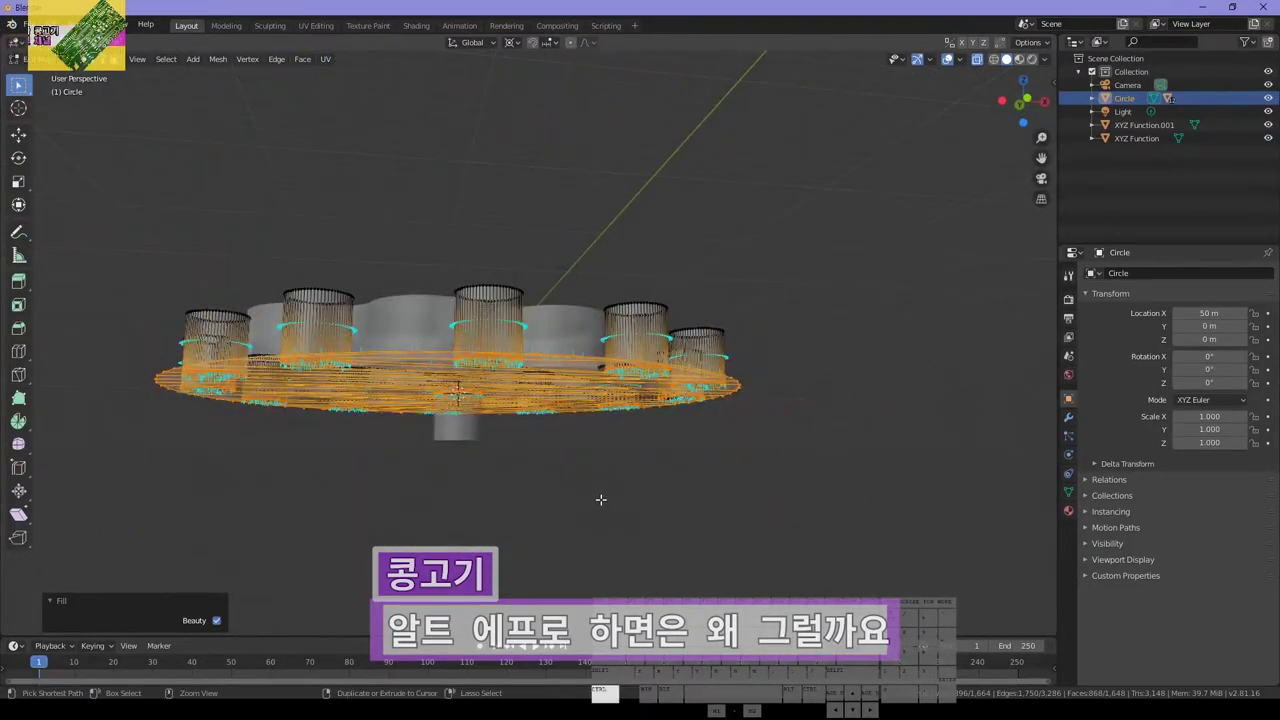
Undo the base fill, try Bridge Edge Loops on the selected pillar bases and circles, and undo the bridge
key(ctrl+z)
key(F3)
key(Return)
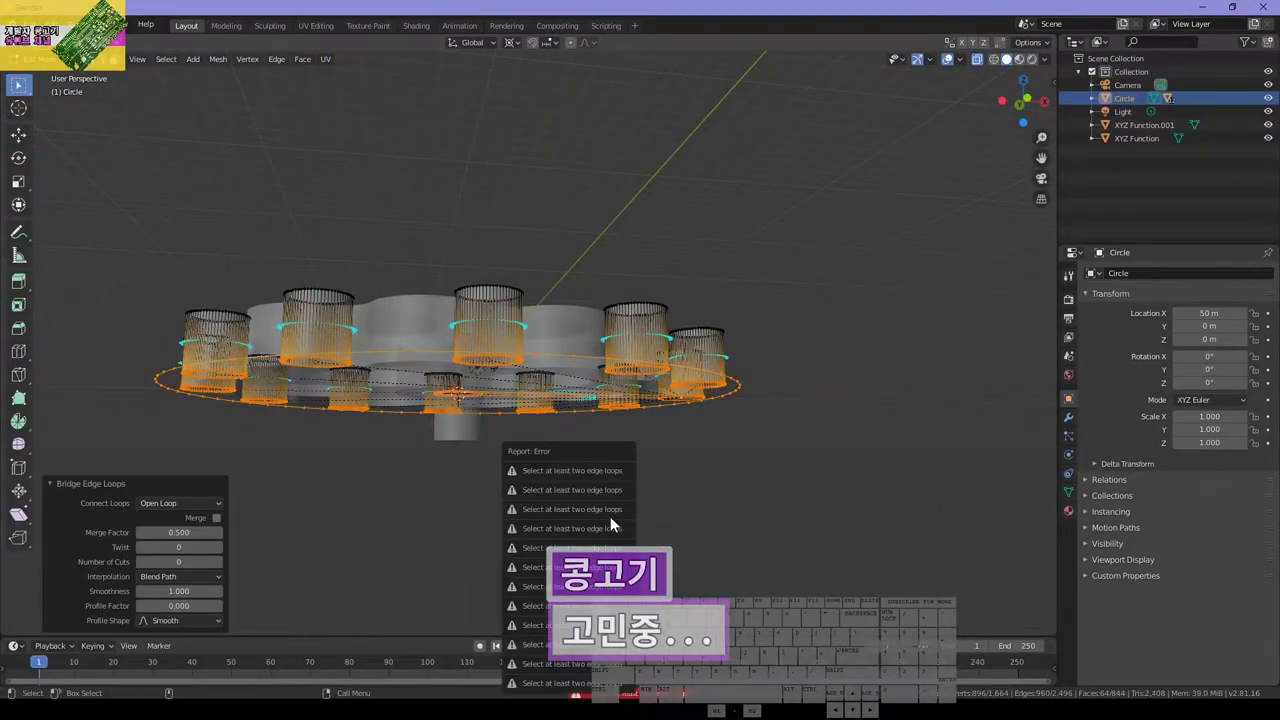
click(700, 457)
middle_drag(663, 450, 677, 385)
key(ctrl+z)
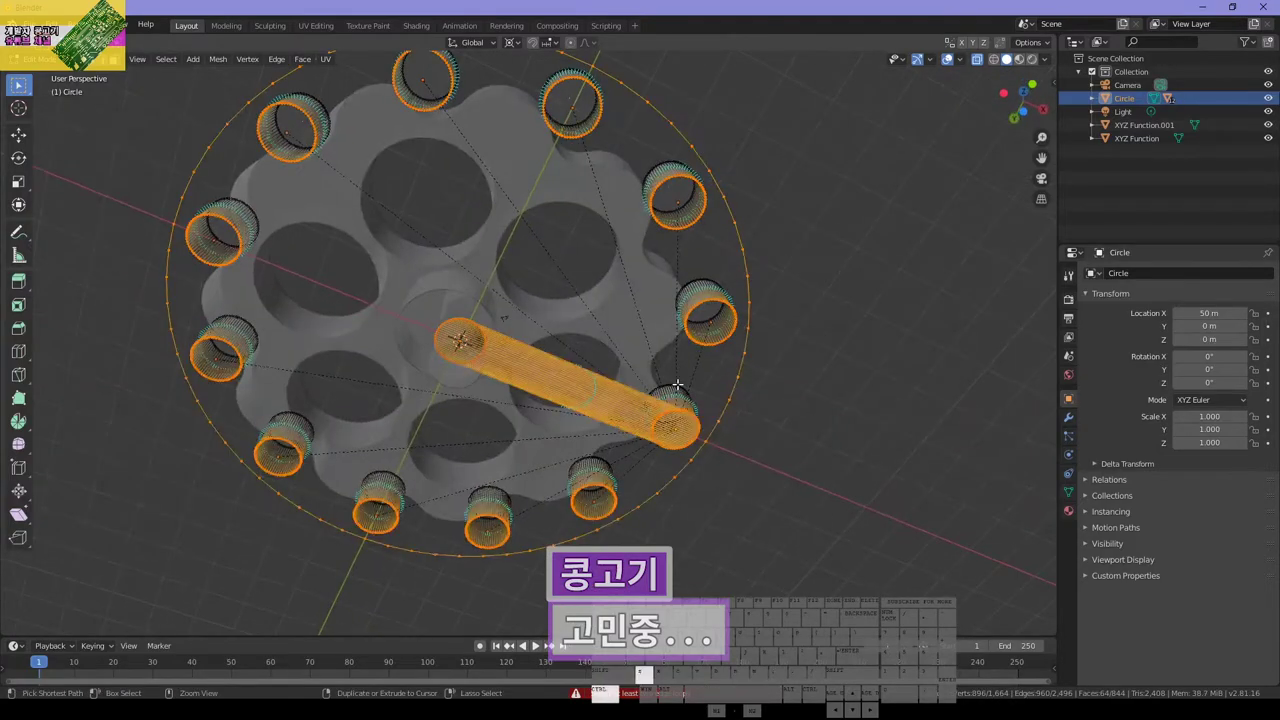
key(ctrl+z)
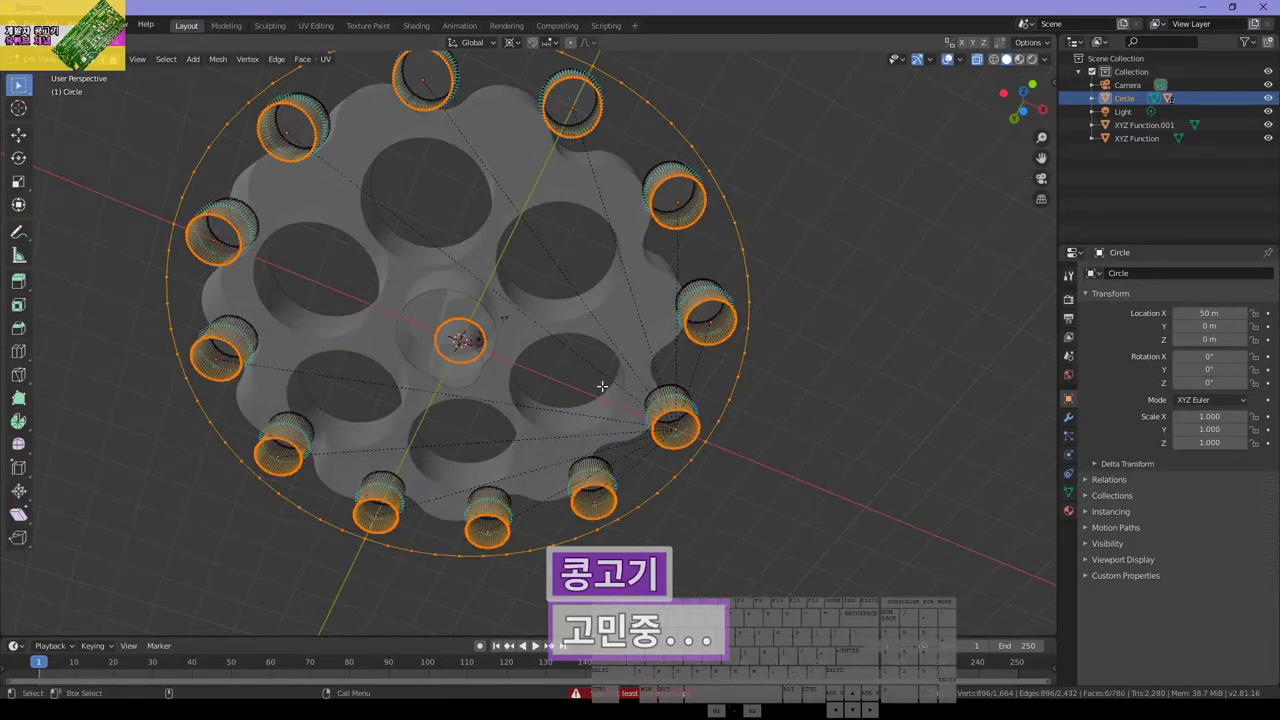
Try to fill the selected base outlines with Fill, toggling its Beauty option, and undo each attempt
key(alt+f)
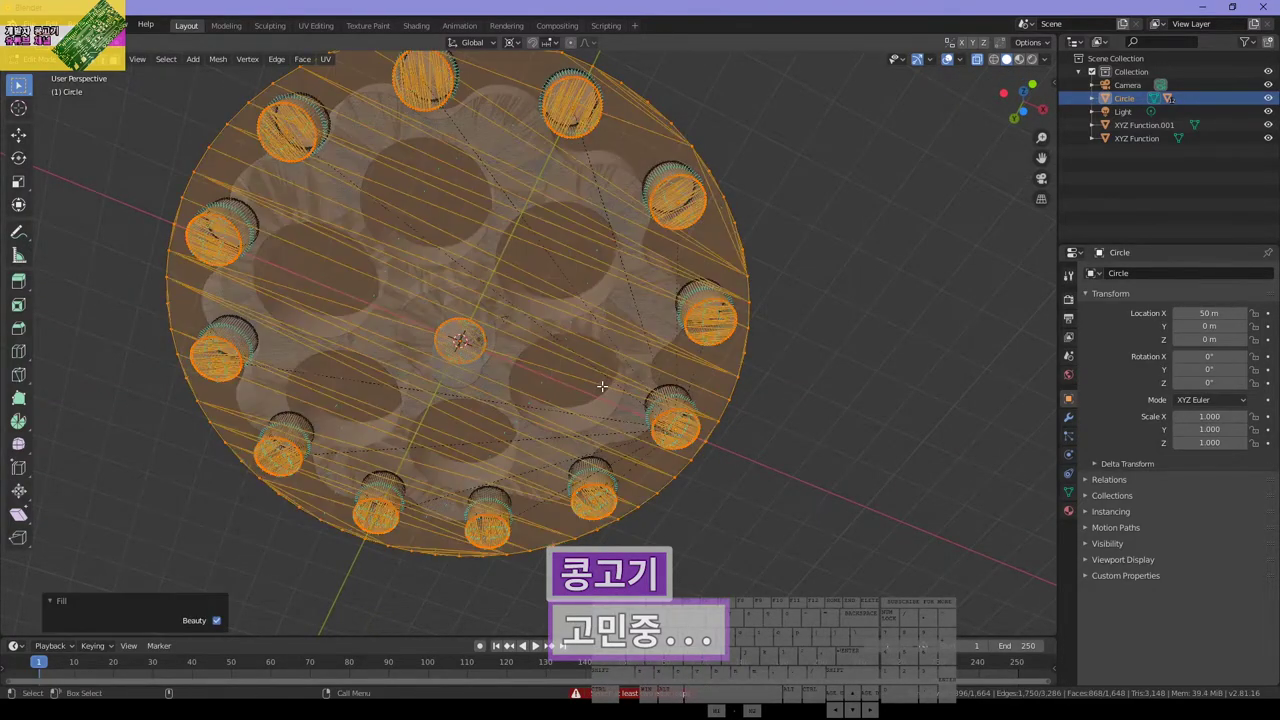
click(216, 621)
click(216, 621)
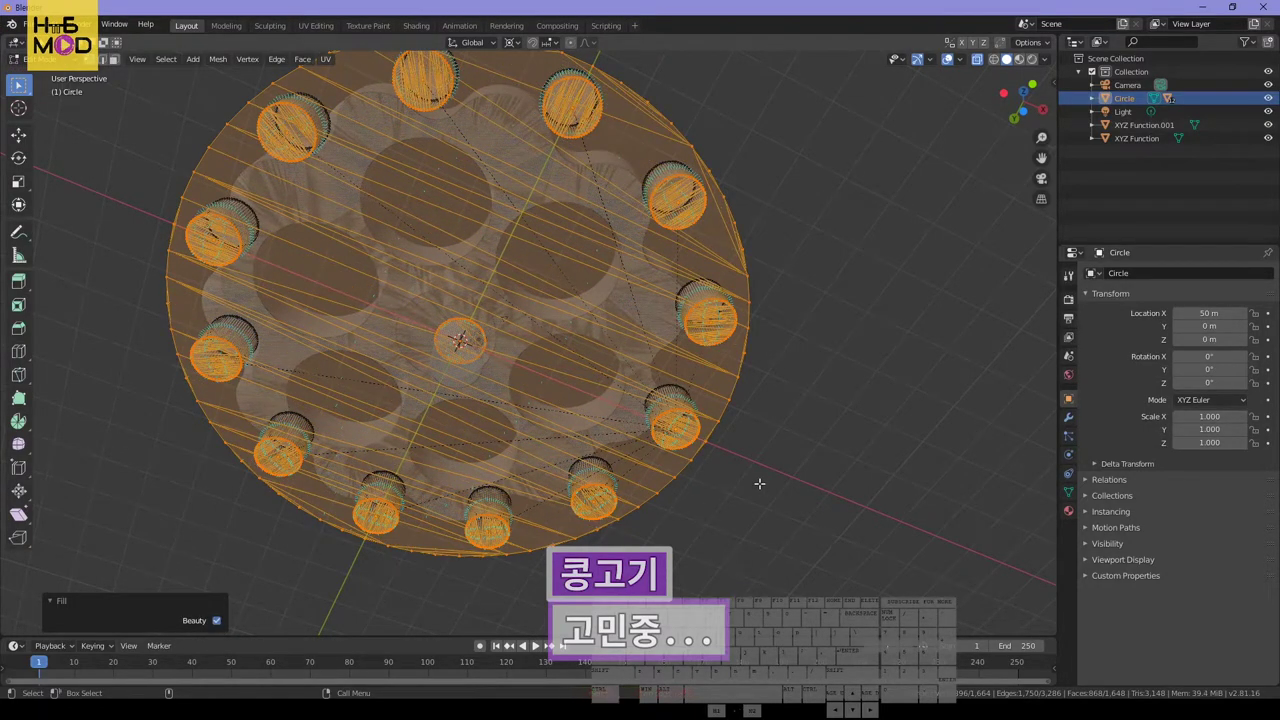
key(ctrl+z)
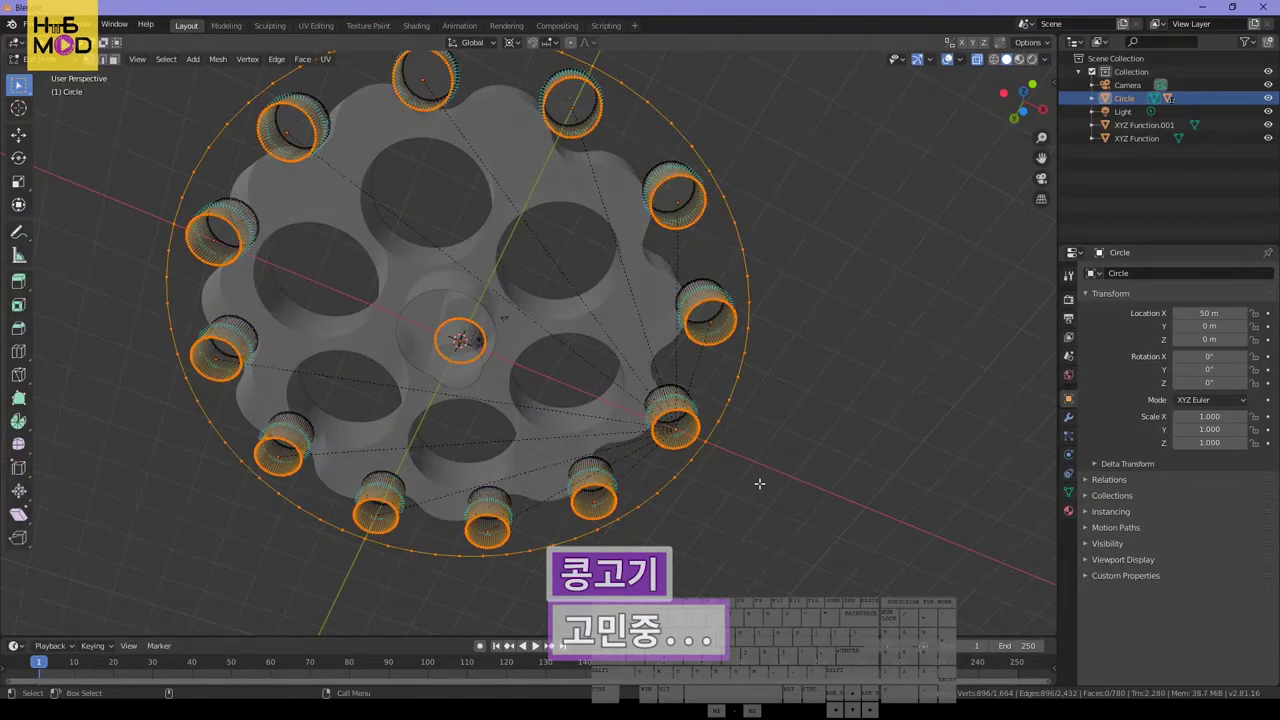
middle_drag(522, 336, 550, 384)
key(alt+f)
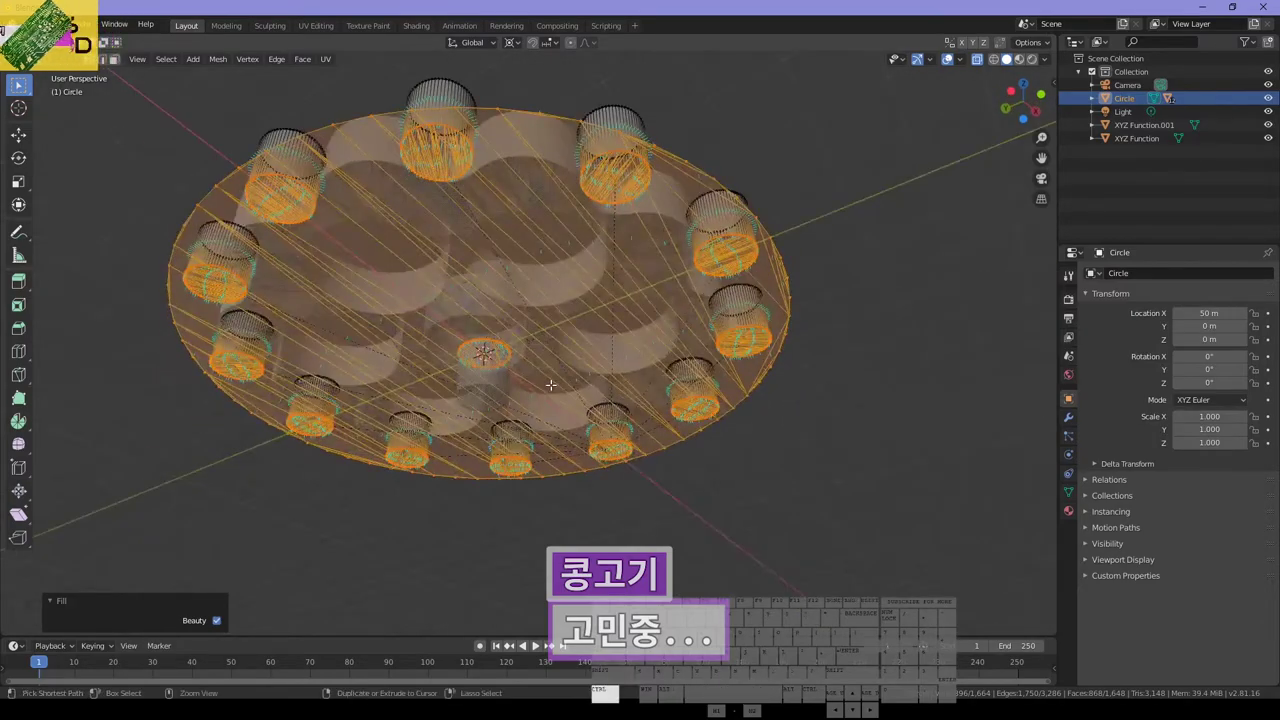
key(ctrl+z)
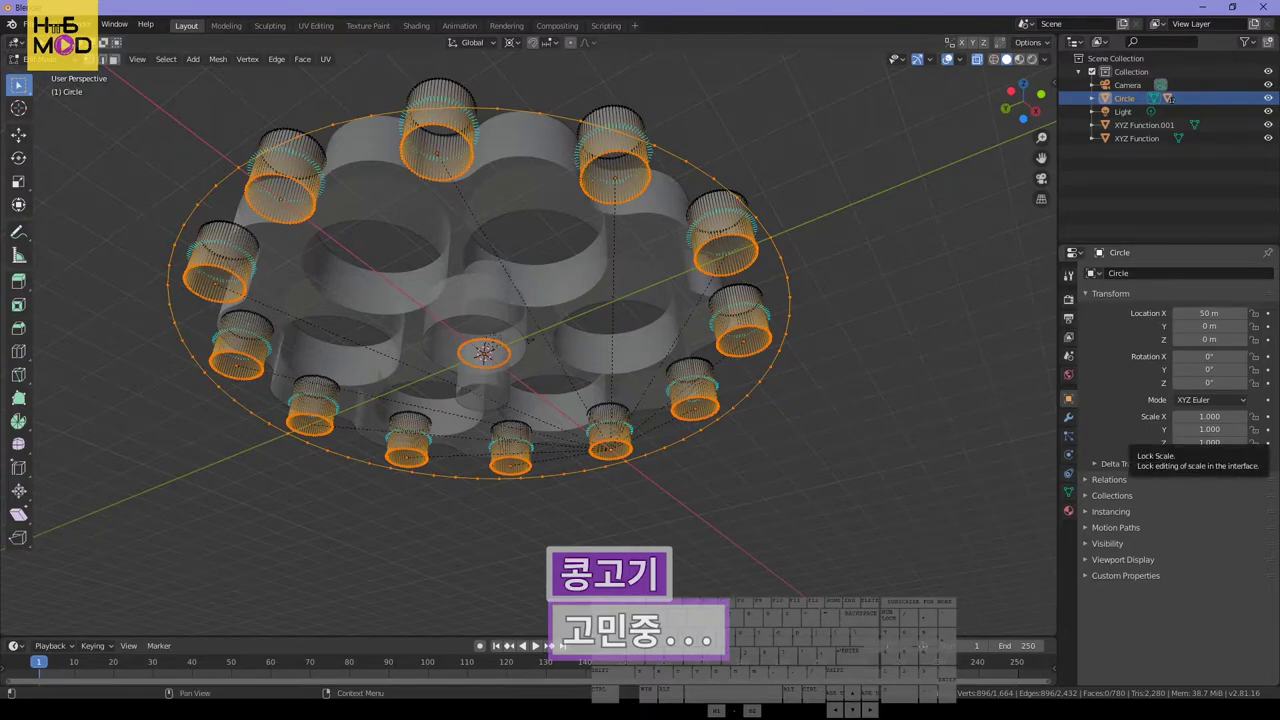
Examine the child objects parented under Circle in the scene hierarchy
click(1167, 99)
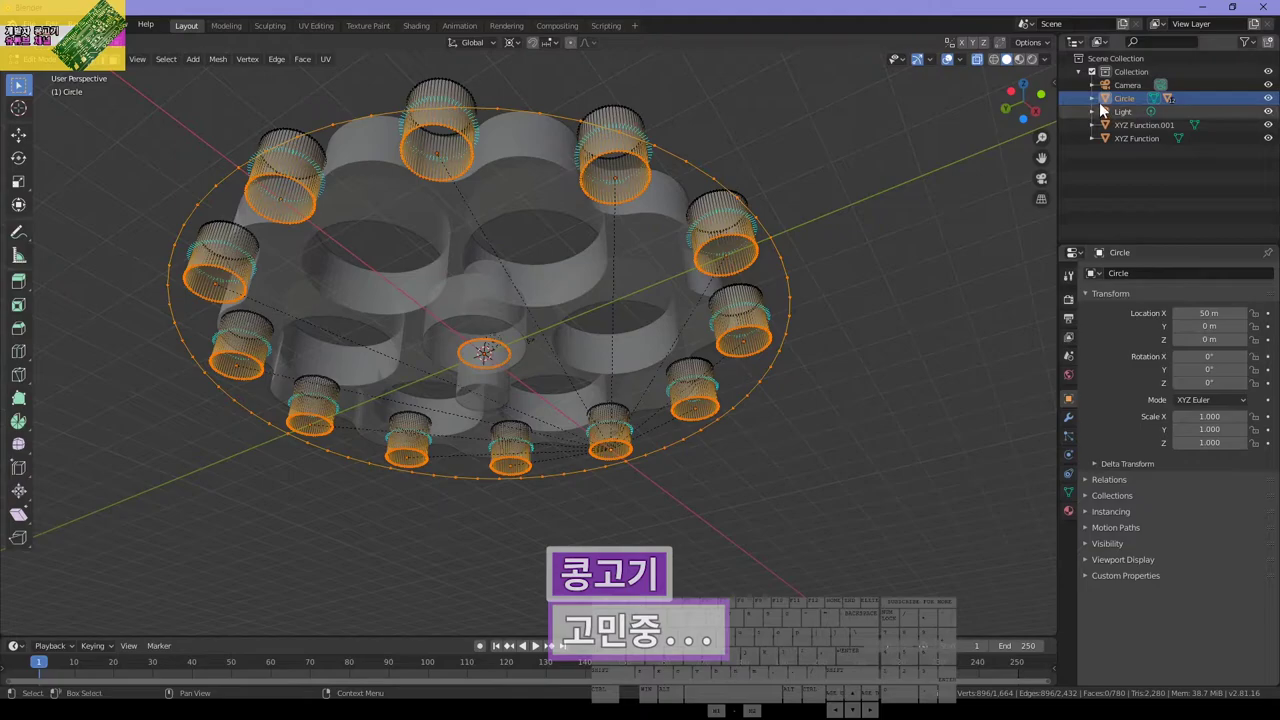
click(1093, 98)
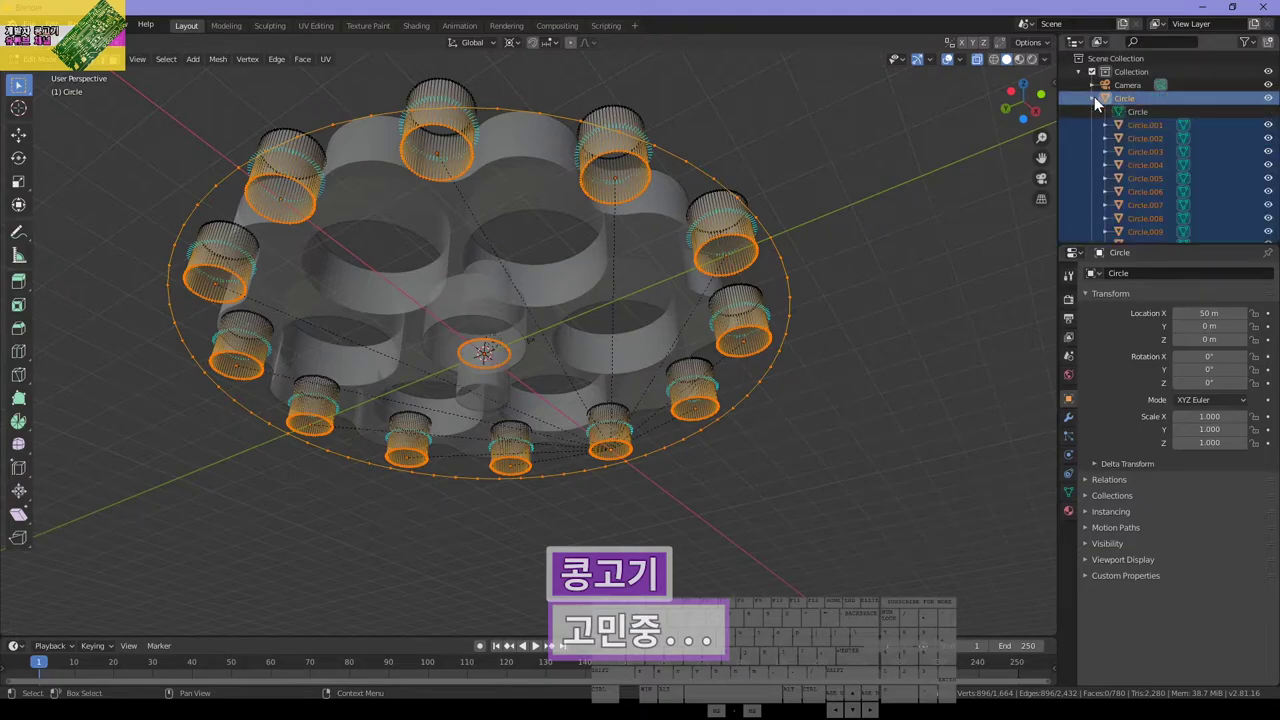
scroll(1138, 128, down, 3)
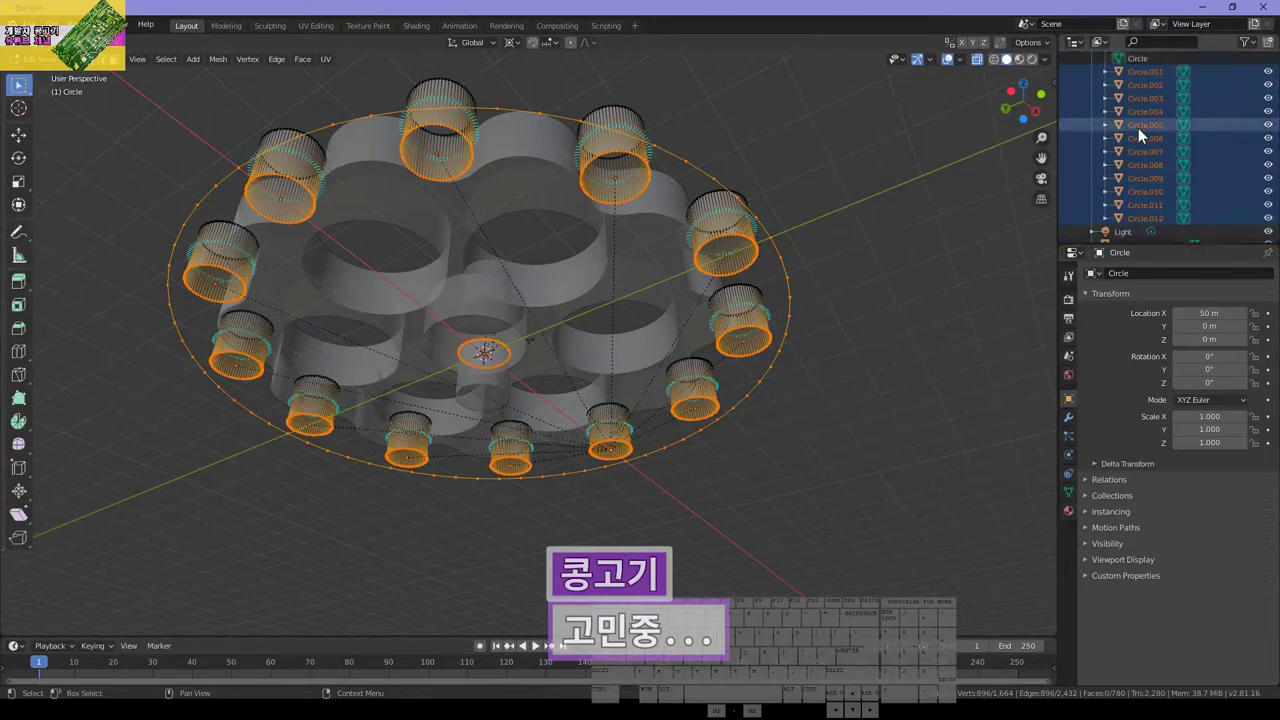
scroll(1139, 135, up, 3)
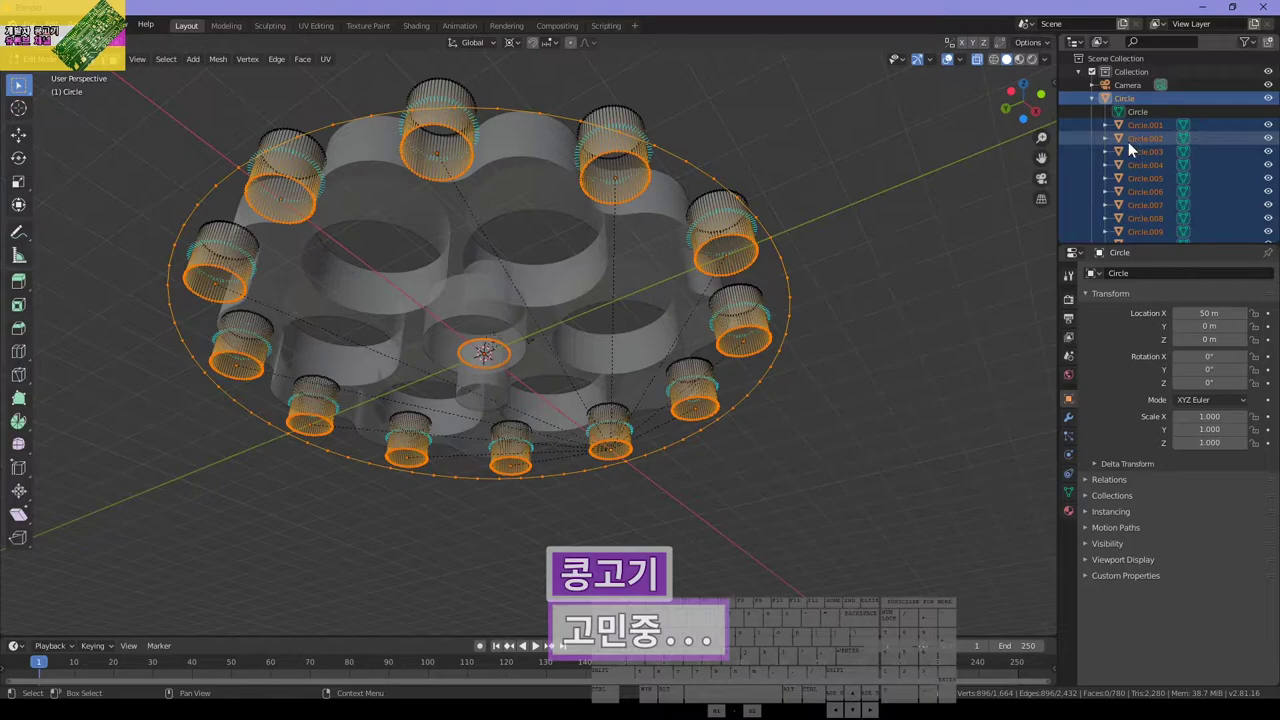
click(1093, 98)
Isolate the selected pillars and circles in local view and return to editing the mesh
key(Tab)
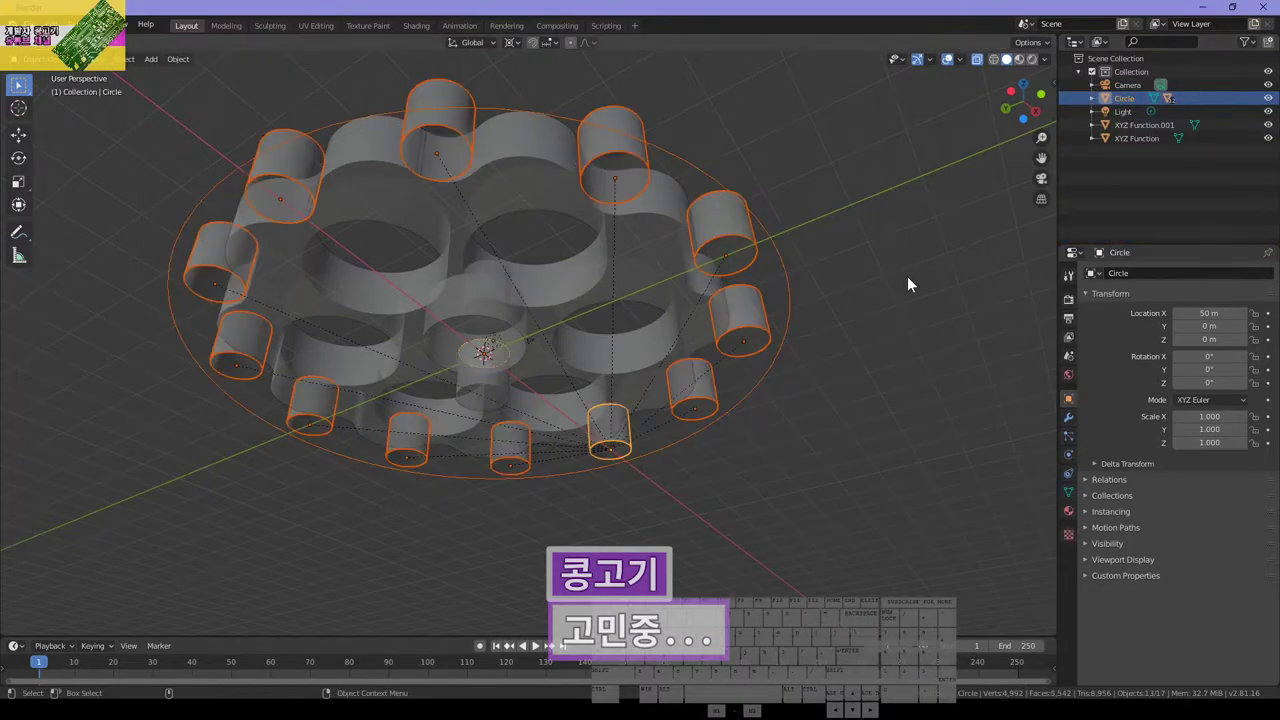
key(KP_Divide)
mouse_move(654, 376)
middle_down()
mouse_move(640, 417)
mouse_move(646, 371)
middle_up()
key(Tab)
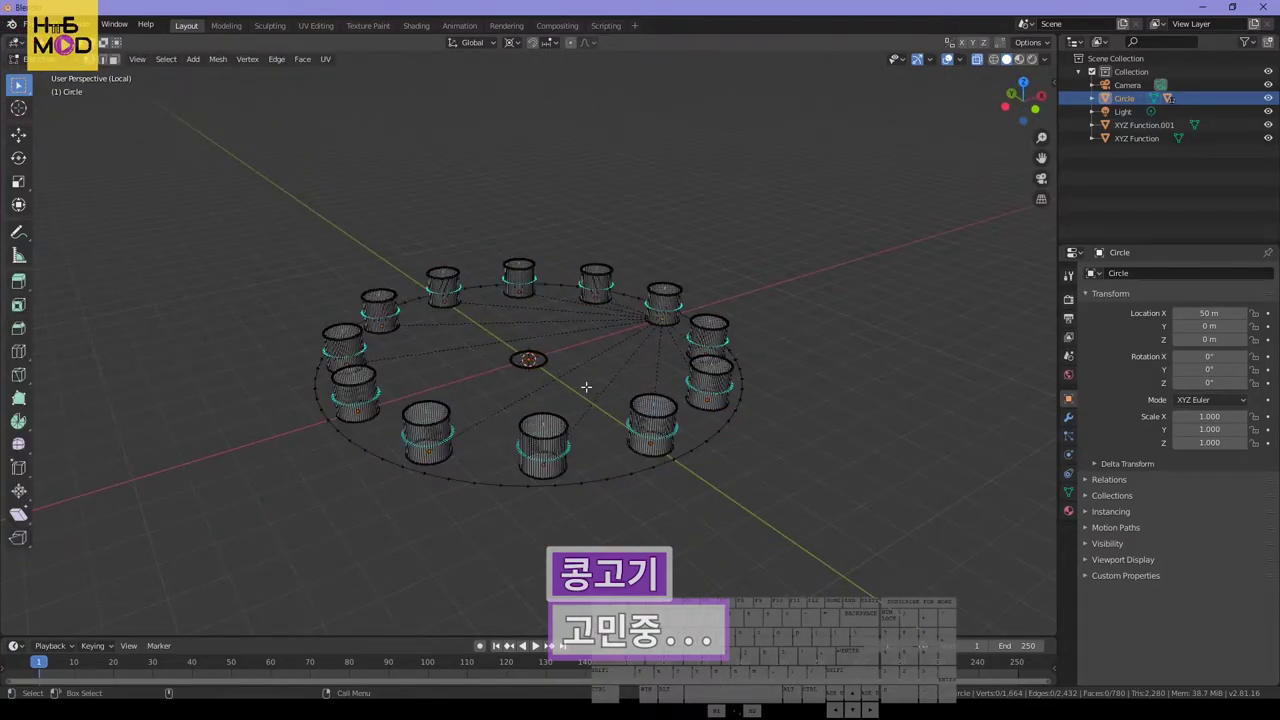
Box-select the lowest vertices of the isolated pillars and circles from the front view
key(KP_1)
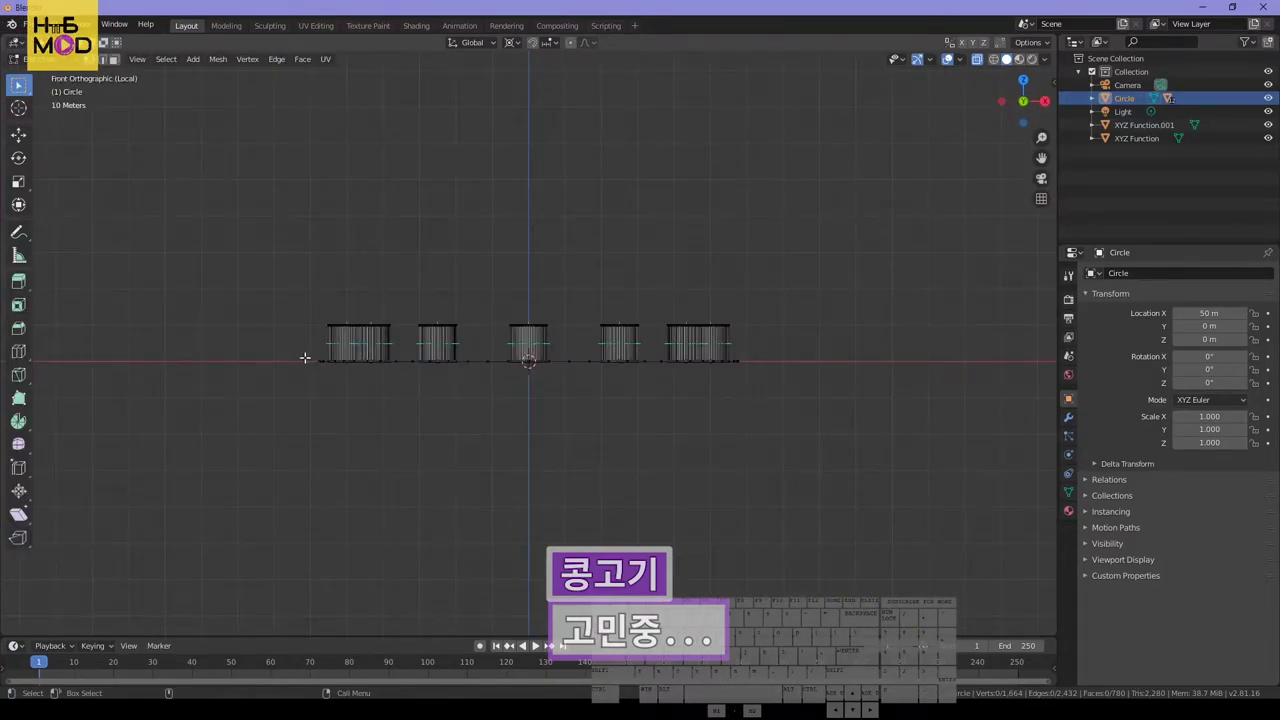
drag(305, 357, 765, 393)
middle_drag(443, 266, 434, 317)
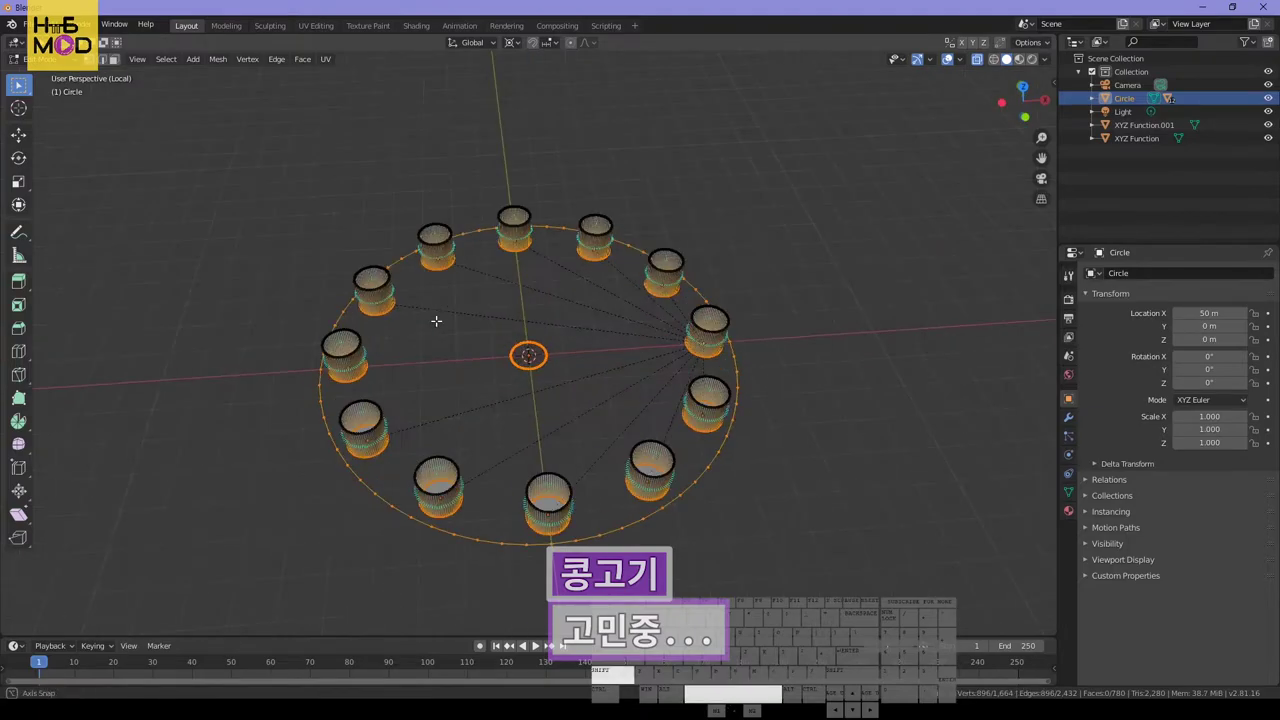
Try to close the selected base outlines with Fill and with a New Face, undoing both
key(alt+f)
scroll(611, 406, up, 3)
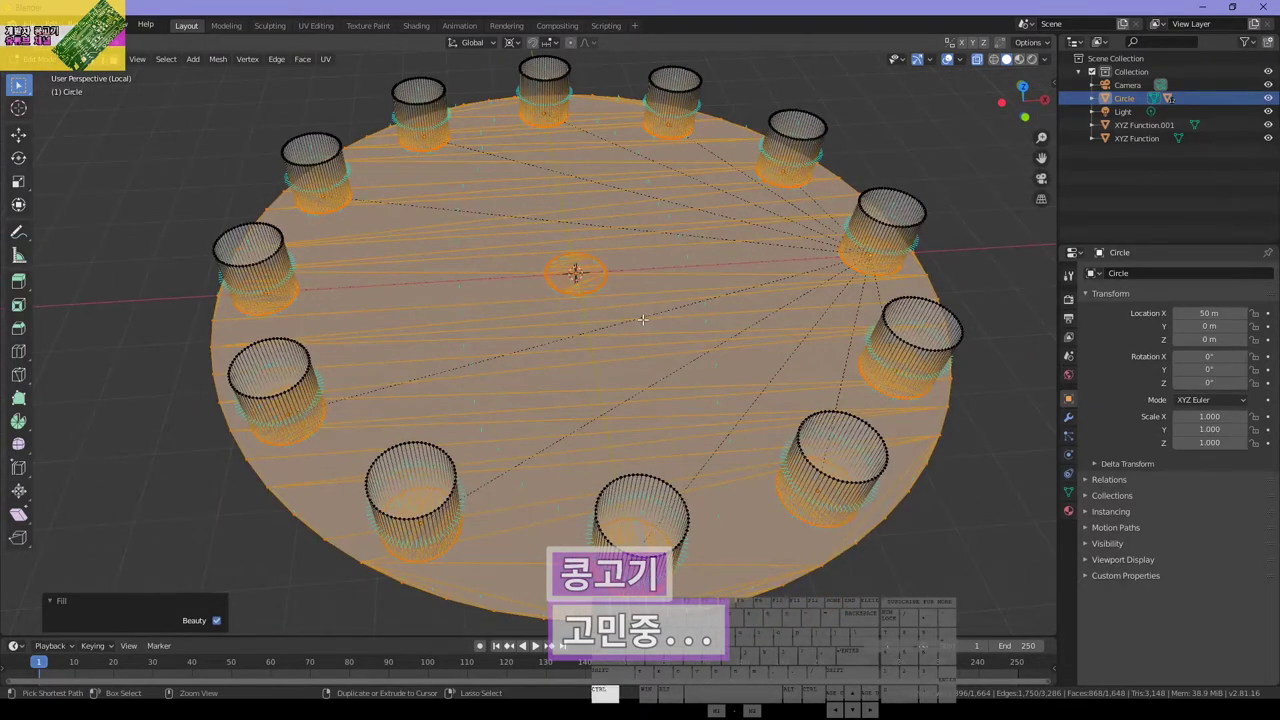
key(ctrl+z)
key(f)
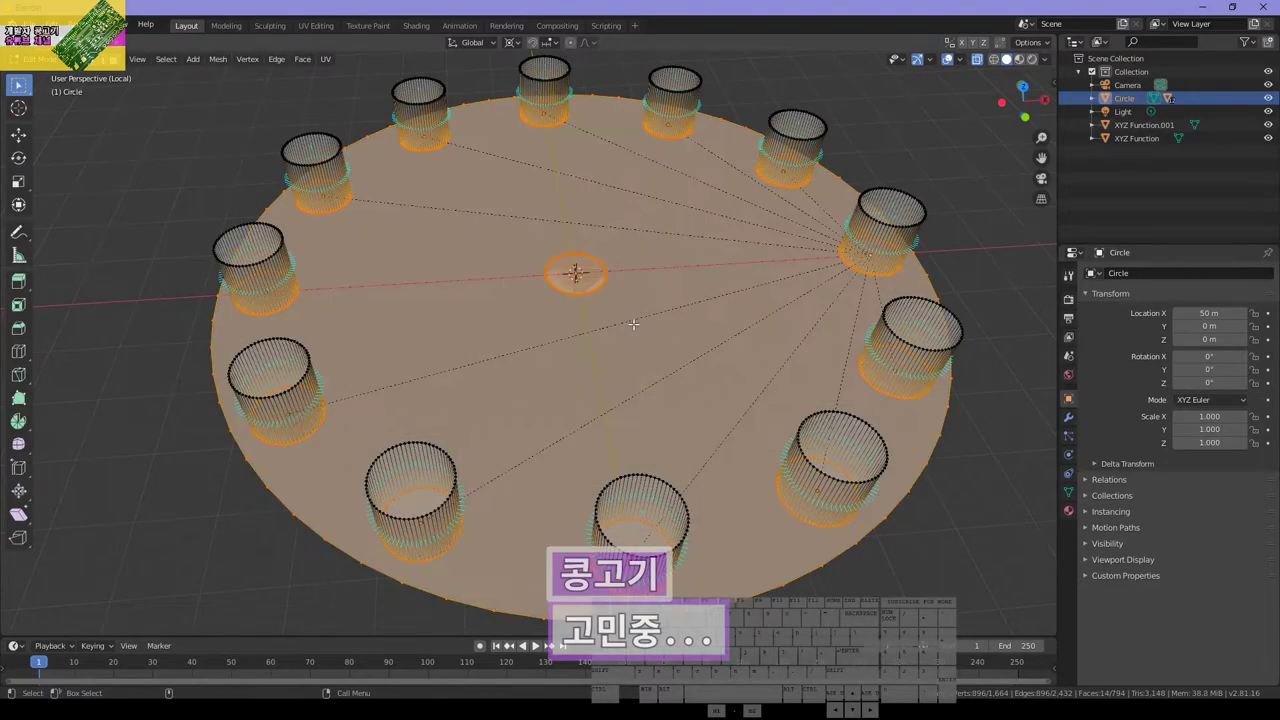
key(ctrl+z)
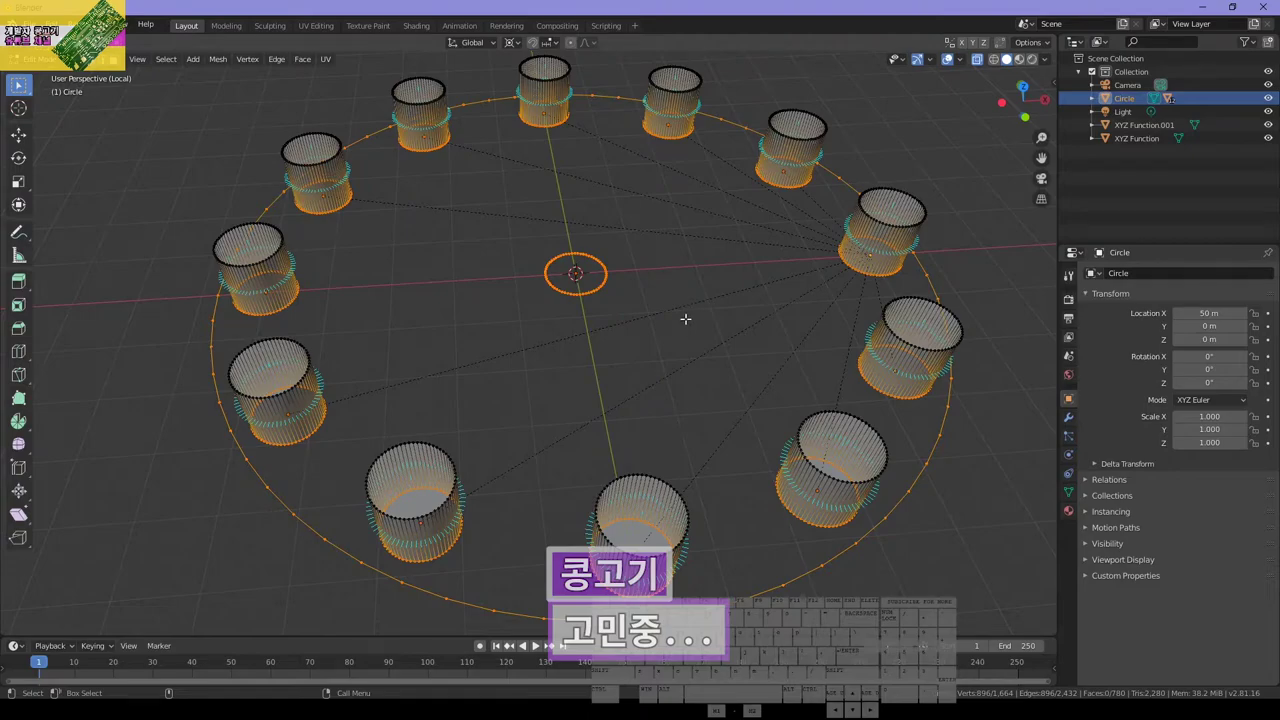
Examine which geometry belongs to Circle's own mesh and which to its child pillar Circle.001
click(1092, 97)
click(1137, 111)
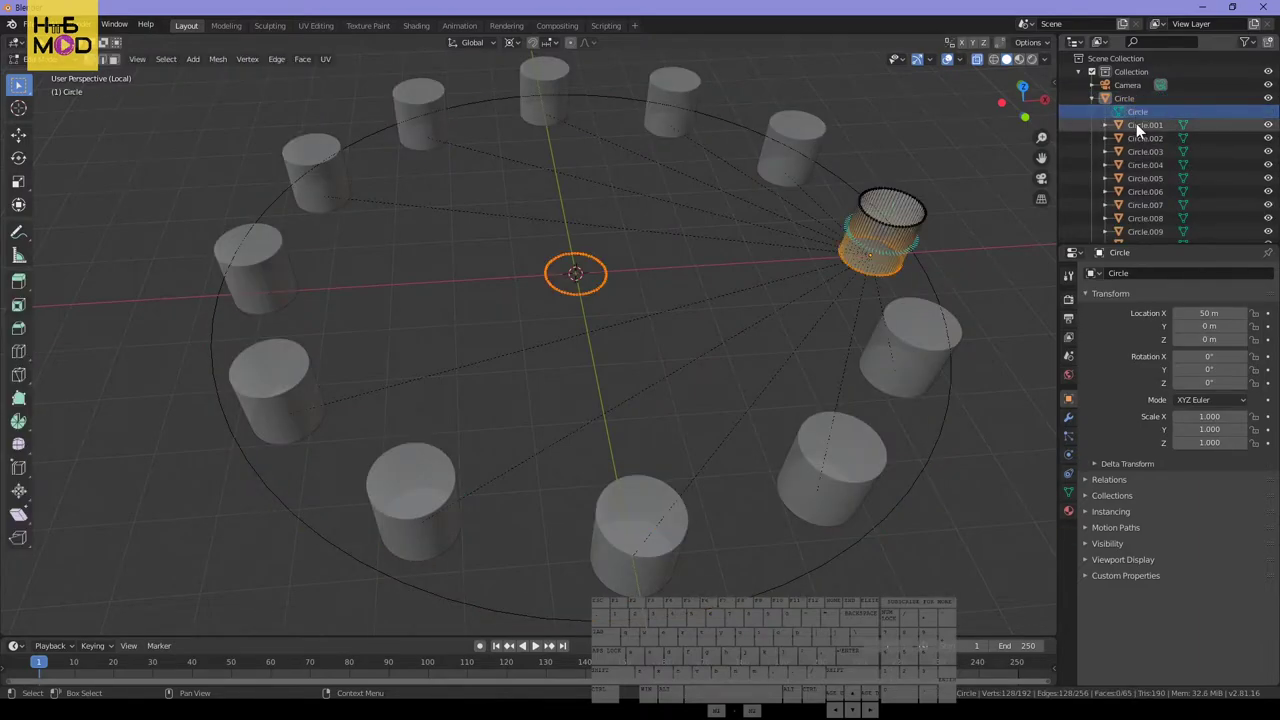
key(Tab)
click(1138, 122)
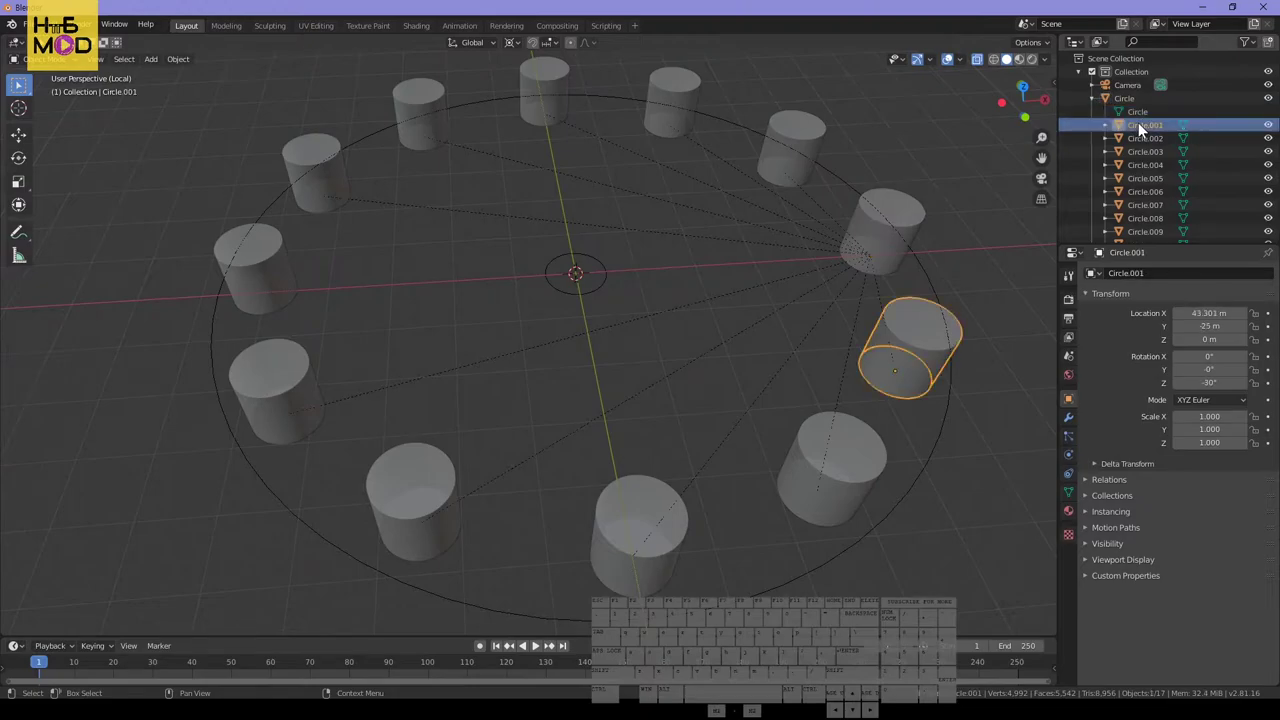
click(1138, 111)
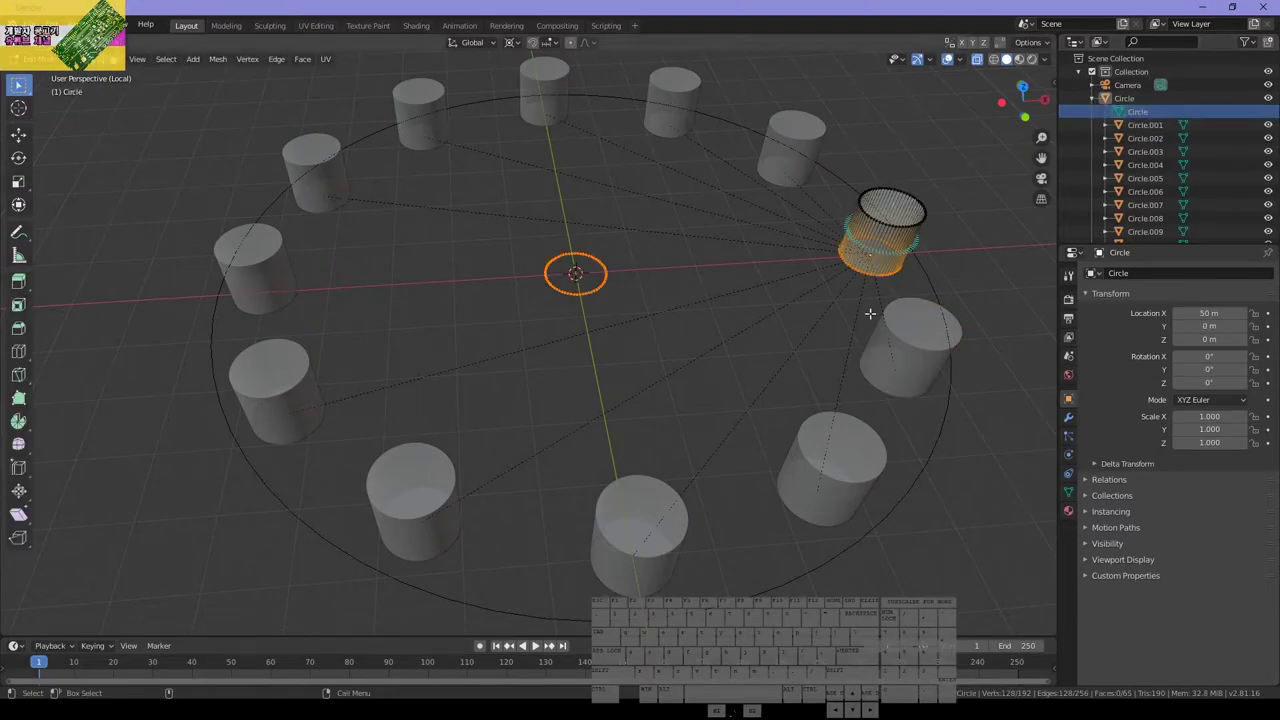
key(Tab)
key(Tab)
click(1114, 99)
key(Tab)
click(766, 305)
Undo the local view, the joint mesh editing of the pillars and the latest pillar selections
key(ctrl+z)
key(ctrl+z)
key(ctrl+z)
key(ctrl+z)
key(ctrl+z)
key(ctrl+z)
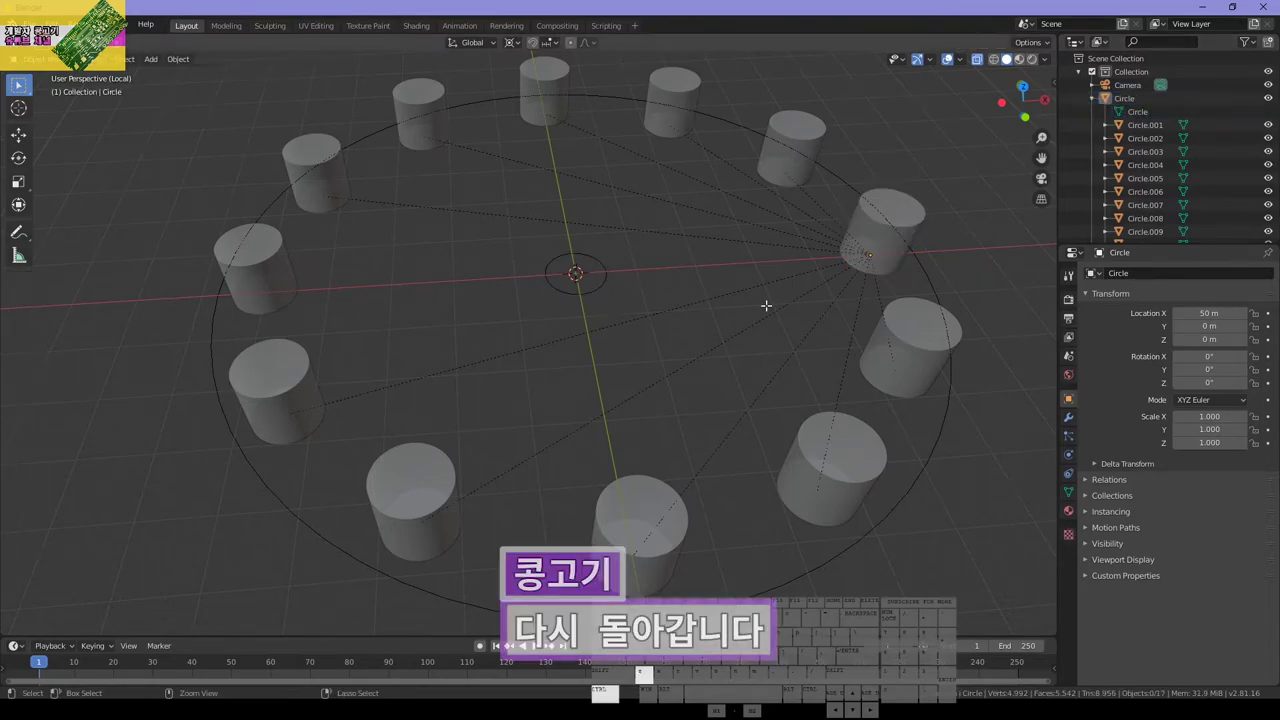
key(ctrl+z)
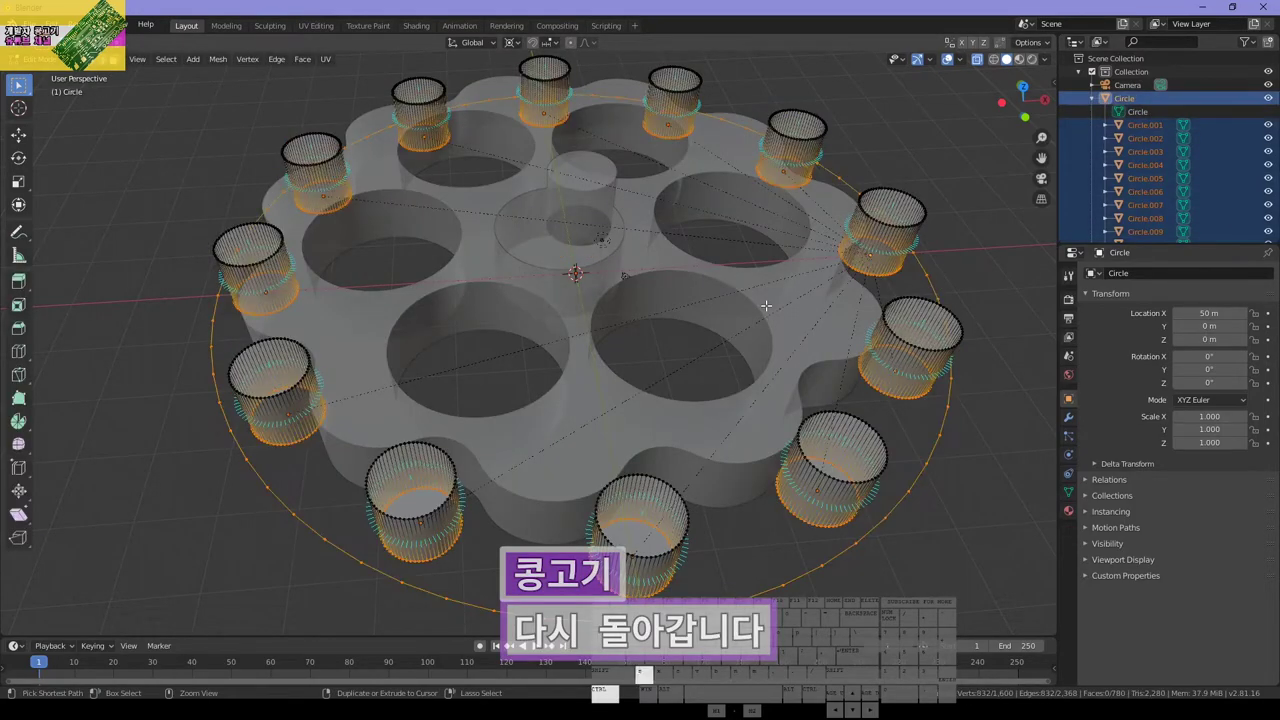
key(ctrl+z)
key(ctrl+z)
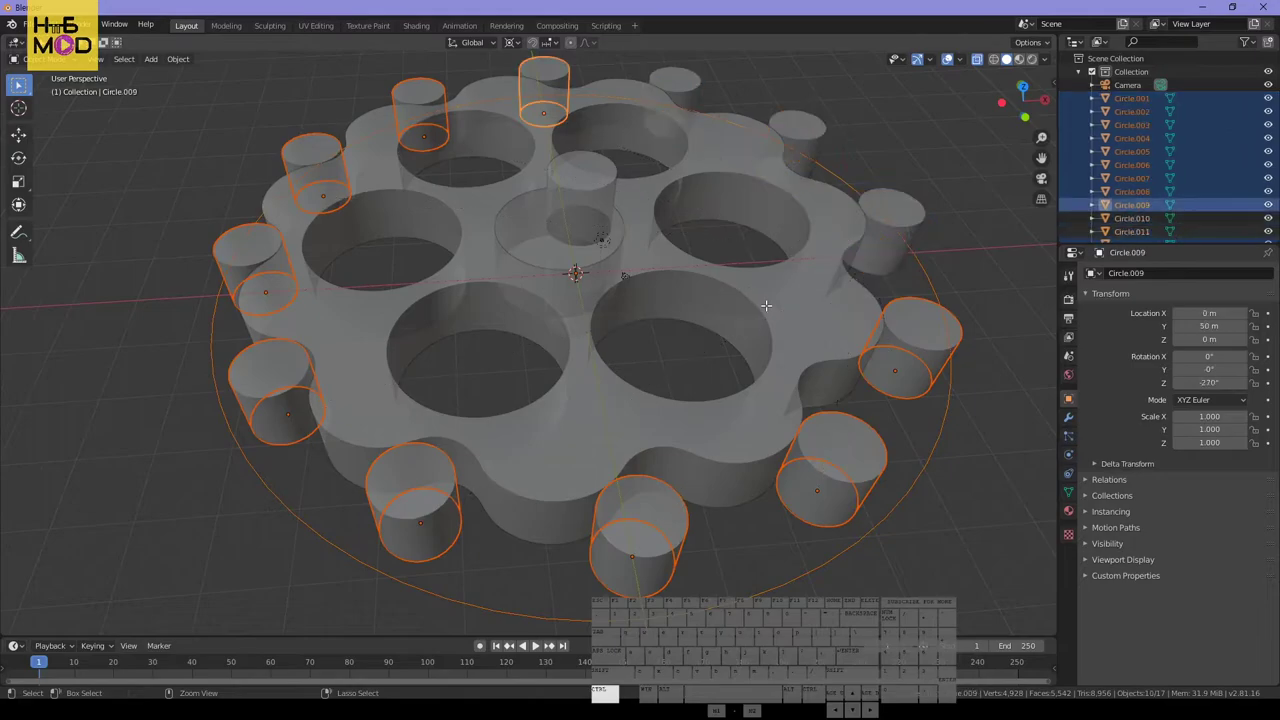
key(ctrl+z)
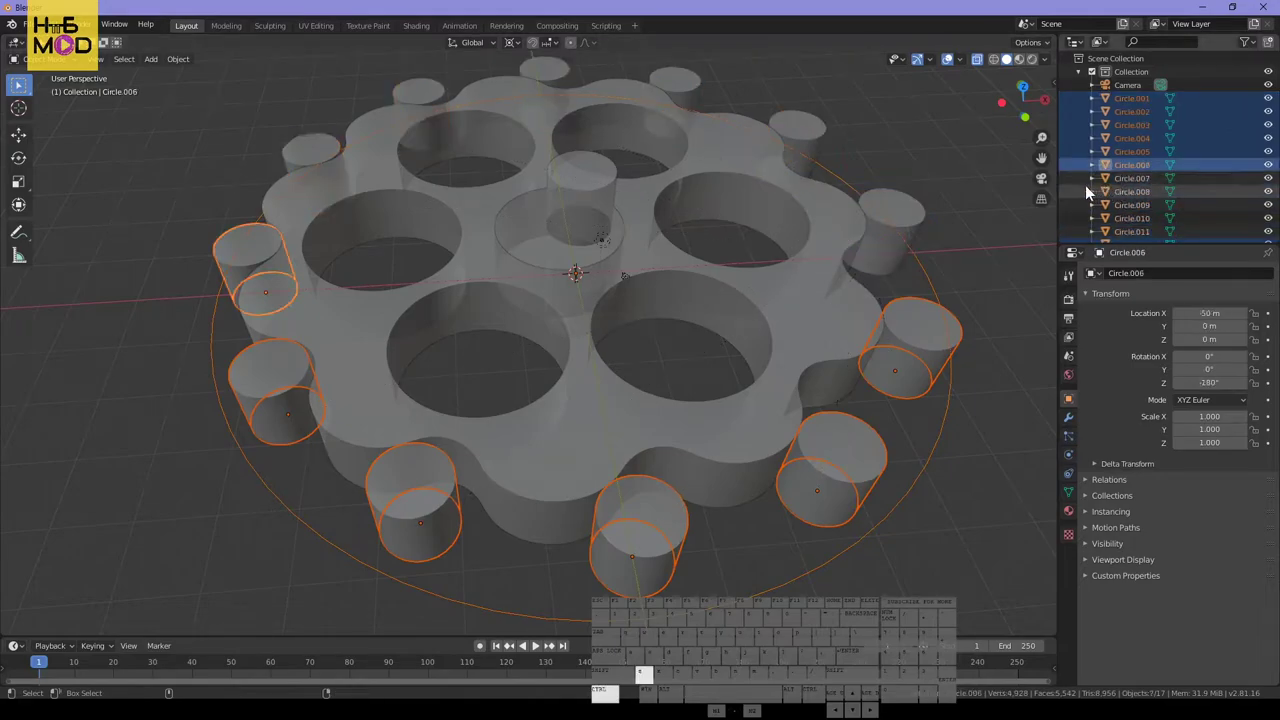
Clear the pillar selection, turn off X-ray display and return to Object Mode
click(1009, 302)
key(Tab)
middle_drag(980, 284, 930, 372)
scroll(902, 408, down, 4)
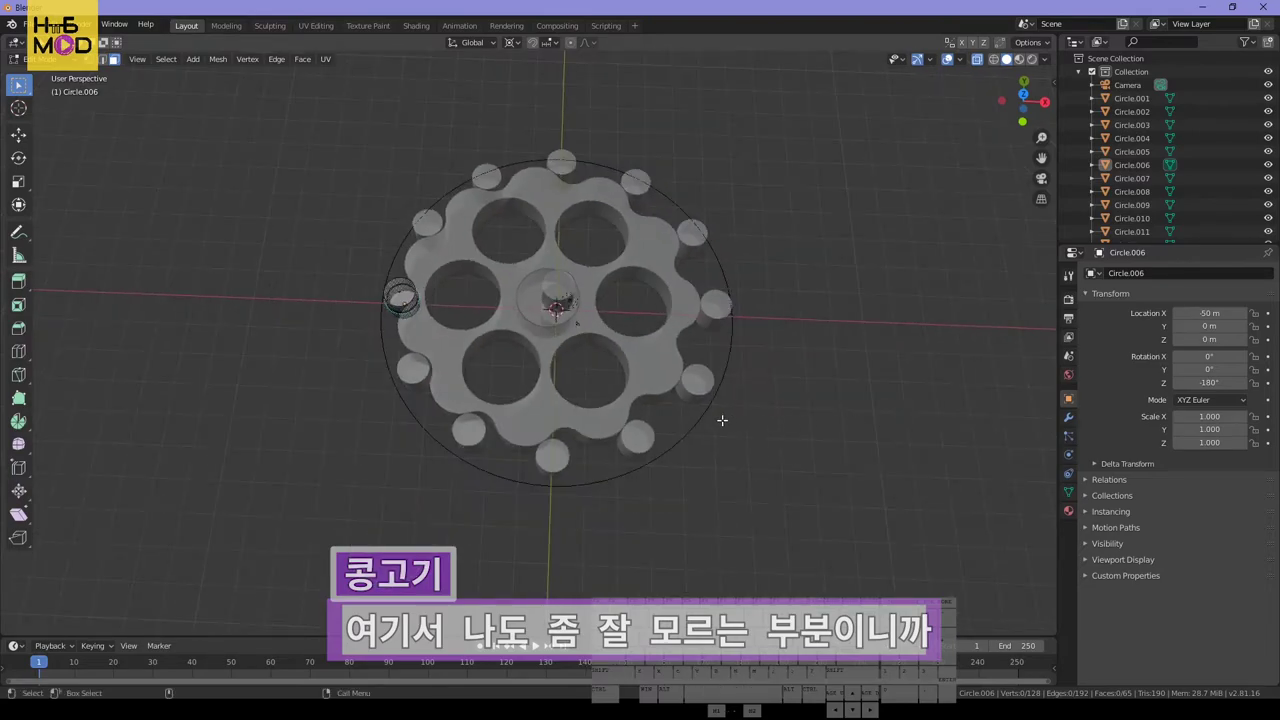
key(alt+z)
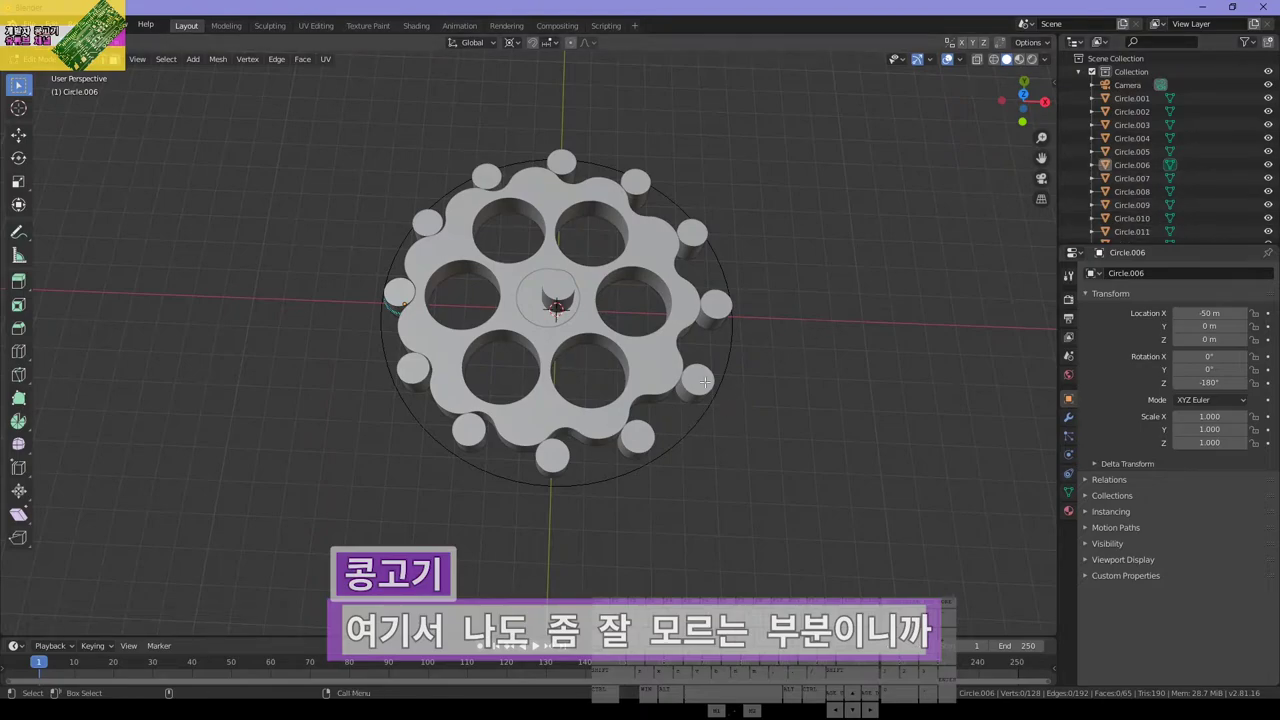
key(Tab)
Delete the eleven copied pillars one by one, Circle.001 to Circle.011, keeping only the original Circle pillar on the positive X axis
click(706, 389)
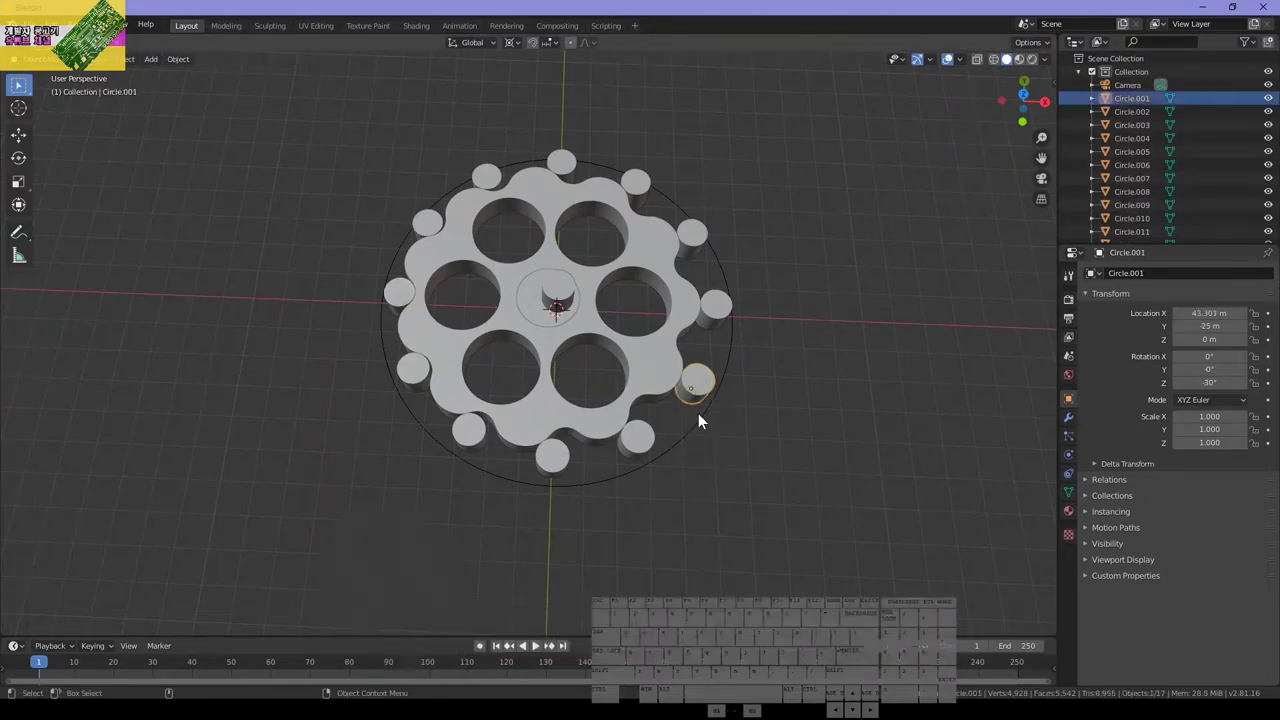
key(Delete)
click(698, 415)
key(Delete)
click(630, 448)
key(Delete)
click(551, 461)
key(Delete)
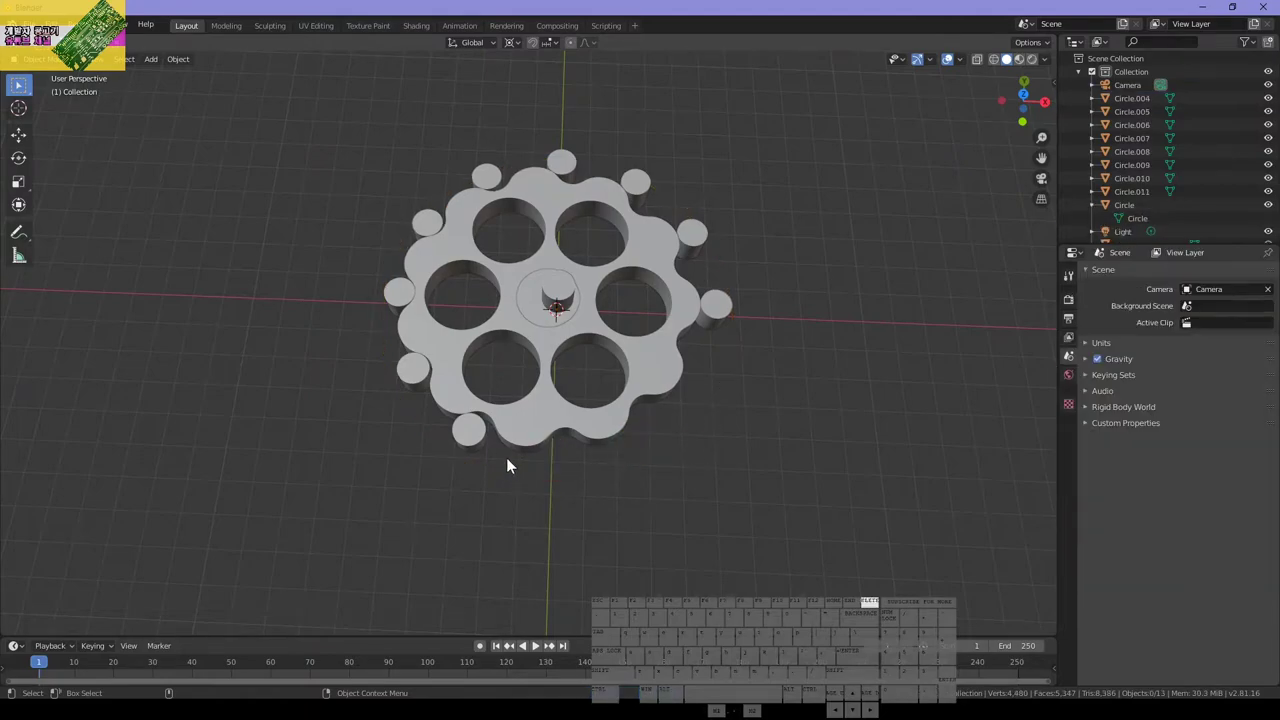
click(477, 431)
key(Delete)
click(420, 380)
key(Delete)
click(384, 291)
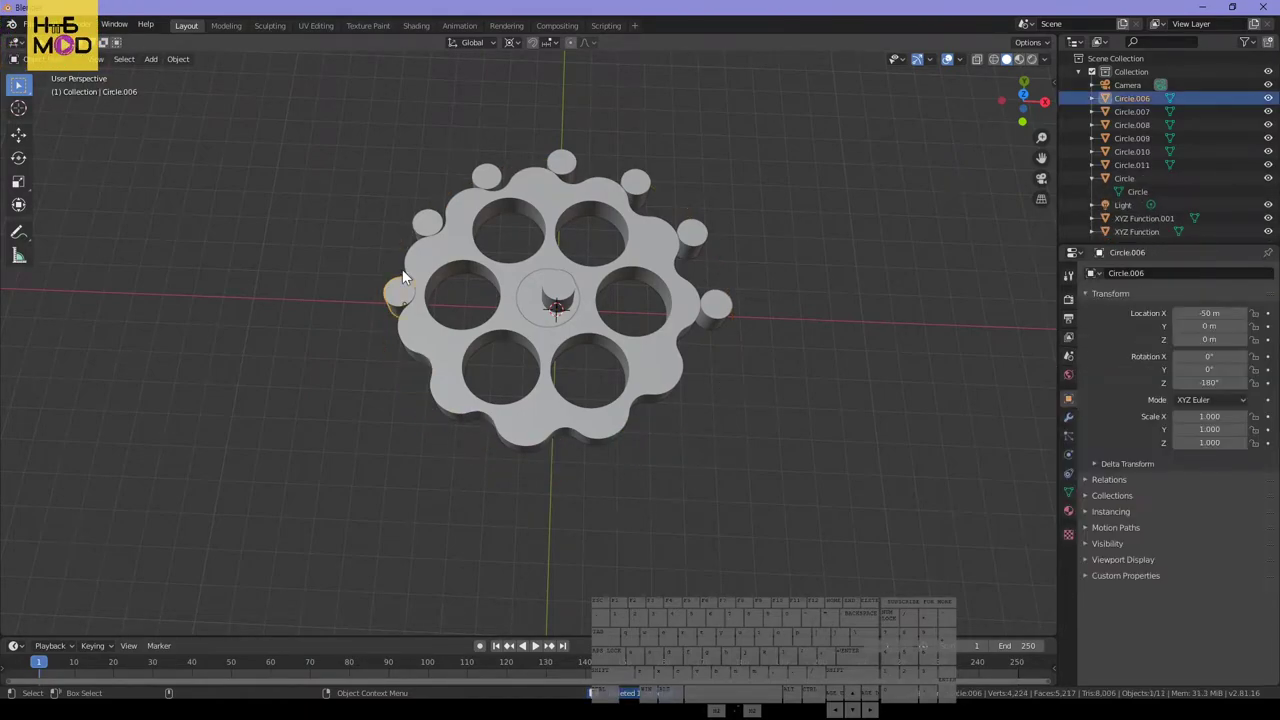
key(Delete)
click(430, 220)
key(Delete)
click(500, 177)
key(Delete)
click(568, 166)
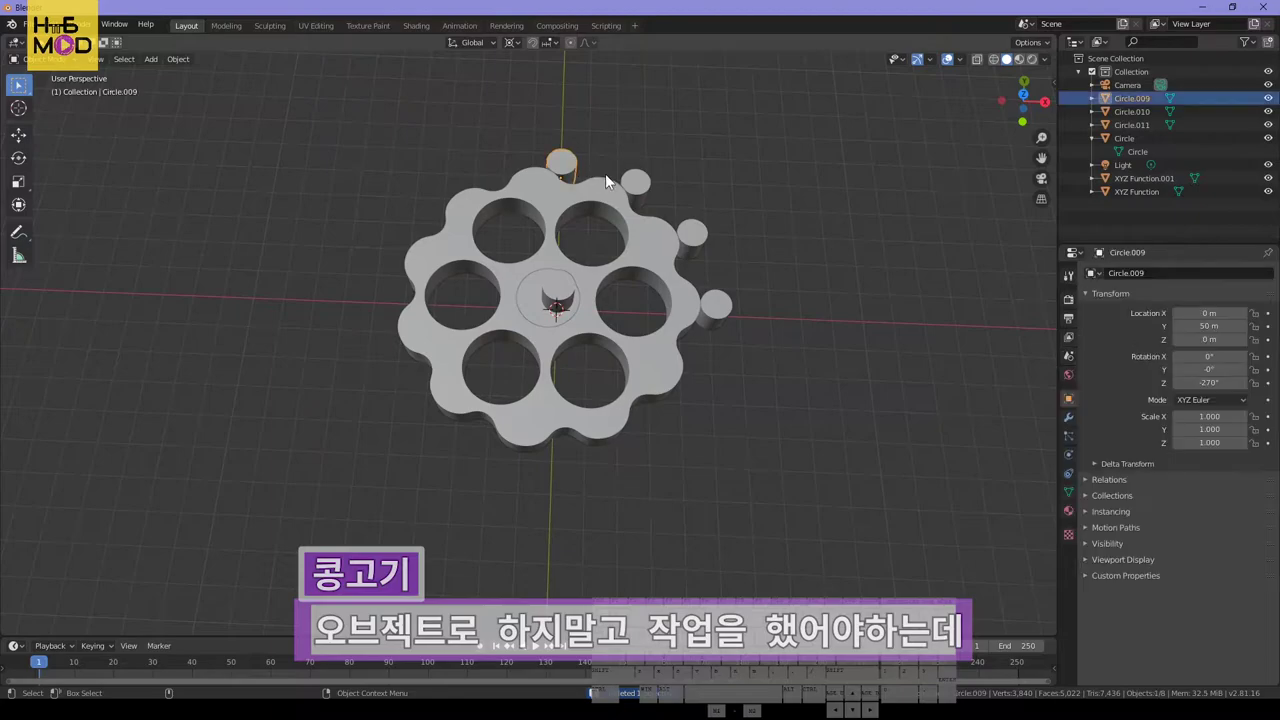
key(Delete)
click(637, 185)
key(Delete)
click(700, 236)
key(Delete)
Select the remaining Circle pillar in Object Mode and collapse its entry in the scene hierarchy
middle_drag(610, 337, 540, 327)
scroll(540, 327, up, 8)
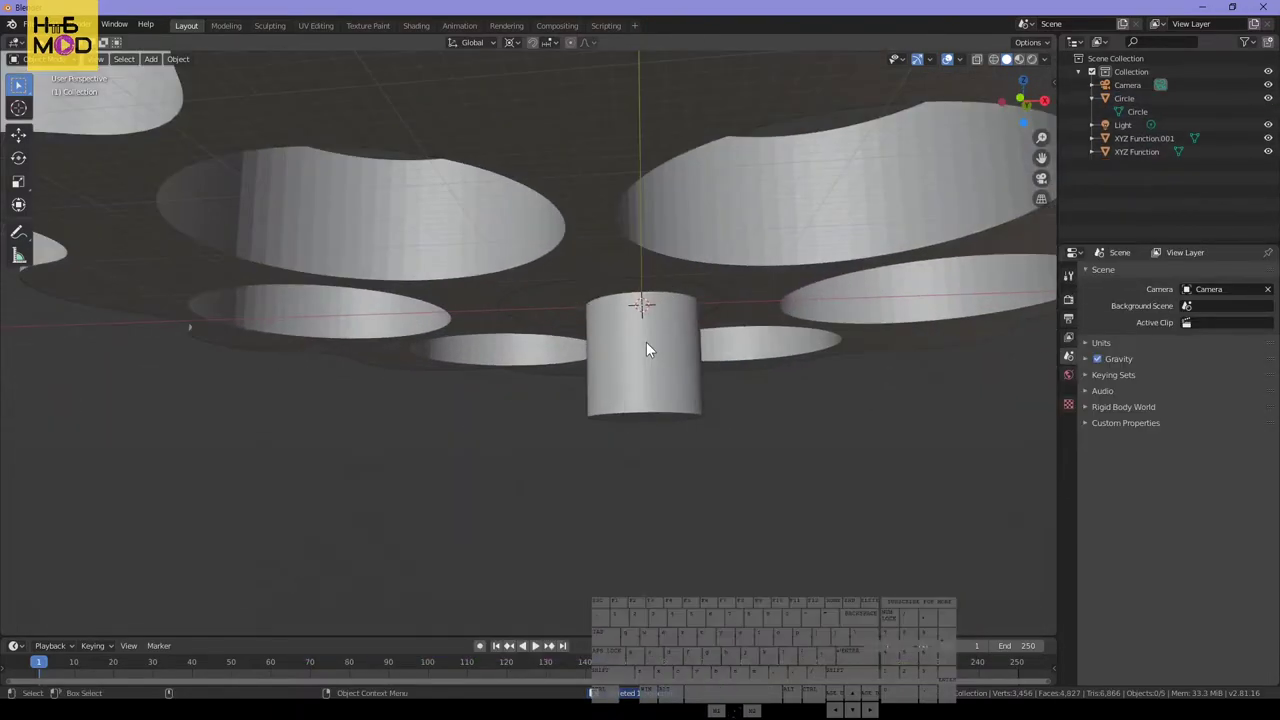
scroll(676, 303, down, 5)
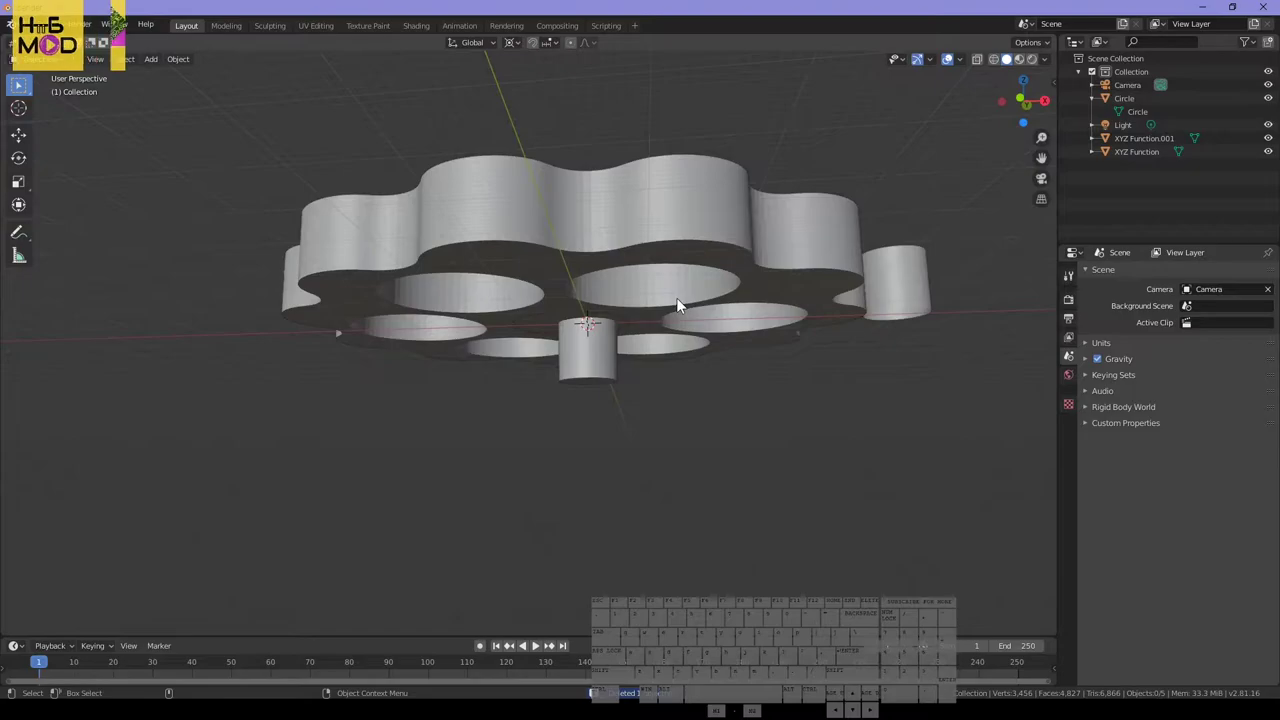
click(1131, 110)
click(1119, 98)
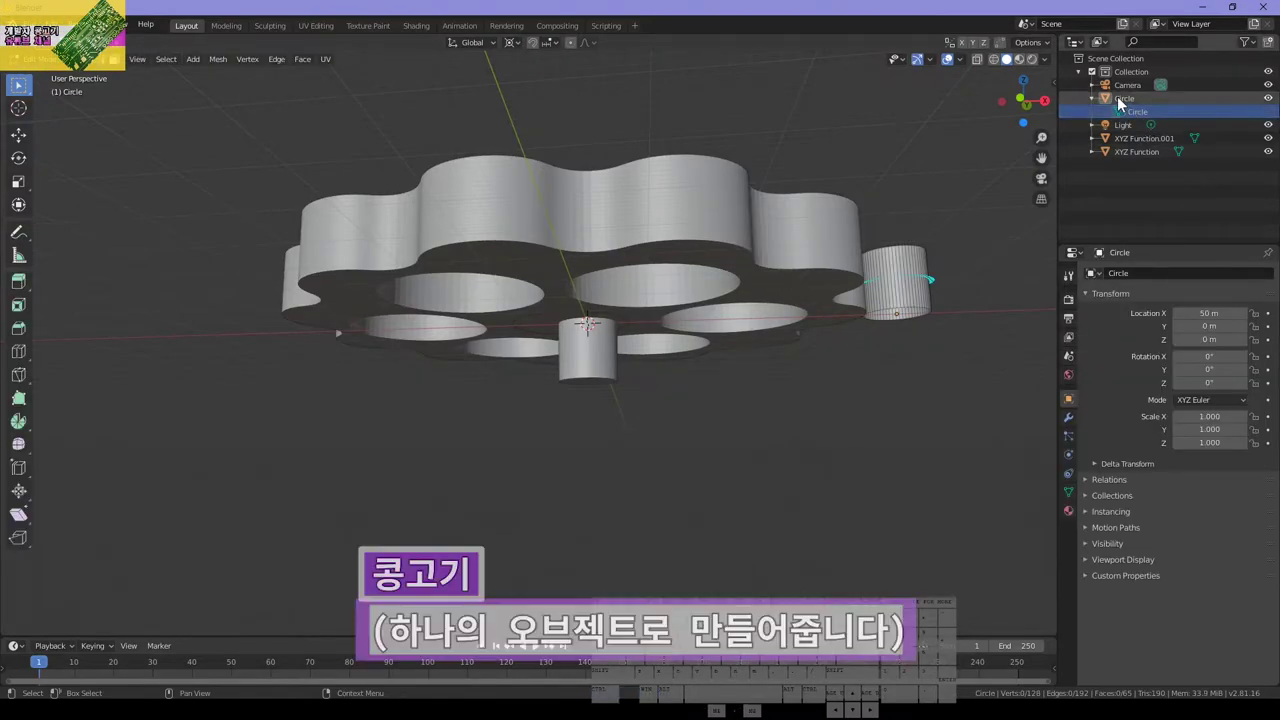
click(1132, 89)
click(1126, 106)
click(1089, 97)
double_click(1120, 98)
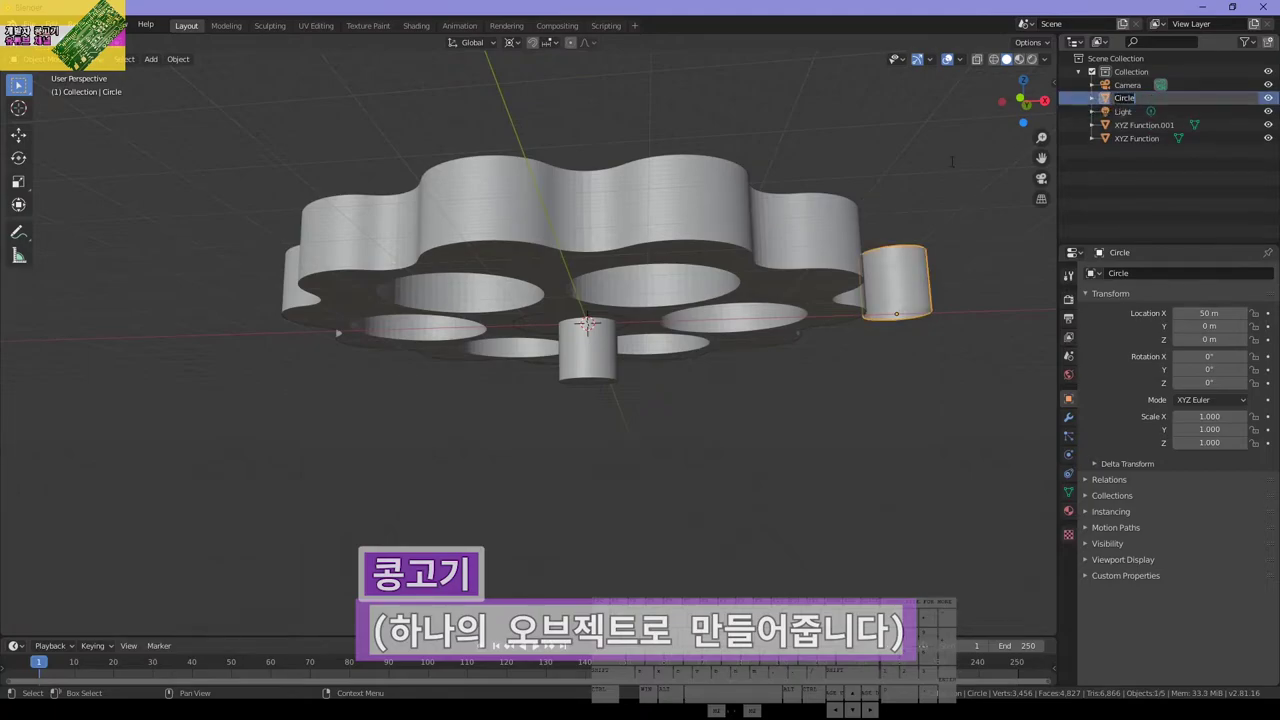
Enter Edit Mode on the remaining pillar and select its entire mesh with the other objects shown again
key(KP_Divide)
scroll(688, 318, down, 4)
shift+middle_drag(521, 254, 732, 165)
key(Tab)
scroll(716, 190, down, 3)
drag(568, 228, 736, 368)
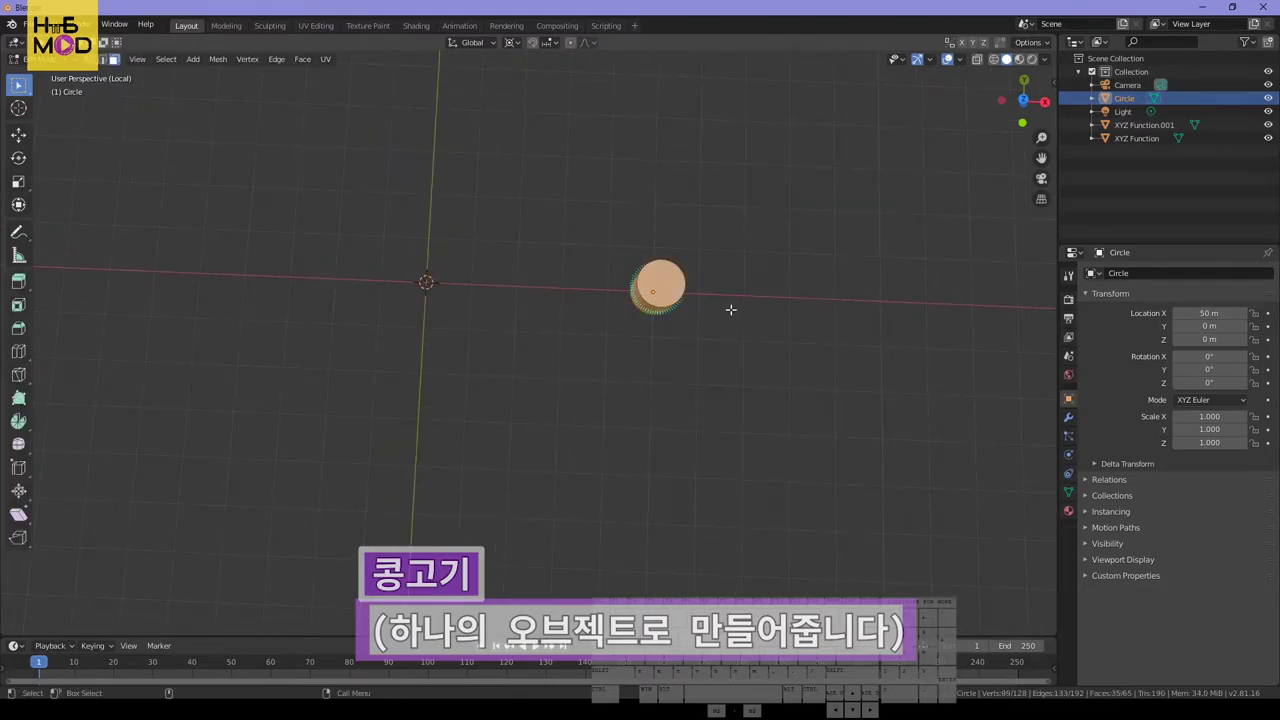
key(slash)
middle_drag(815, 180, 827, 285)
key(a)
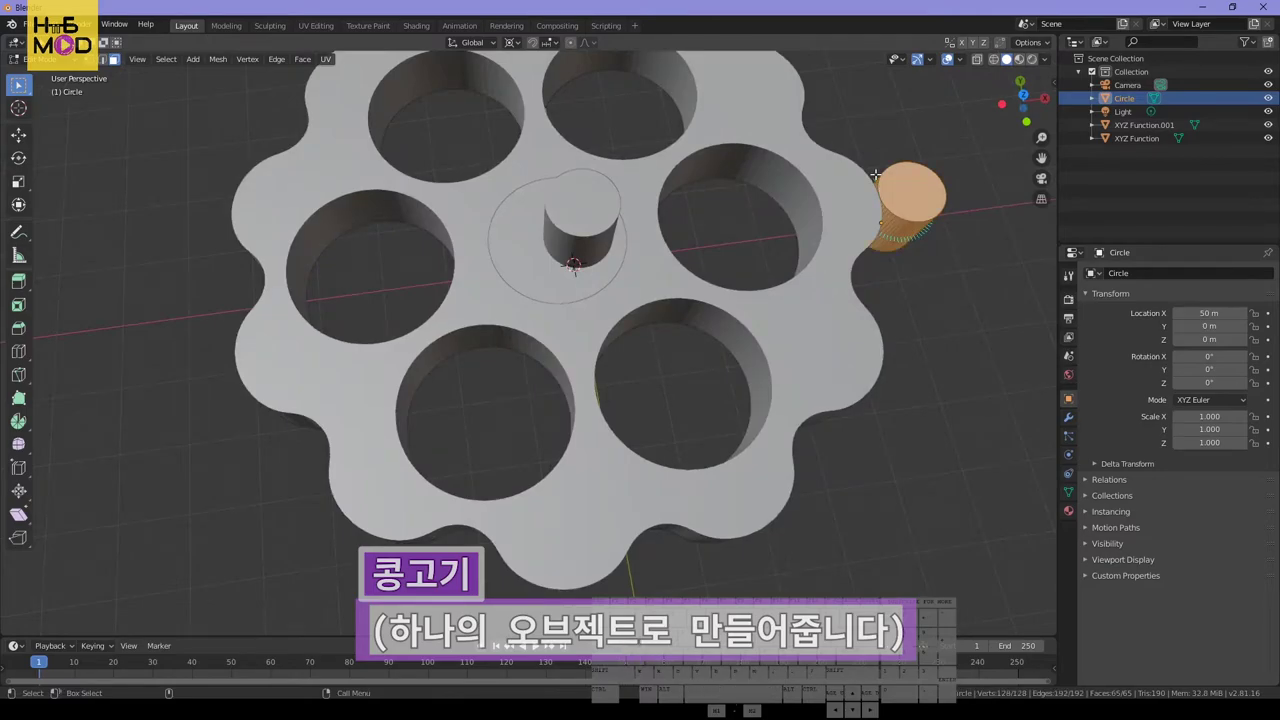
In the top view, duplicate the pillar mesh within the same object and rotate the copy 30° around the 3D cursor
key(KP_7)
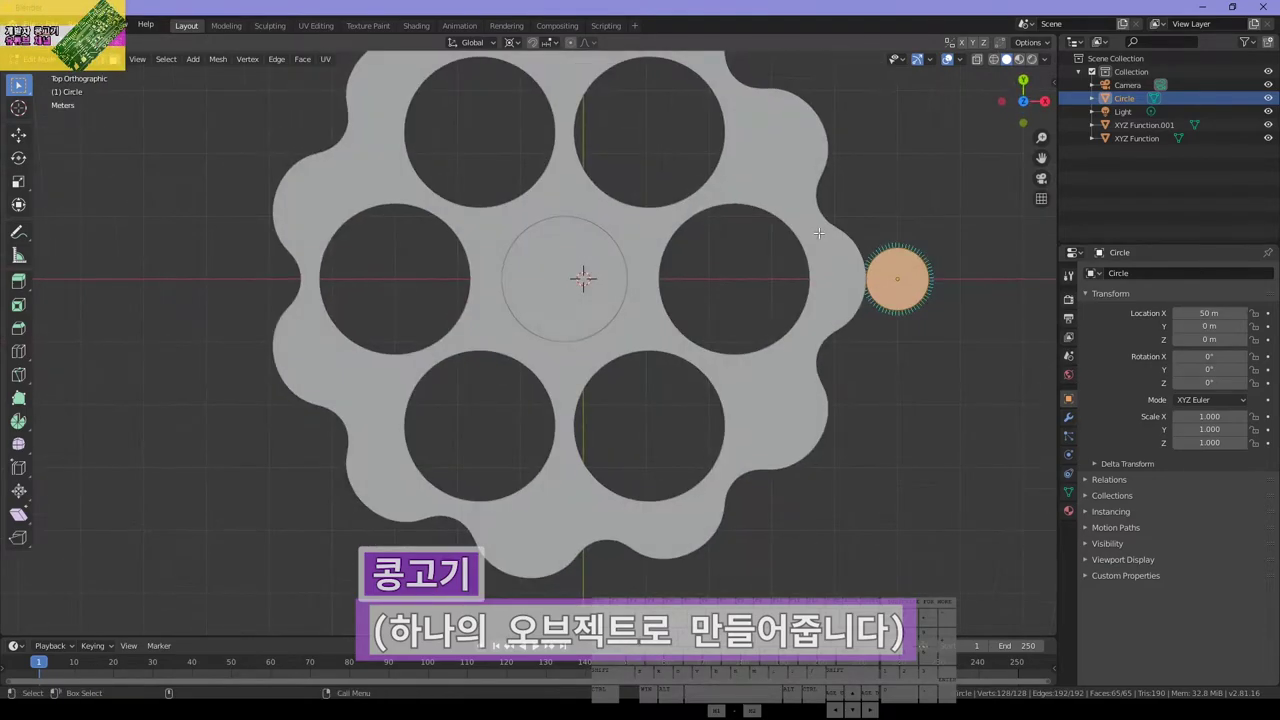
scroll(818, 233, down, 3)
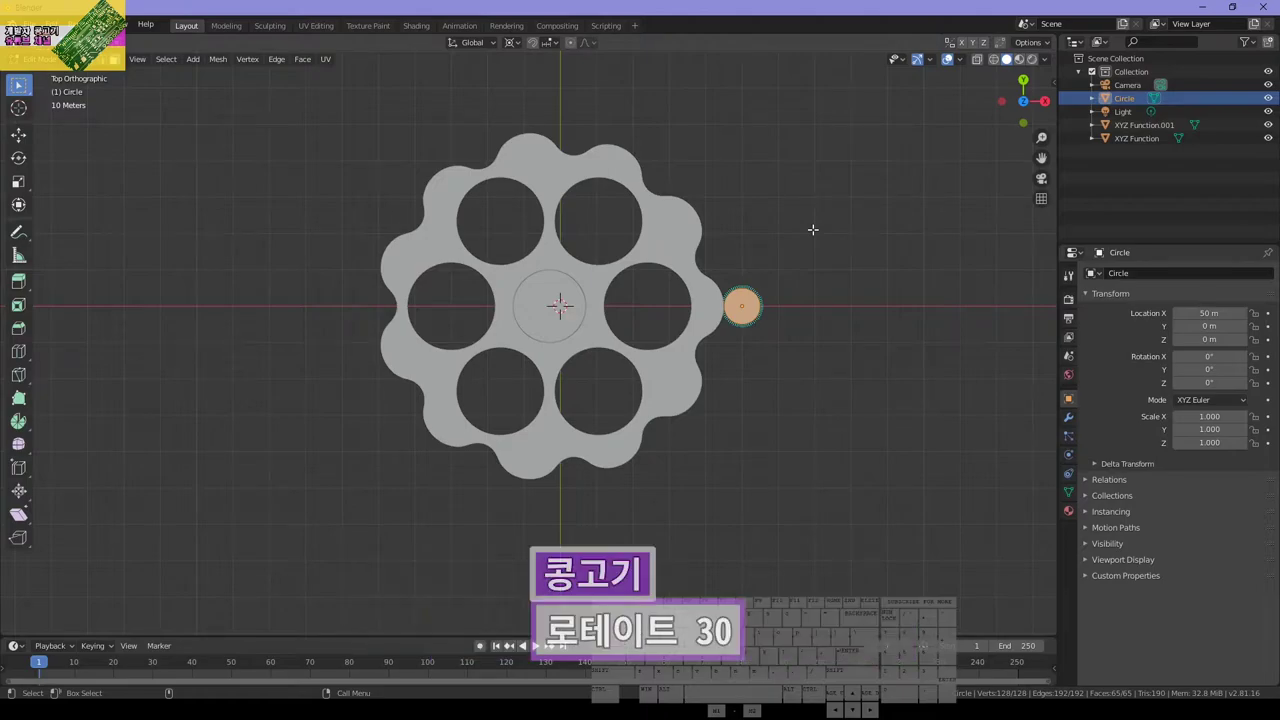
key(shift+d)
key(r)
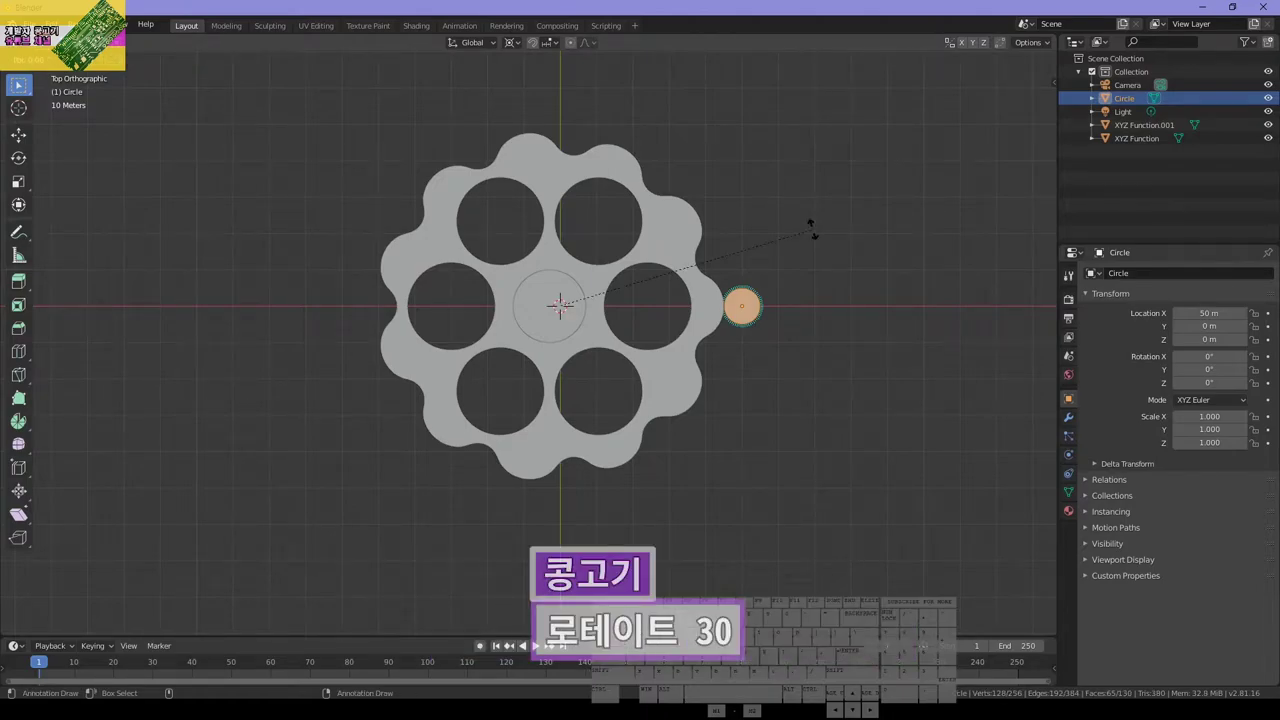
text(30)
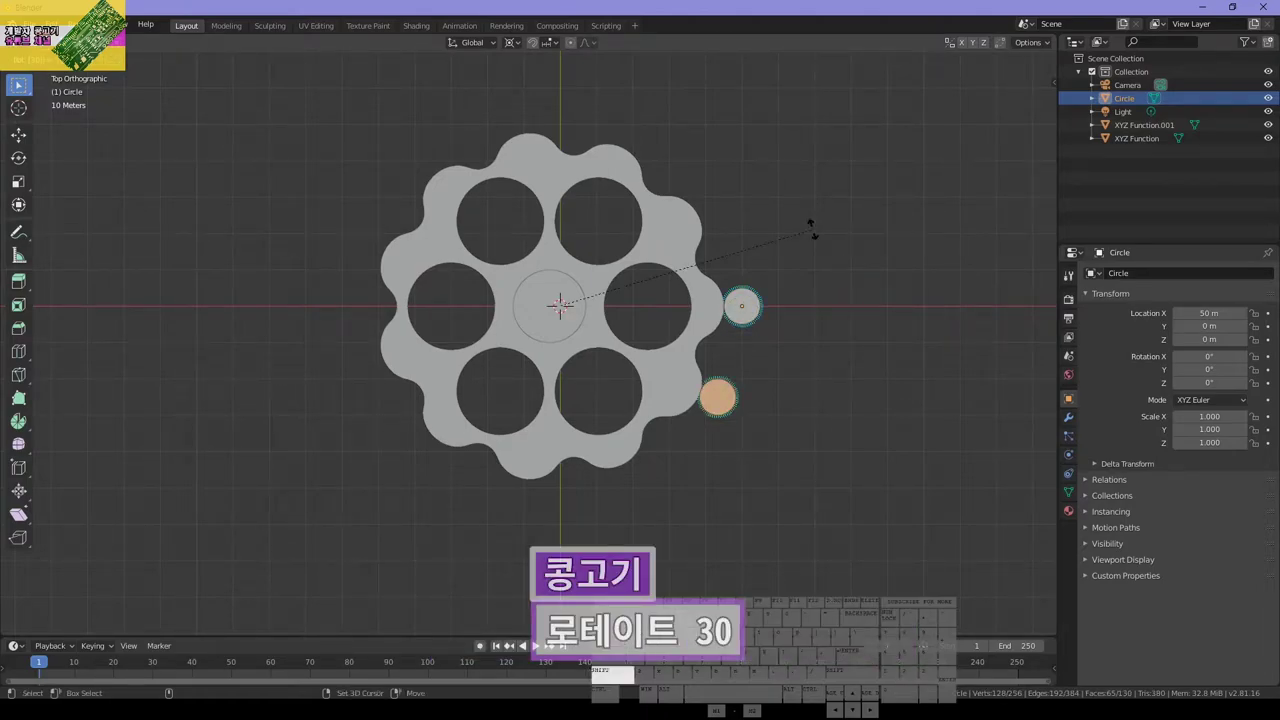
text(r-)
key(Escape)
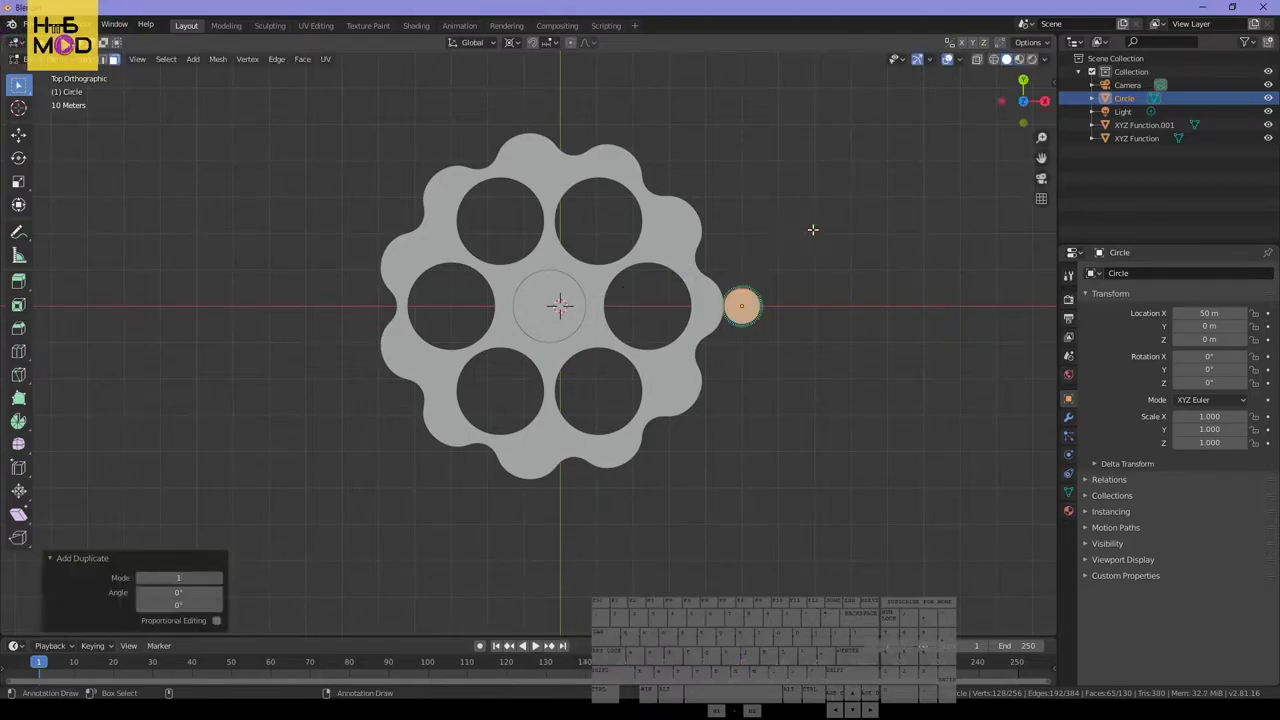
text(r)
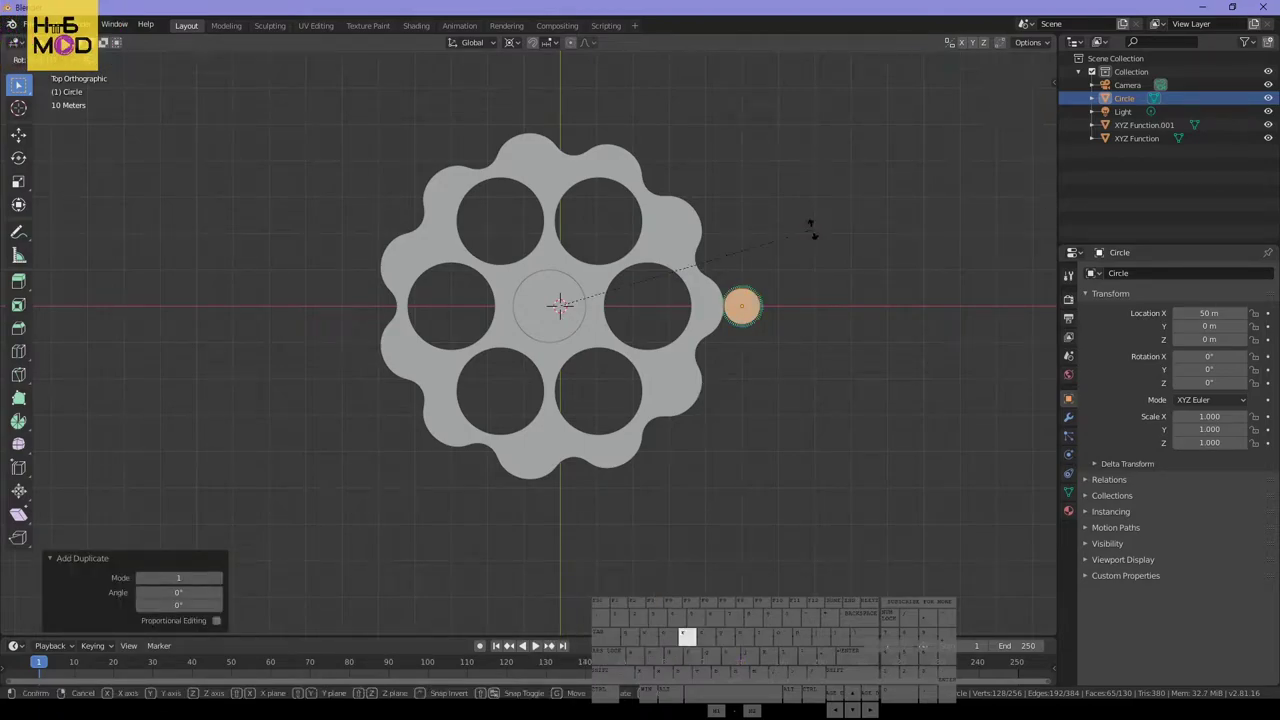
text(30)
key(Return)
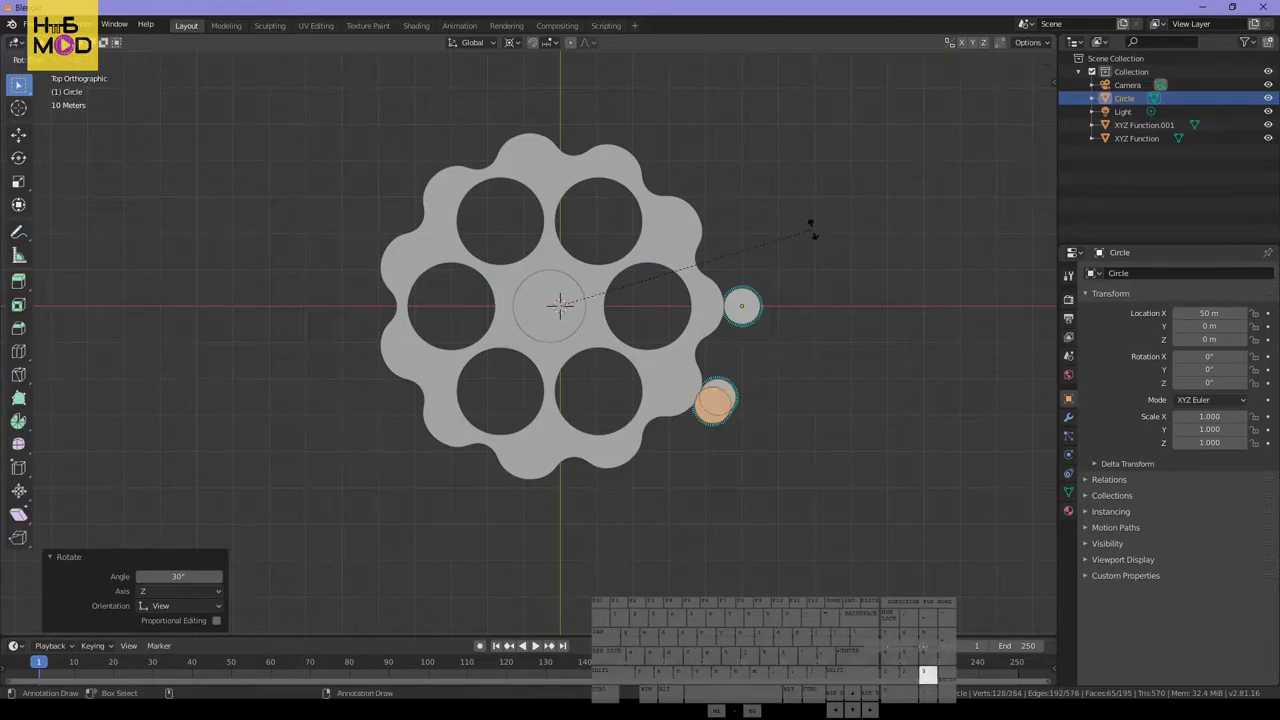
Repeat the 30° rotated duplication around the disk until twelve pillars form a full ring within one object
key(shift+r)
key(shift+r)
key(shift+r)
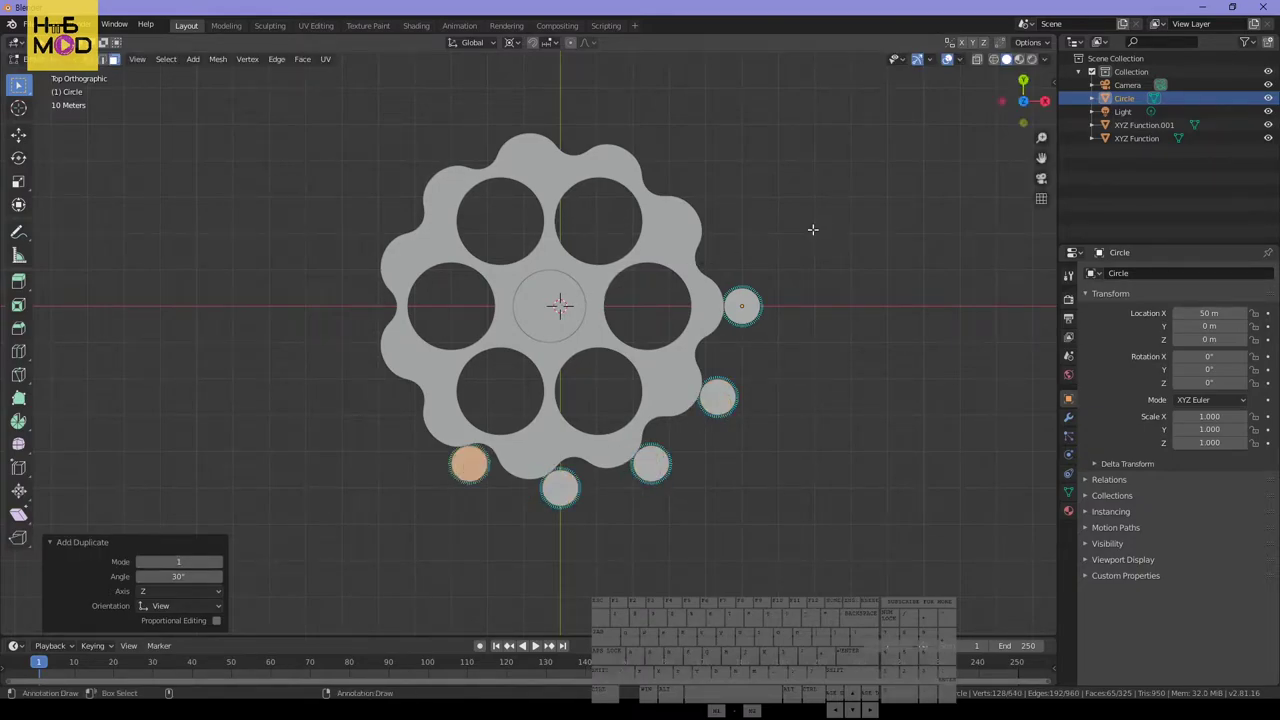
key(shift+r)
key(shift+r)
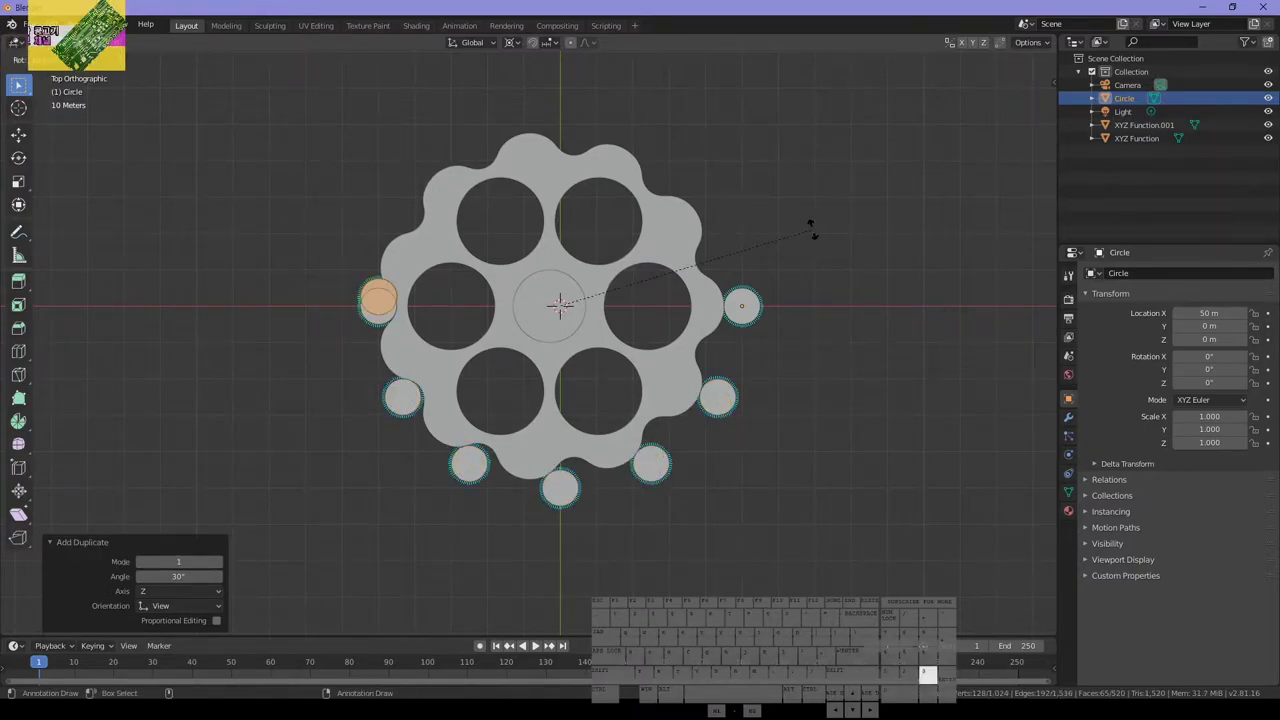
key(shift+r)
key(shift+r)
key(shift+r)
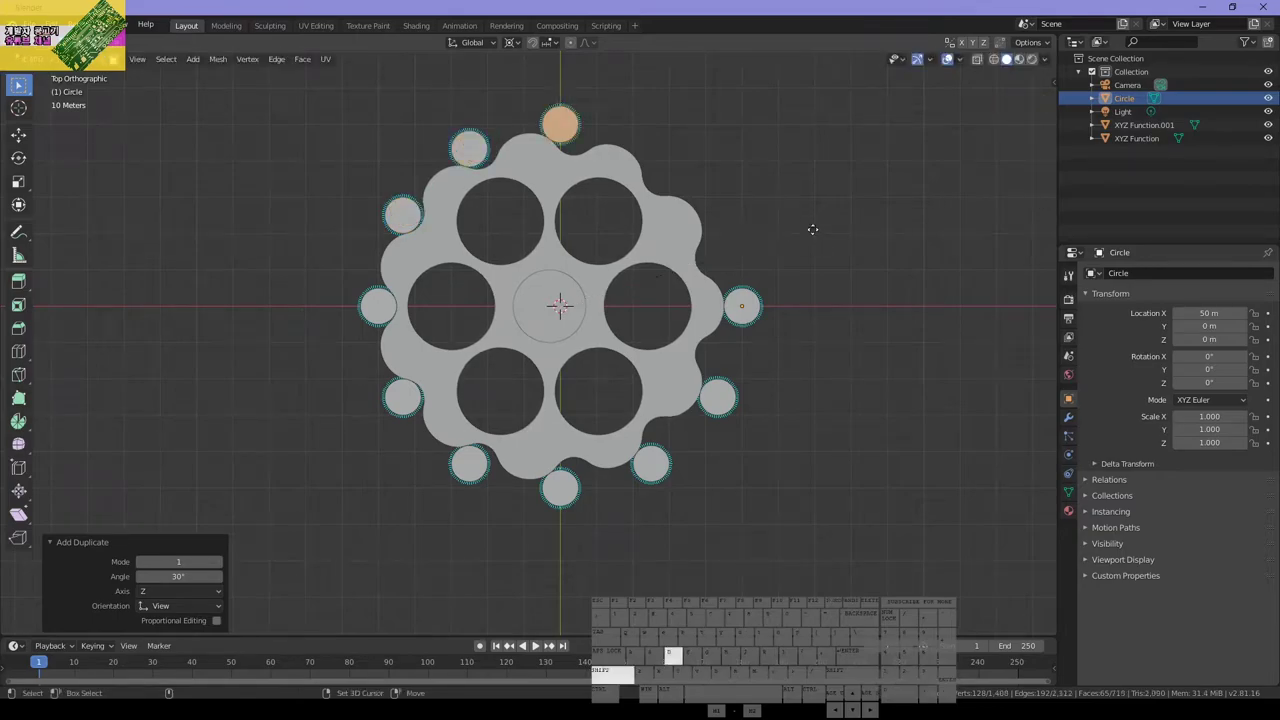
key(shift+r)
key(shift+d)
text(r30)
key(Return)
Add an unfilled 64-vertex circle of 5 m radius at the origin, and a duplicate scaled about 11.5 times to surround the pillars
shift+middle_drag(811, 229, 786, 202)
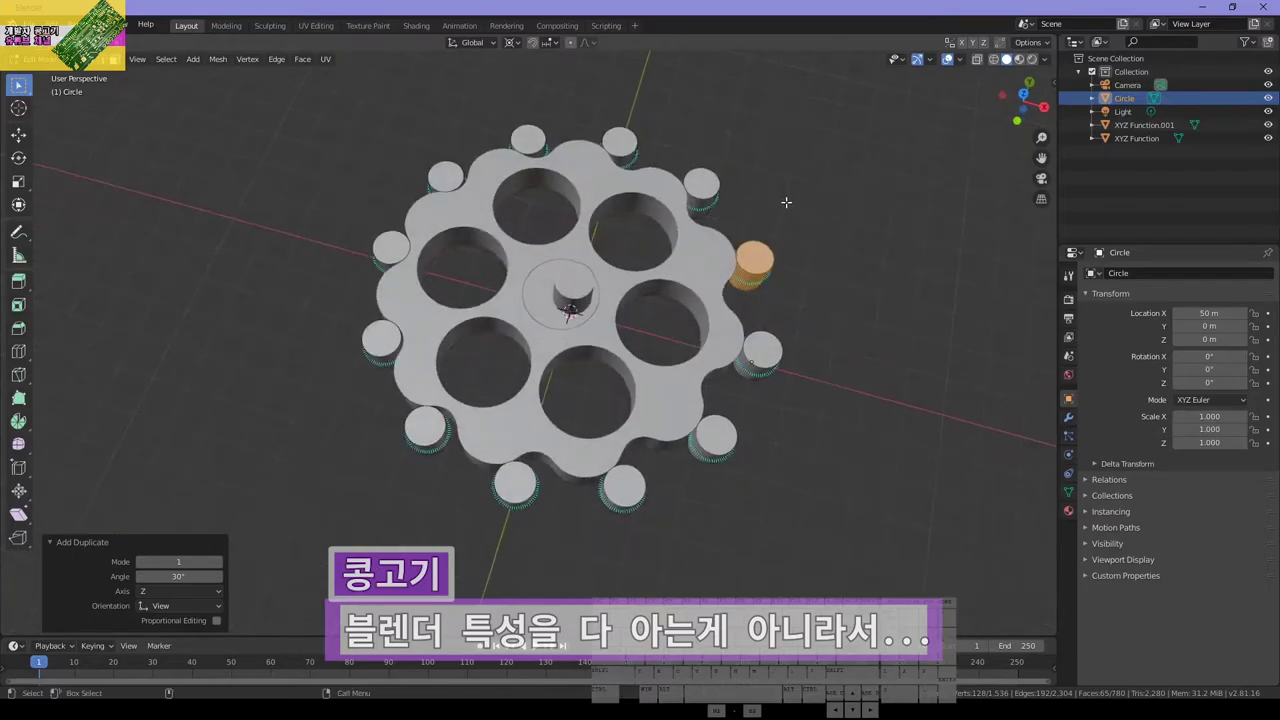
key(shift+a)
click(835, 221)
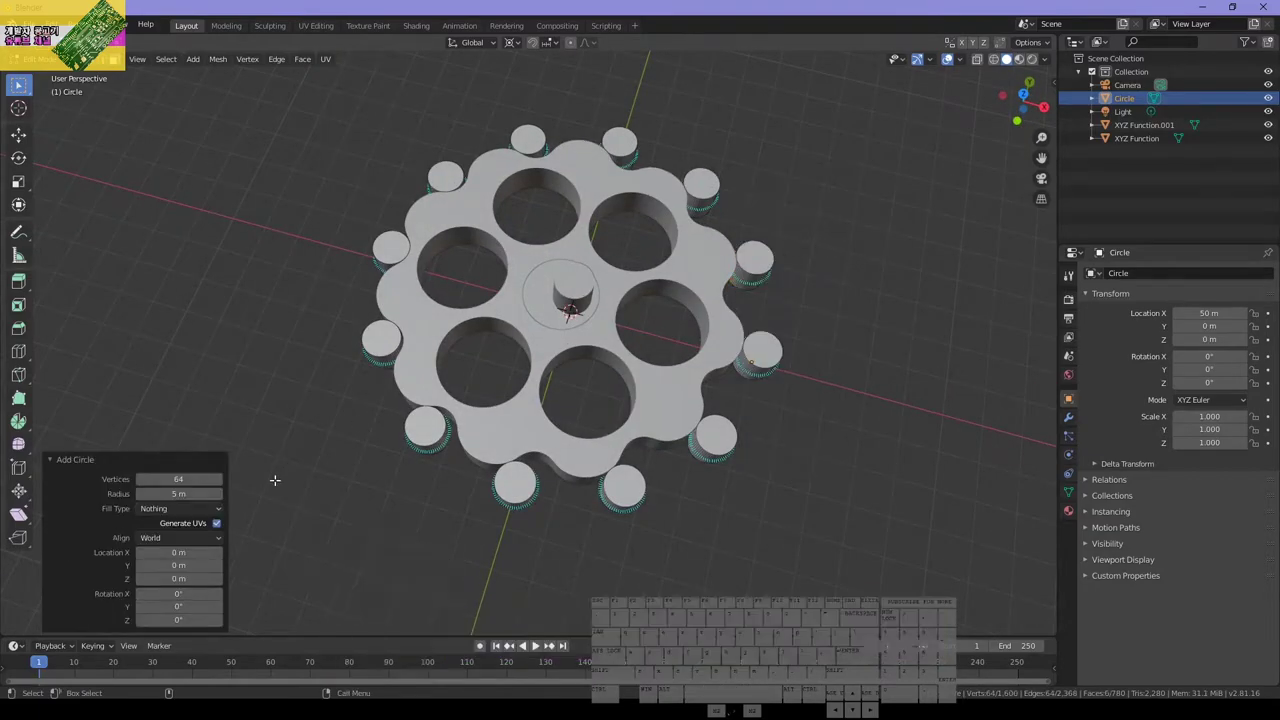
key(Return)
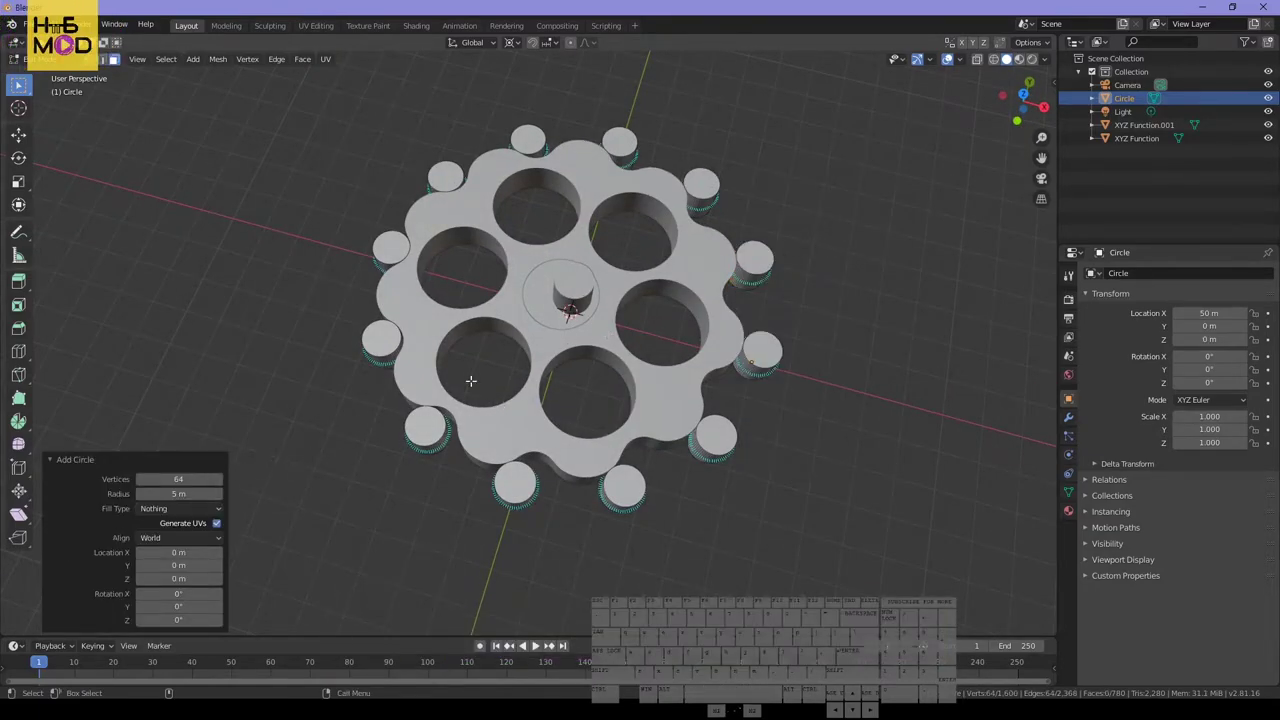
key(shift)
key(s)
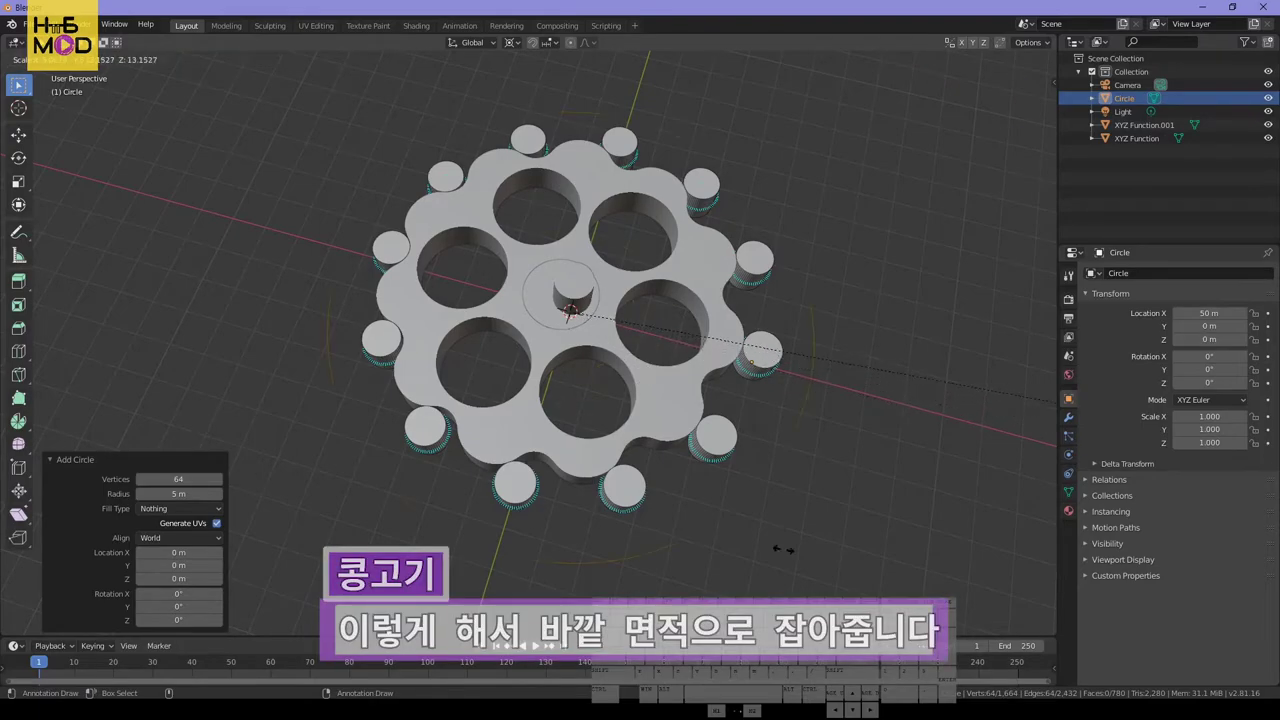
click(626, 486)
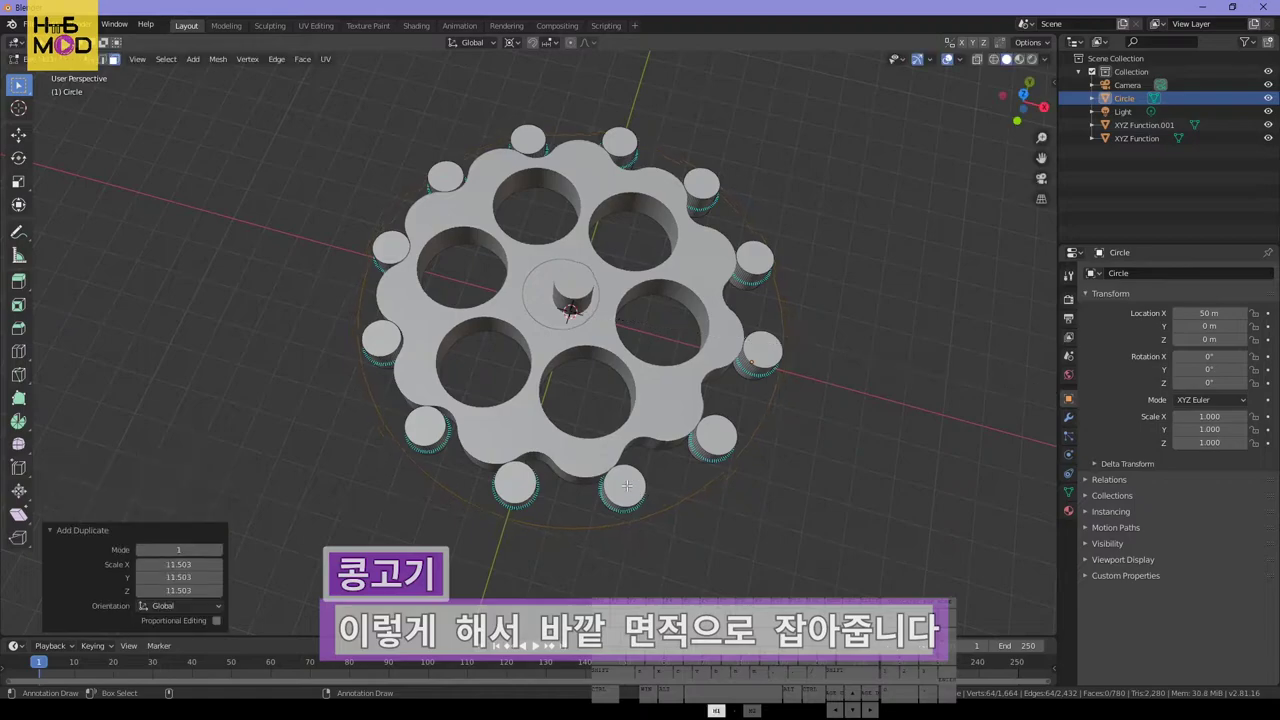
Isolate the pillars and both circles in local view and switch to vertex selection
key(a)
click(528, 553)
key(KP_1)
middle_drag(459, 434, 517, 392)
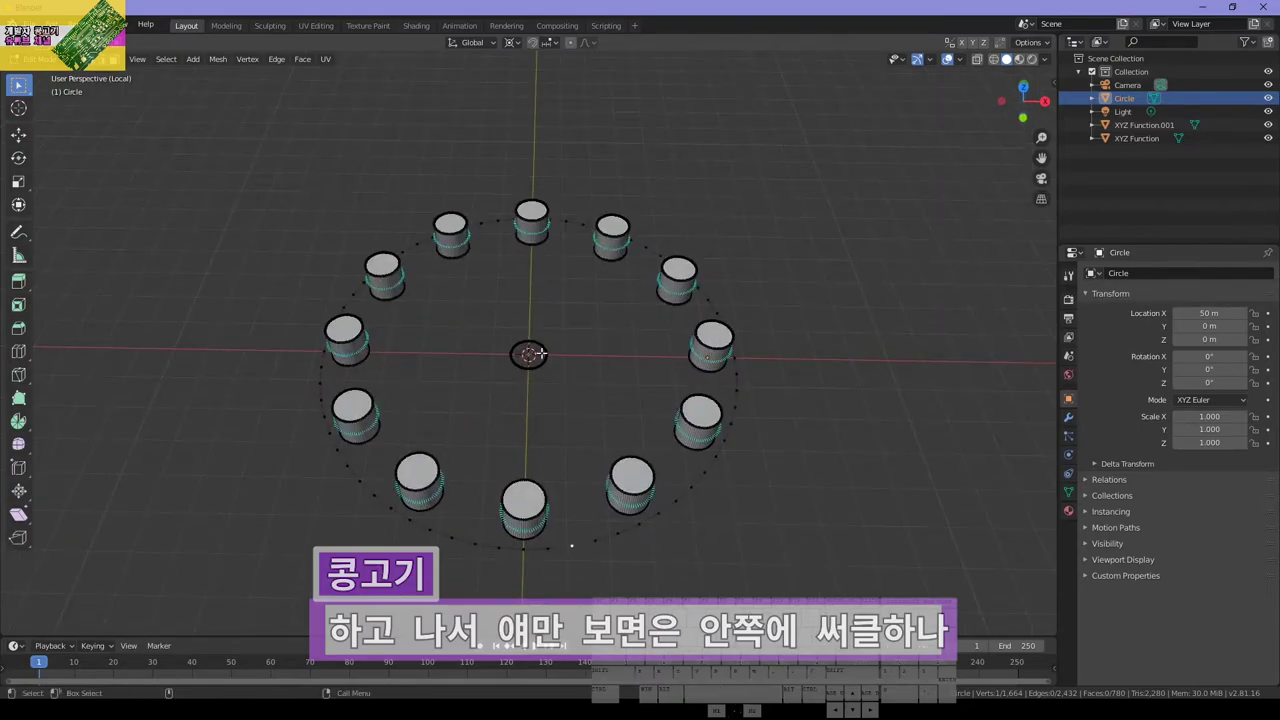
In the front view, select the pillars' bottom vertices together with both circles and fill the area between them with faces
middle_drag(441, 528, 463, 451)
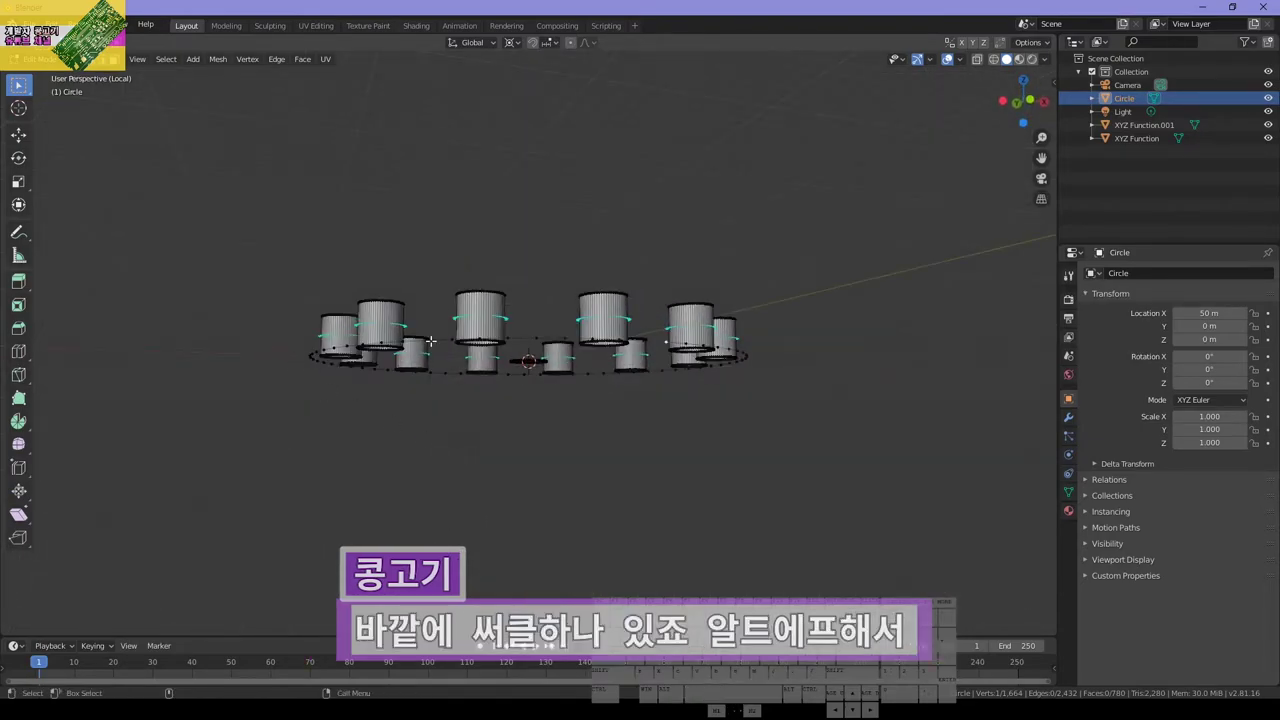
key(KP_1)
drag(306, 357, 823, 393)
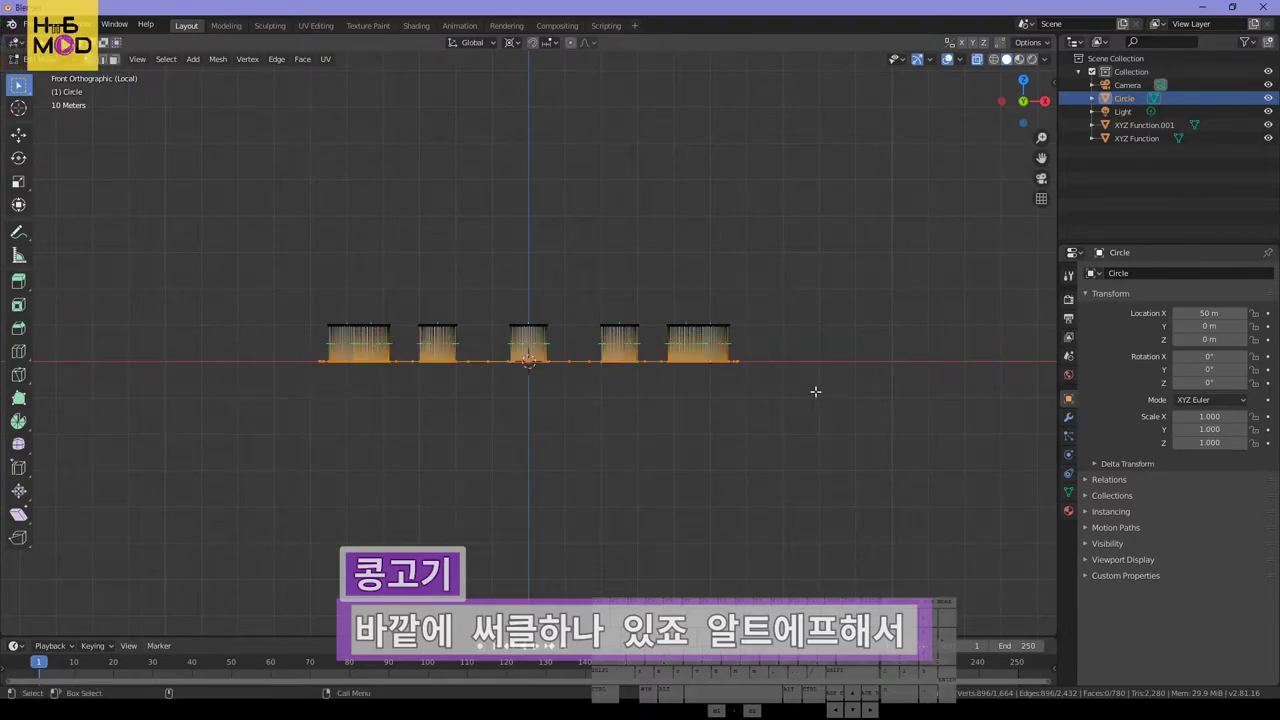
key(alt+f)
middle_drag(814, 386, 614, 172)
scroll(598, 391, up, 4)
scroll(625, 189, down, 2)
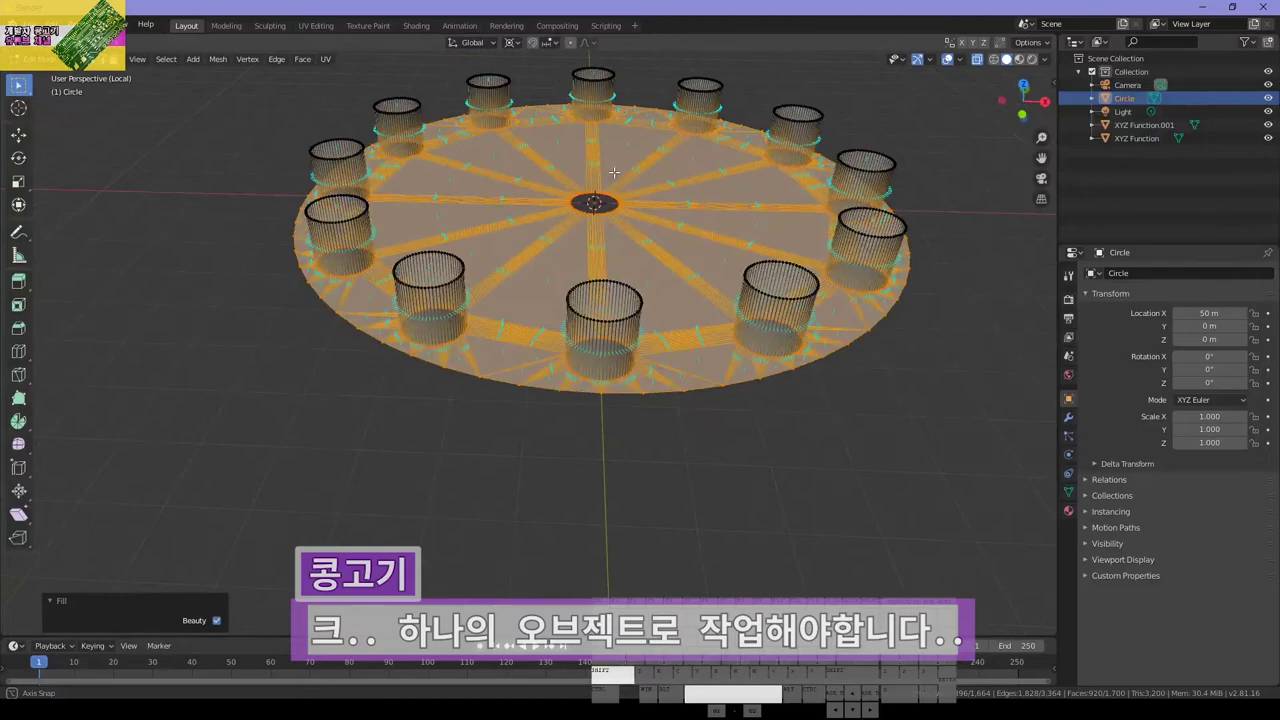
Show all objects again and try to extrude the filled base 10 m downward along Z
key(KP_Divide)
key(KP_1)
click(629, 411)
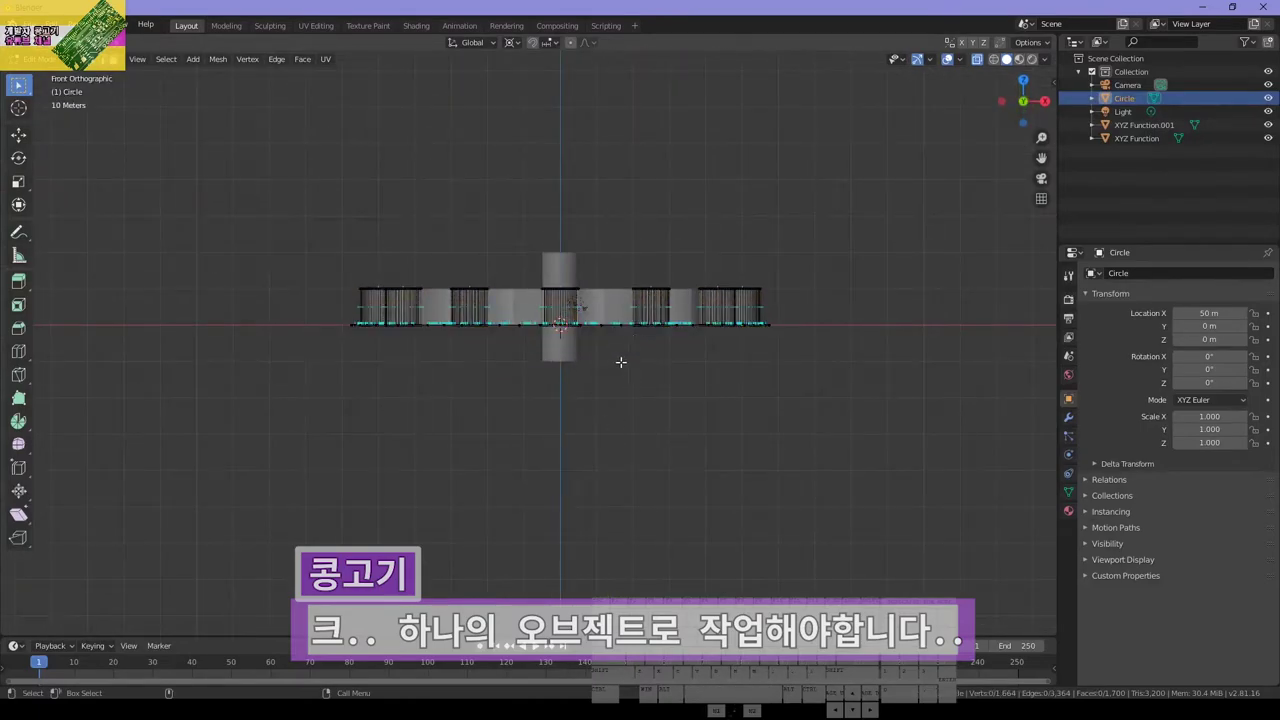
key(a)
key(z)
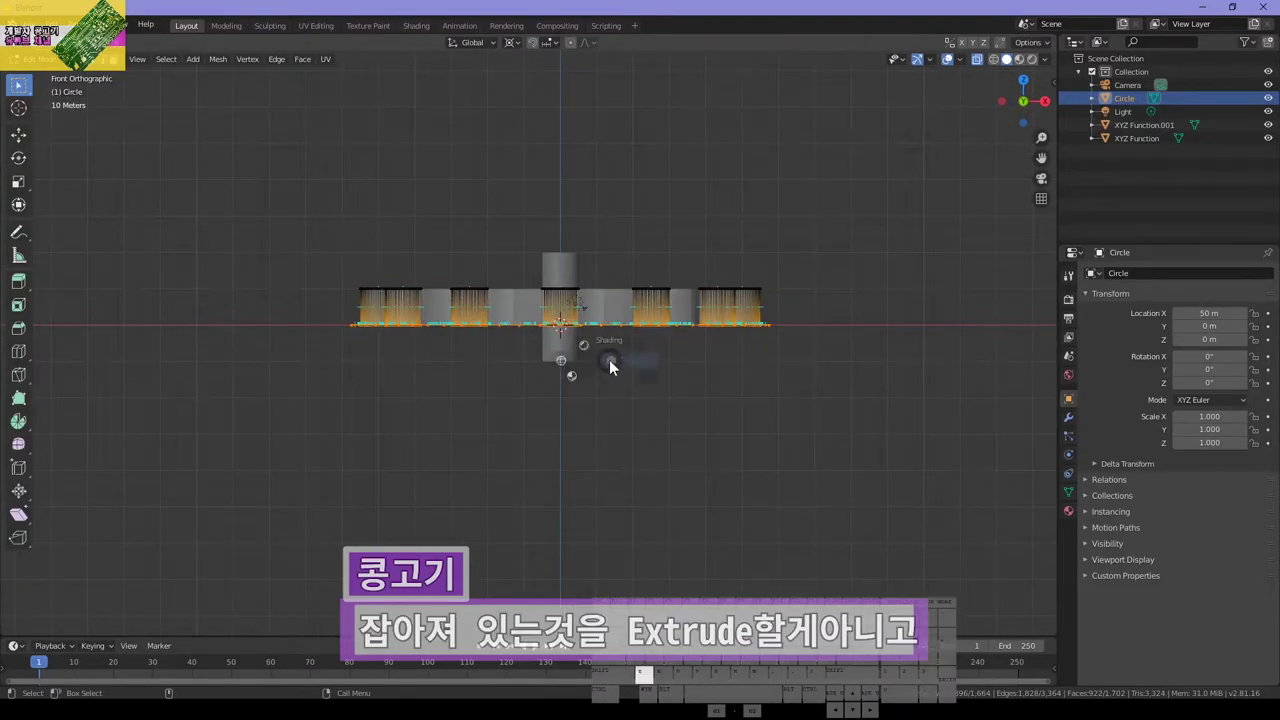
click(609, 404)
key(e)
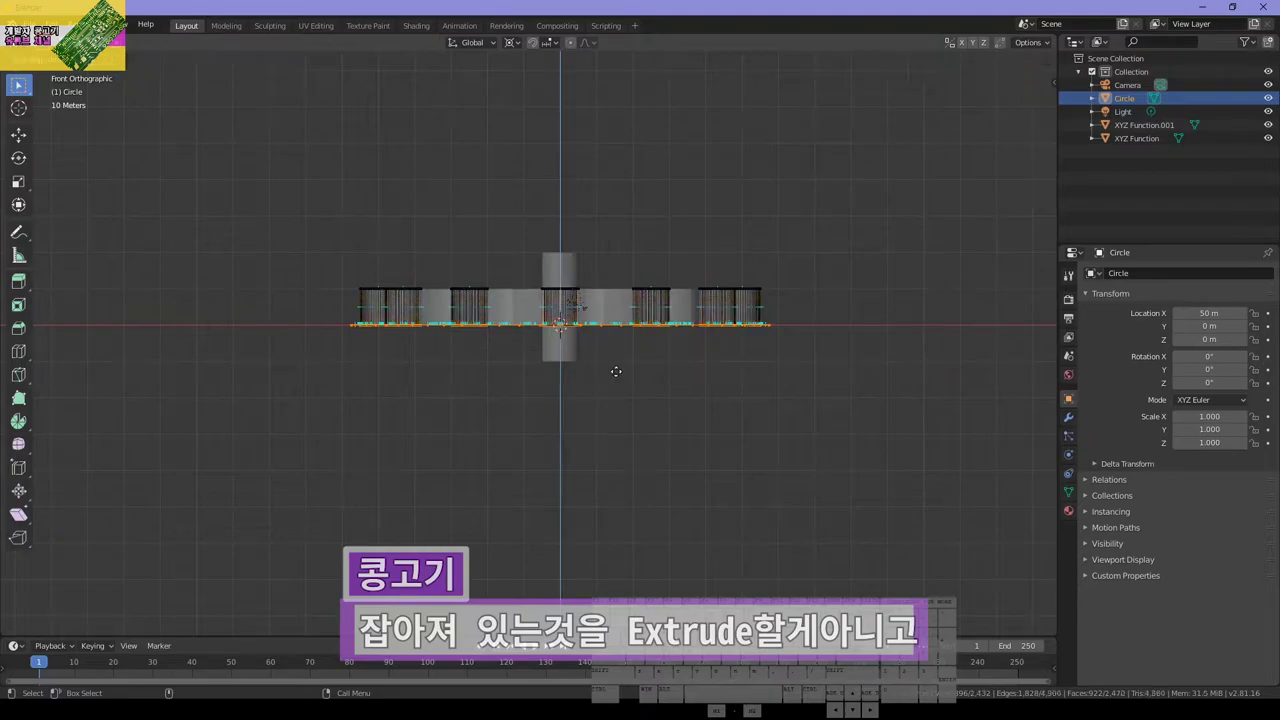
key(z)
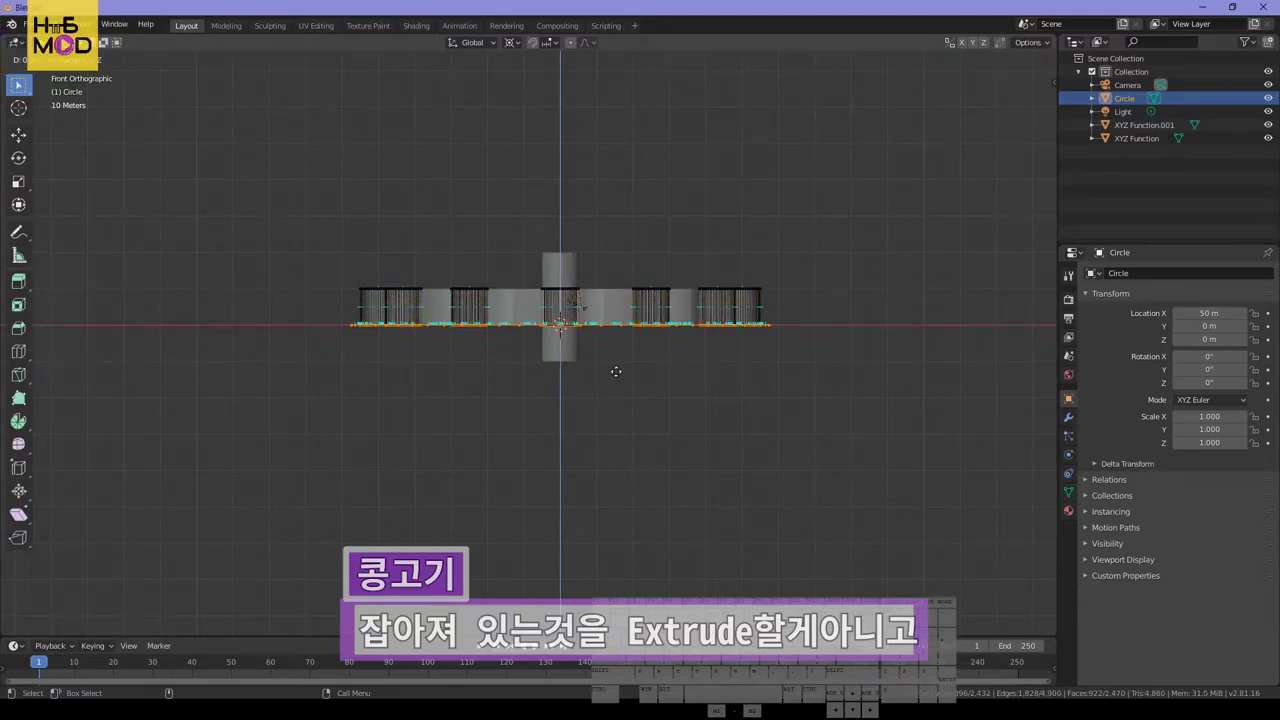
key(z)
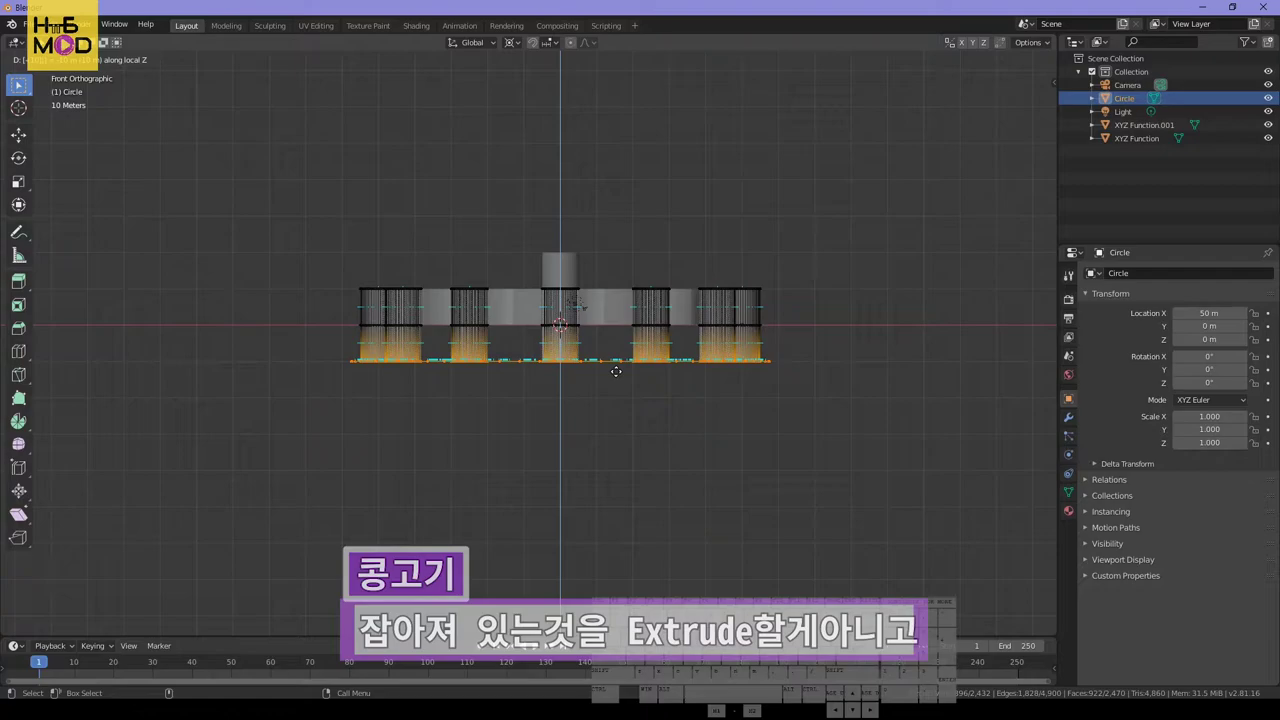
right_click(616, 371)
middle_drag(614, 369, 643, 296)
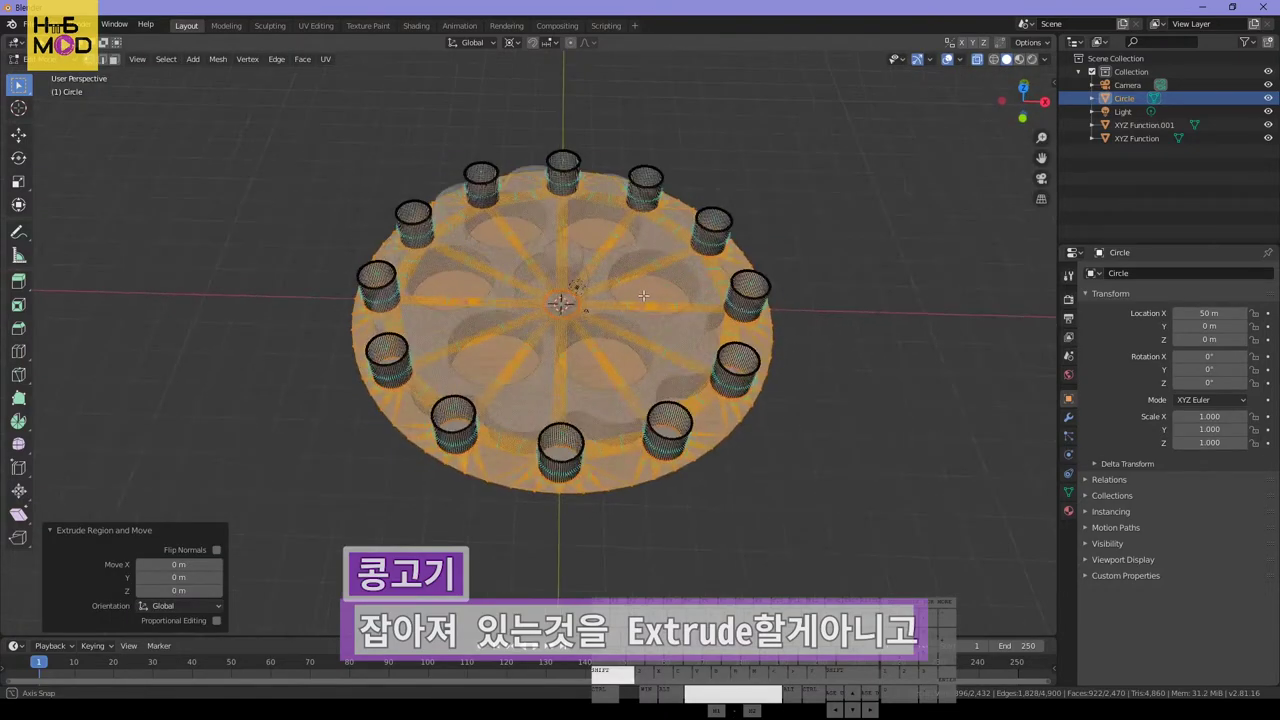
Merge the housing's overlapping vertices by distance
click(596, 494)
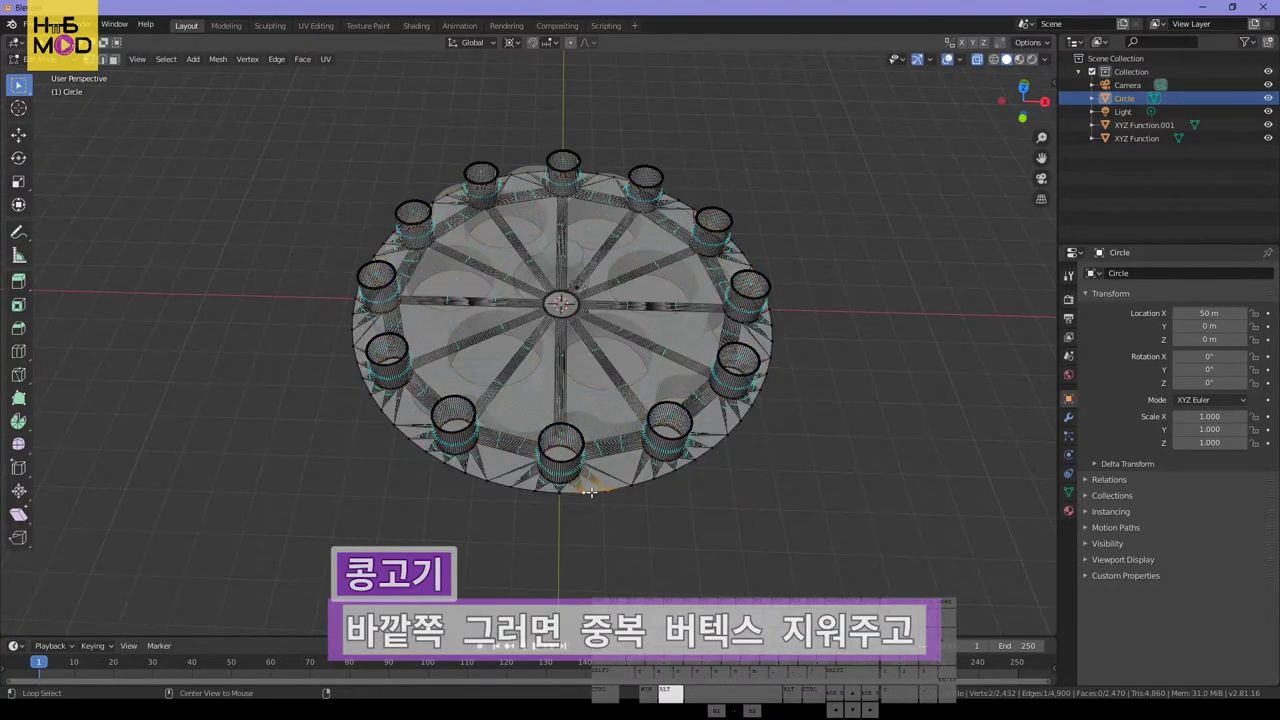
key(a)
key(m)
click(768, 505)
key(alt+a)
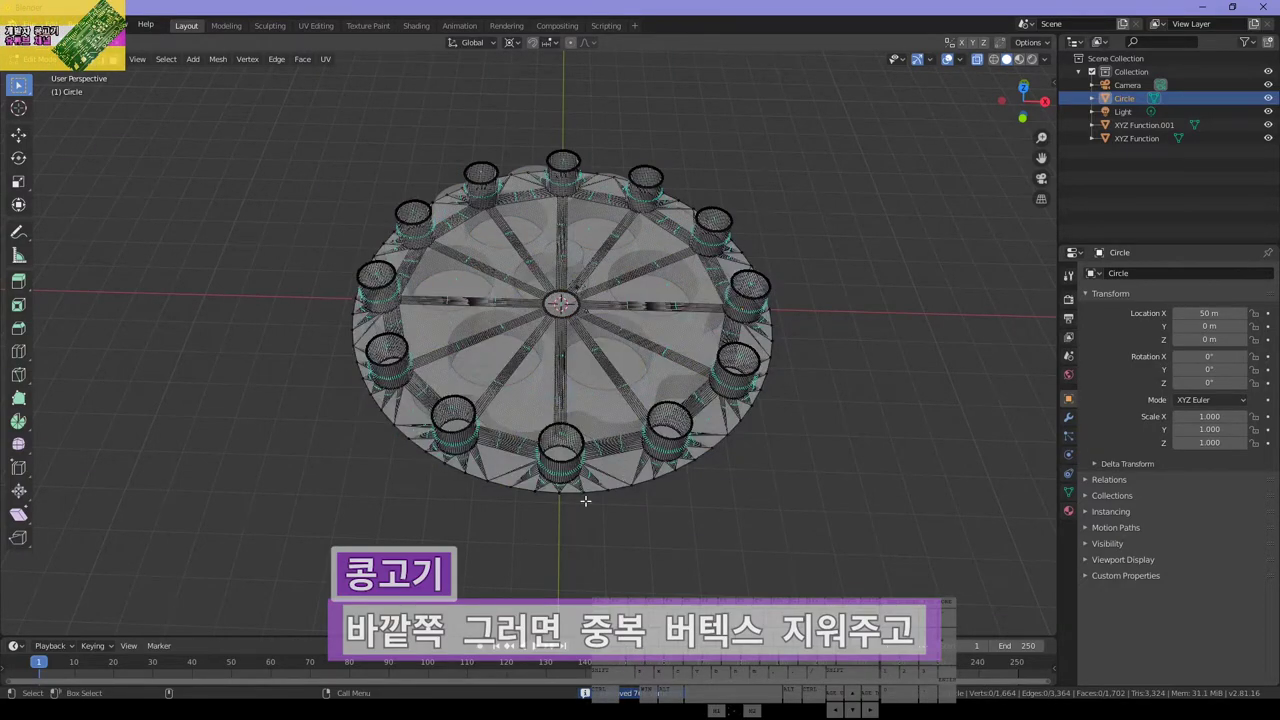
Try to loop-select the base's outer rim, and undo back through the vertex merge
key(a)
key(alt+a)
key(a)
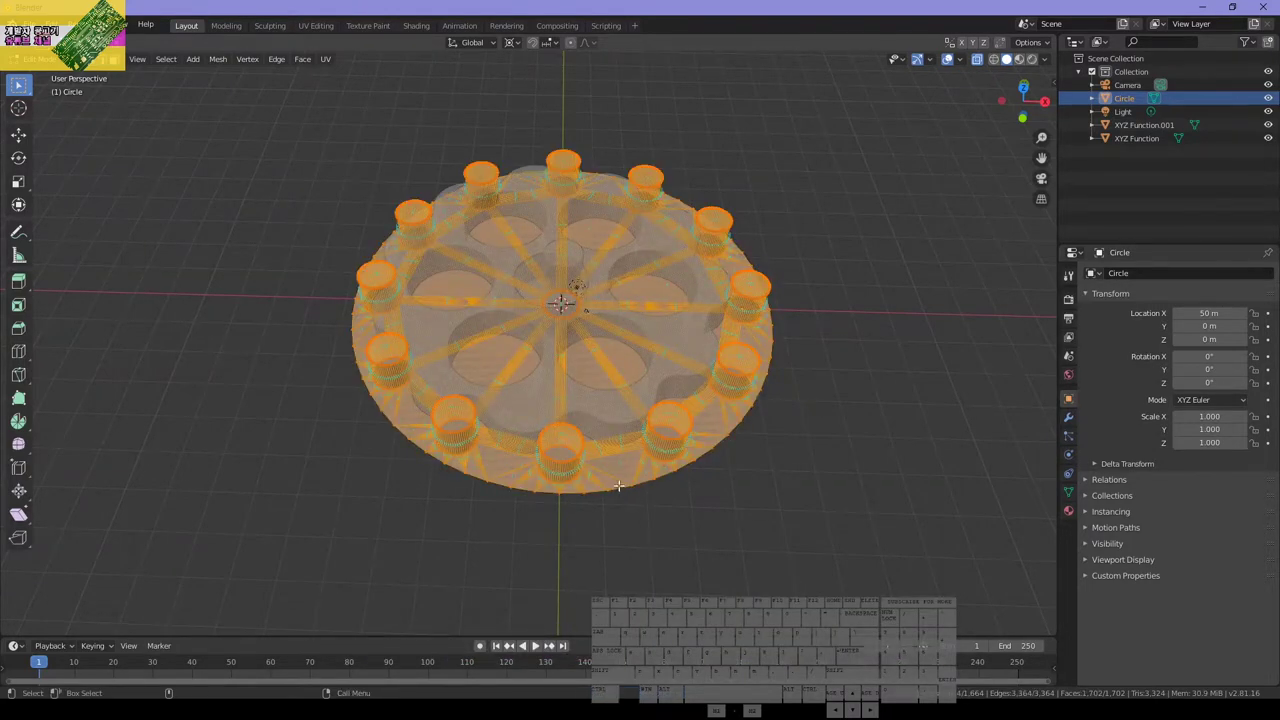
key(alt+a)
alt+click(612, 486)
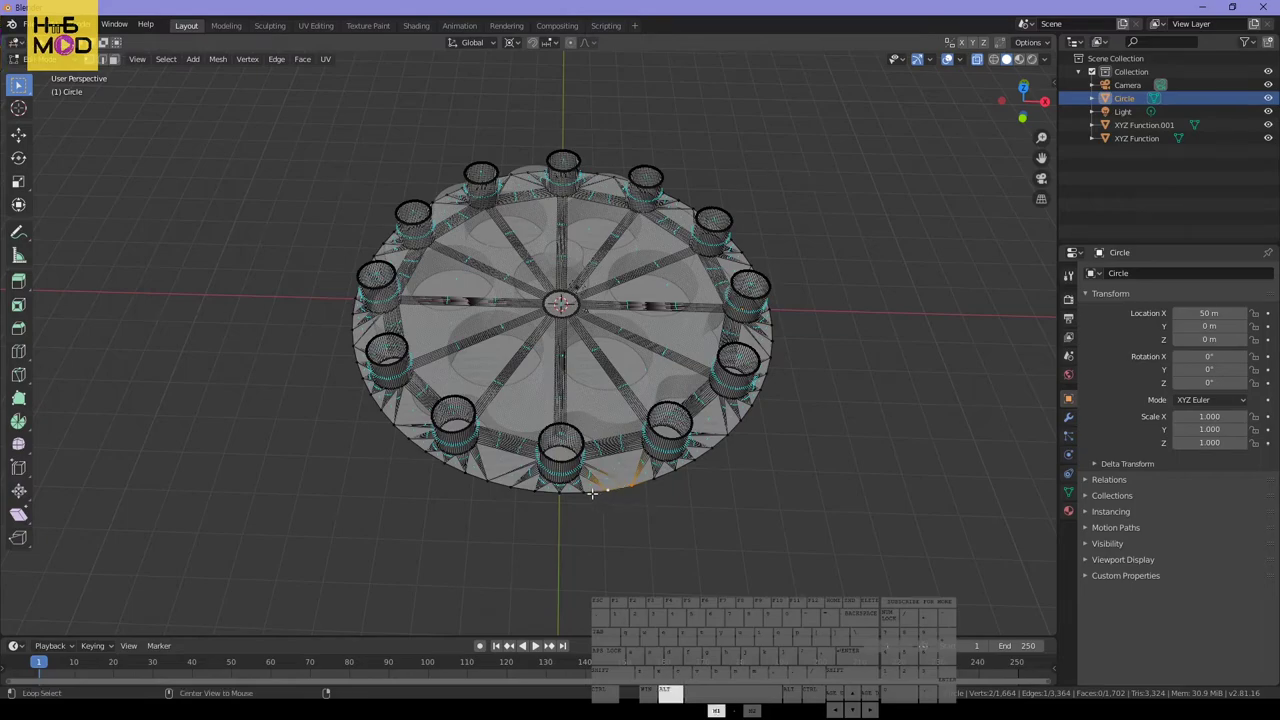
alt+click(602, 506)
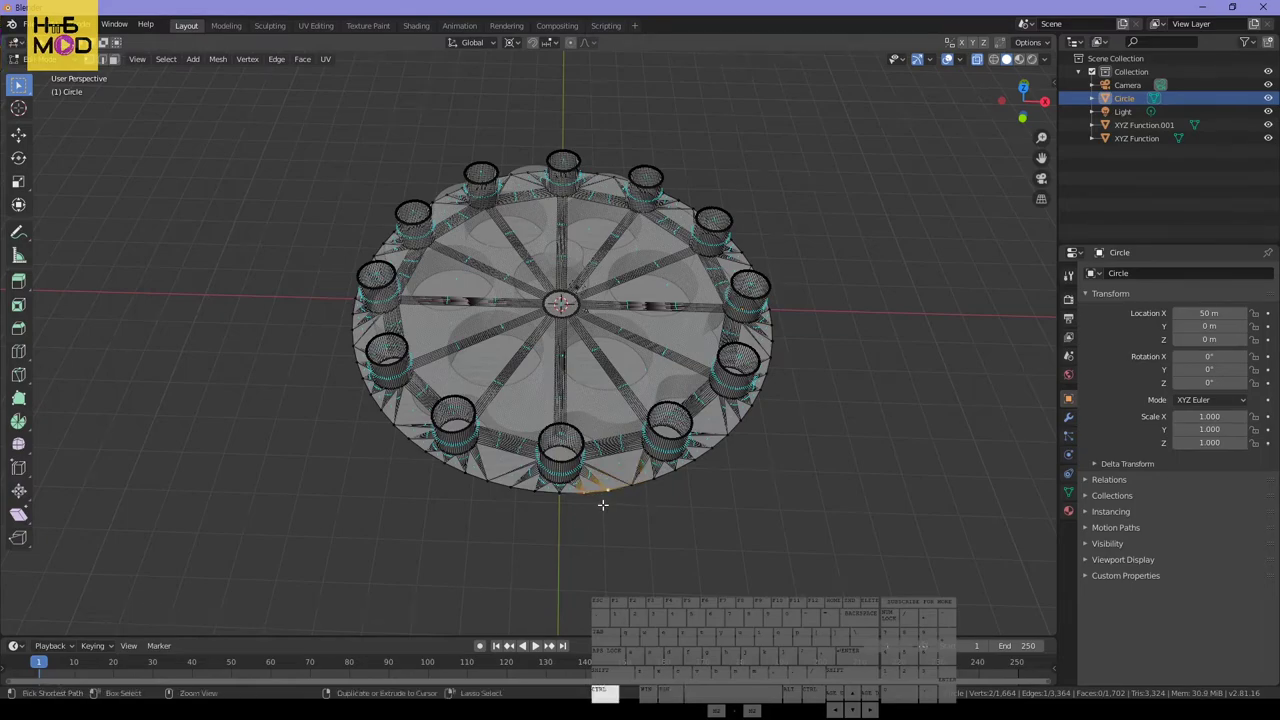
key(ctrl+z)
key(ctrl+z)
key(ctrl+z)
key(ctrl+z)
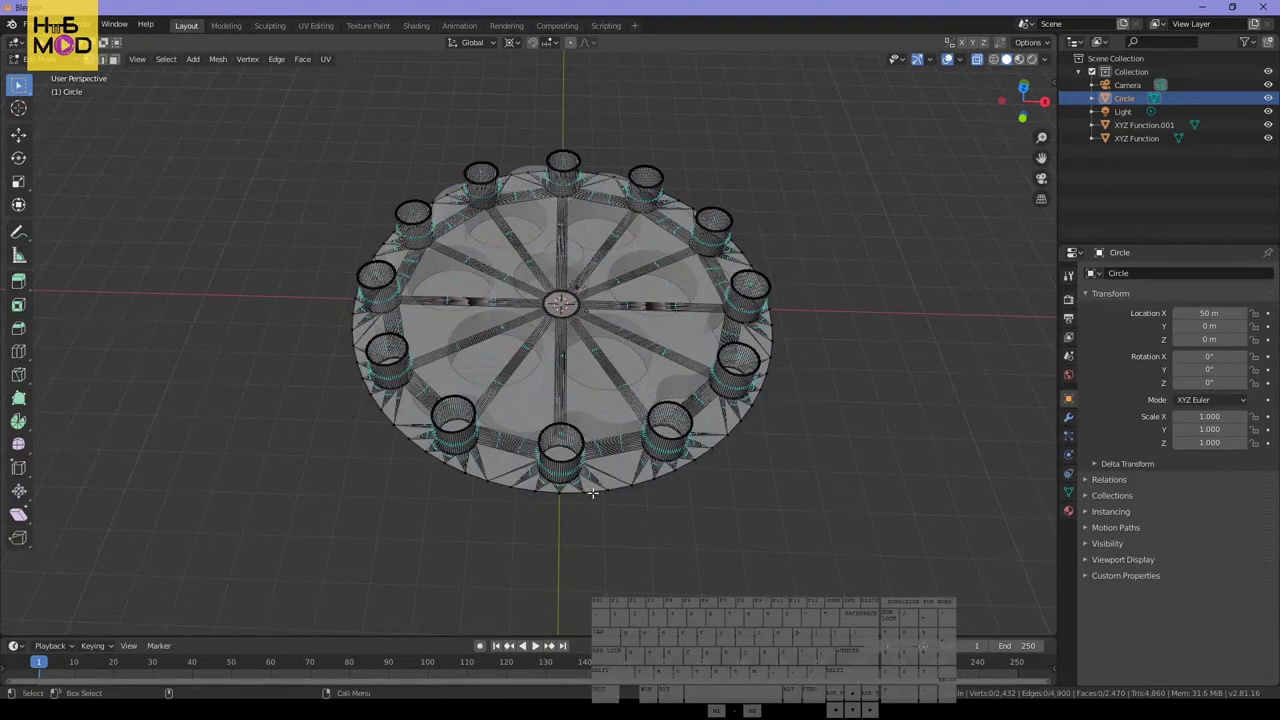
Try again to select the outer rim loop near the front pillars, and undo the selection attempts
click(634, 499)
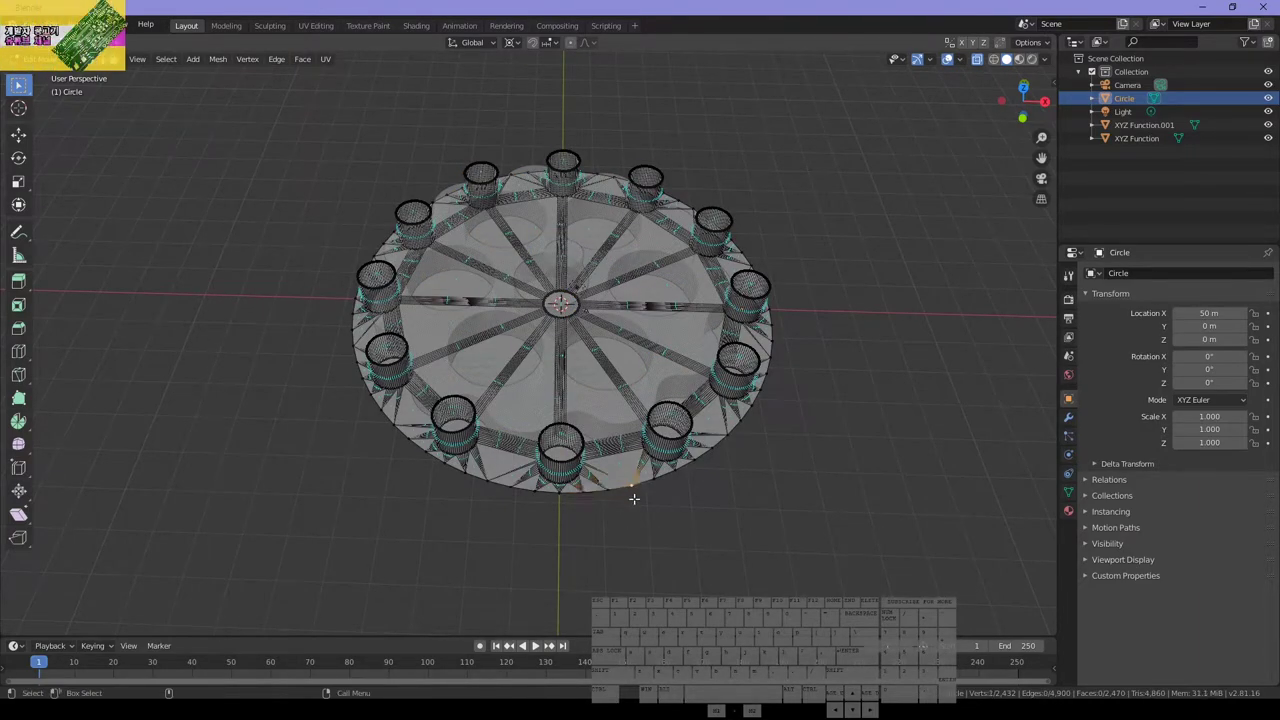
middle_drag(638, 501, 636, 434)
scroll(636, 434, up, 6)
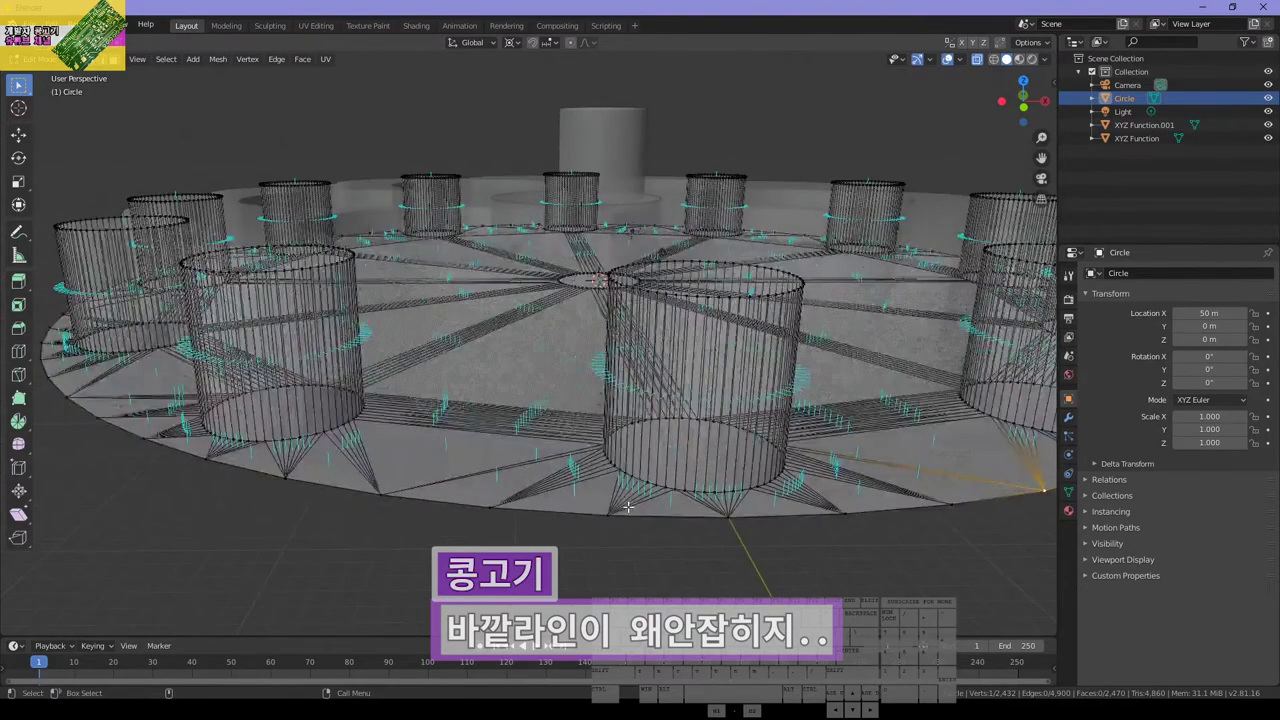
alt+click(627, 512)
alt+click(576, 512)
alt+click(669, 526)
key(ctrl+z)
key(ctrl+z)
key(ctrl+z)
key(ctrl+z)
key(ctrl+z)
key(ctrl+z)
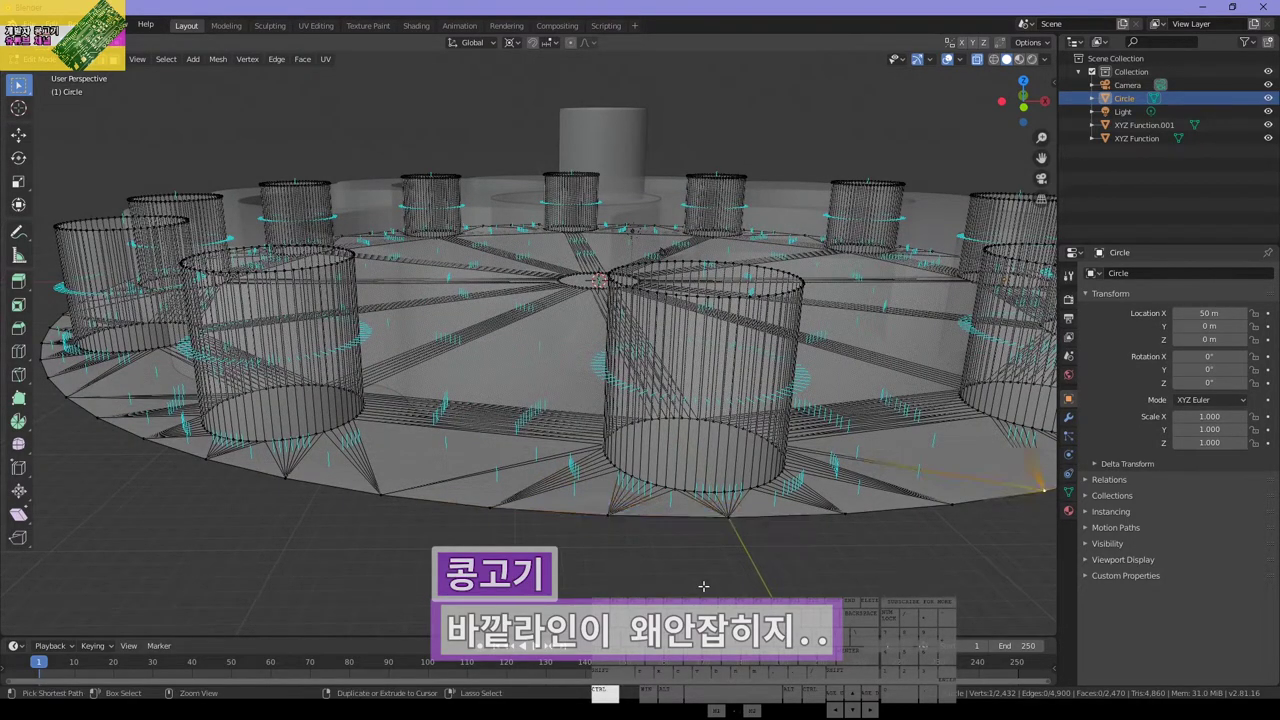
Isolate the housing, merge all its vertices by distance again and retry selecting the outer rim loop
key(KP_Divide)
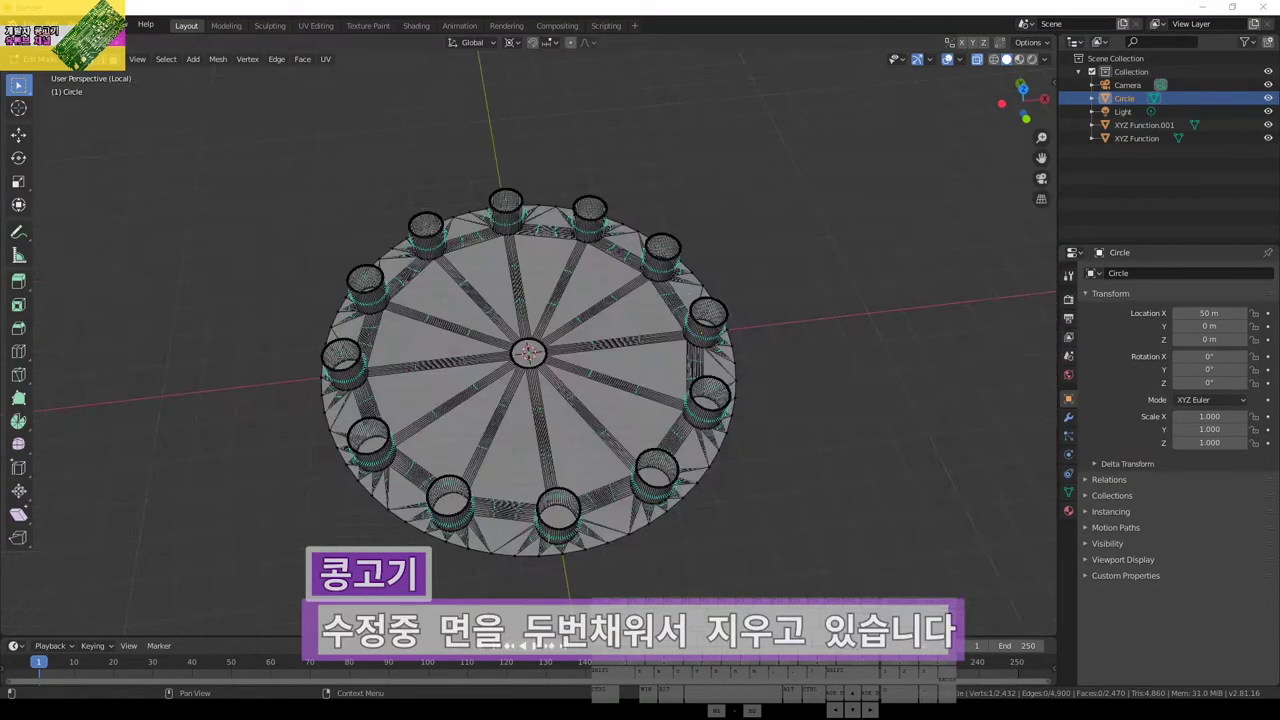
key(a)
key(m)
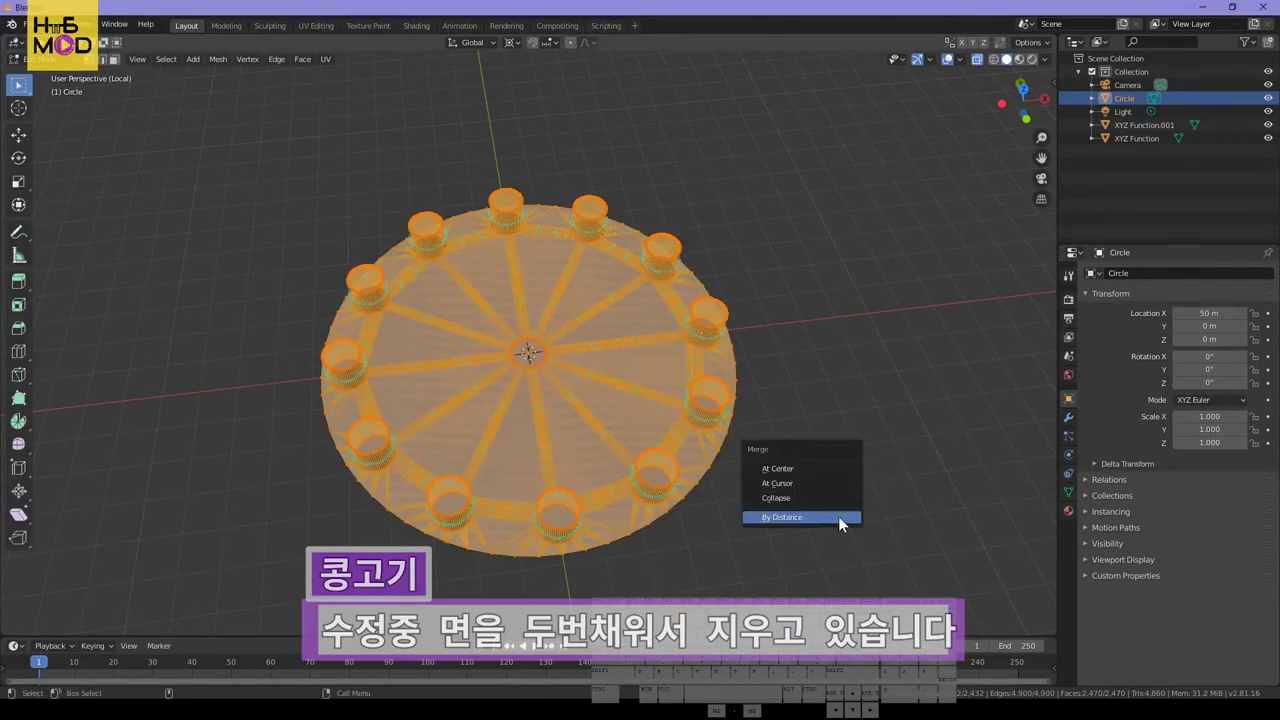
click(838, 516)
key(alt+a)
middle_drag(798, 530, 799, 497)
key(a)
key(alt+a)
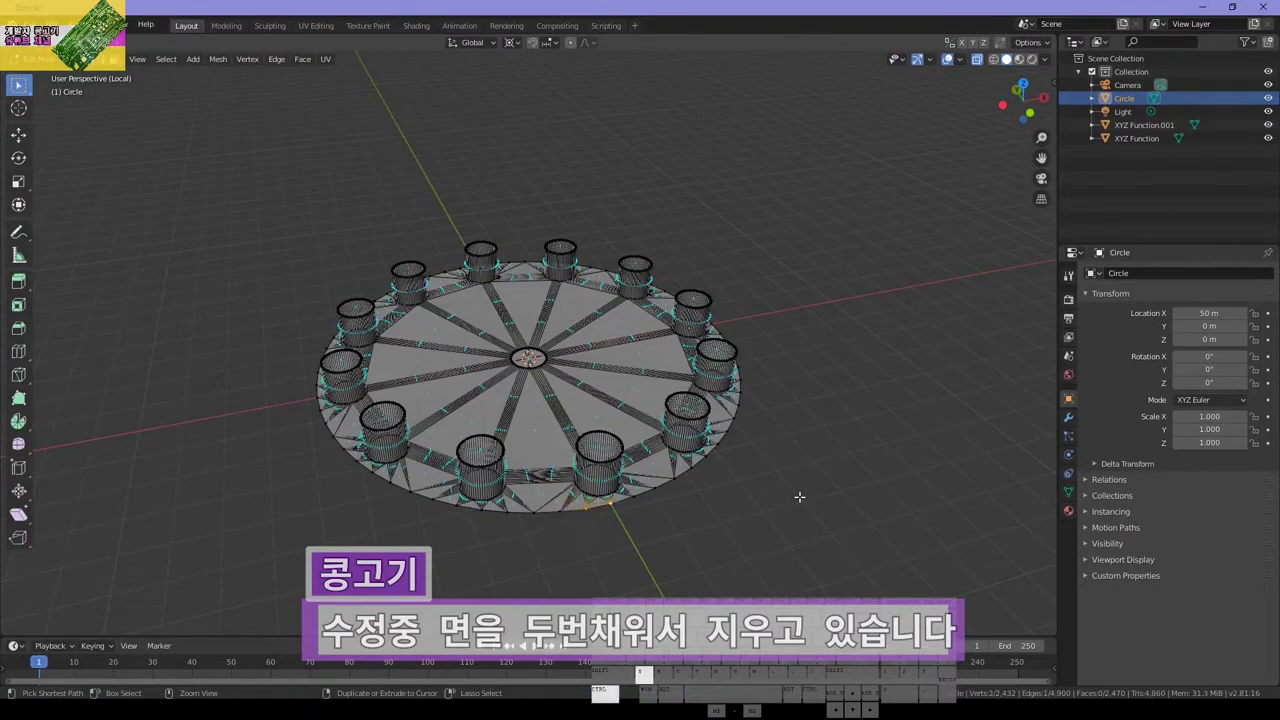
Undo back to the unfilled base outline and fill it only once
key(ctrl+z)
key(ctrl+z)
key(ctrl+z)
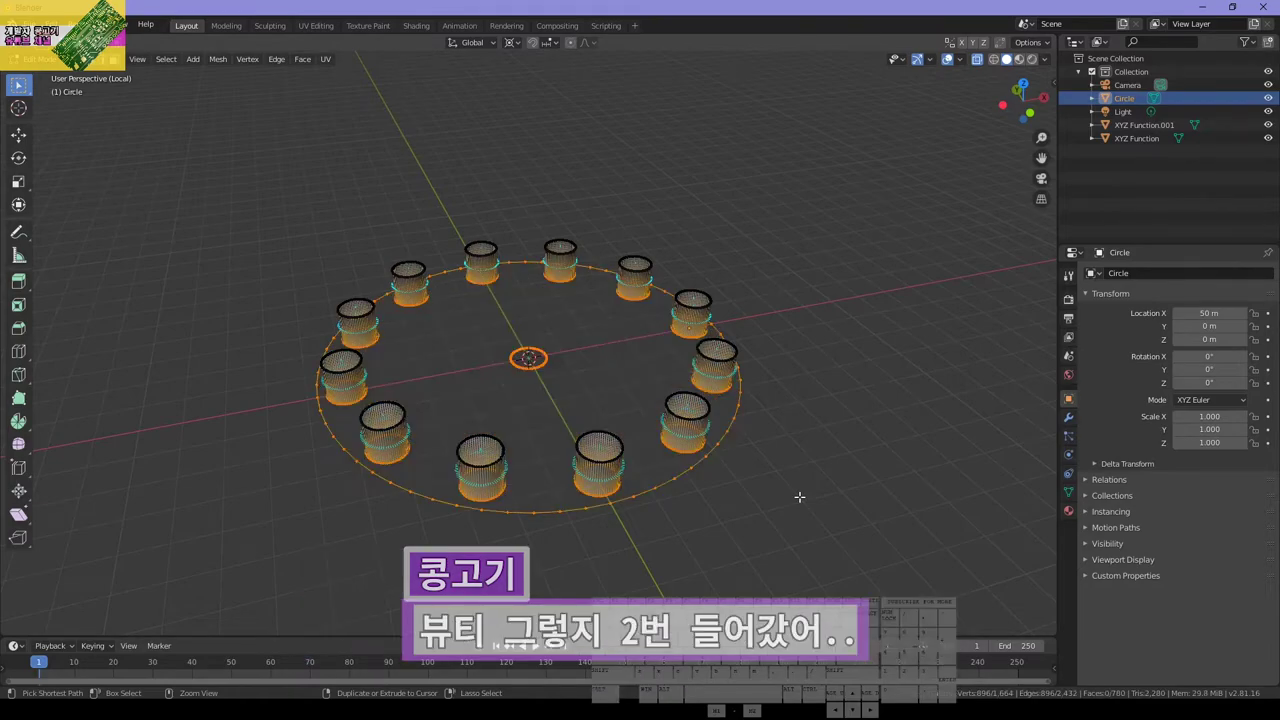
key(alt+f)
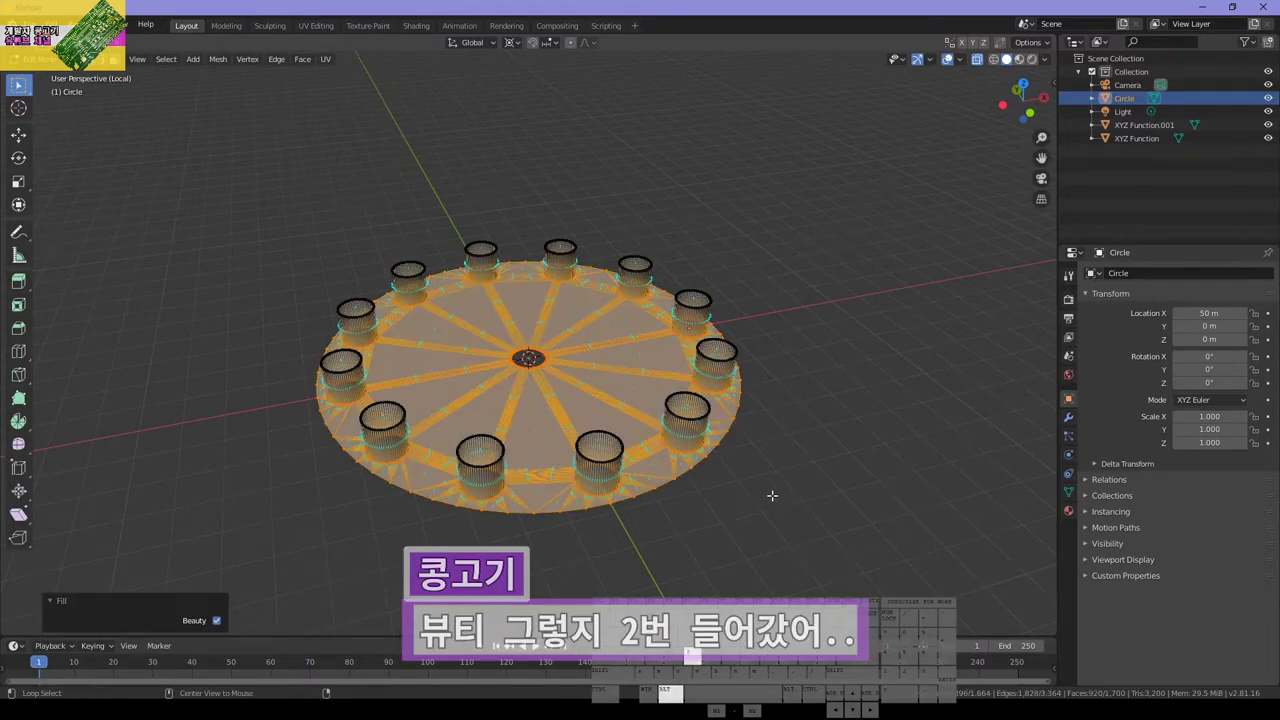
Select the outer rim and centre hole edge loops and extrude them -10 m along Z
alt+click(549, 514)
scroll(519, 368, up, 5)
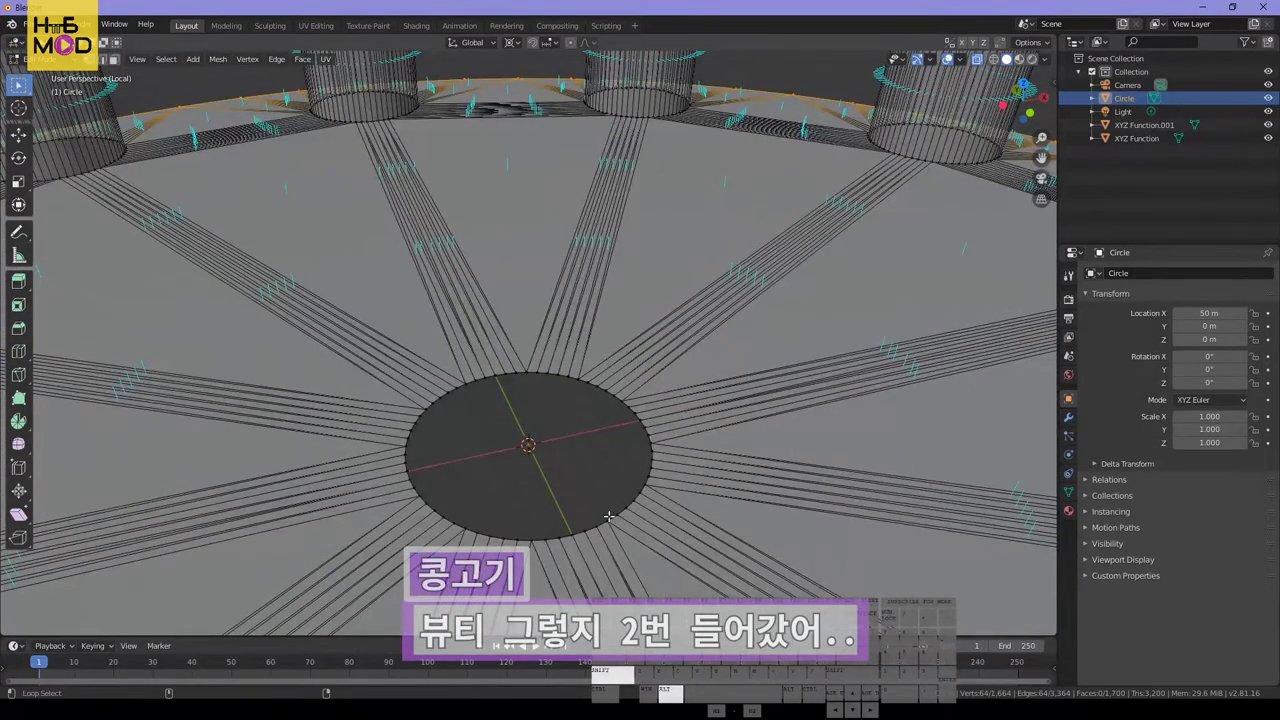
alt+shift+click(609, 516)
scroll(608, 517, down, 5)
middle_drag(582, 556, 591, 515)
key(e)
key(z)
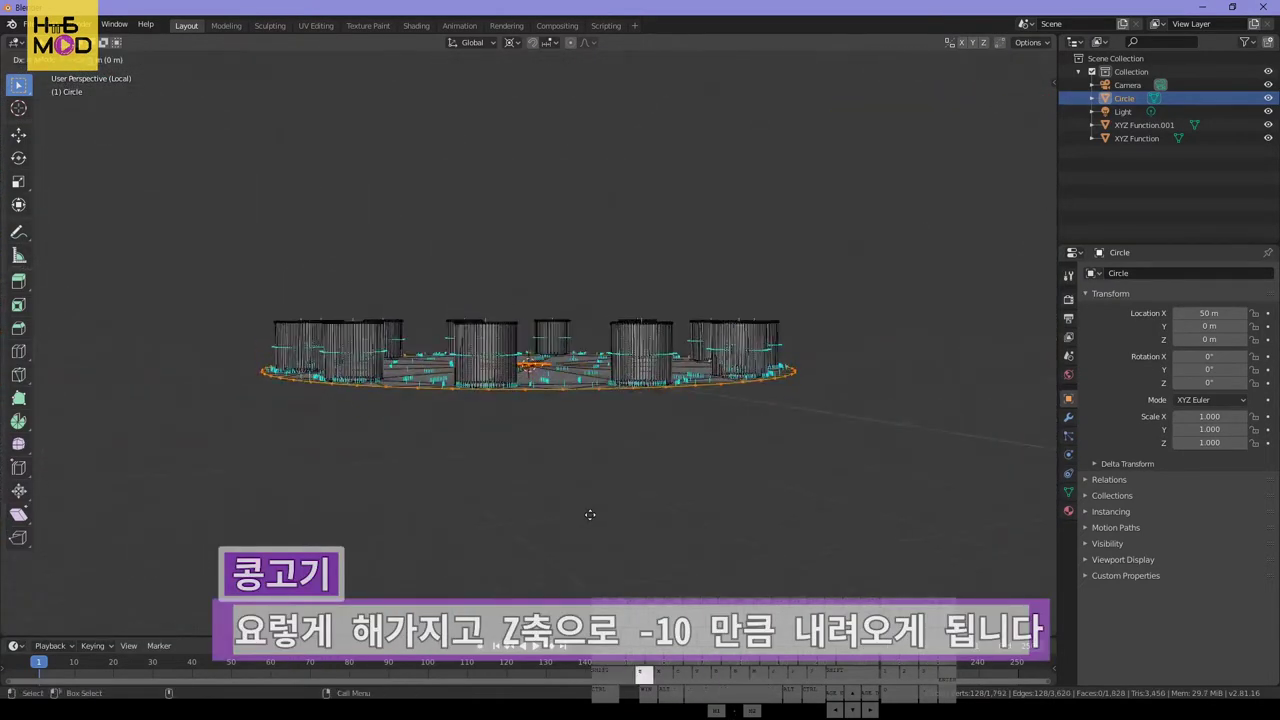
text(z10)
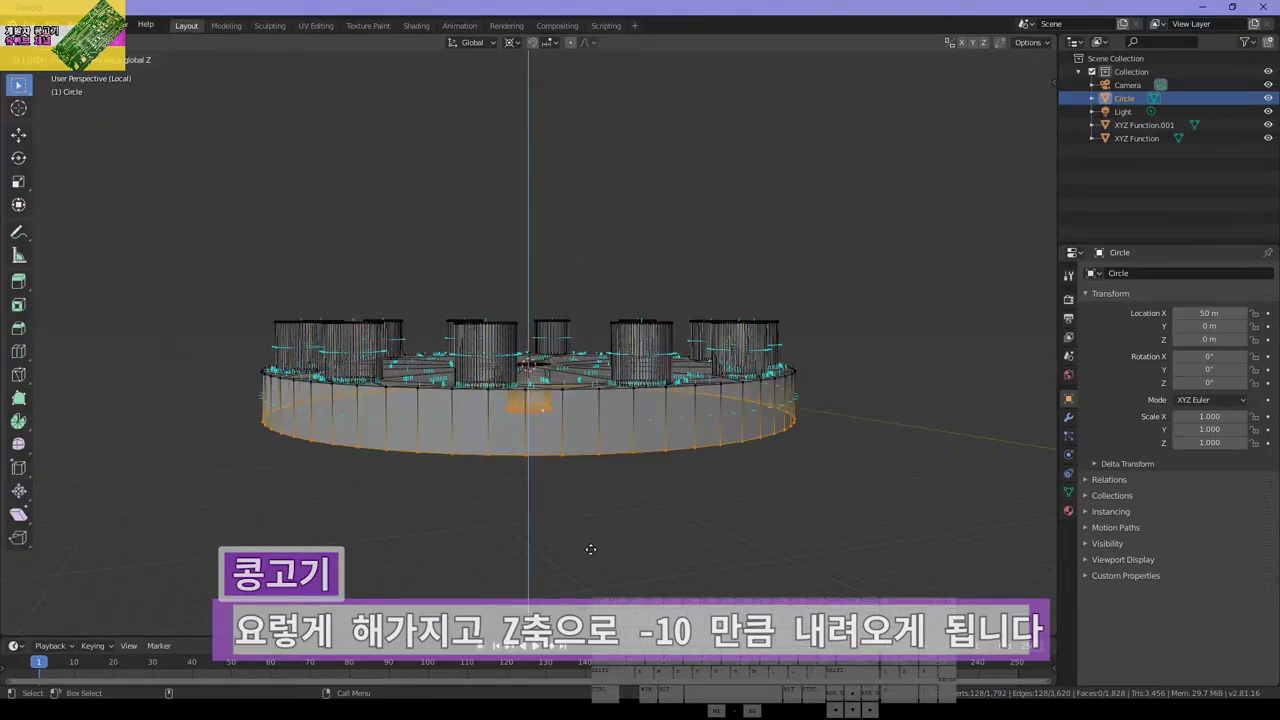
key(Return)
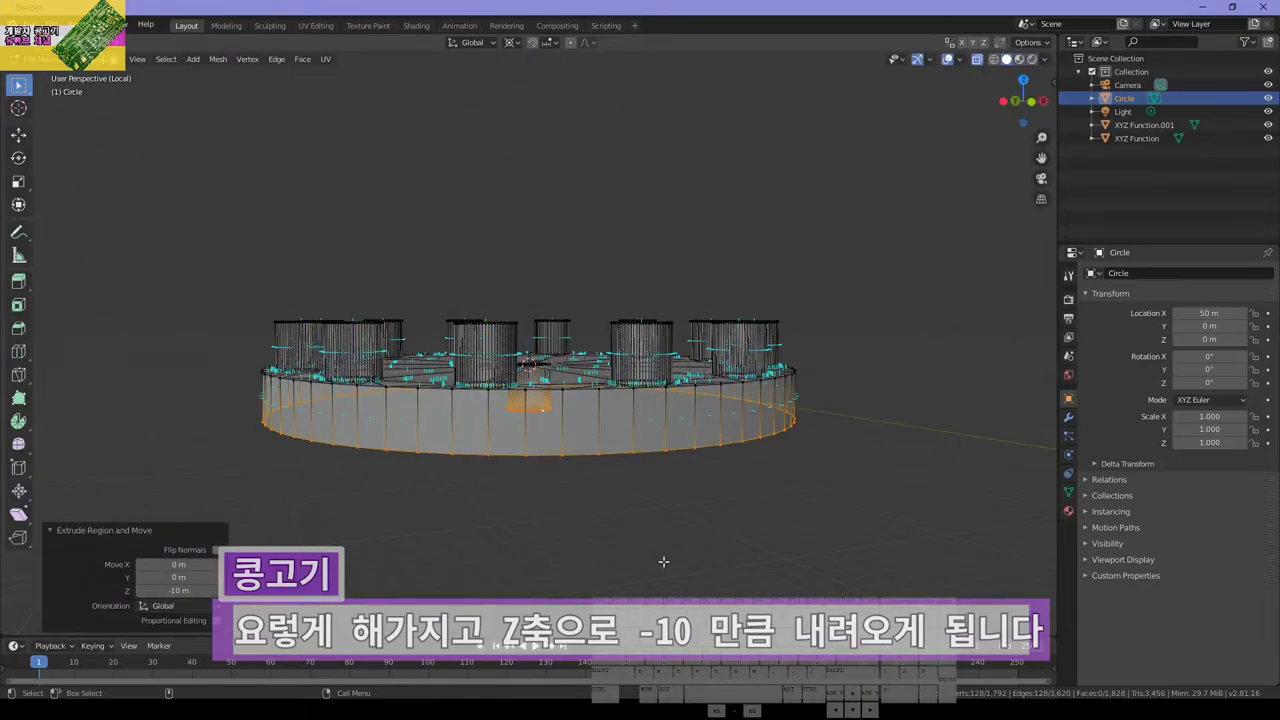
Select the lower edge loops of the outer wall and the centre hole from underneath, with X-ray turned off
click(544, 454)
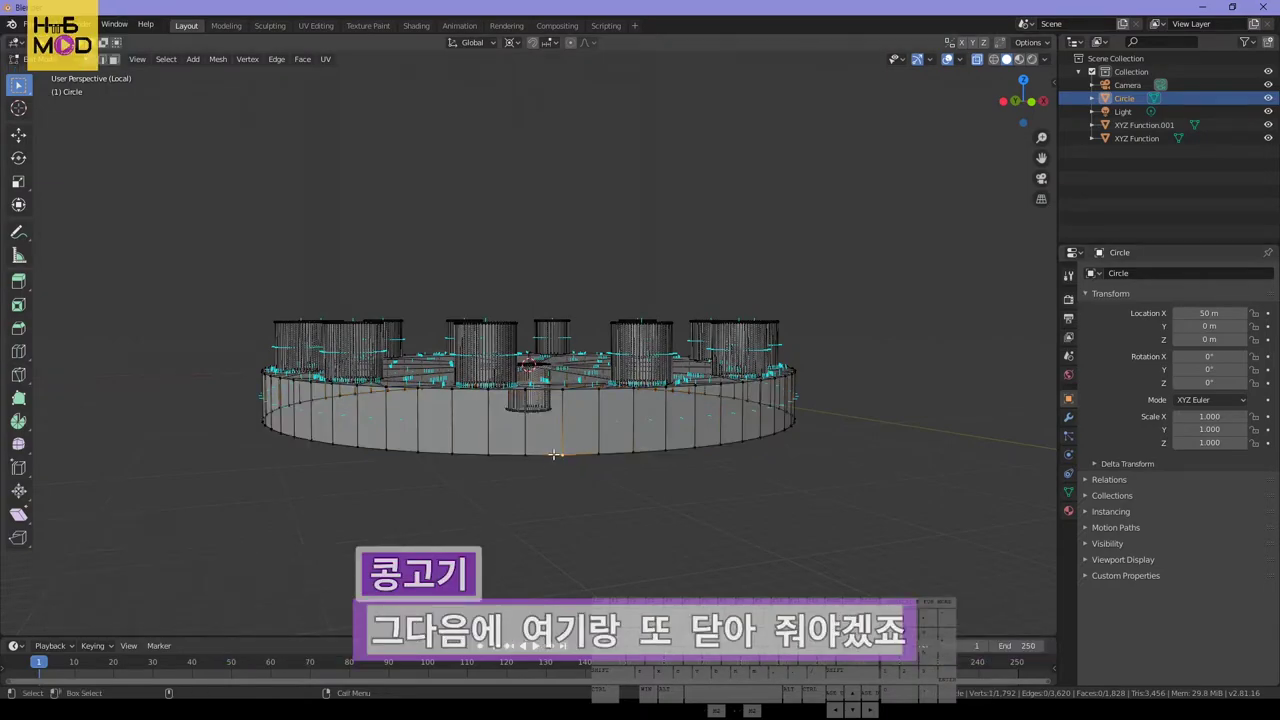
alt+click(543, 455)
middle_drag(543, 455, 617, 531)
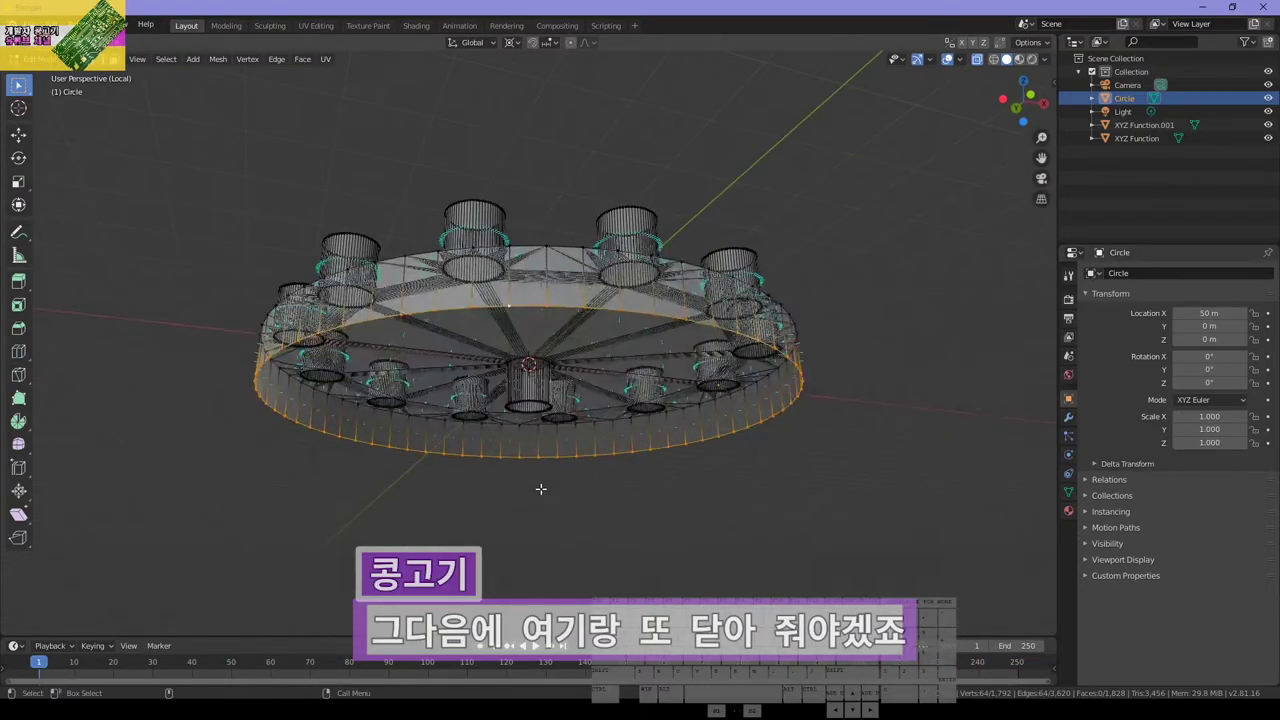
alt+shift+click(520, 405)
scroll(522, 407, up, 8)
shift+middle_drag(530, 416, 609, 271)
key(alt+z)
alt+click(618, 452)
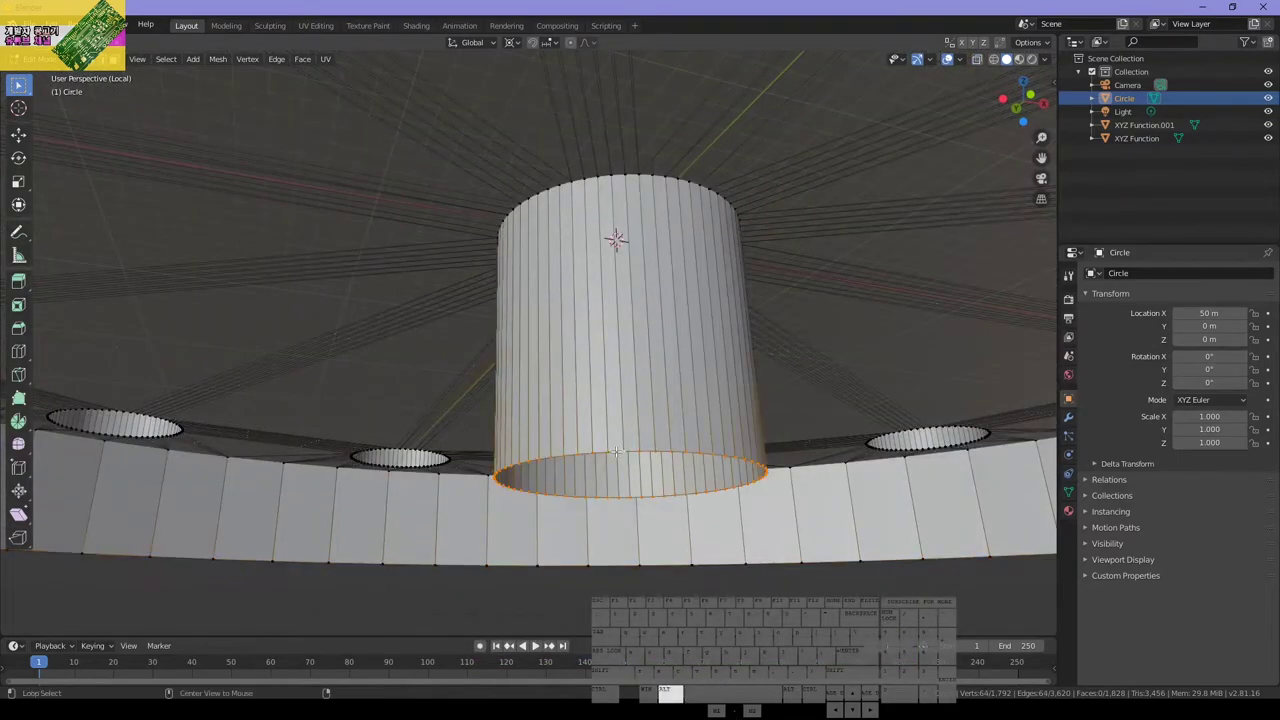
alt+shift+click(604, 566)
scroll(610, 562, down, 7)
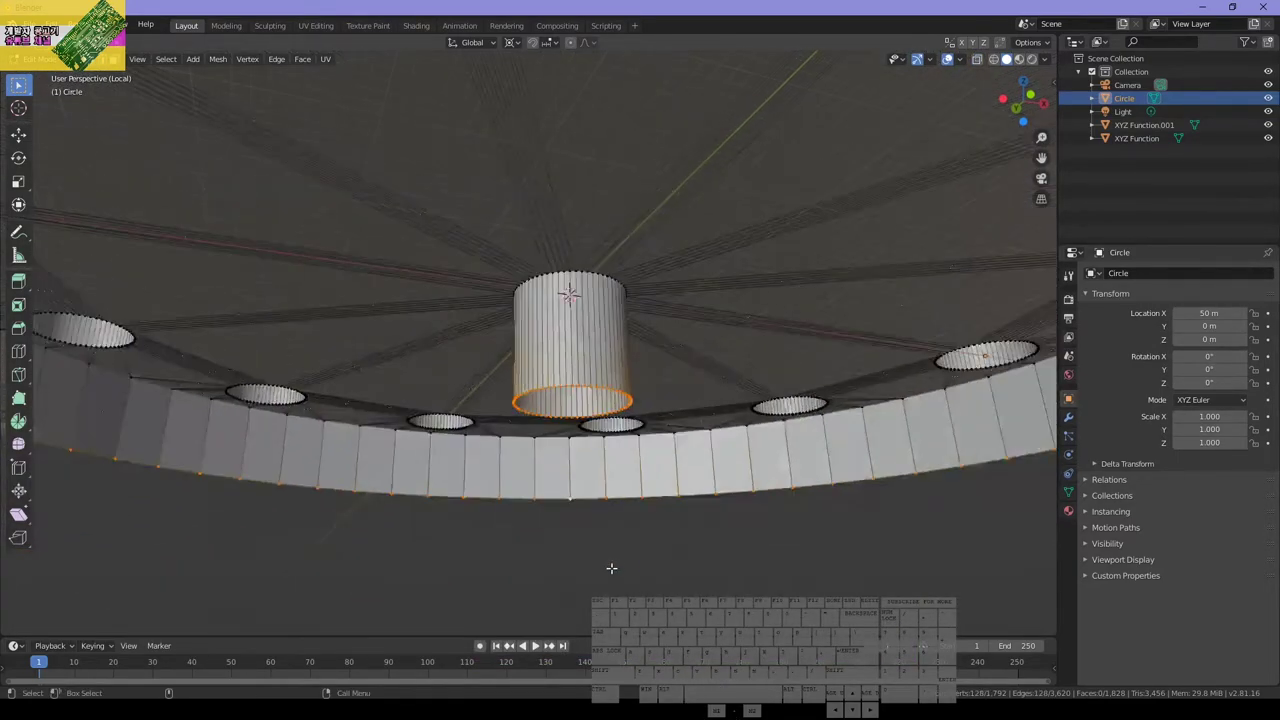
Try to close the underside with Fill between the two selected loops, and undo it
key(alt+f)
middle_drag(617, 540, 642, 459)
key(ctrl+z)
Close the underside by connecting the lower outer and centre hole loops with Bridge Edge Loops
key(F3)
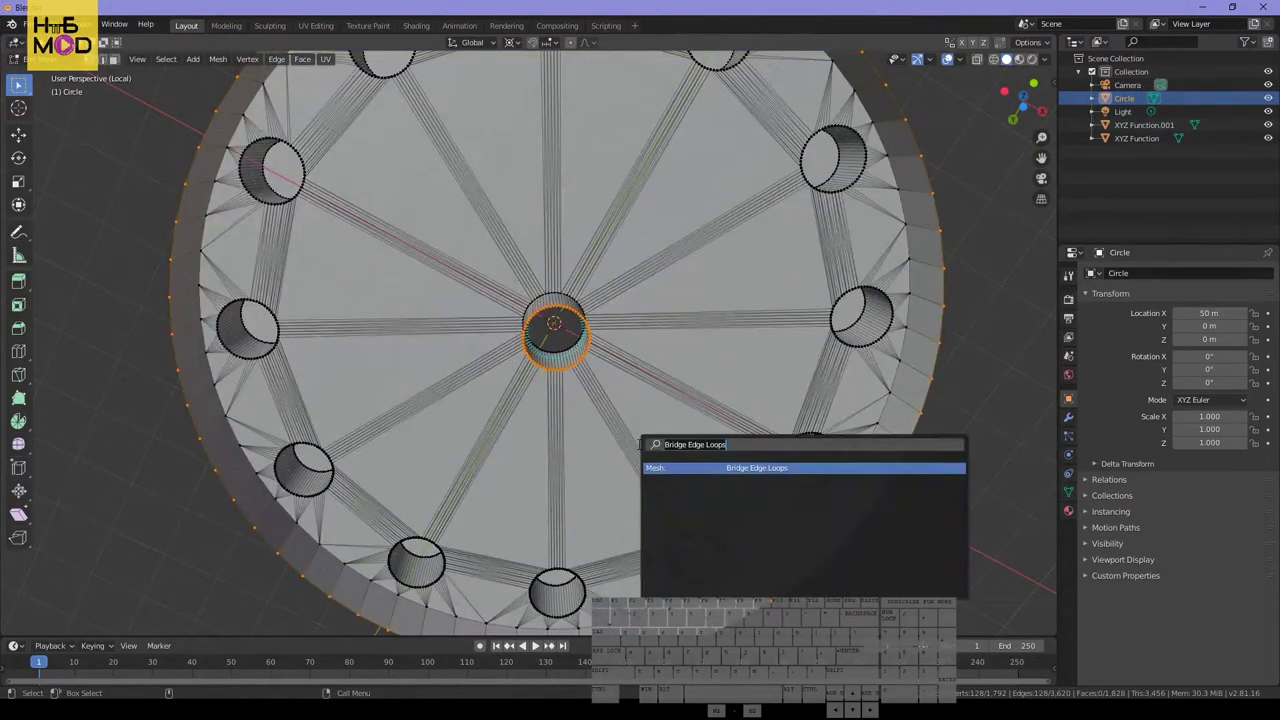
key(Return)
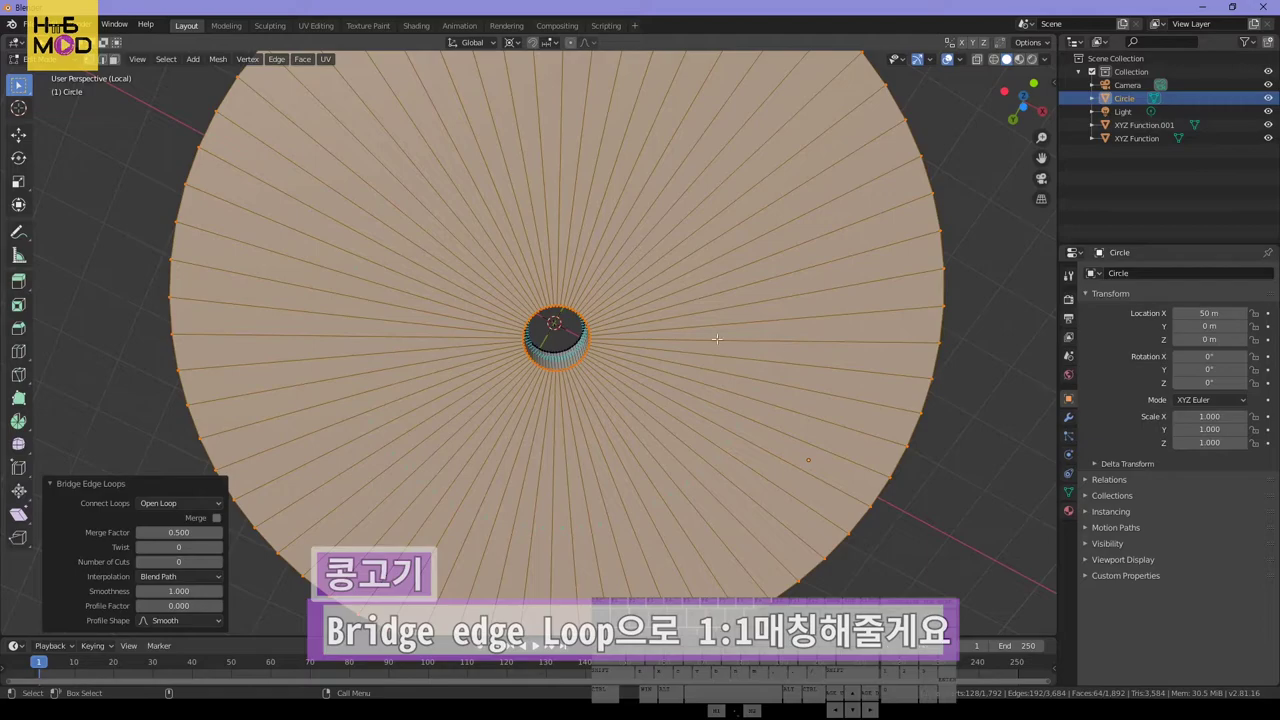
middle_drag(610, 208, 631, 343)
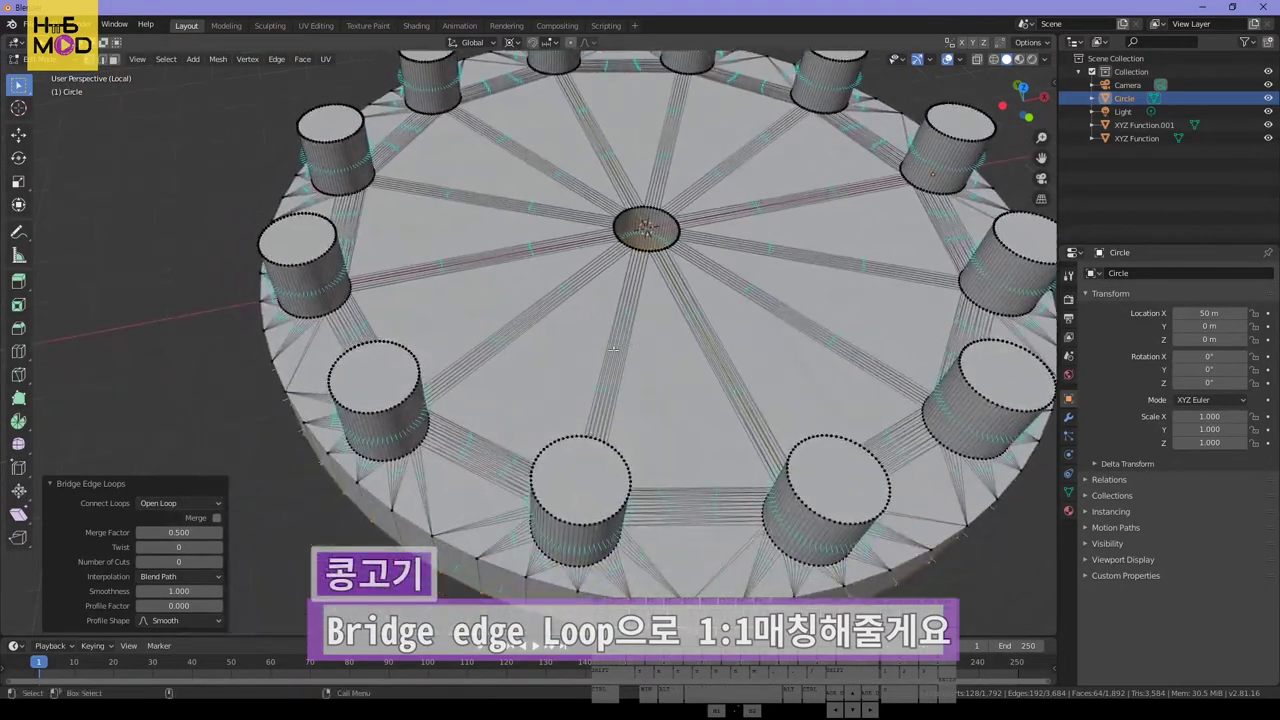
Return to Object Mode and leave local view to show the housing together with the disk and shaft
key(Tab)
scroll(766, 480, down, 8)
middle_drag(760, 412, 733, 438)
key(slash)
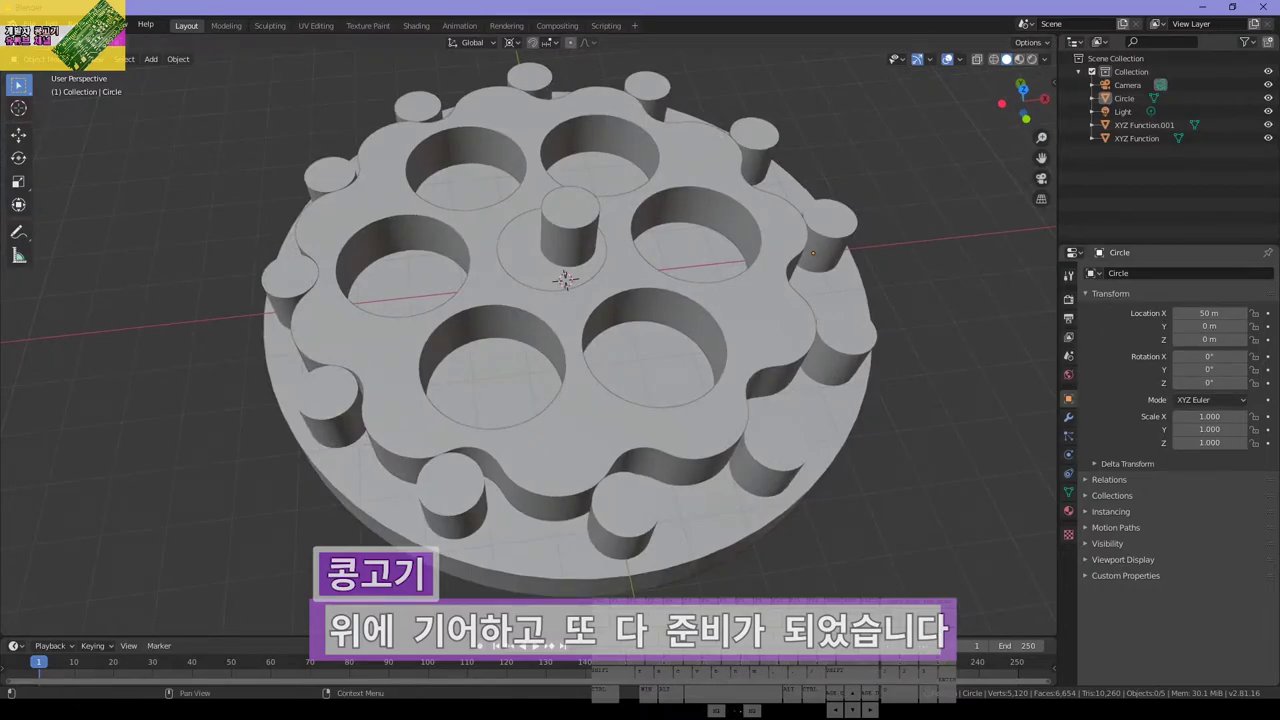
Select the eccentric shaft at the centre of the assembled drive
middle_drag(610, 326, 602, 511)
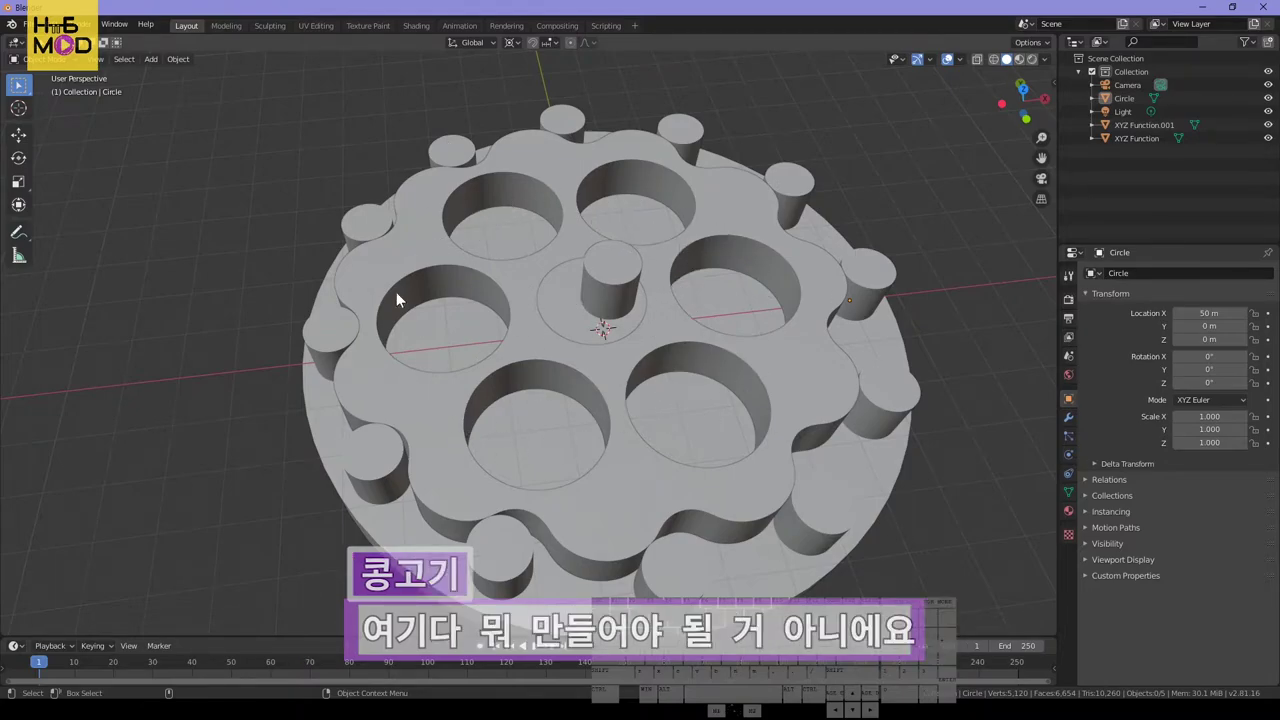
scroll(638, 486, down, 1)
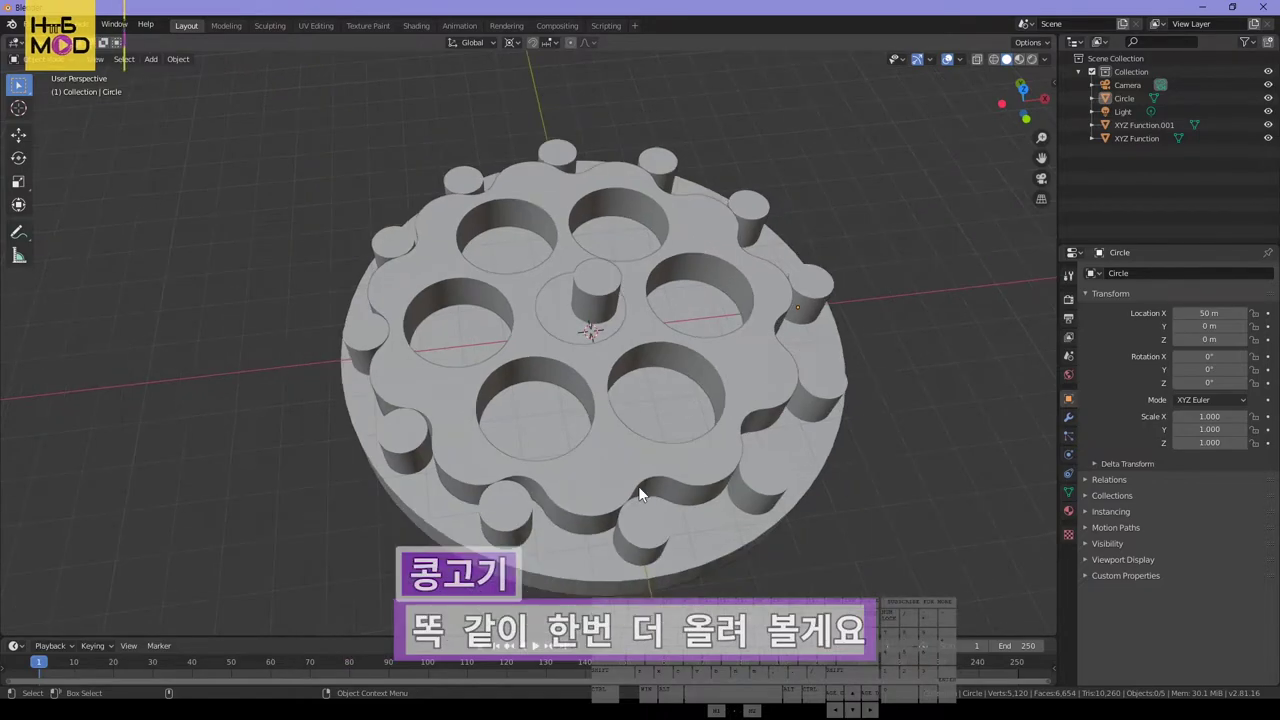
click(597, 293)
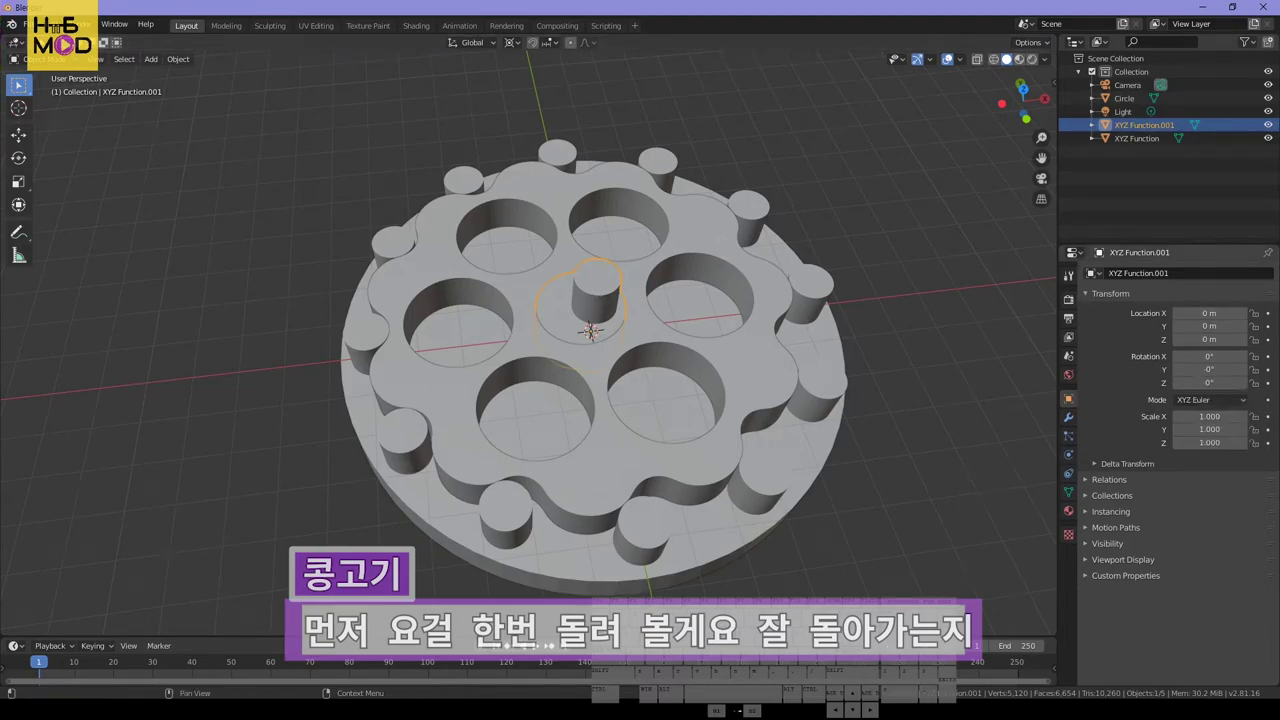
Try to animate the shaft by setting its Z rotation to 360° at frame 250 and playing the timeline
click(1018, 664)
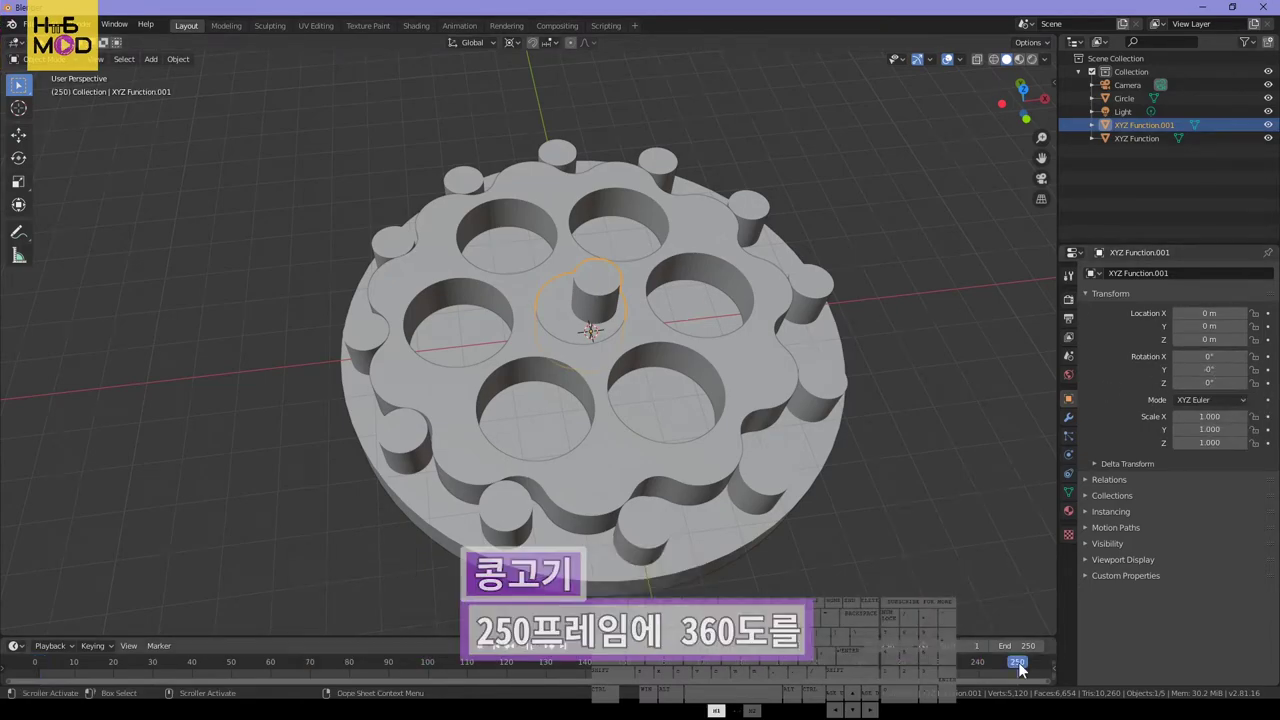
click(1206, 384)
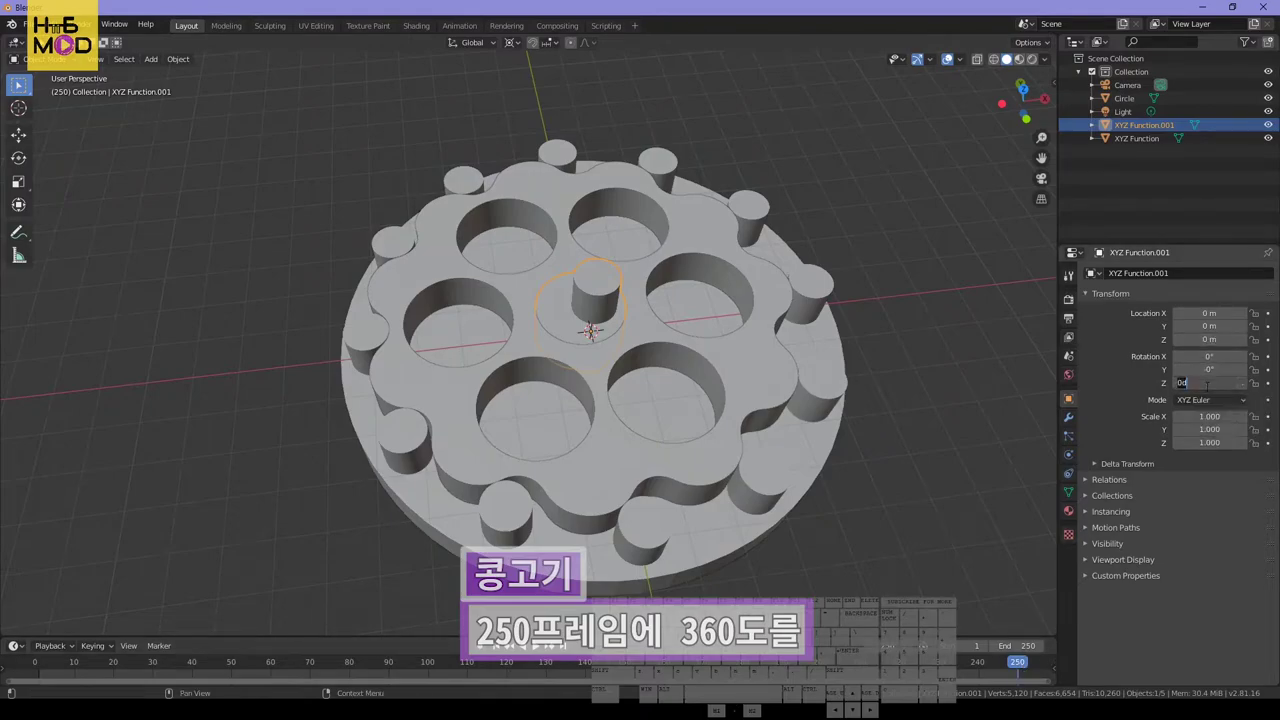
text(360)
click(1248, 390)
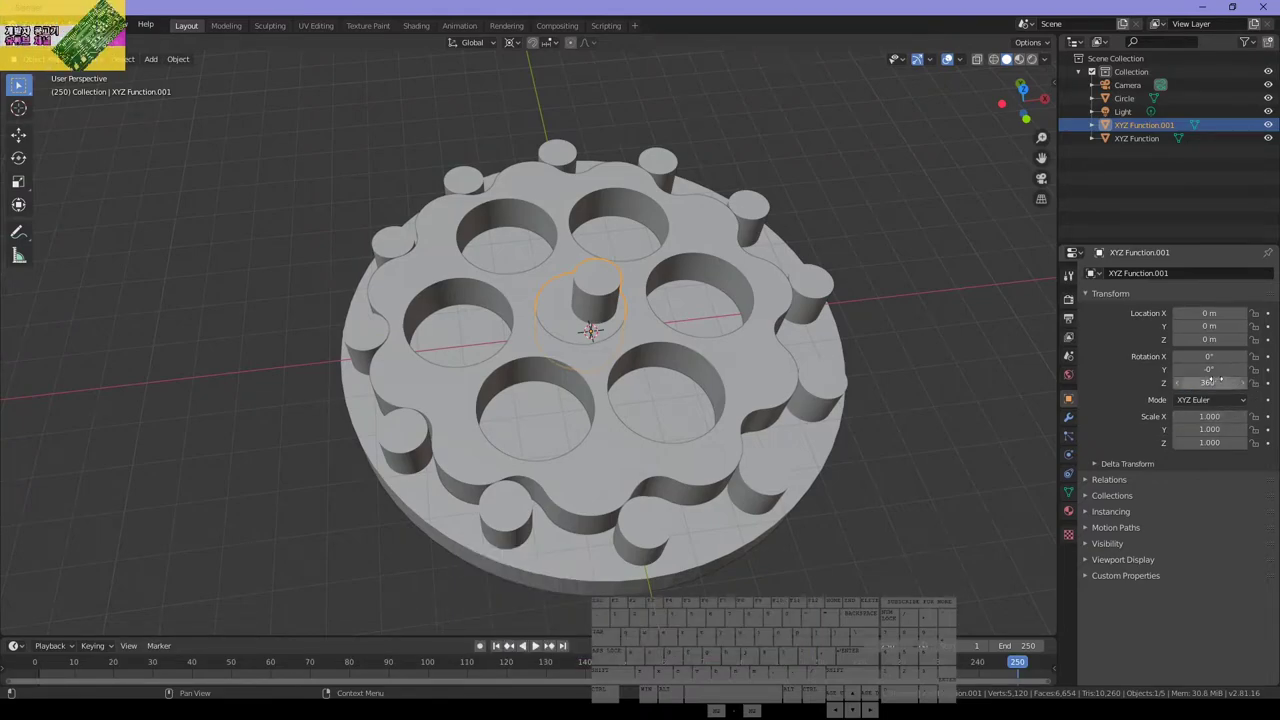
click(538, 646)
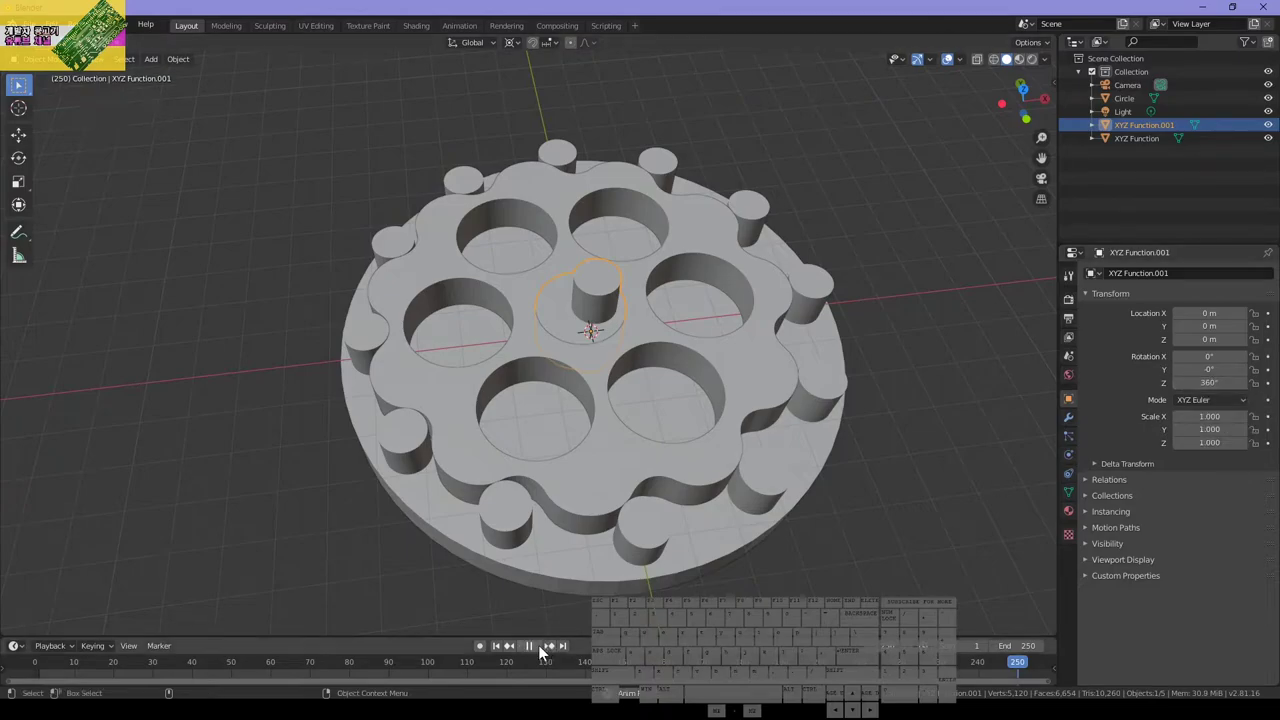
click(530, 646)
click(496, 646)
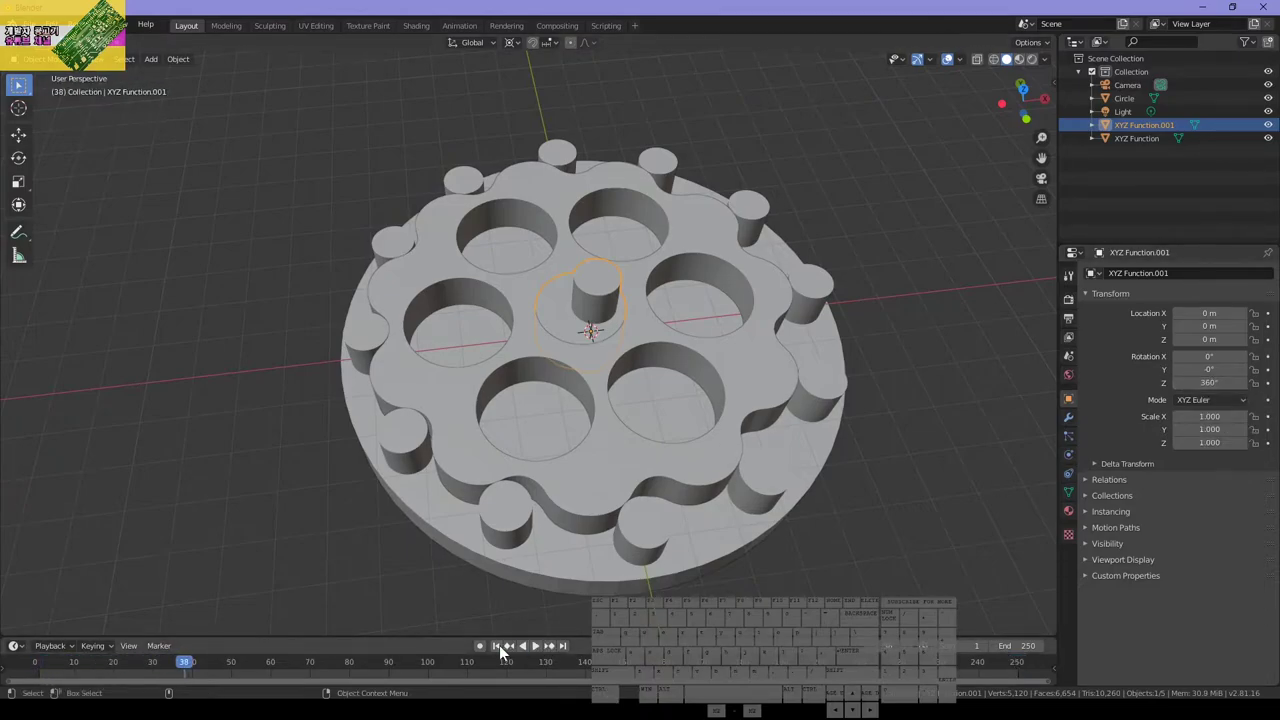
Enable automatic keyframing and set the shaft's Z rotation to 0° at frame 1
click(1018, 670)
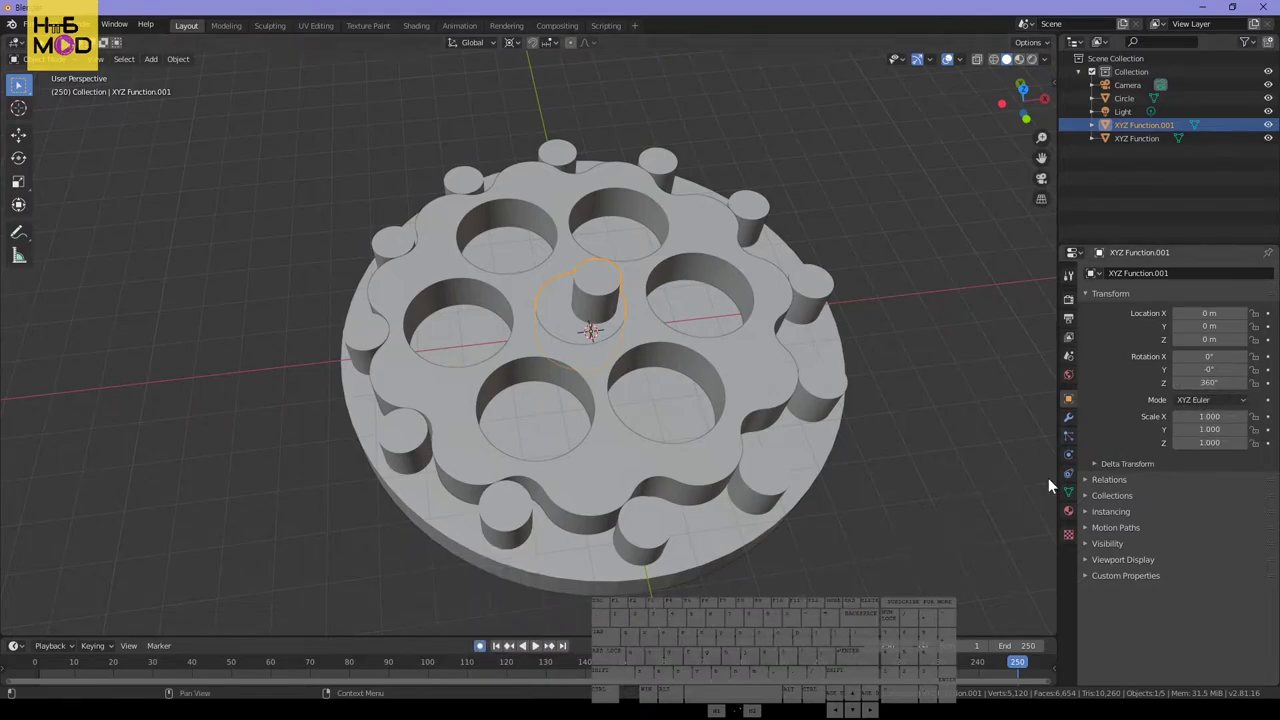
click(497, 647)
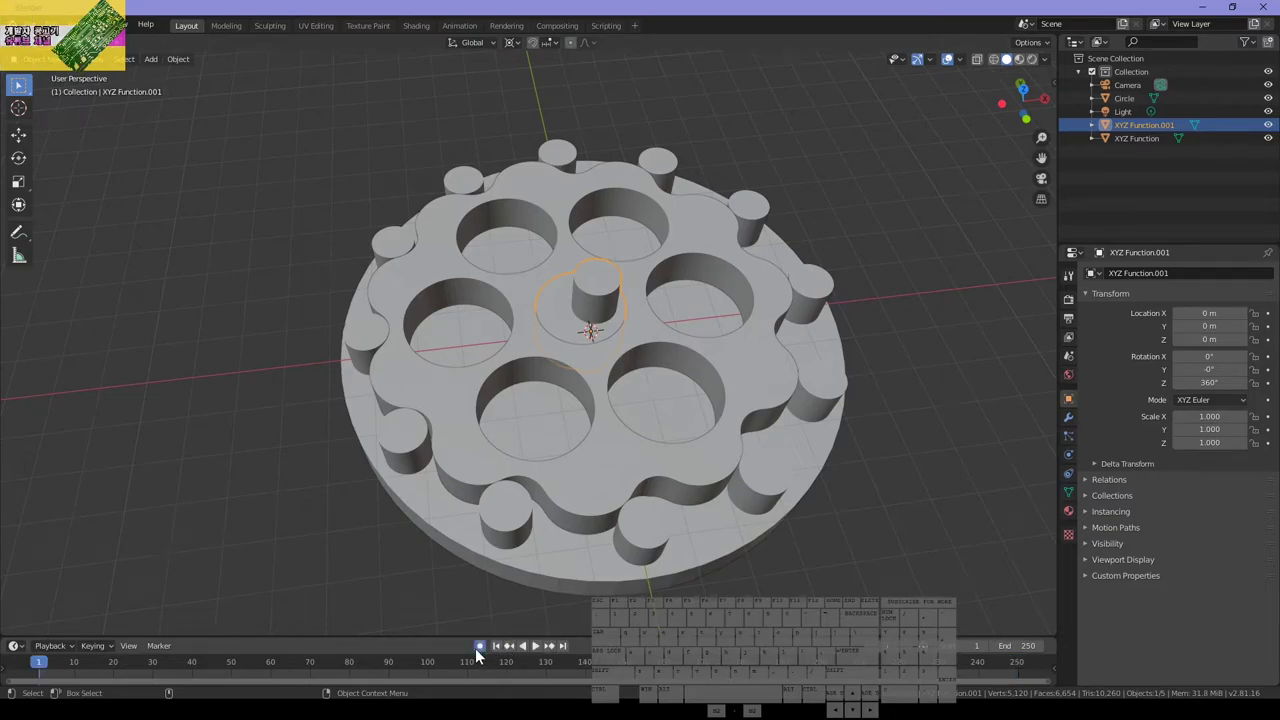
click(1195, 382)
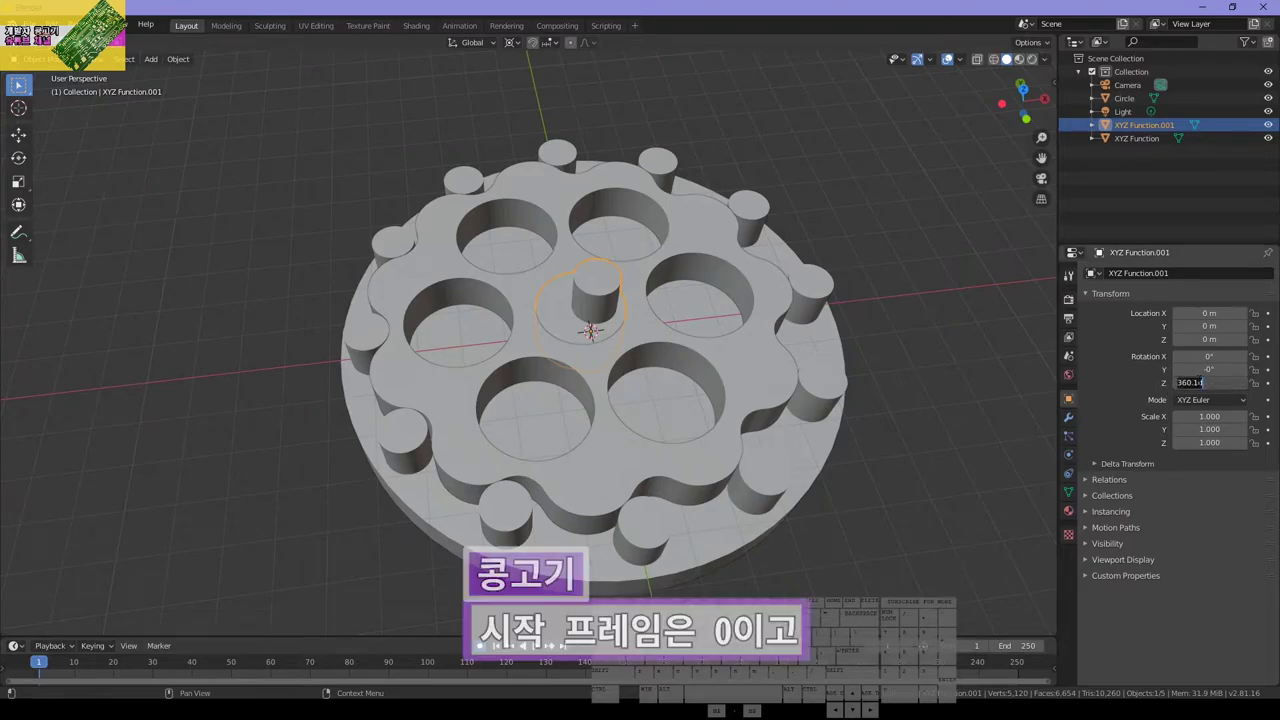
text(0)
key(Return)
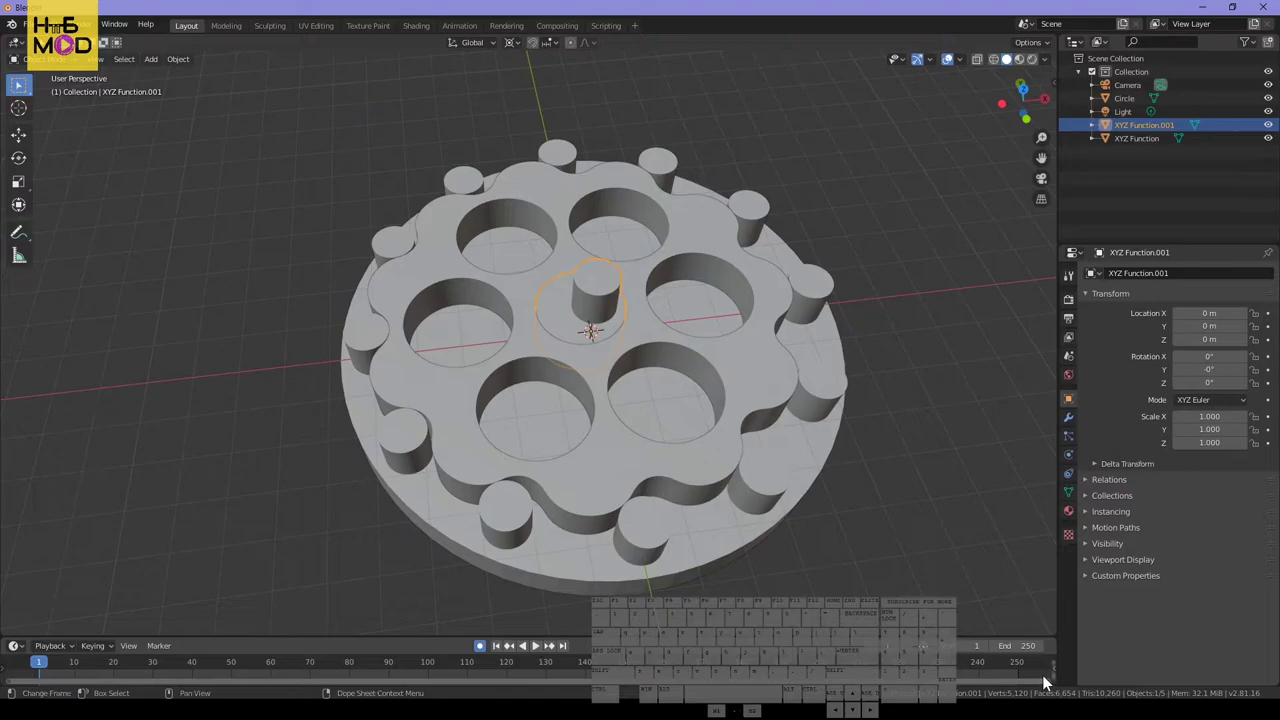
At frame 250, set the shaft's Z rotation to 360° and insert a keyframe on it
click(1008, 662)
click(1208, 382)
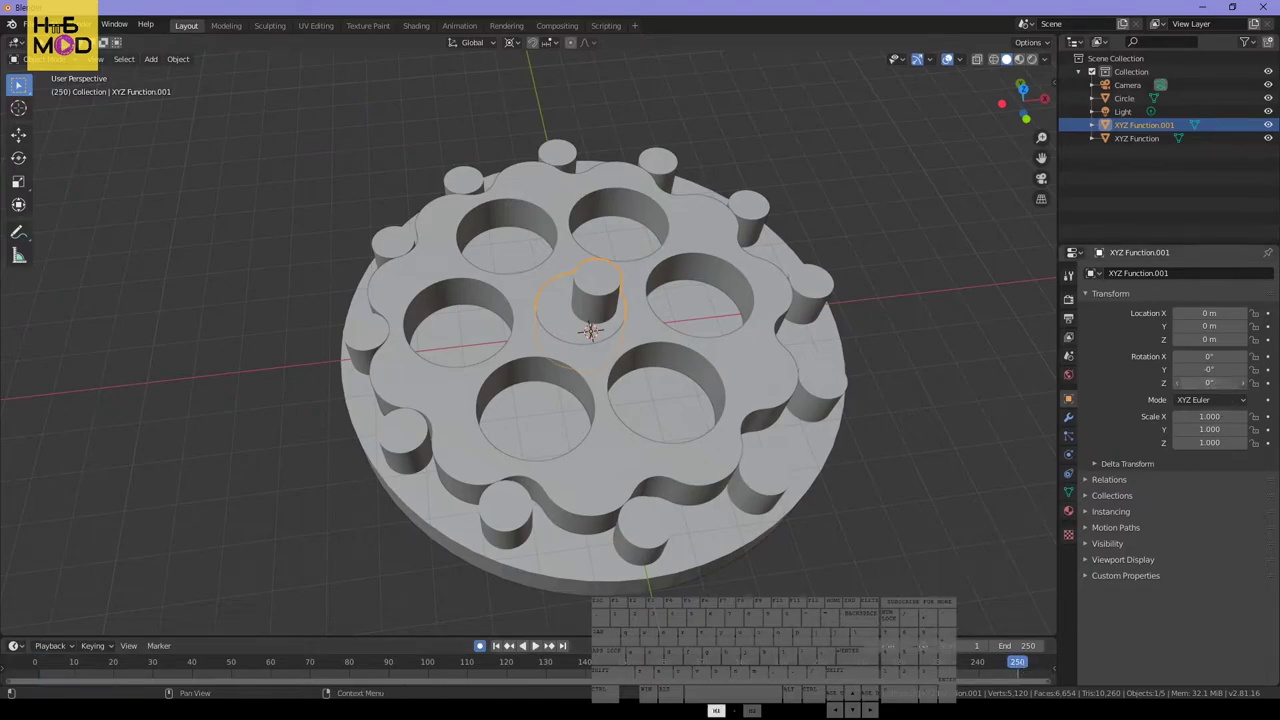
text(360)
key(Return)
click(1267, 384)
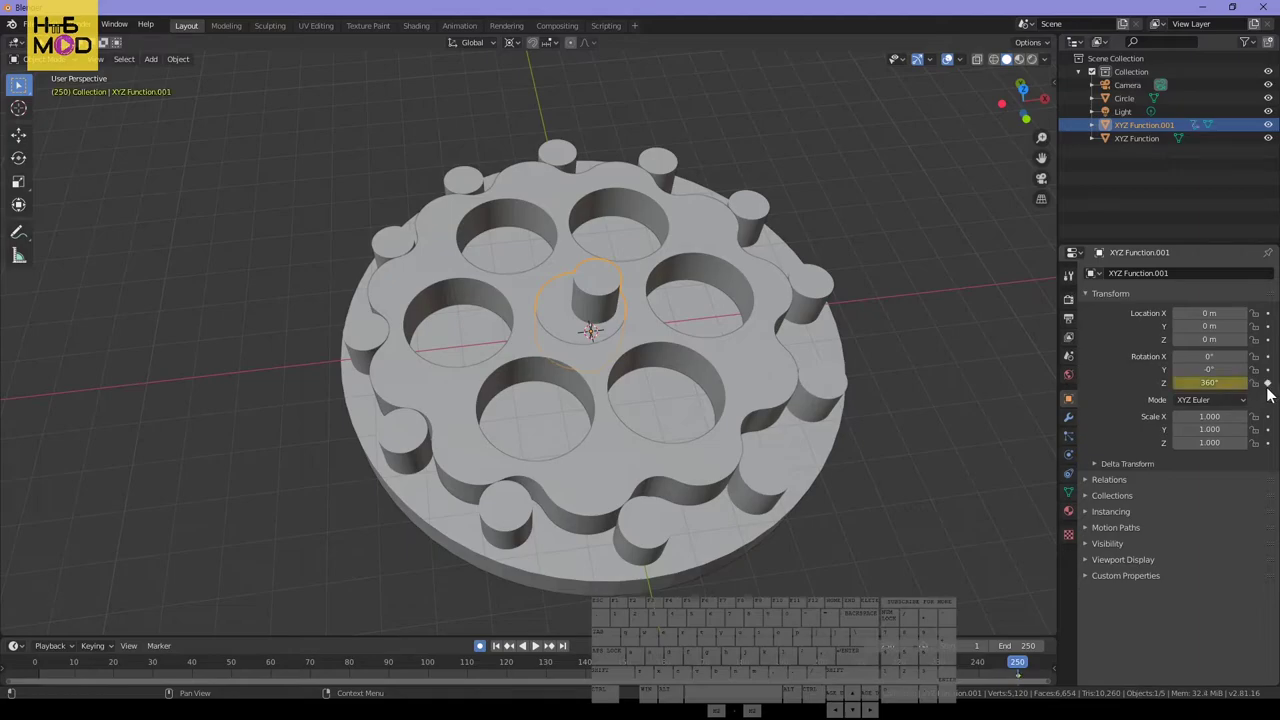
With automatic keyframing off, set the shaft's Z rotation to 0° at frame 1 and keyframe it
click(500, 648)
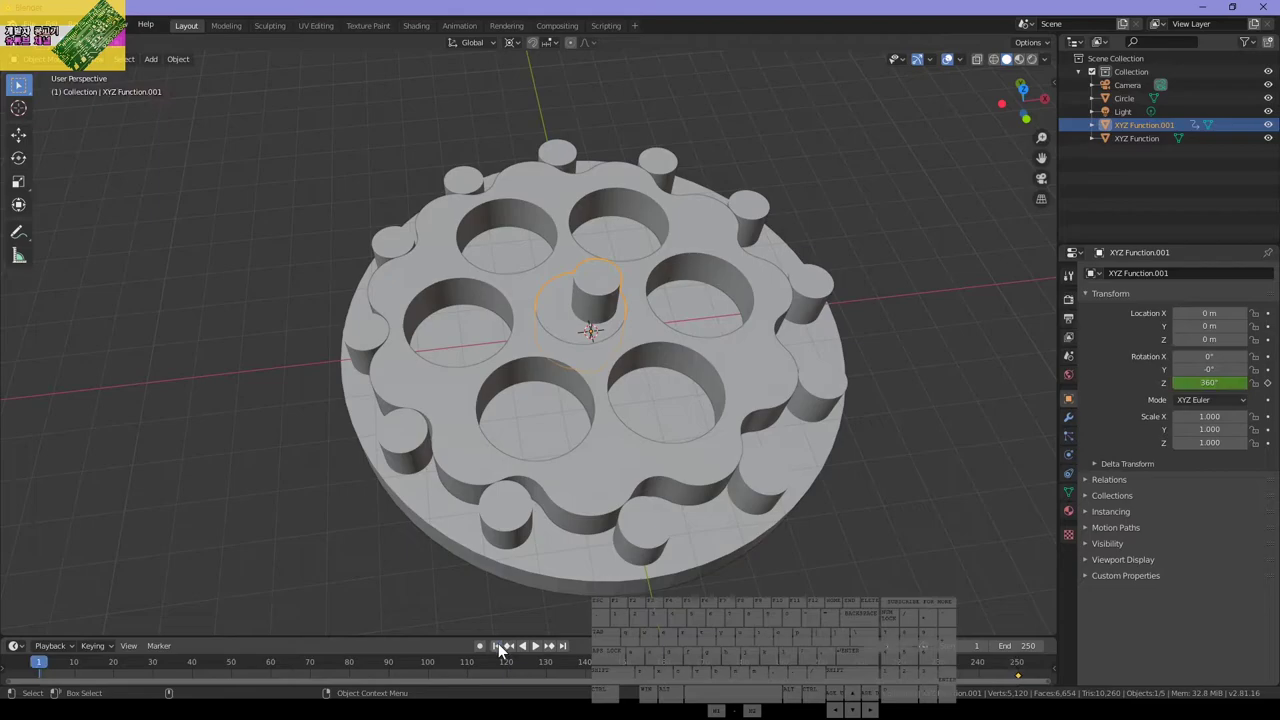
click(1212, 383)
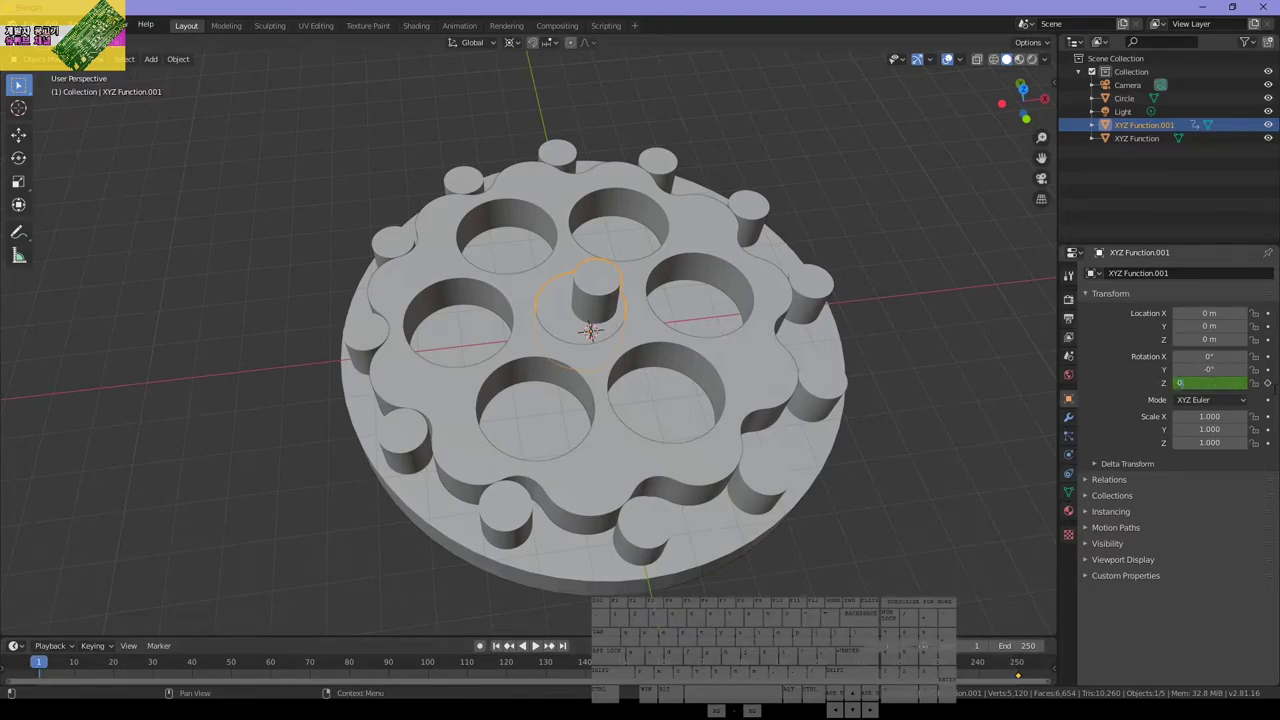
click(1267, 384)
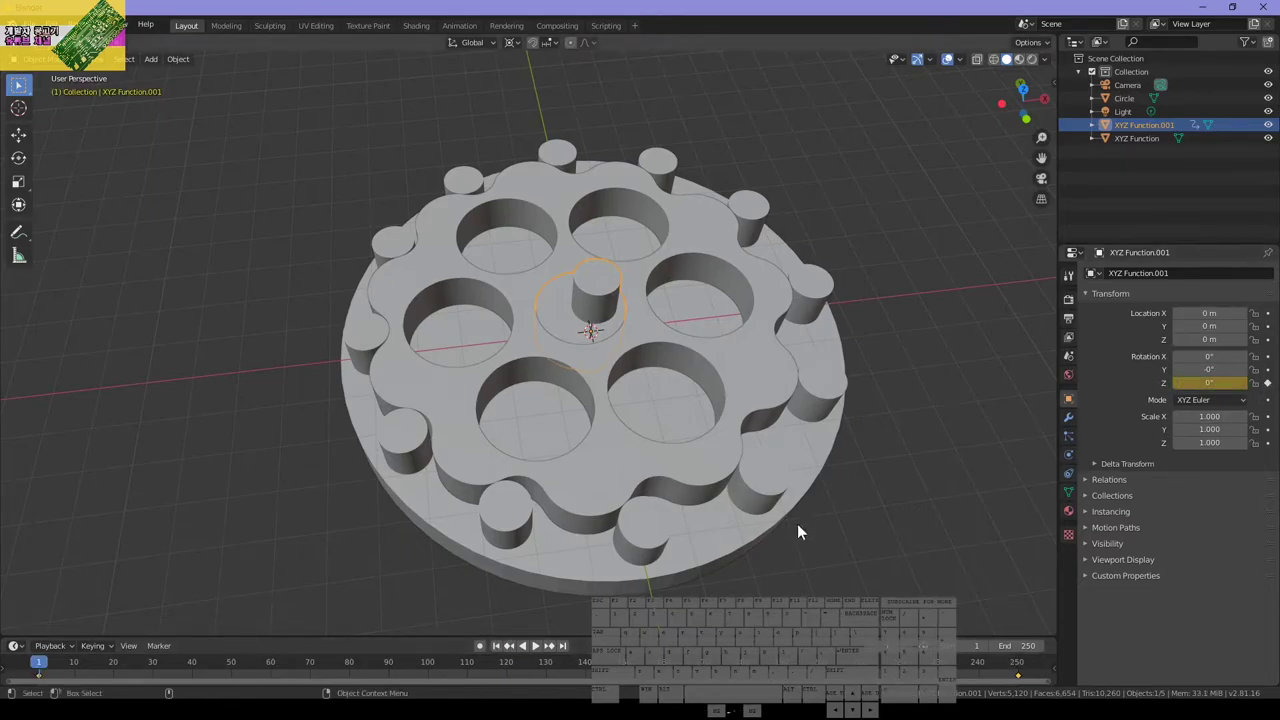
Play the shaft's rotation animation, stop it and return to the first frame
click(537, 647)
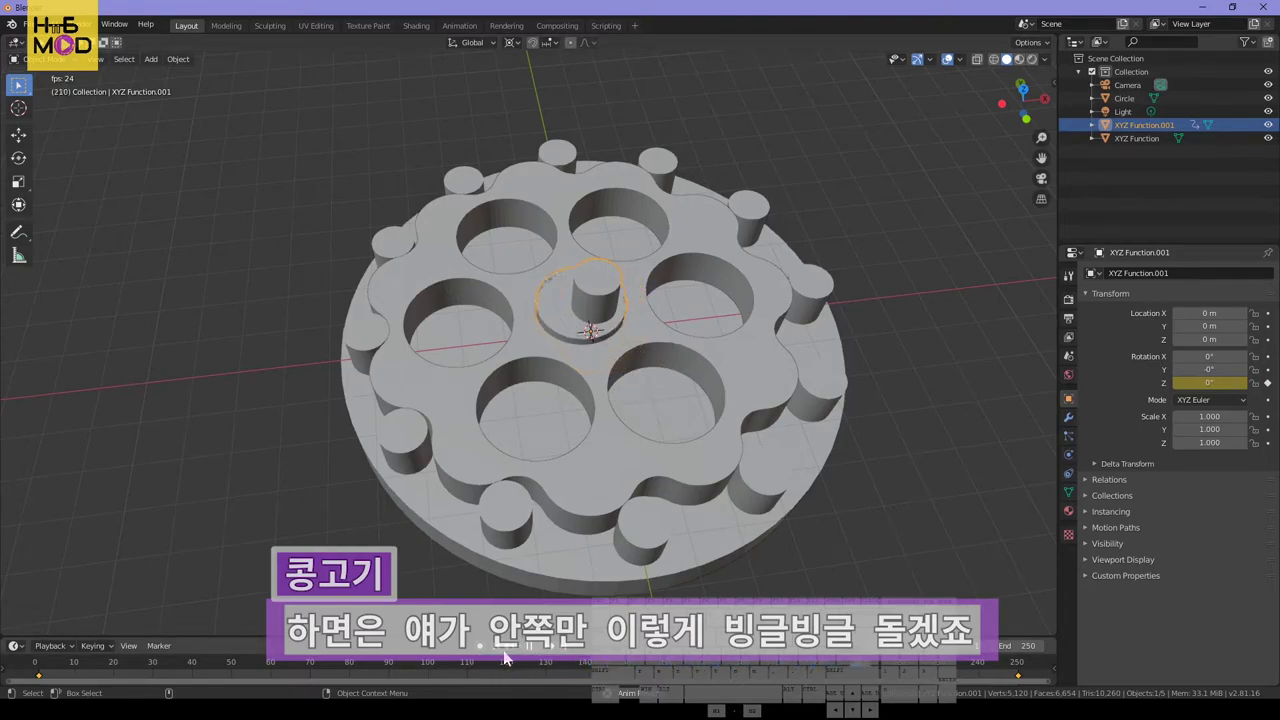
click(537, 646)
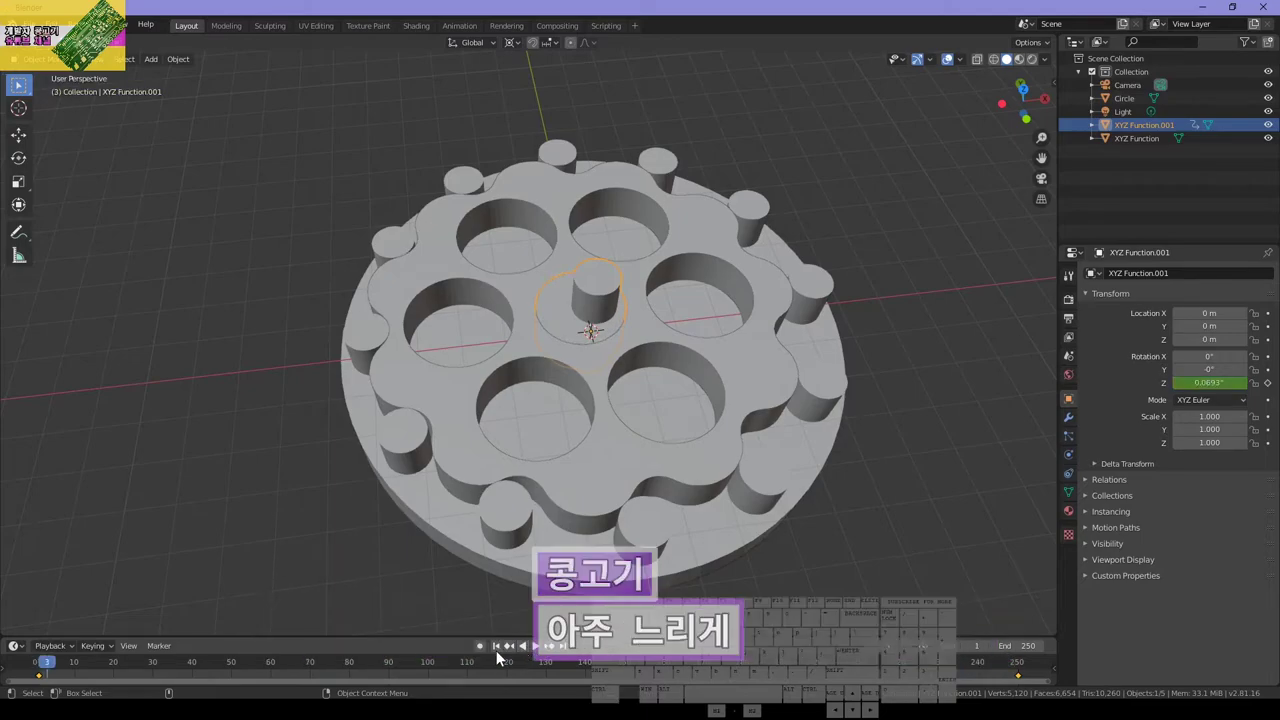
click(496, 647)
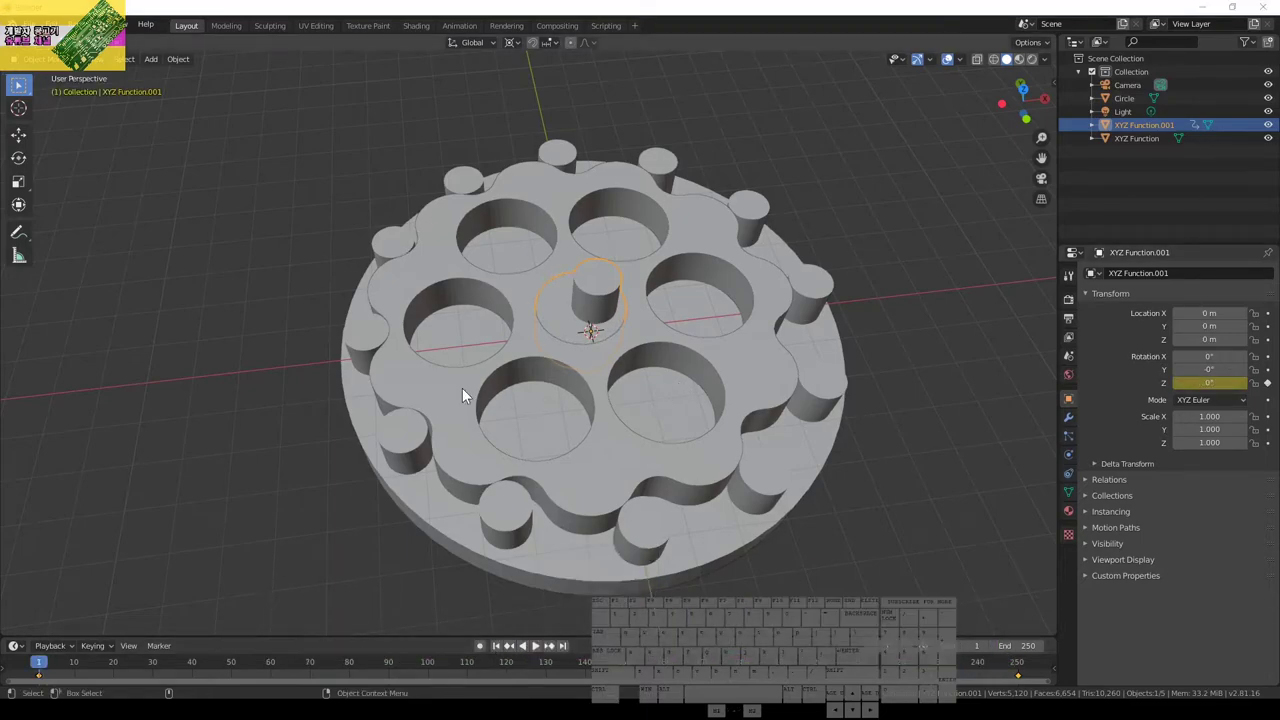
Parent the cycloid disk to the eccentric shaft with the Object option, keeping the shaft as the active object
click(424, 300)
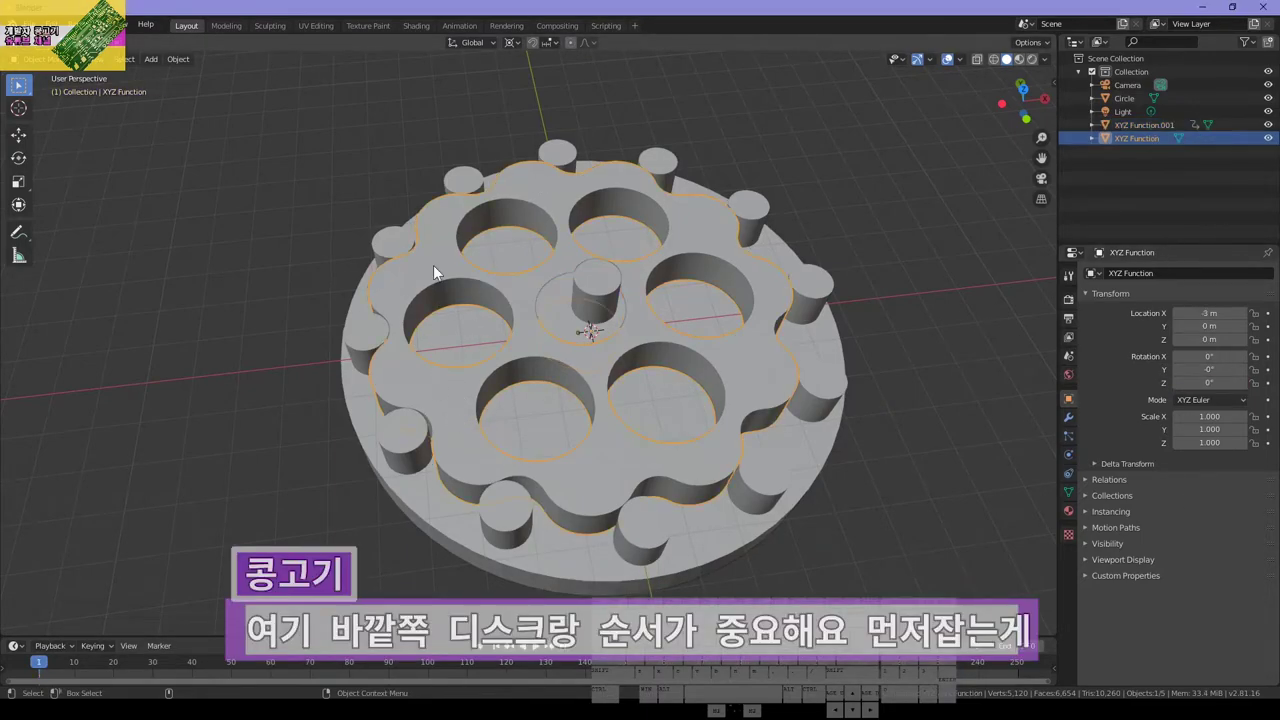
shift+click(604, 292)
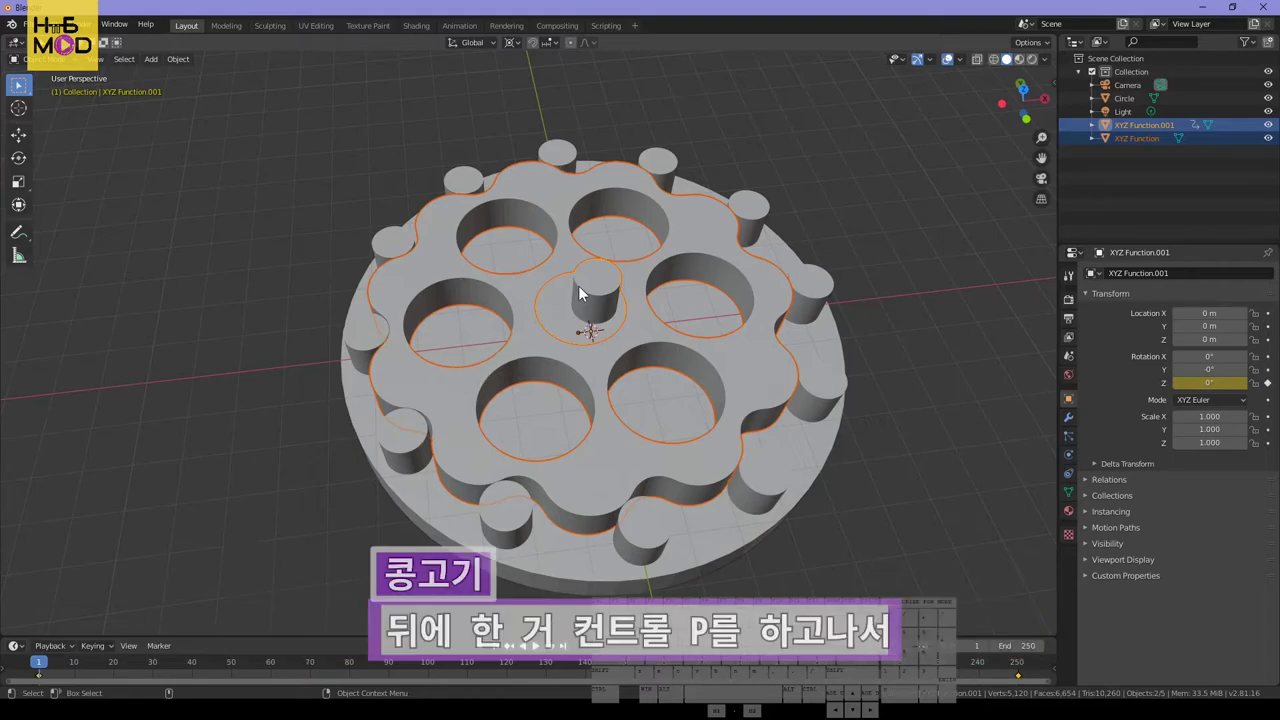
key(ctrl+p)
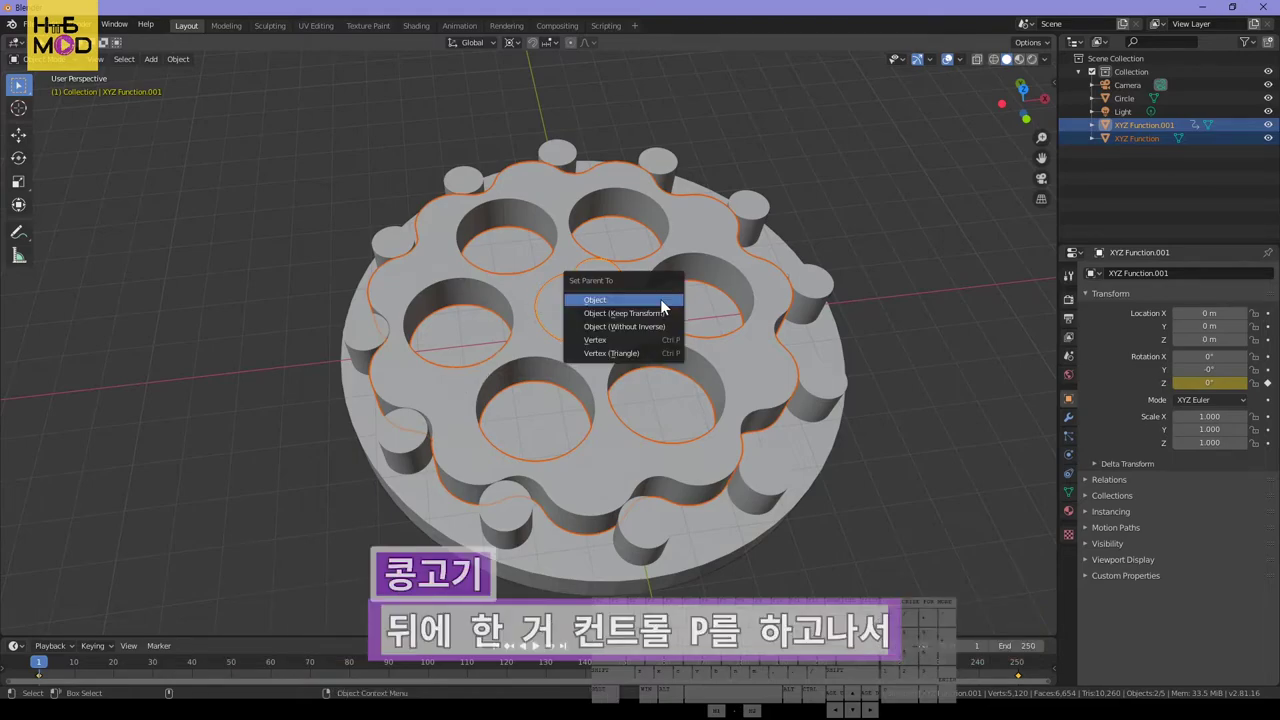
click(660, 299)
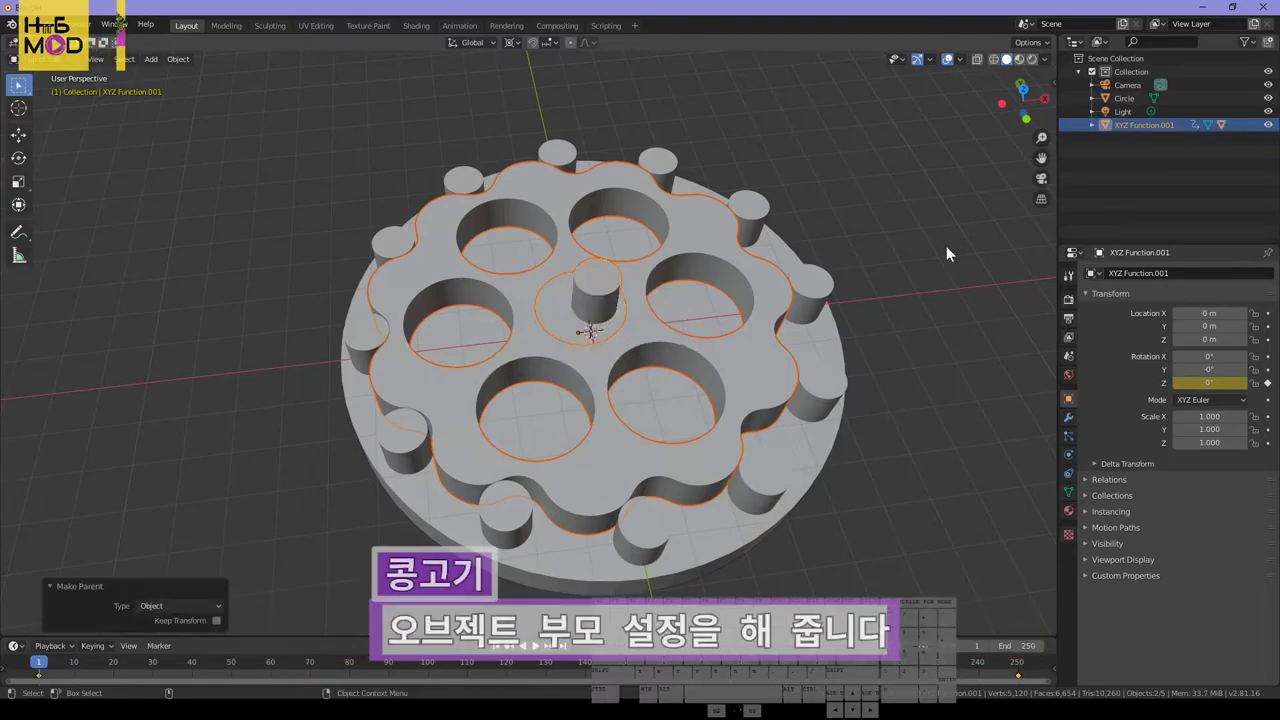
Examine how the disk is nested under the shaft in the object hierarchy, ending in Object Mode with only the shaft selected
click(1093, 124)
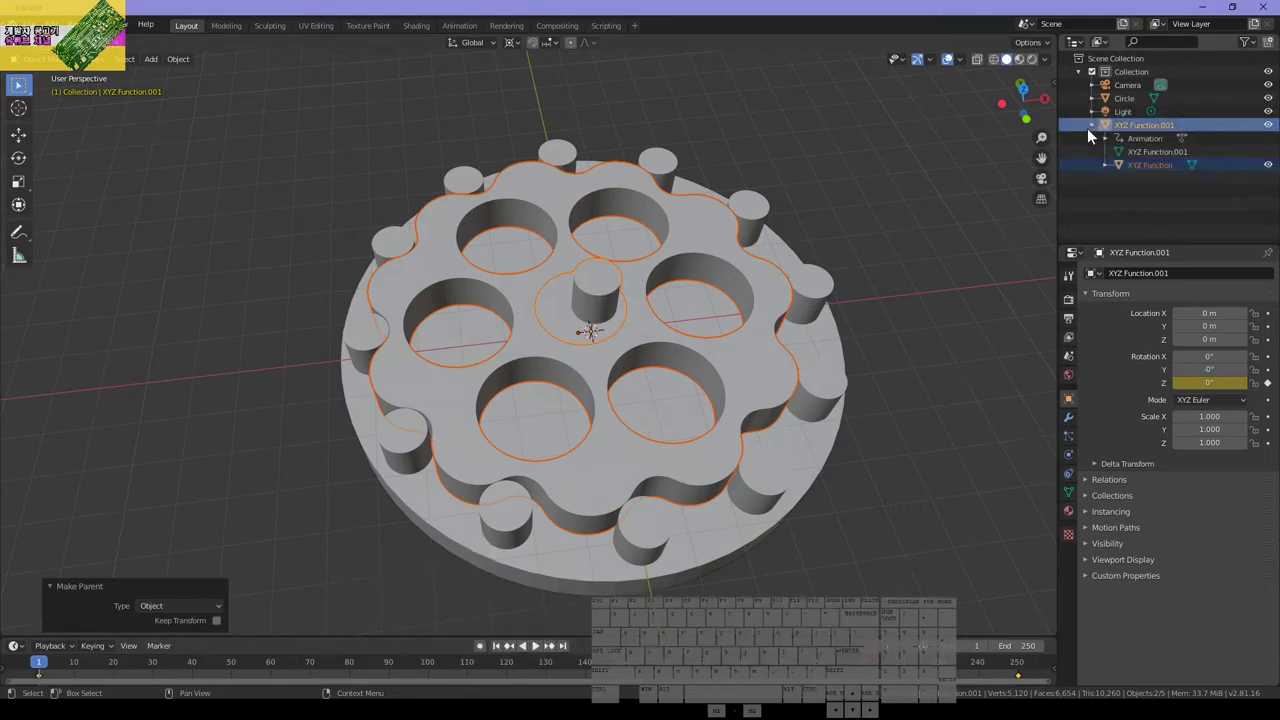
click(1151, 153)
click(1147, 163)
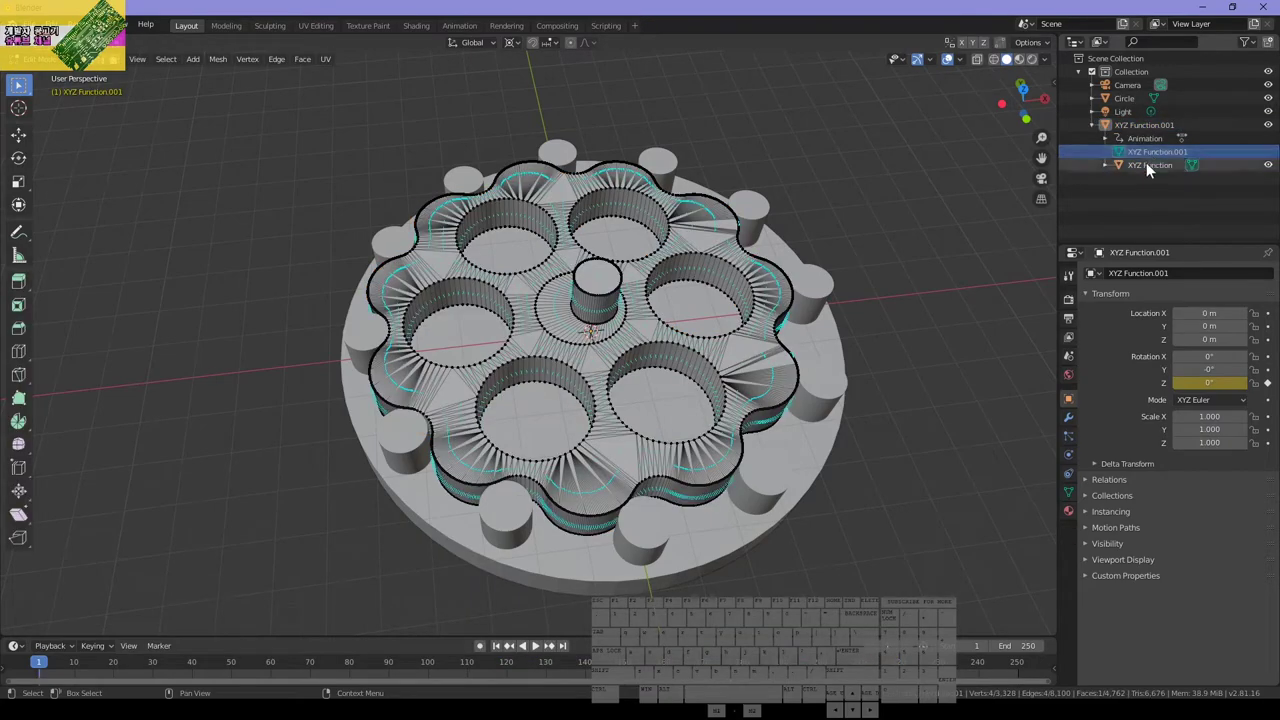
click(1145, 153)
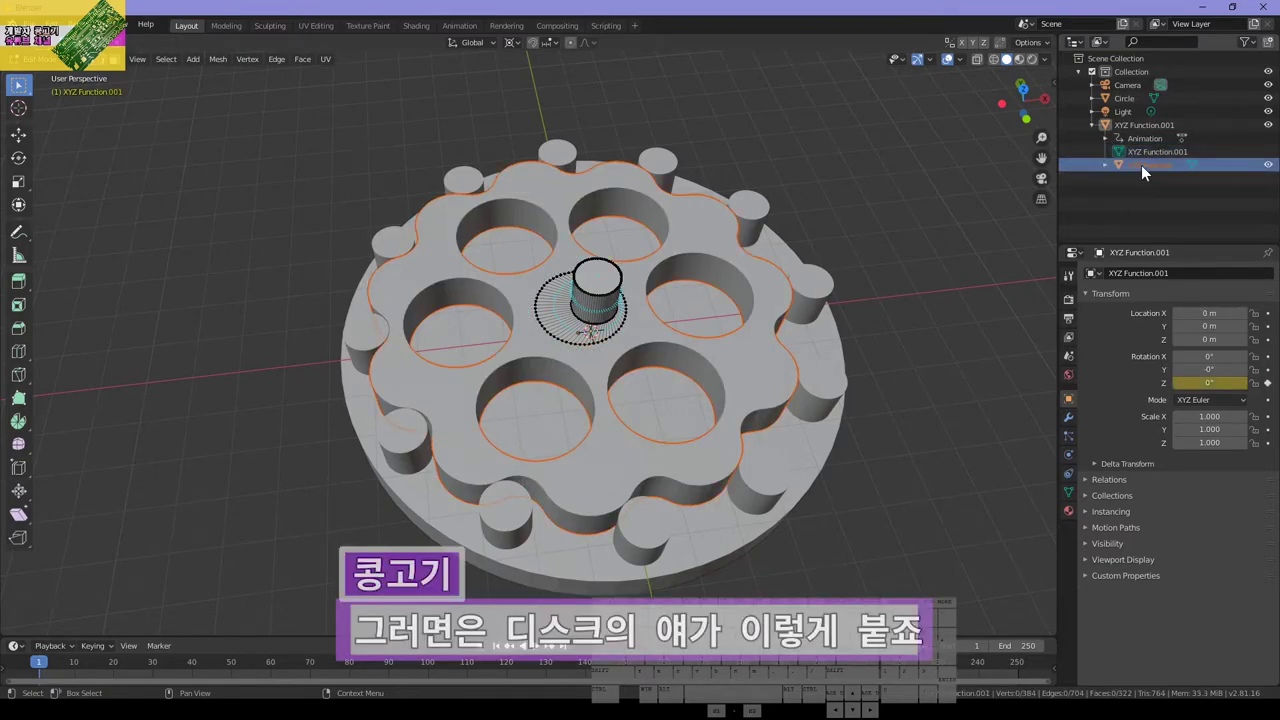
click(1158, 125)
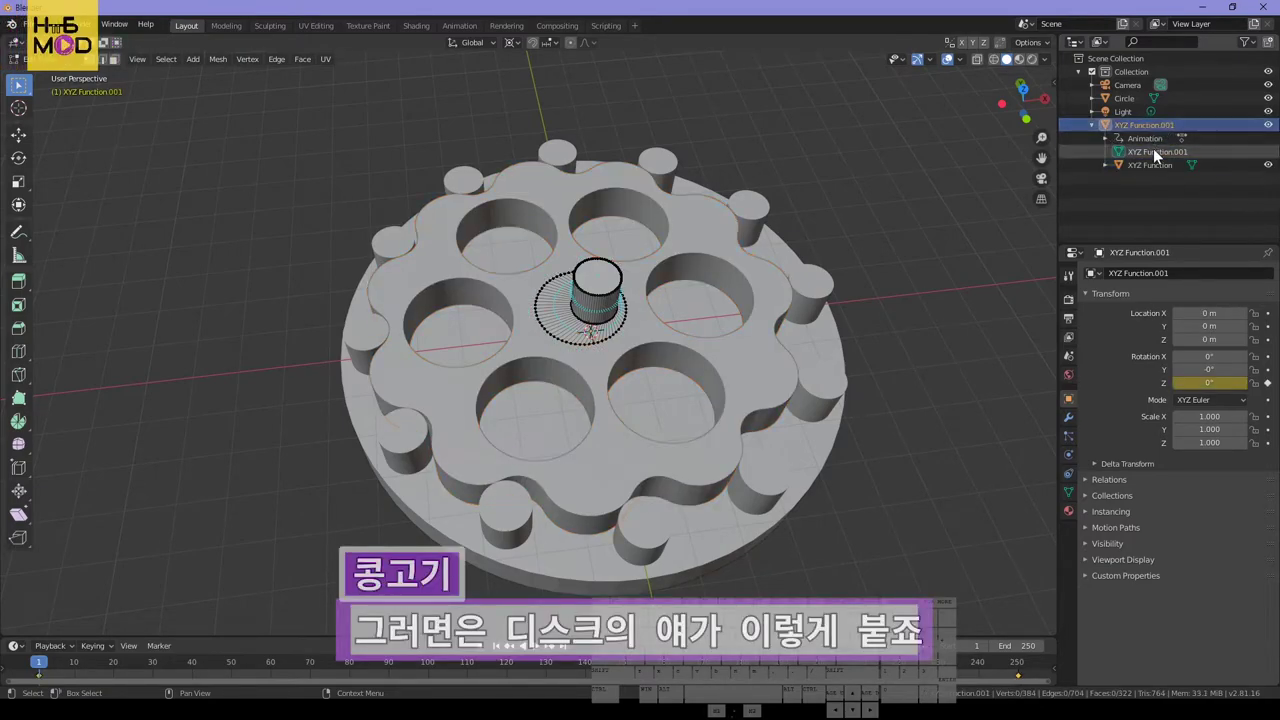
click(1145, 164)
click(1140, 125)
click(1091, 124)
click(1129, 113)
click(1124, 127)
key(Tab)
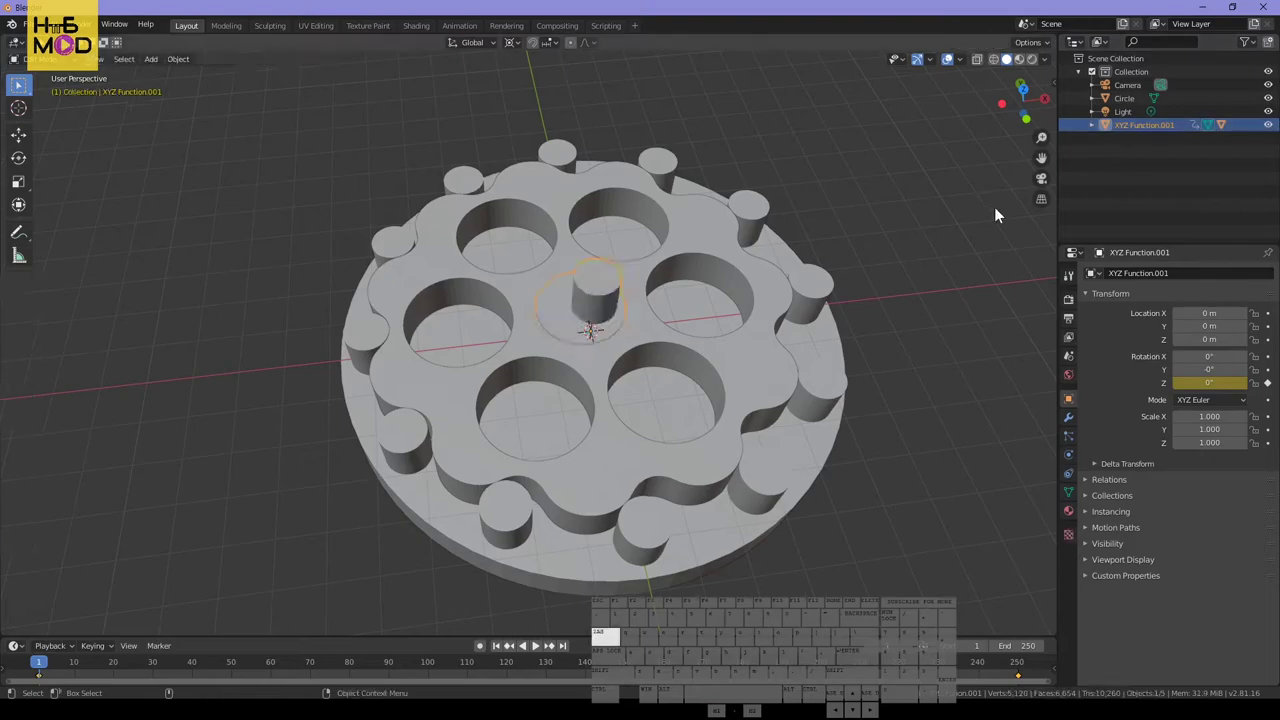
click(1127, 149)
click(1120, 119)
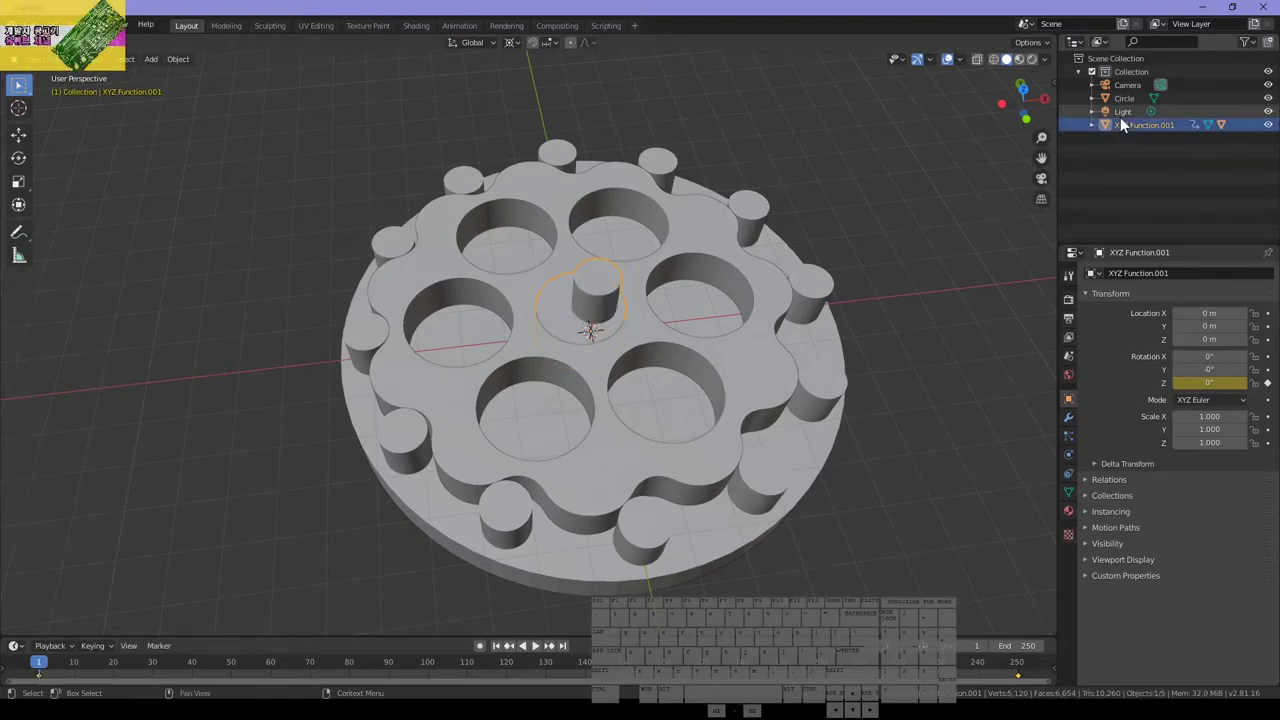
click(1091, 124)
click(1090, 126)
Play the animation to check the disk's motion with the shaft, and go back to the first frame
click(536, 646)
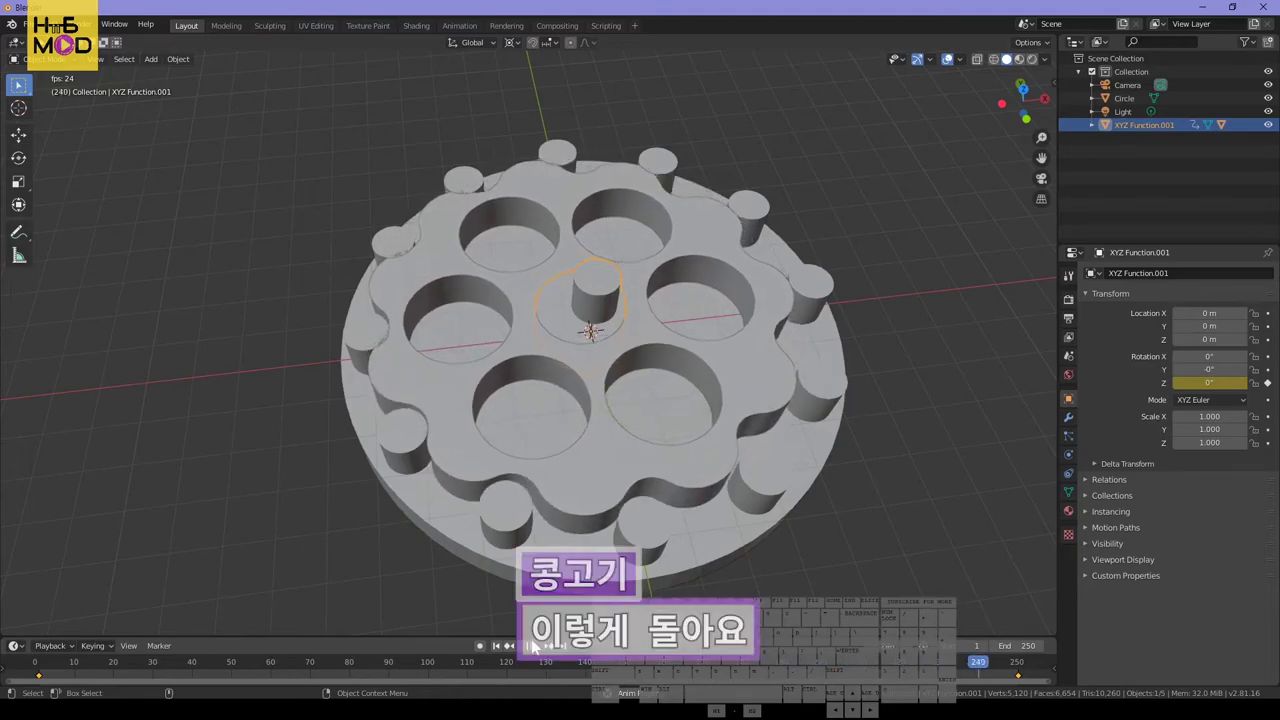
click(532, 646)
click(497, 646)
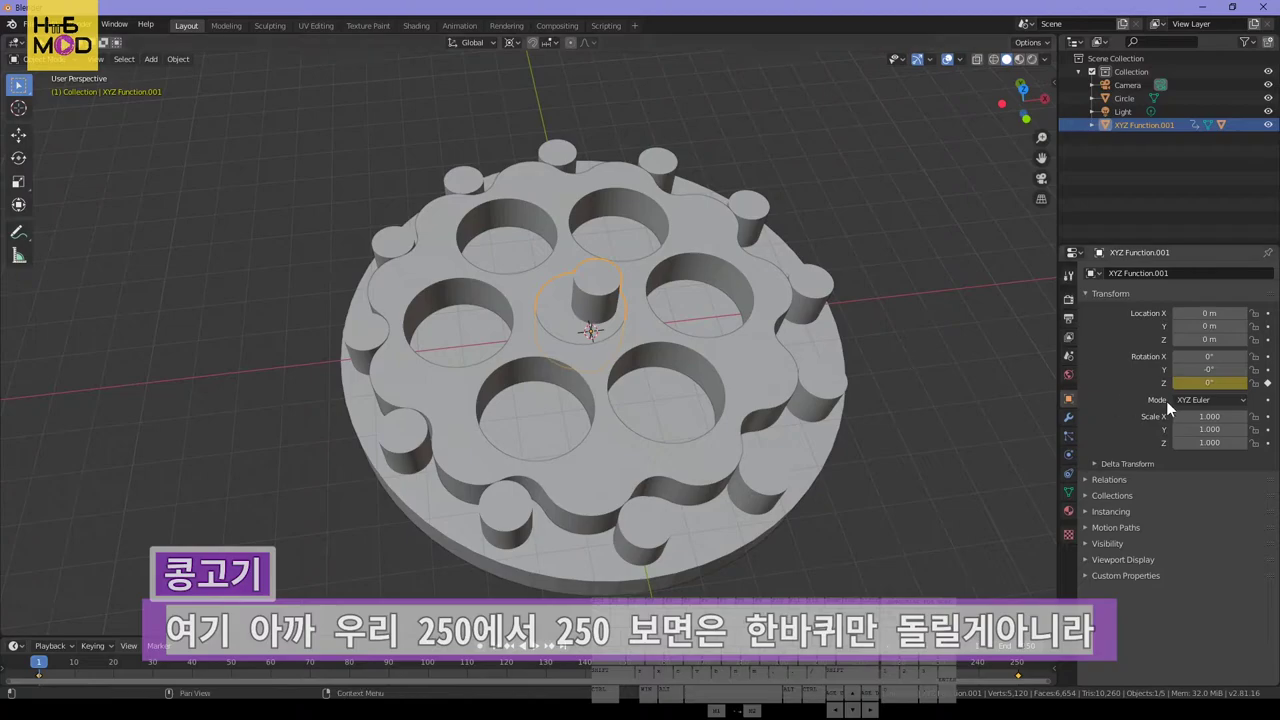
At frame 250, change the shaft's Z rotation to 360*11 degrees for eleven full turns
click(1020, 664)
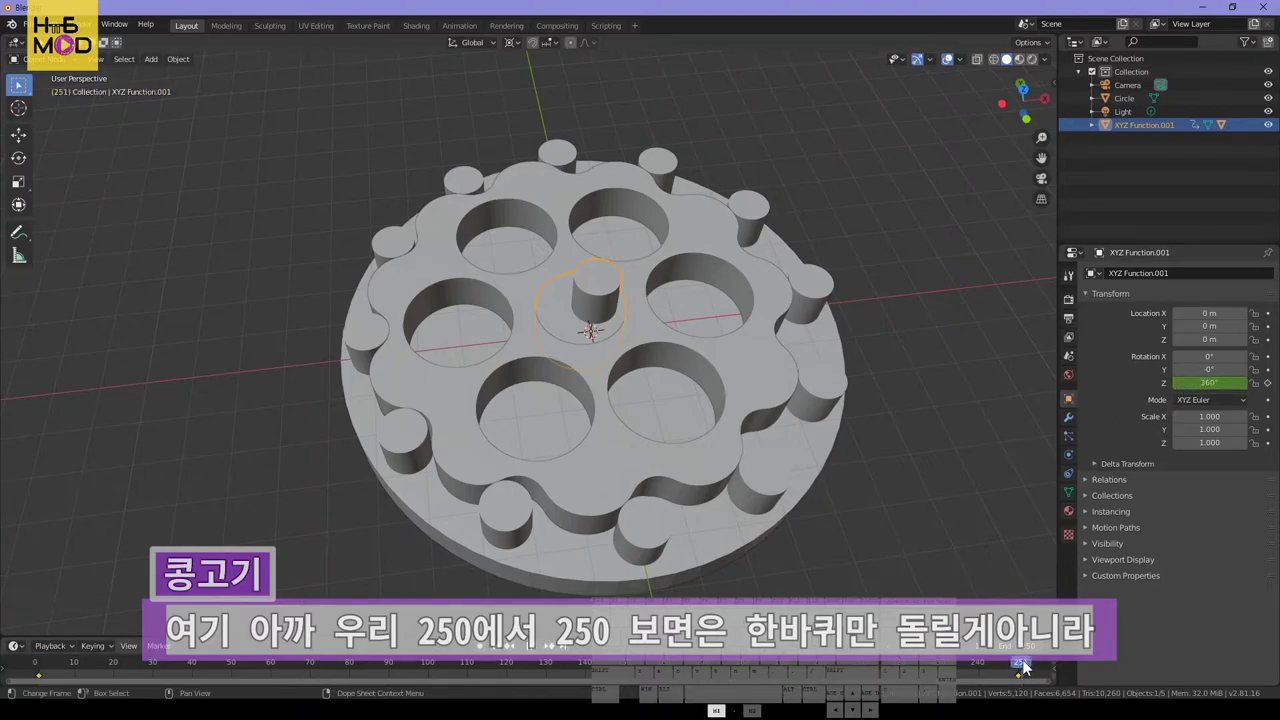
drag(1018, 664, 1021, 662)
click(1017, 666)
click(1218, 382)
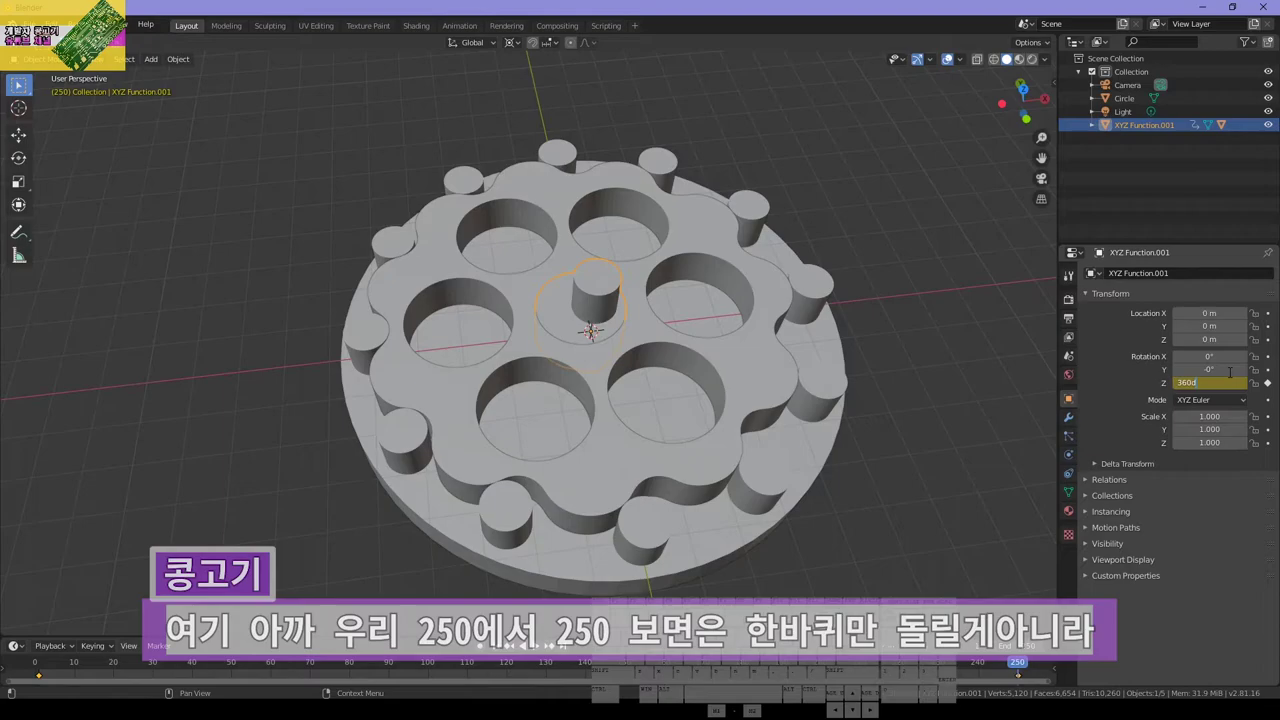
text(*11)
key(Return)
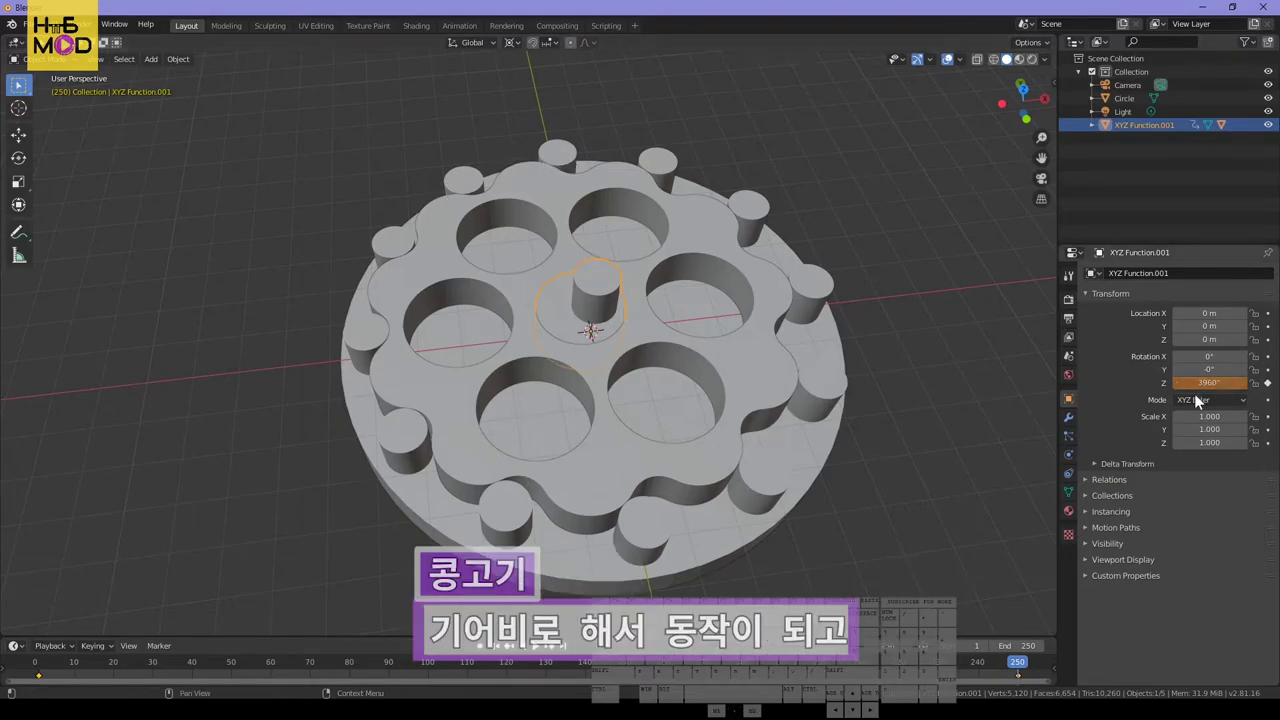
Select the cycloid disk, keyframe its Z rotation at frame 250, and change the value to 360*11-360 degrees
click(613, 471)
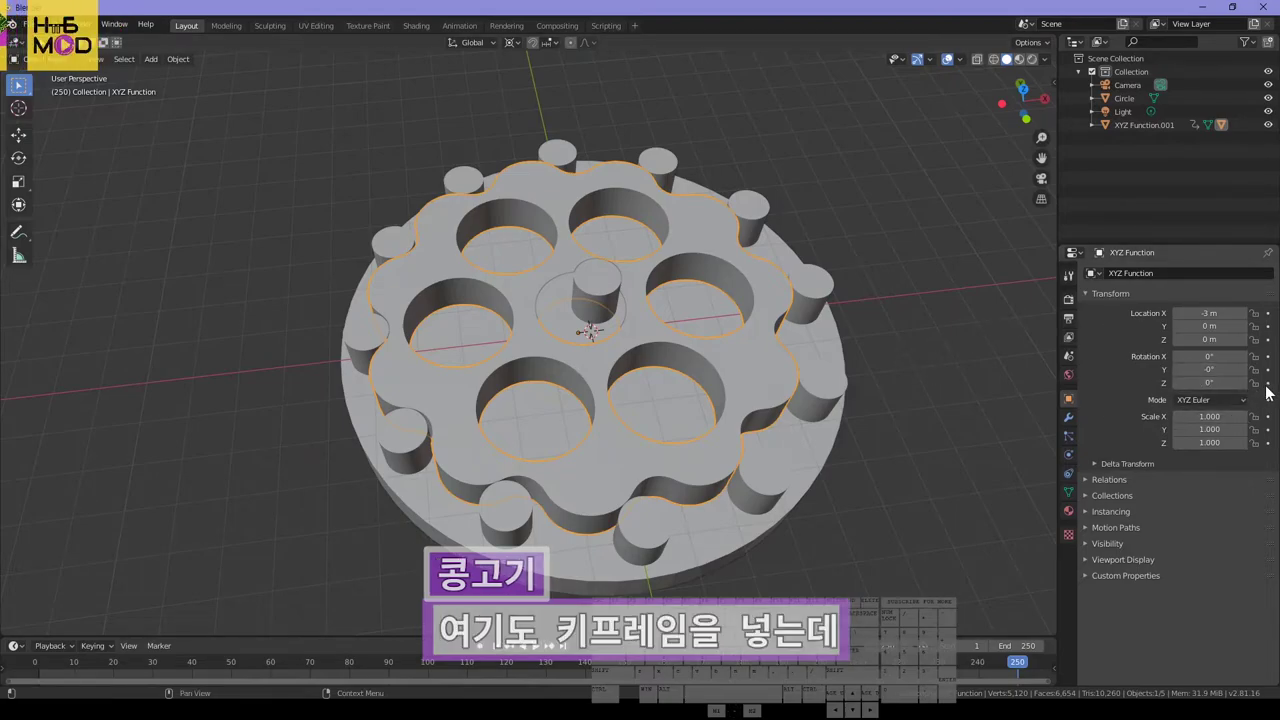
click(1222, 382)
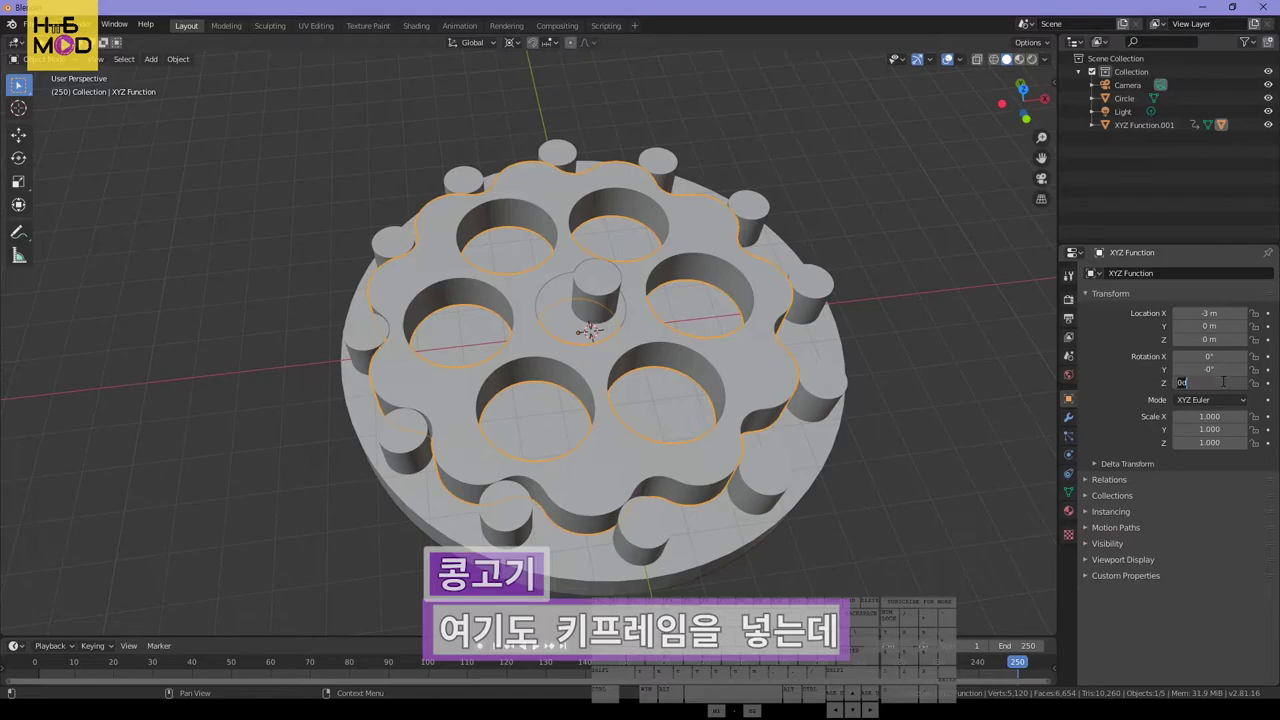
click(1268, 383)
click(1236, 383)
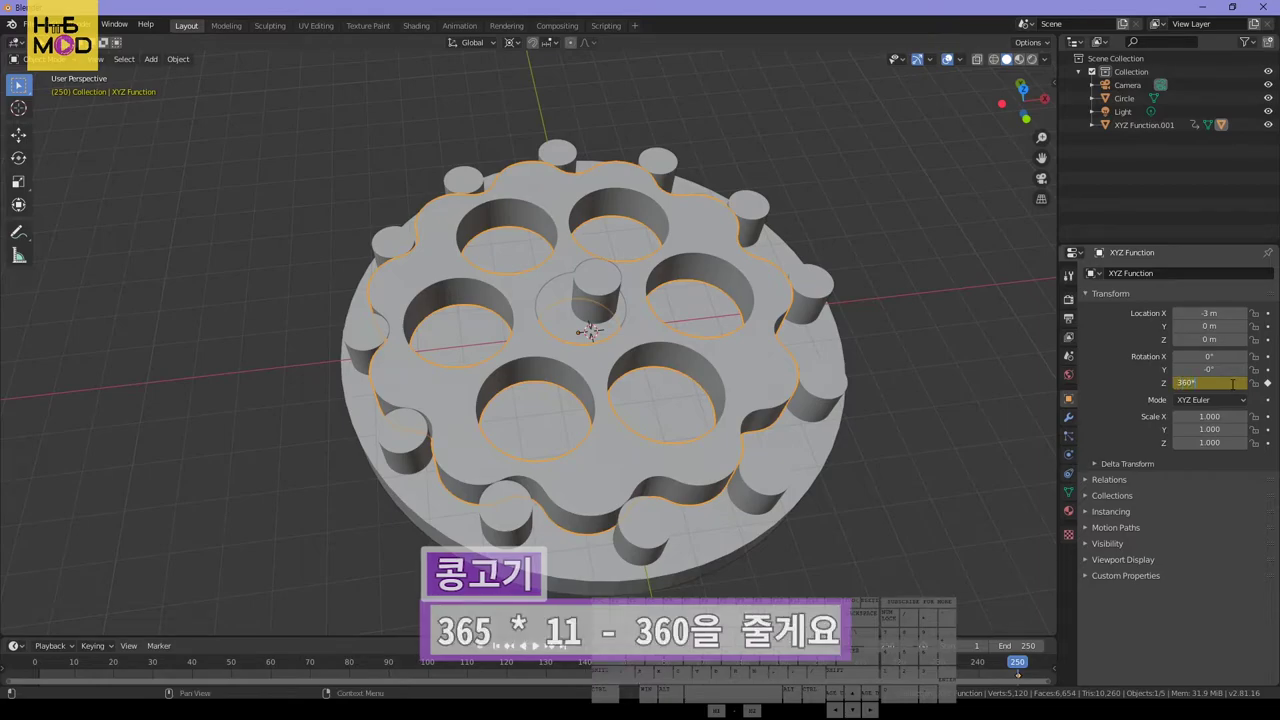
key(BackSpace)
text(*11-3)
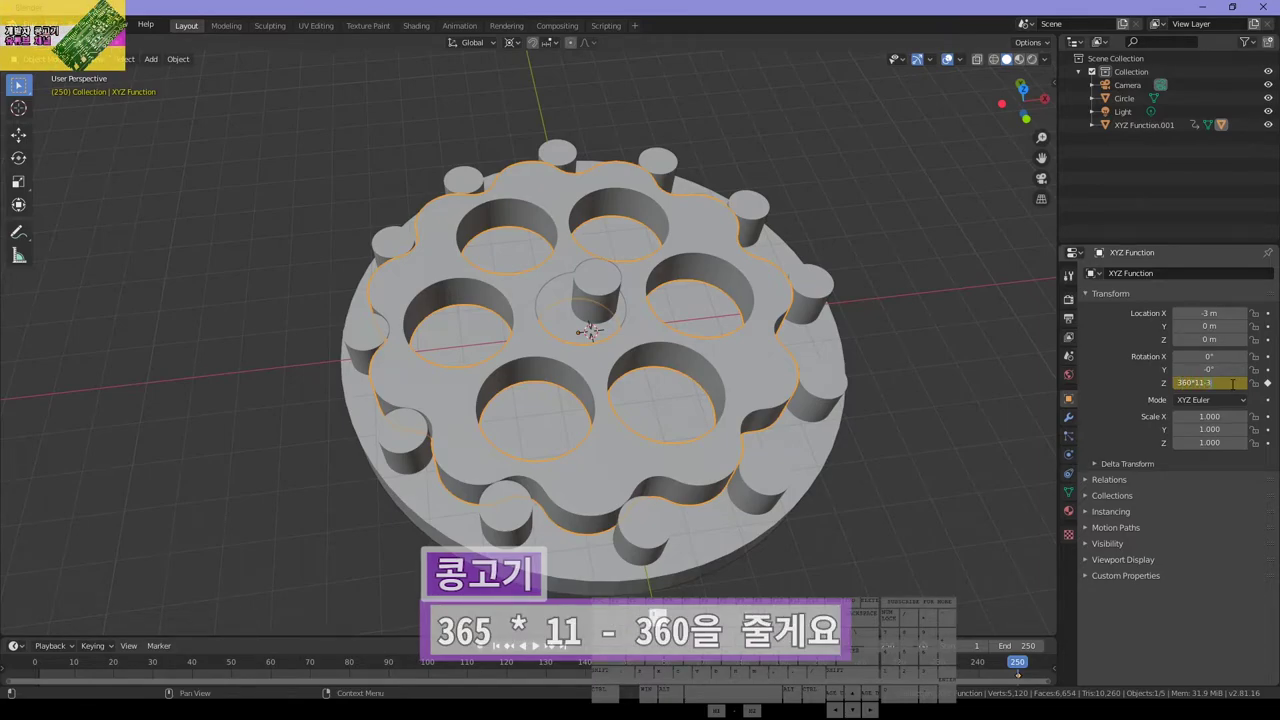
text(60)
key(Return)
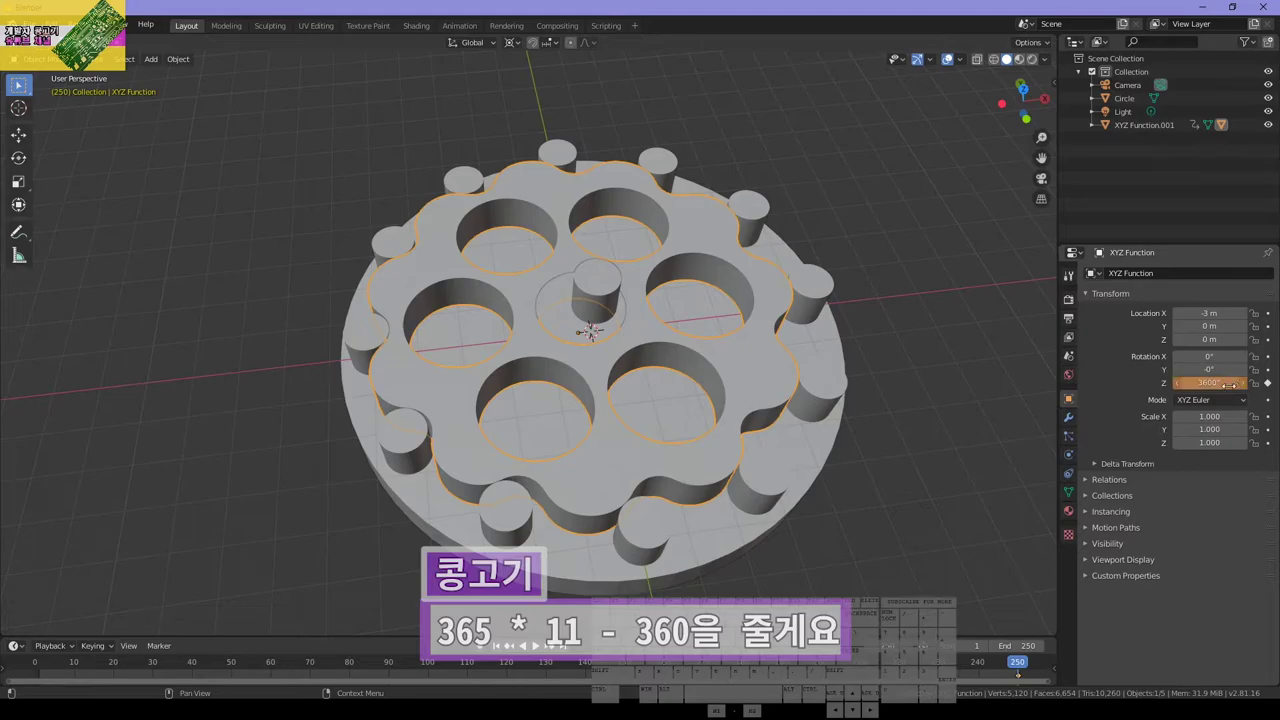
Play the animation to check the disk's motion against the pins, and return to the first frame
drag(84, 660, 3, 665)
mouse_move(1055, 668)
mouse_down()
mouse_move(486, 664)
mouse_move(955, 683)
mouse_move(1038, 668)
mouse_up()
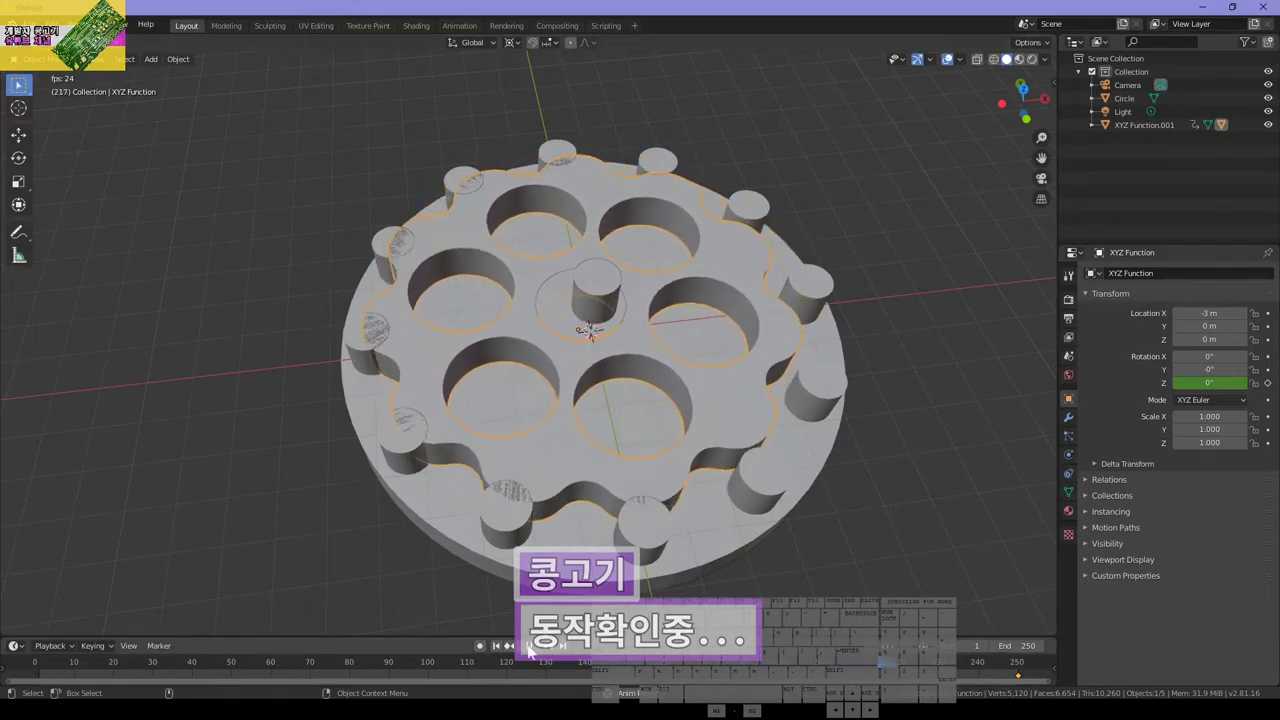
click(528, 647)
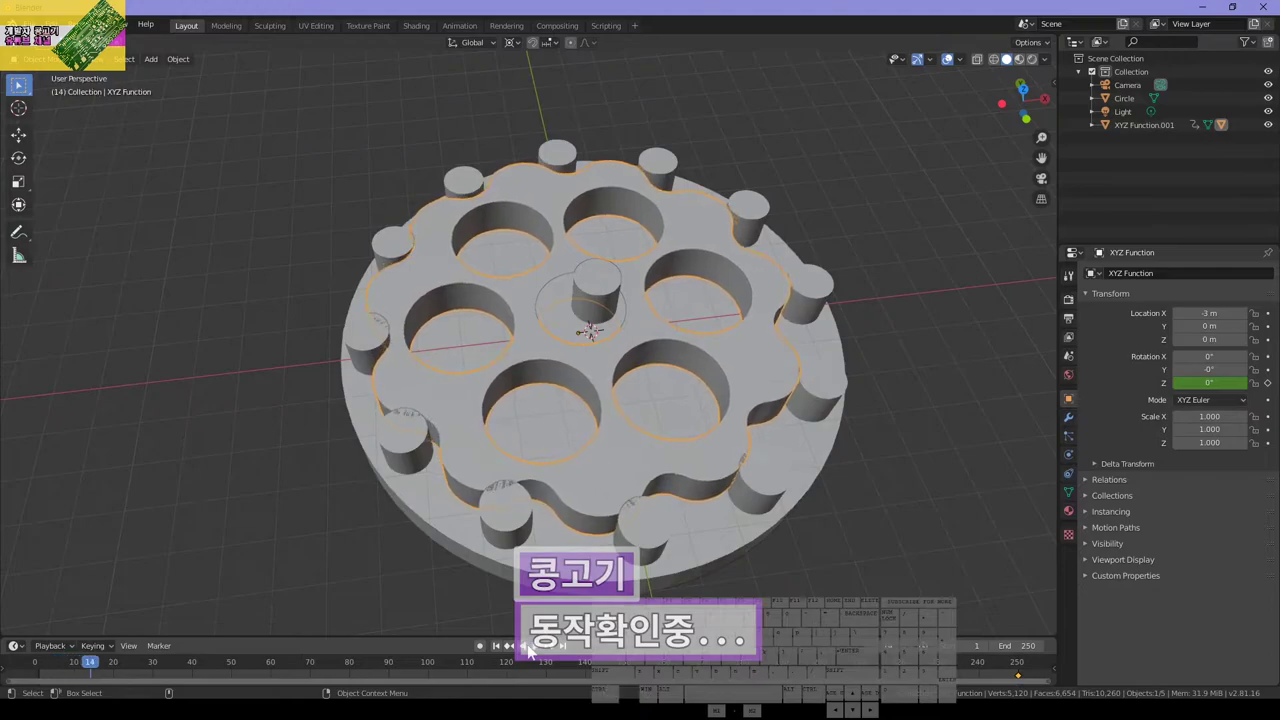
click(494, 646)
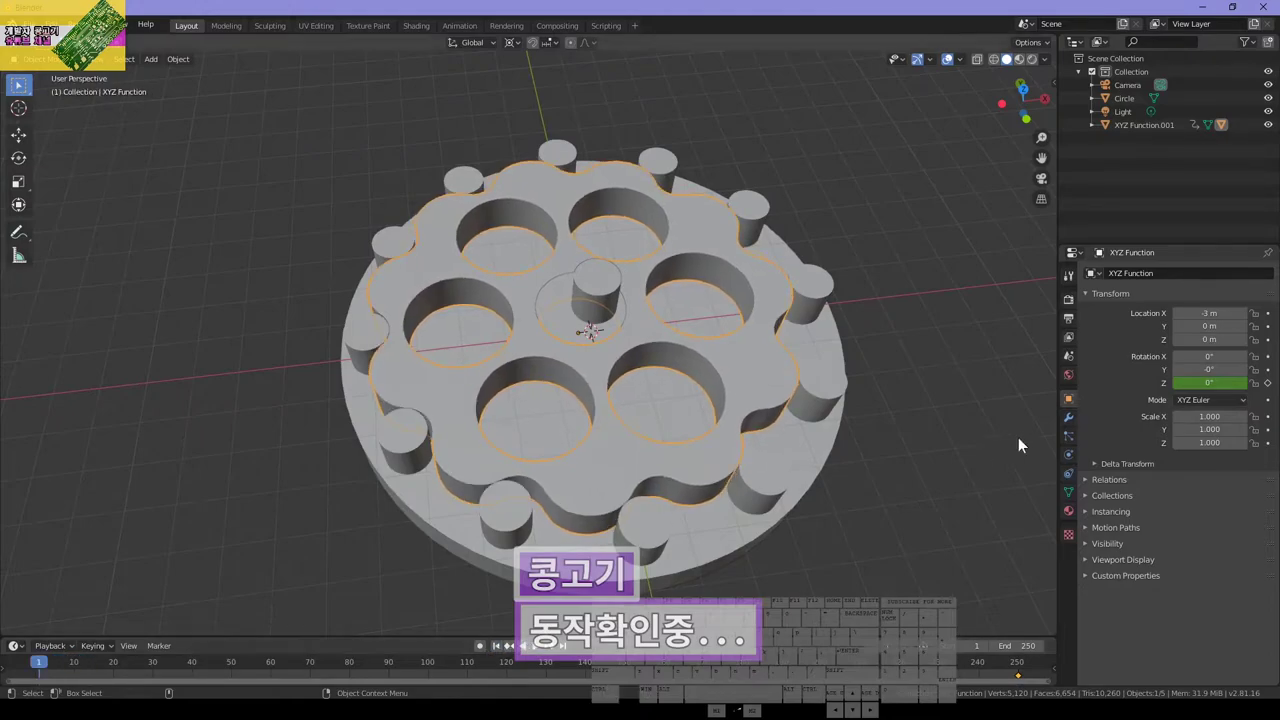
At frame 250, enter a Z rotation of 3600 degrees for the cycloid disk again
click(1018, 665)
click(1228, 382)
text(360*11-360)
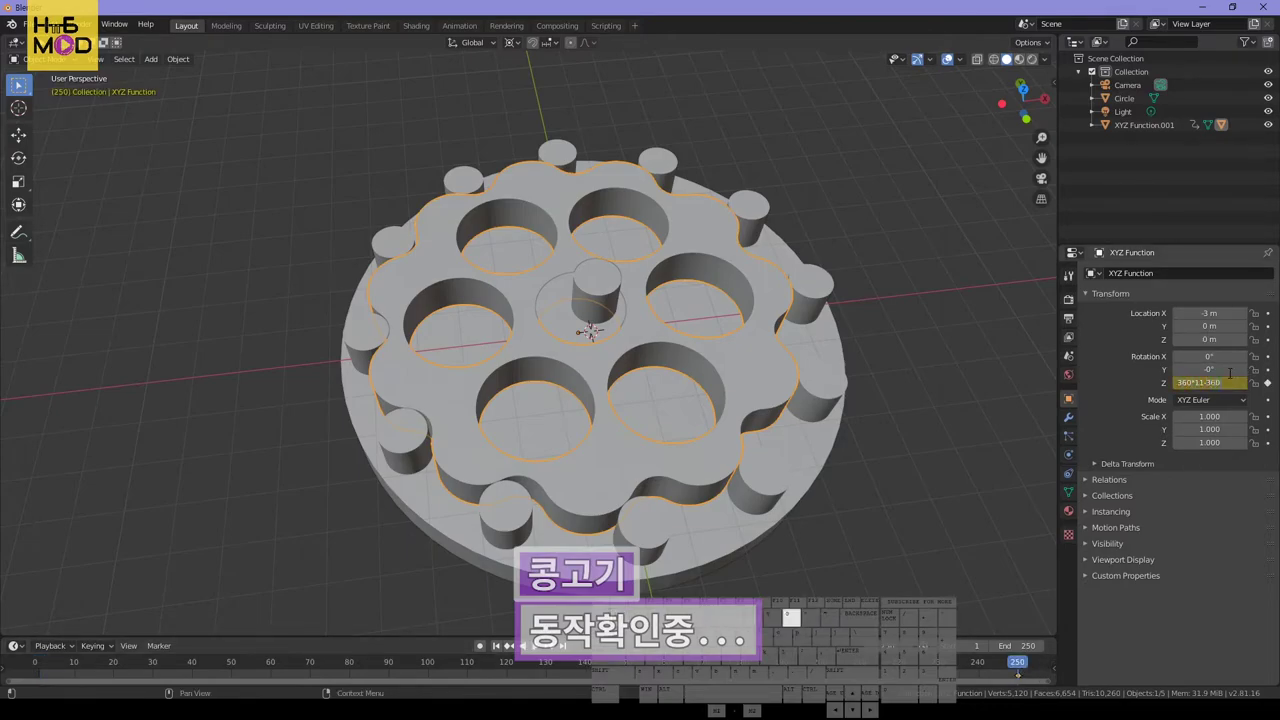
key(Return)
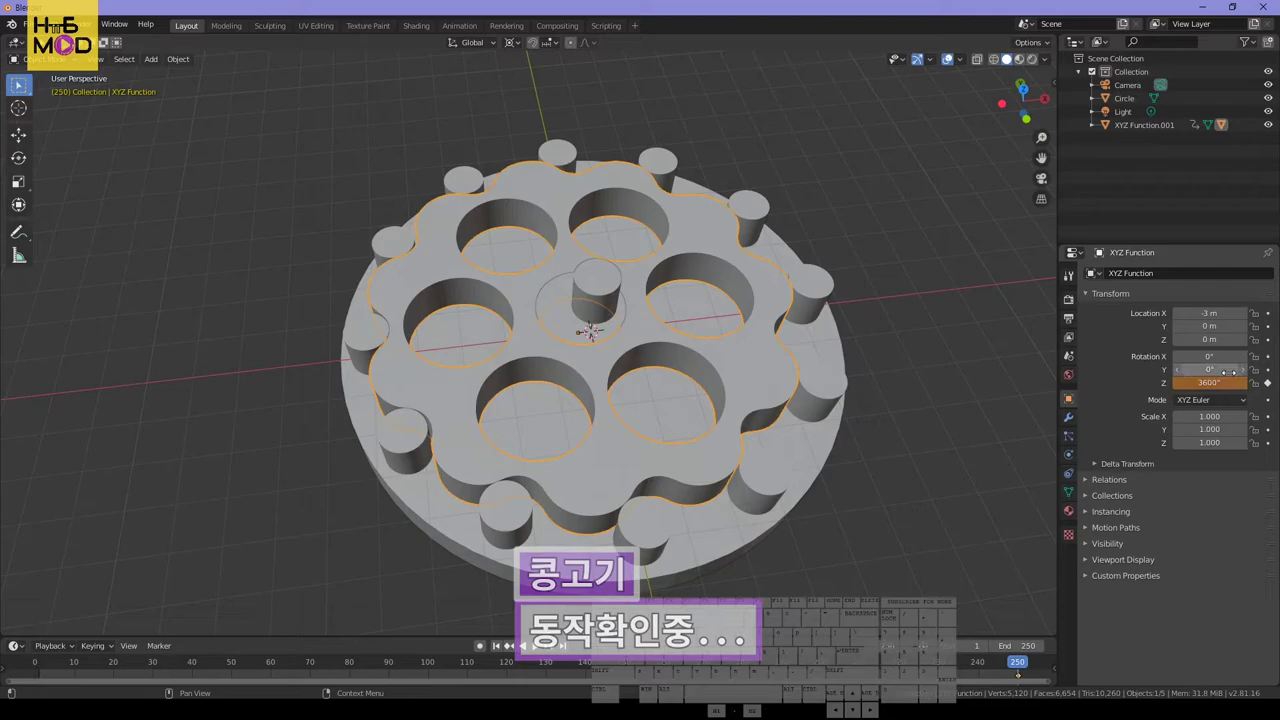
Replay the animation from the start a few times to recheck the disk's motion, ending on frame 1
click(538, 648)
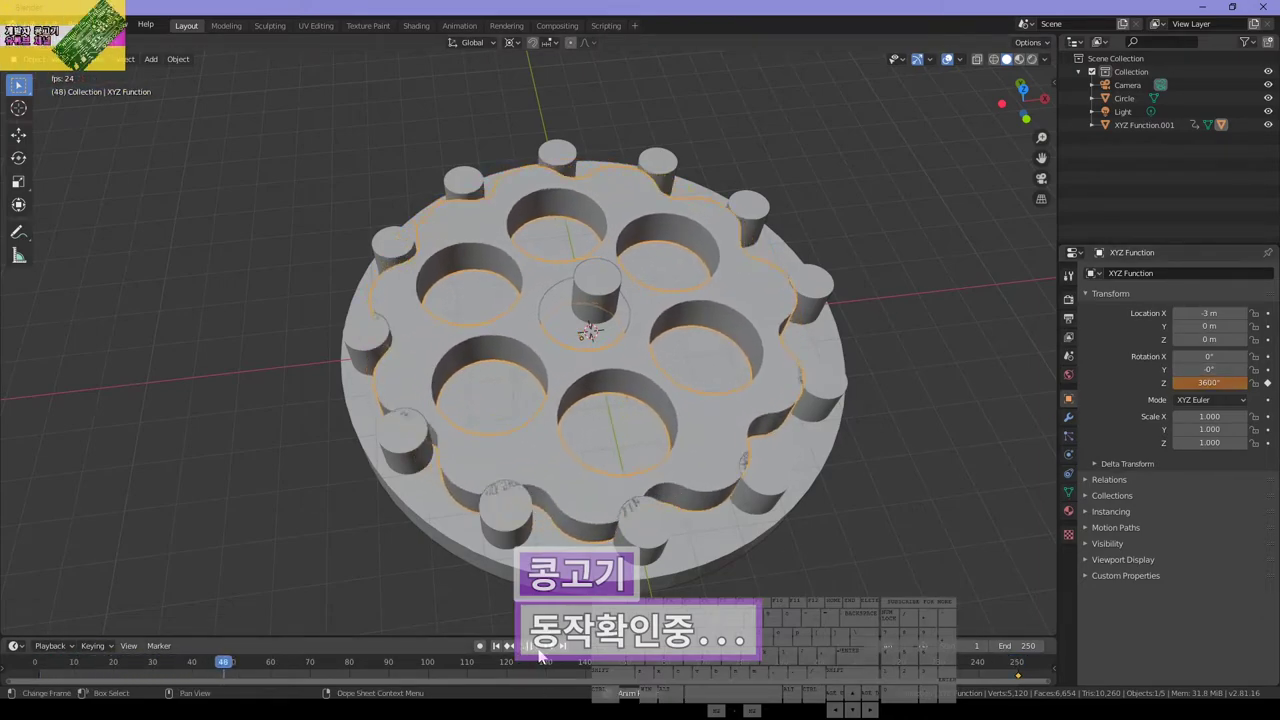
click(496, 648)
click(529, 648)
click(496, 647)
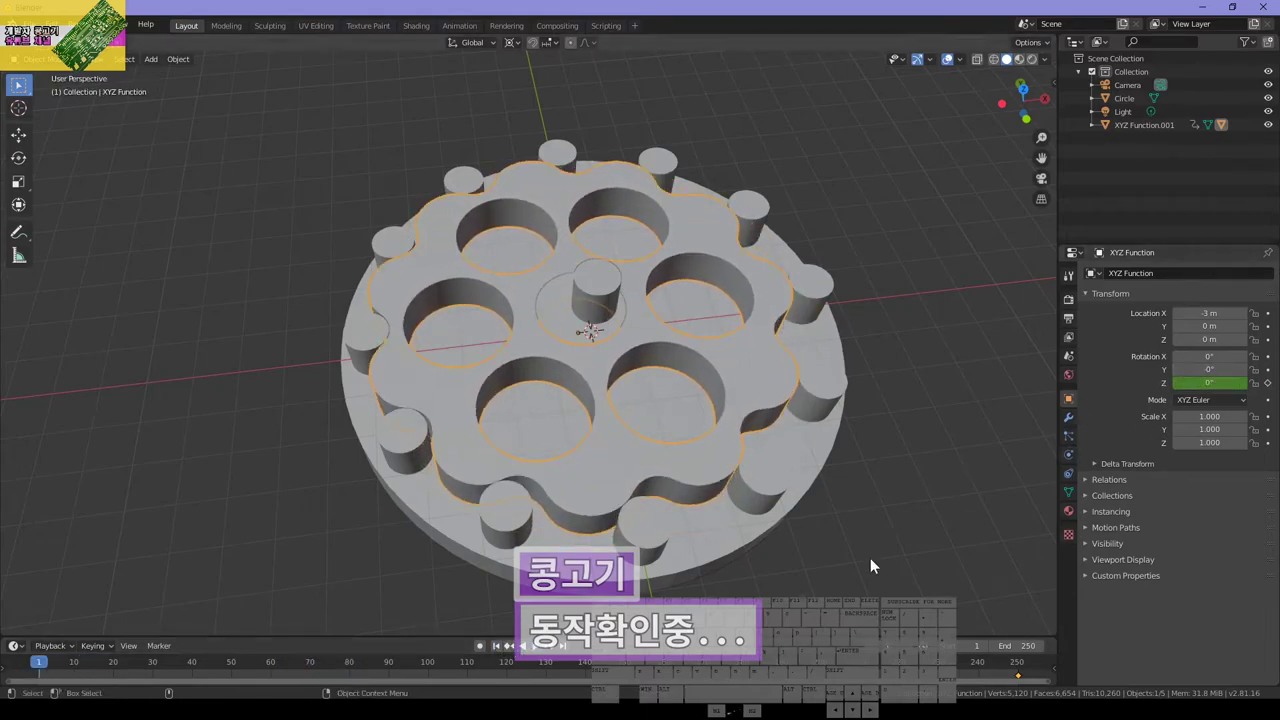
click(532, 647)
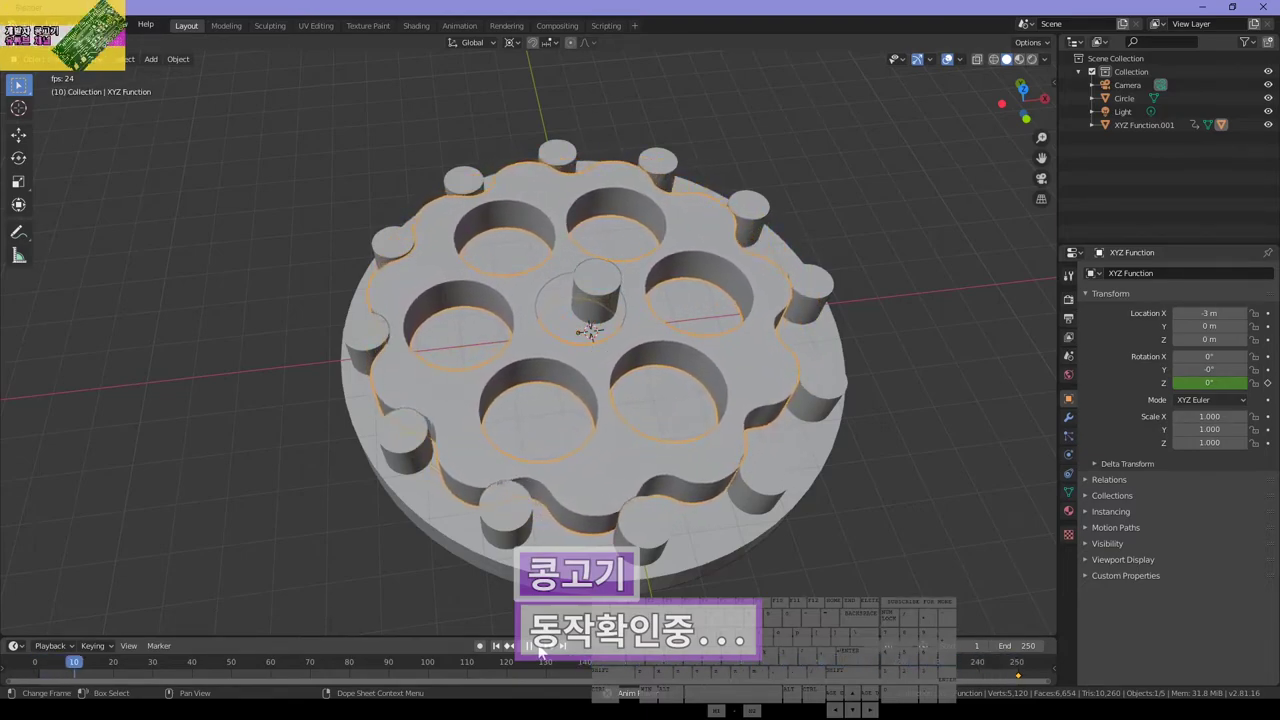
click(541, 648)
click(497, 646)
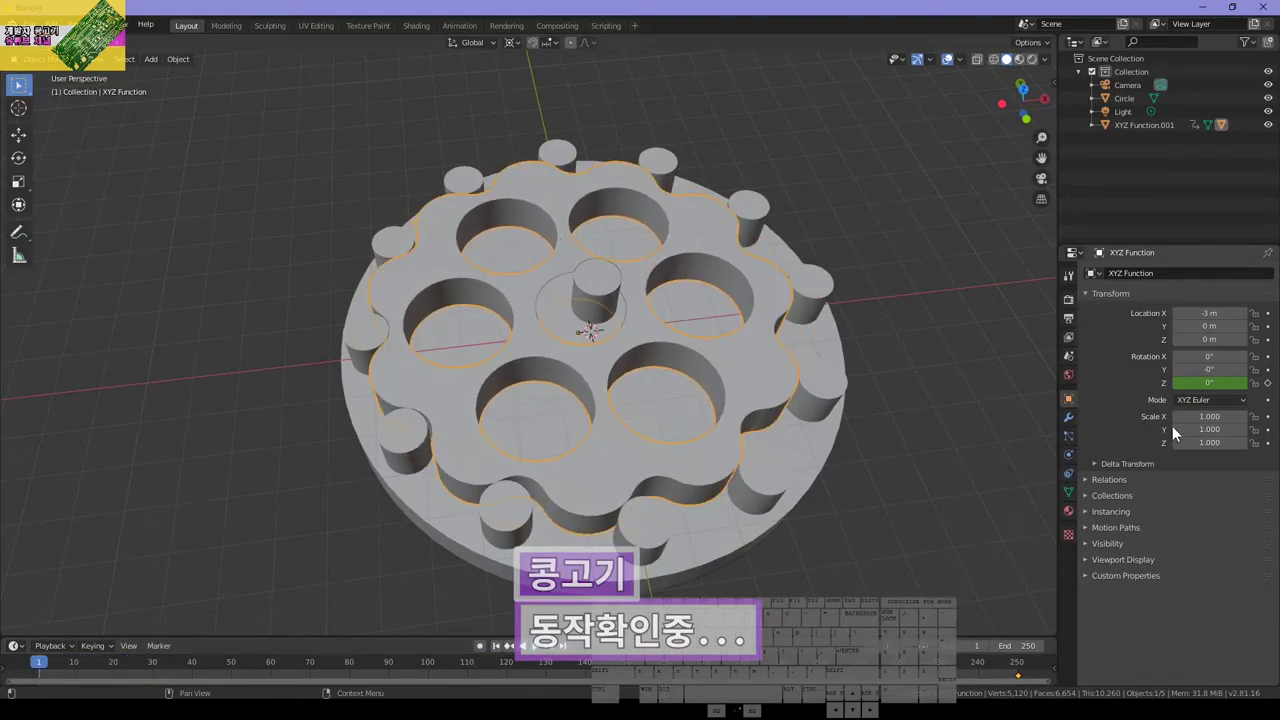
Keyframe the disk's Z rotation of 0 degrees at frame 1, and change it to 3600 degrees at frame 250
click(1222, 382)
click(1267, 385)
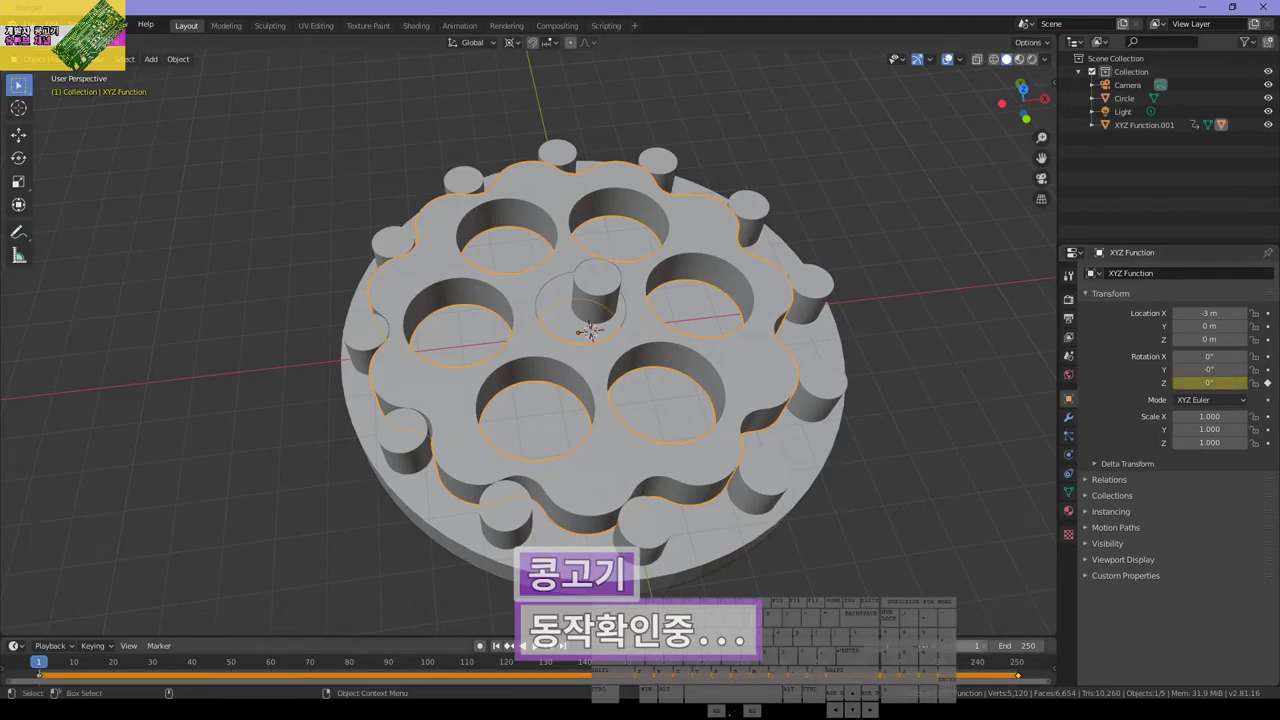
click(1017, 680)
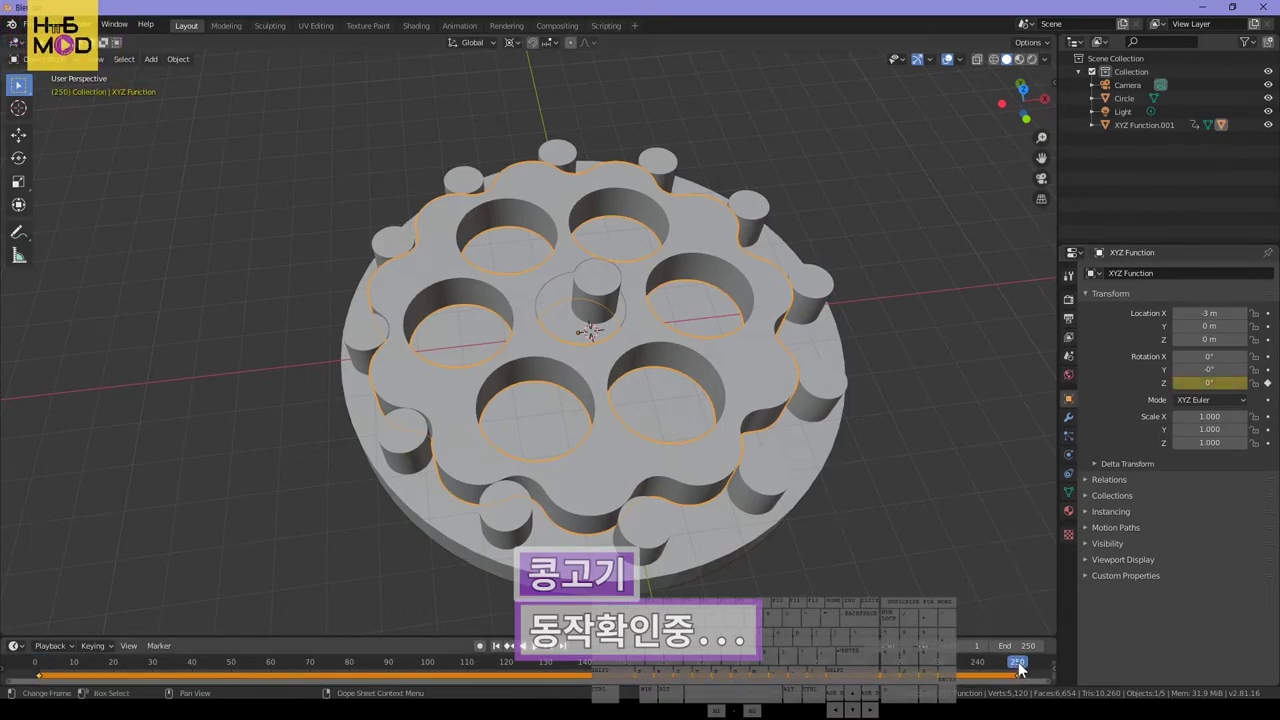
click(1205, 384)
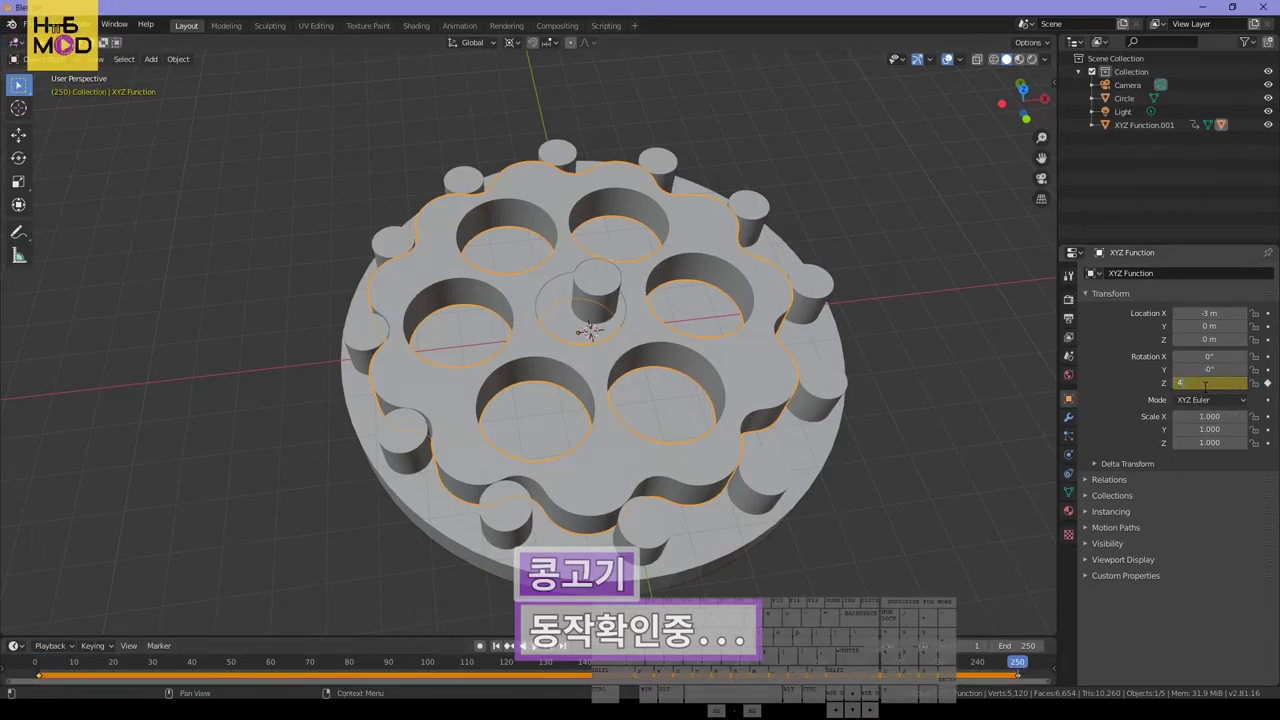
key(BackSpace)
text(360*11-360)
key(Return)
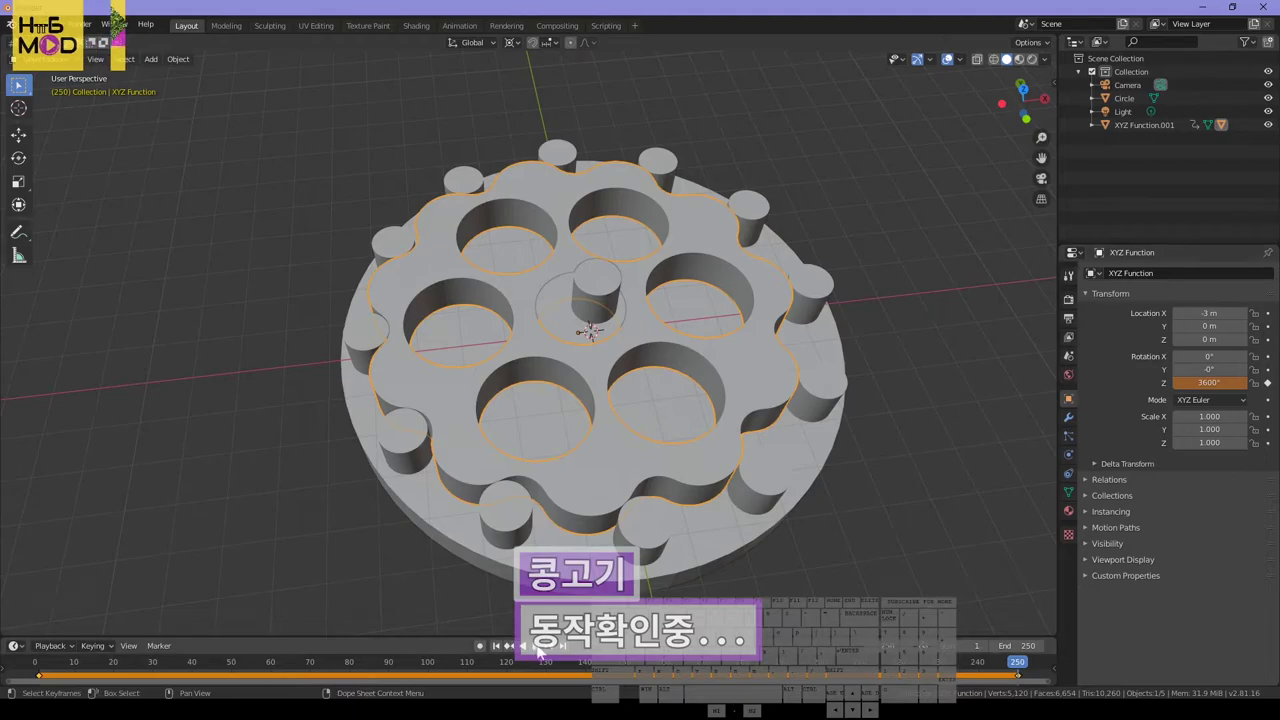
Play the animation, select the eccentric shaft to examine its changing Z rotation, and stop playback
click(531, 645)
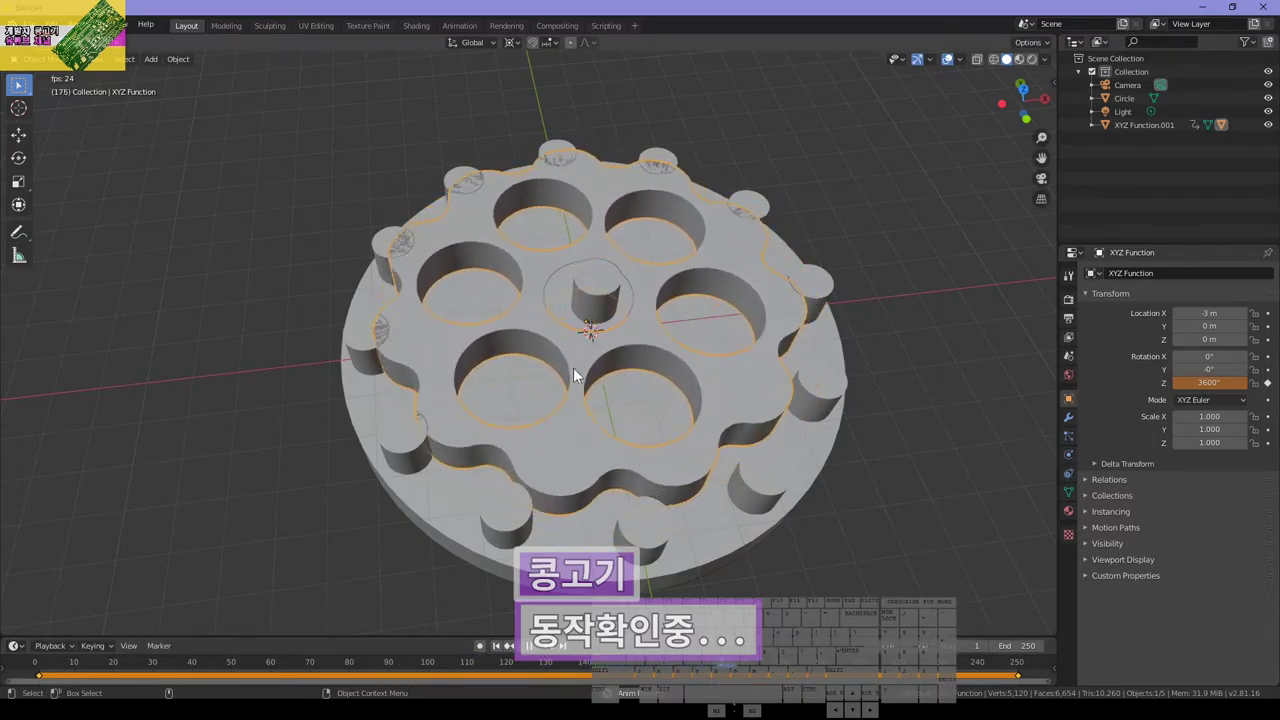
click(597, 284)
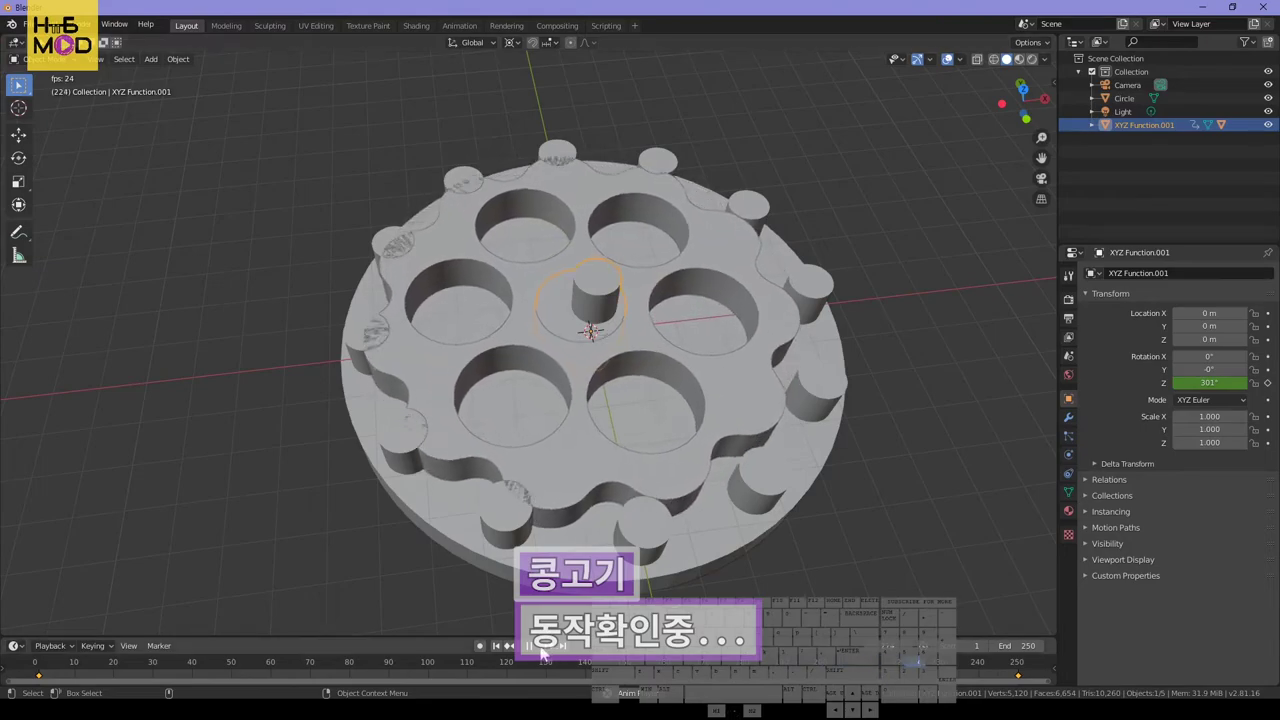
key(space)
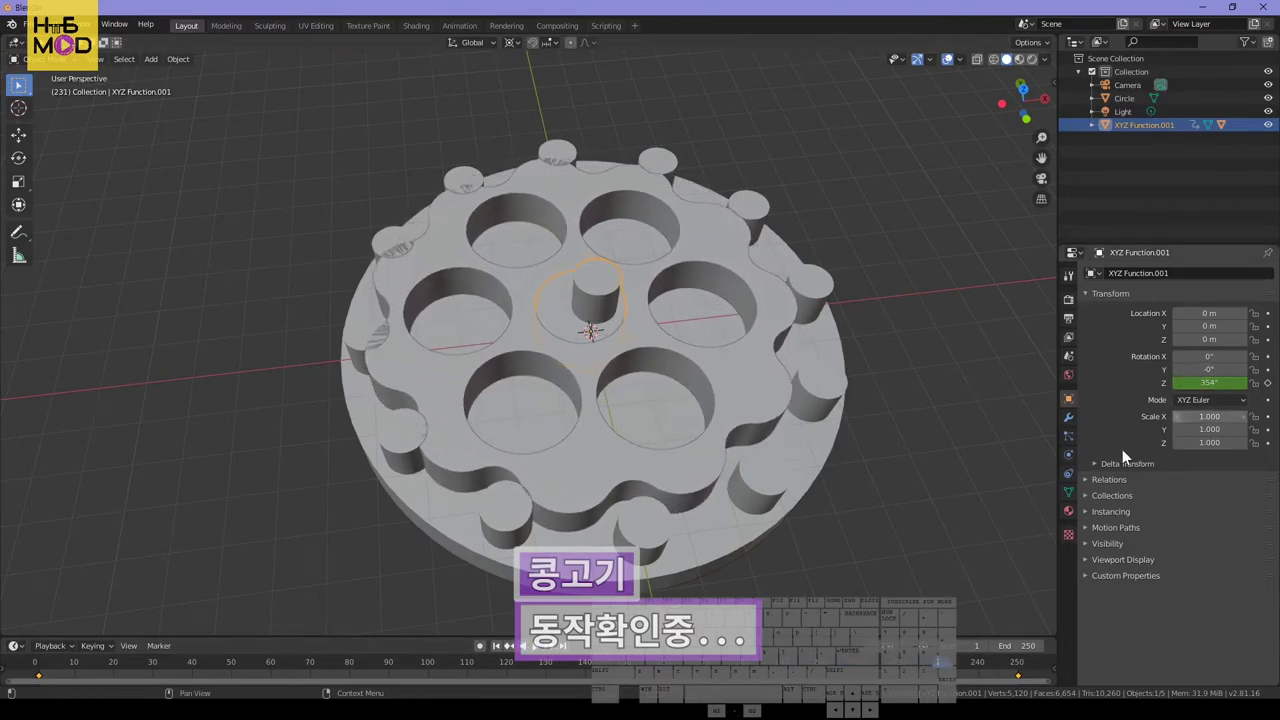
At the last frame, set the eccentric shaft's Z rotation to 360*11 degrees
click(562, 646)
click(1236, 382)
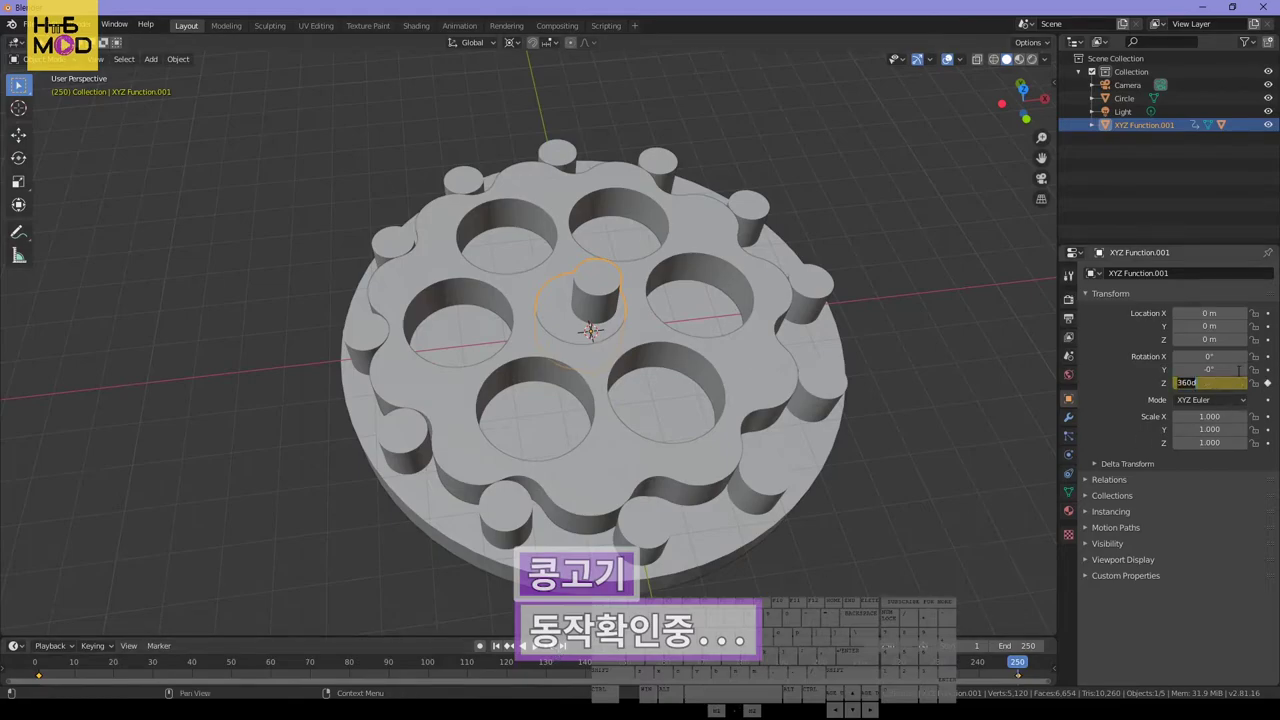
text(3960)
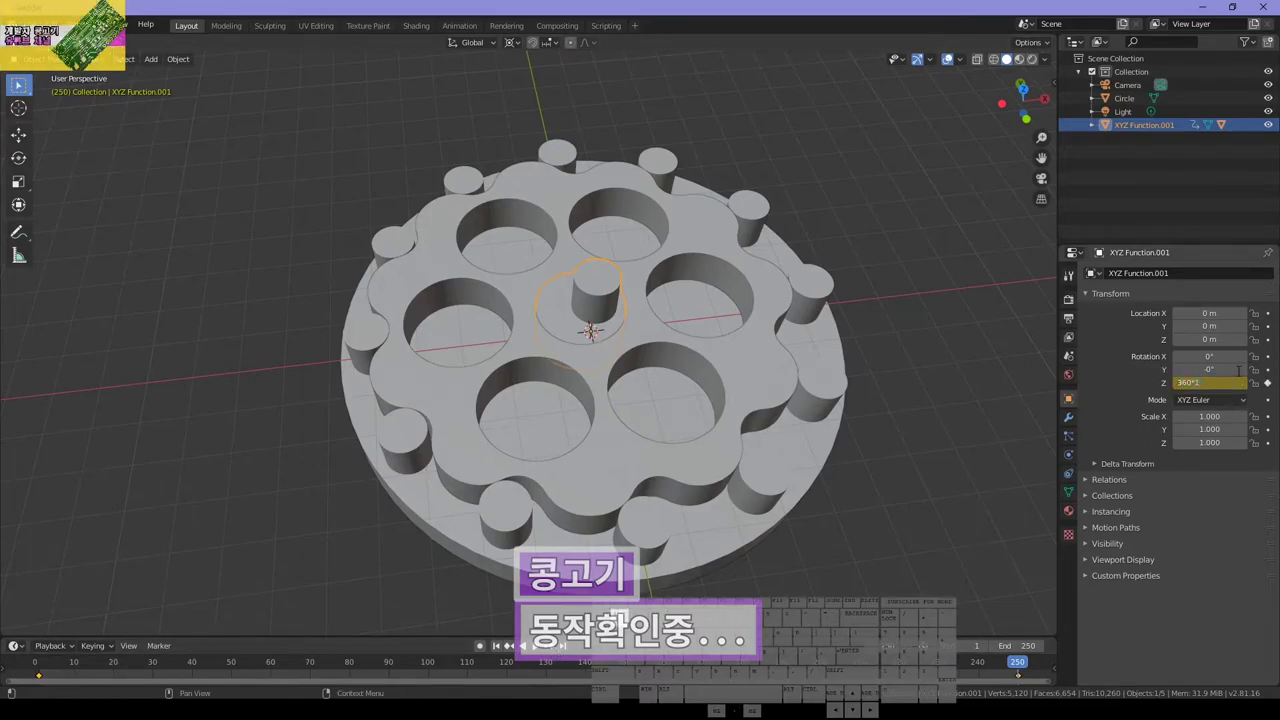
key(Return)
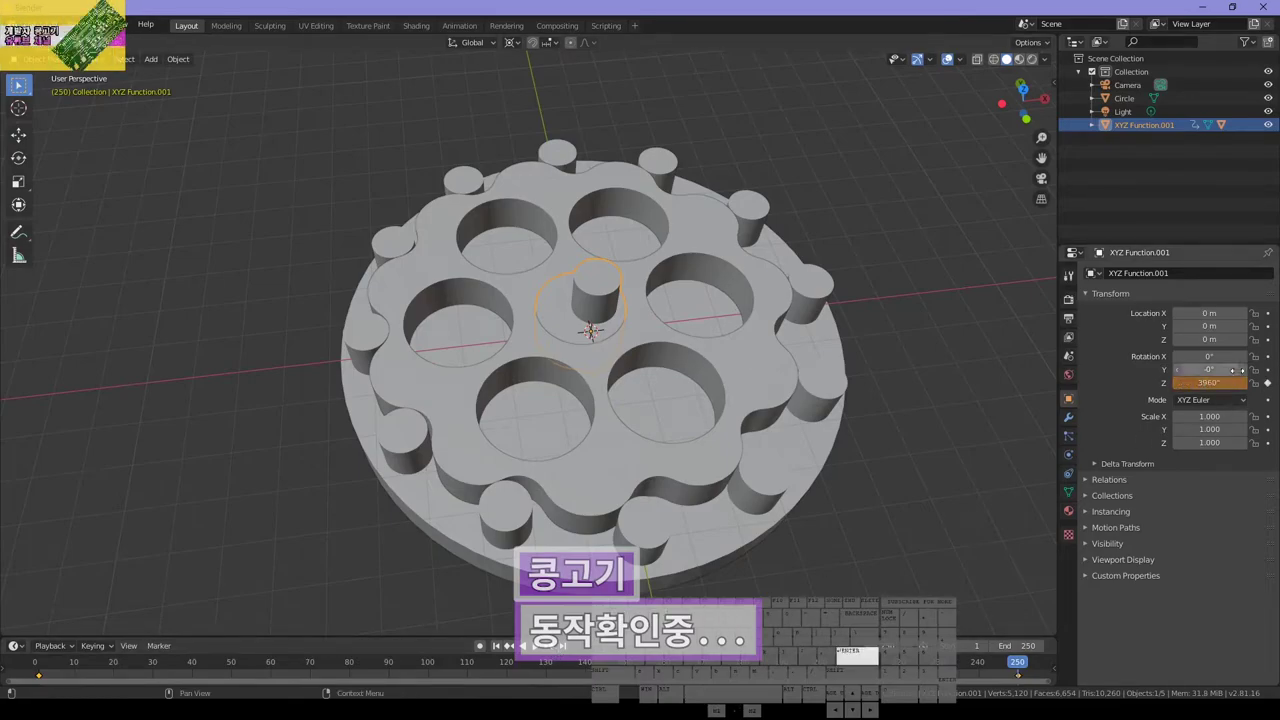
Play the animation from the start, and compare the shaft's stored Z rotation at its first and last keyframes
click(502, 647)
click(534, 646)
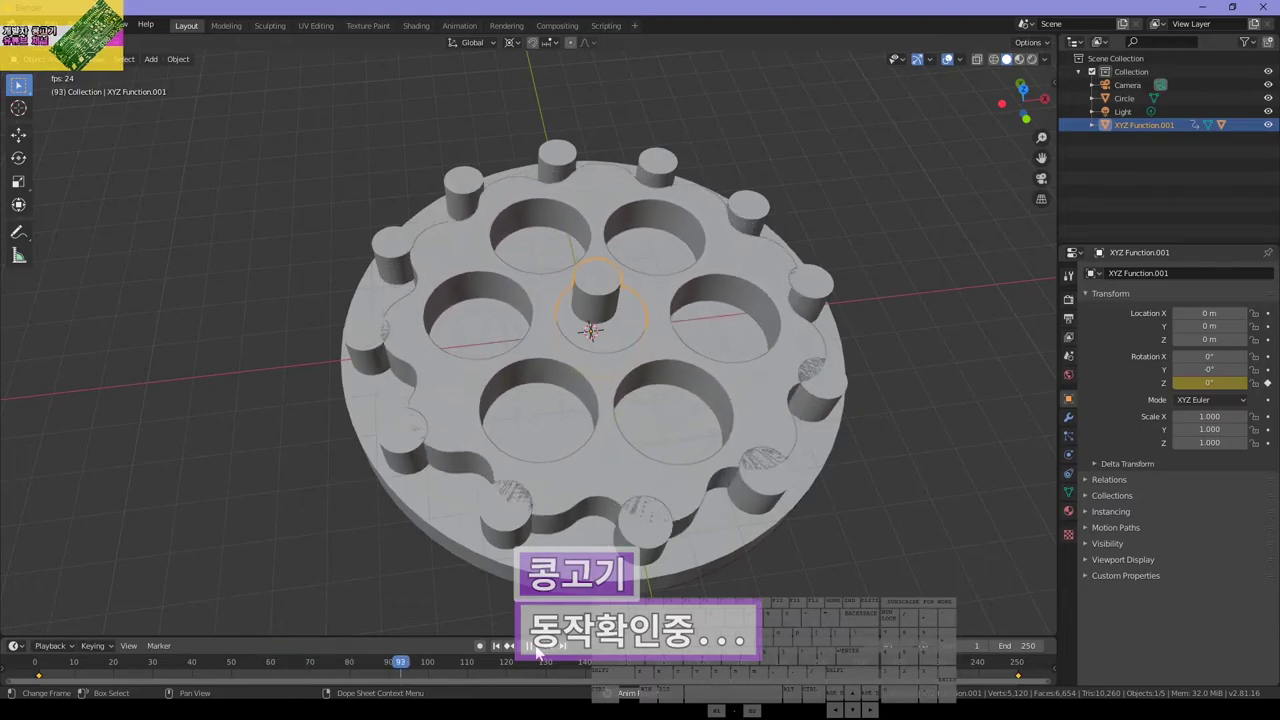
click(534, 646)
click(497, 647)
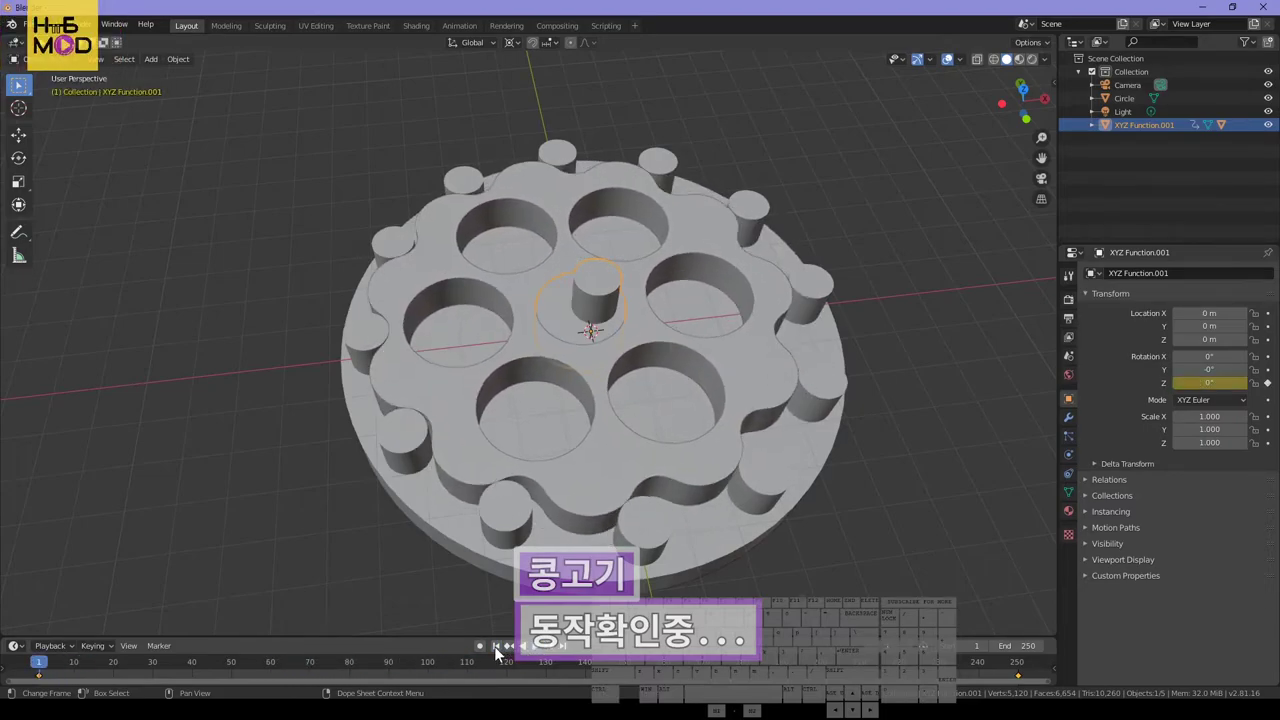
click(558, 646)
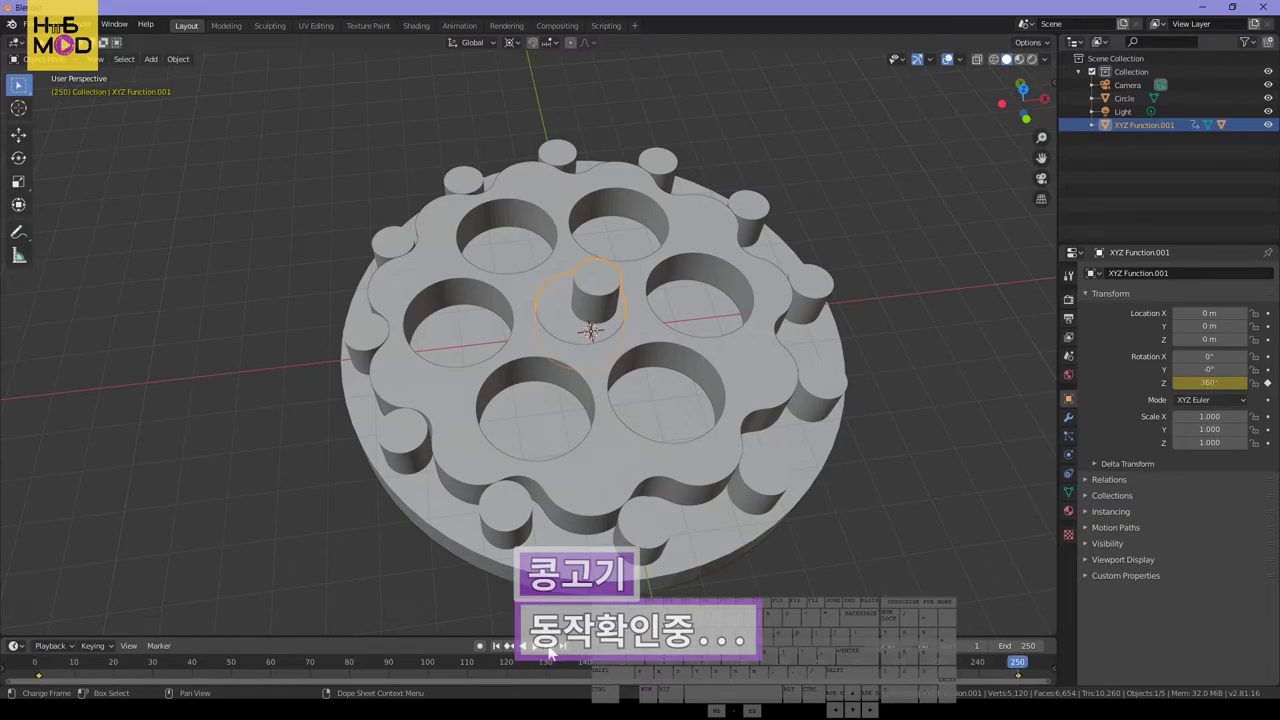
click(509, 646)
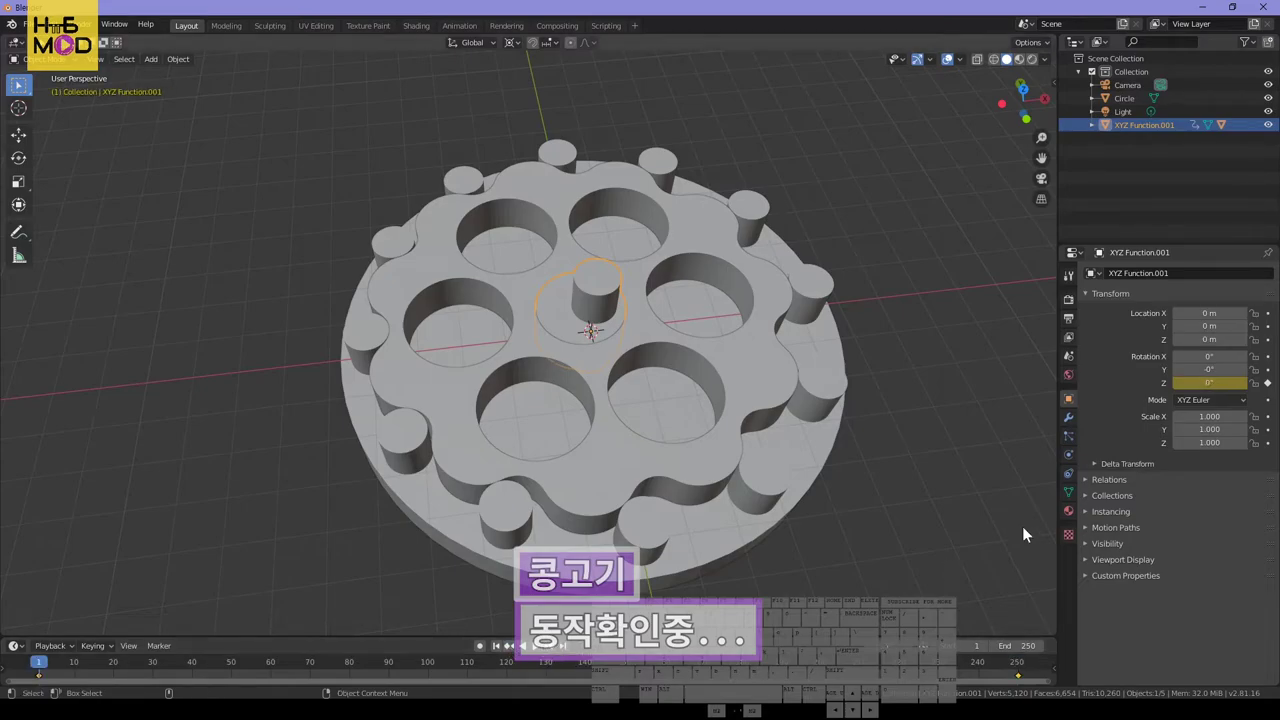
Re-insert the shaft's Z rotation keyframe at frame 1, and replace the one at frame 250 with a keyframe of 360*11 degrees
click(1268, 383)
click(1268, 384)
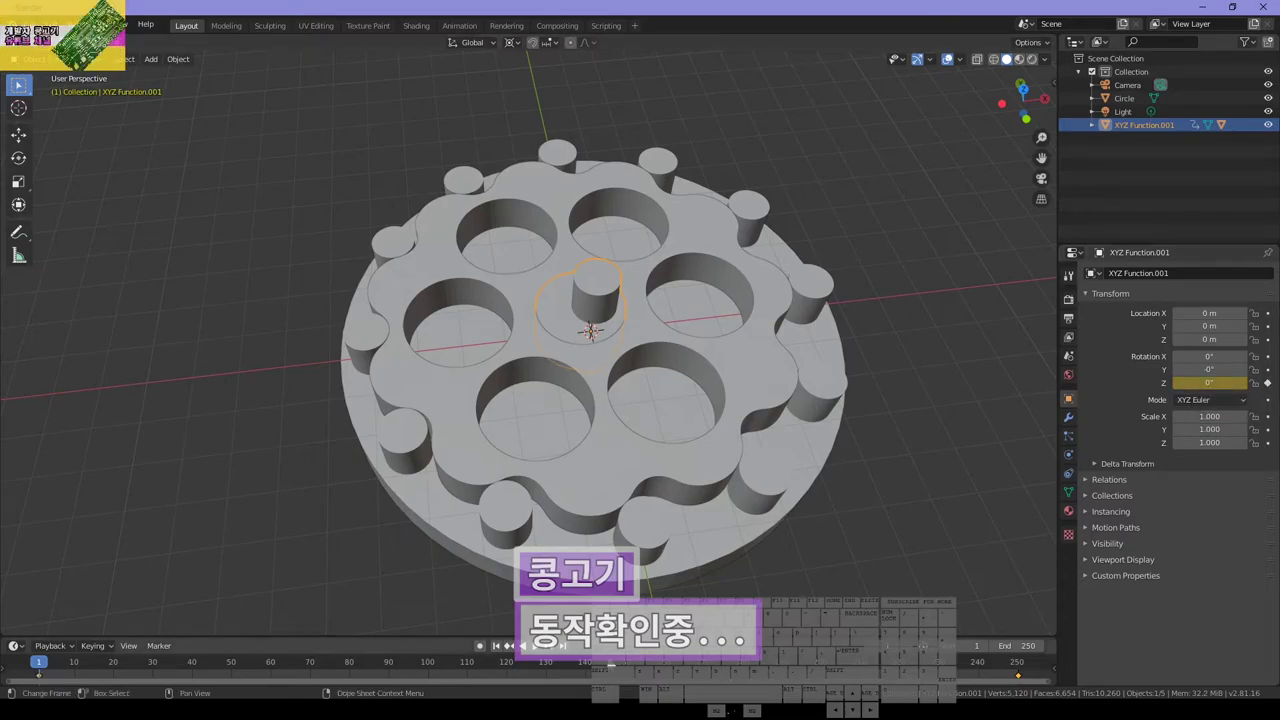
key(shift+Right)
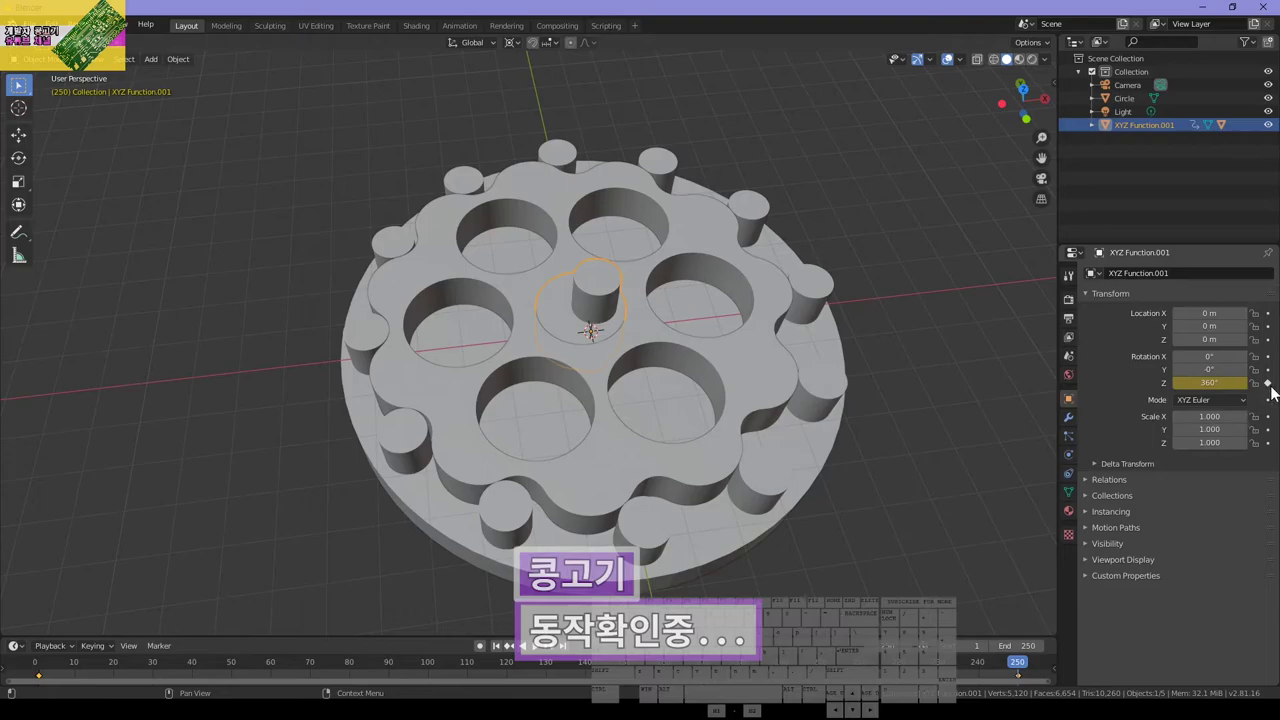
click(1238, 382)
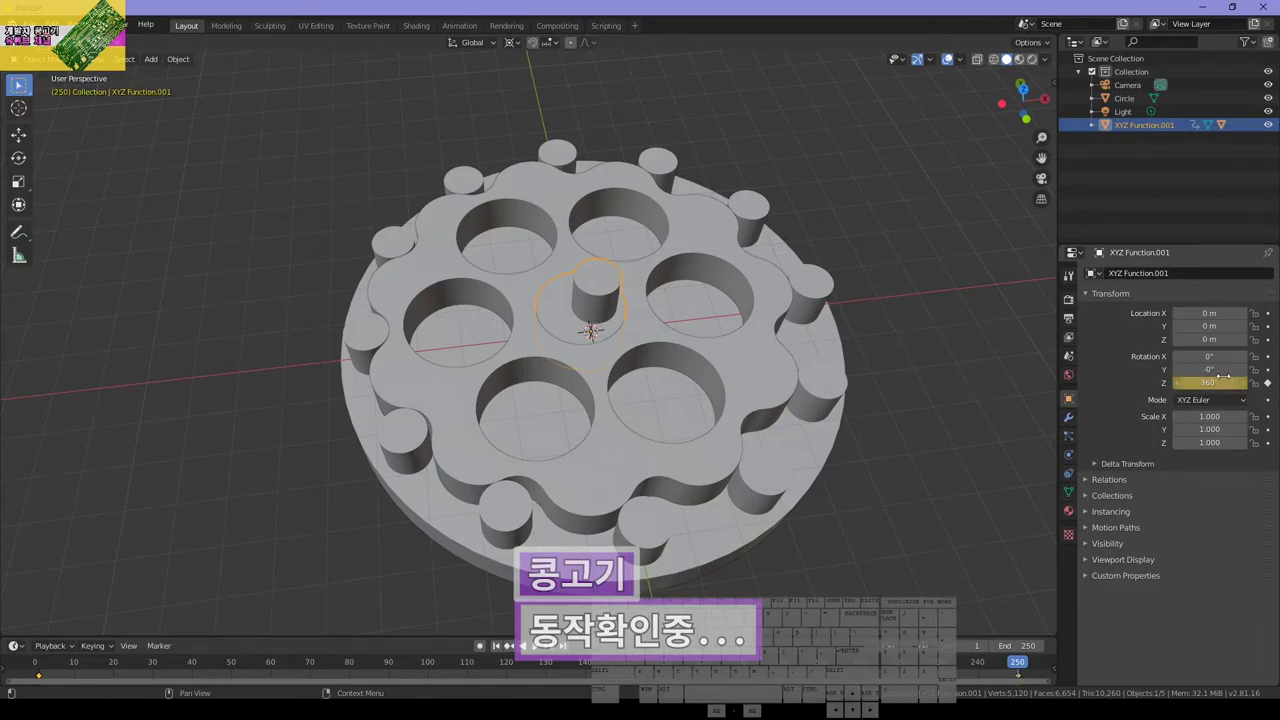
click(1267, 385)
click(1267, 385)
click(1222, 383)
text(360*11)
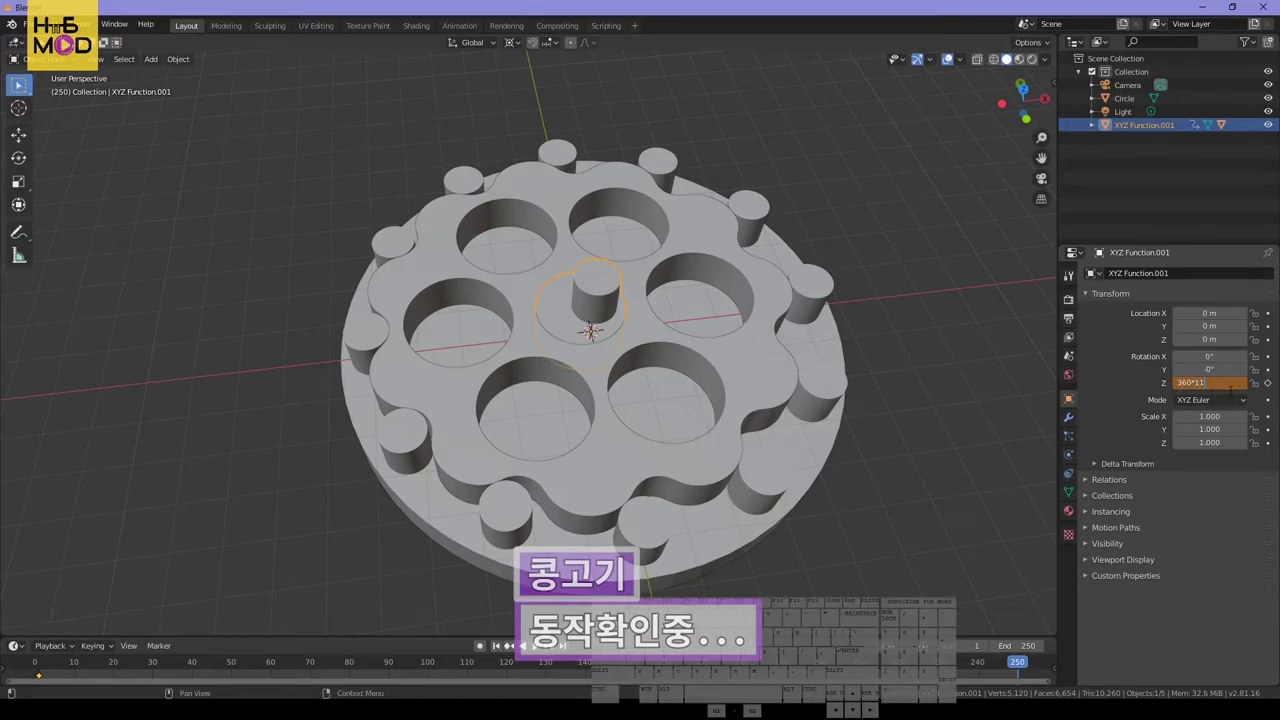
click(1267, 383)
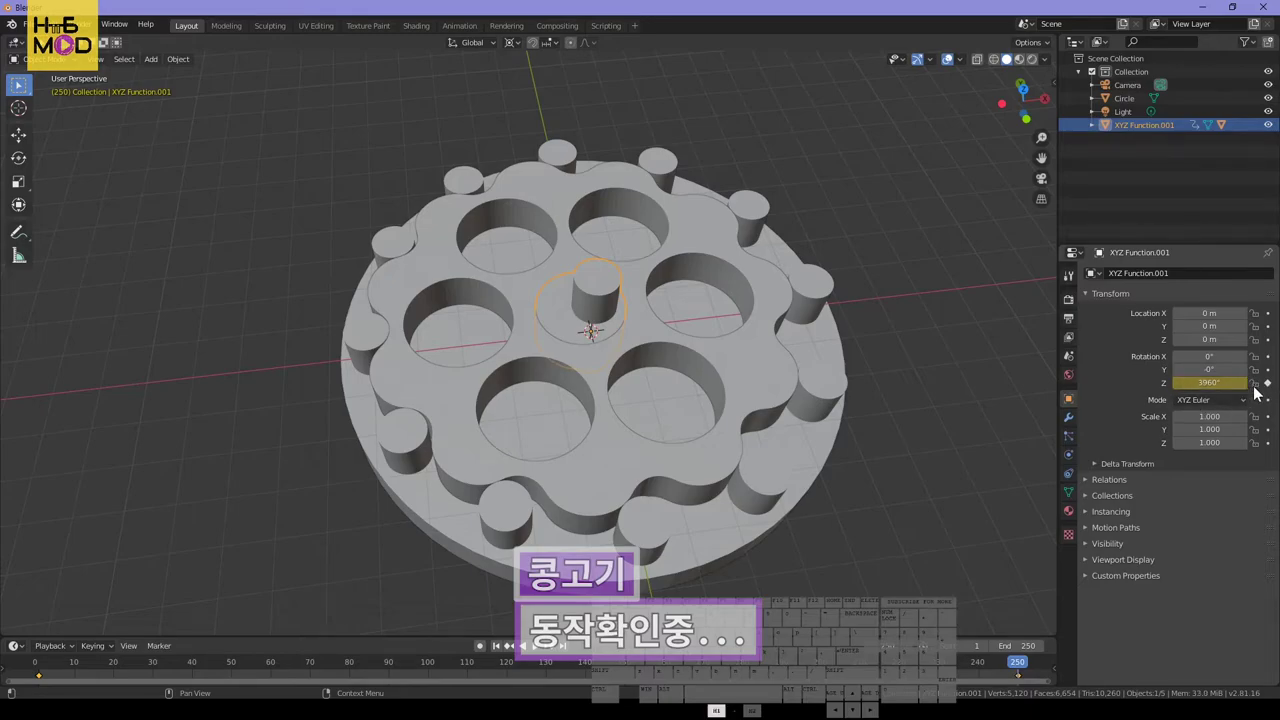
Jump between the shaft's keyframes at frames 1 and 250 to verify the Z rotation, ending on frame 1
click(509, 646)
click(556, 646)
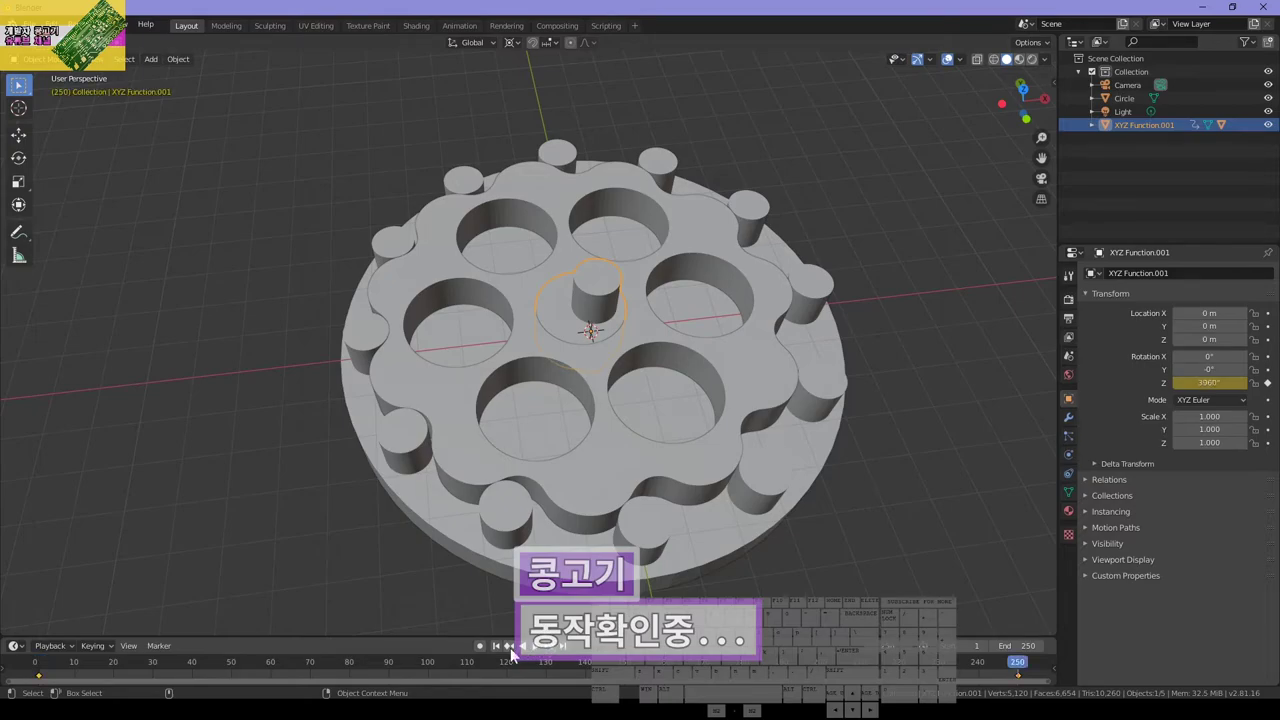
click(509, 646)
click(1222, 385)
key(Return)
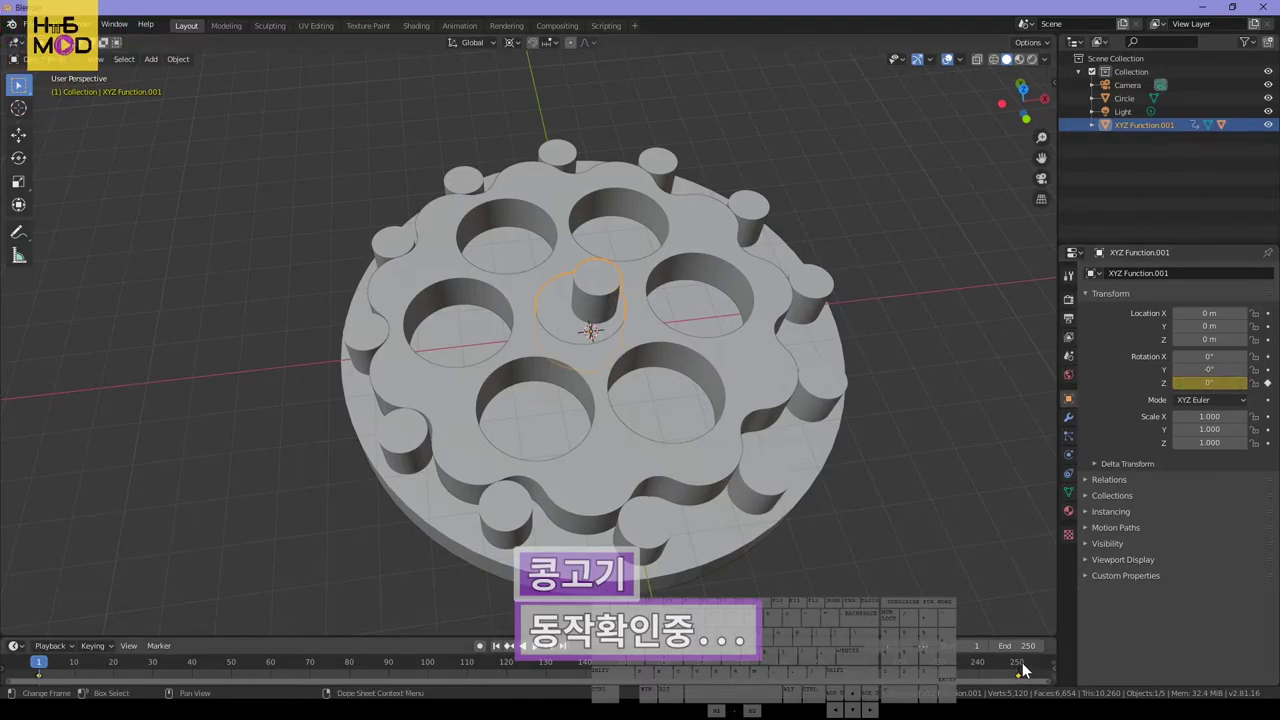
click(613, 425)
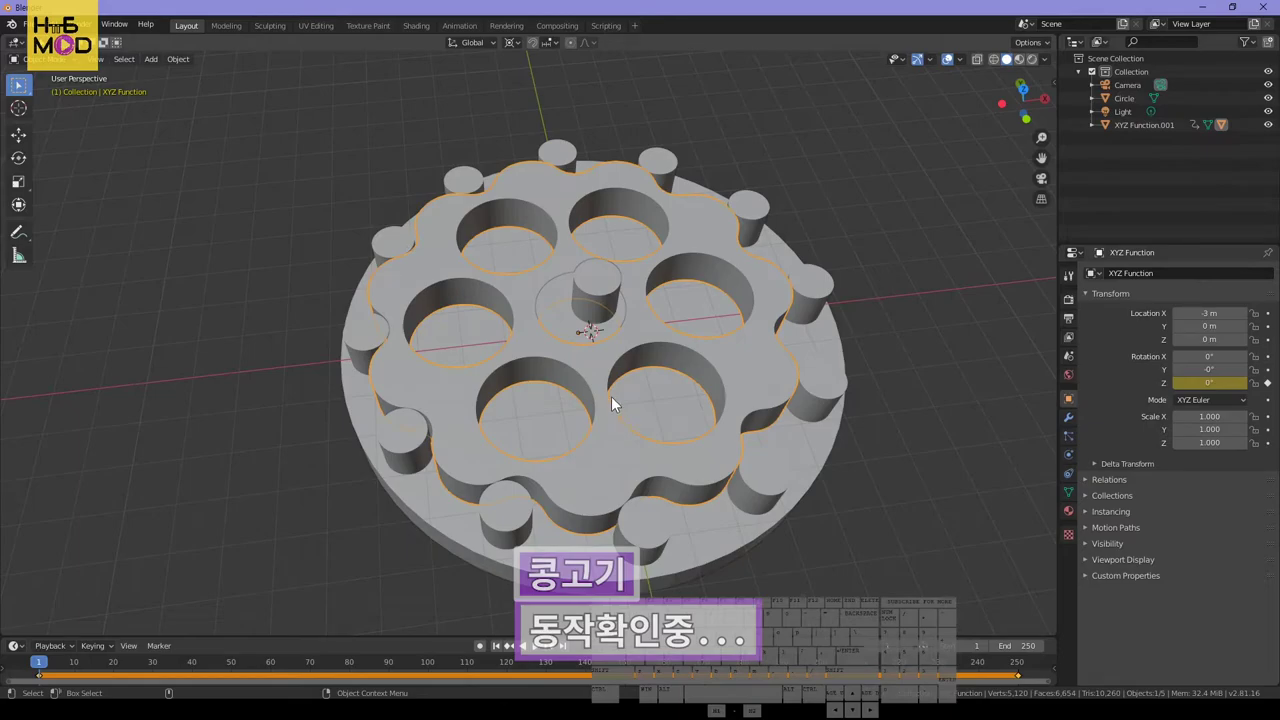
click(588, 312)
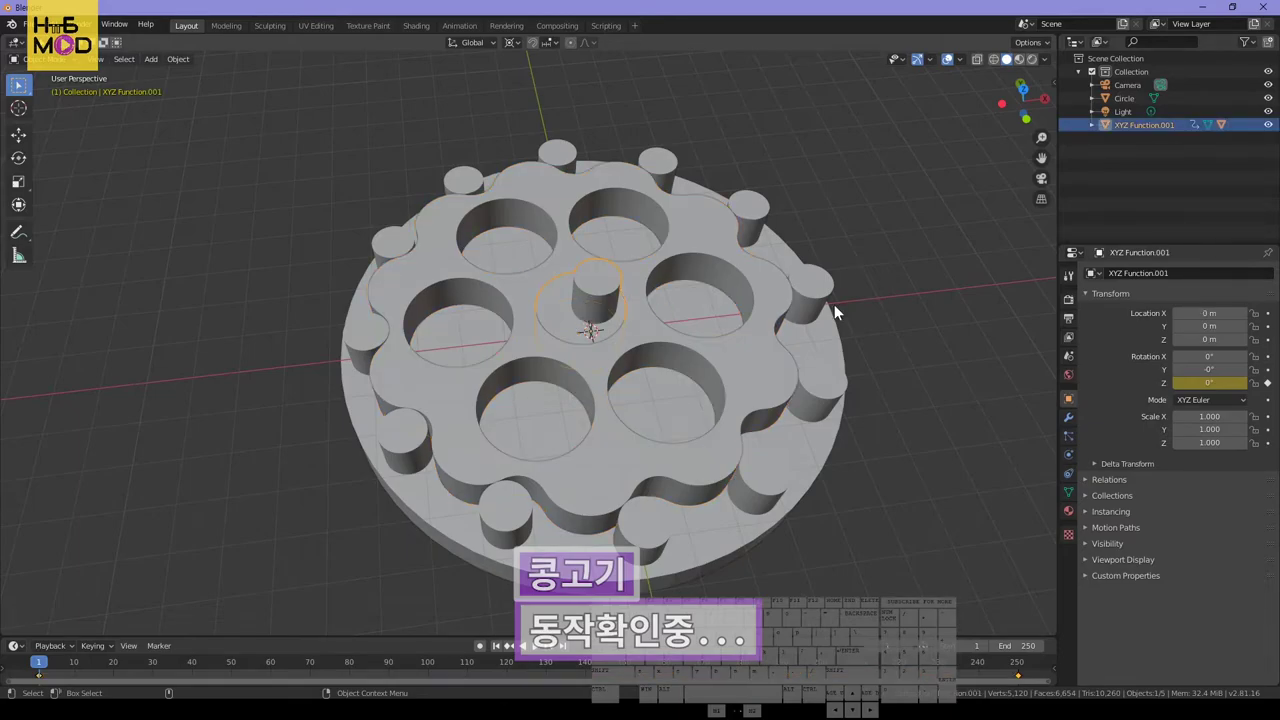
right_click(44, 678)
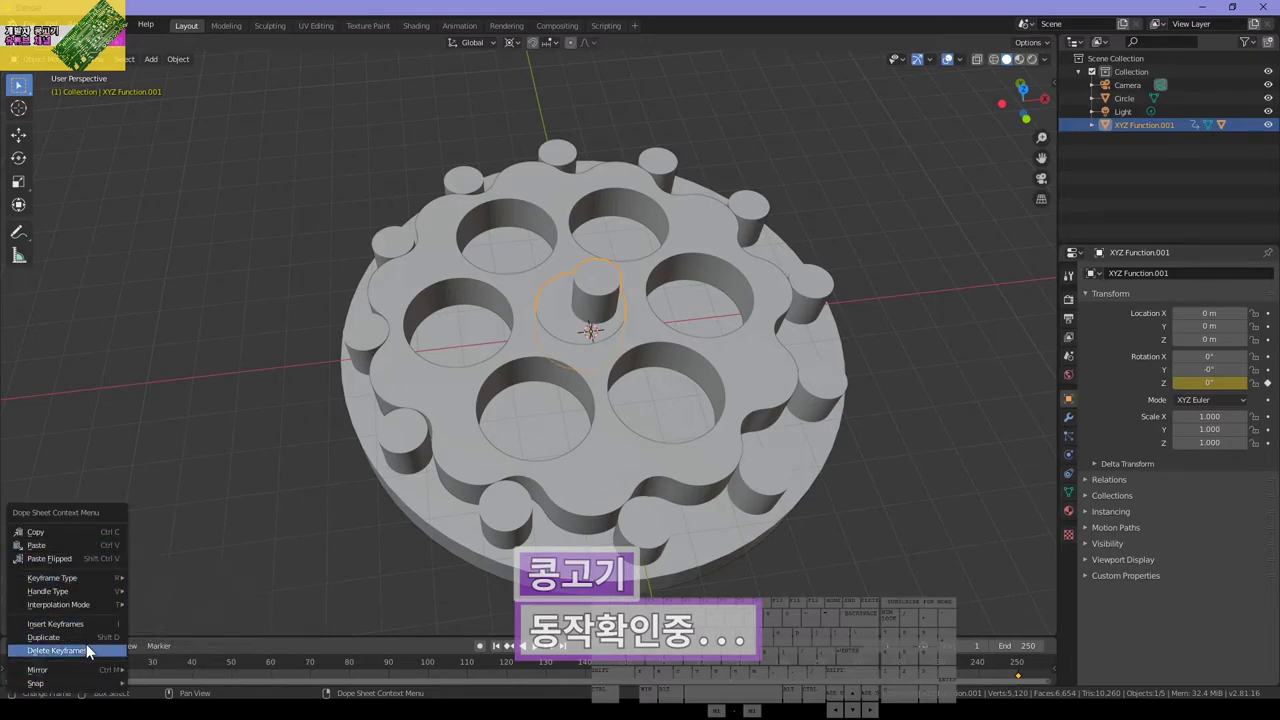
mouse_move(115, 604)
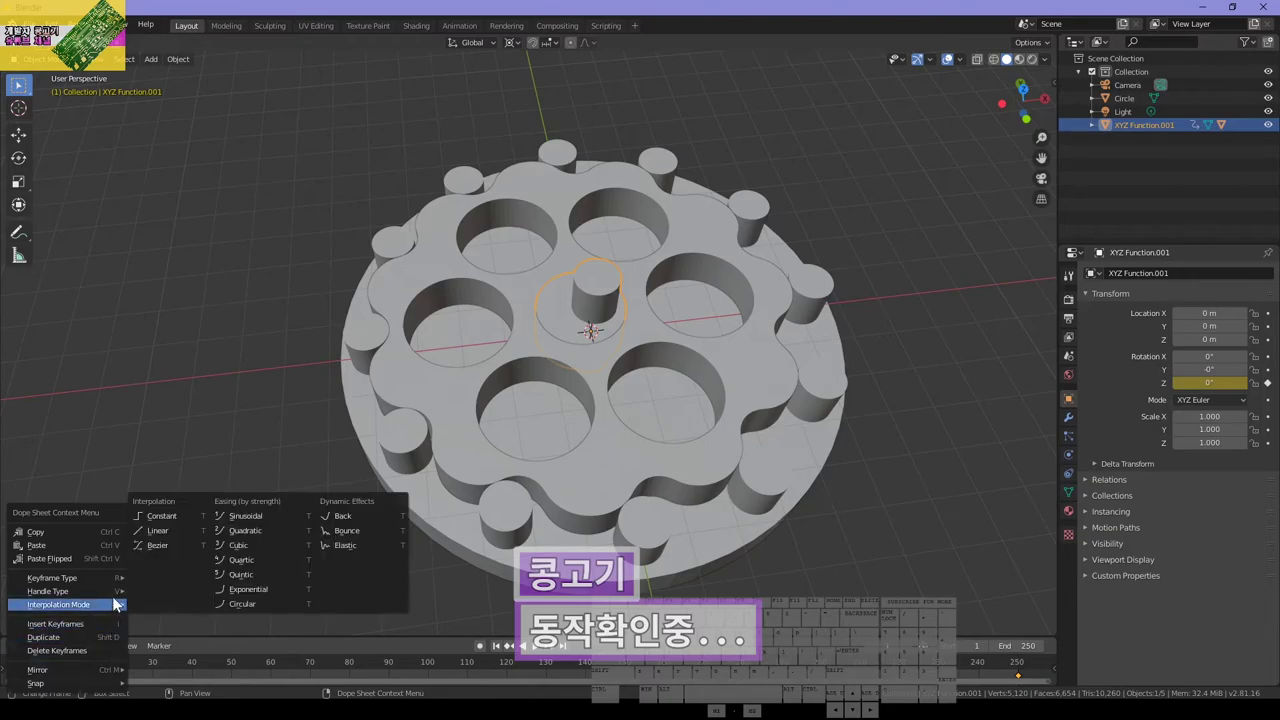
click(170, 670)
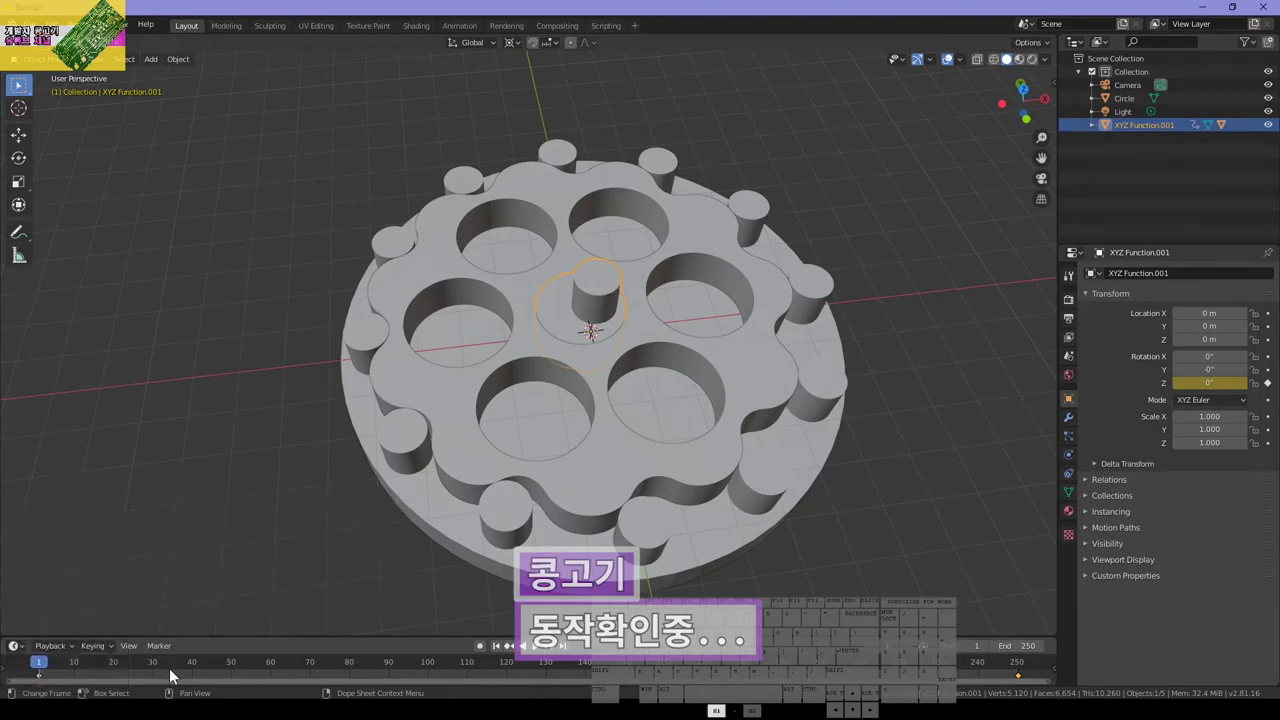
Delete the eccentric shaft's Z rotation keyframes at frames 1 and 250
key(x)
click(55, 670)
key(x)
click(94, 652)
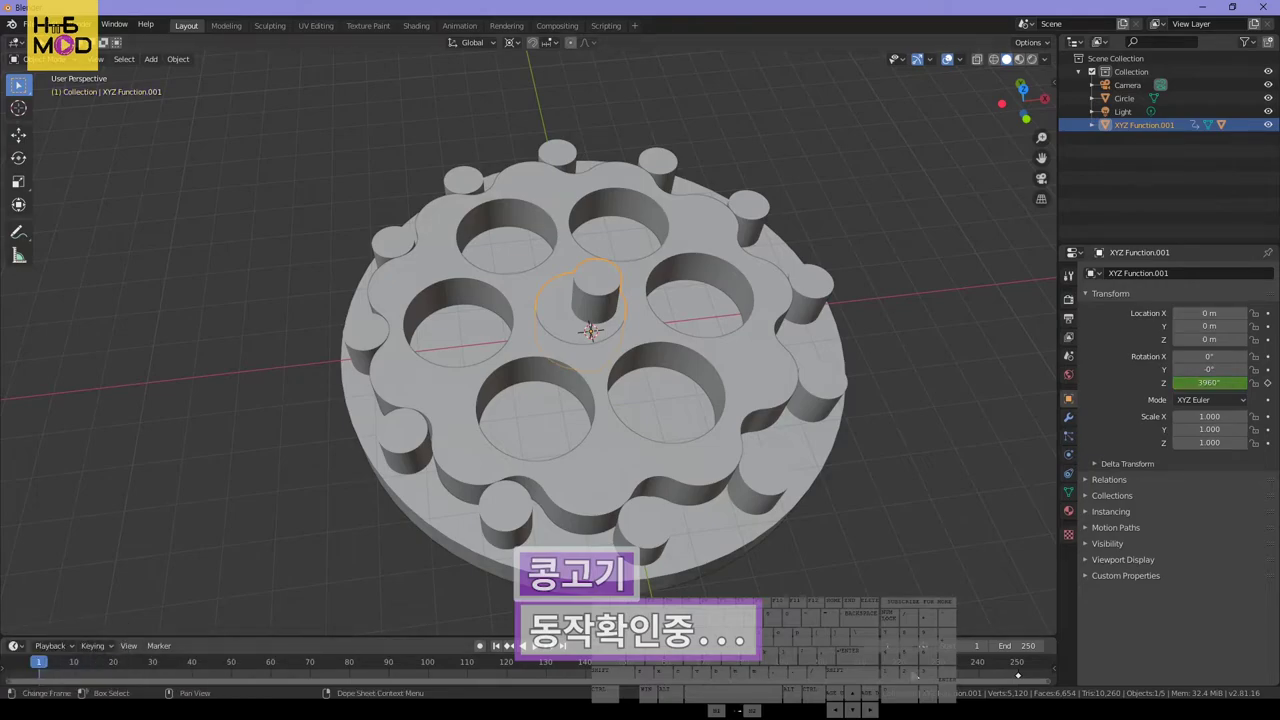
key(x)
click(1016, 657)
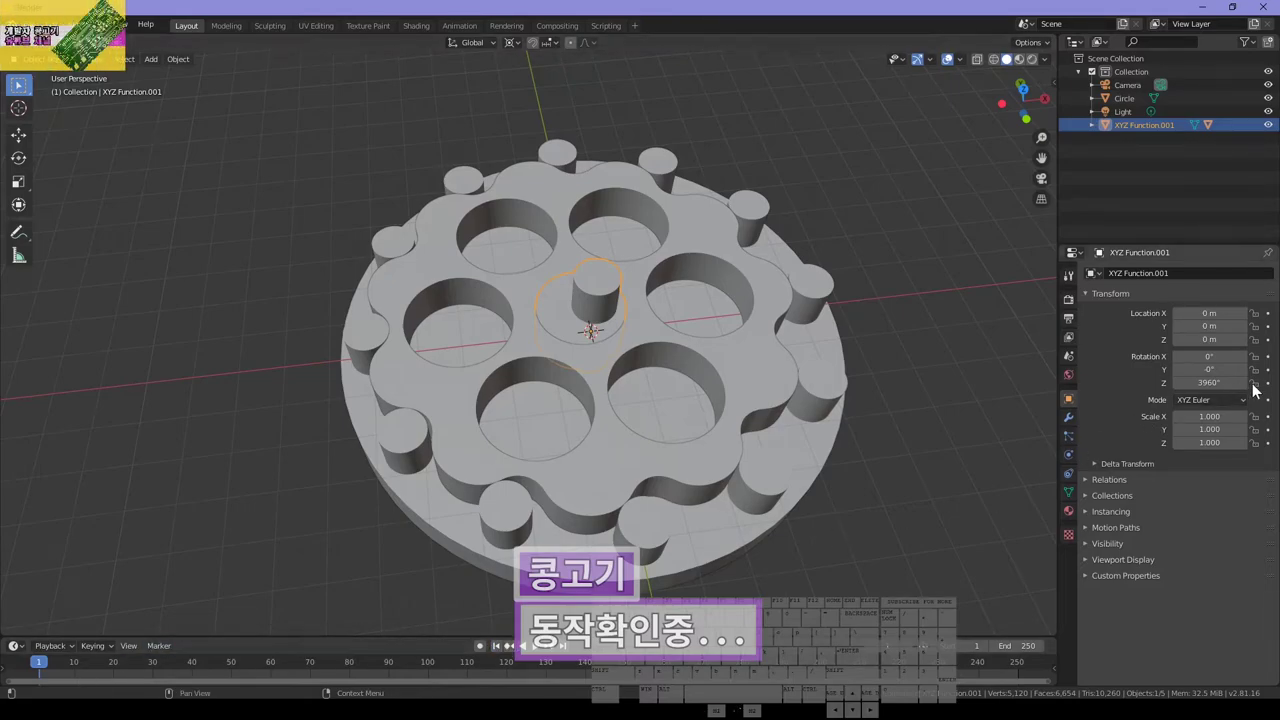
Keyframe the eccentric shaft's Z rotation at 0° on frame 1 and at 3960° on frame 250
click(1218, 384)
click(1268, 383)
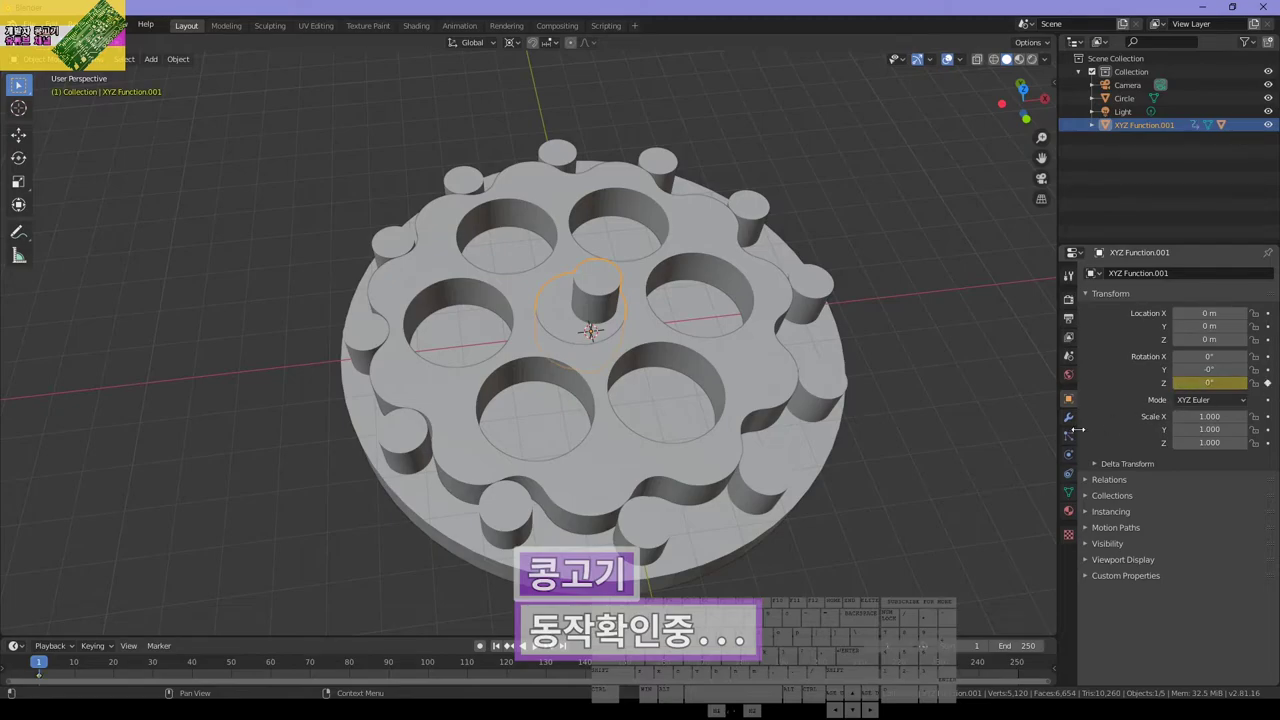
click(565, 646)
click(1220, 384)
text(3960)
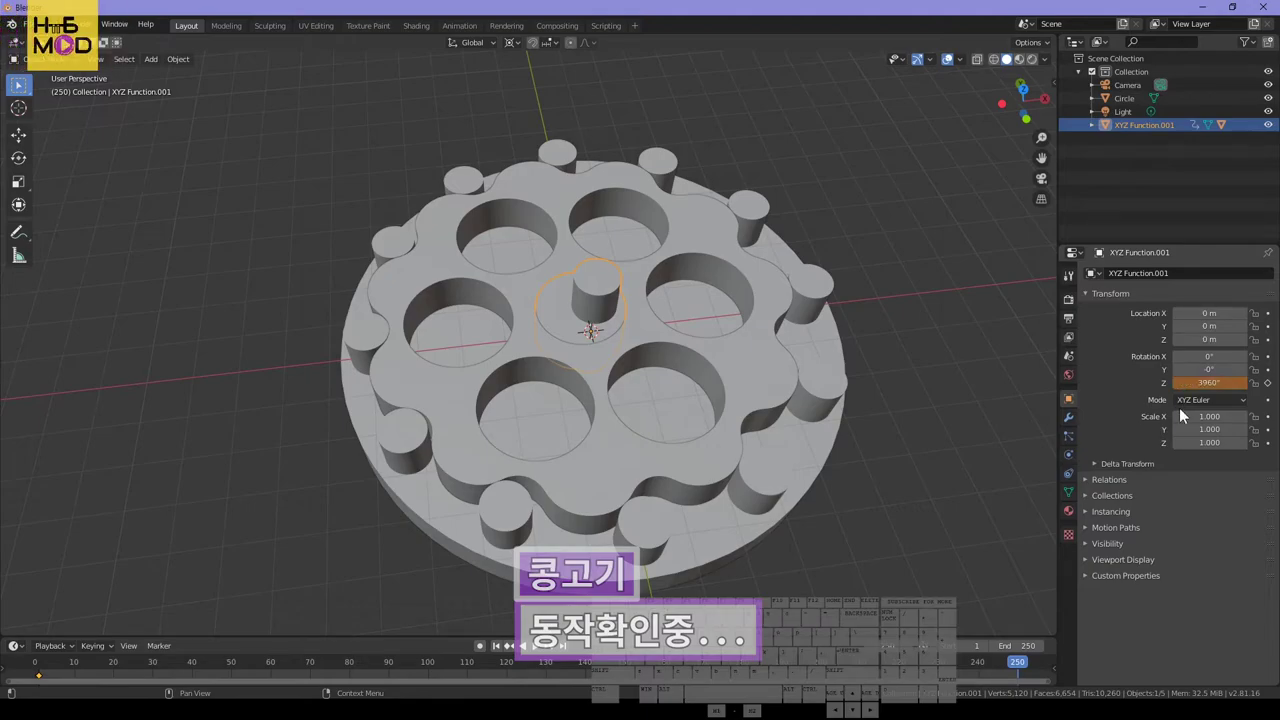
click(1268, 383)
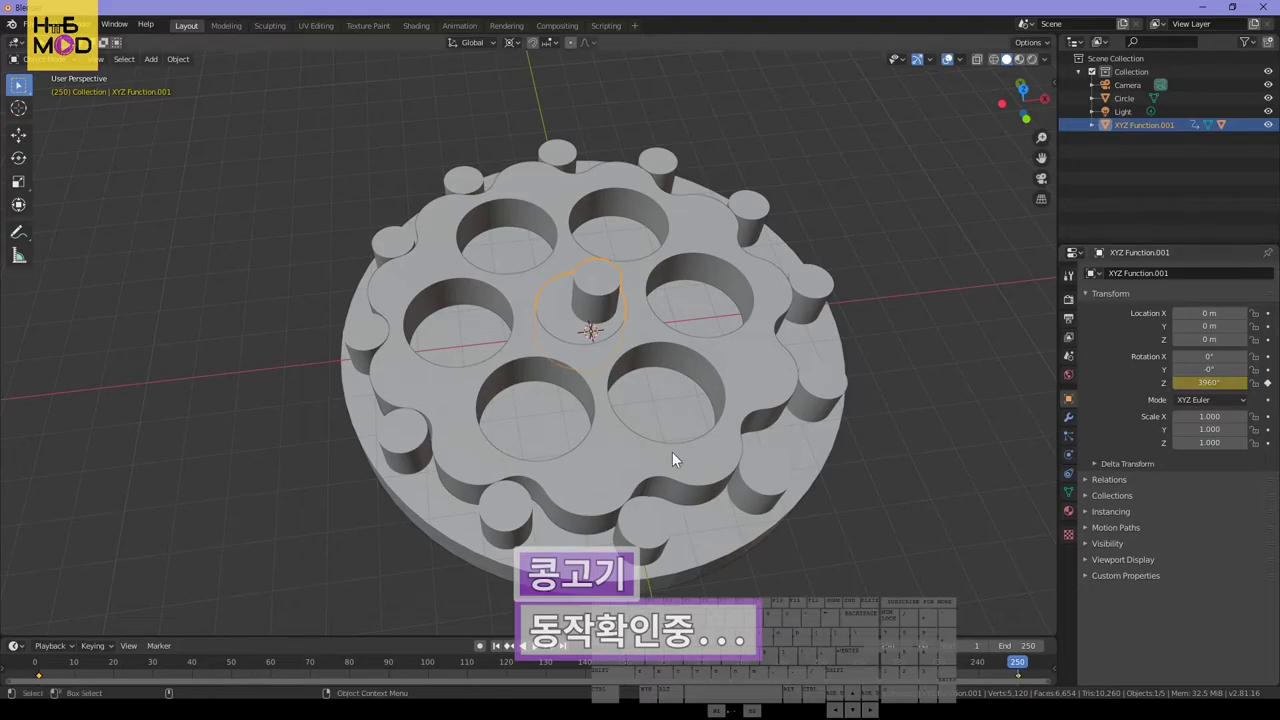
Play the animation from frame 1 to check the shaft's new rotation, and return to the first frame
click(508, 646)
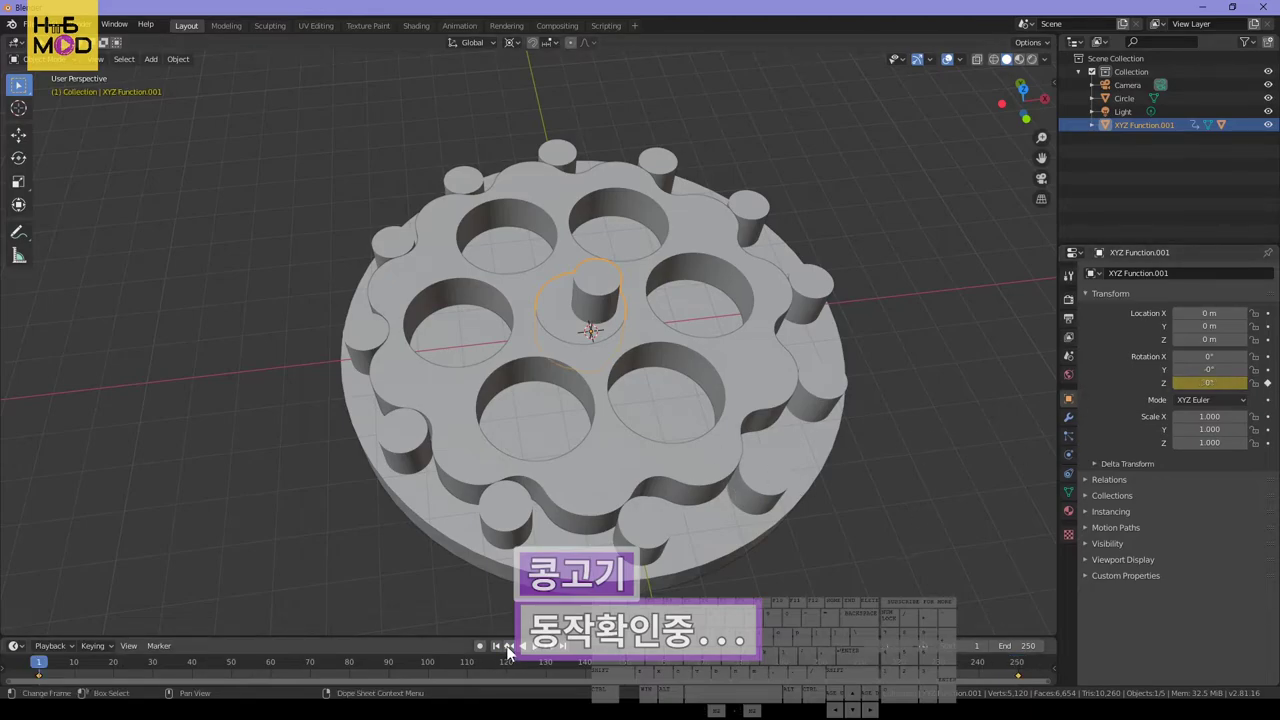
click(531, 646)
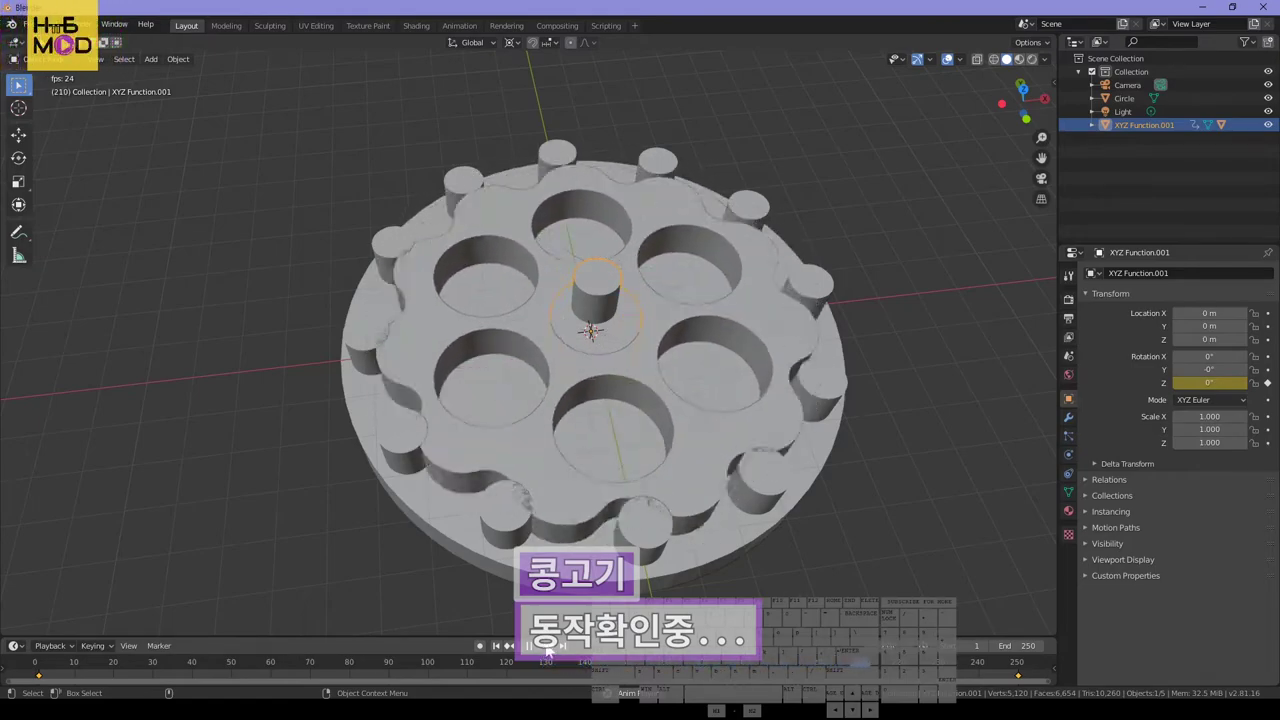
click(523, 647)
click(495, 647)
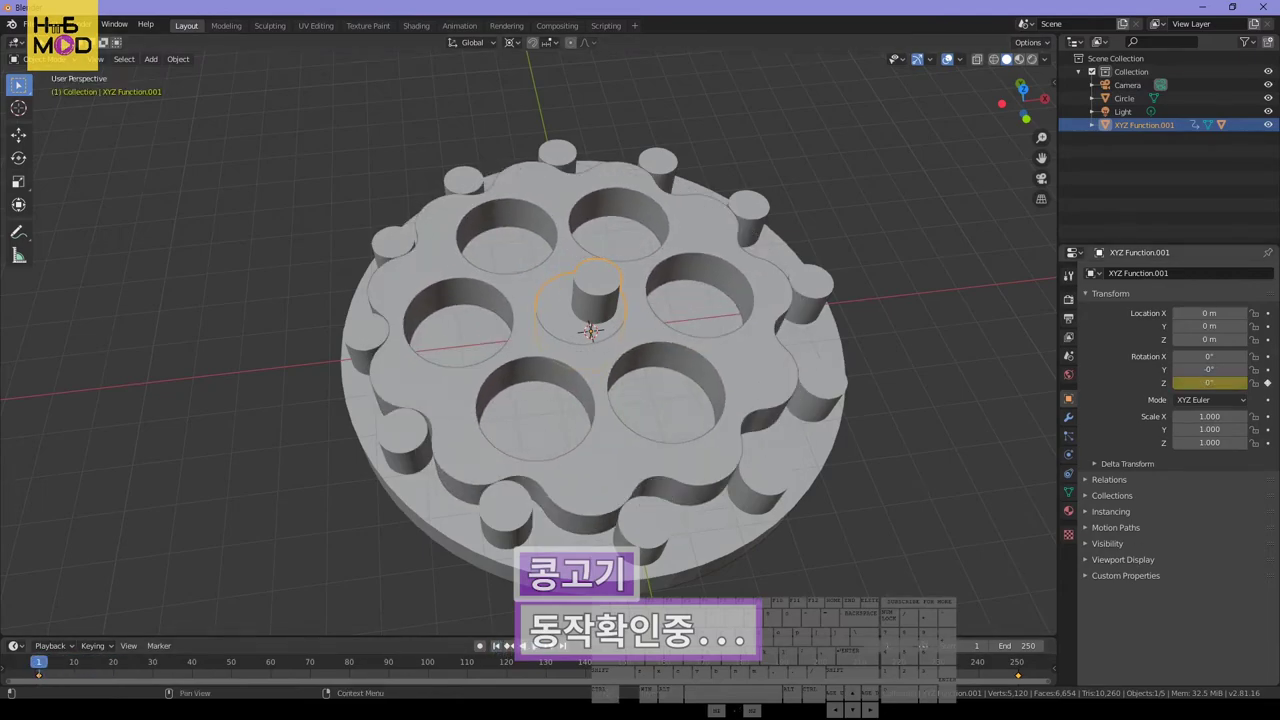
Select the cycloidal disk, check its Z rotation keyframes at frames 250 and 1, and play the animation briefly
click(620, 456)
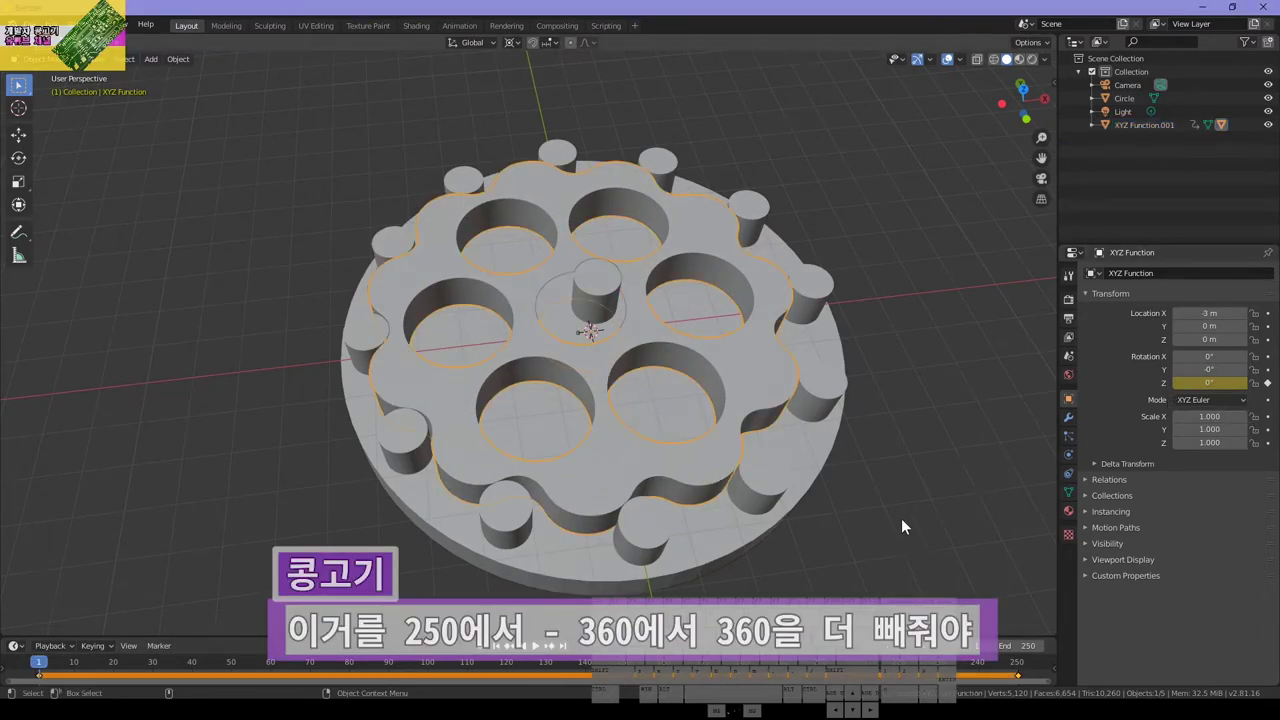
click(1021, 673)
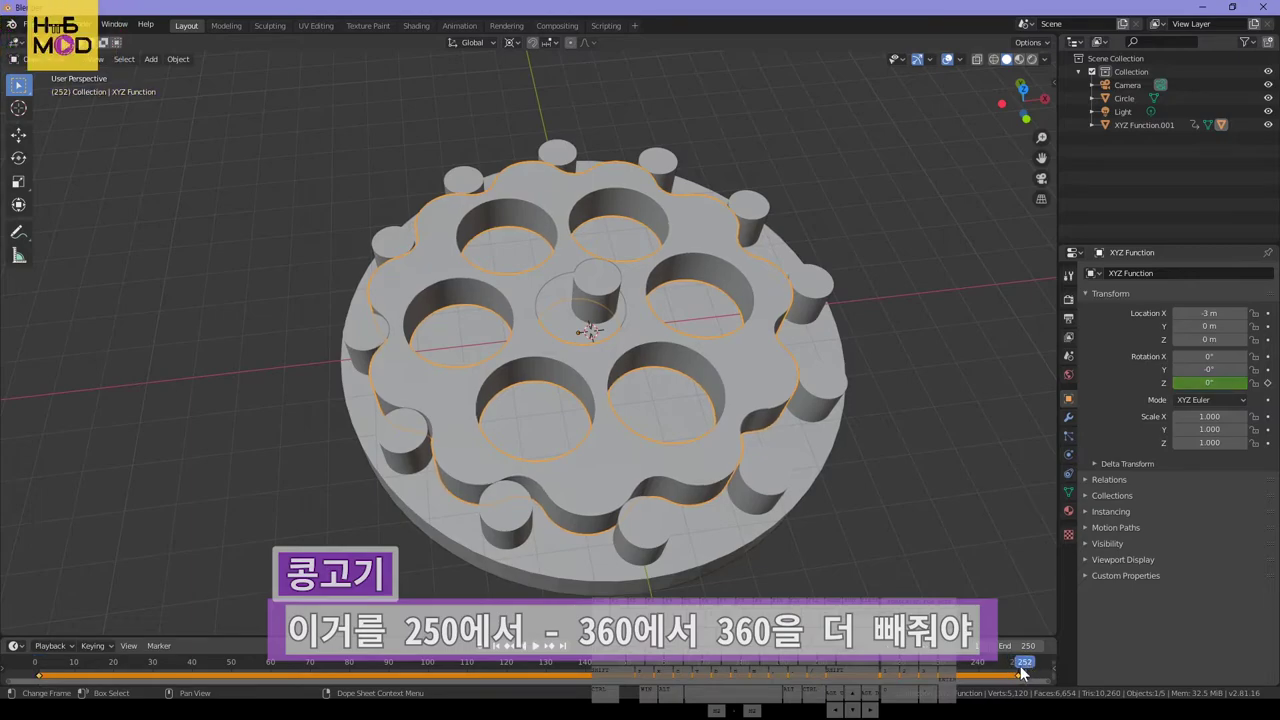
drag(1021, 673, 1016, 672)
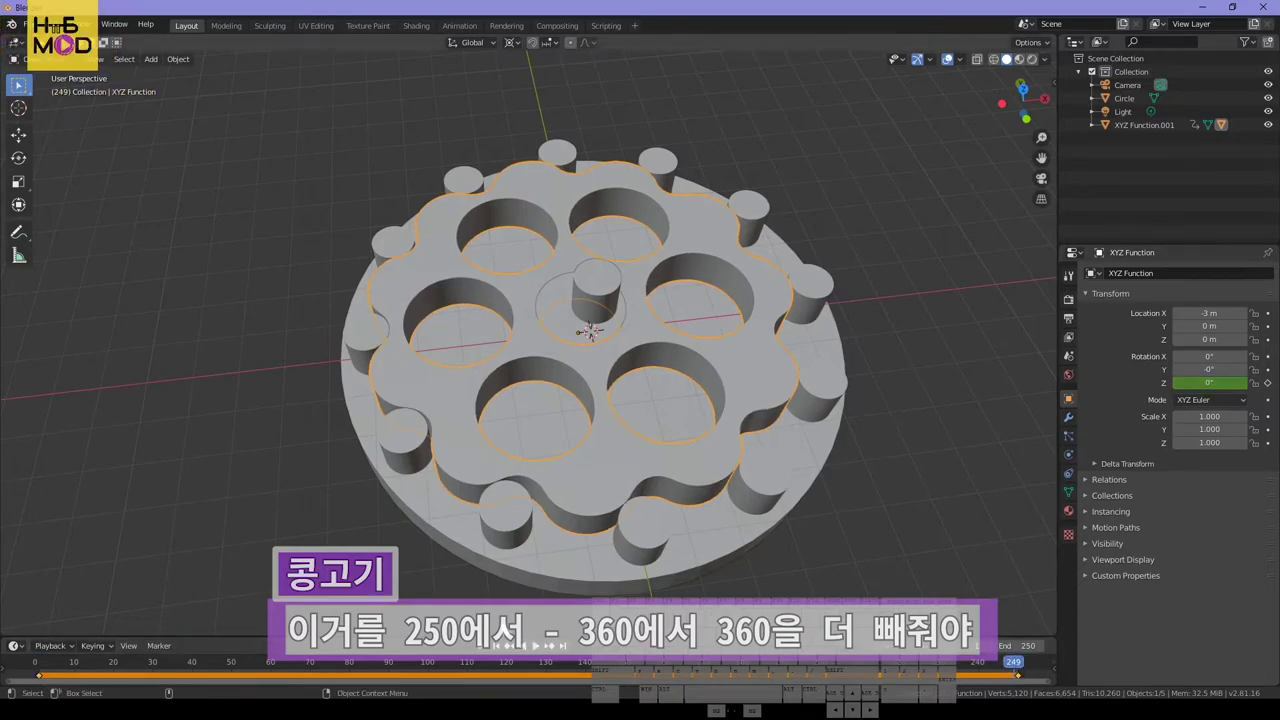
key(Right)
key(shift+Left)
click(552, 648)
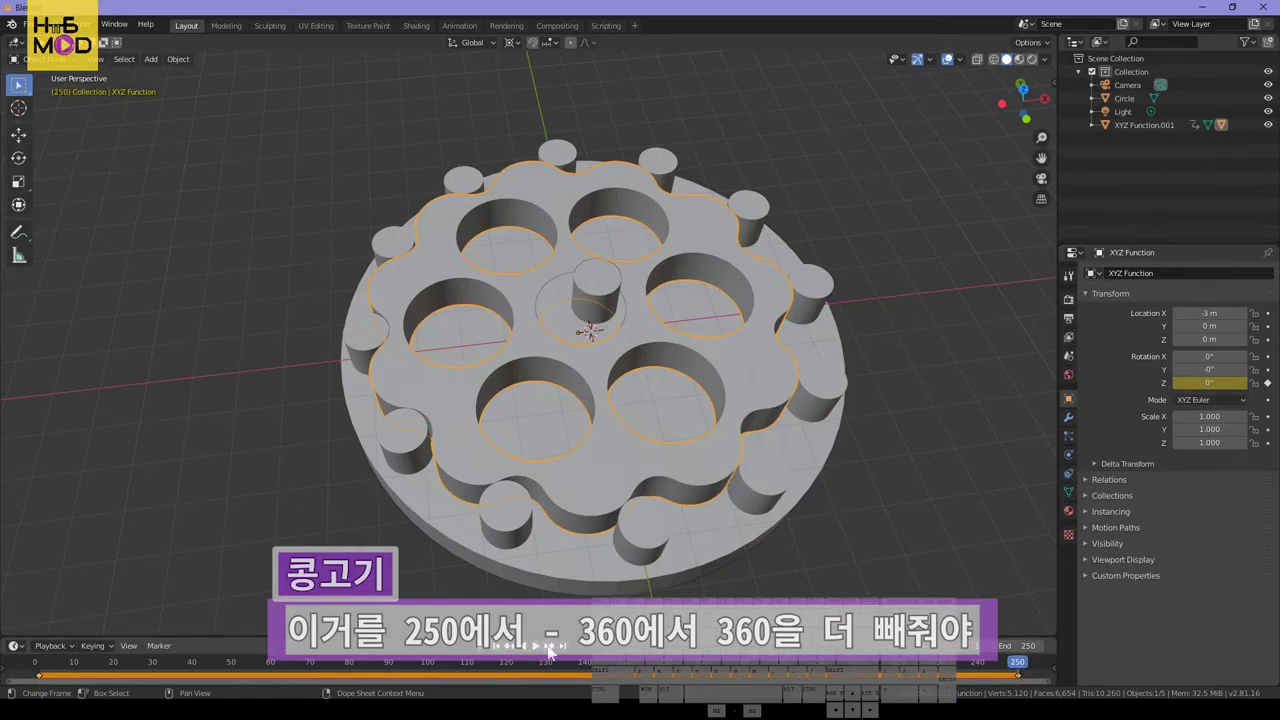
click(505, 648)
click(535, 648)
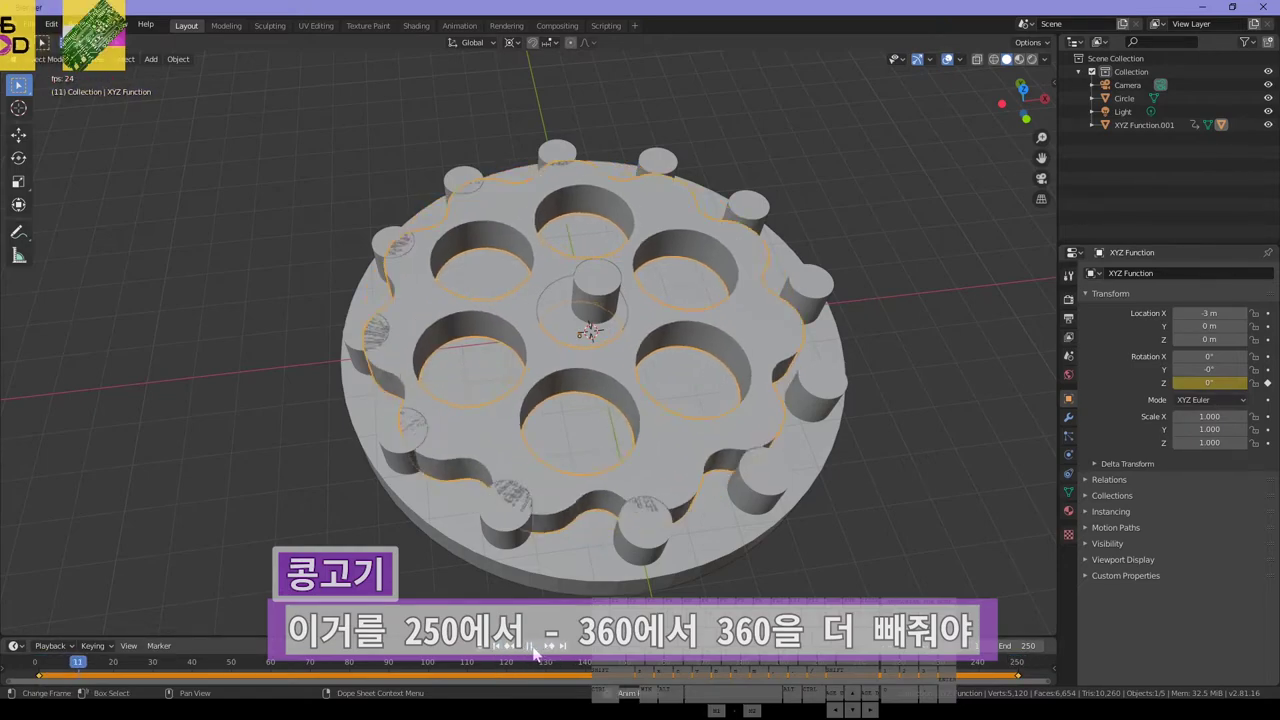
click(535, 648)
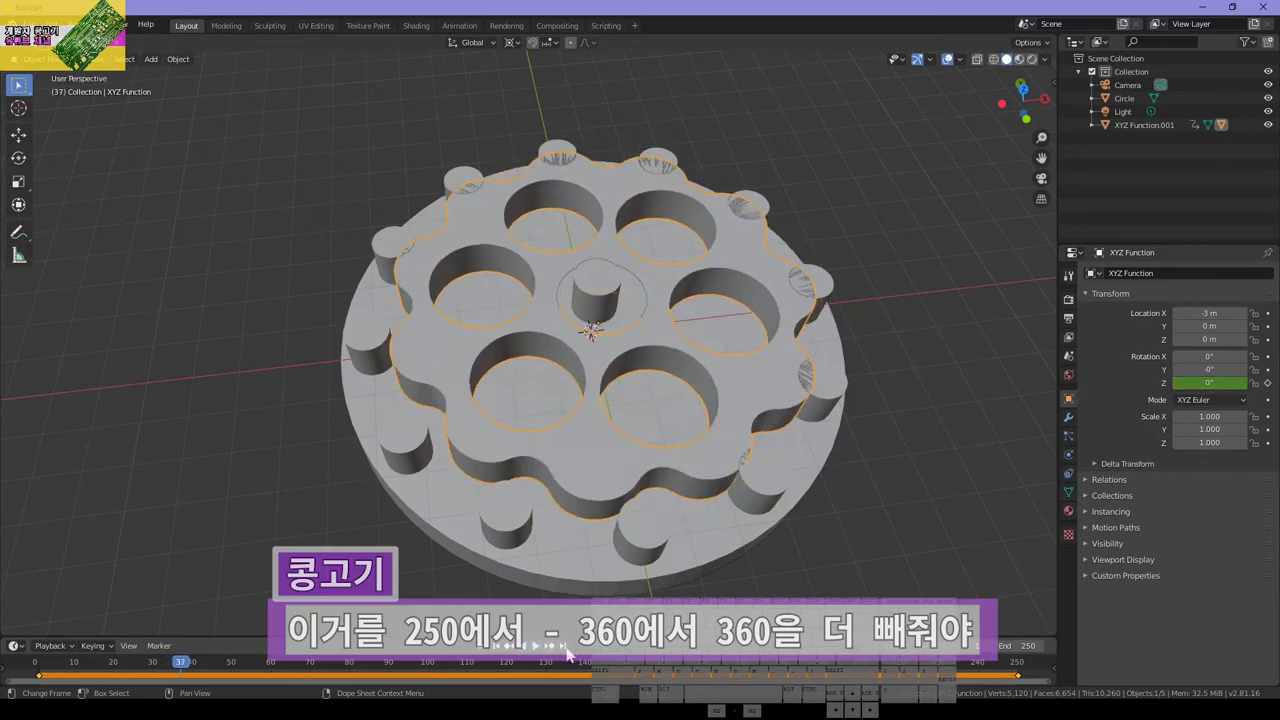
At frame 250, set the cycloidal disk's Z rotation to -4320° and replace its keyframe there
click(566, 651)
click(1212, 383)
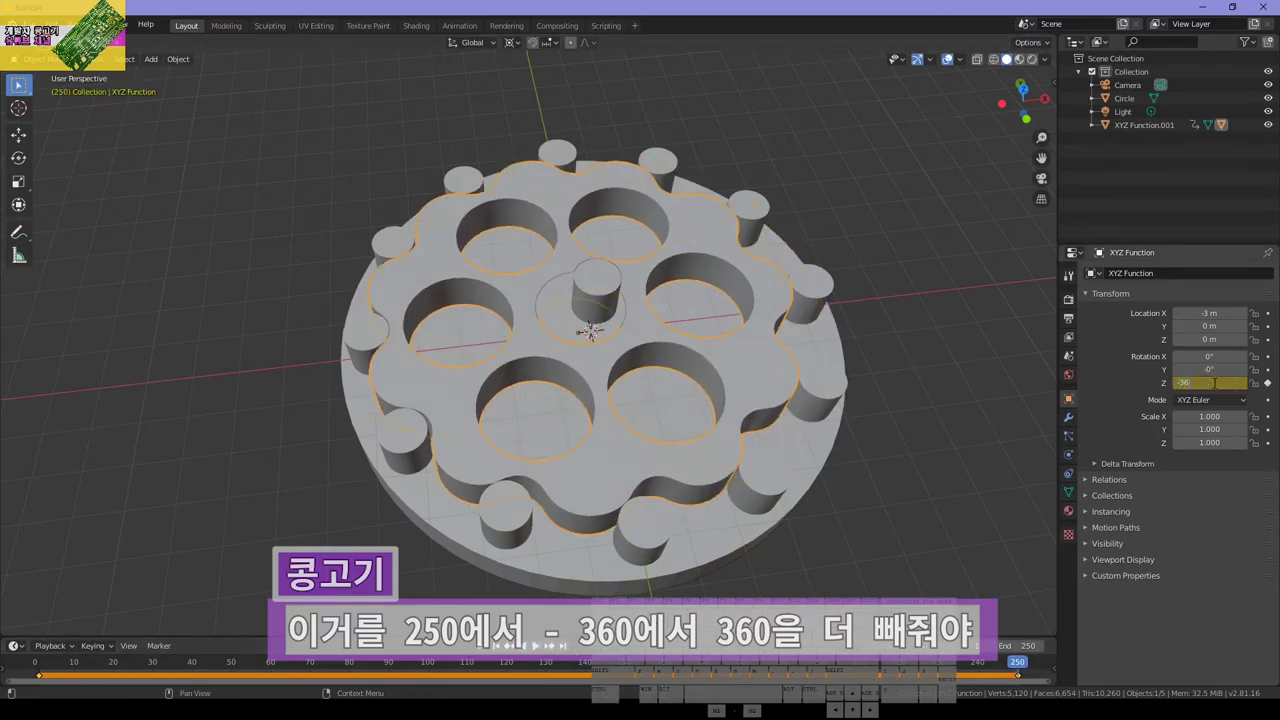
text(-360)
key(Return)
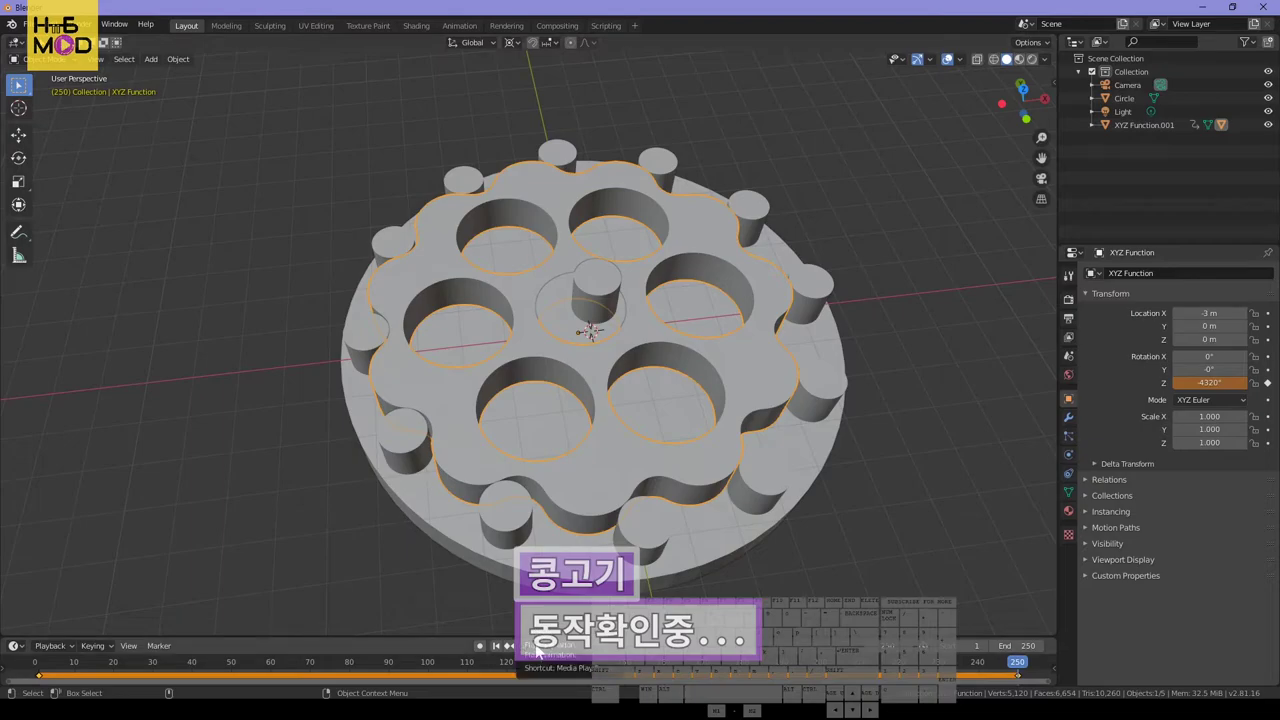
click(1268, 383)
click(1268, 384)
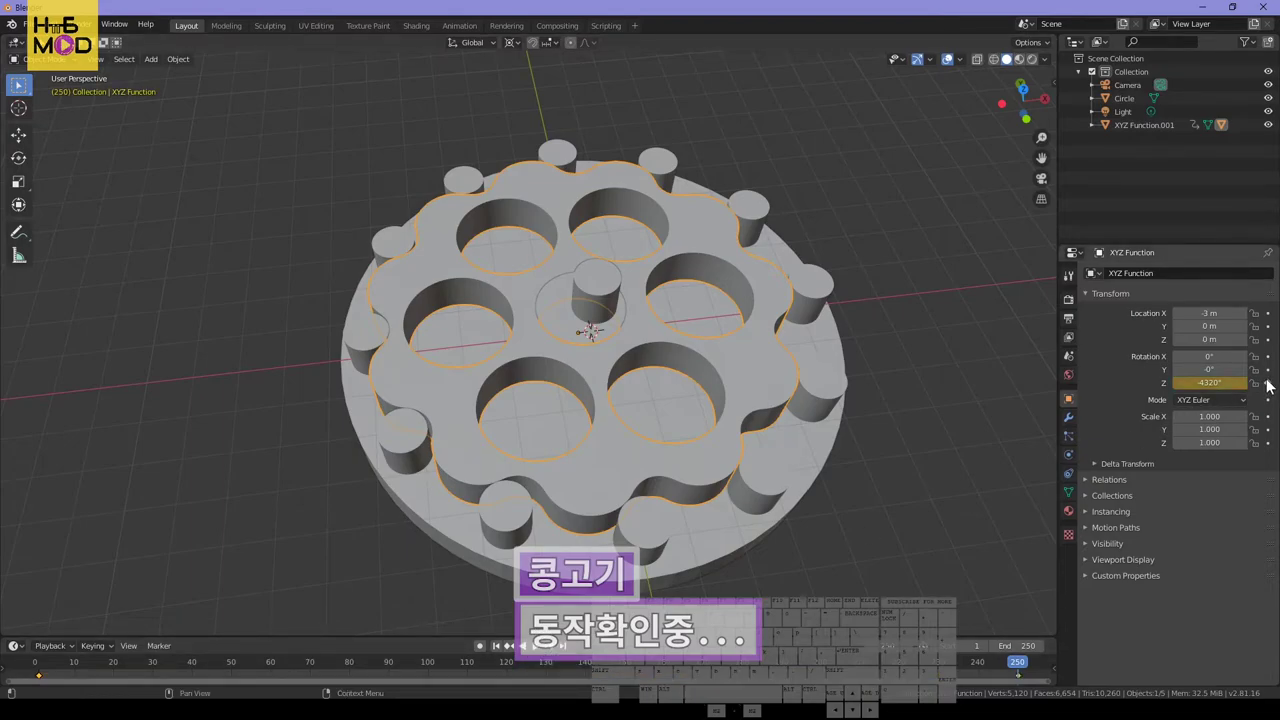
click(1267, 385)
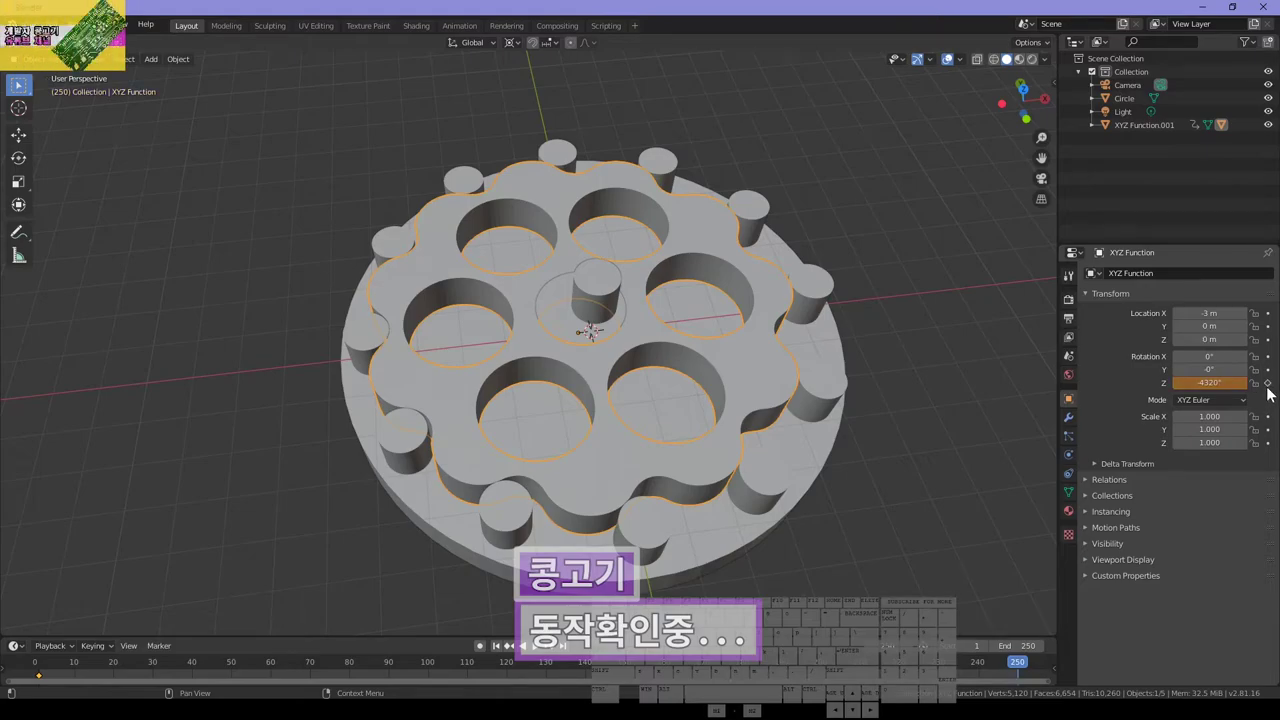
click(1267, 384)
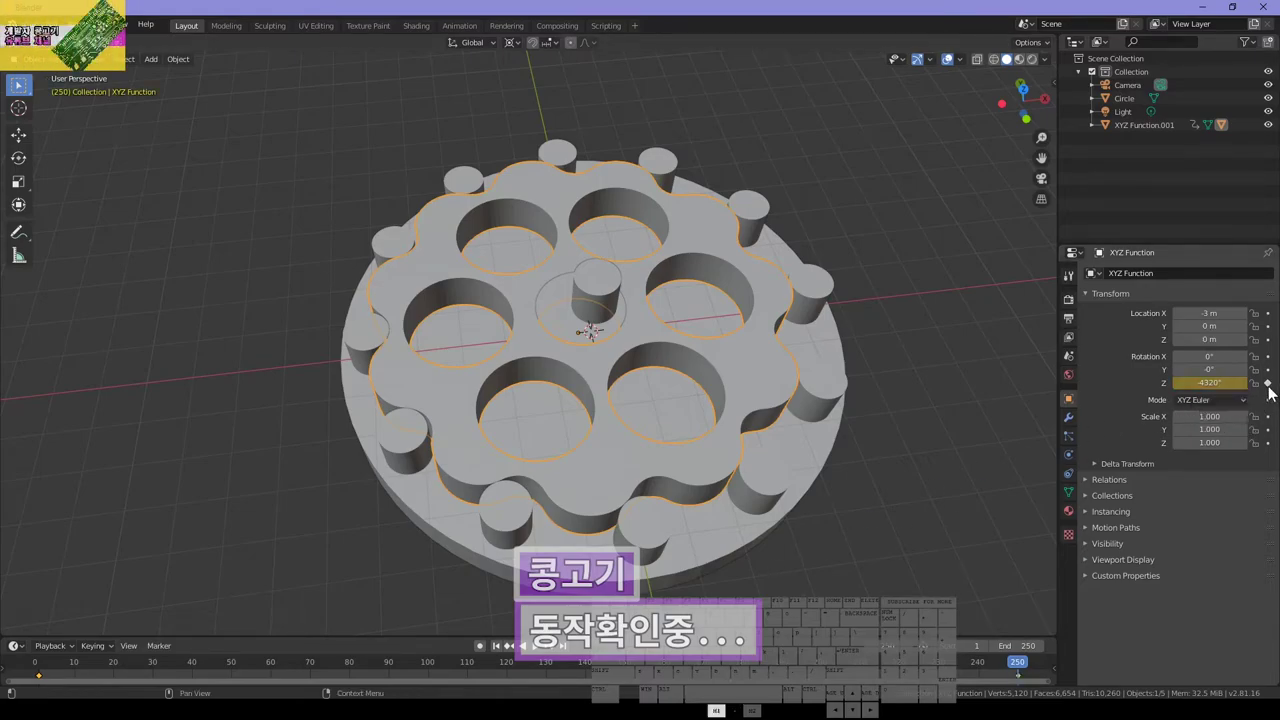
Replace the cycloidal disk's Z rotation keyframe at frame 1 with a fresh one at 0°
click(512, 646)
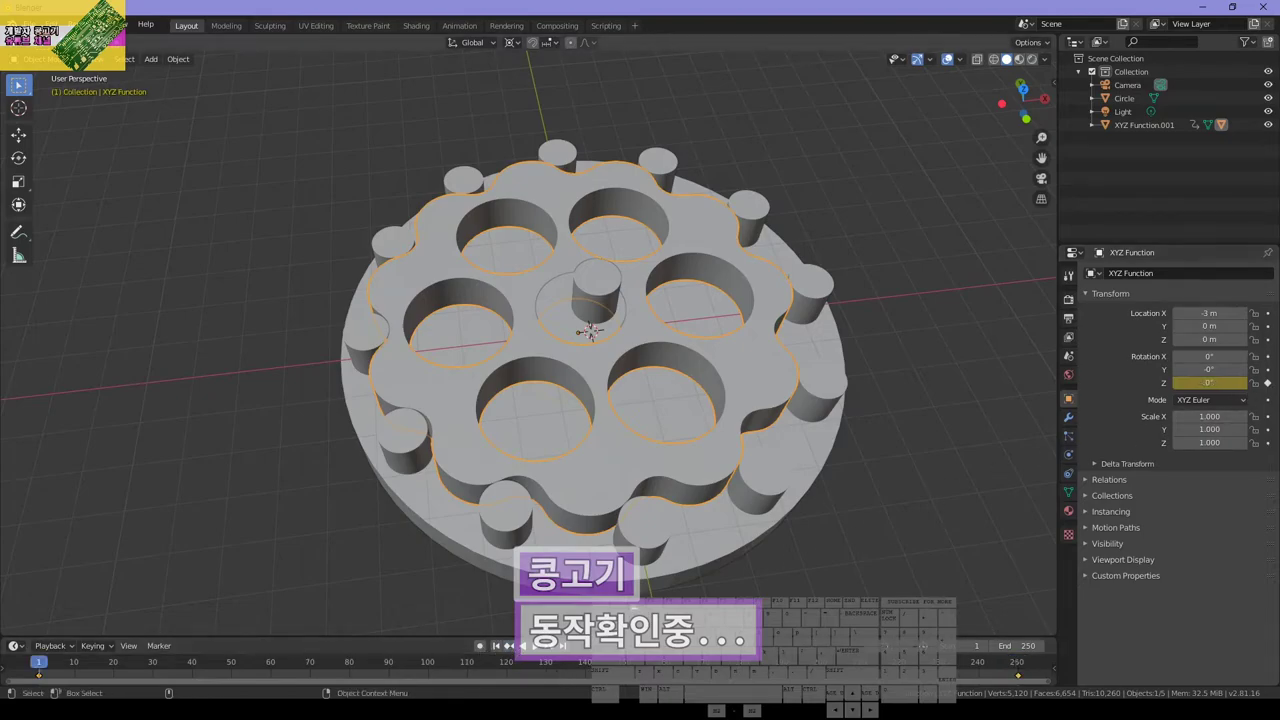
click(1268, 384)
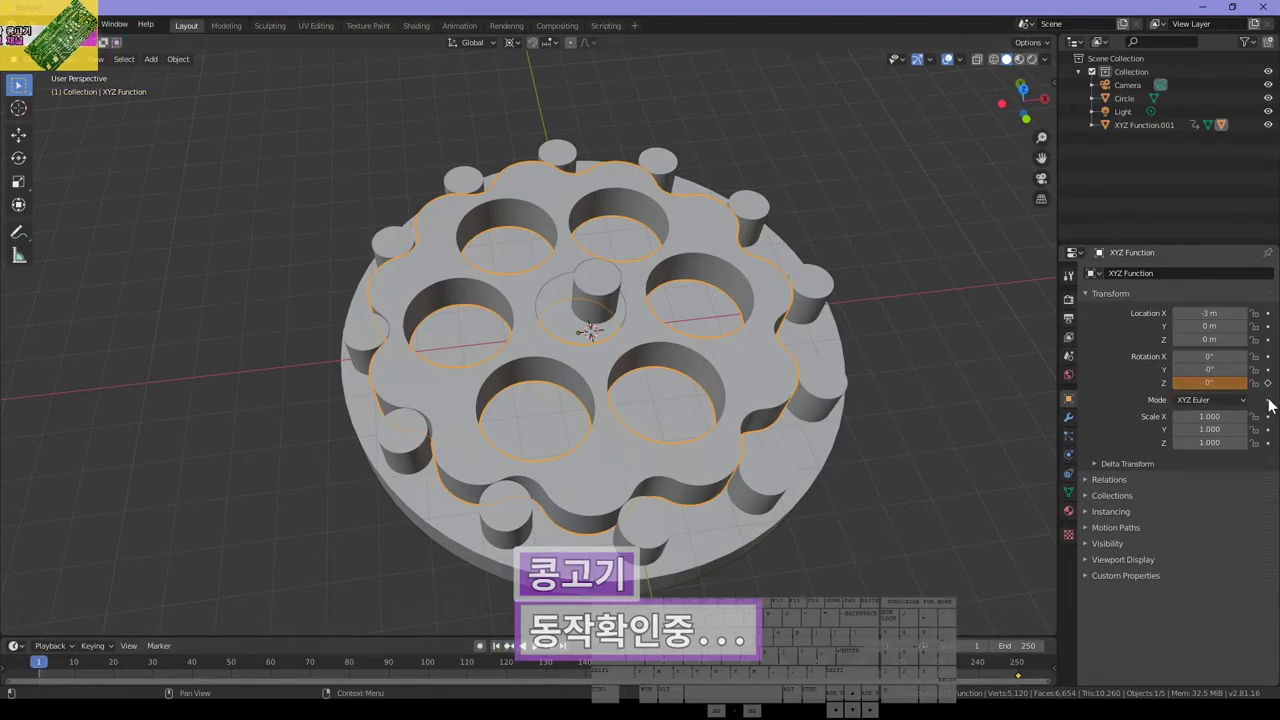
click(1267, 385)
Play the animation to check how the disk meshes with the pins, deselect the disk, and return to frame 1
click(540, 646)
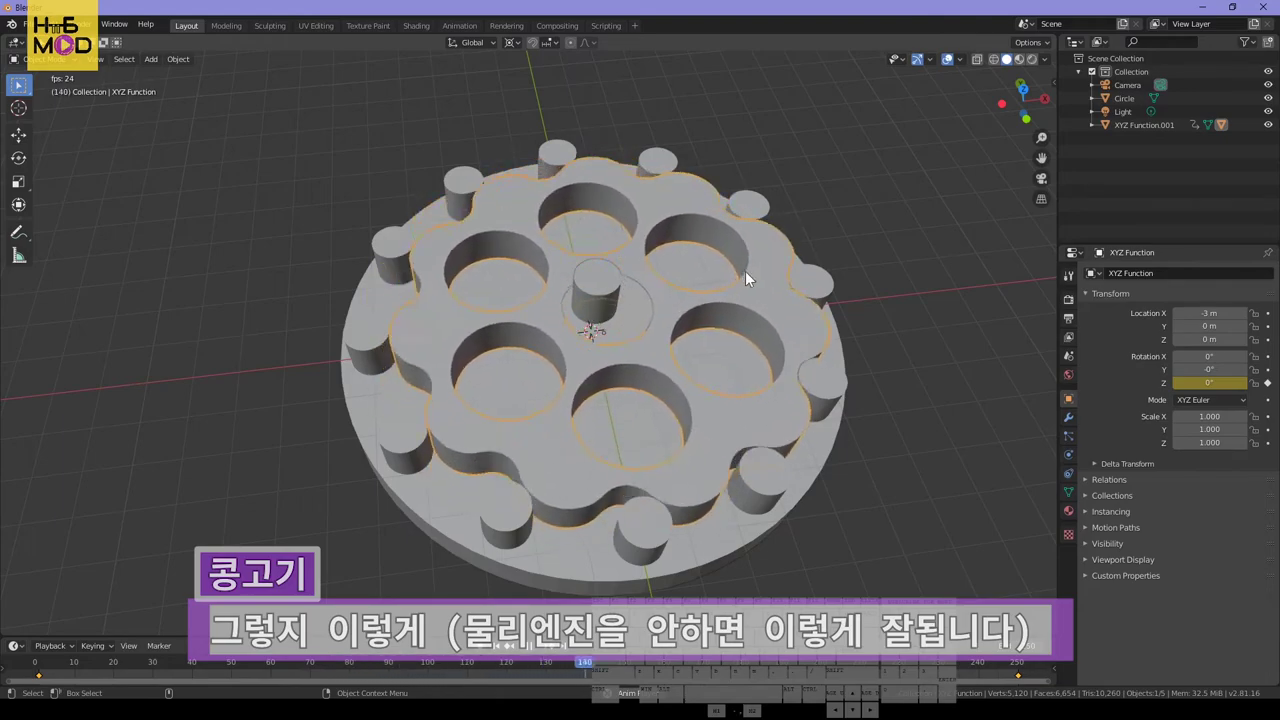
click(905, 301)
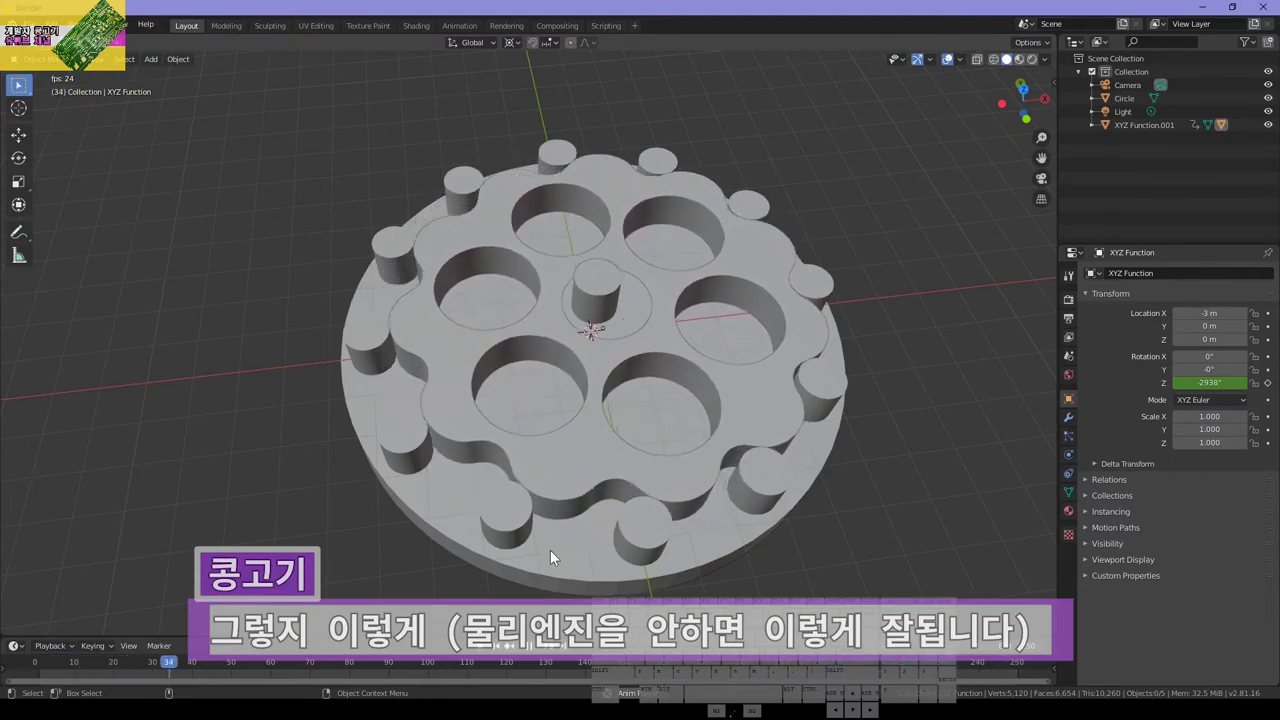
key(space)
key(shift+Left)
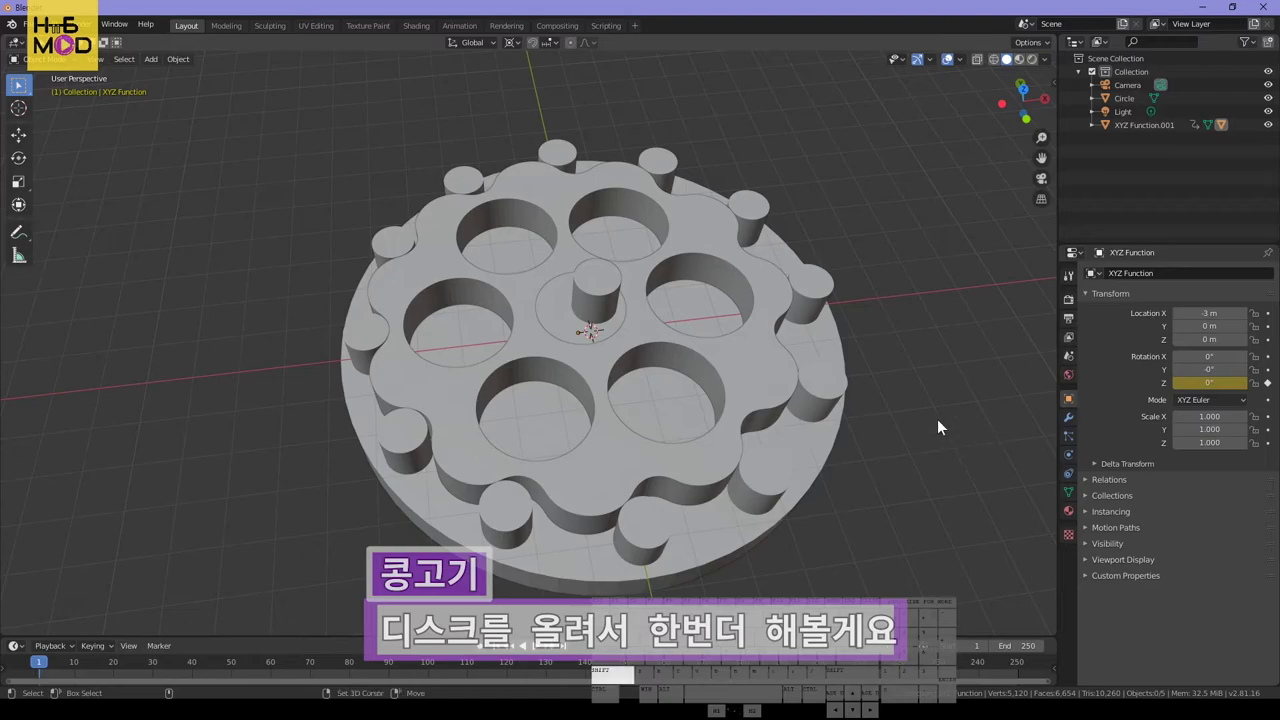
Add a 64-vertex mesh circle with a 9 m radius at the drive's center
key(shift+a)
mouse_move(937, 419)
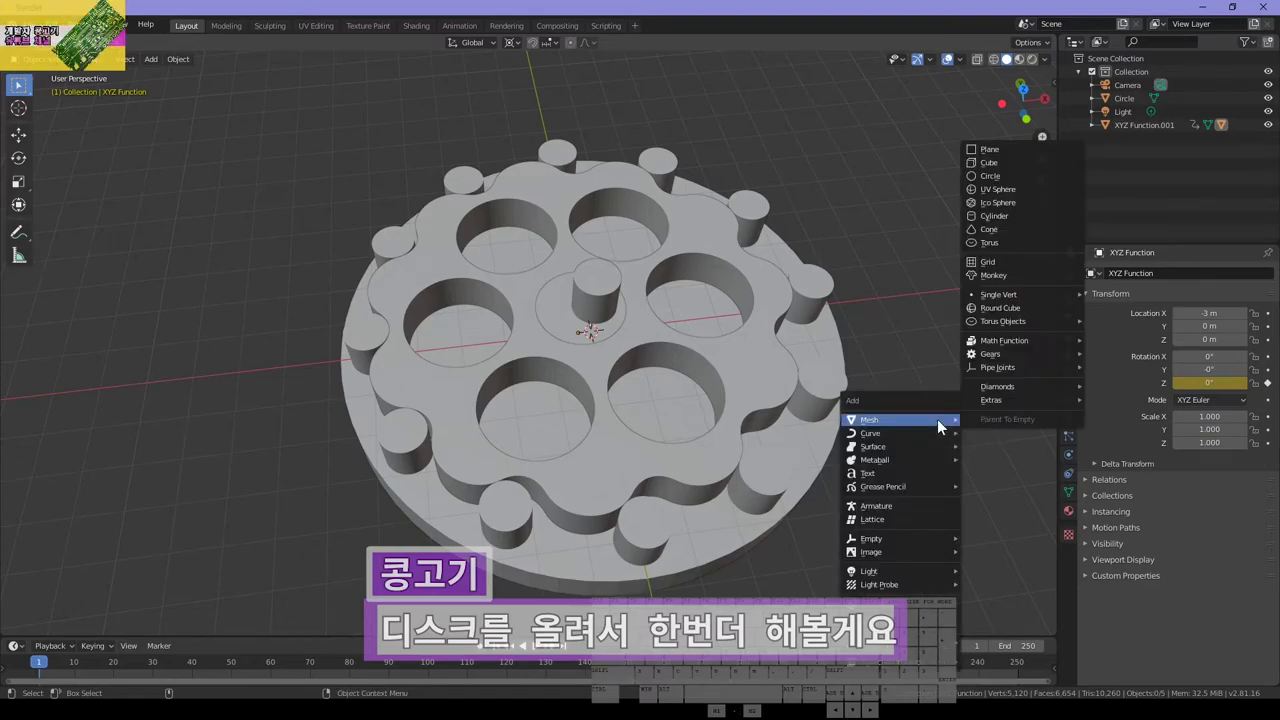
click(1018, 177)
click(184, 494)
text(9)
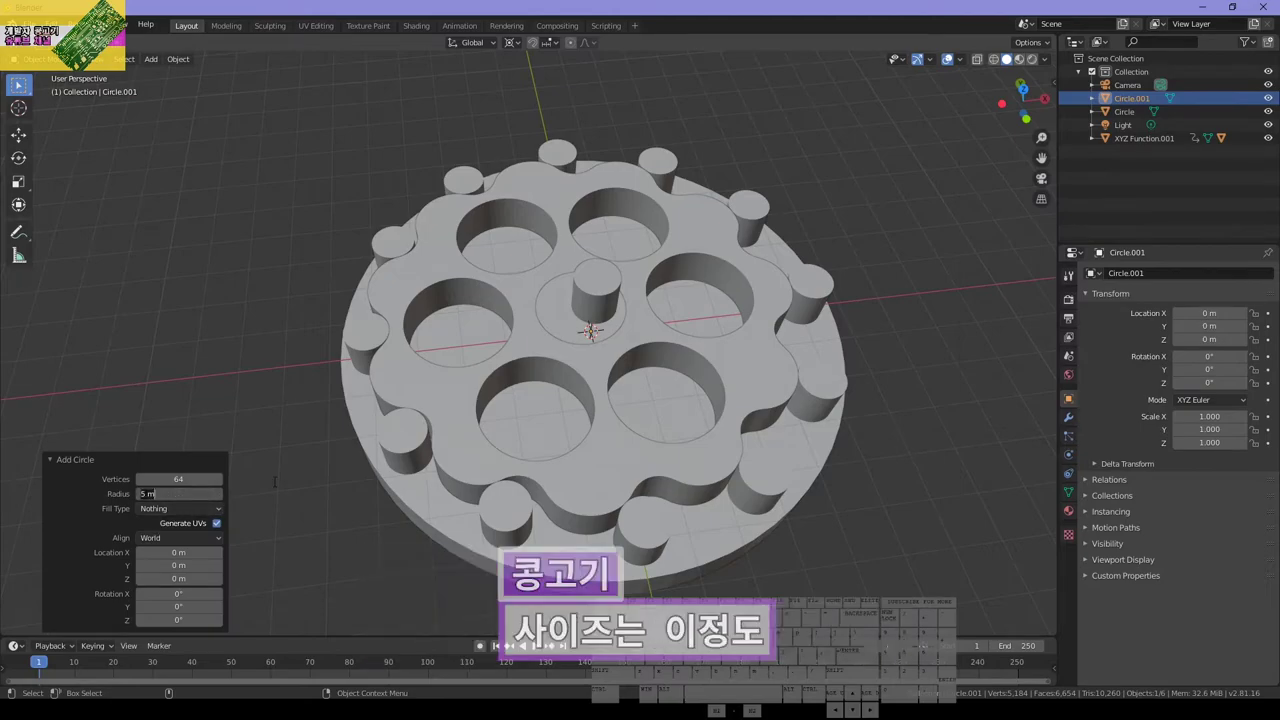
text(gz)
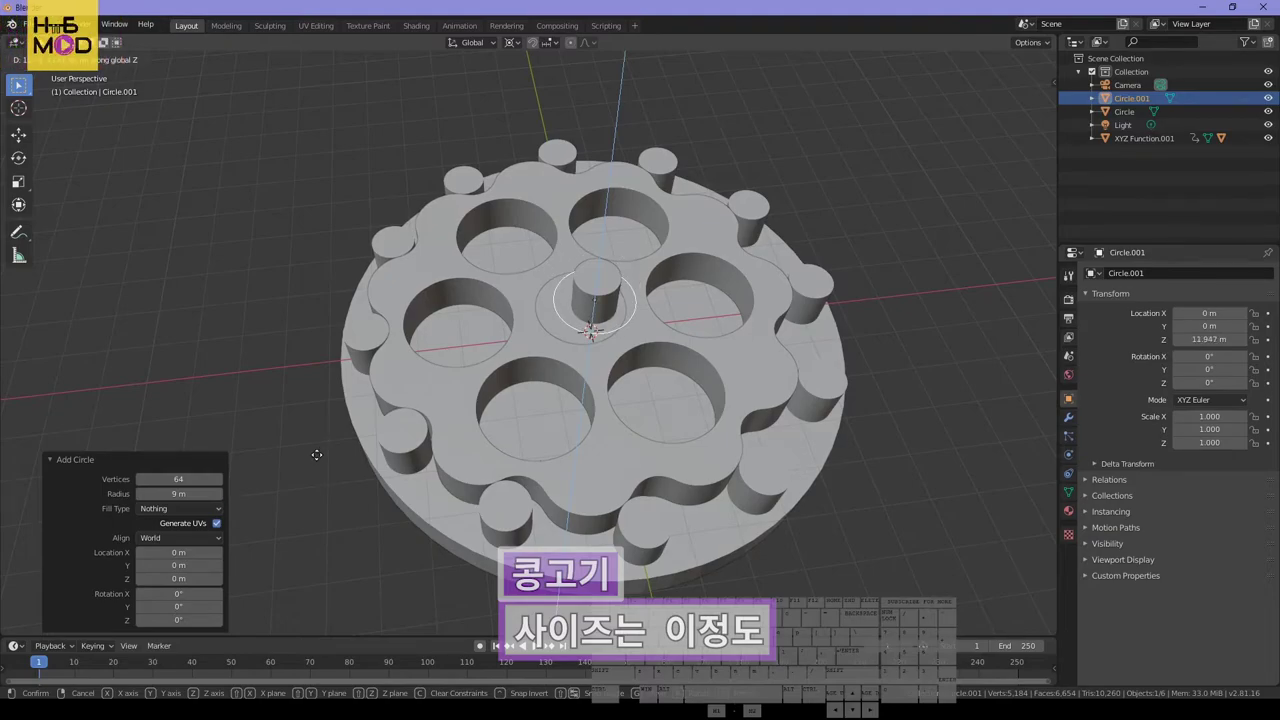
key(Escape)
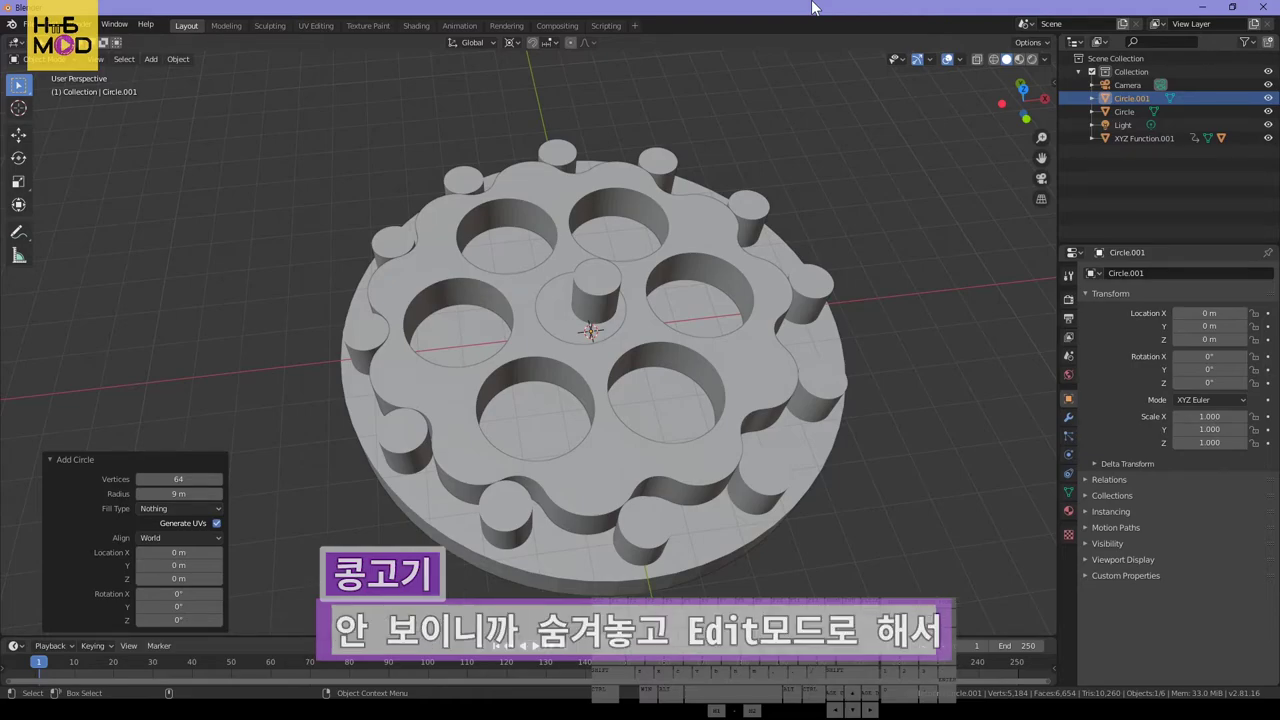
Isolate the new circle in local view and move it 27 m along the X axis
key(KP_Divide)
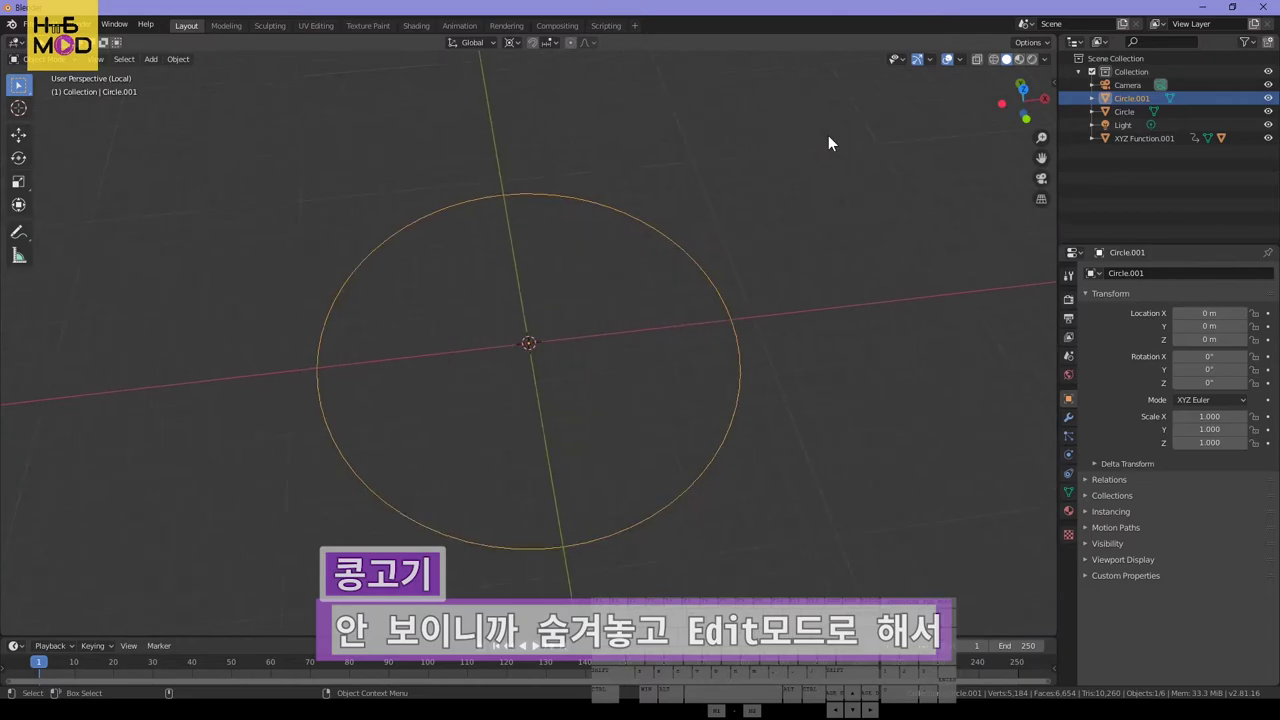
scroll(750, 146, down, 2)
text(gx)
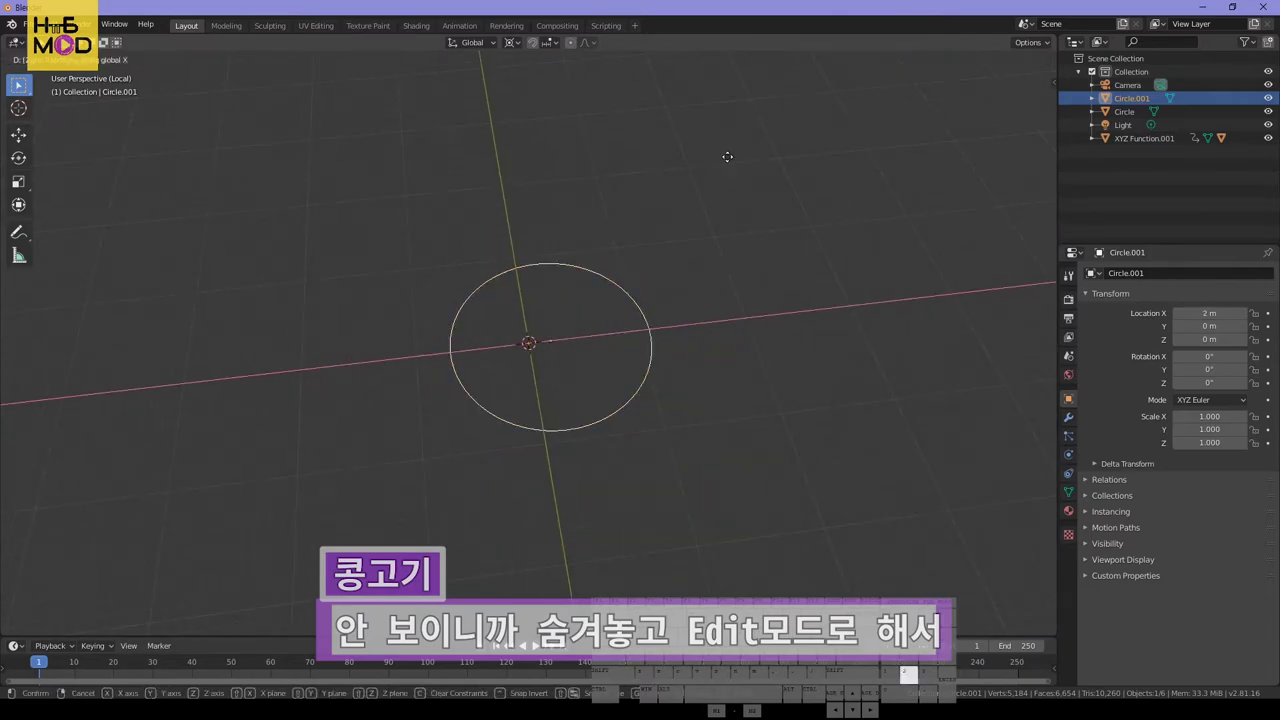
text(27)
key(Return)
middle_drag(728, 157, 654, 193)
key(KP_7)
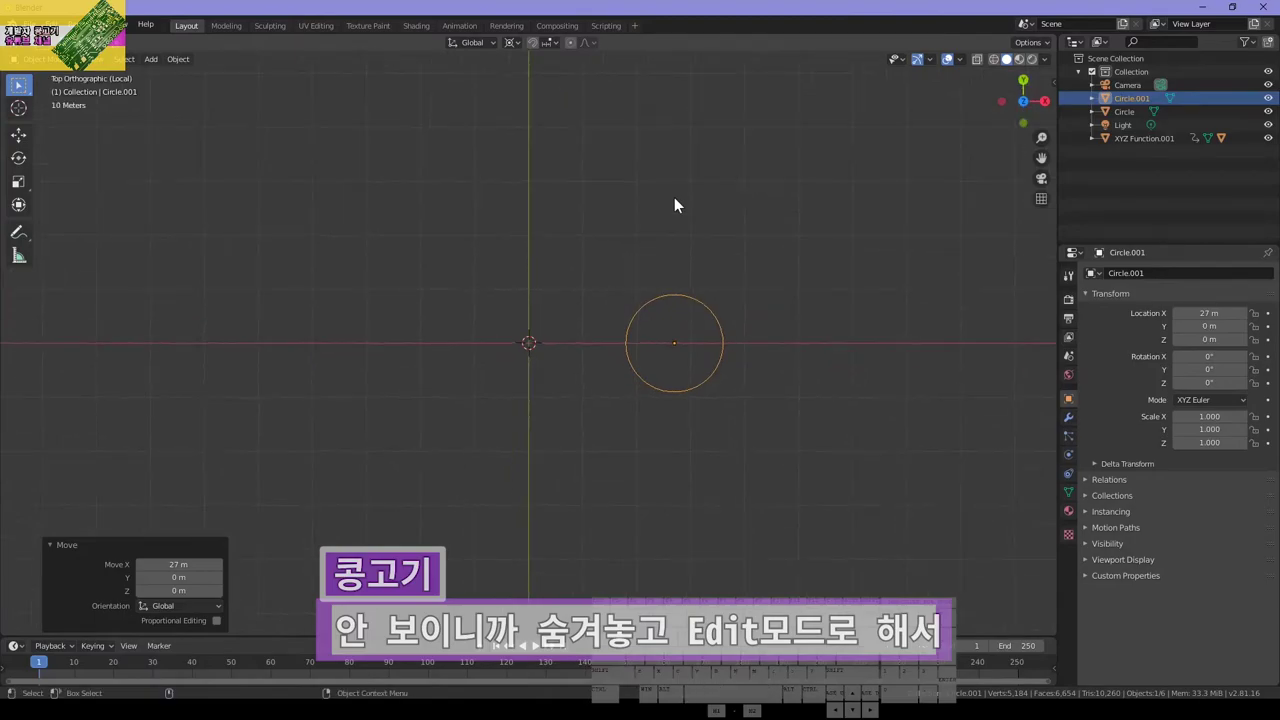
In Edit Mode, duplicate the circle's vertices and rotate the copy 60° around the drive's center in top view
key(Tab)
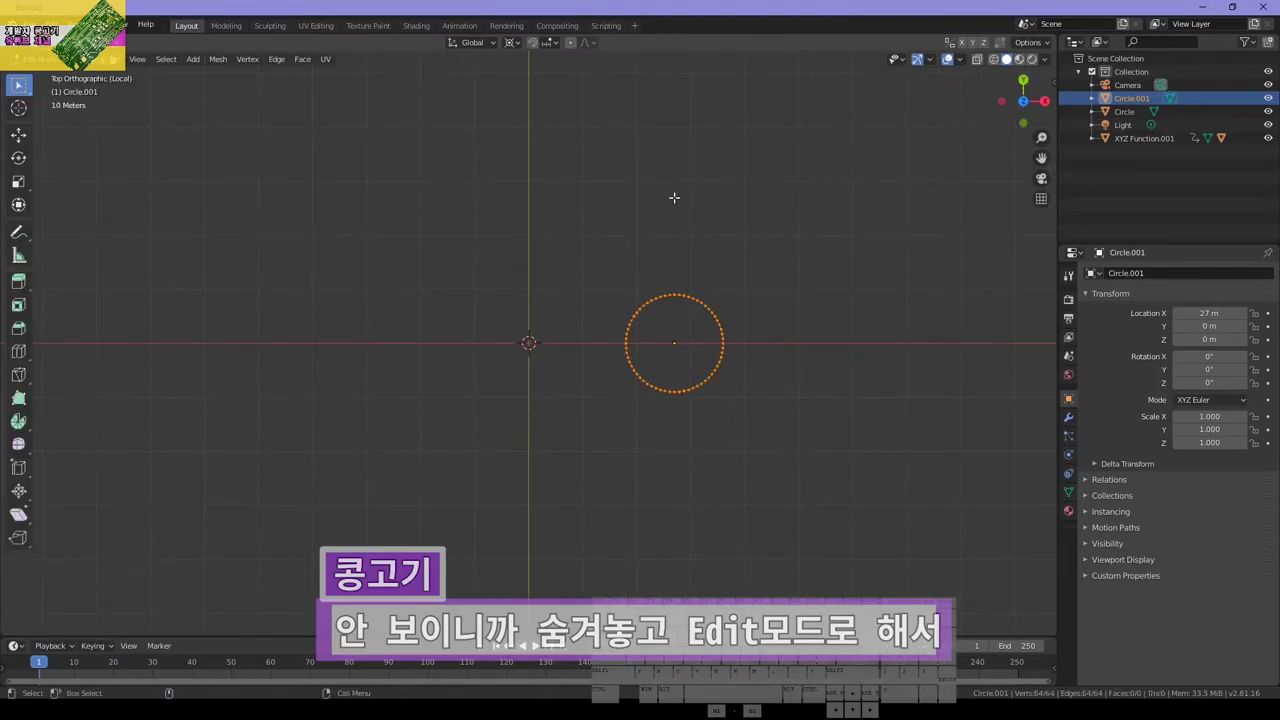
key(shift+d)
key(r)
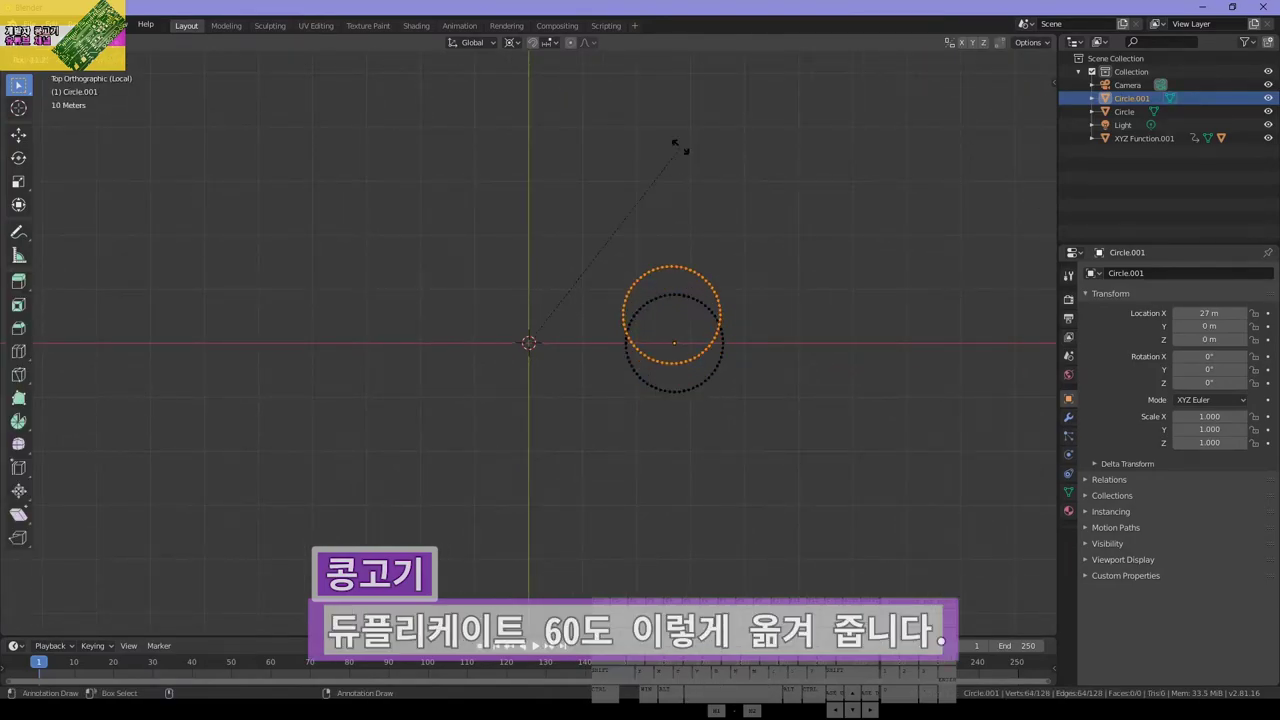
text(30)
key(BackSpace)
key(BackSpace)
key(BackSpace)
text(60)
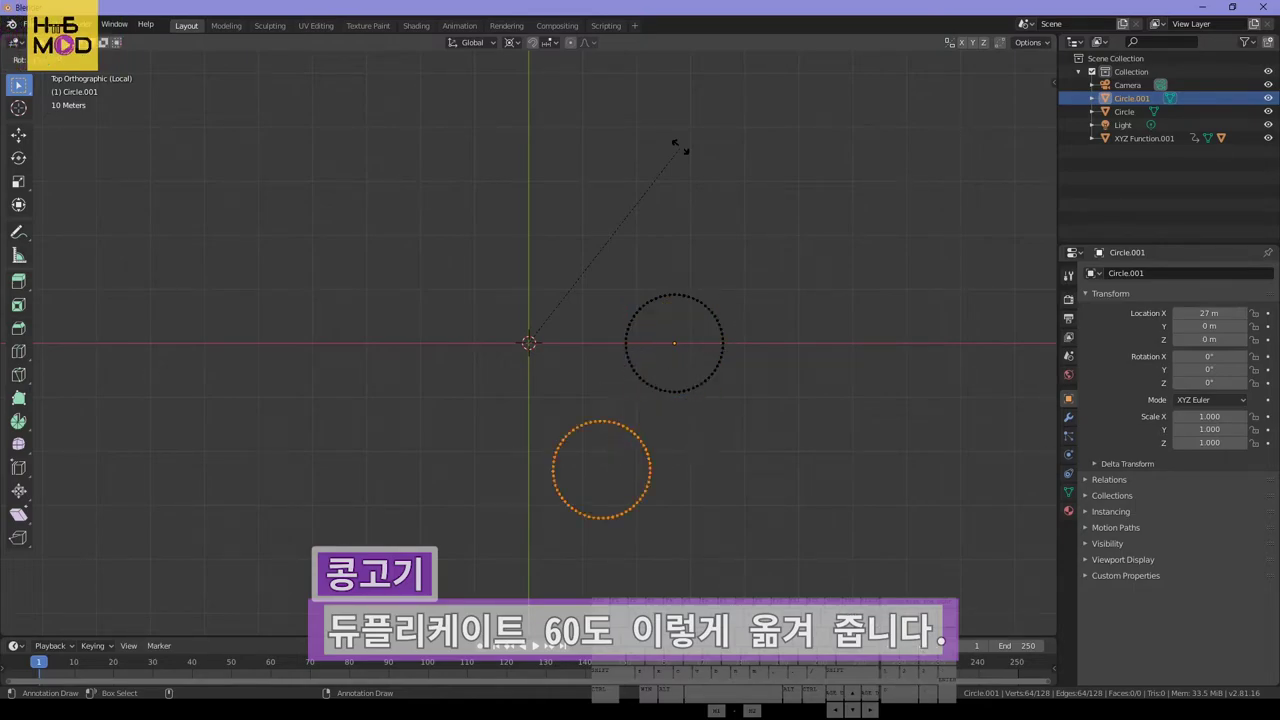
key(Return)
Create four more copies of the circle, each rotated a further 60°, to complete the ring of six
key(shift+d)
text(r60)
key(Return)
key(shift+d)
text(r60)
key(Return)
key(shift+d)
text(r60)
key(Return)
key(shift+d)
text(r60)
key(Return)
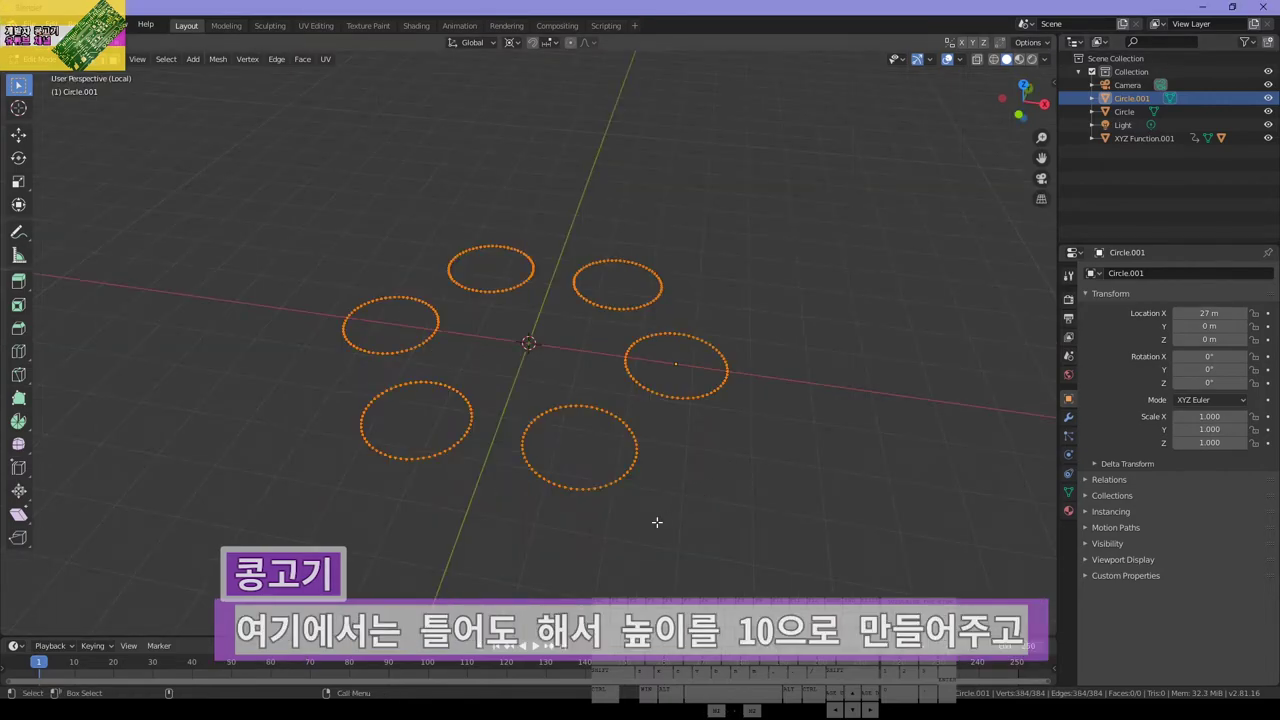
Extrude the six circles upward by 10 m and close their tops with faces
text(e10)
key(Return)
key(f)
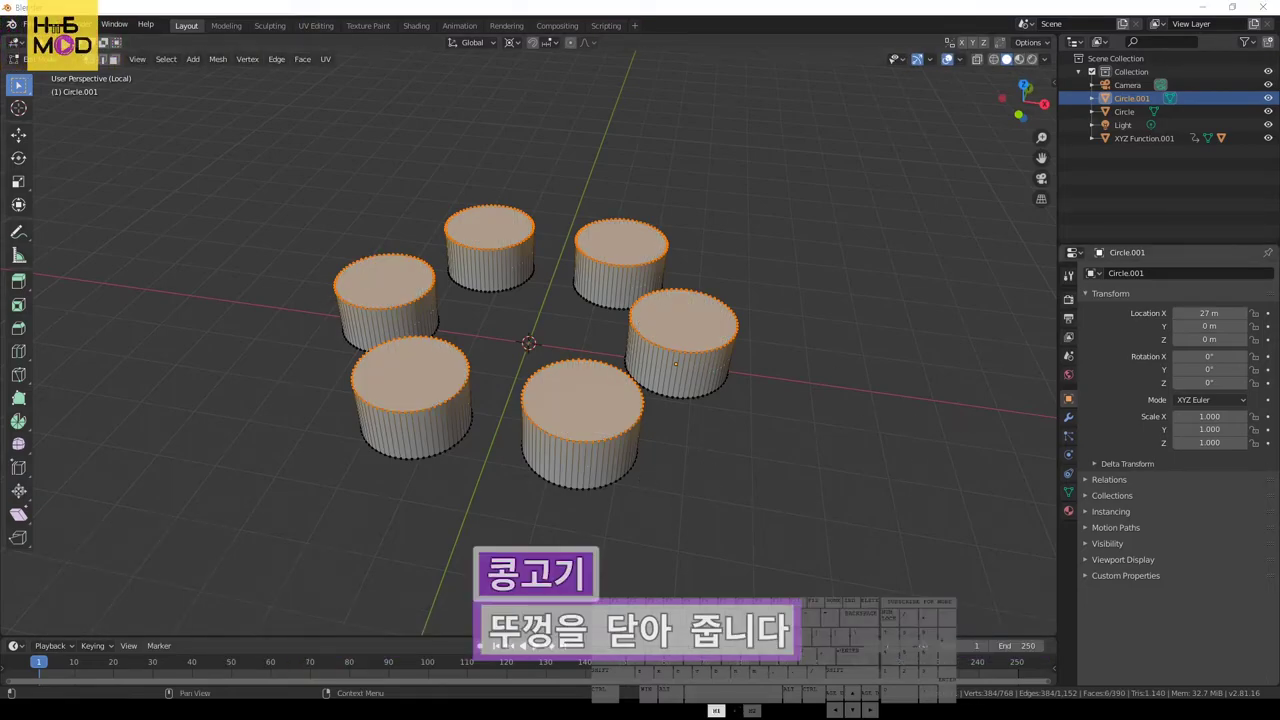
Deselect the pins and add a 64-vertex circle with a 5 m radius at the center of the ring
key(KP_7)
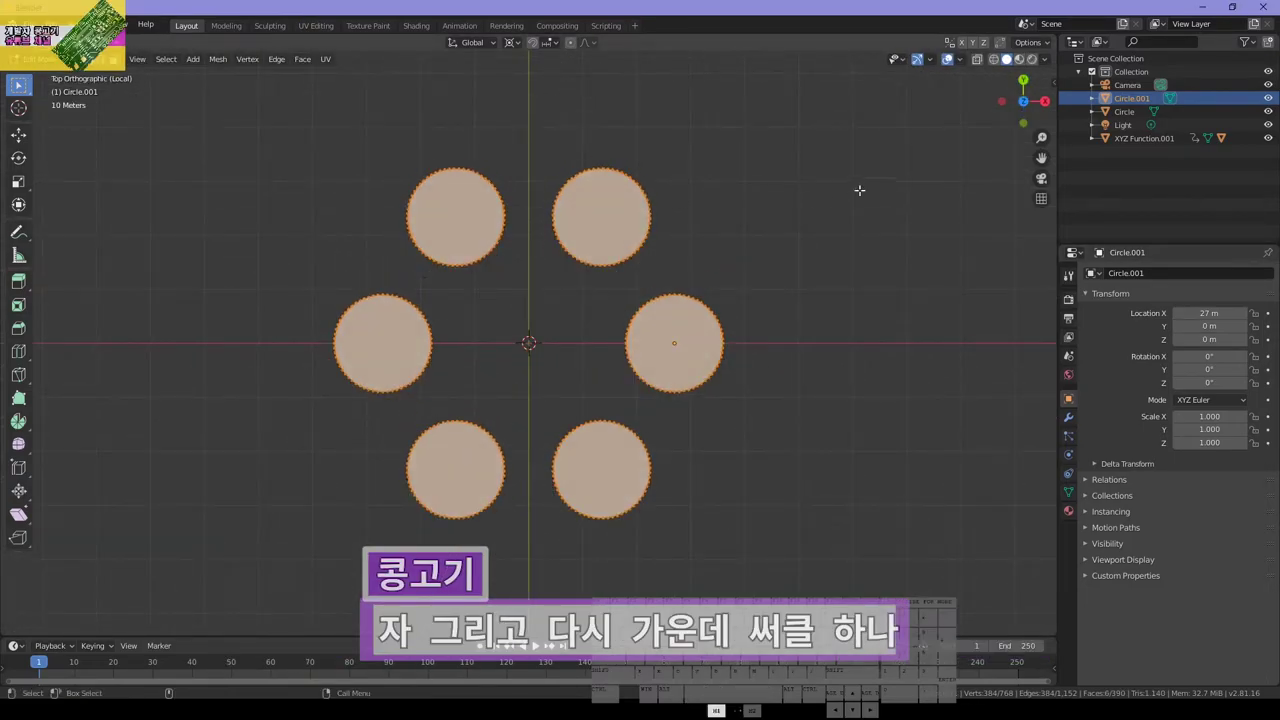
key(alt+a)
key(shift+a)
click(649, 391)
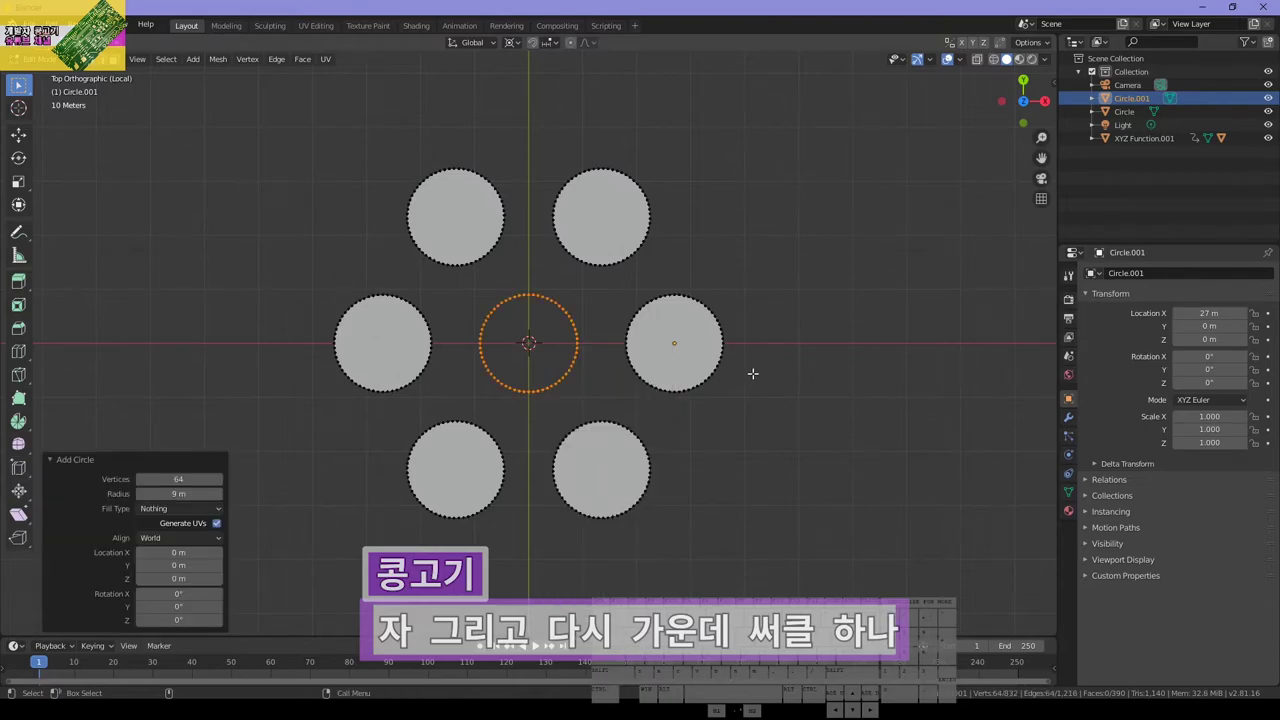
click(178, 493)
text(5)
key(Return)
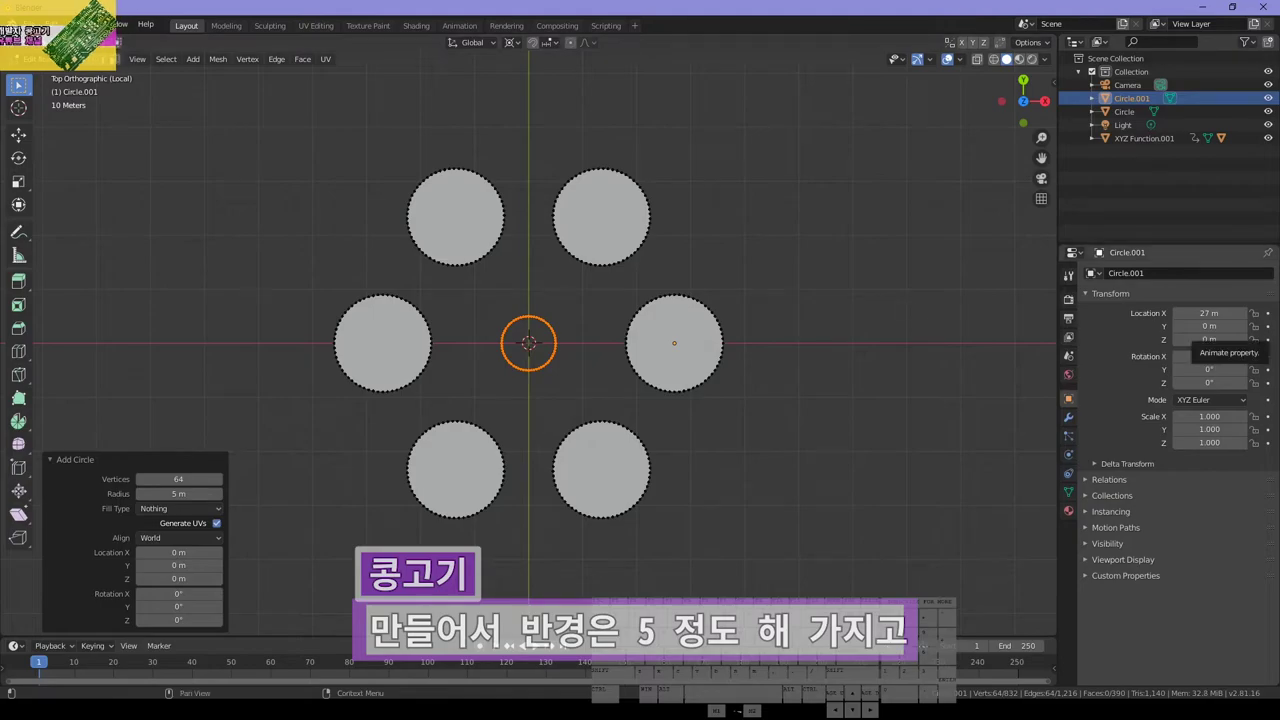
Add another 64-vertex circle with a 3 m radius at the center
key(shift+a)
click(606, 368)
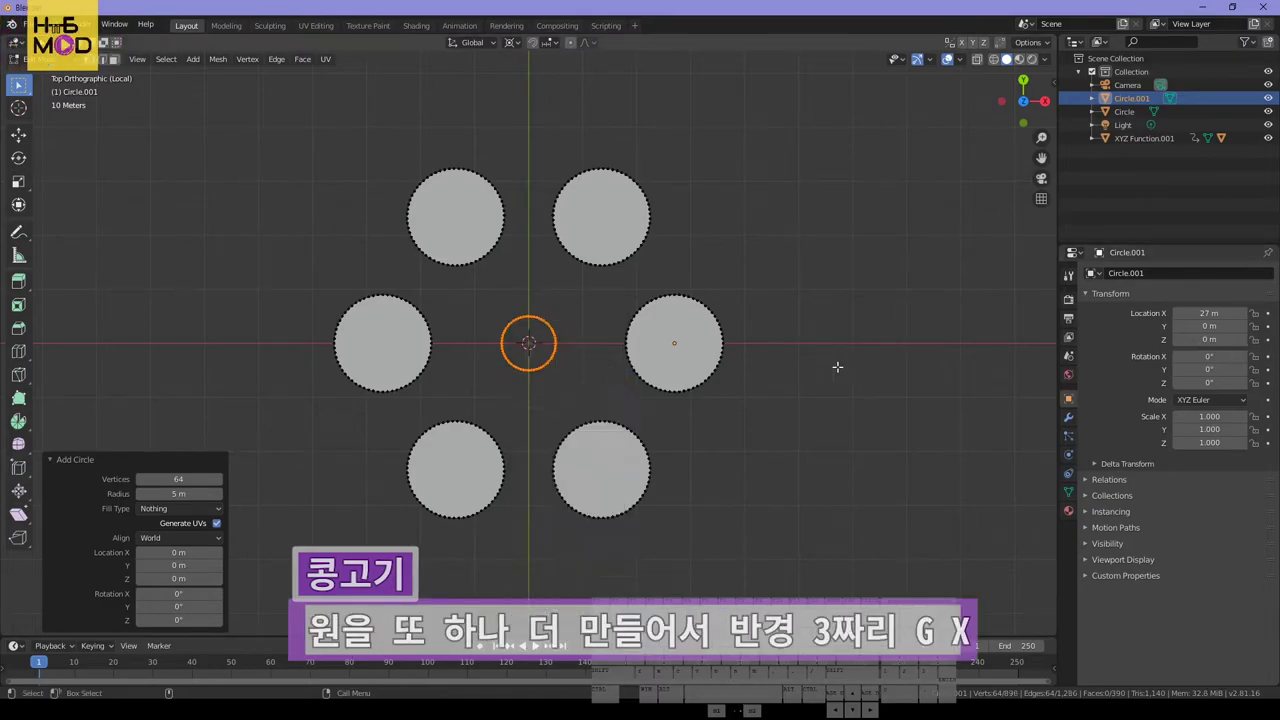
click(180, 493)
text(3)
key(Return)
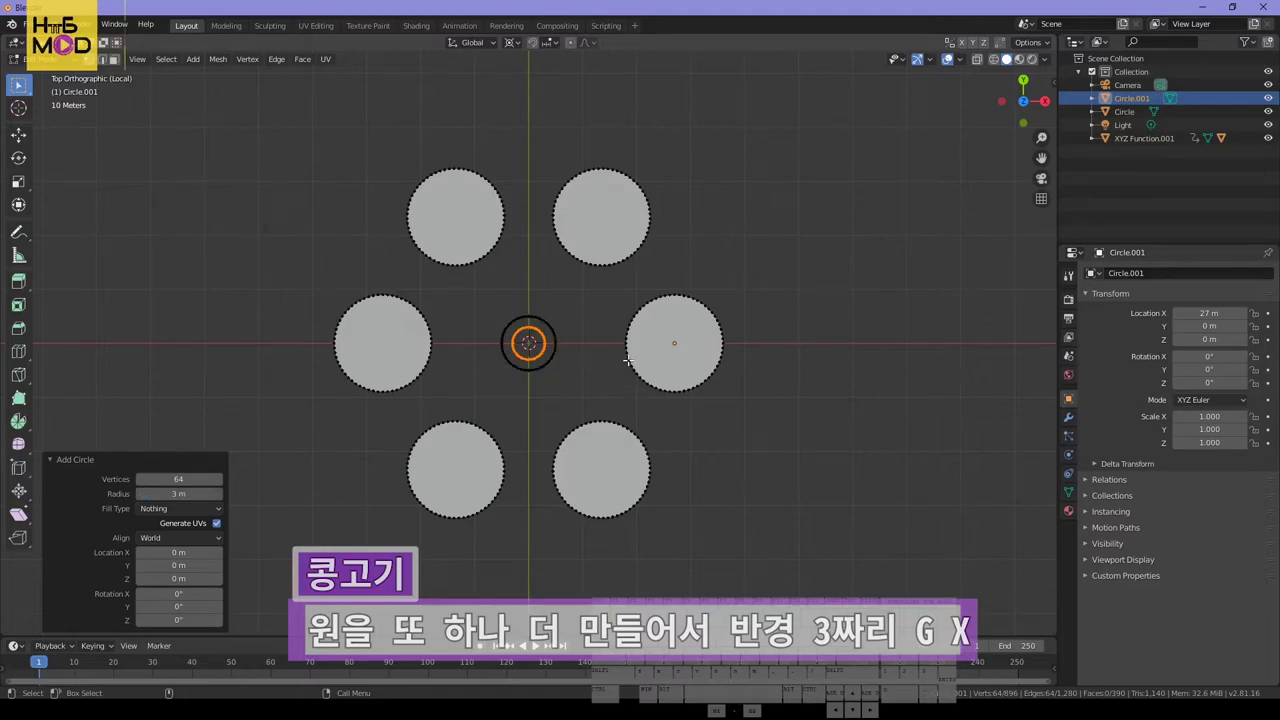
Move the 3 m radius circle 15 m along the X axis
key(g)
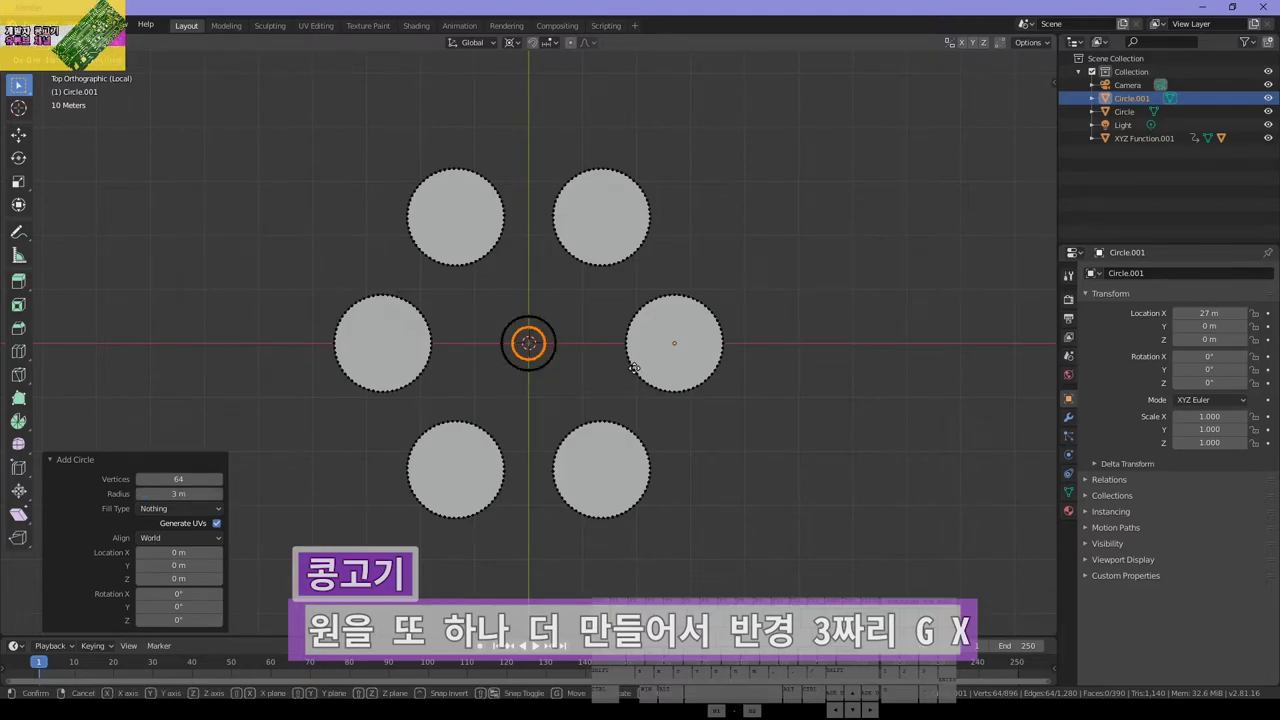
key(x)
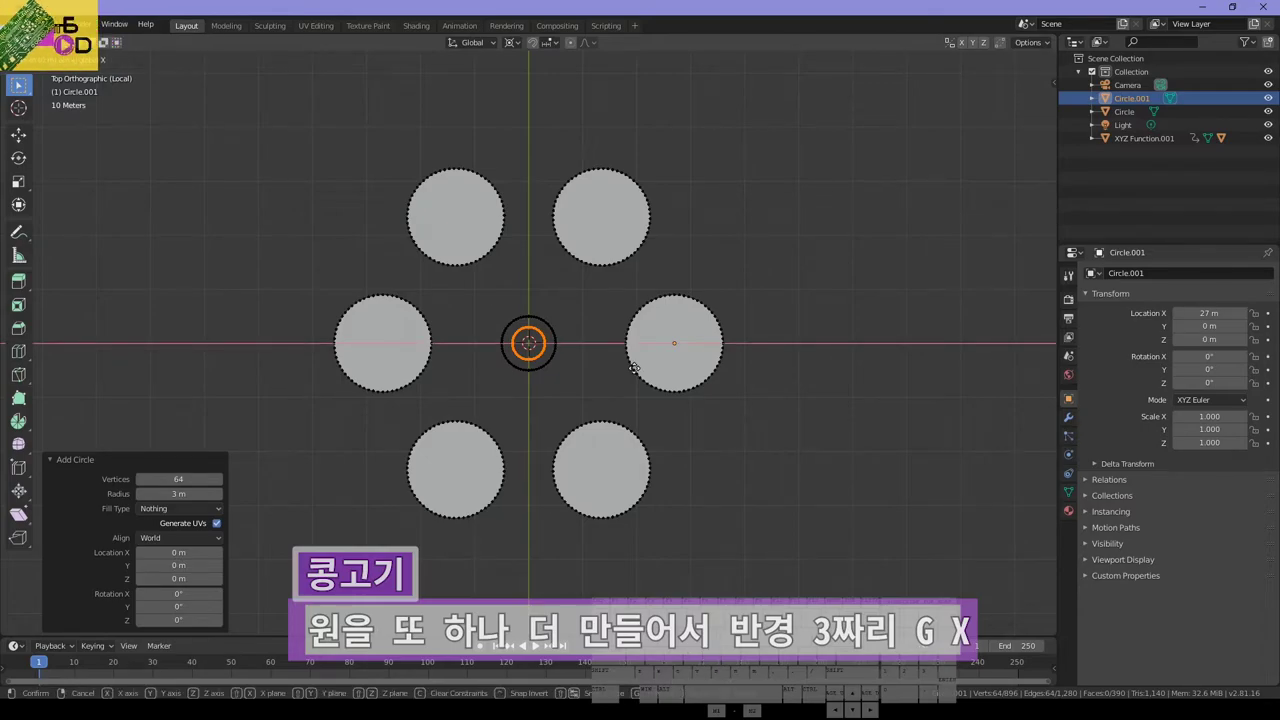
text(15)
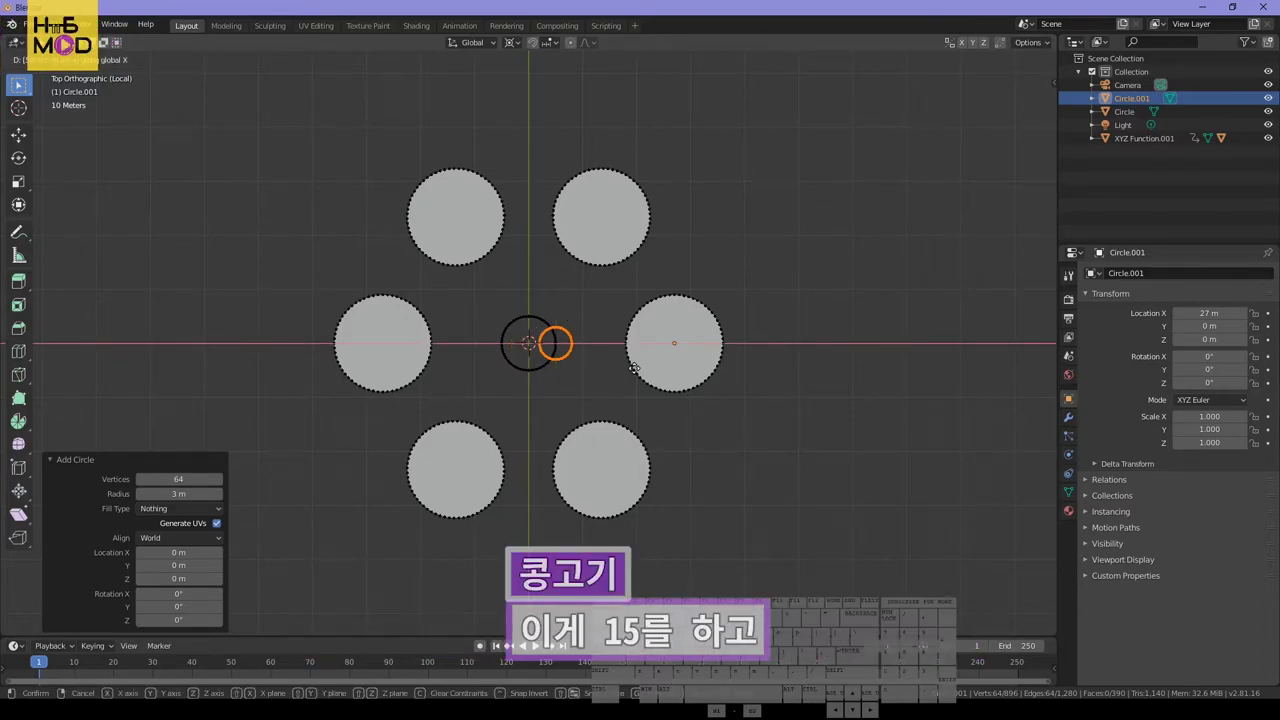
key(BackSpace)
text(12)
key(BackSpace)
text(5)
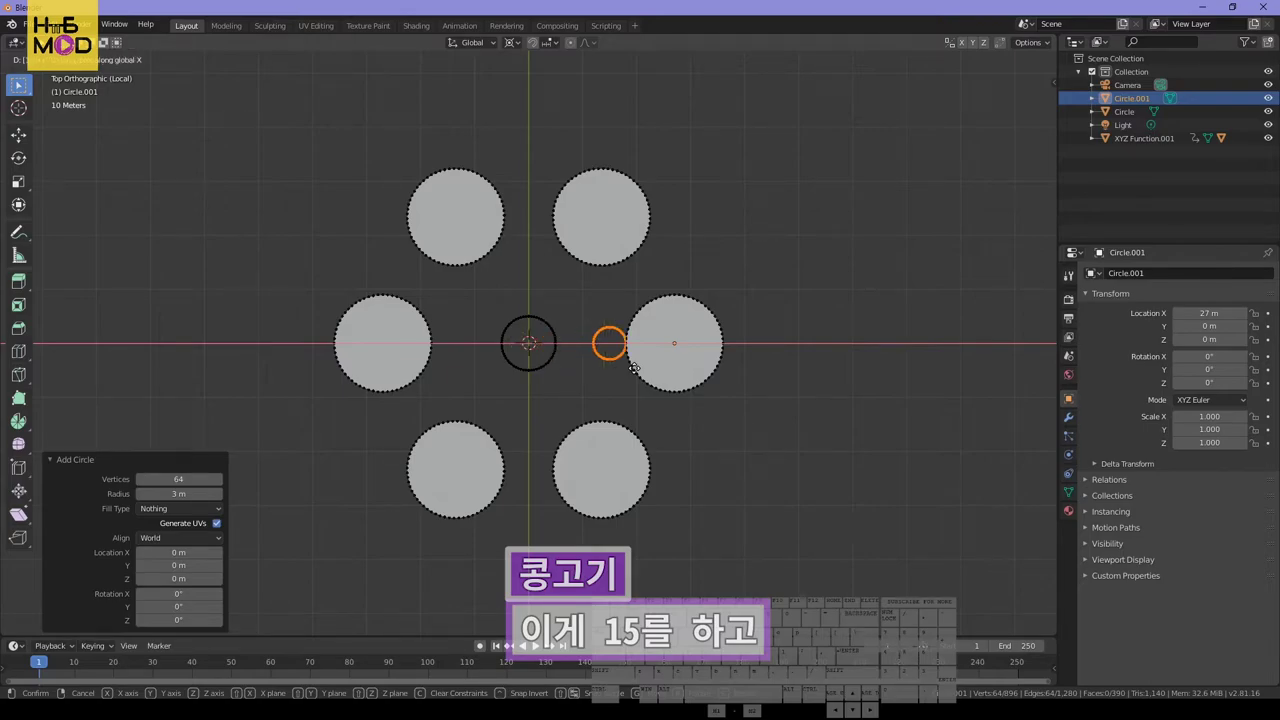
key(Return)
key(r)
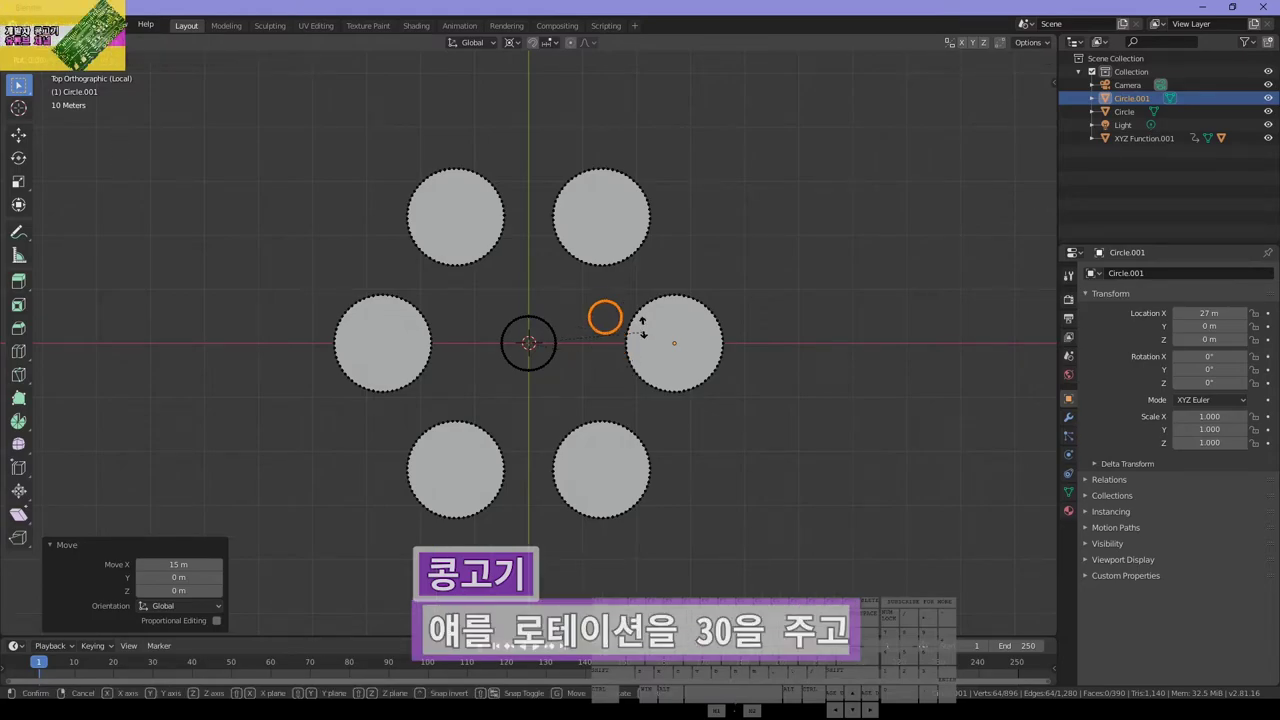
click(640, 317)
key(KP_3)
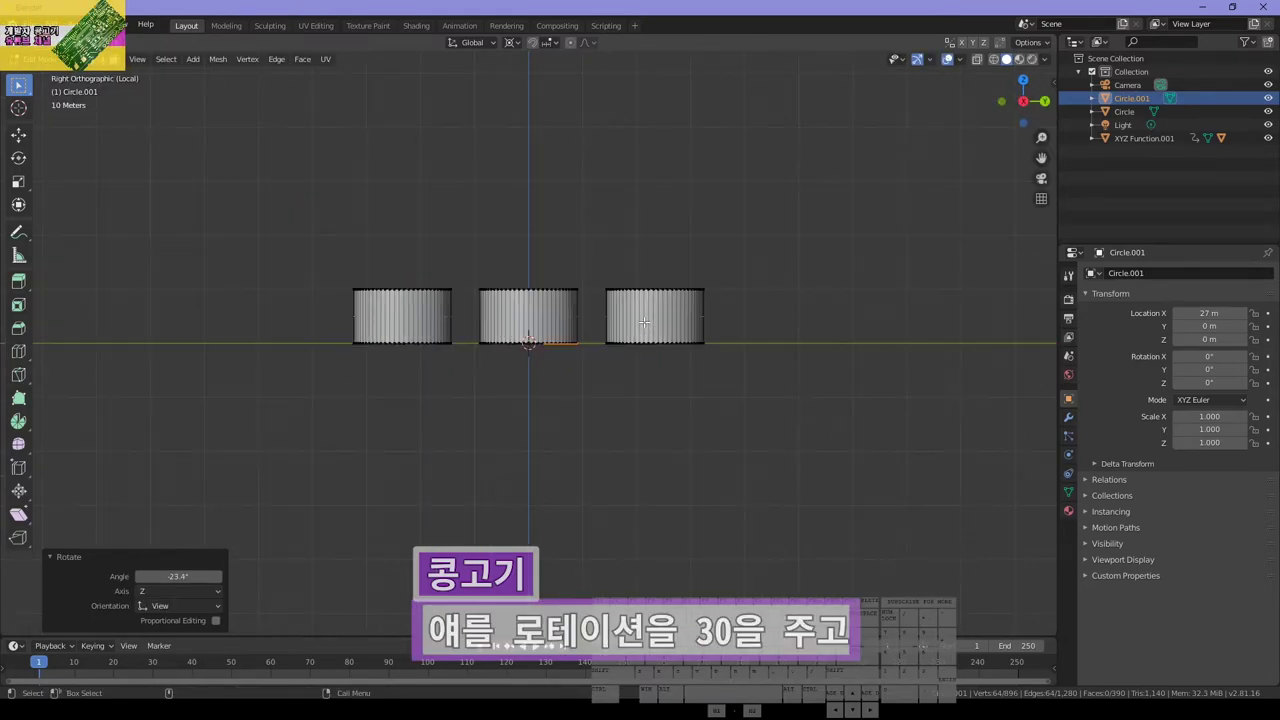
key(KP_7)
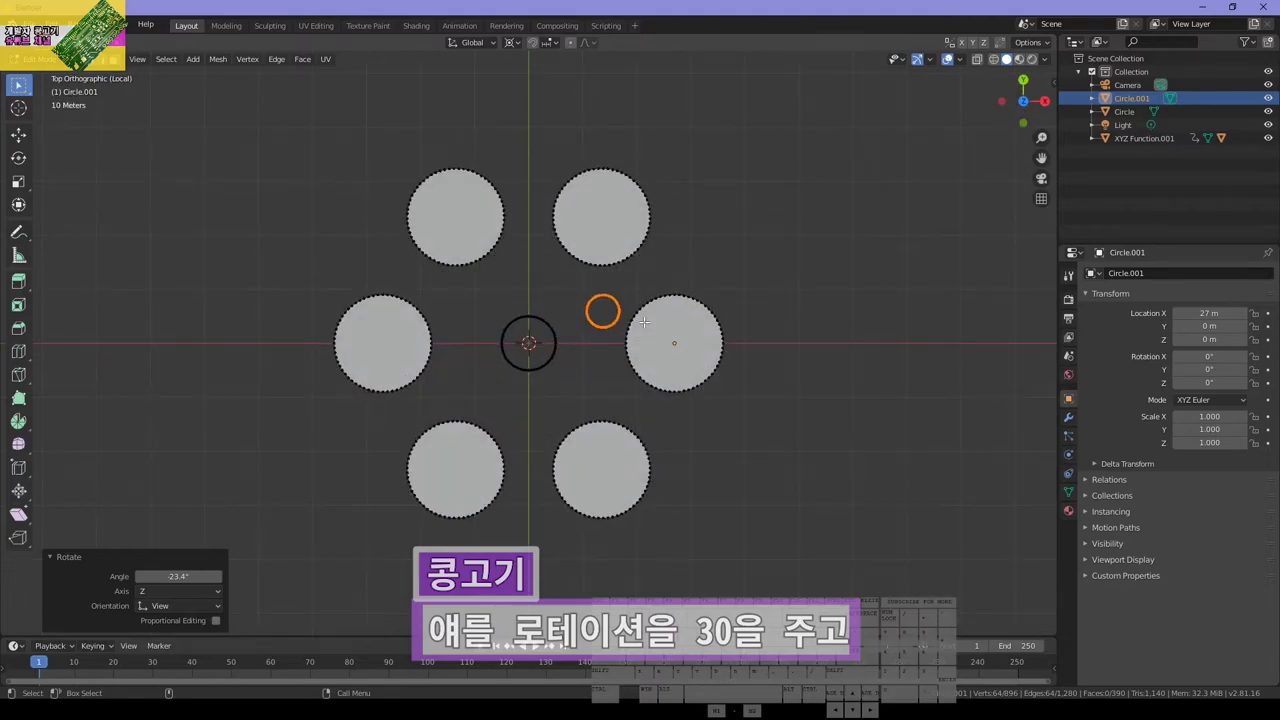
key(ctrl+z)
Rotate the small circle 30° around the center, then duplicate it five times at 60° increments to form a ring of six
text(r30)
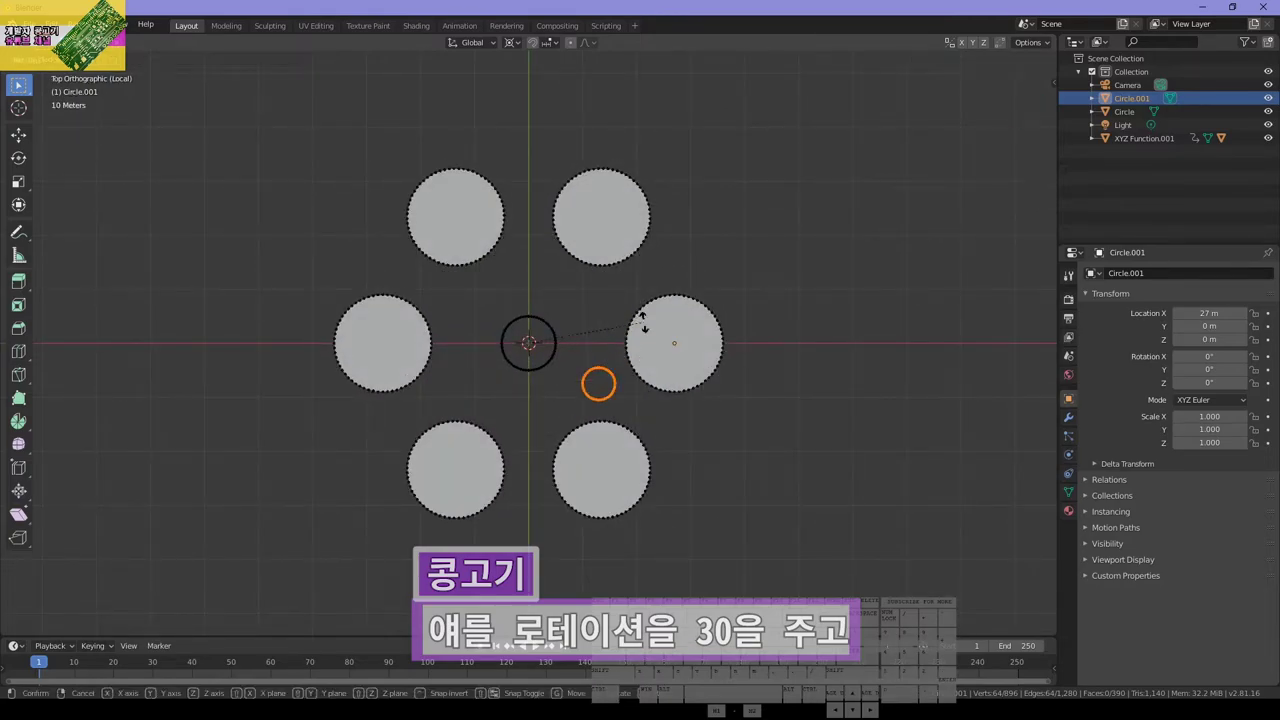
key(Return)
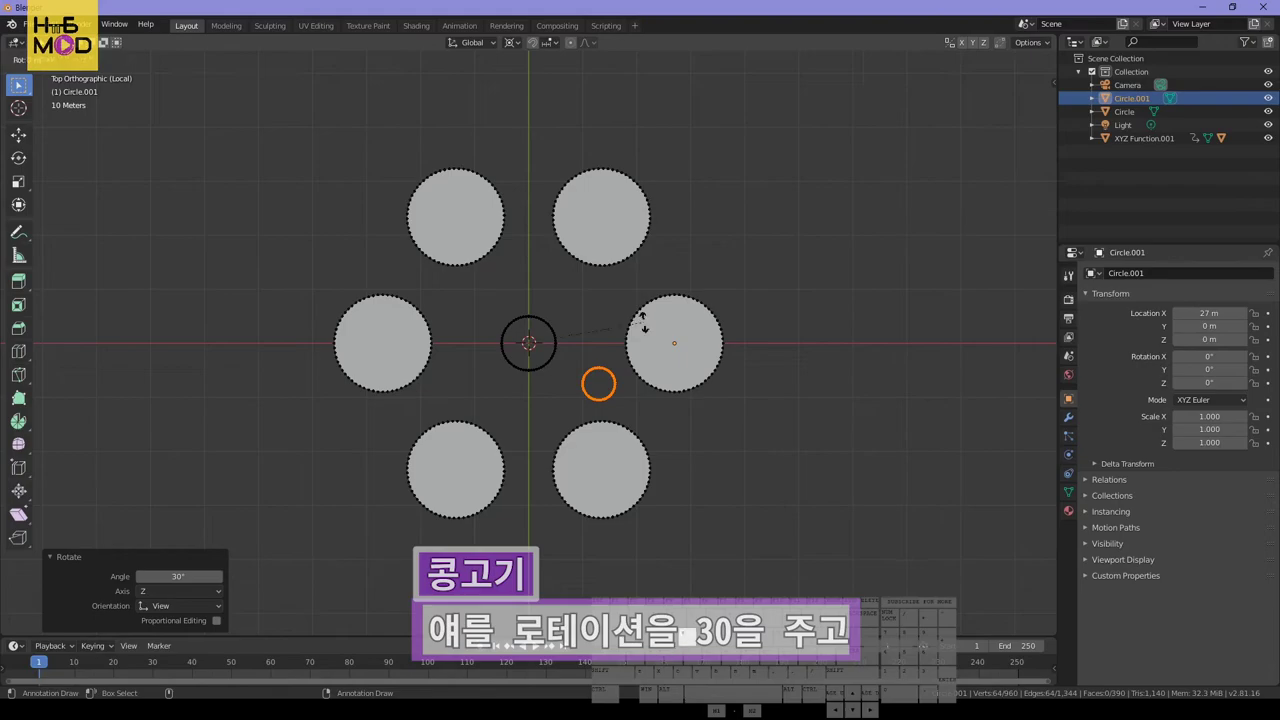
text(60)
key(Return)
key(shift+d)
text(r60)
key(Return)
key(shift+r)
key(shift+r)
key(shift+r)
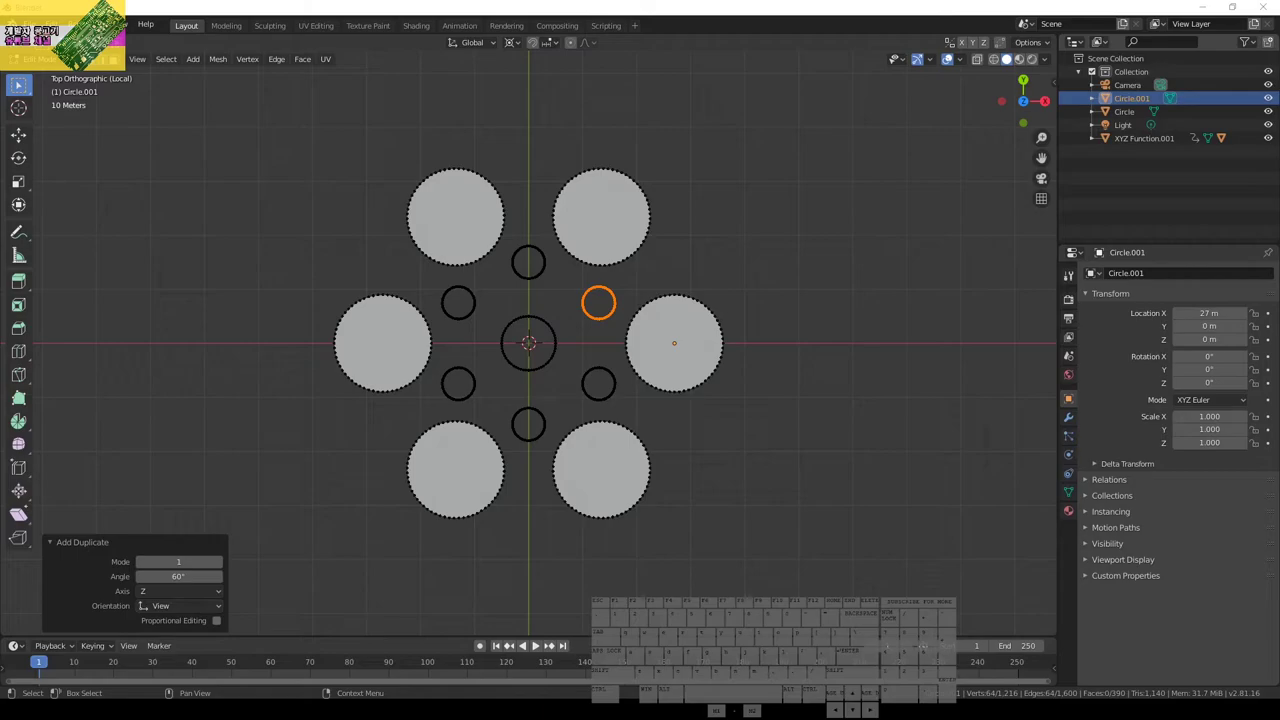
Add another circle at the center and scale it up about 12.7 times so it encloses all six pins
key(shift+a)
click(521, 369)
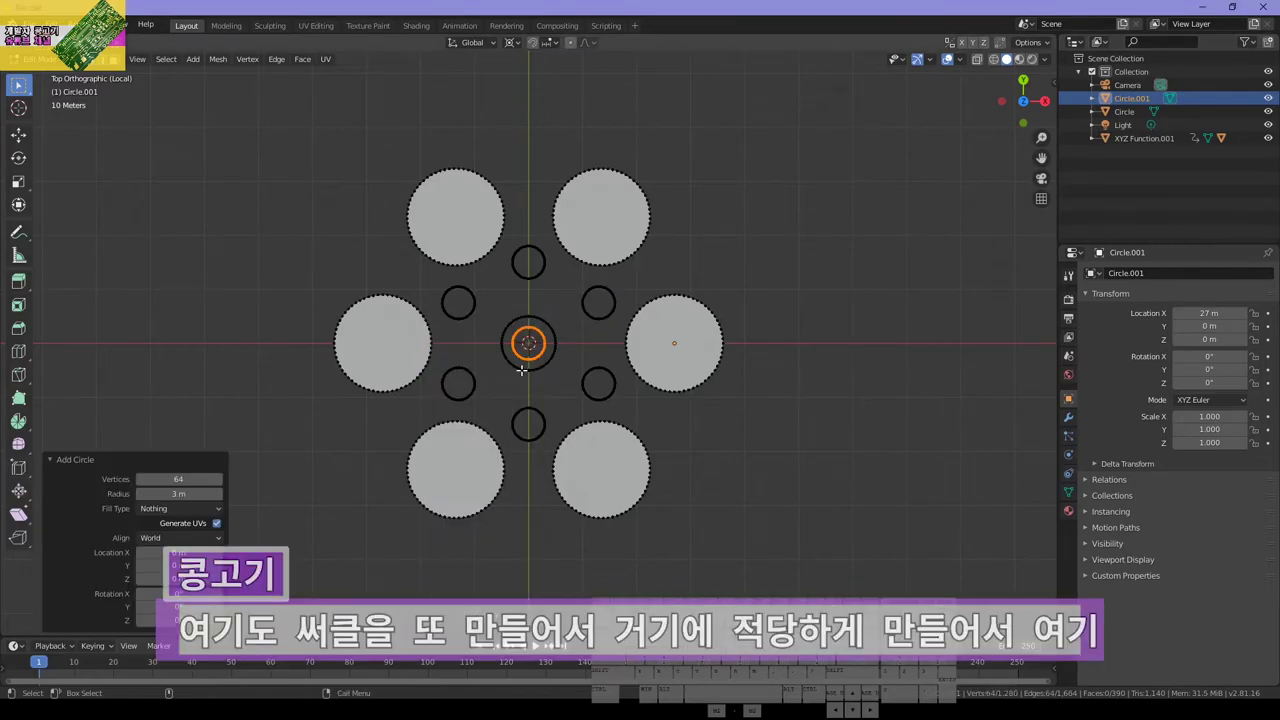
key(g)
key(s)
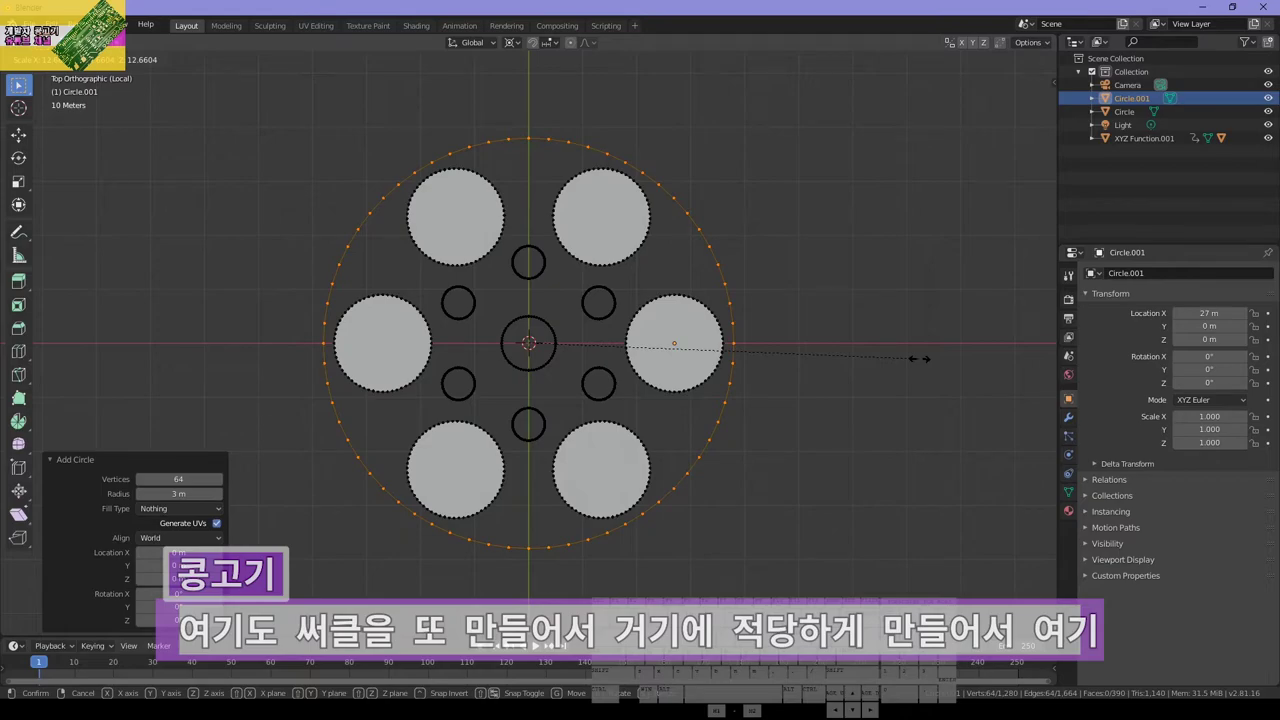
click(918, 358)
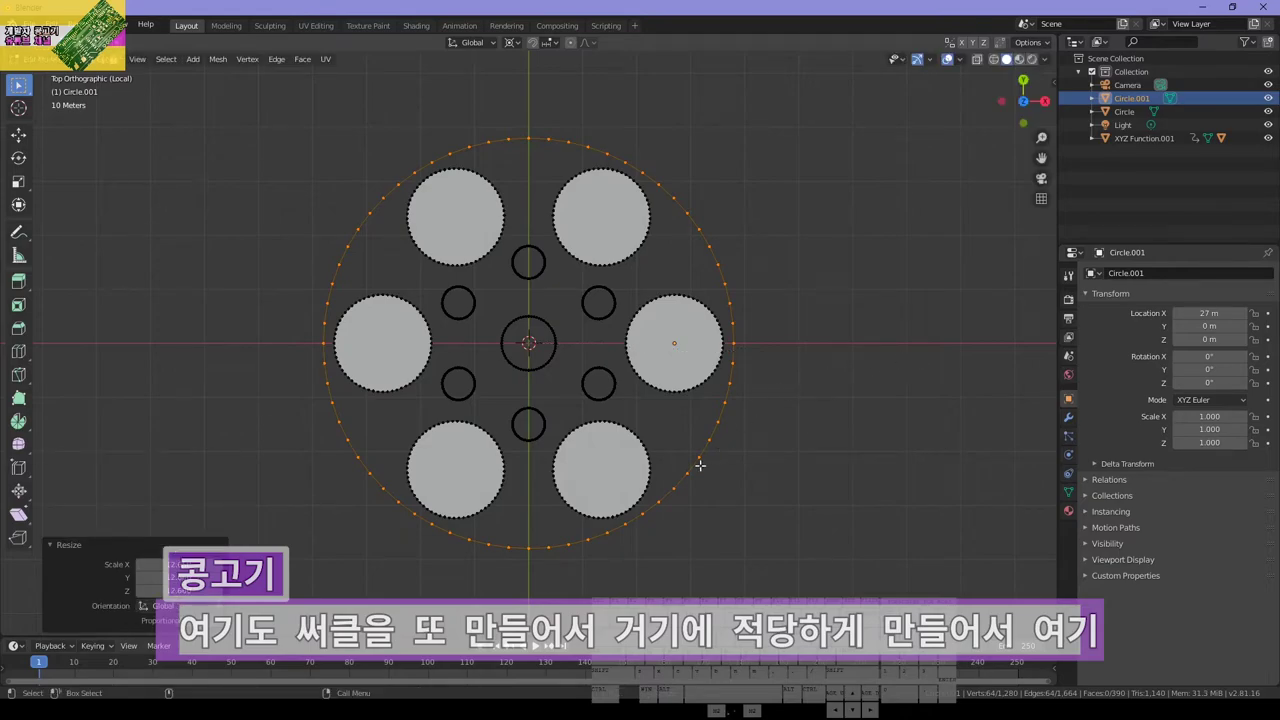
Extrude the six small circles, the center circle and the large outer circle -10 m along Z, and fill the area between their lower edges
alt+click(545, 431)
alt+shift+click(586, 398)
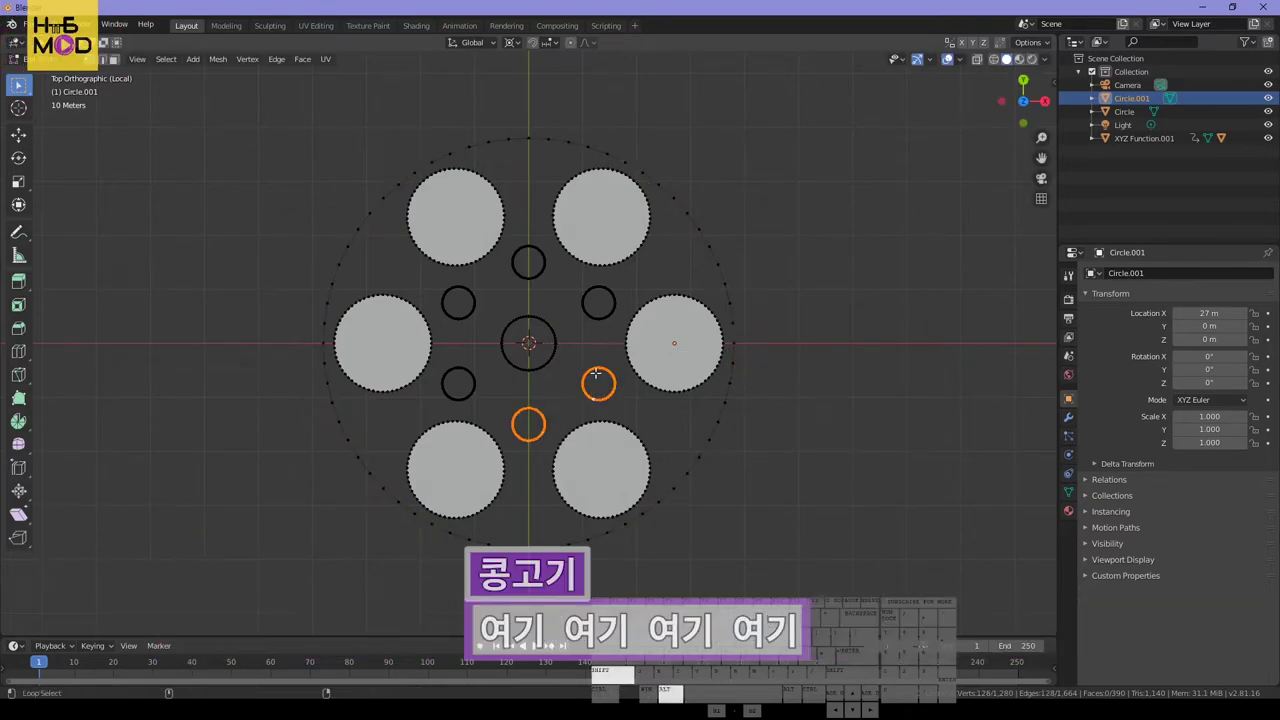
alt+shift+click(587, 319)
alt+shift+click(528, 263)
alt+shift+click(453, 310)
alt+shift+click(447, 390)
alt+shift+click(507, 354)
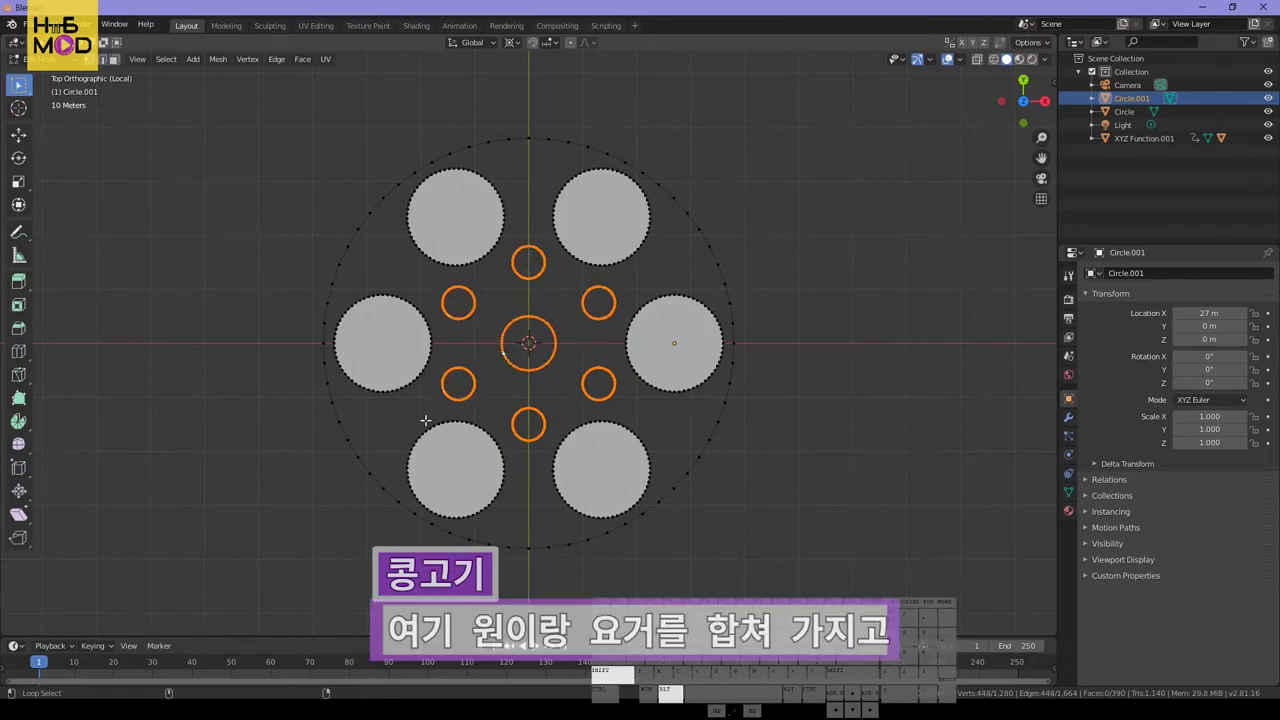
alt+shift+click(359, 444)
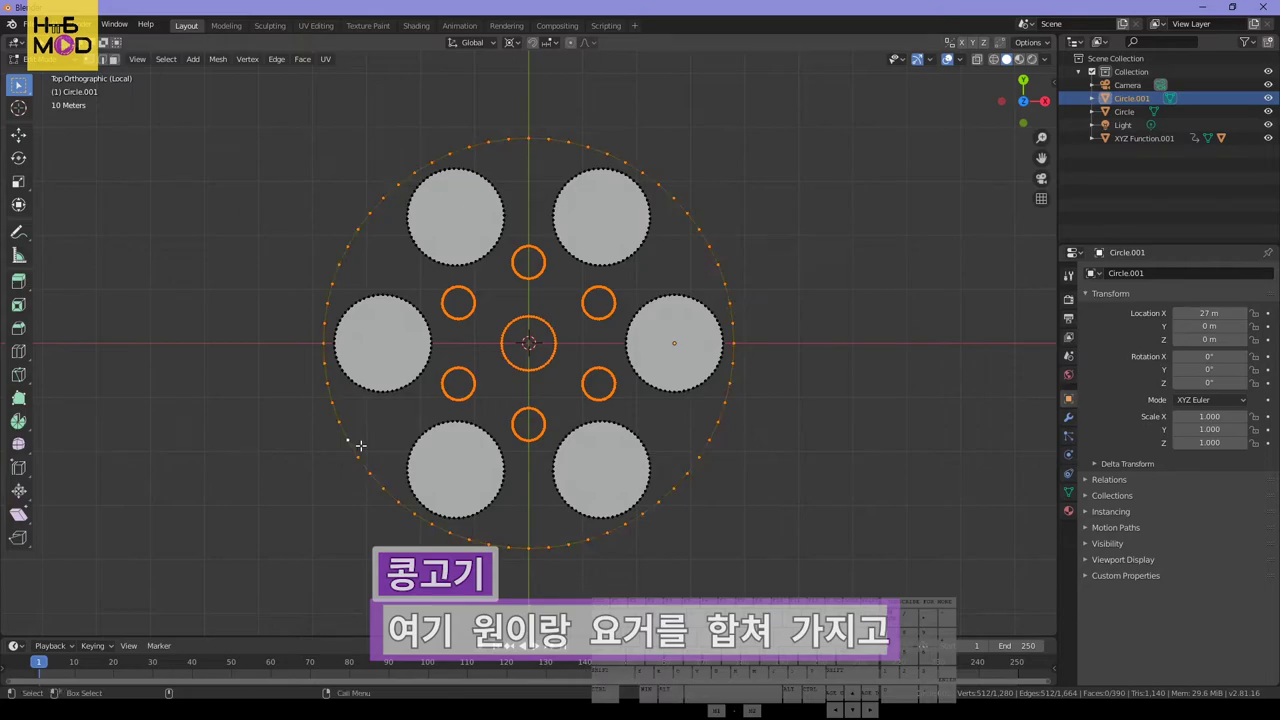
middle_drag(355, 442, 373, 311)
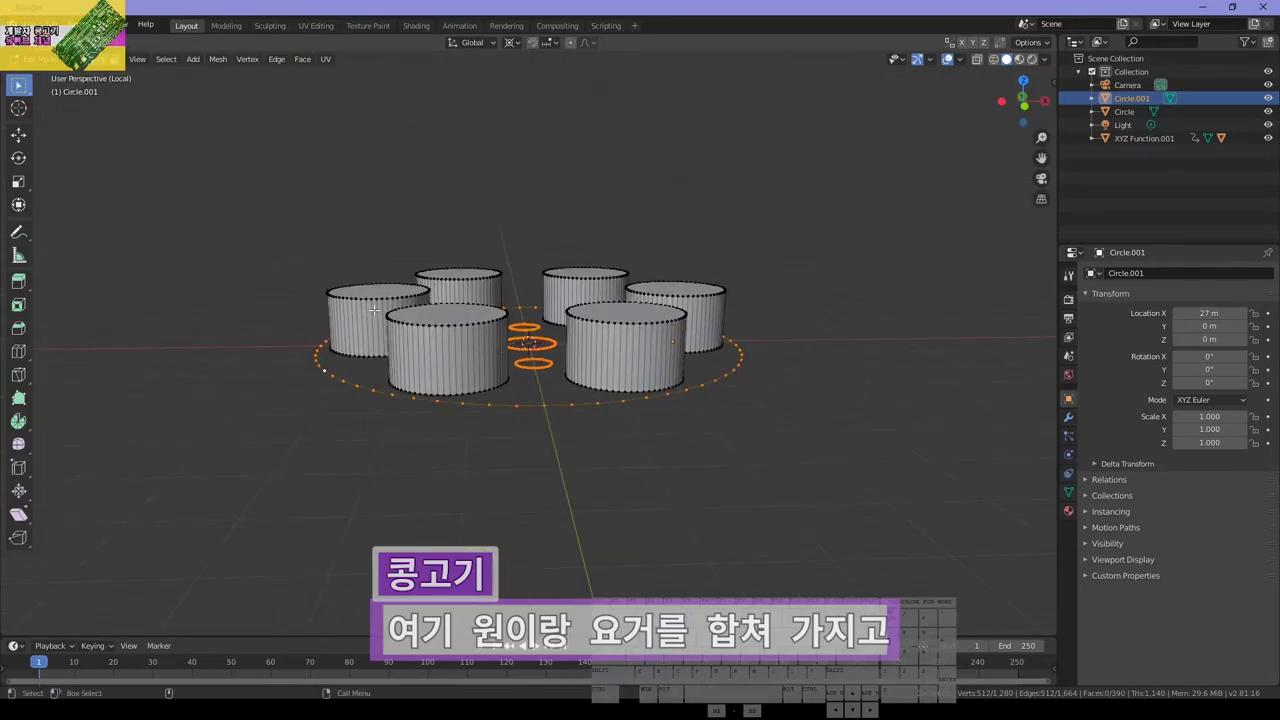
key(e)
key(z)
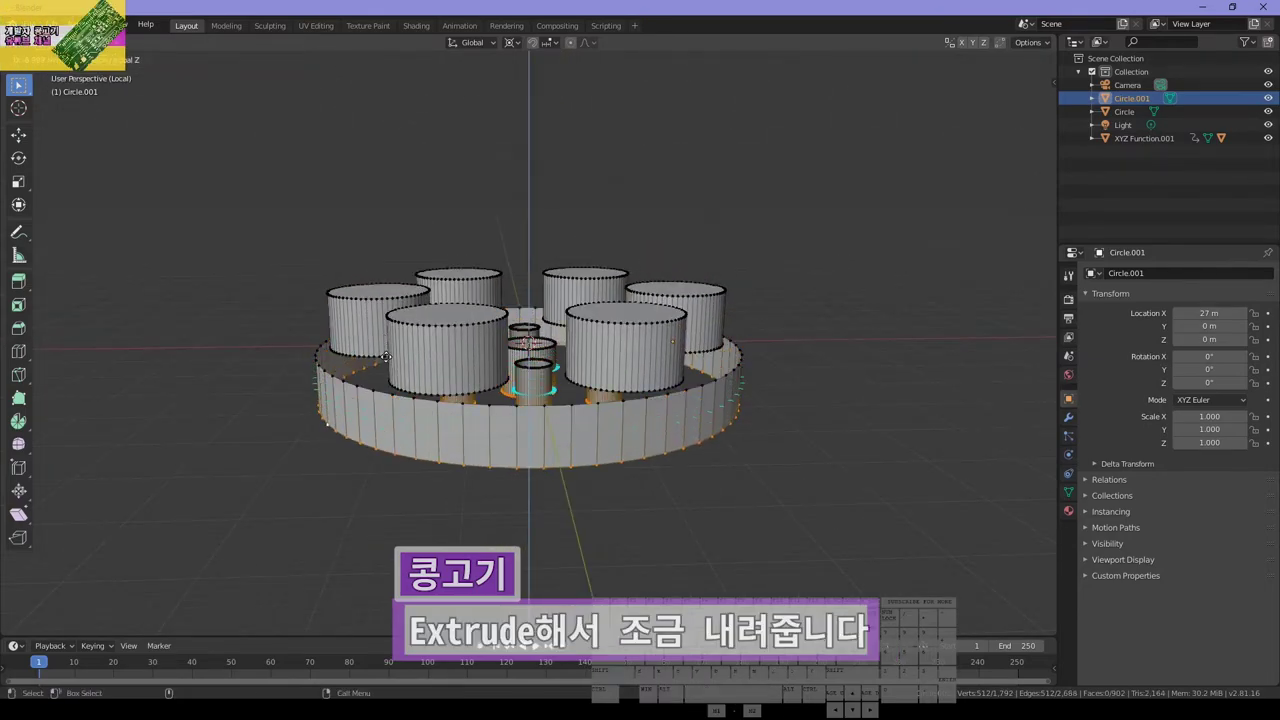
text(-10)
key(Return)
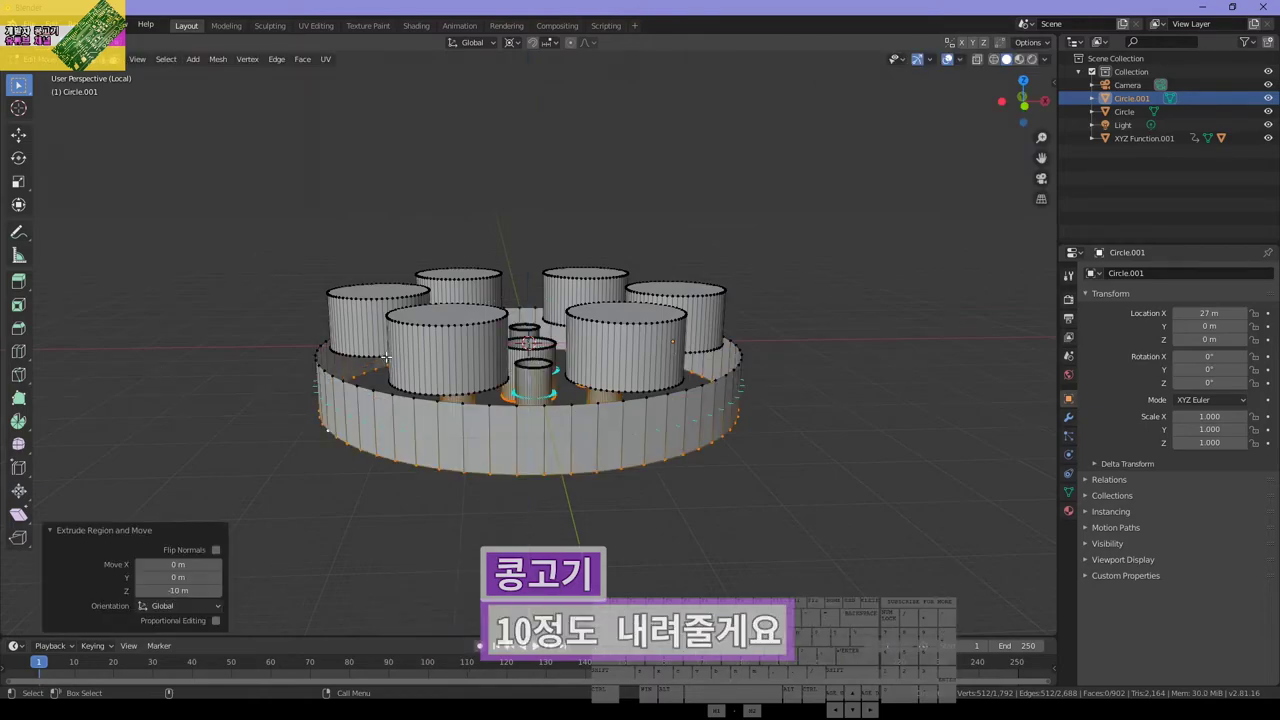
middle_drag(570, 238, 541, 516)
key(alt+f)
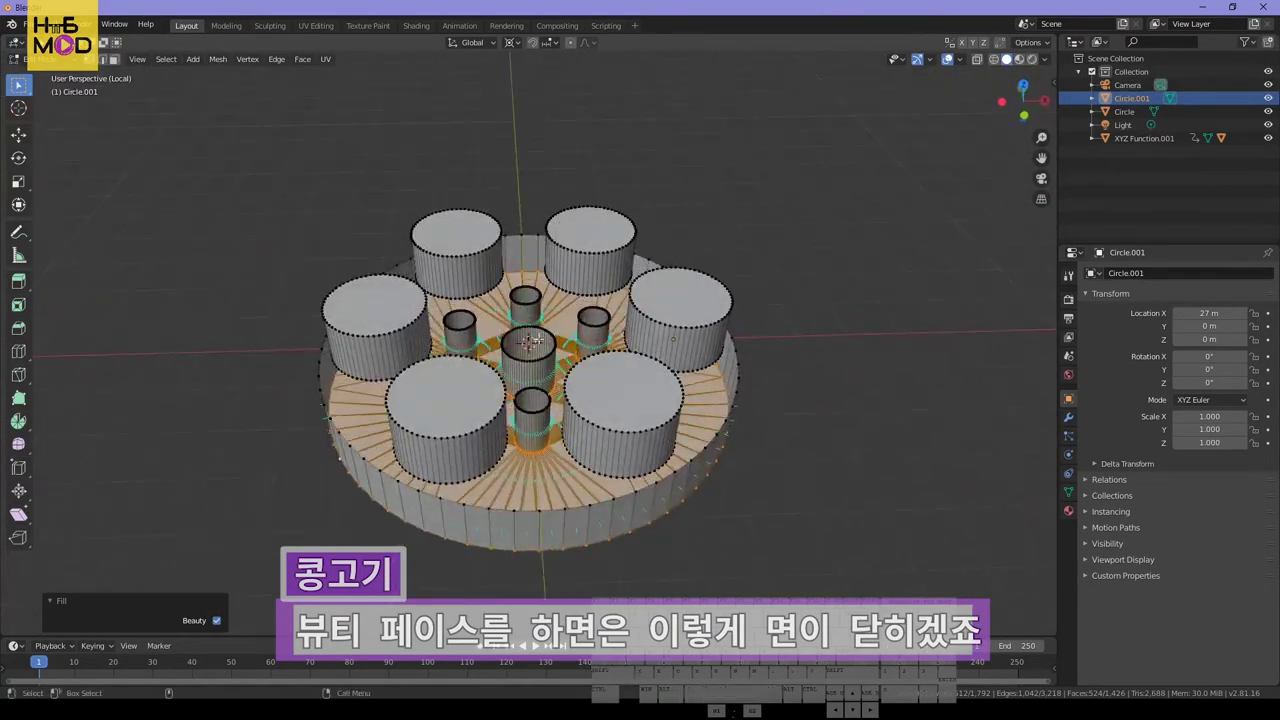
alt+click(557, 511)
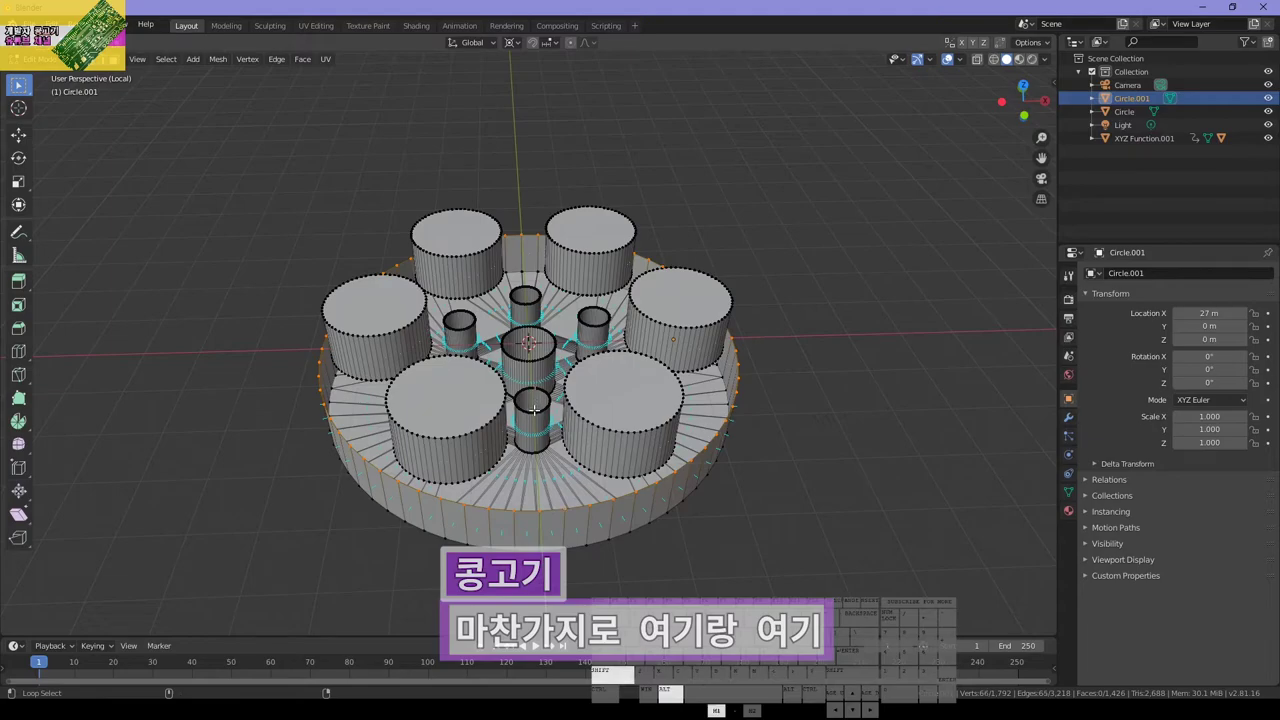
scroll(550, 396, up, 10)
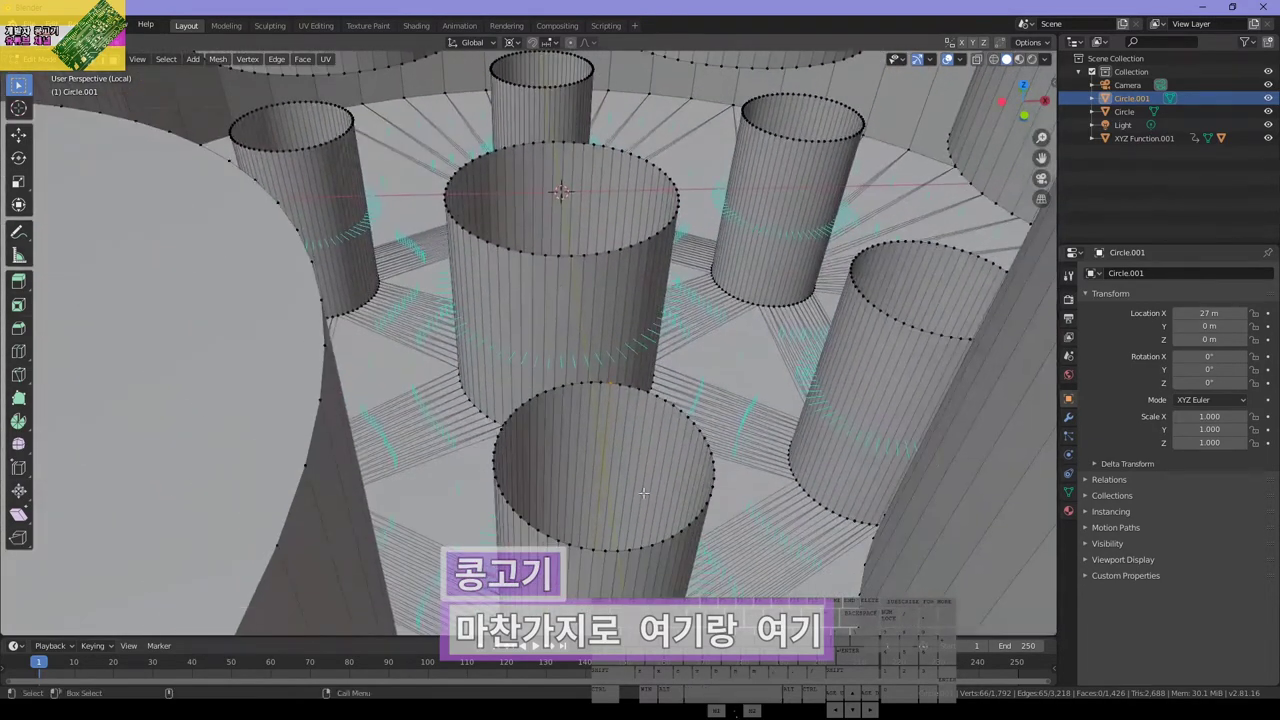
alt+click(639, 390)
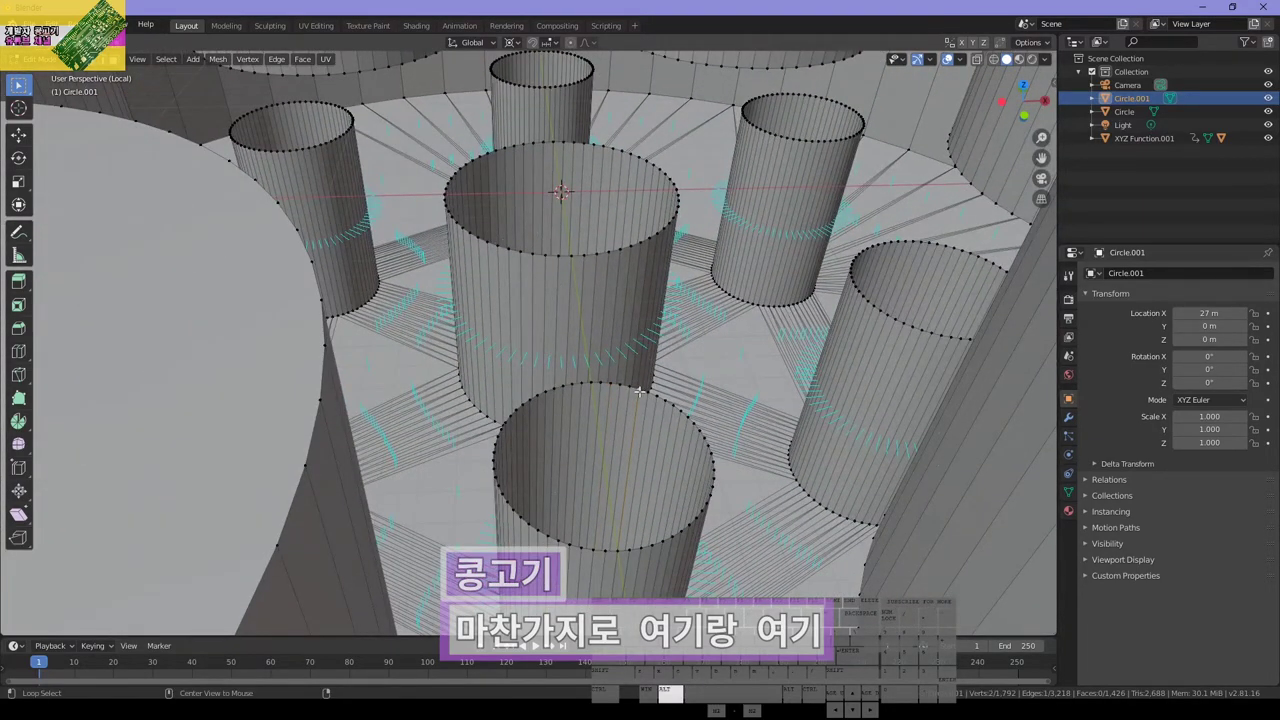
alt+click(639, 390)
alt+shift+click(891, 318)
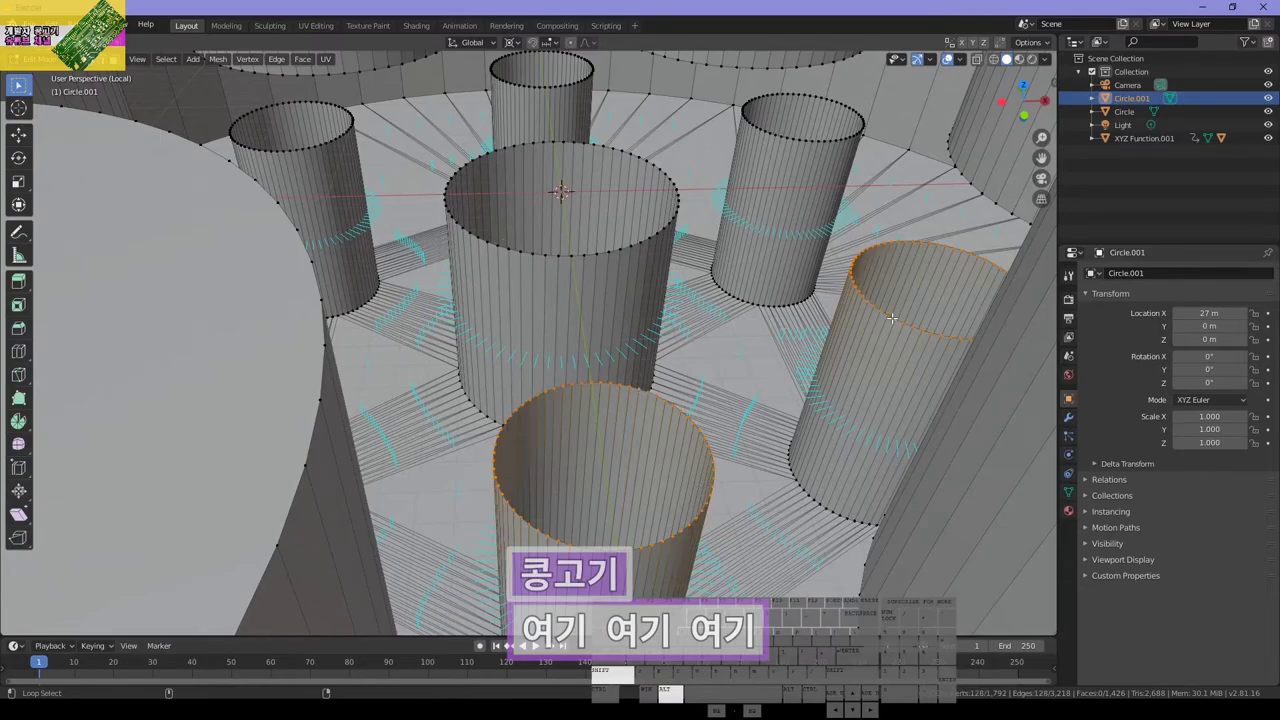
alt+shift+click(772, 133)
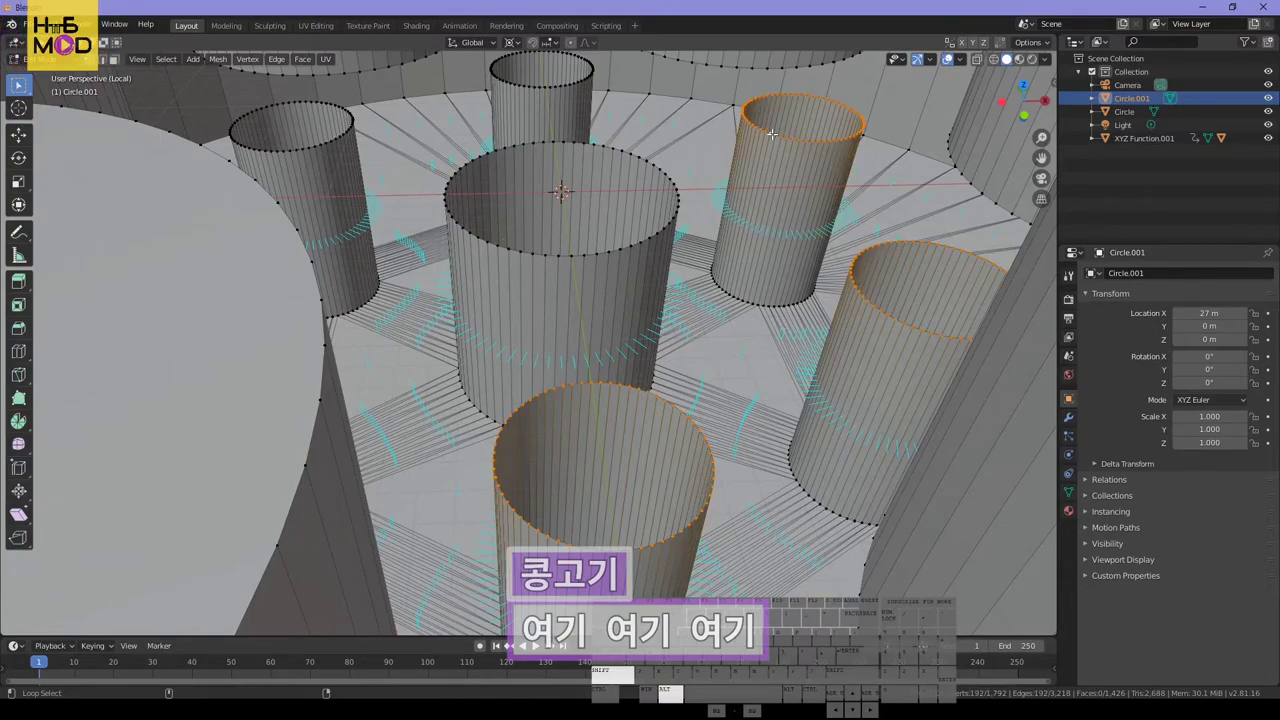
alt+shift+click(554, 87)
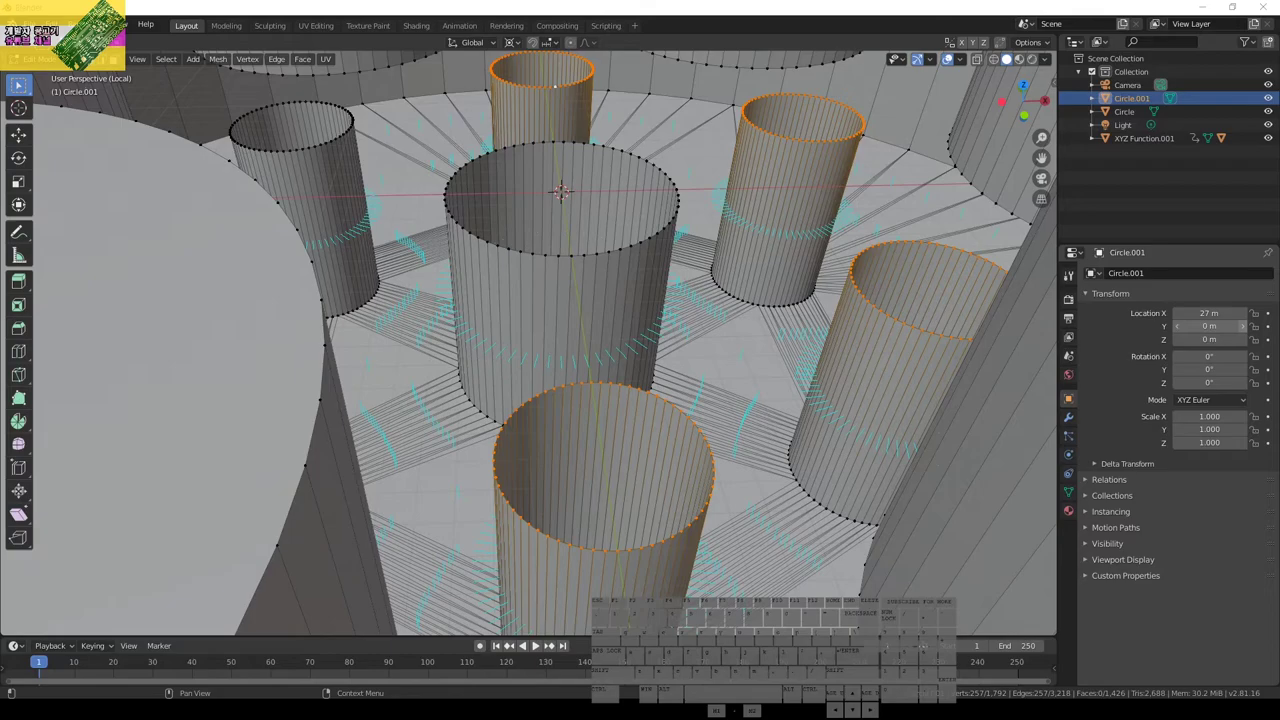
scroll(690, 246, down, 7)
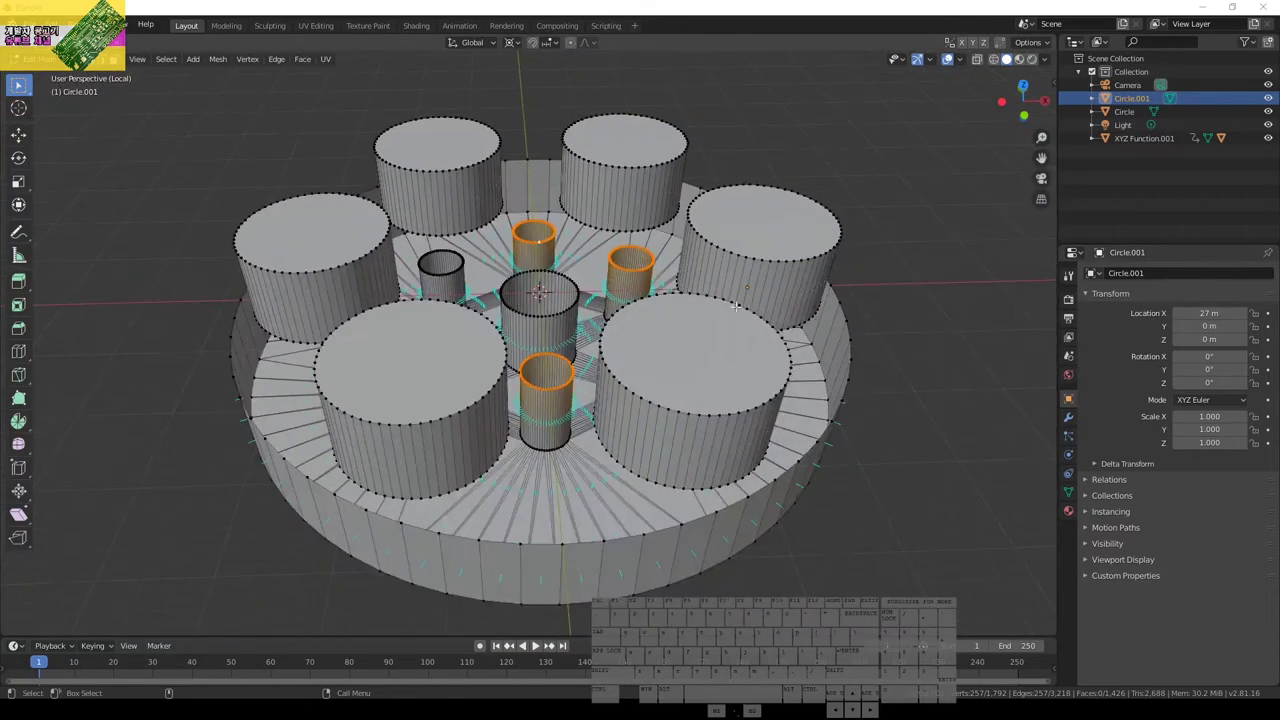
click(917, 437)
Select all vertices level with the disk's upper edge and fill the upper surface between the outer rim, pins and holes
key(shift+space)
middle_drag(828, 530, 789, 510)
key(alt+z)
drag(505, 327, 868, 334)
key(alt+f)
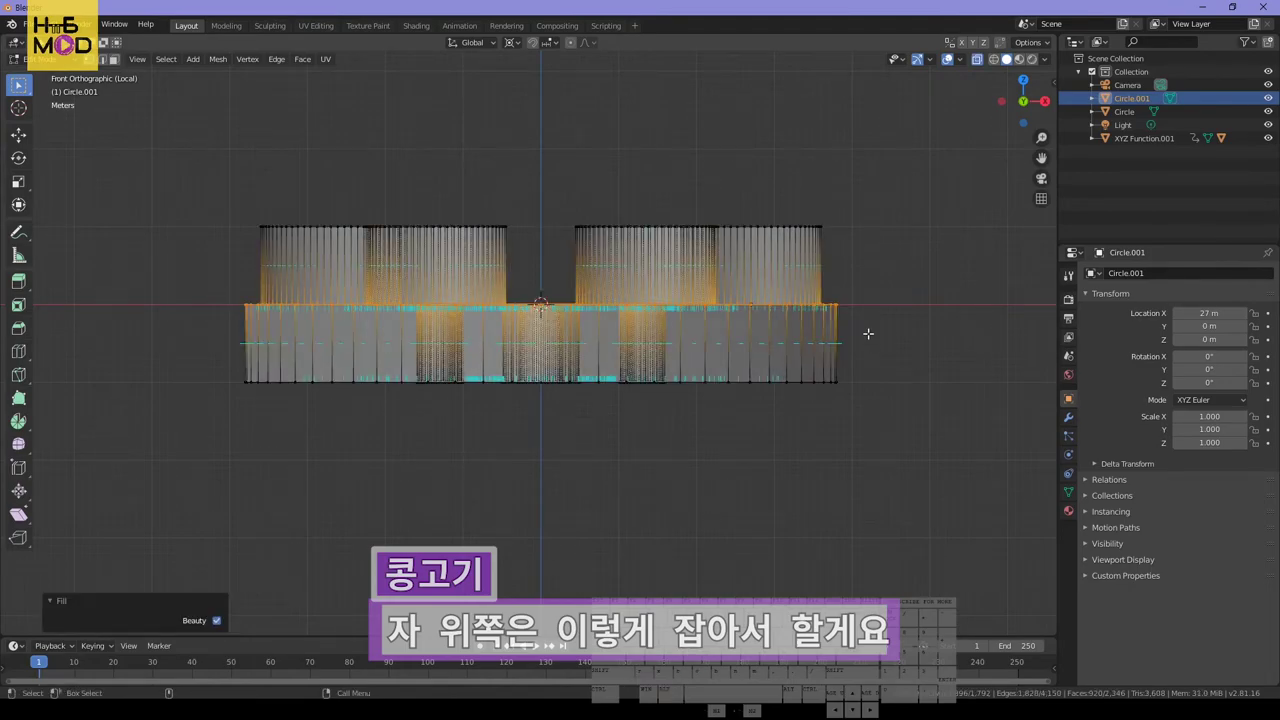
Select the whole output disk mesh and flip its normals
middle_drag(868, 334, 385, 312)
key(a)
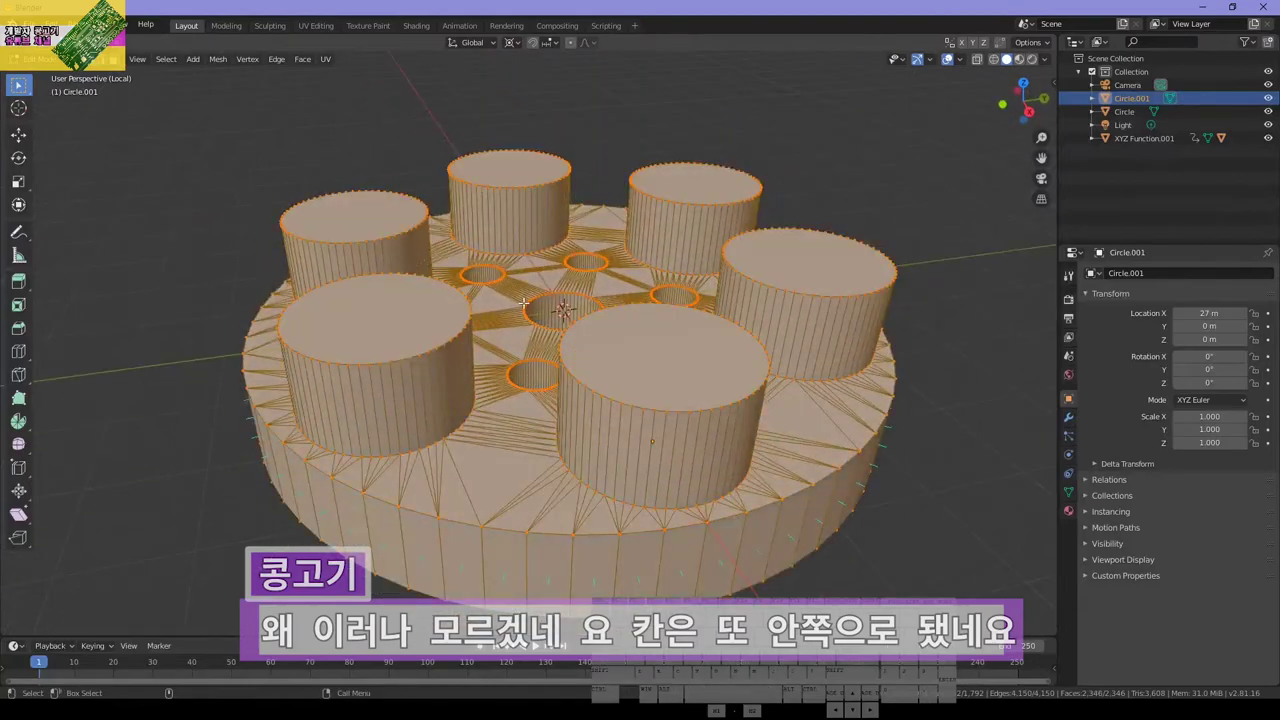
key(F3)
text(flip)
key(Down)
key(Return)
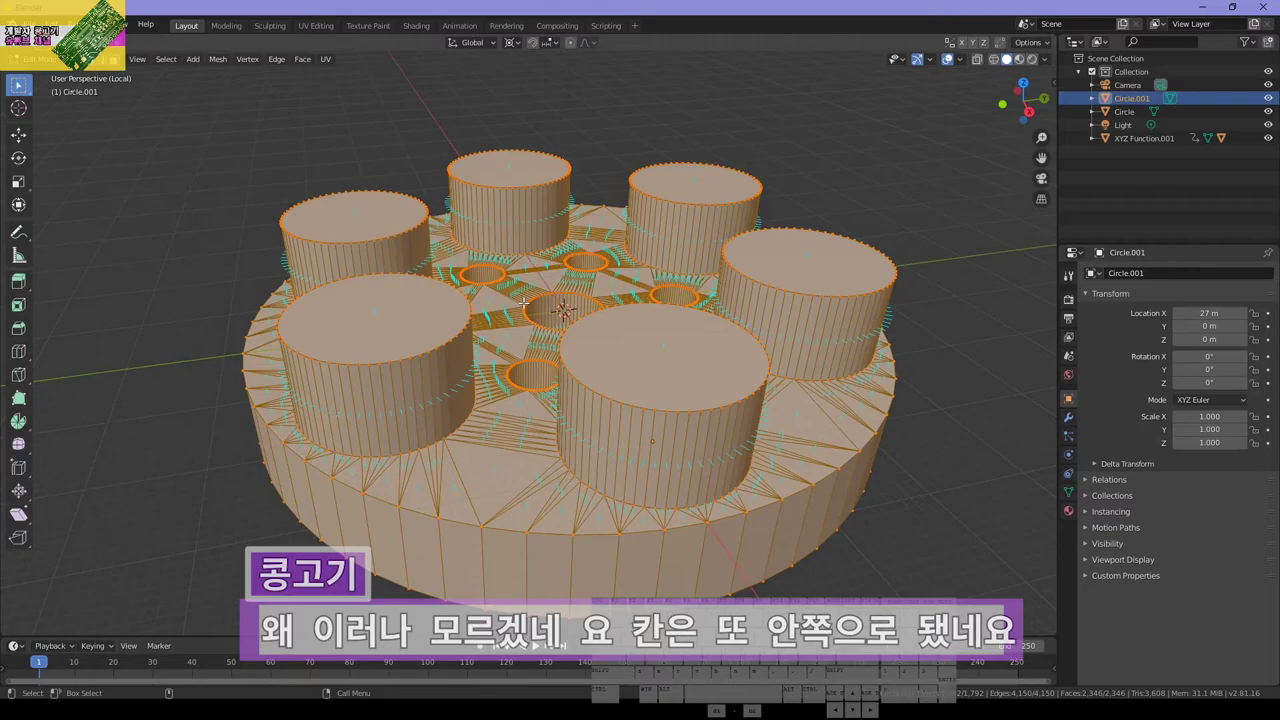
Clear the selection and show the output disk see-through in the orthographic front view
key(alt+a)
middle_drag(870, 571, 919, 496)
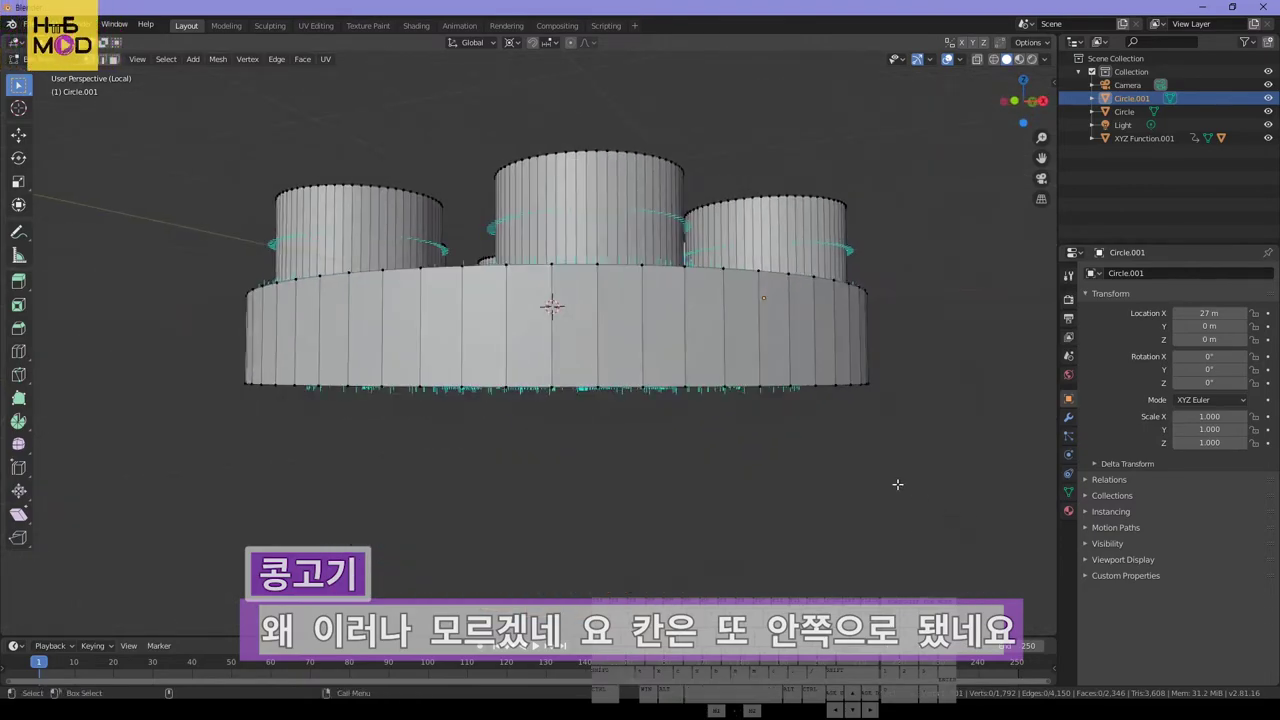
key(c)
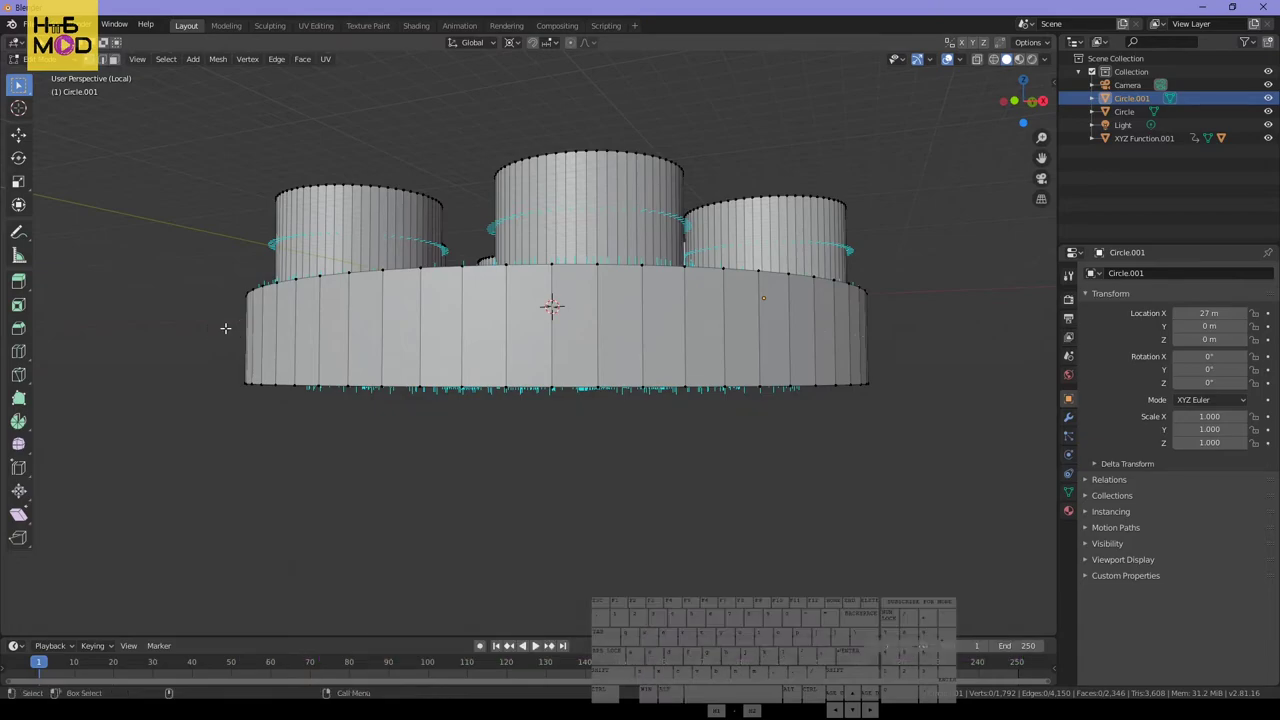
key(alt+z)
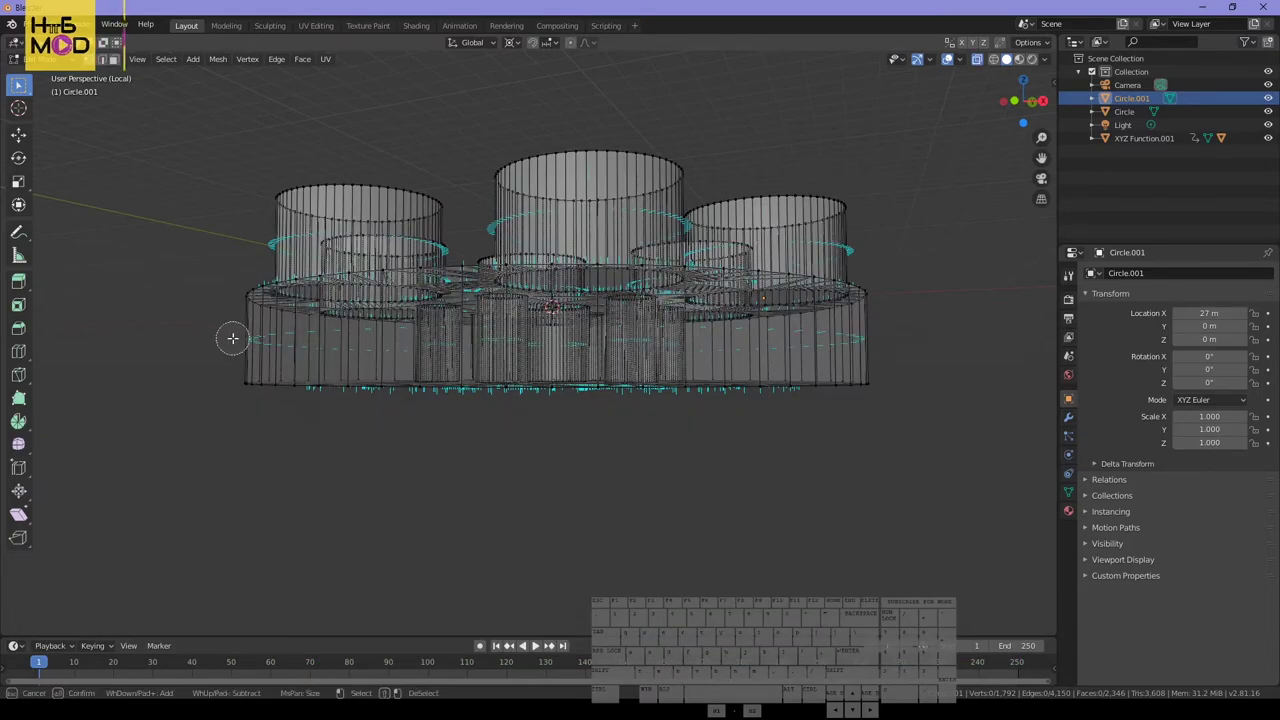
key(Escape)
key(KP_1)
key(alt+z)
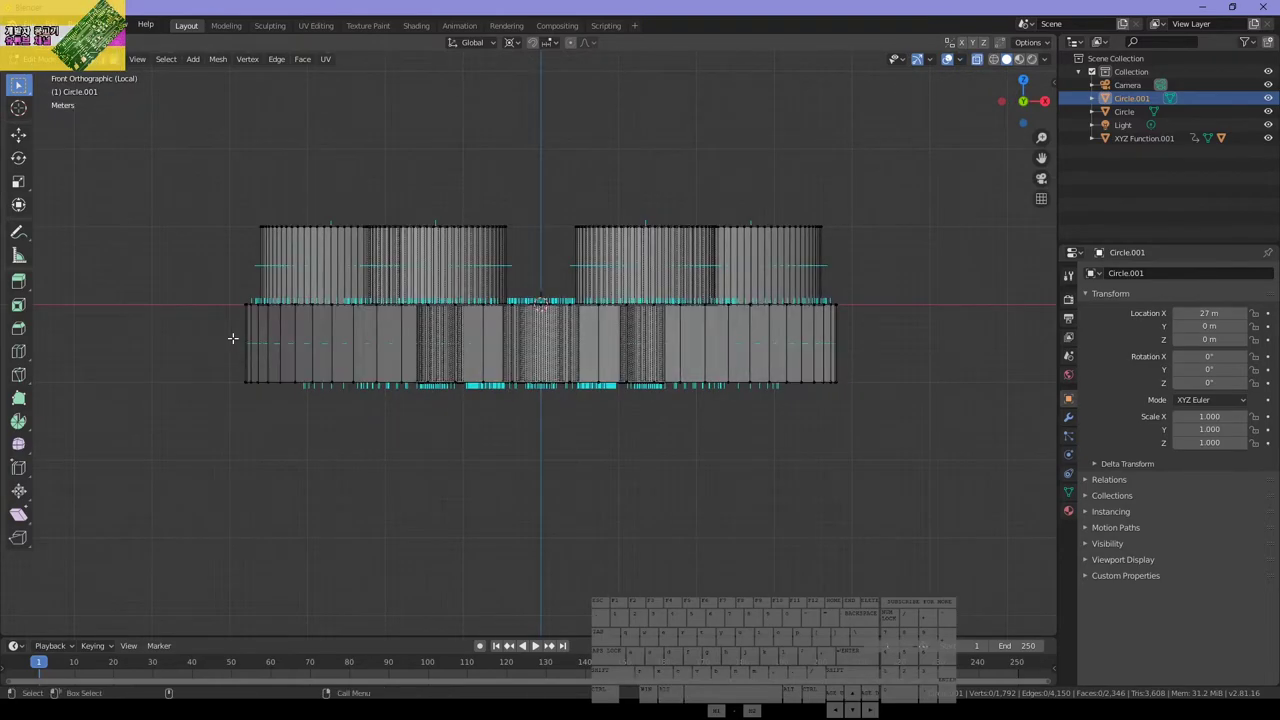
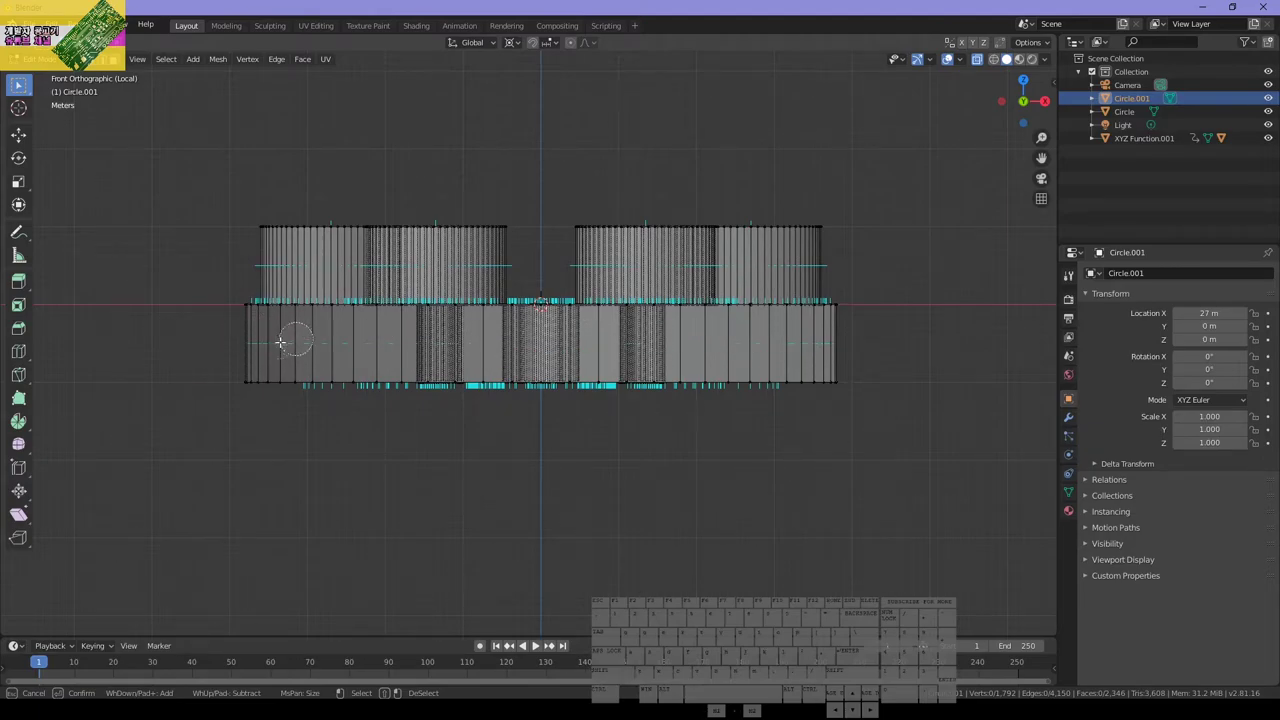
Select the outer side faces of the lower disk, leaving the walls of the center hole and six bolt holes unselected
mouse_move(226, 345)
mouse_down()
mouse_move(858, 354)
mouse_move(760, 348)
mouse_move(850, 393)
mouse_up()
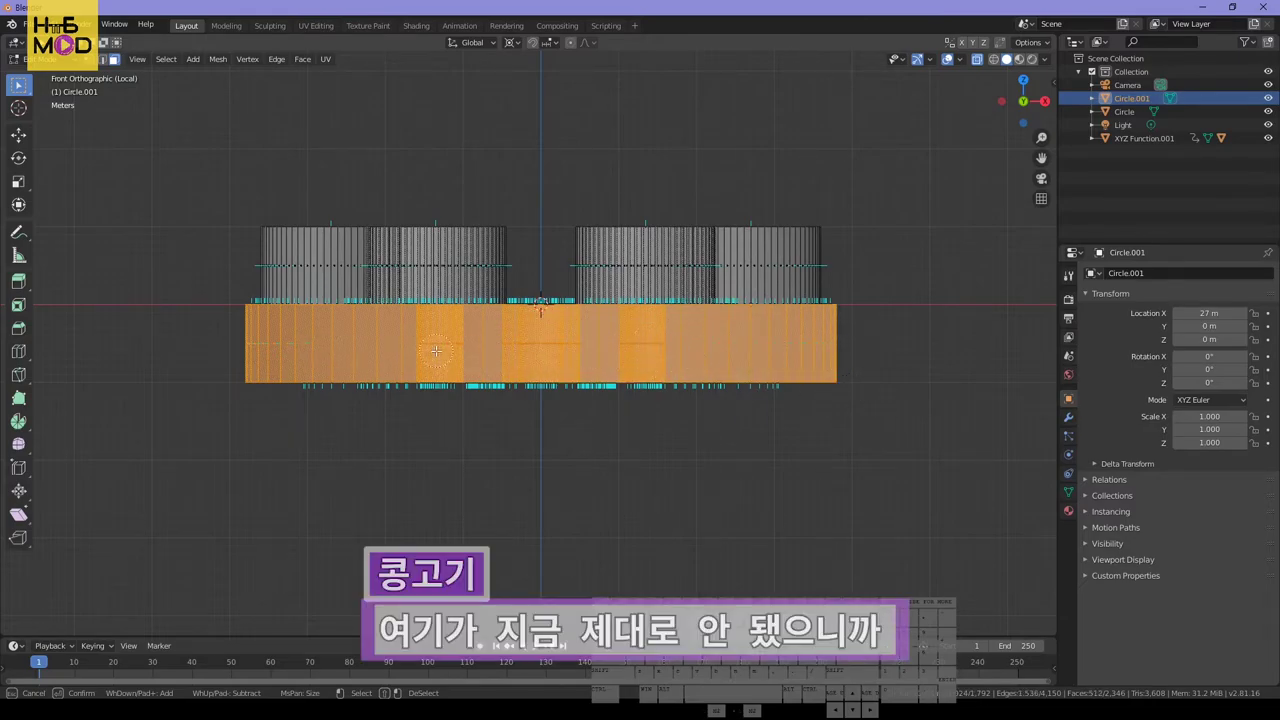
key(alt+a)
middle_drag(272, 369, 492, 483)
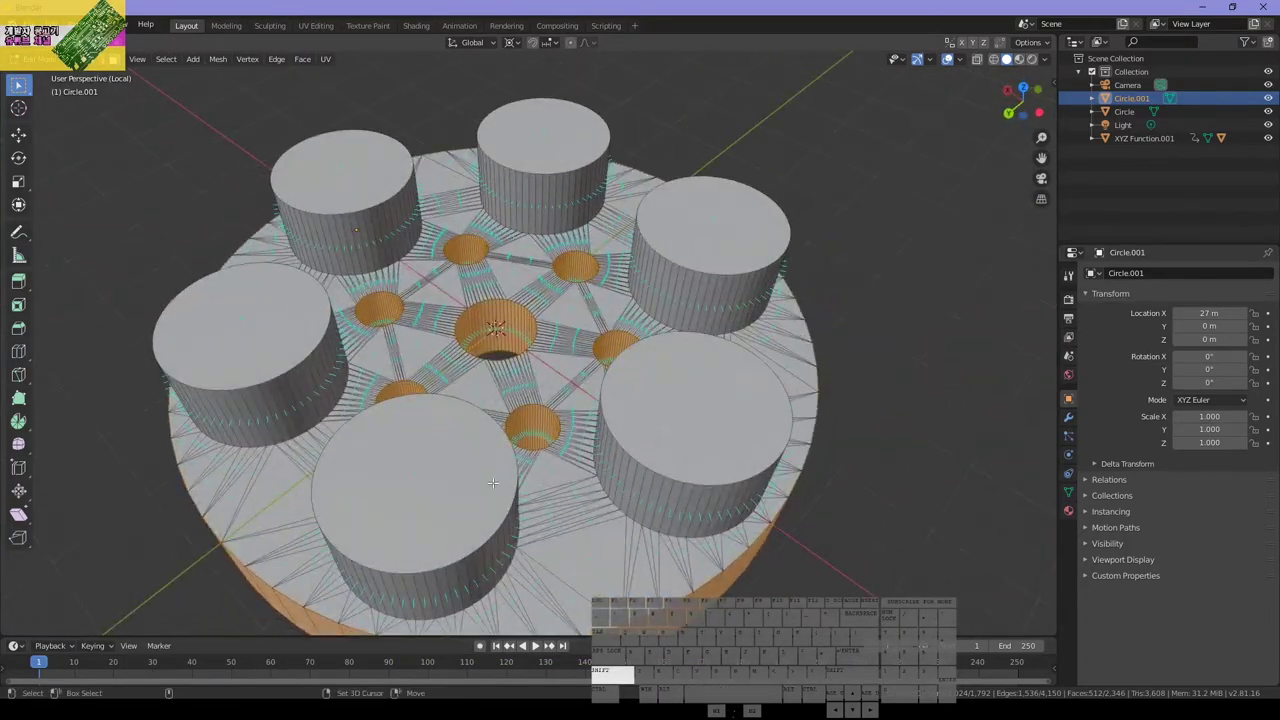
middle_drag(497, 365, 504, 418)
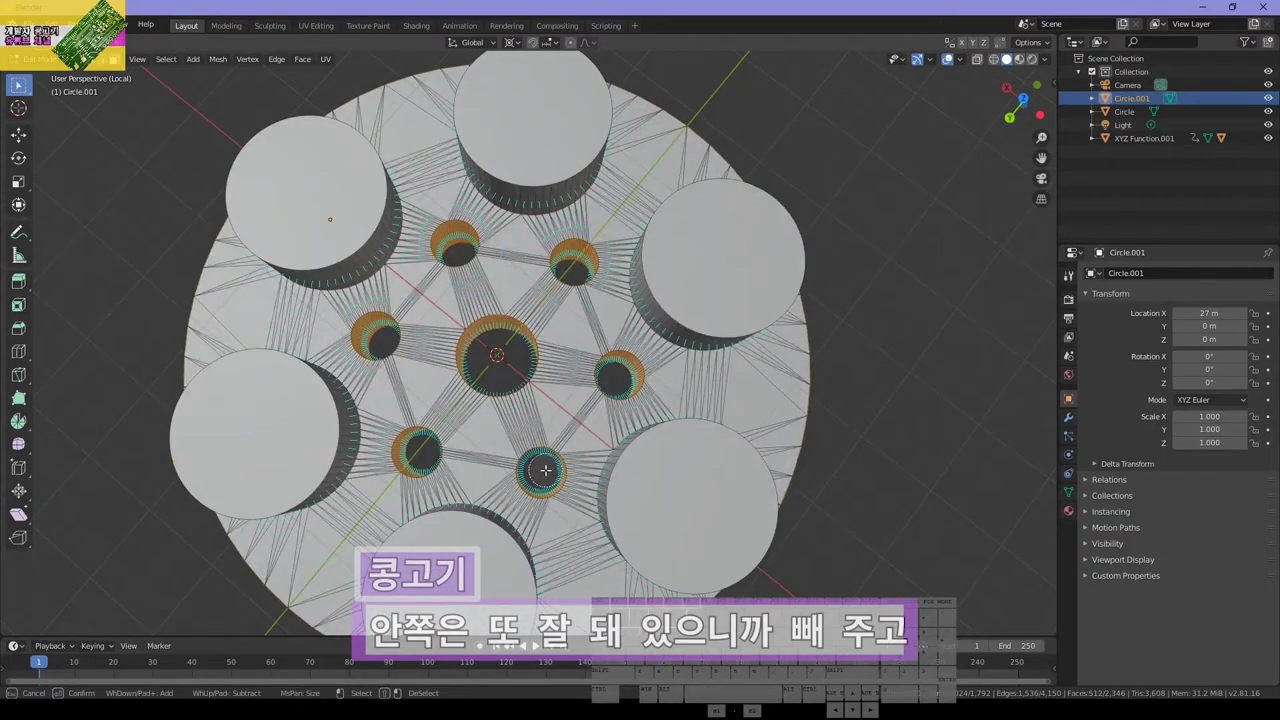
middle_drag(625, 382, 608, 368)
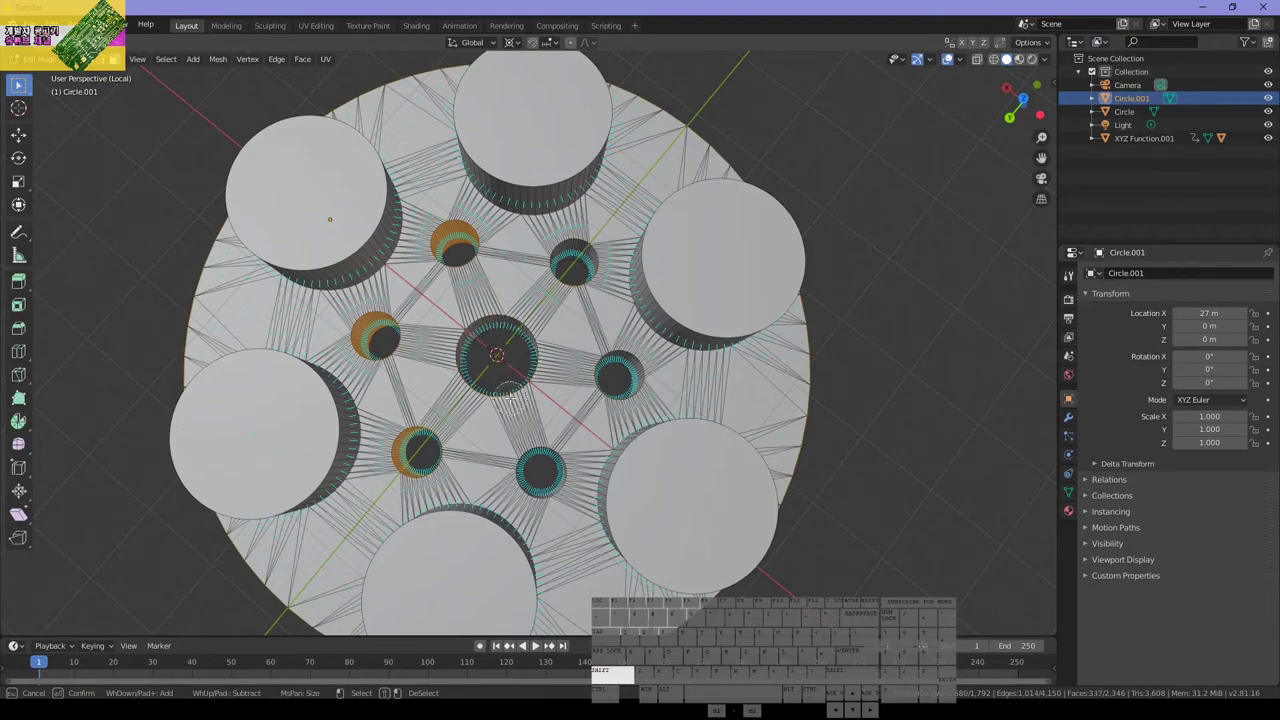
middle_drag(362, 338, 352, 345)
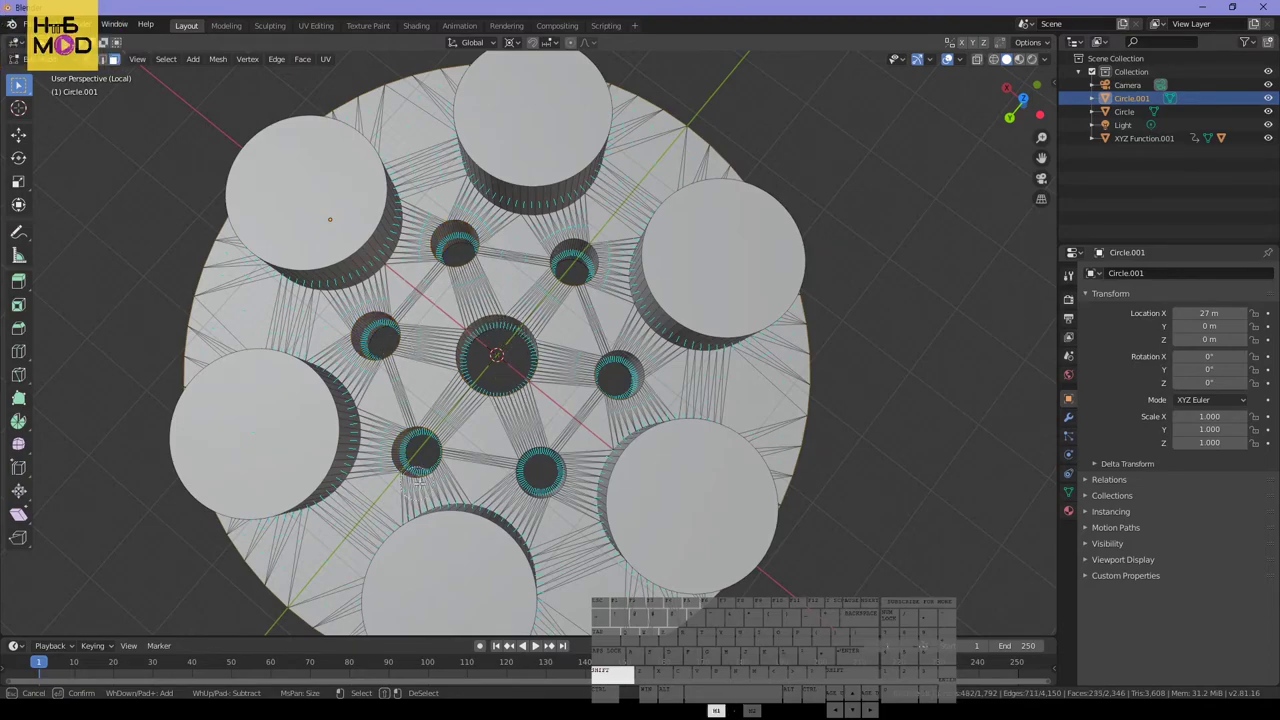
key(alt+z)
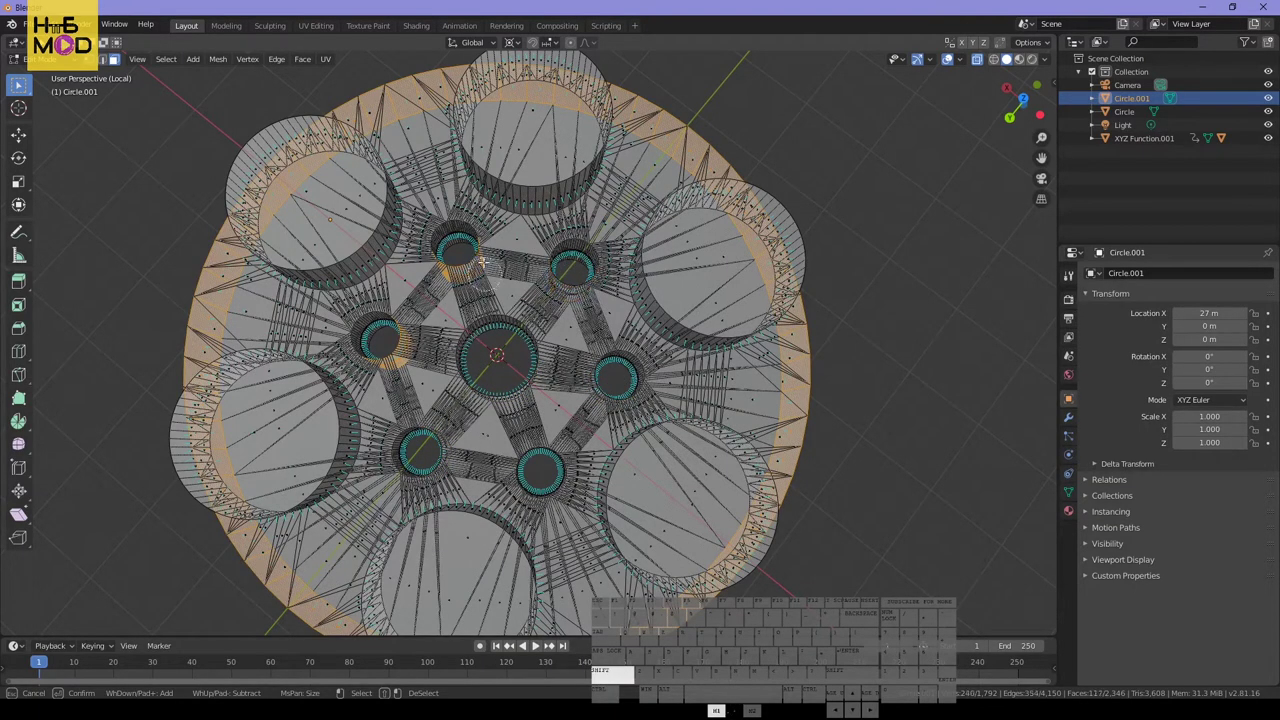
mouse_move(452, 265)
middle_down()
mouse_move(400, 340)
mouse_move(384, 339)
middle_up()
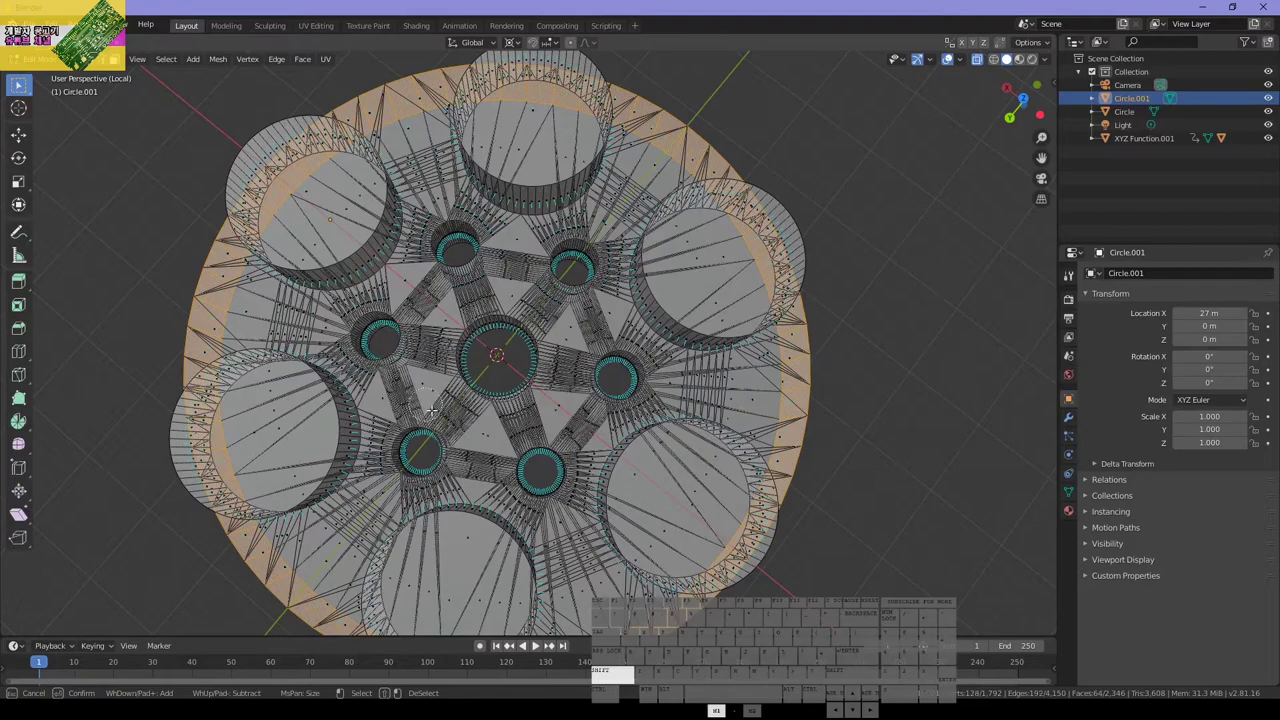
Flip the normals of the disk's outer side faces, return to solid display and leave mesh editing
key(F3)
text(Flip Normals)
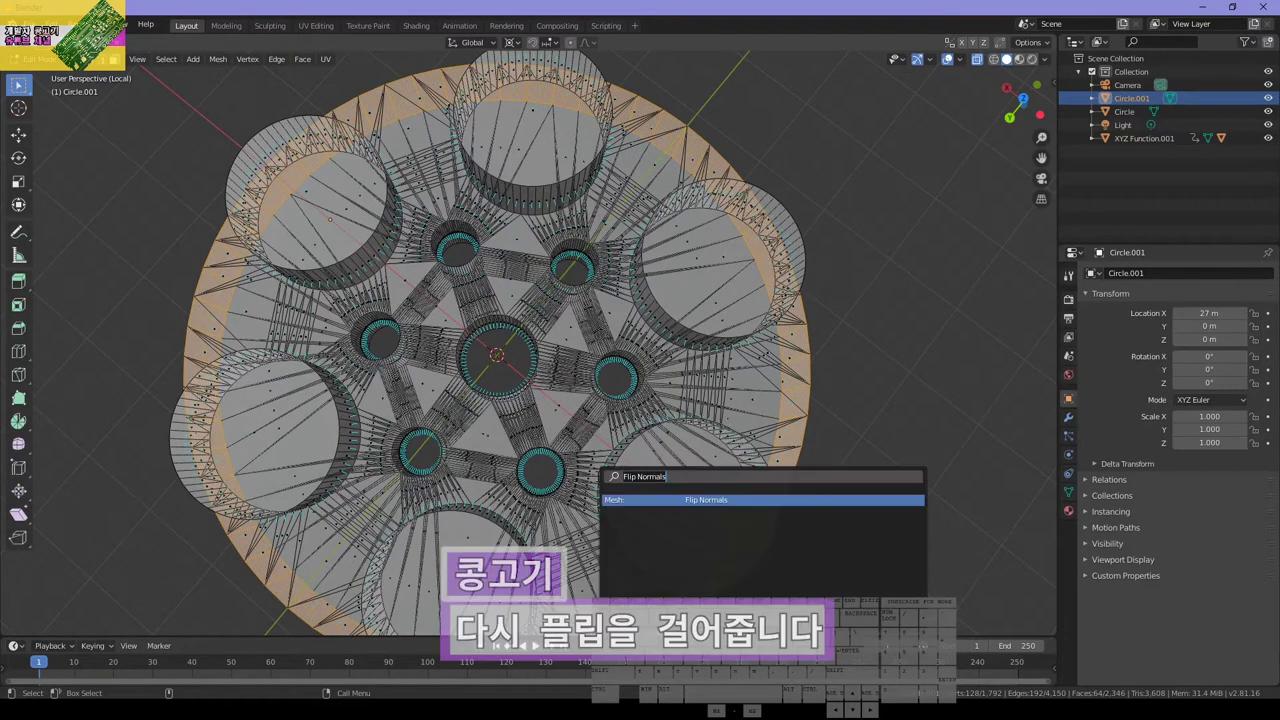
key(Return)
middle_drag(760, 480, 821, 327)
key(alt+z)
scroll(821, 327, down, 3)
click(776, 295)
key(Tab)
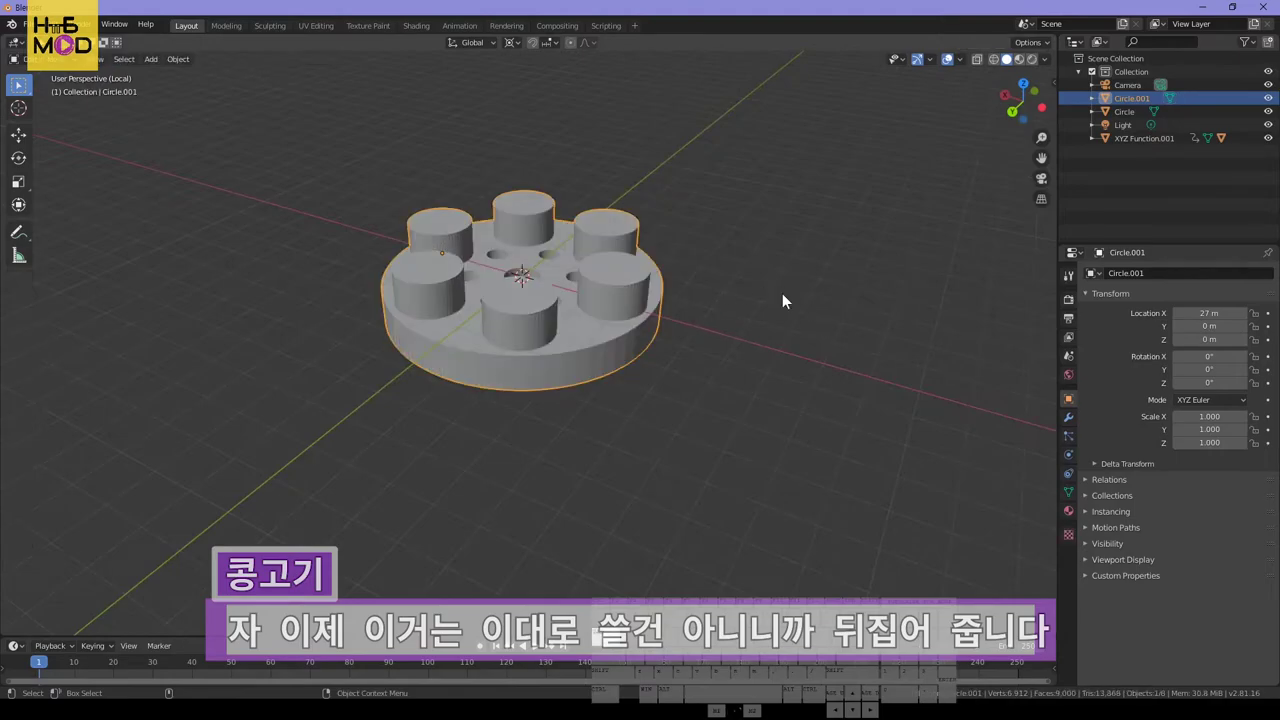
Rotate the output disk 180° about the global X axis so its pins point downward
key(r)
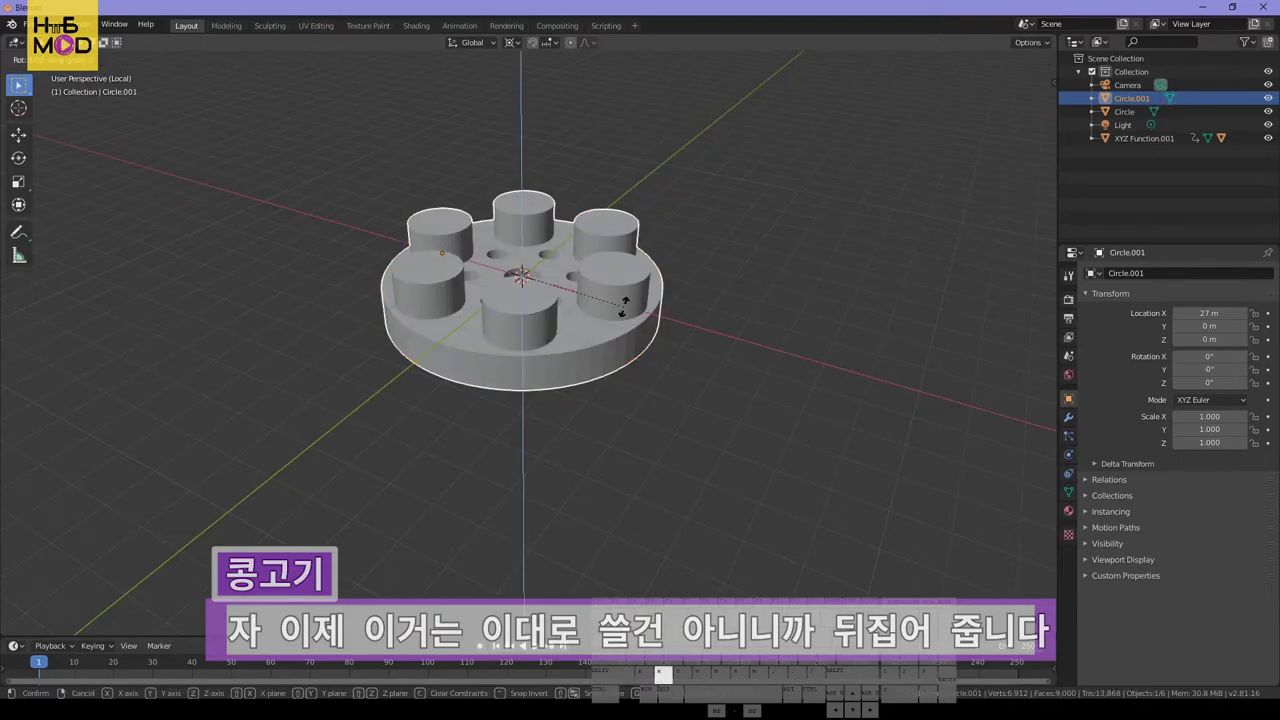
text(180)
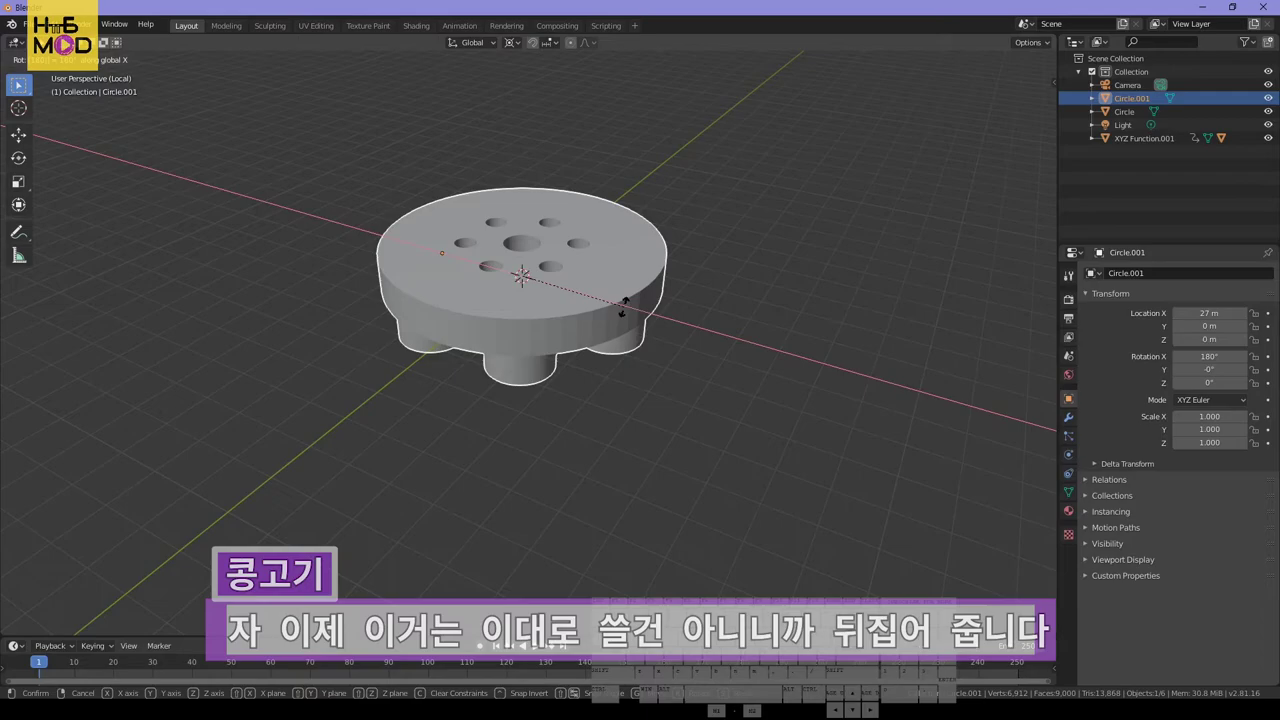
key(Return)
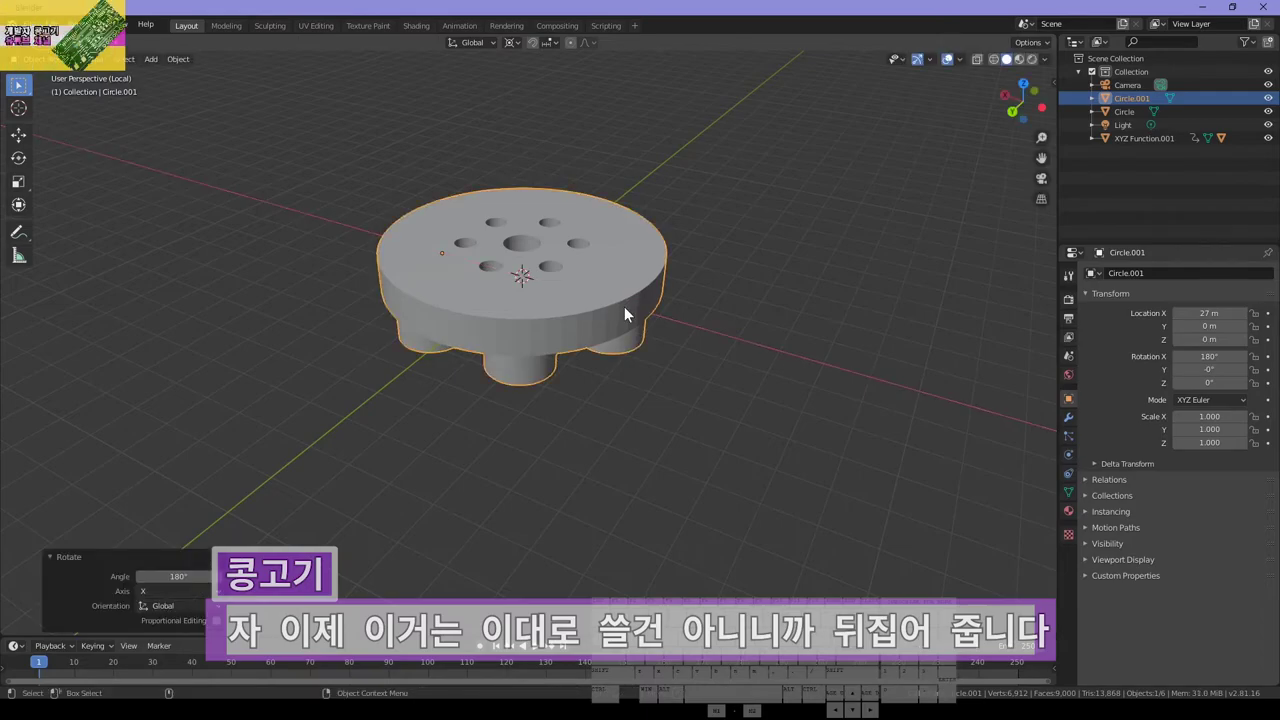
Leave local view to show the whole drive and move the output disk 10 m up along Z
key(KP_1)
middle_drag(624, 306, 727, 317)
key(KP_Divide)
click(737, 292)
click(727, 317)
text(gz)
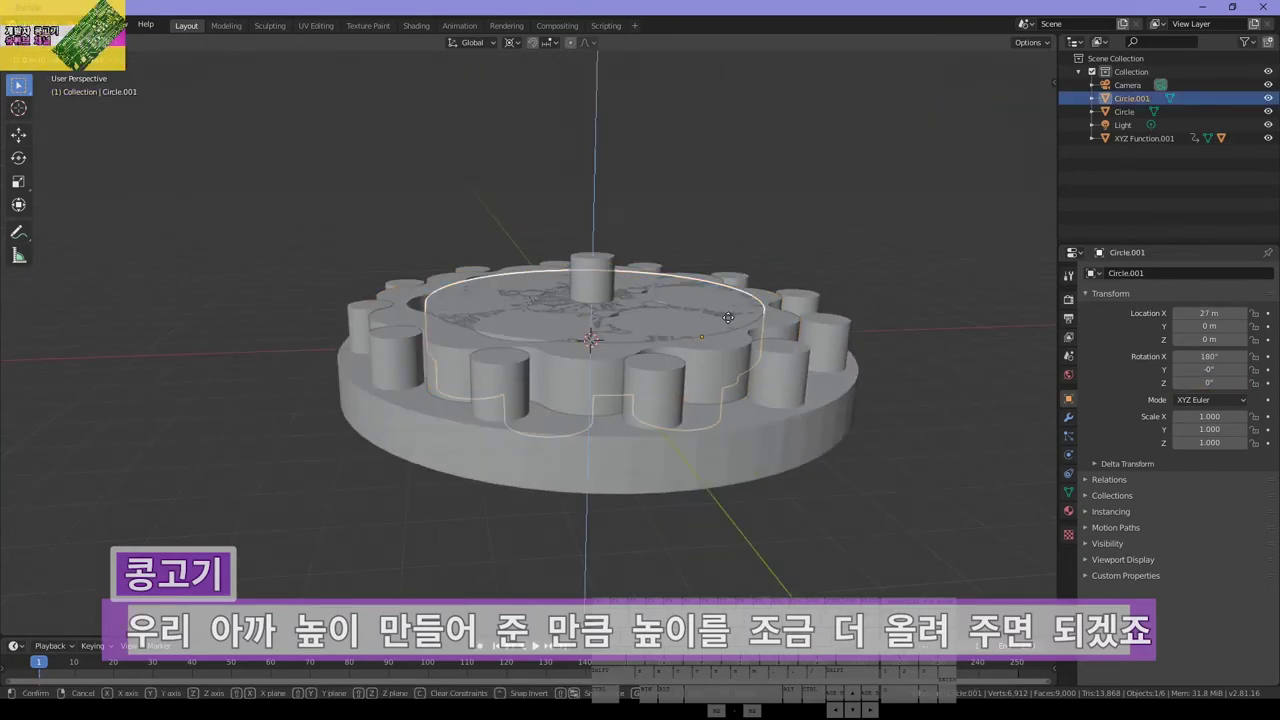
text(10)
key(Return)
Keyframe the output disk's Z rotation at 0° on frame 1 and at 360° on frame 250
middle_drag(737, 320, 588, 358)
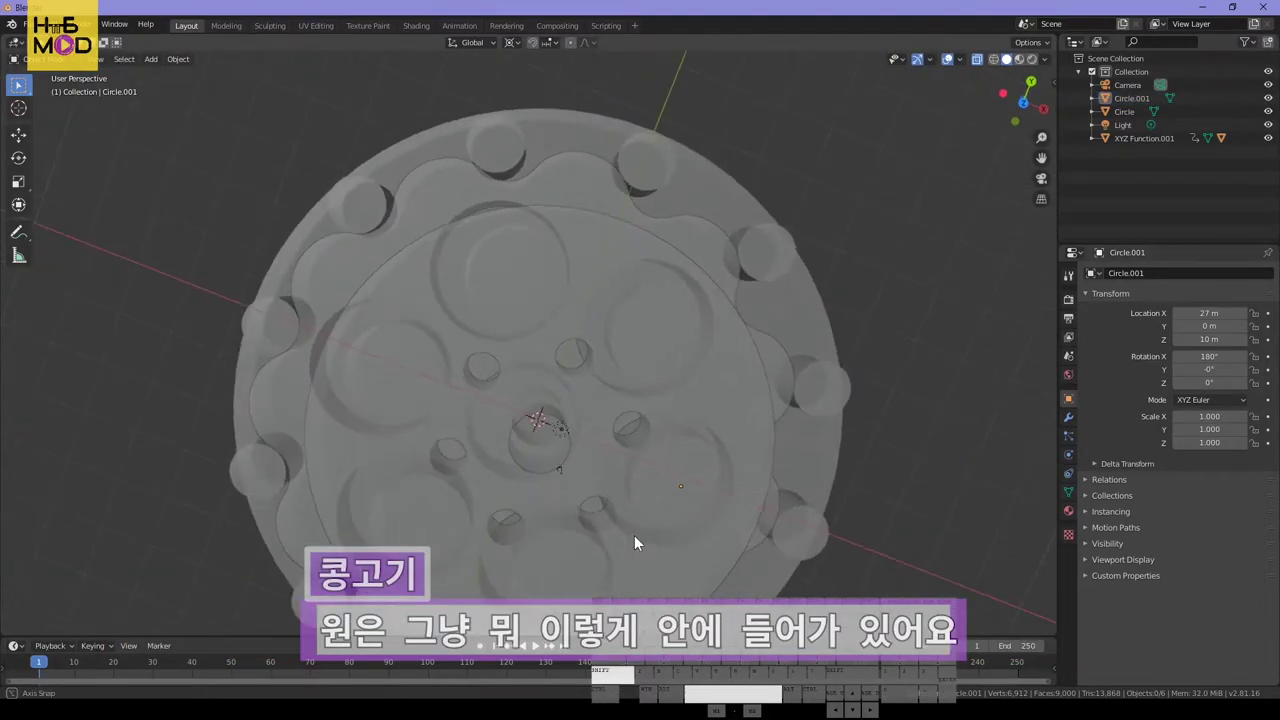
middle_drag(634, 543, 492, 500)
key(alt+z)
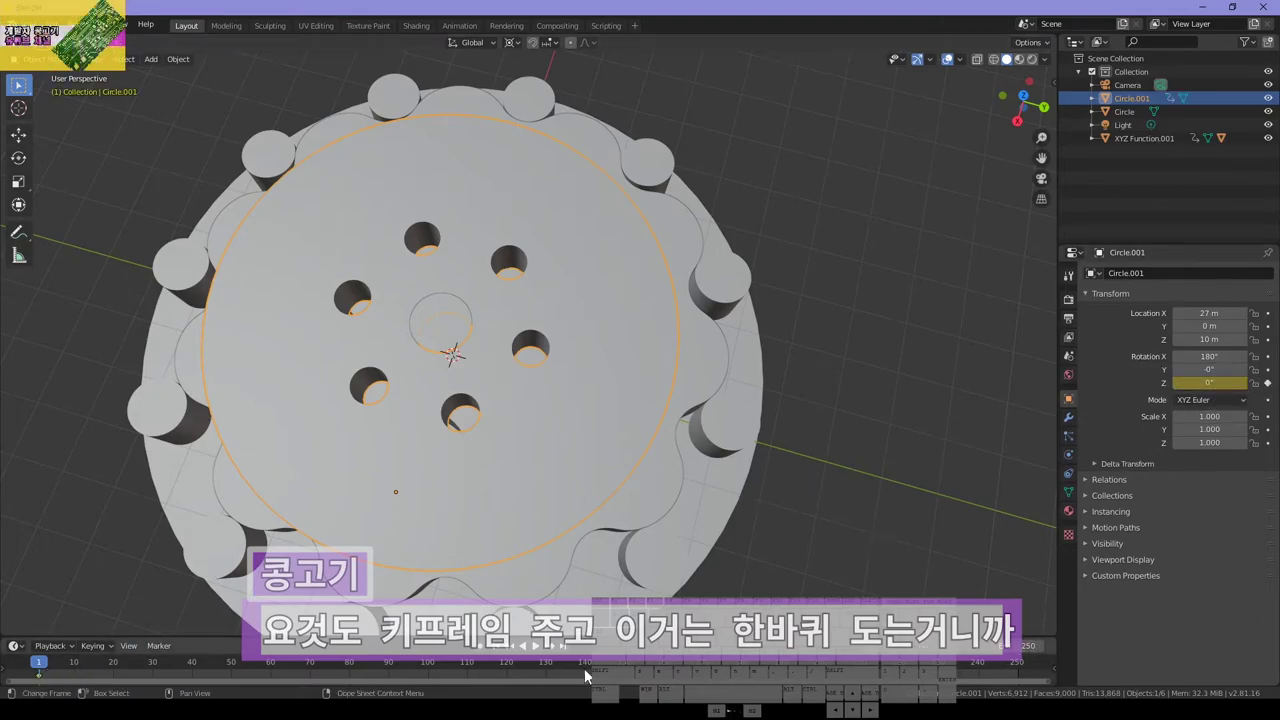
key(shift+Right)
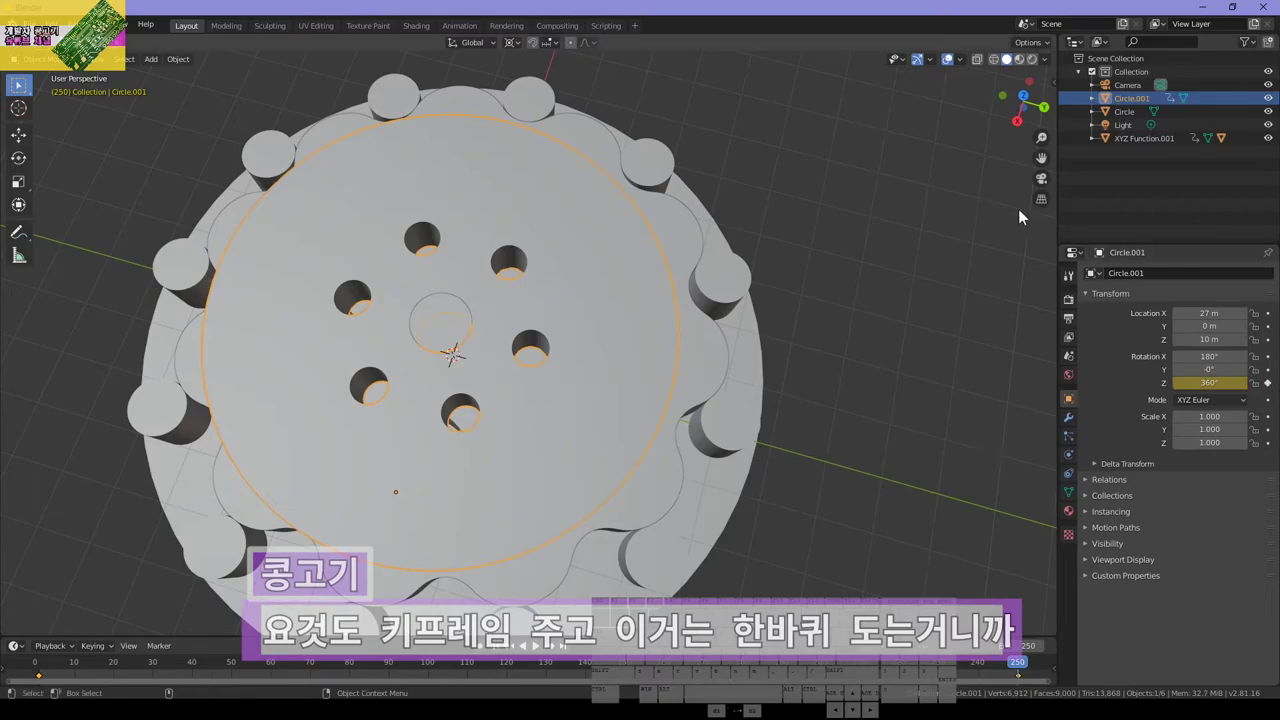
Play the animation to check the output disk's rotation, stop it and return to the first frame
key(shift+Left)
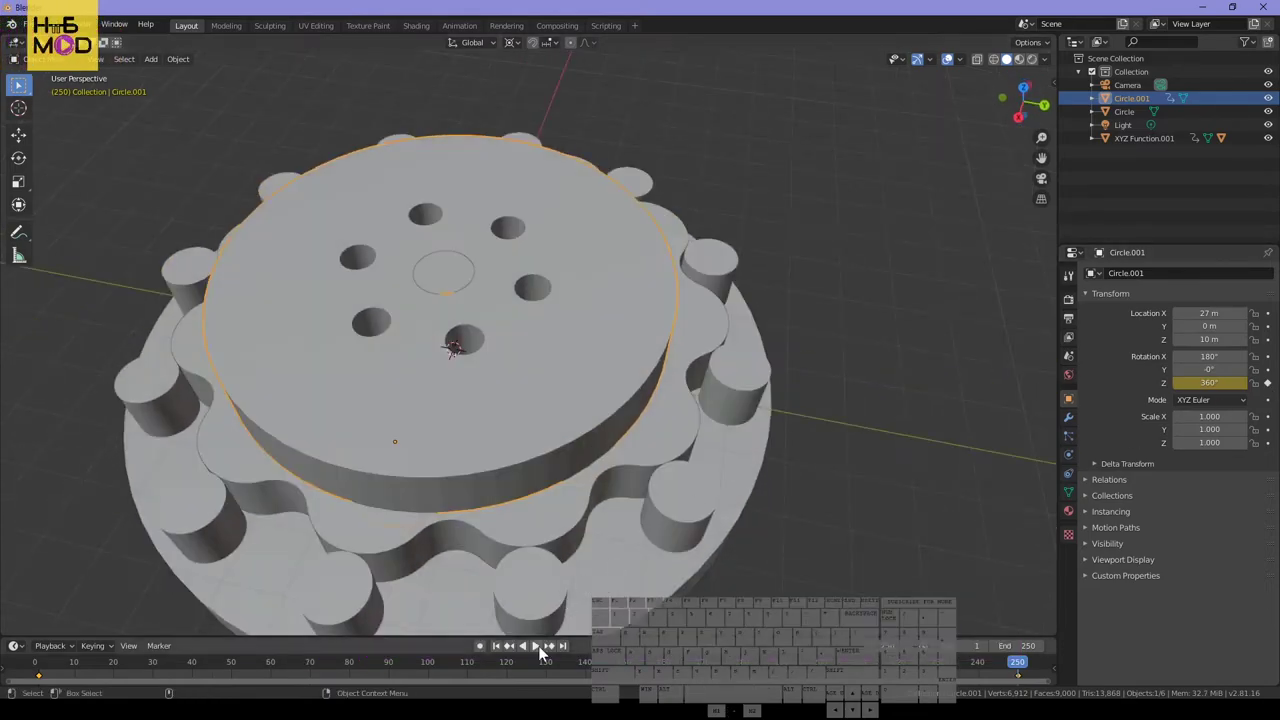
click(538, 645)
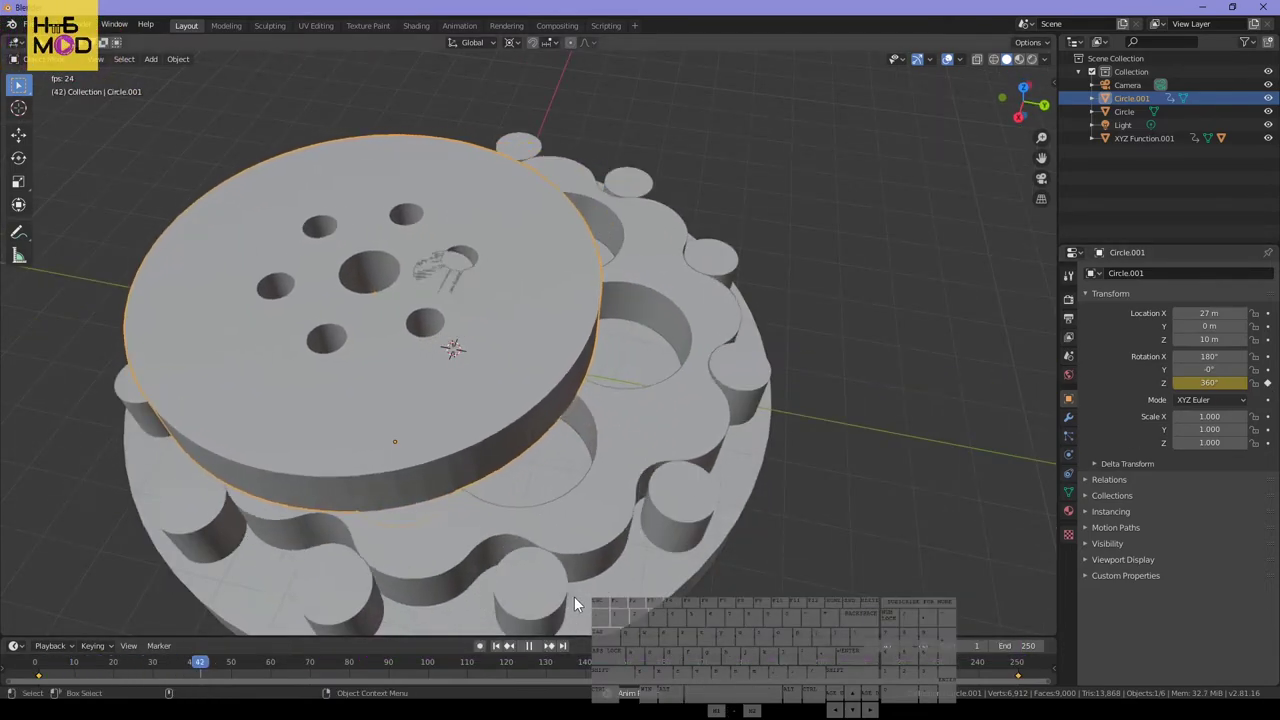
click(529, 646)
click(494, 647)
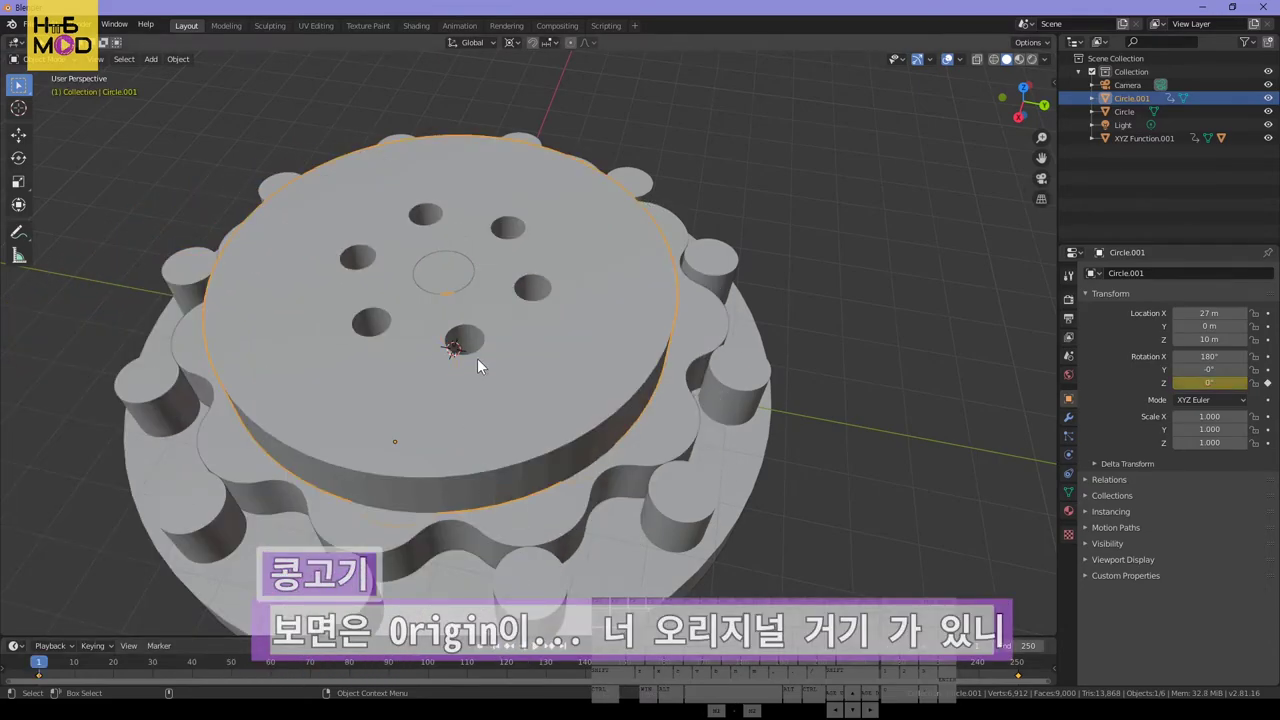
Try to snap the output disk to the 3D cursor
middle_drag(568, 394, 589, 444)
key(shift+s)
key(shift+s)
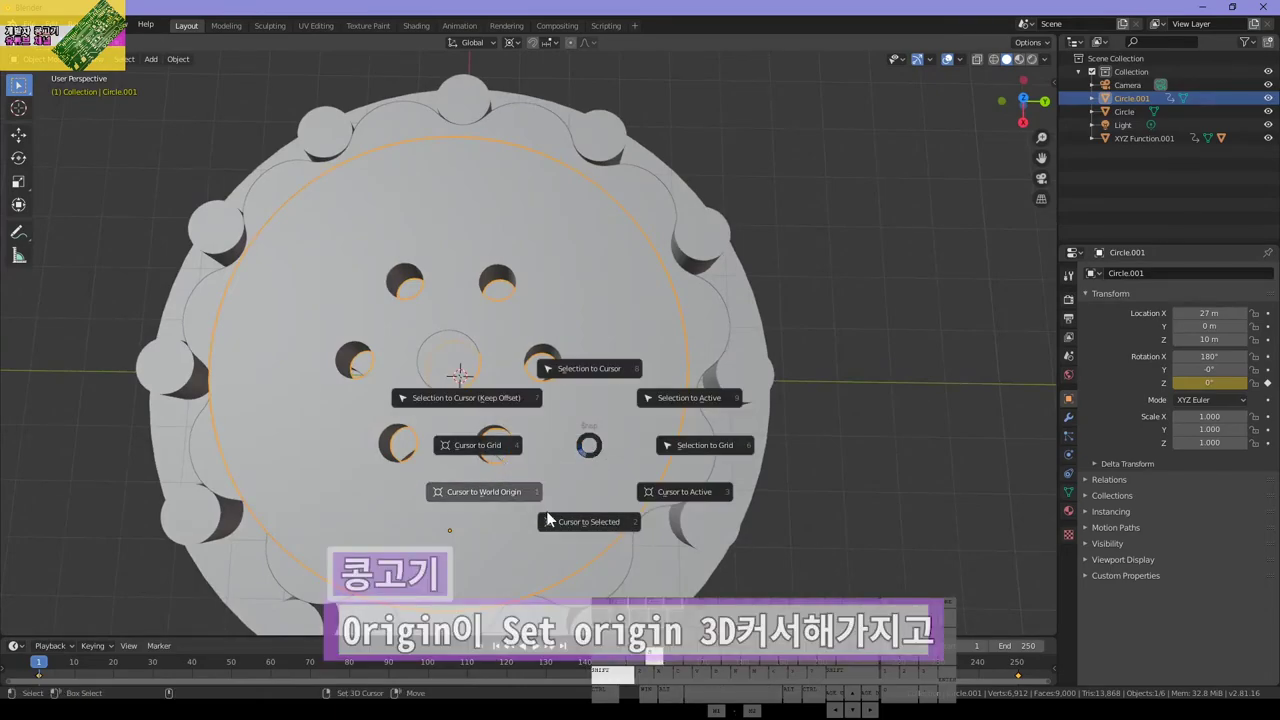
click(586, 186)
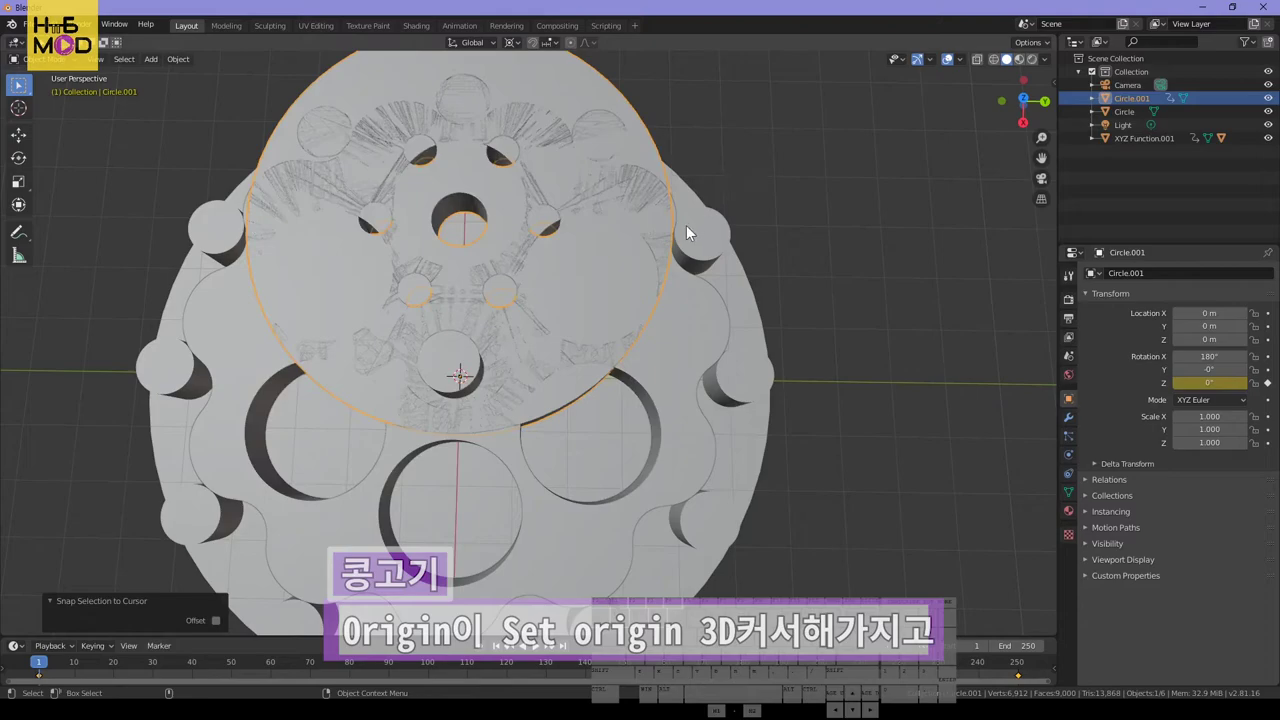
key(shift+Right)
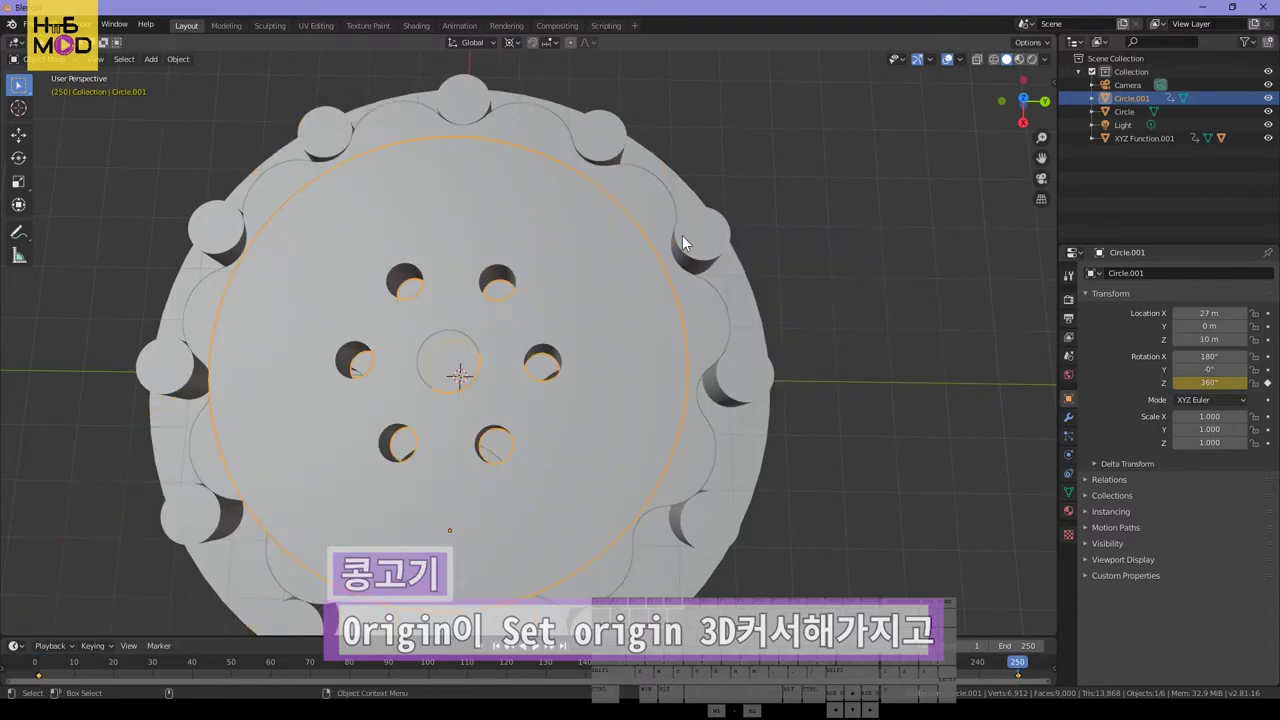
Set the output disk's origin to the 3D cursor
key(F3)
text(set origin)
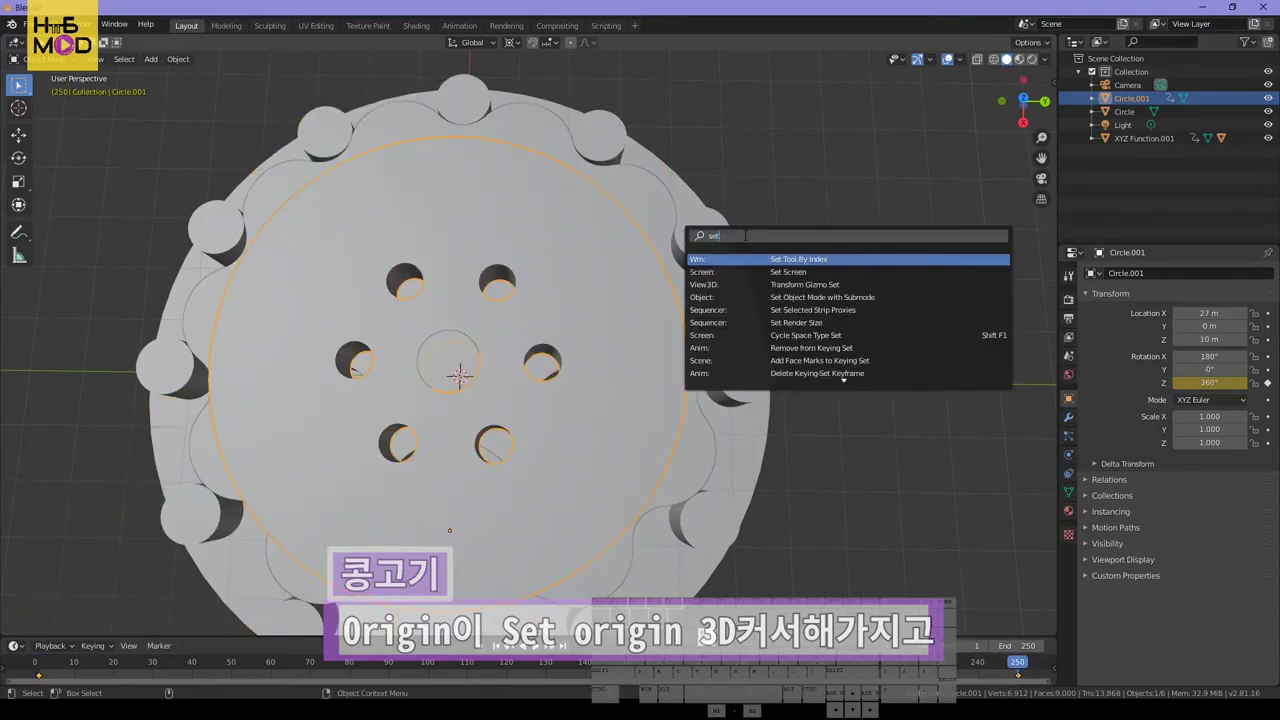
key(Return)
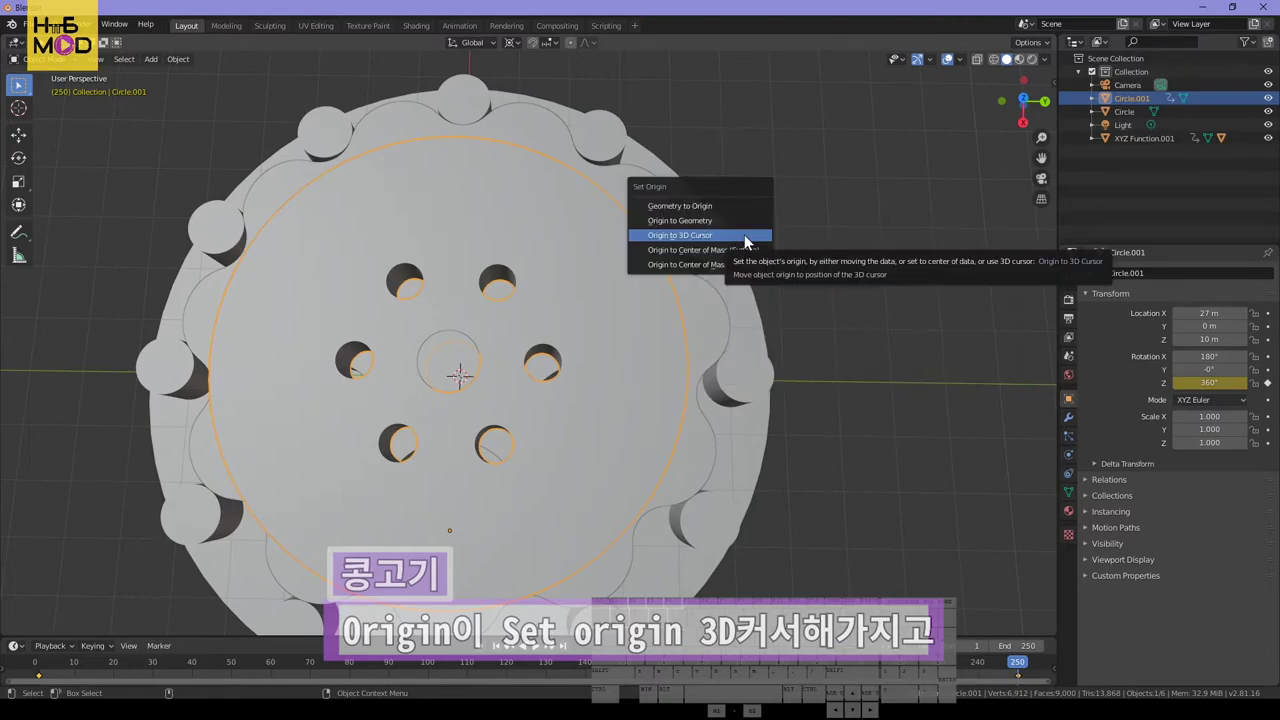
click(745, 236)
Play the animation to check the output disk's direction of rotation around its new origin, then stop it
middle_drag(560, 380, 579, 204)
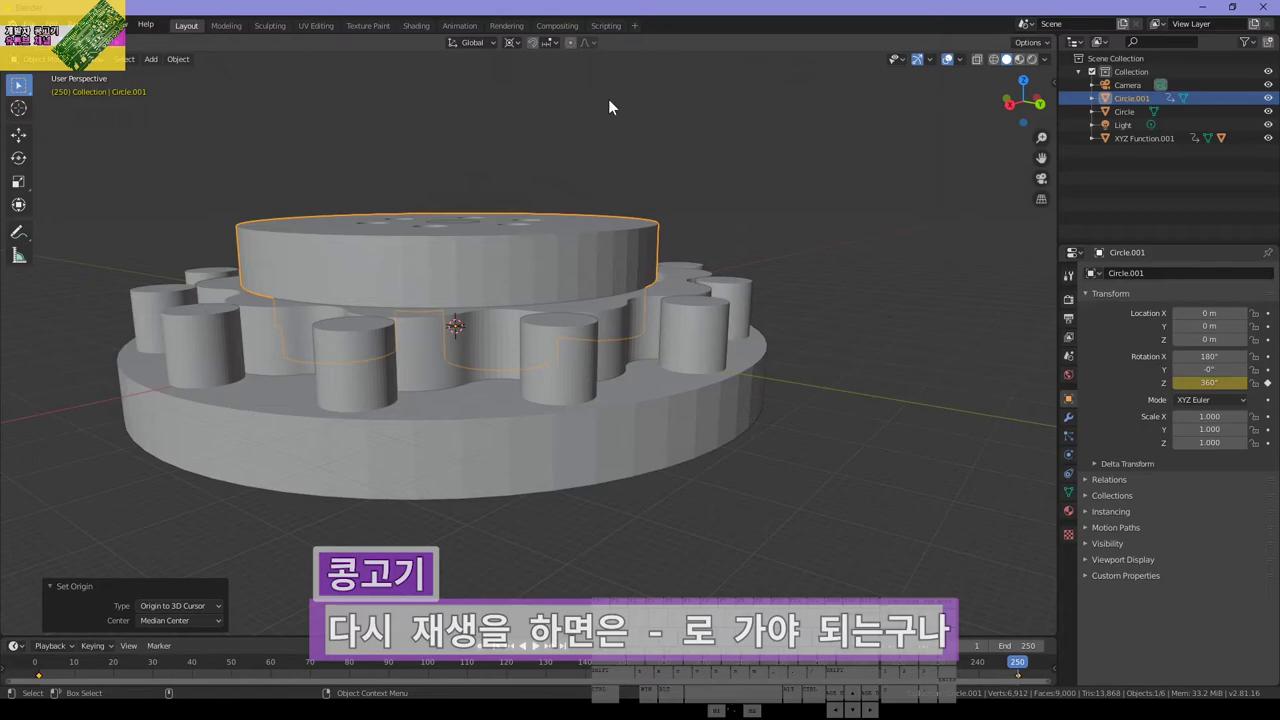
key(space)
middle_drag(666, 259, 571, 284)
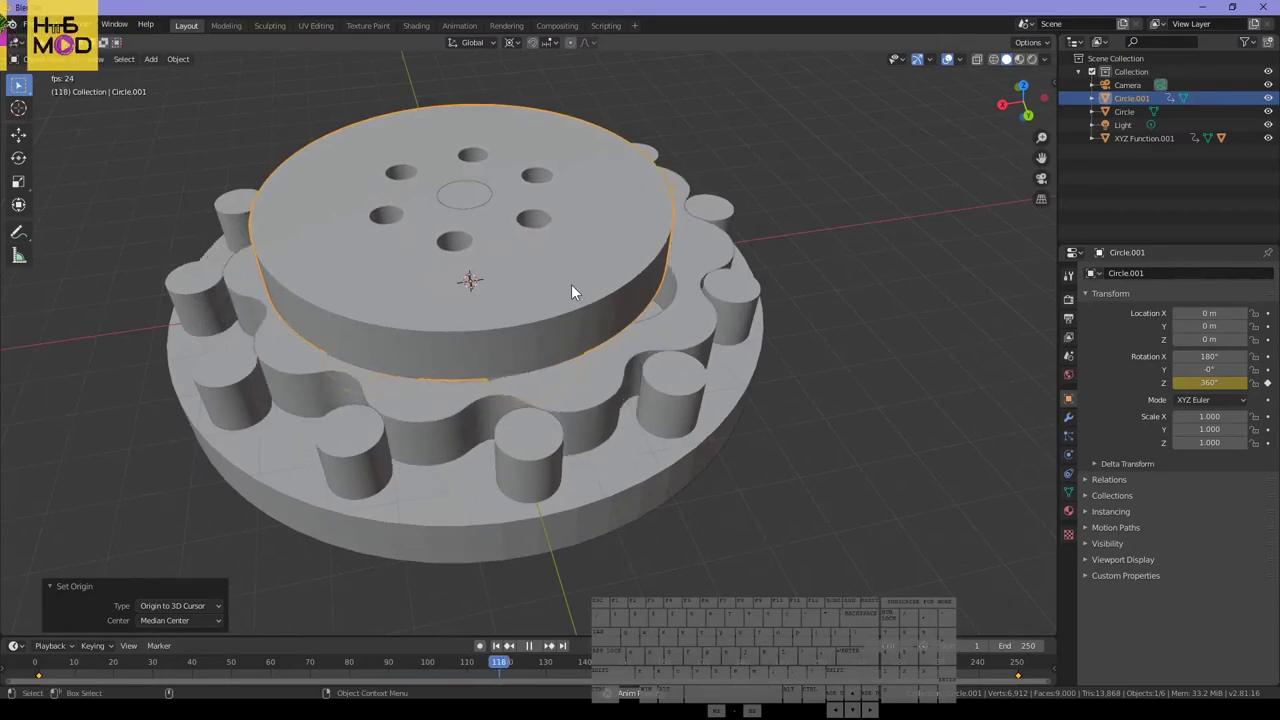
click(529, 645)
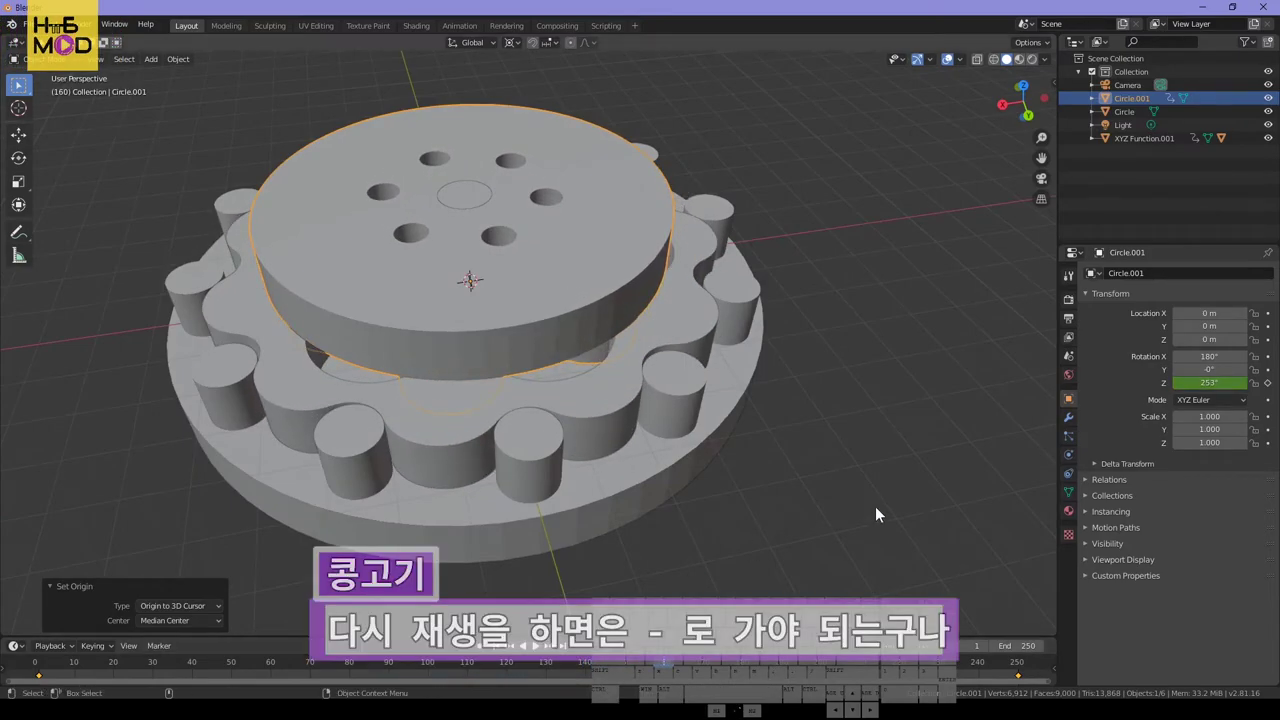
Set the output disk's Z rotation to -360° on frame 250 and keyframe it
click(1019, 675)
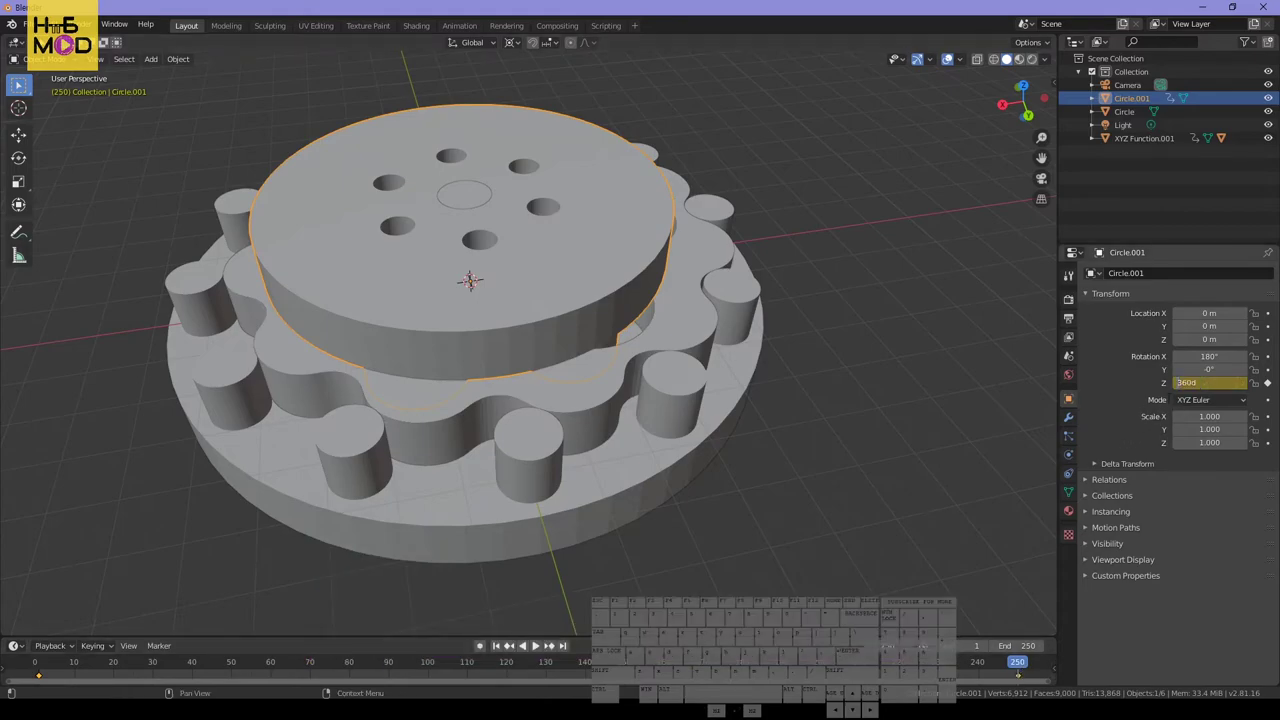
text(-)
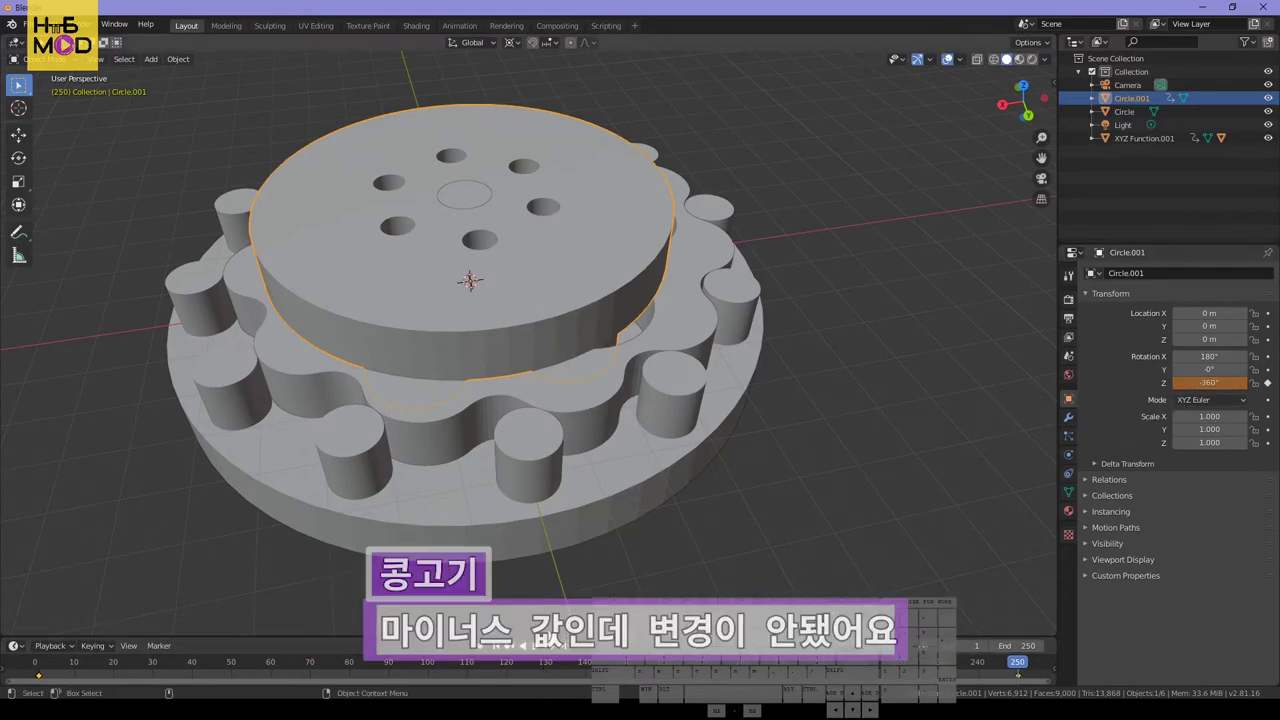
key(space)
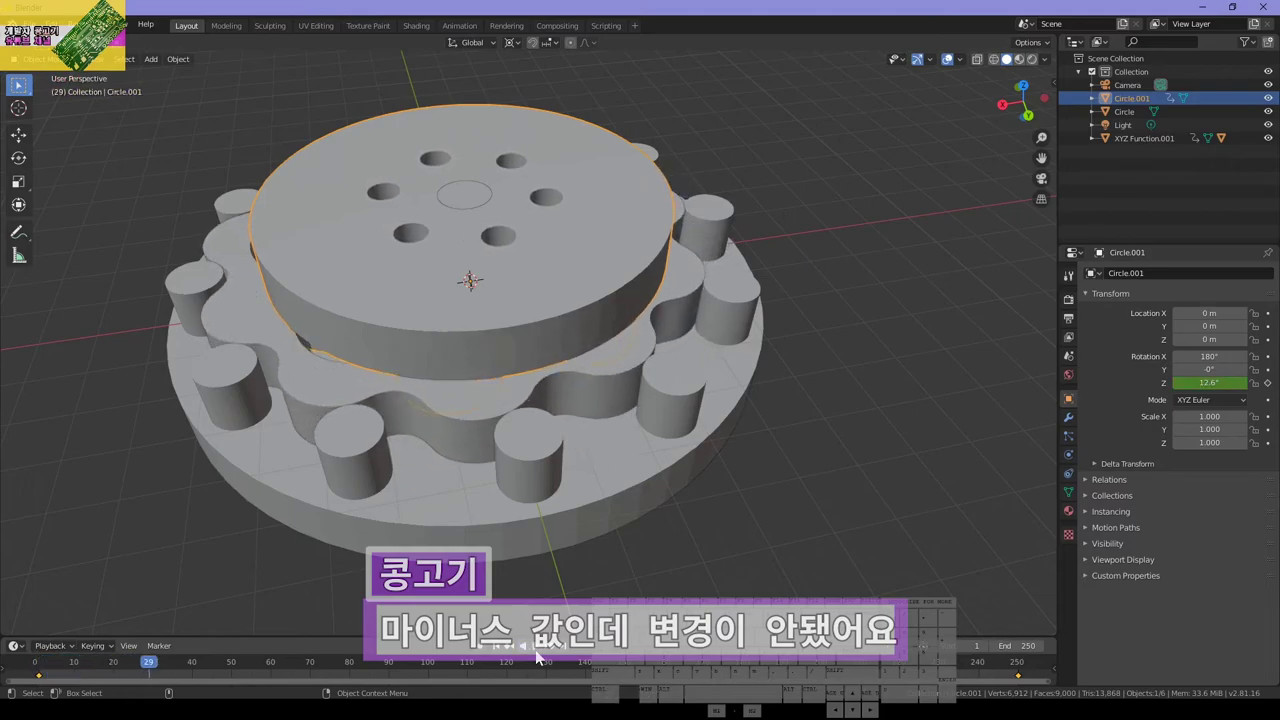
key(Escape)
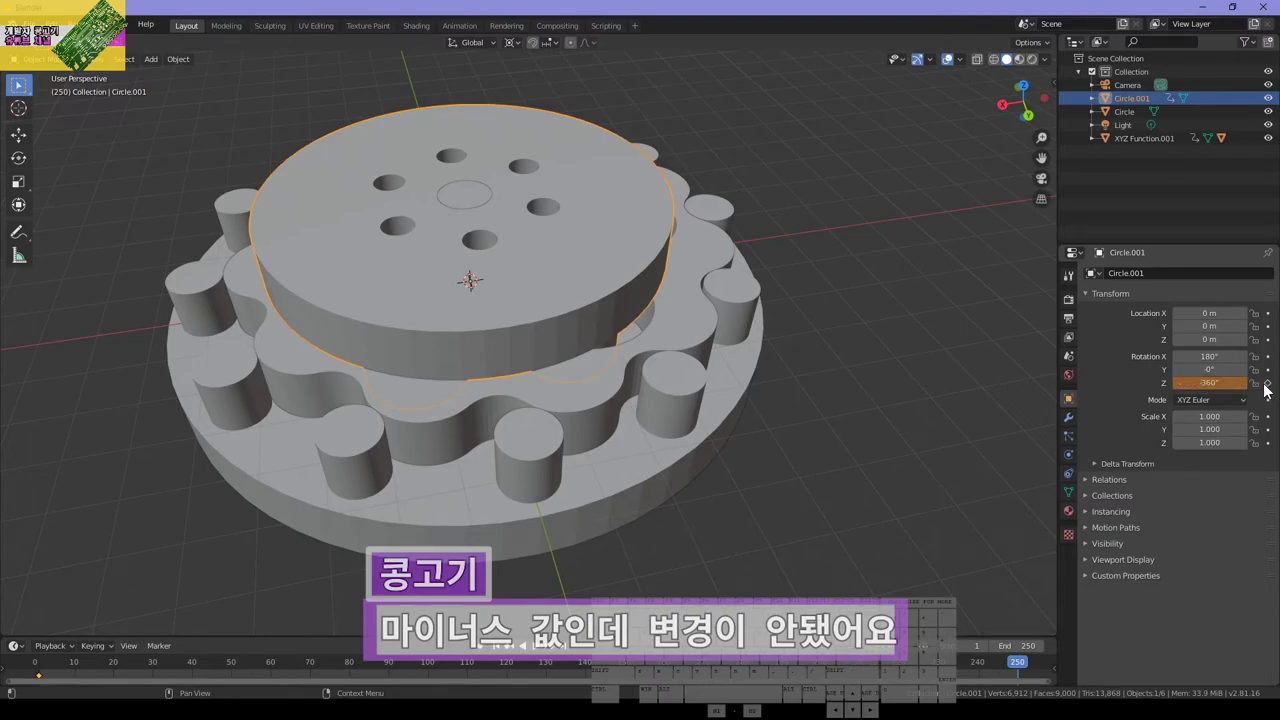
Play the corrected animation, clear the selection and examine the moving drive from the side
key(space)
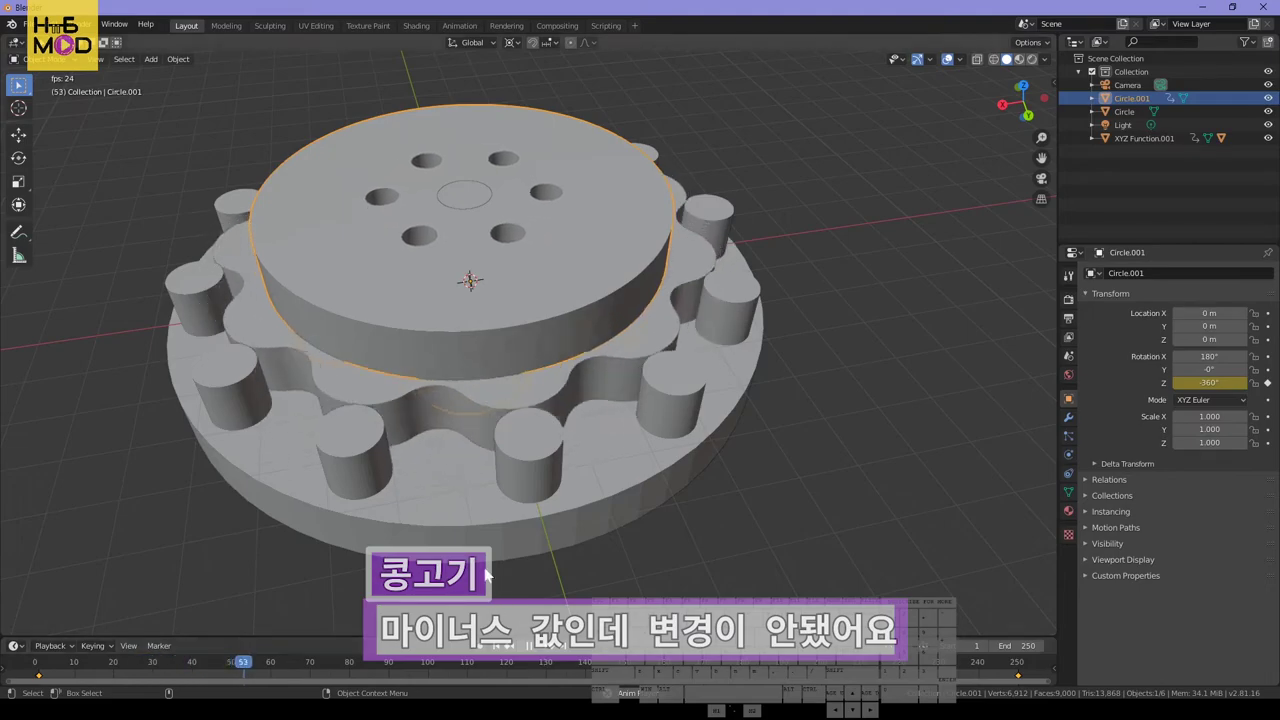
middle_drag(490, 406, 464, 361)
click(812, 470)
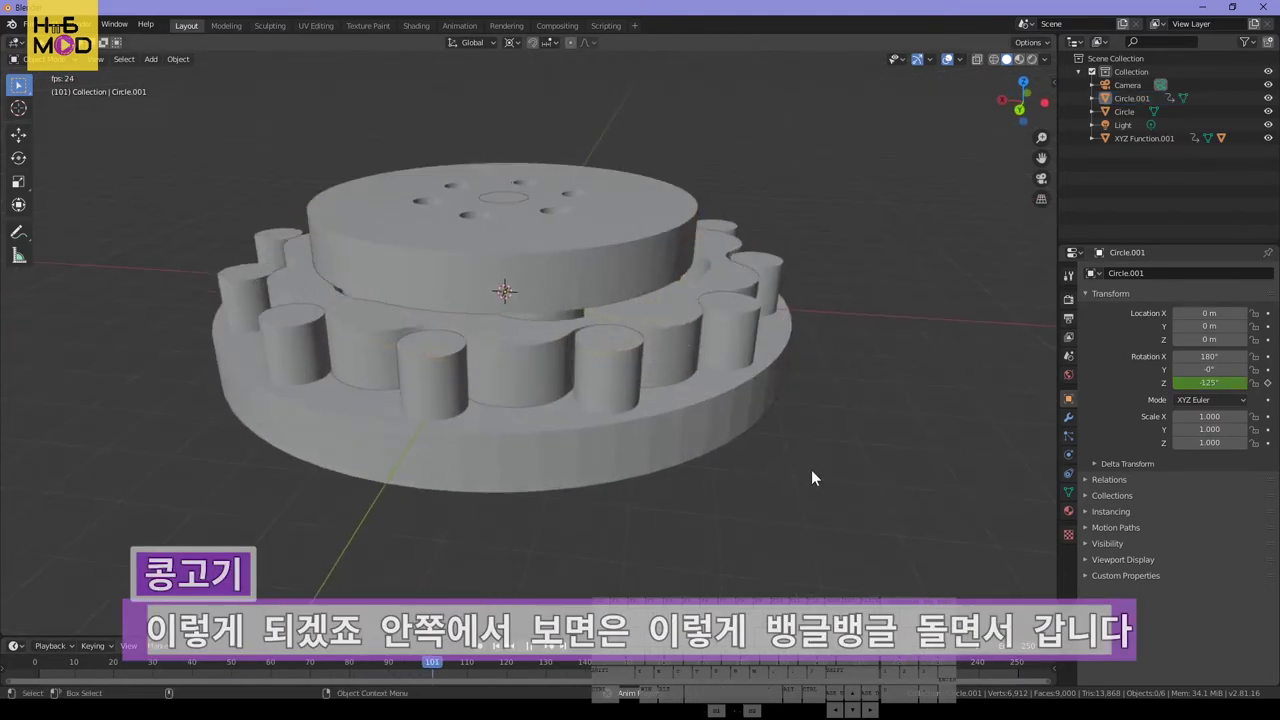
middle_drag(594, 366, 594, 376)
key(space)
mouse_move(578, 419)
middle_down()
mouse_move(570, 441)
mouse_move(498, 484)
mouse_move(457, 457)
mouse_move(449, 427)
mouse_move(534, 460)
mouse_move(574, 364)
mouse_move(588, 401)
middle_up()
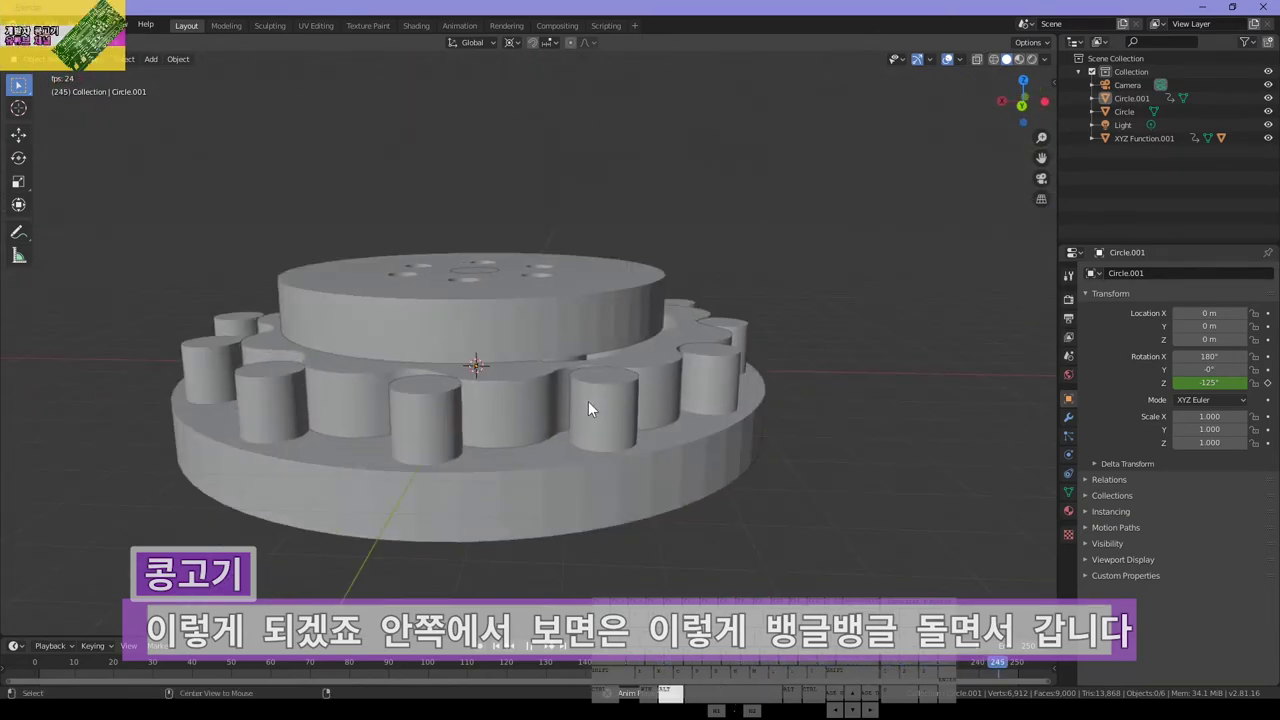
Show the drive see-through and examine how the output pins move inside the cycloidal disk's holes from above
key(alt+z)
key(alt+z)
mouse_move(572, 298)
middle_down()
mouse_move(542, 367)
mouse_move(544, 424)
middle_up()
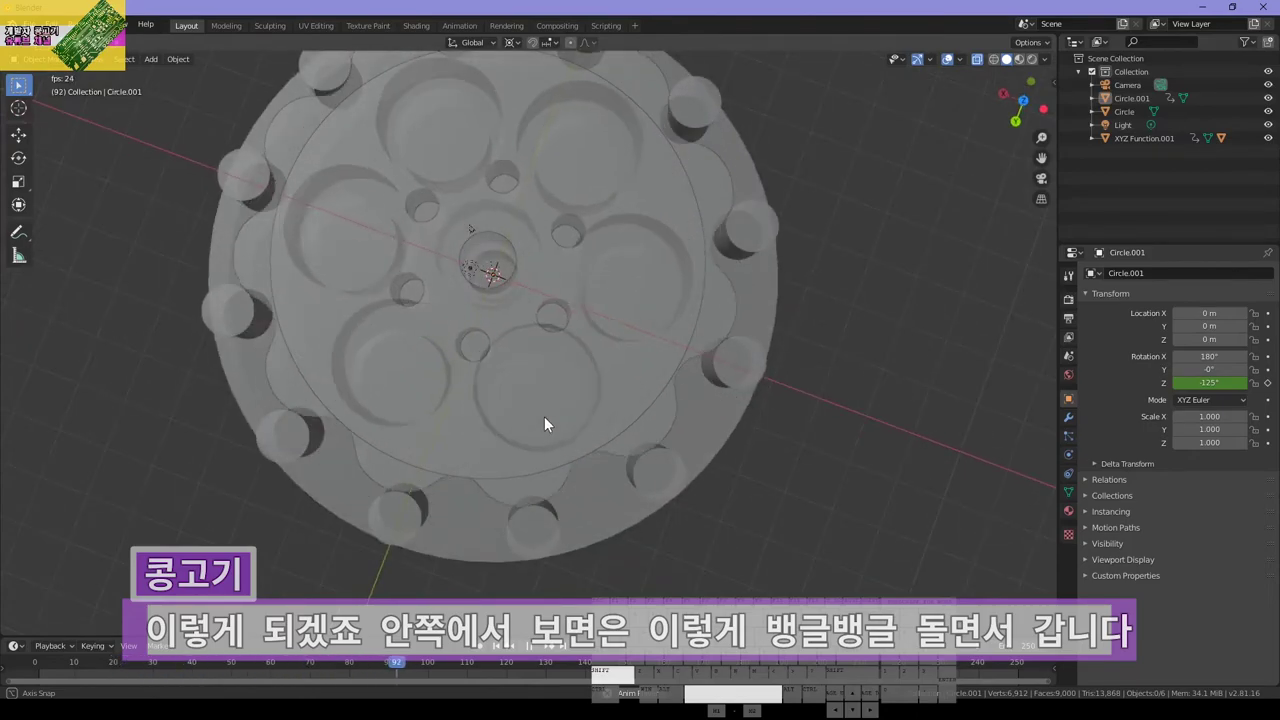
middle_drag(544, 416, 548, 379)
key(alt+z)
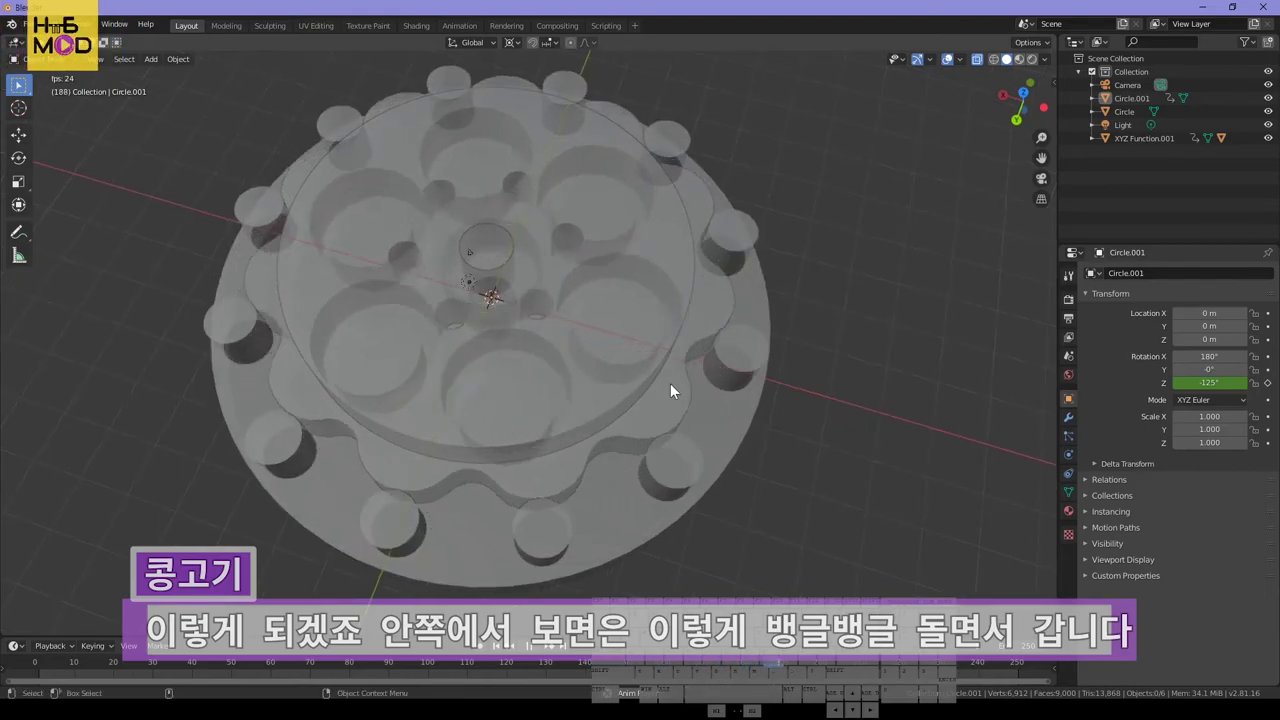
Stop the playback and shade the viewport in material preview, lit by the scene lights and scene world
click(523, 648)
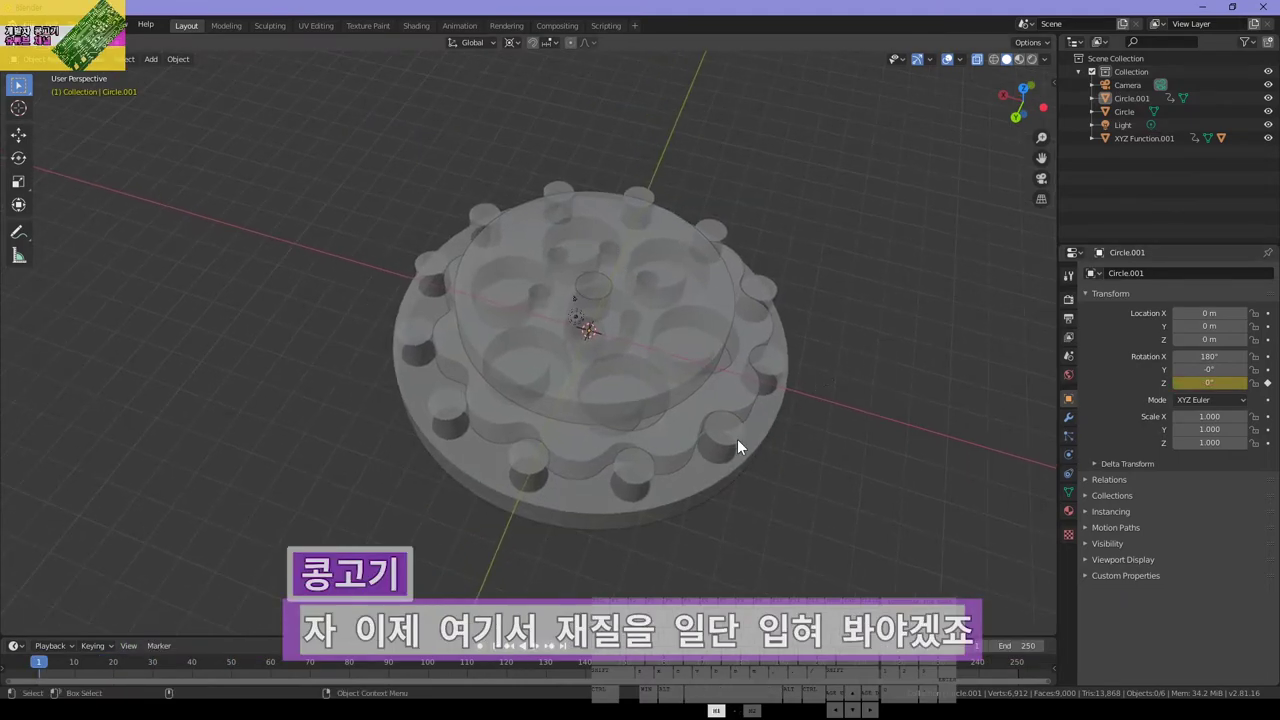
click(737, 439)
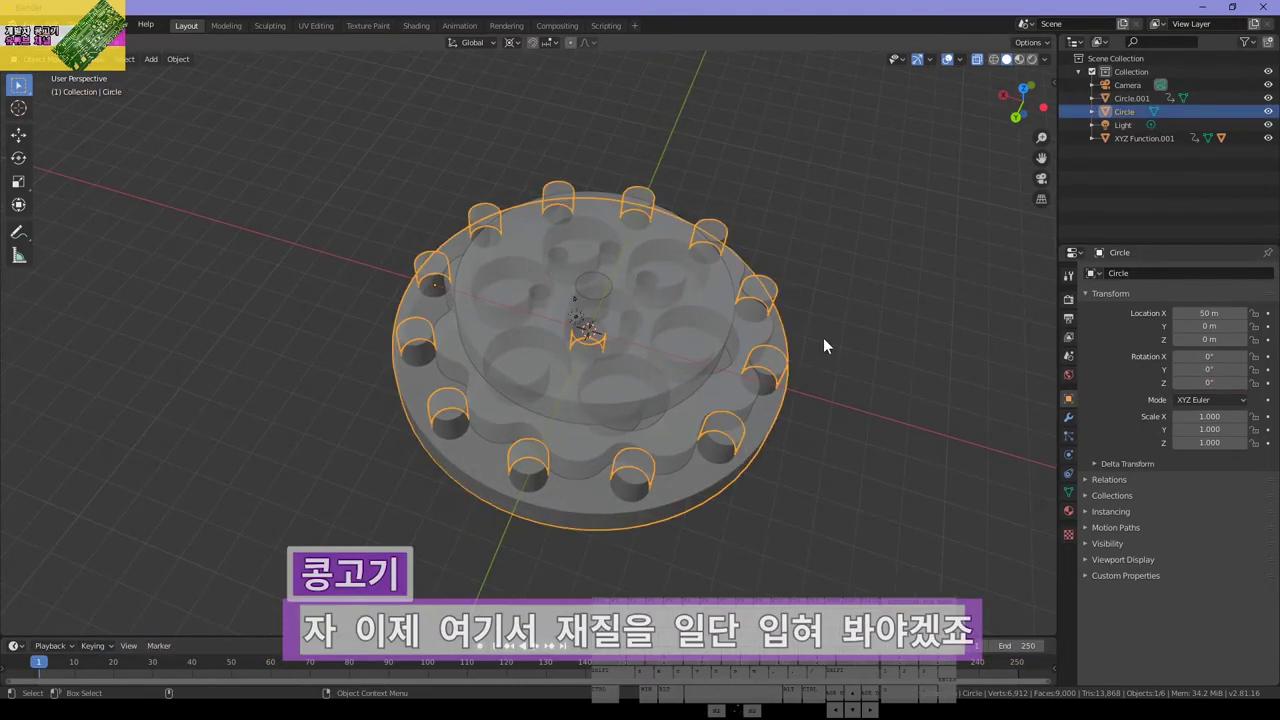
click(1017, 60)
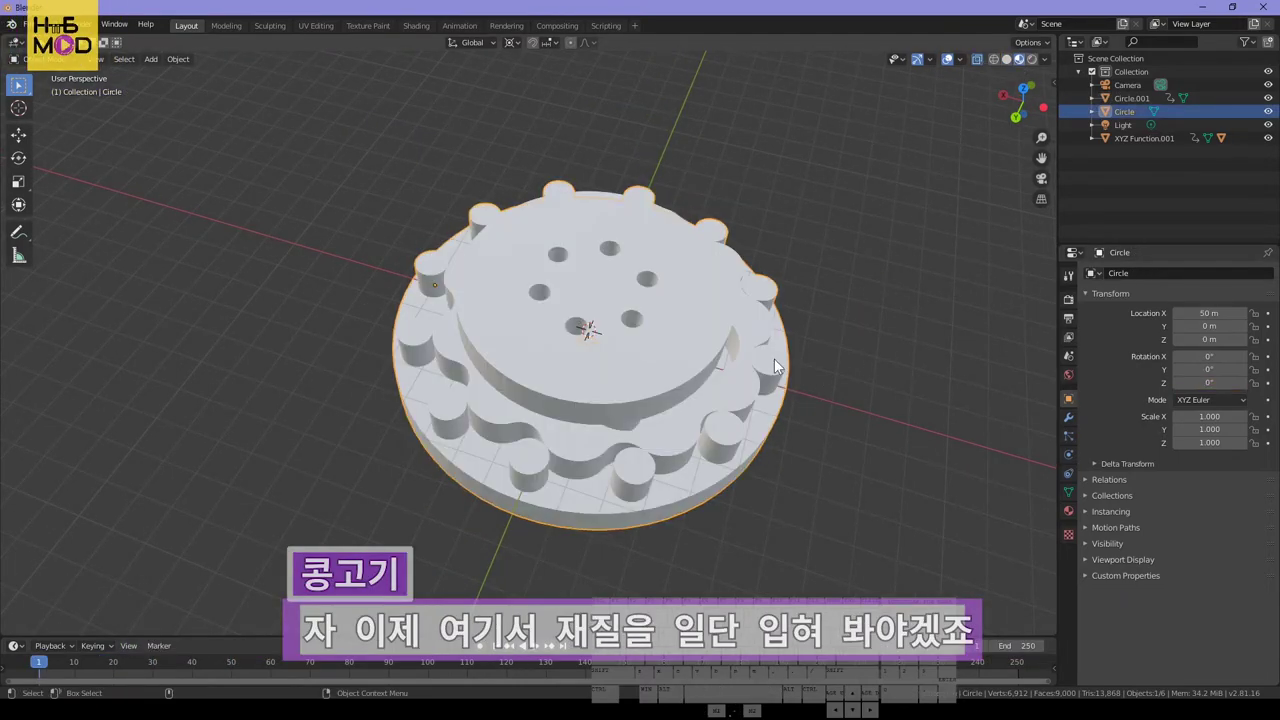
middle_drag(787, 350, 795, 331)
click(1046, 59)
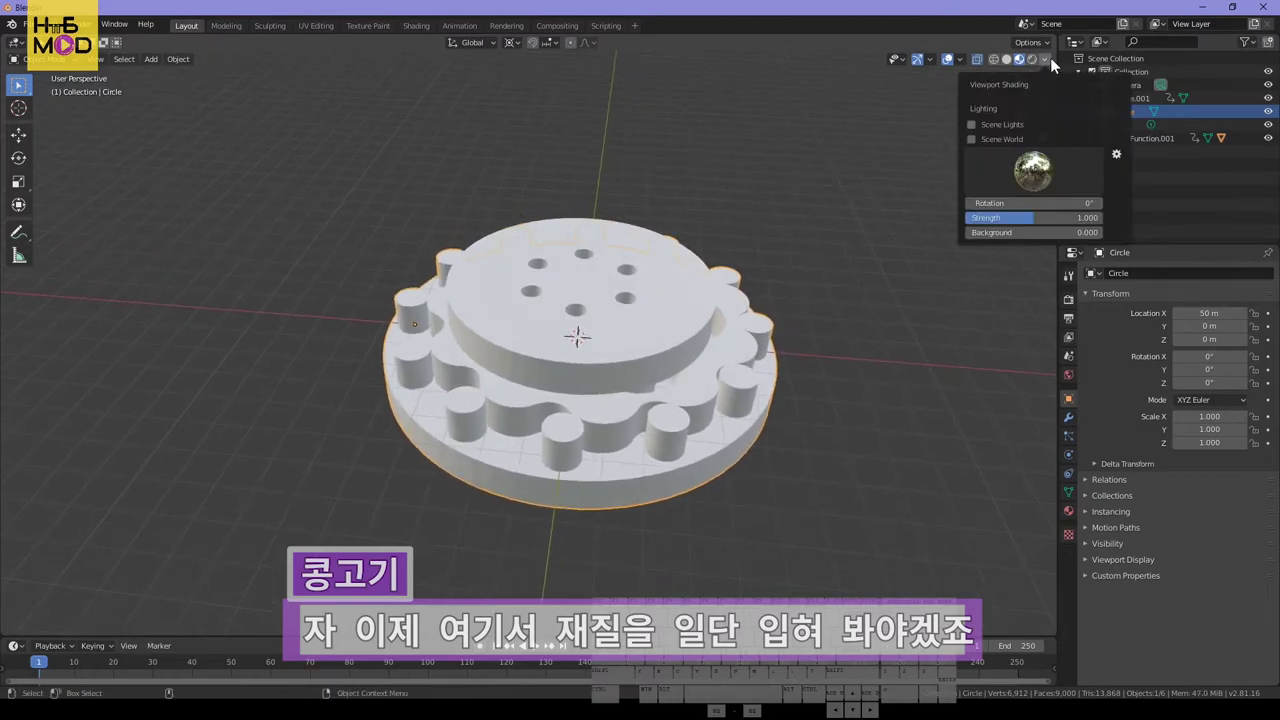
click(986, 138)
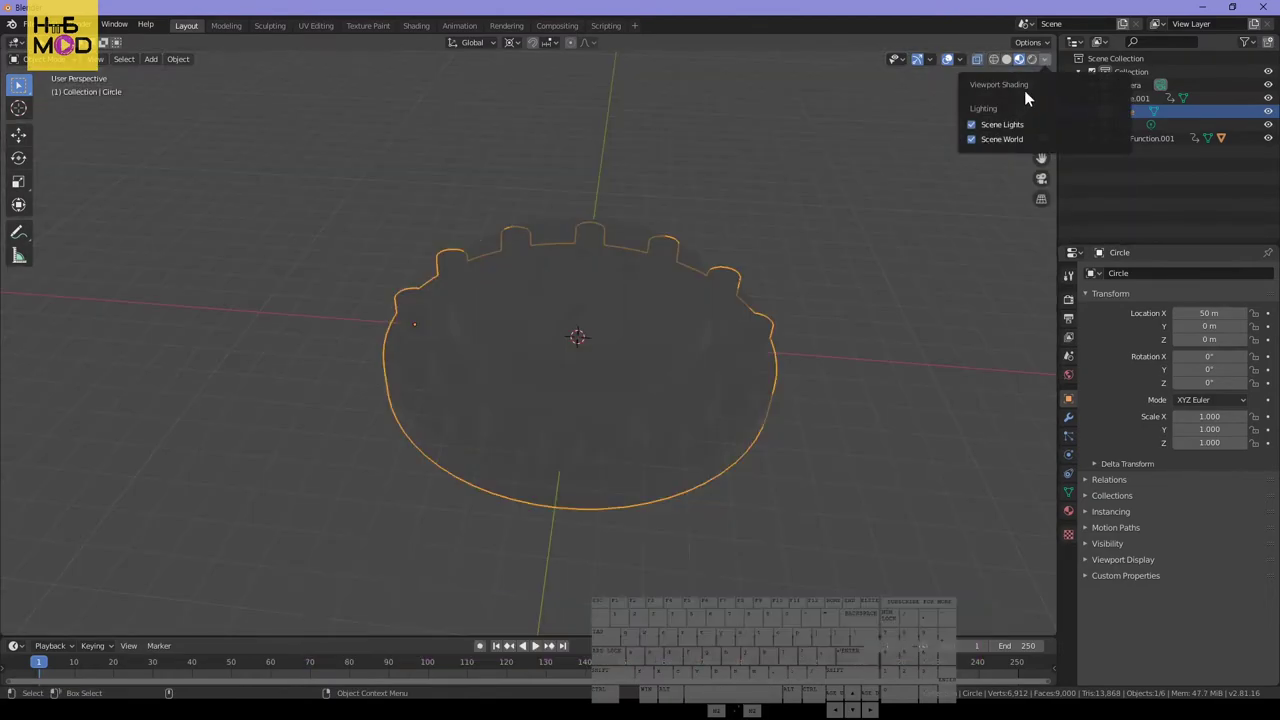
click(855, 311)
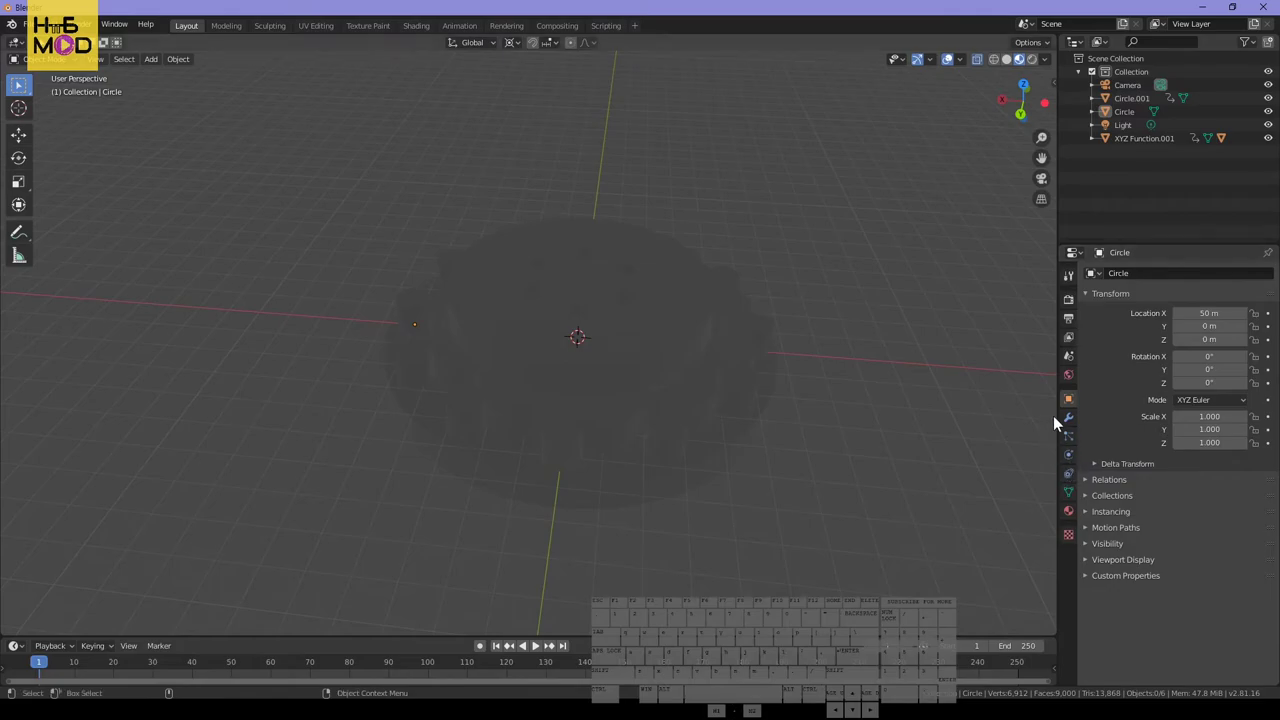
Raise the light 42 m along the Z axis above the drive
click(1125, 122)
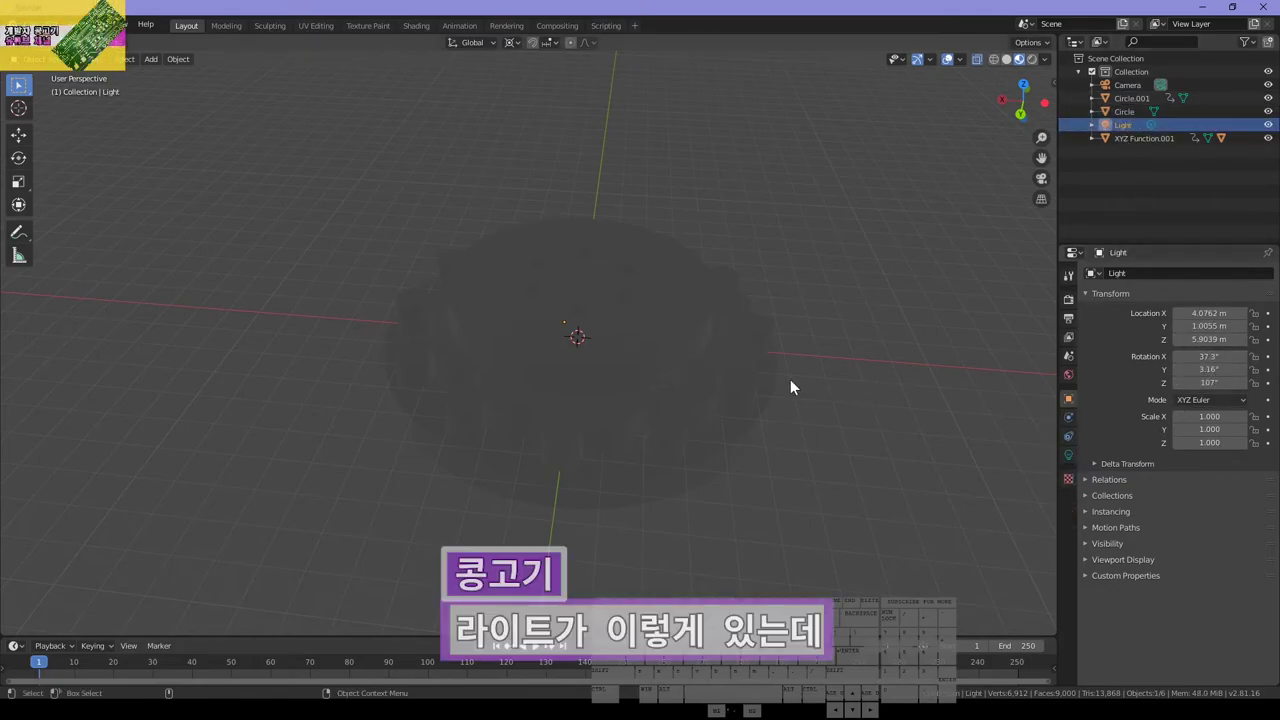
key(g)
key(z)
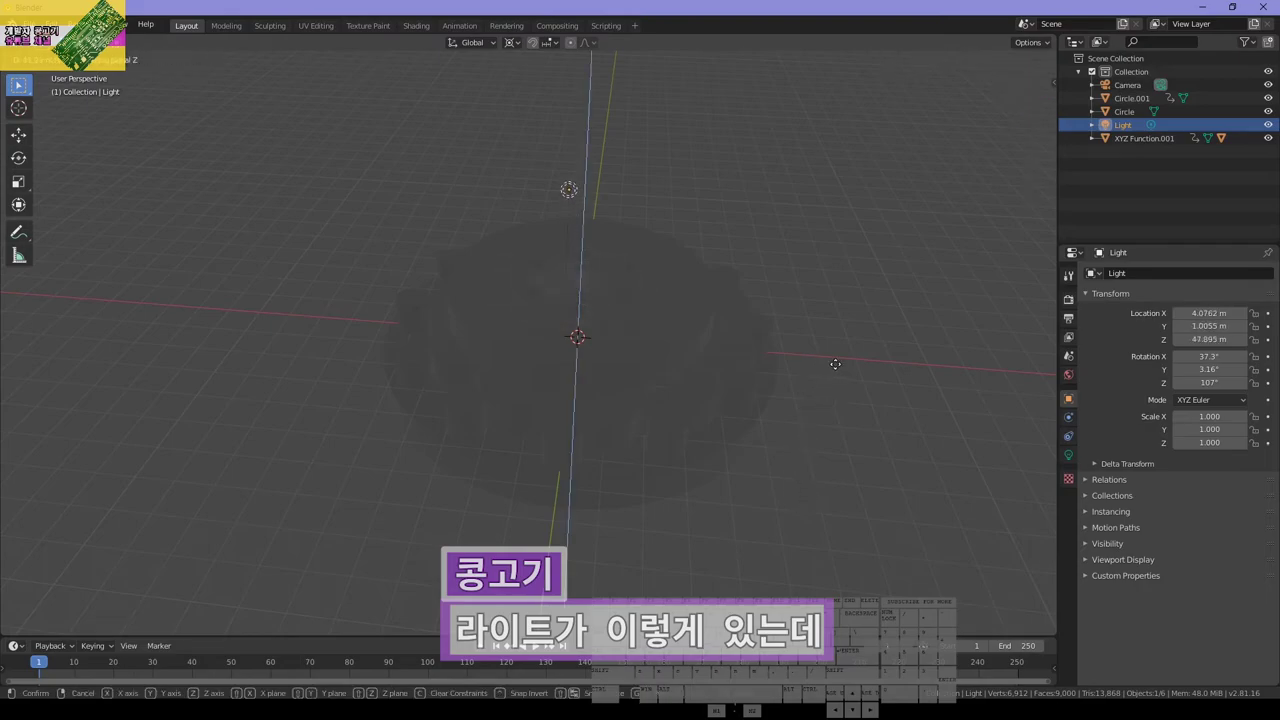
click(826, 386)
Try the spot and area light types, settle on Sun and set its strength to 10
click(1068, 455)
click(1201, 329)
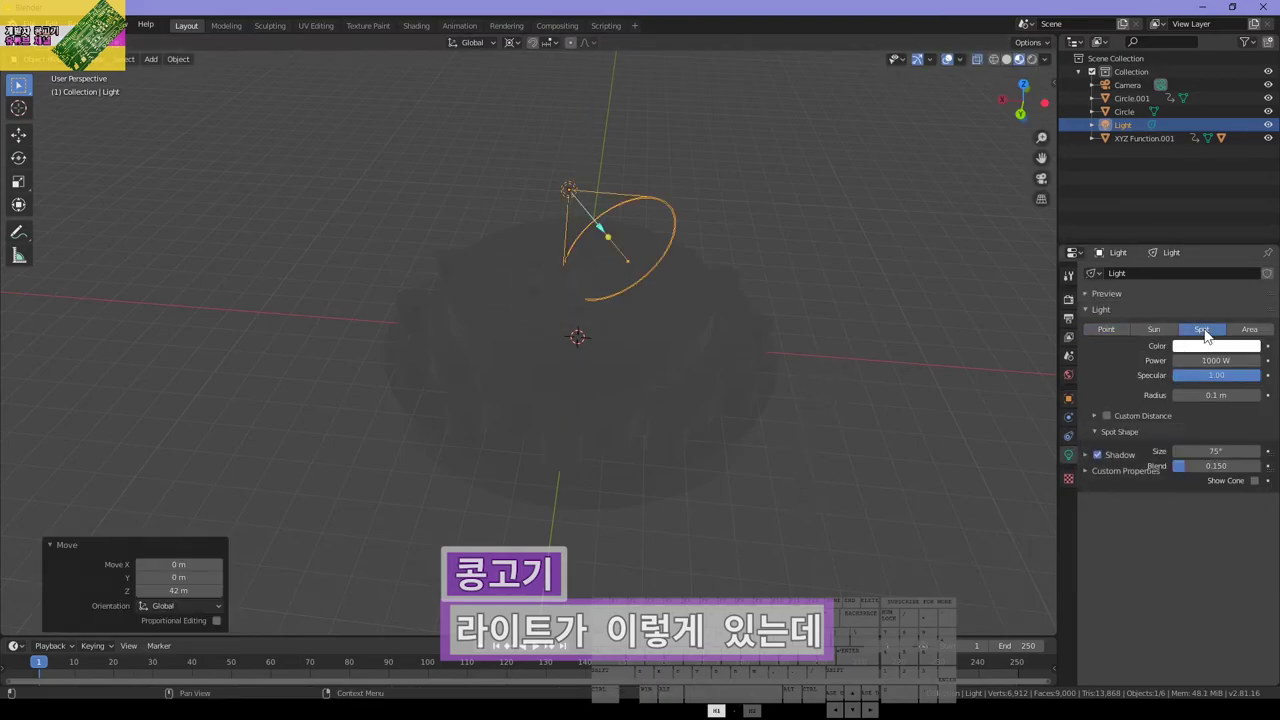
click(1255, 330)
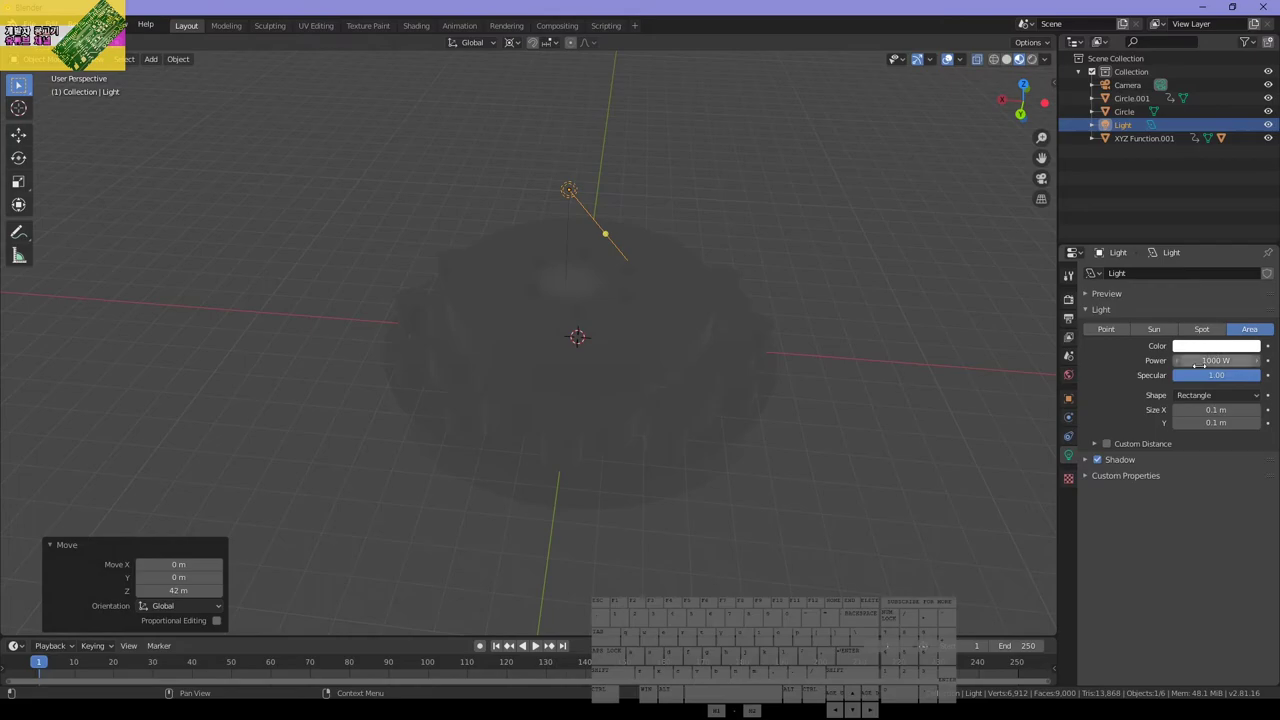
click(1153, 330)
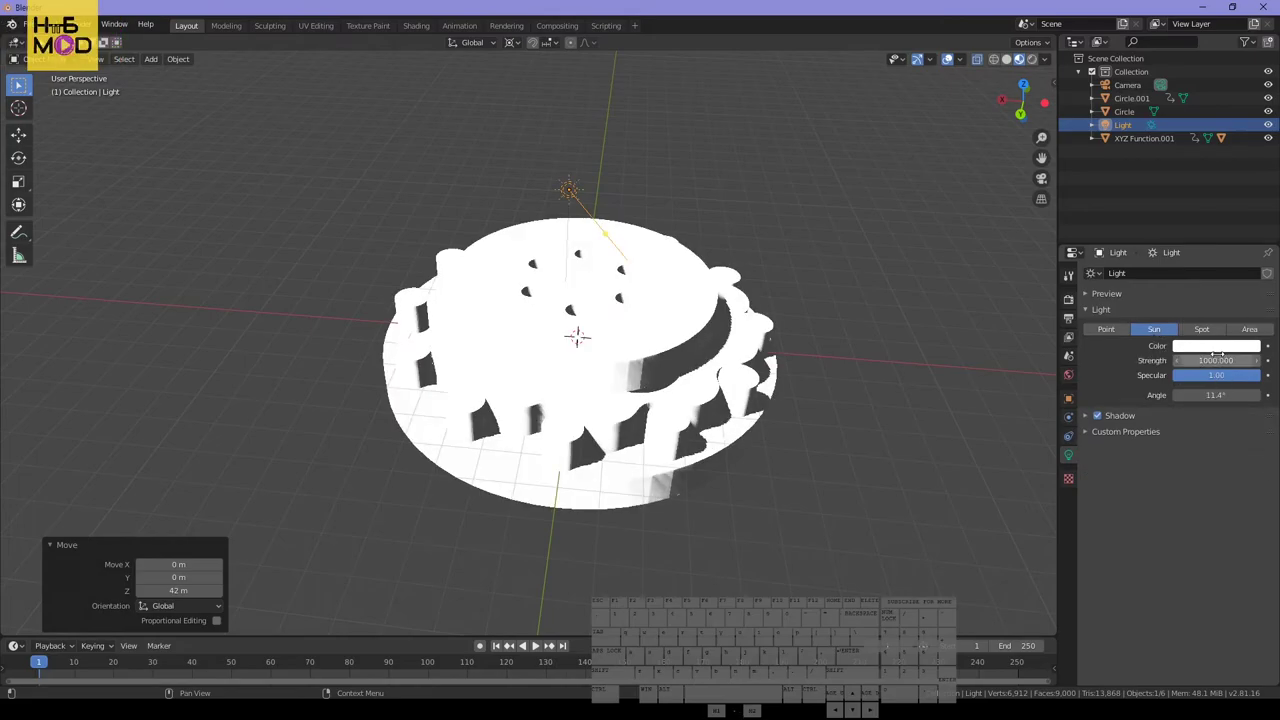
key(Return)
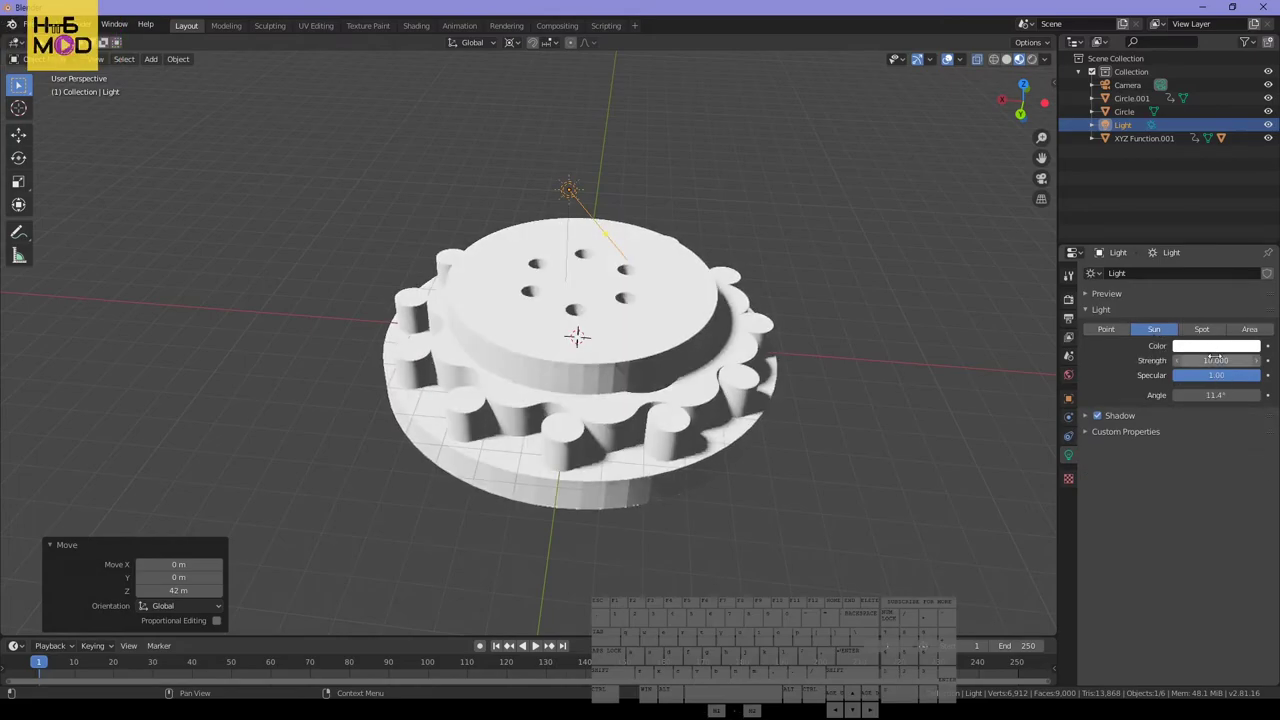
Move the sun light further up along the Z axis and clear the selection
key(g)
key(z)
click(795, 175)
click(790, 419)
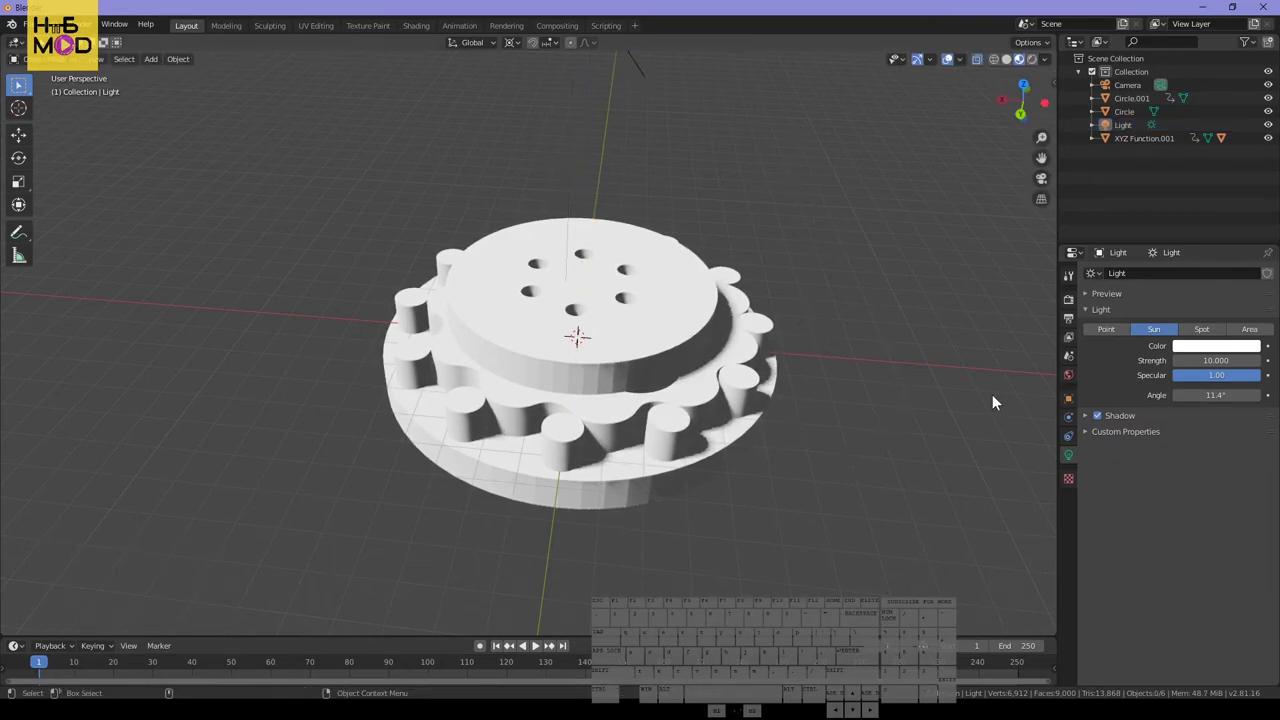
Add a new material to the base disk with the ring pins and set its surface to Glossy BSDF
click(667, 433)
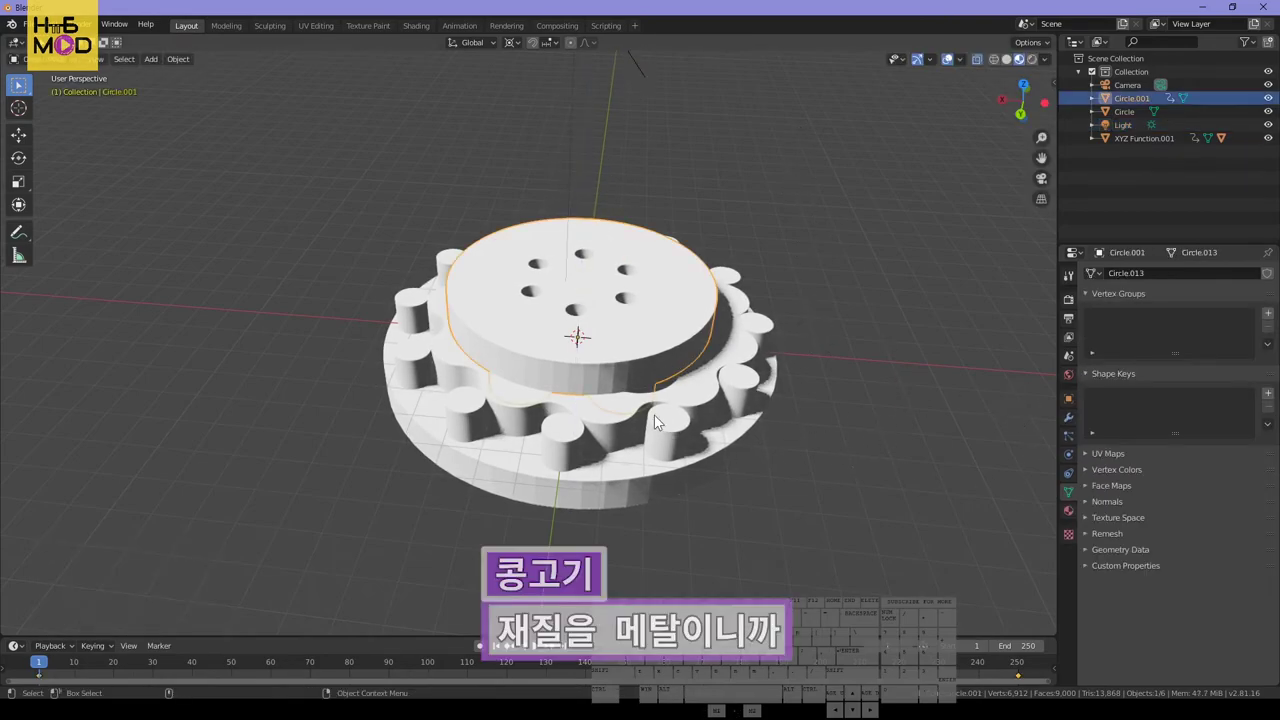
click(1070, 518)
click(1168, 334)
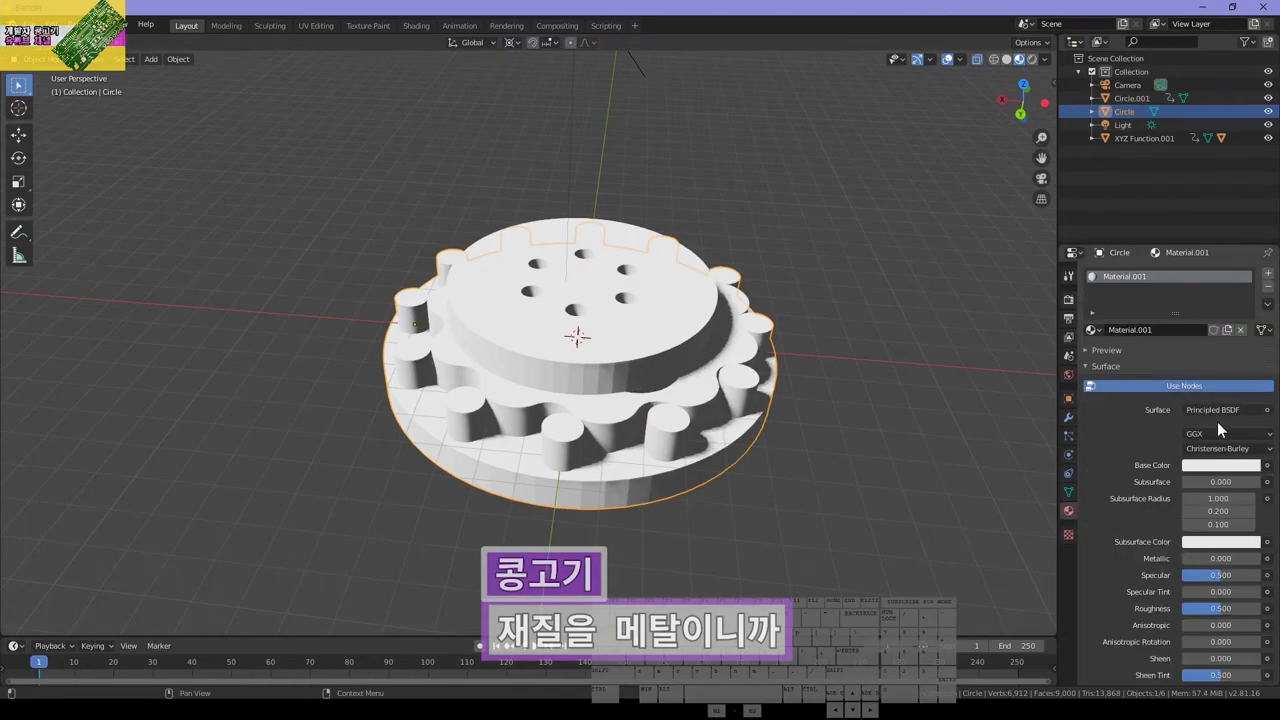
click(1229, 413)
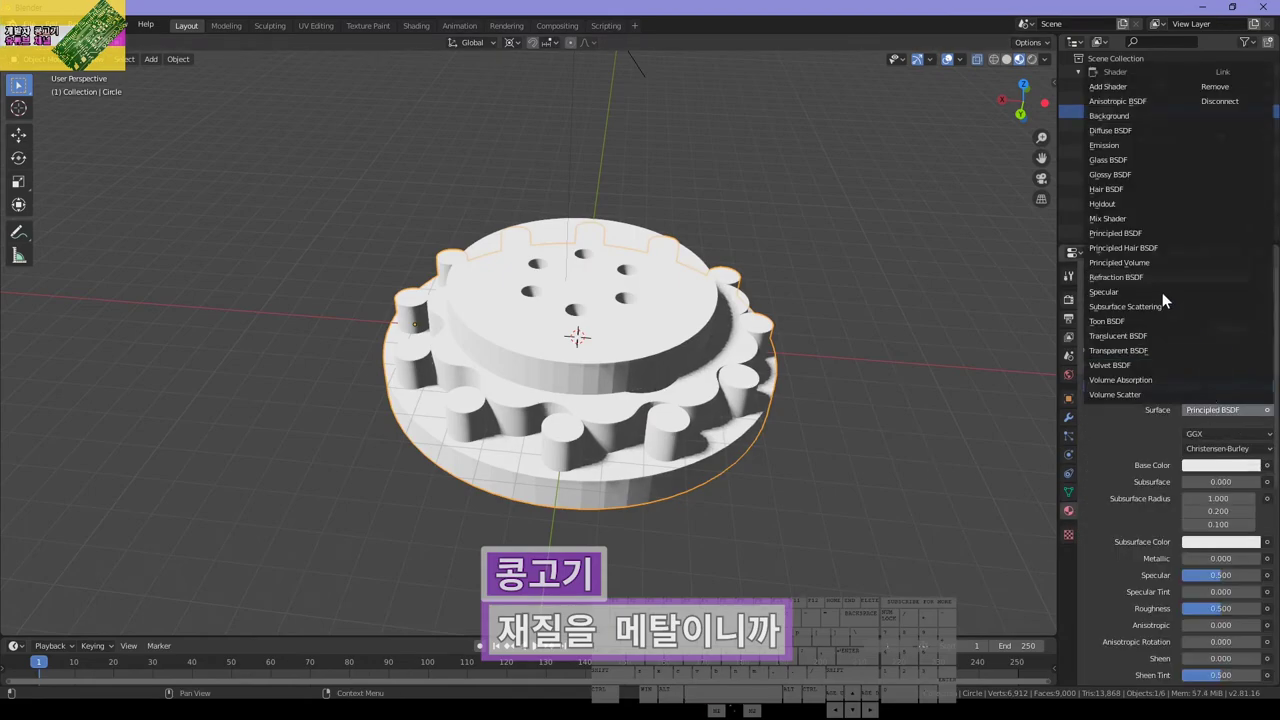
click(1110, 176)
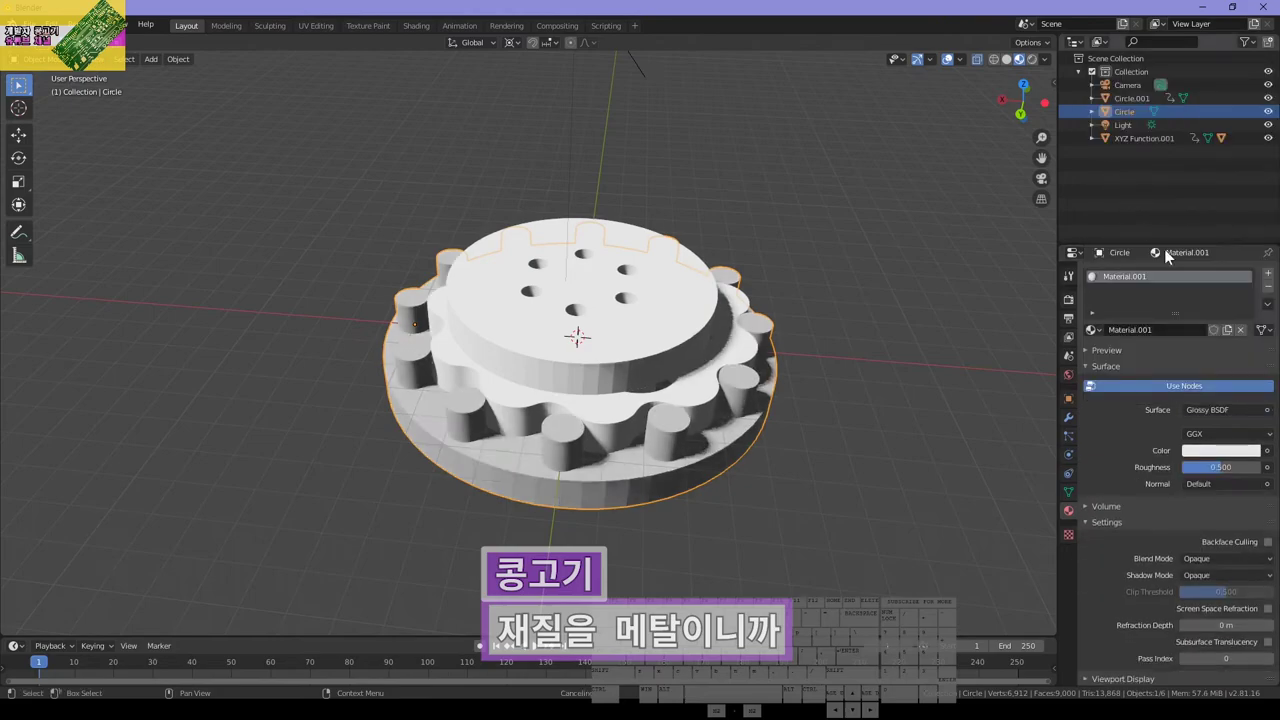
Darken the base disk's material to a grey of value 0.440 and set its roughness to 0.183
click(1221, 450)
drag(1250, 337, 1250, 309)
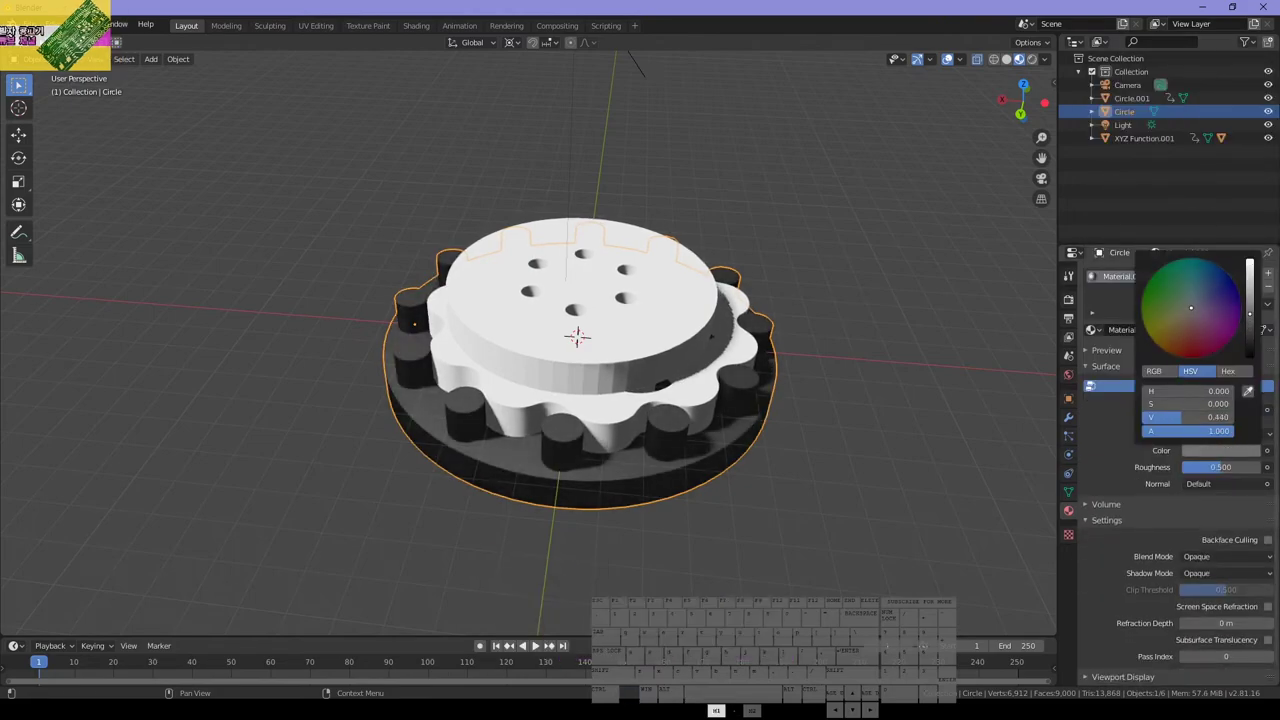
drag(1221, 467, 1197, 468)
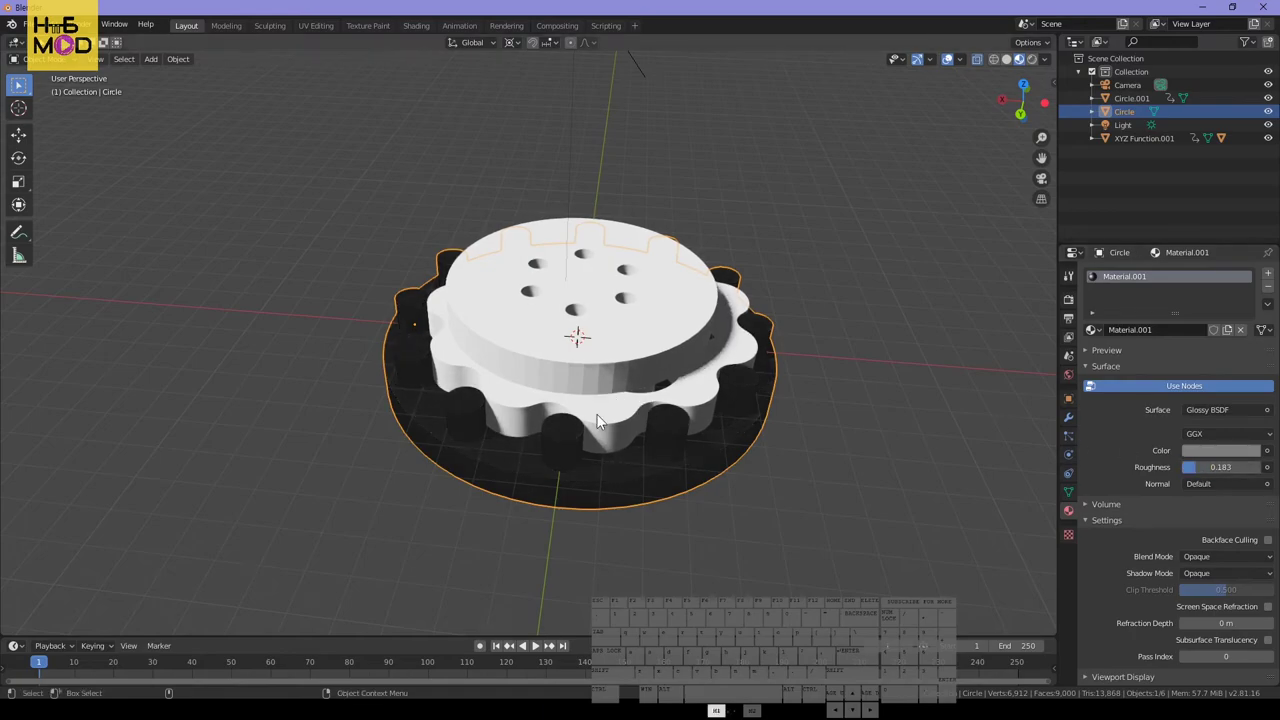
Create a new material on the cycloidal disk, remove its slot and assign Material.001 instead
click(597, 420)
click(1184, 331)
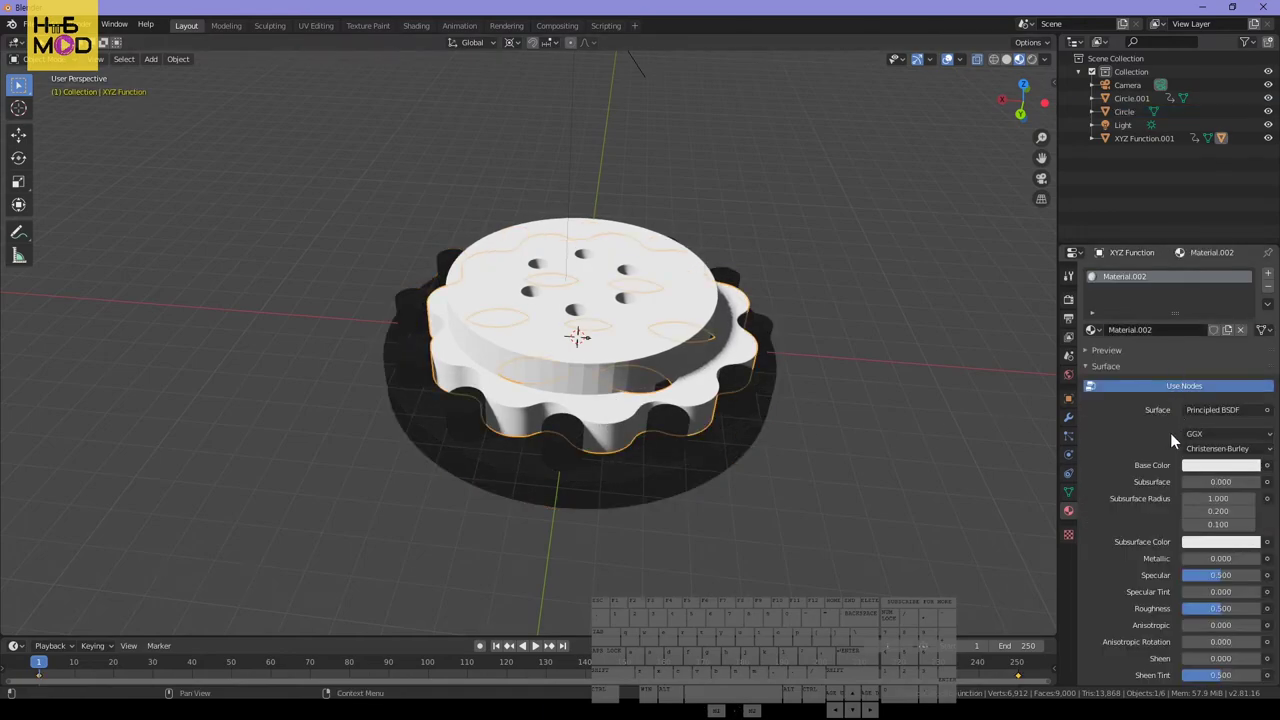
click(1268, 287)
click(1093, 335)
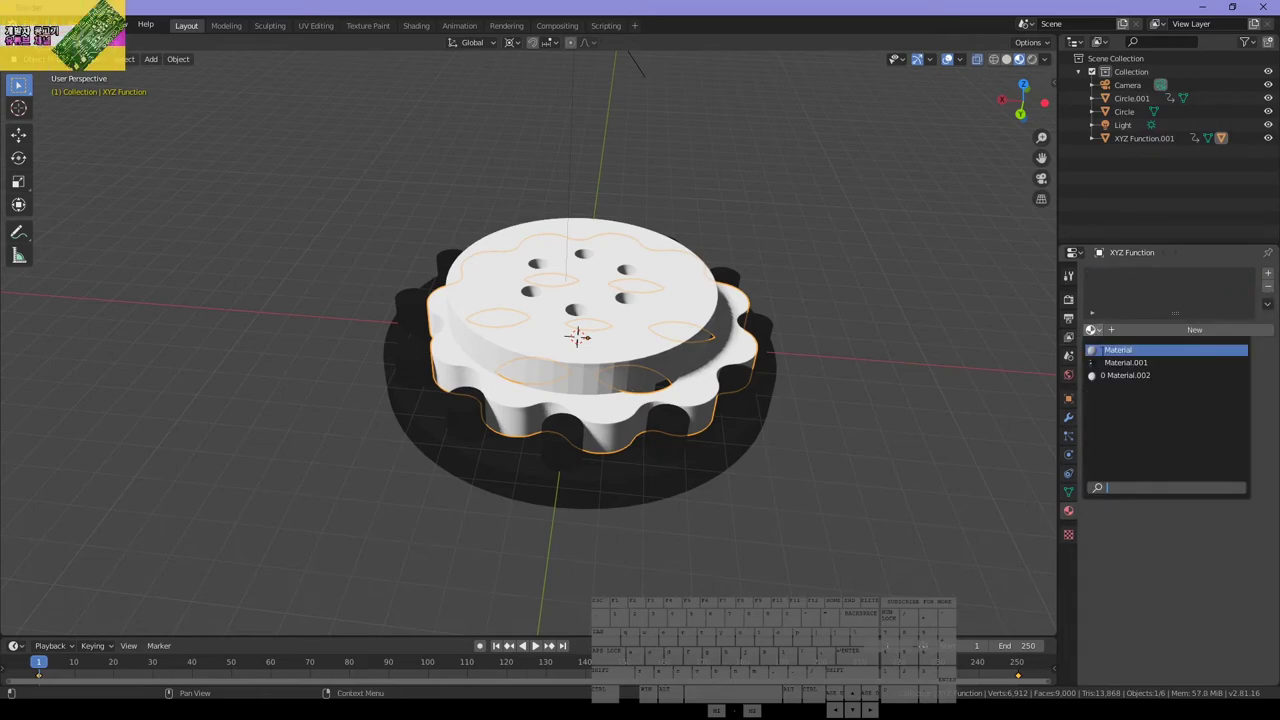
click(1116, 362)
Assign the existing Material.001 to the output disk
click(668, 363)
click(1092, 333)
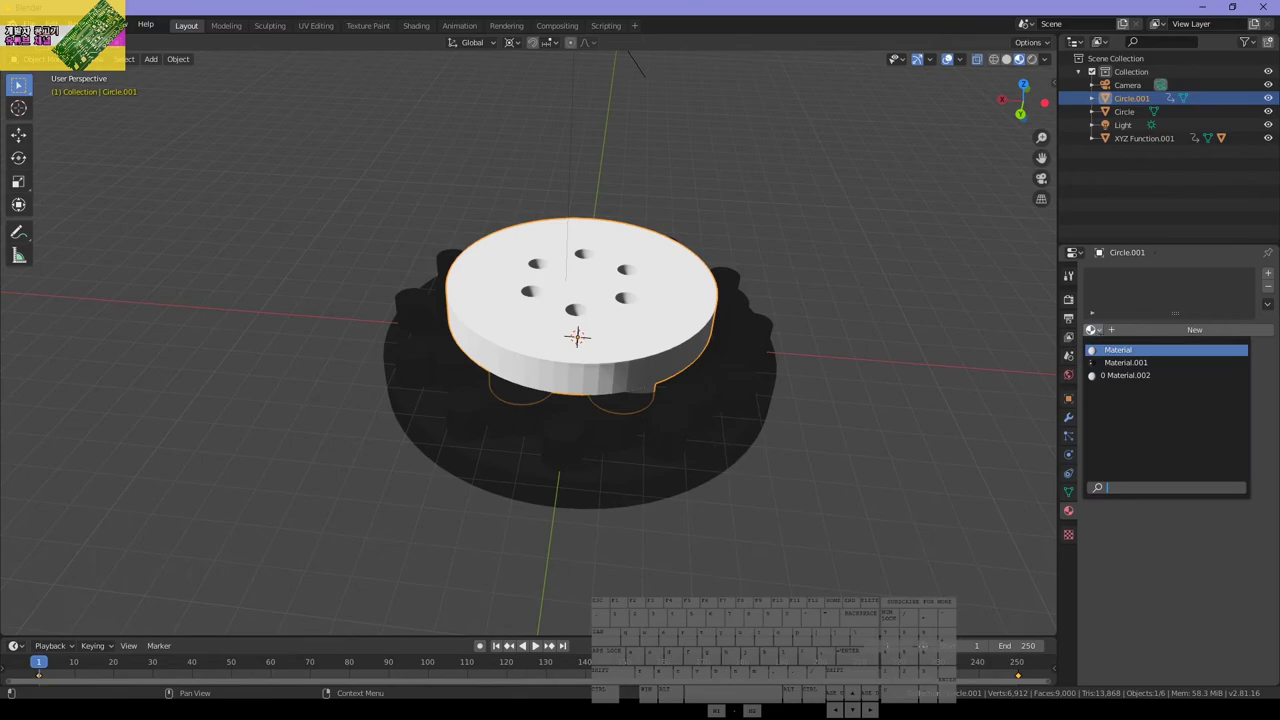
click(1116, 362)
Switch the cycloidal disk to Material.002 and set that material's surface to Glossy BSDF
click(691, 397)
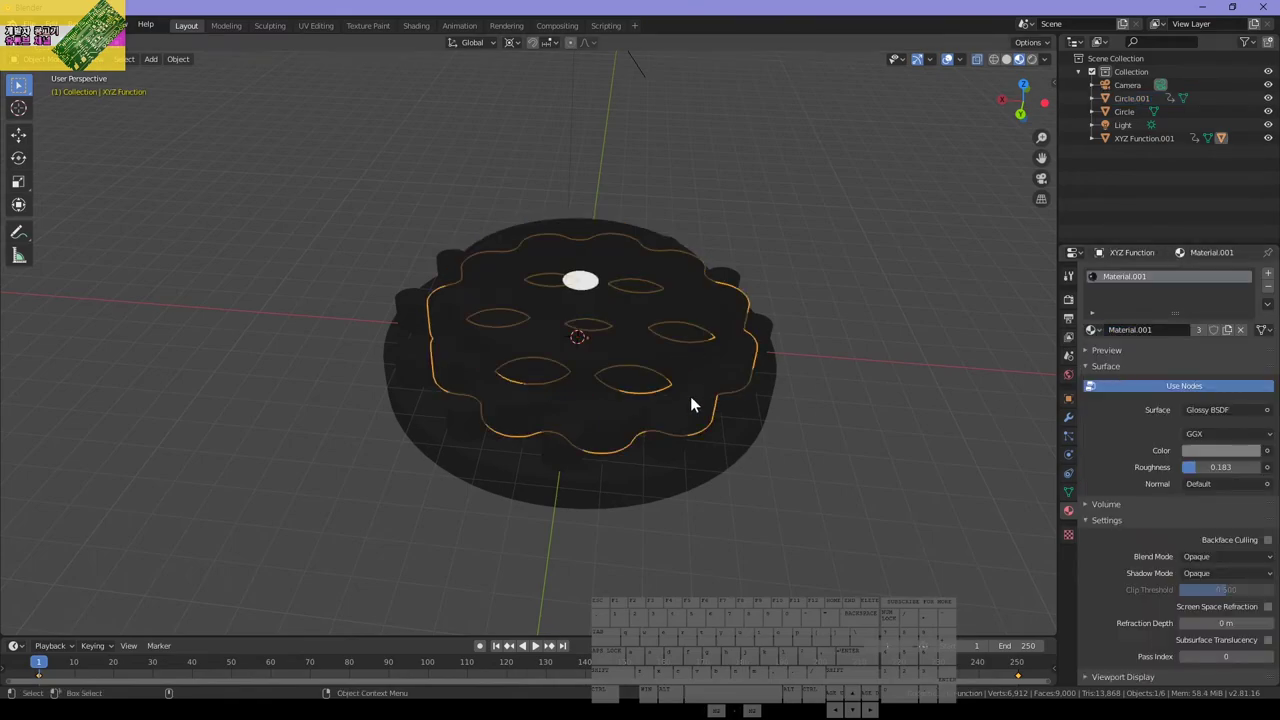
click(1092, 330)
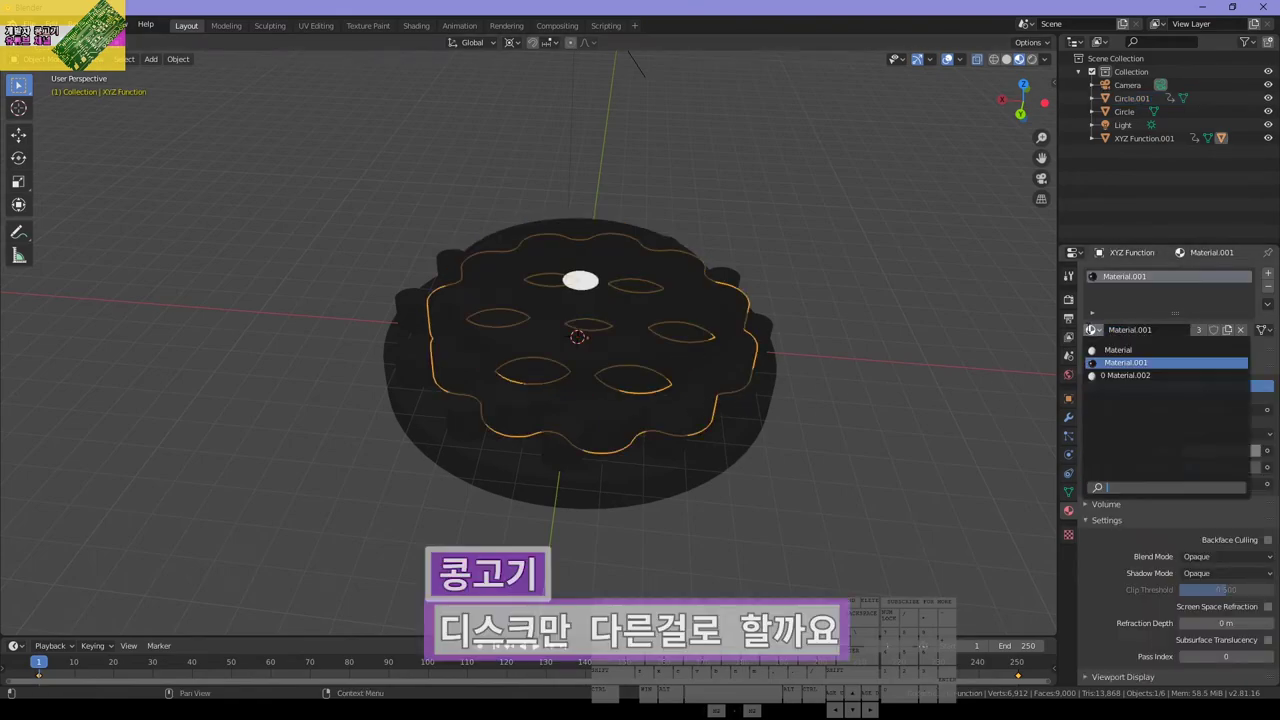
click(1121, 375)
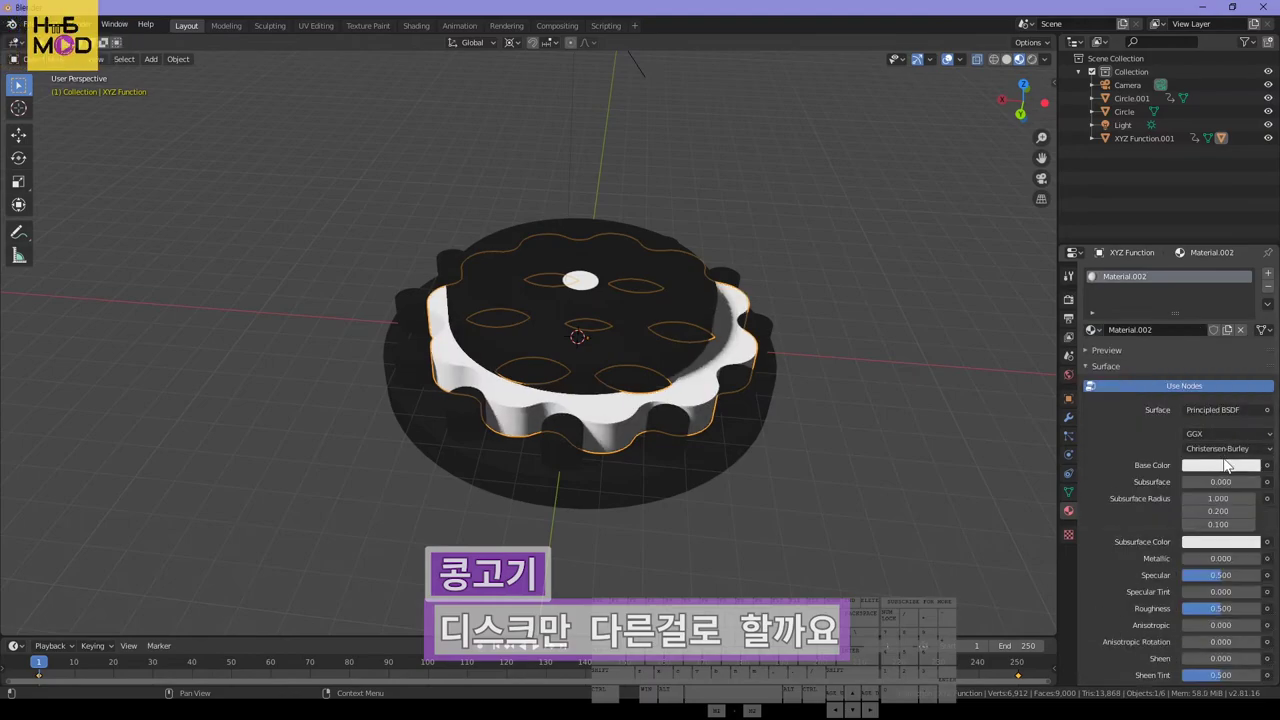
click(1212, 410)
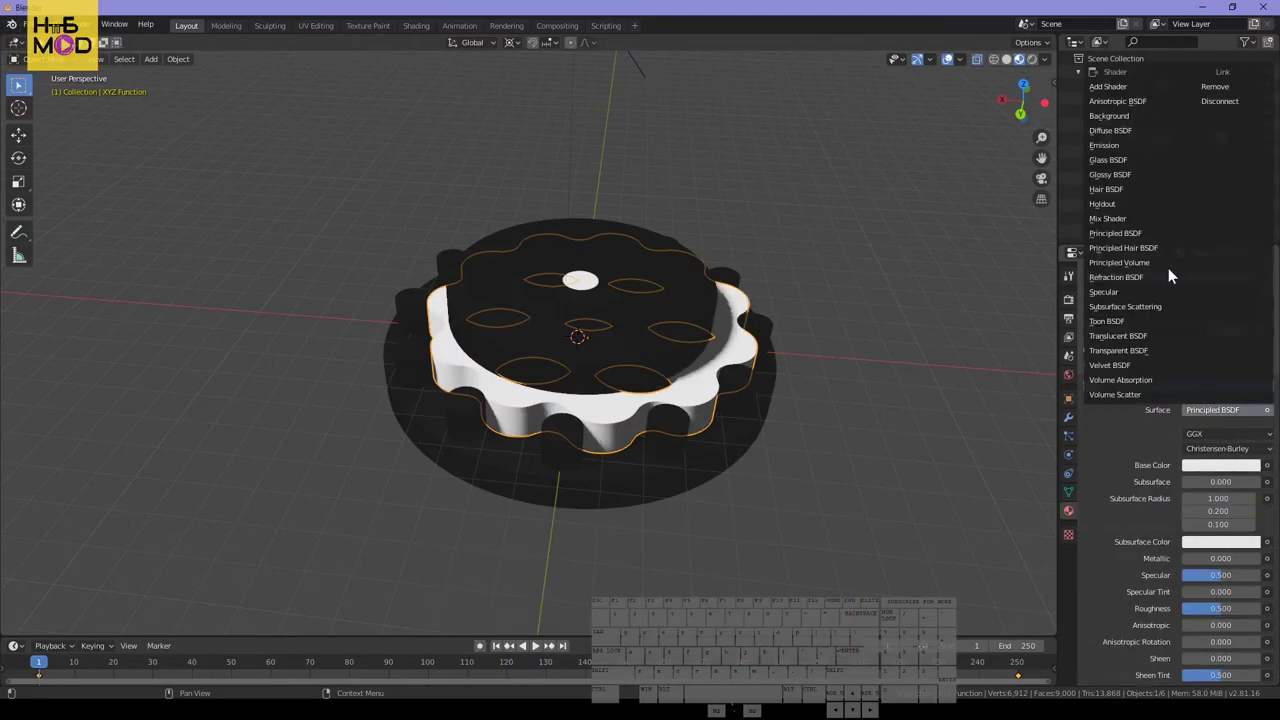
click(1130, 176)
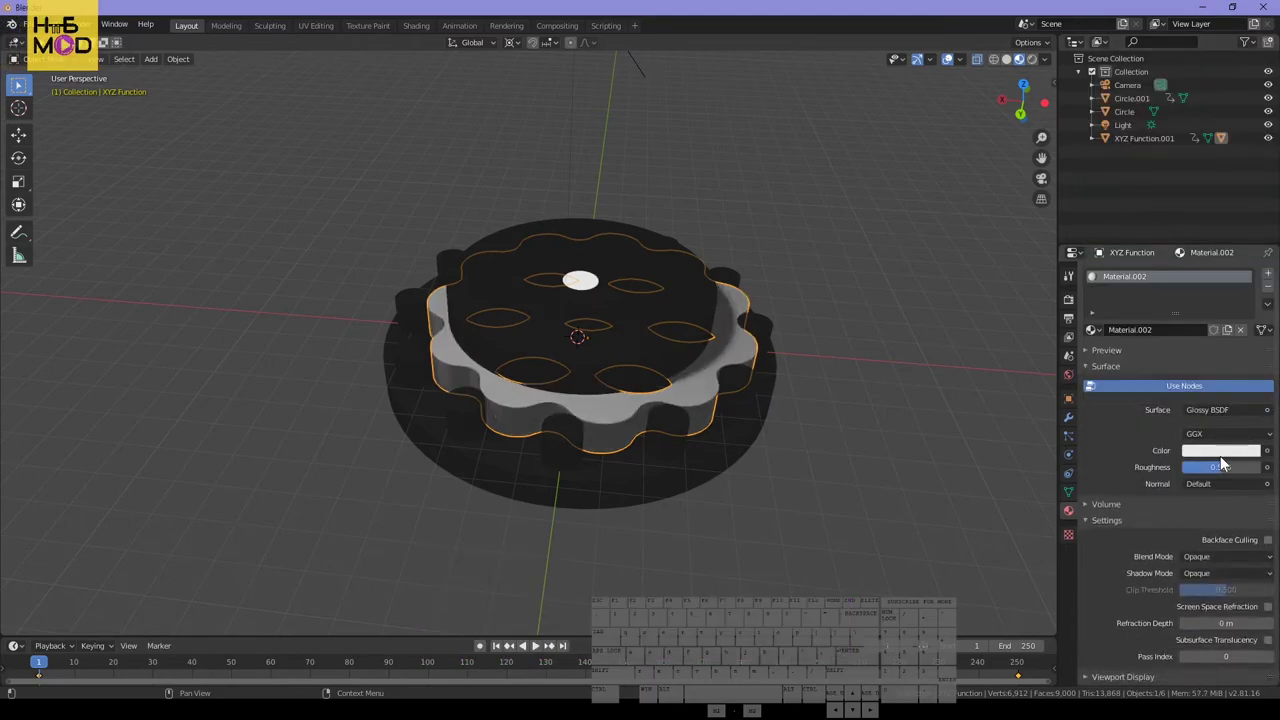
Colour the cycloidal disk's material a dark gold and set its roughness to 0.233
click(1222, 453)
drag(1180, 324, 1175, 335)
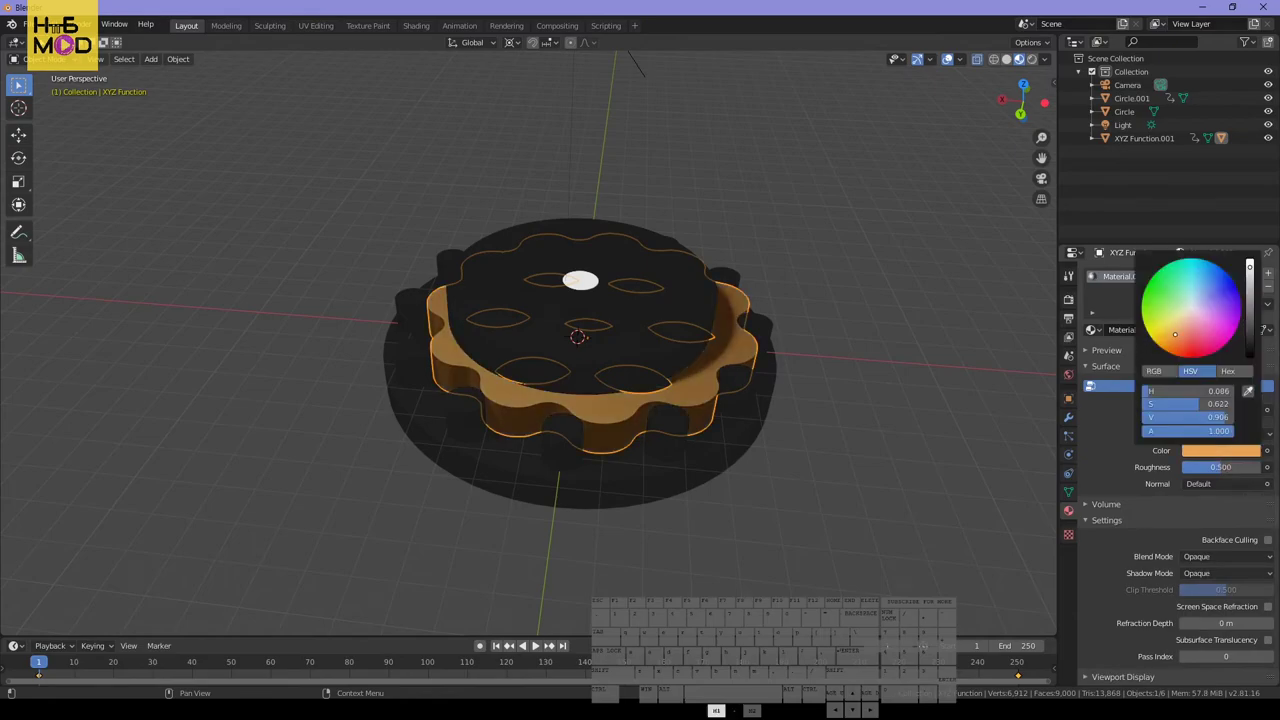
click(1250, 291)
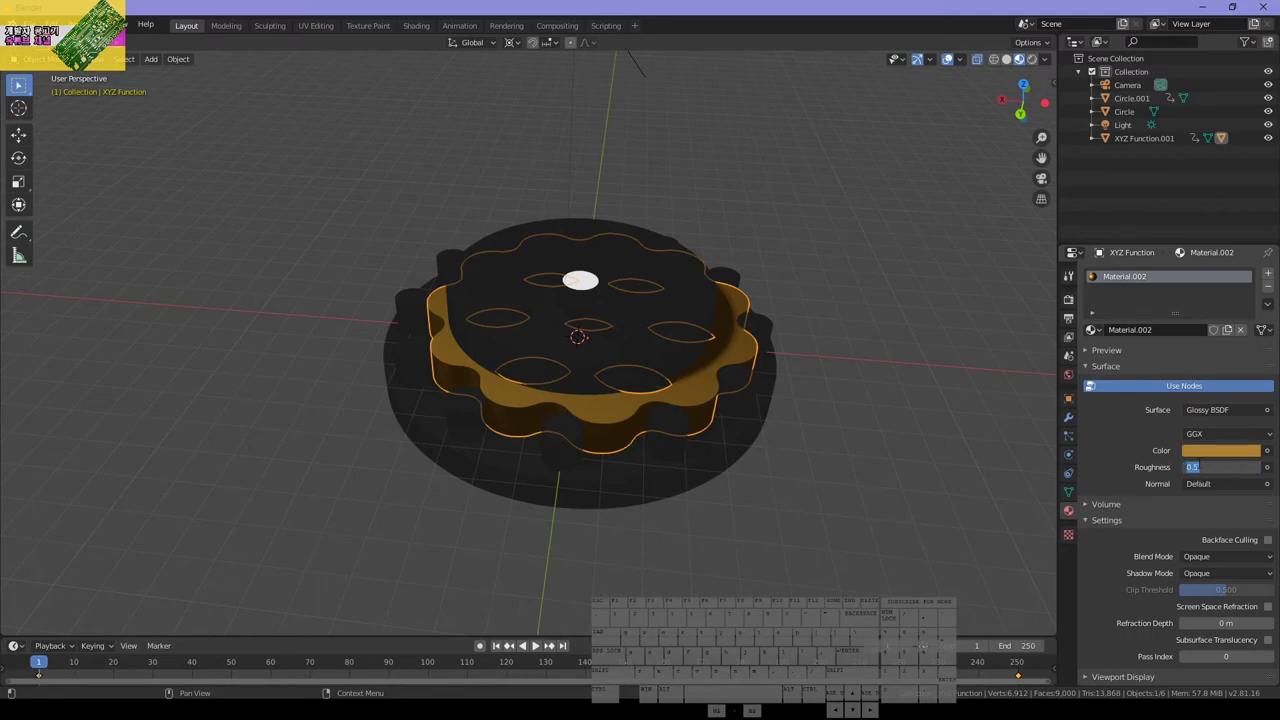
drag(1185, 480, 1155, 480)
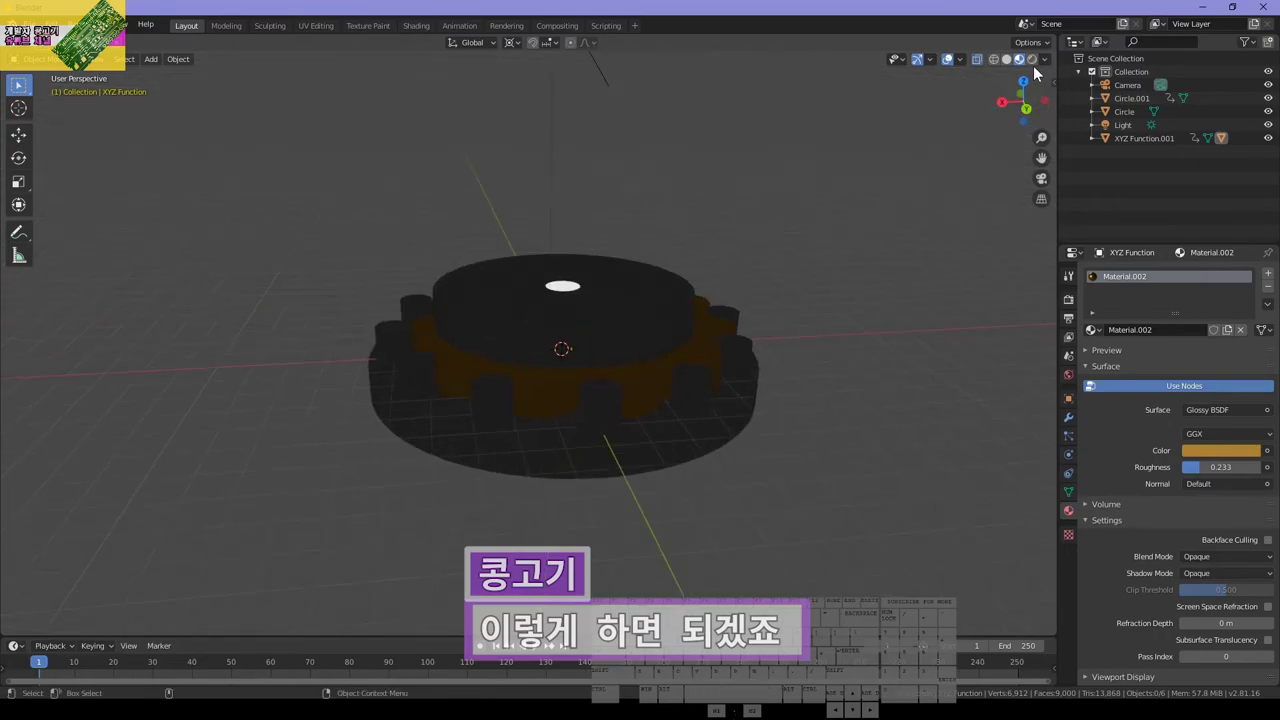
Turn off the scene world lighting in material preview and examine the metal finish of the drive up close
click(1046, 58)
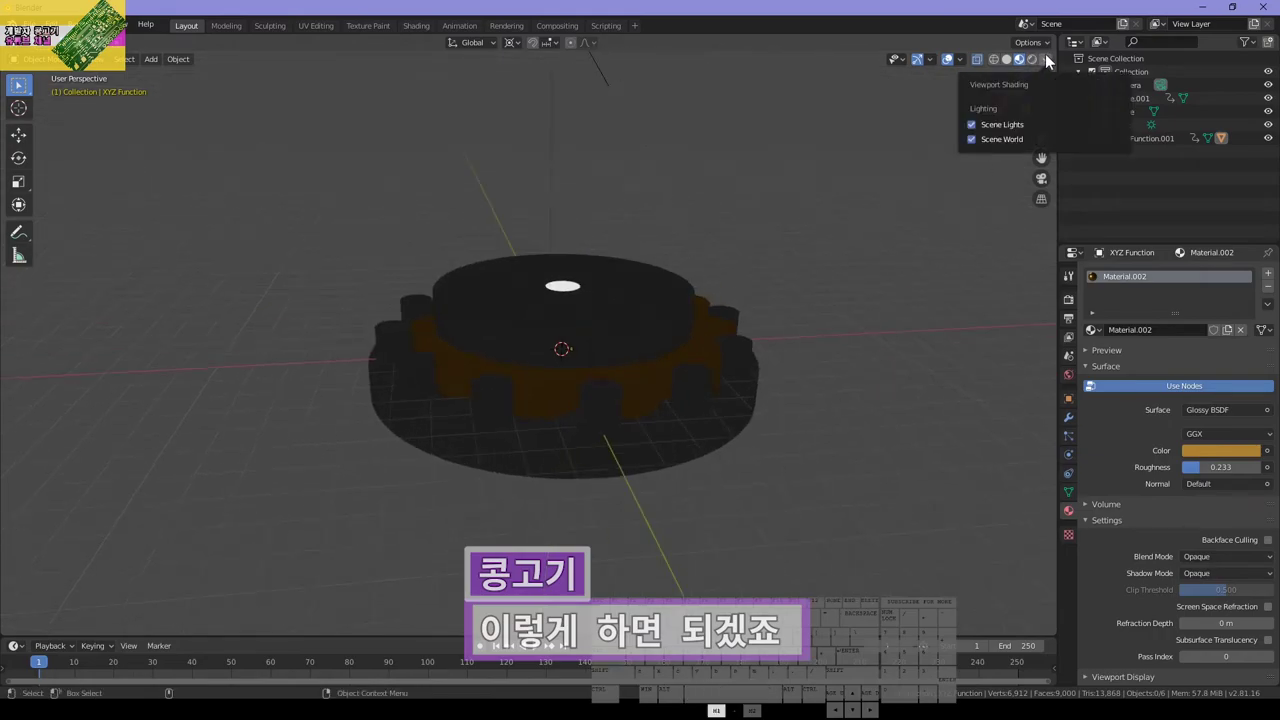
click(999, 137)
mouse_move(868, 214)
middle_down()
mouse_move(857, 278)
mouse_move(779, 317)
mouse_move(777, 277)
mouse_move(814, 221)
mouse_move(823, 257)
mouse_move(829, 200)
mouse_move(829, 246)
mouse_move(886, 297)
mouse_move(826, 300)
mouse_move(817, 251)
middle_up()
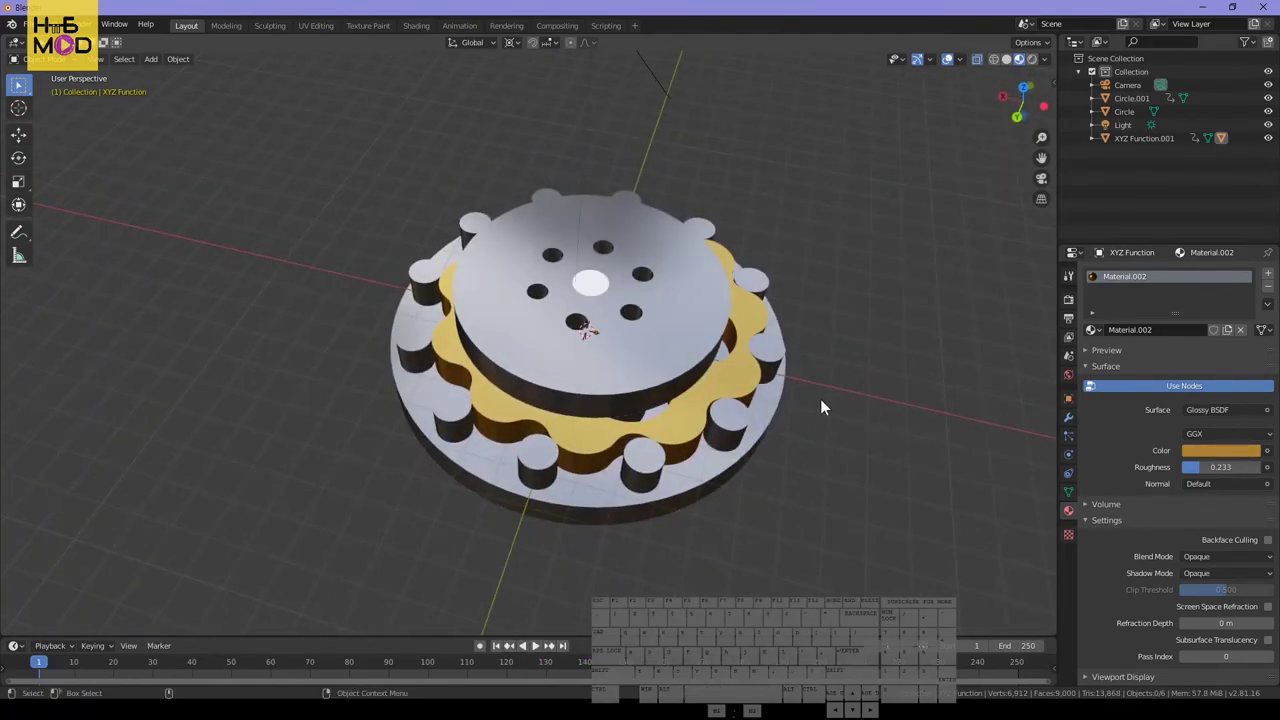
scroll(821, 406, up, 8)
shift+middle_drag(756, 299, 793, 441)
scroll(793, 441, down, 3)
shift+middle_drag(876, 350, 855, 420)
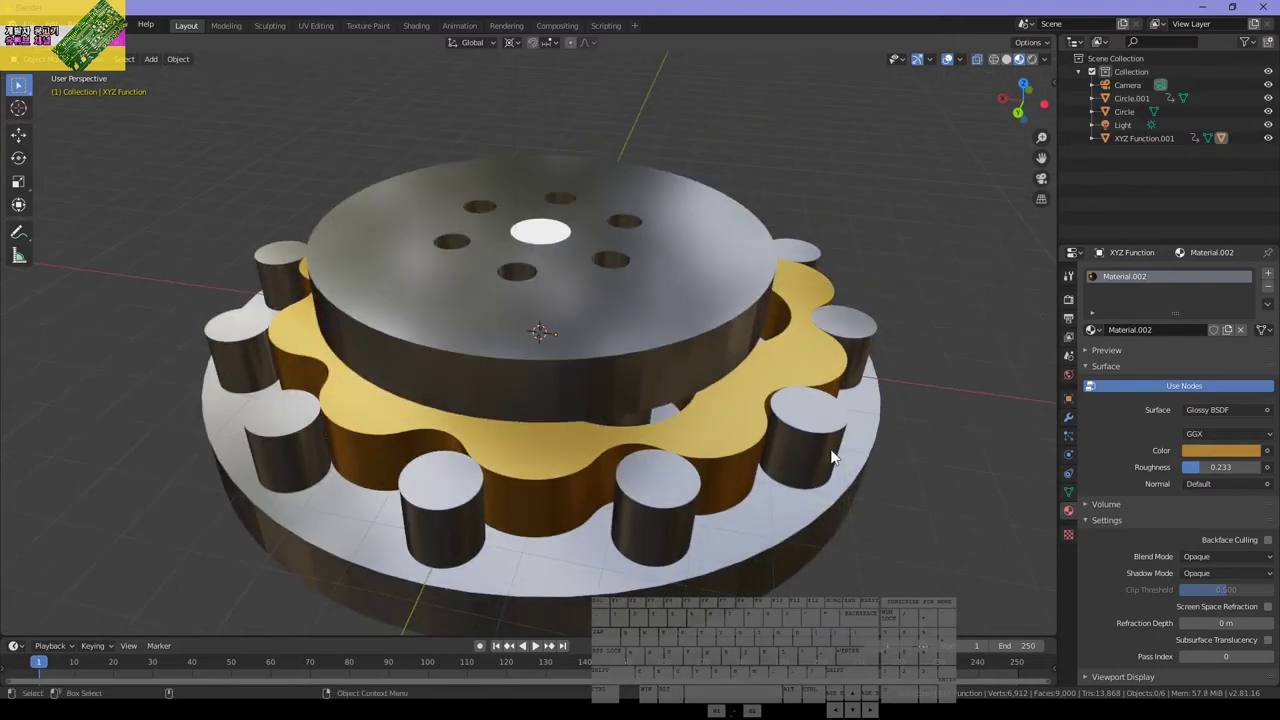
Play the animation with the metal materials, stop it and switch the viewport to rendered shading
key(space)
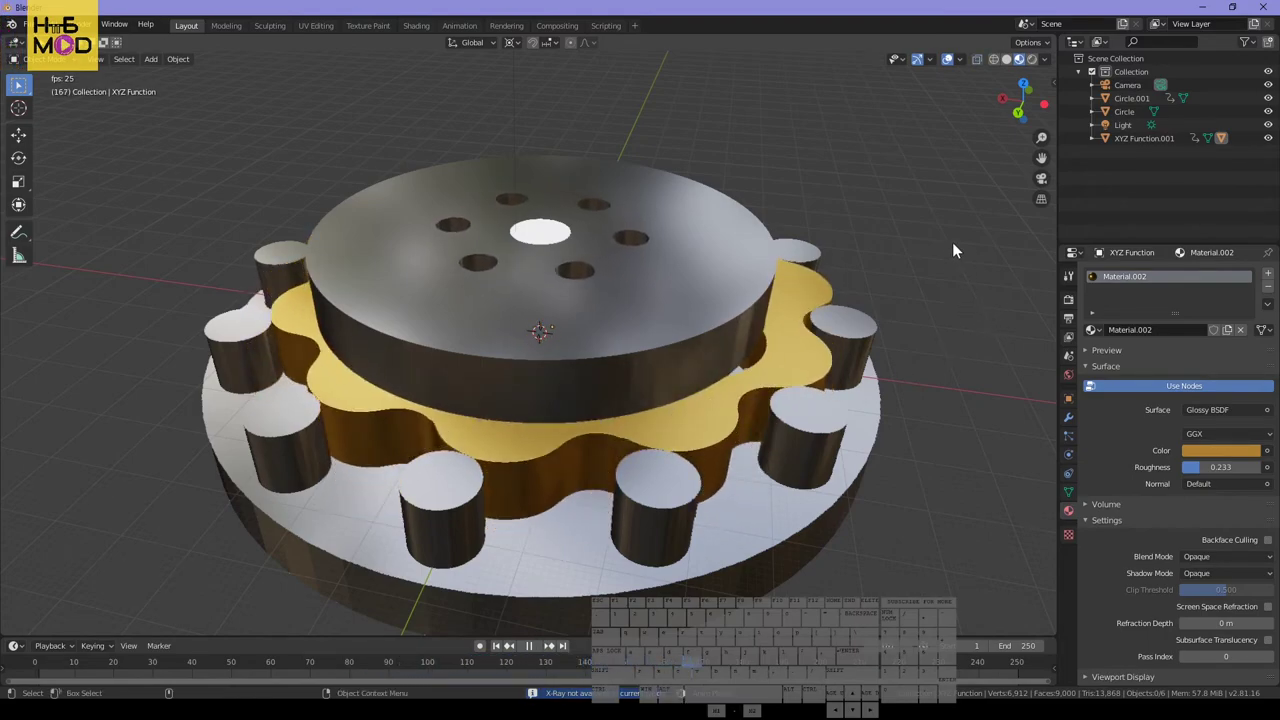
click(529, 645)
click(1032, 59)
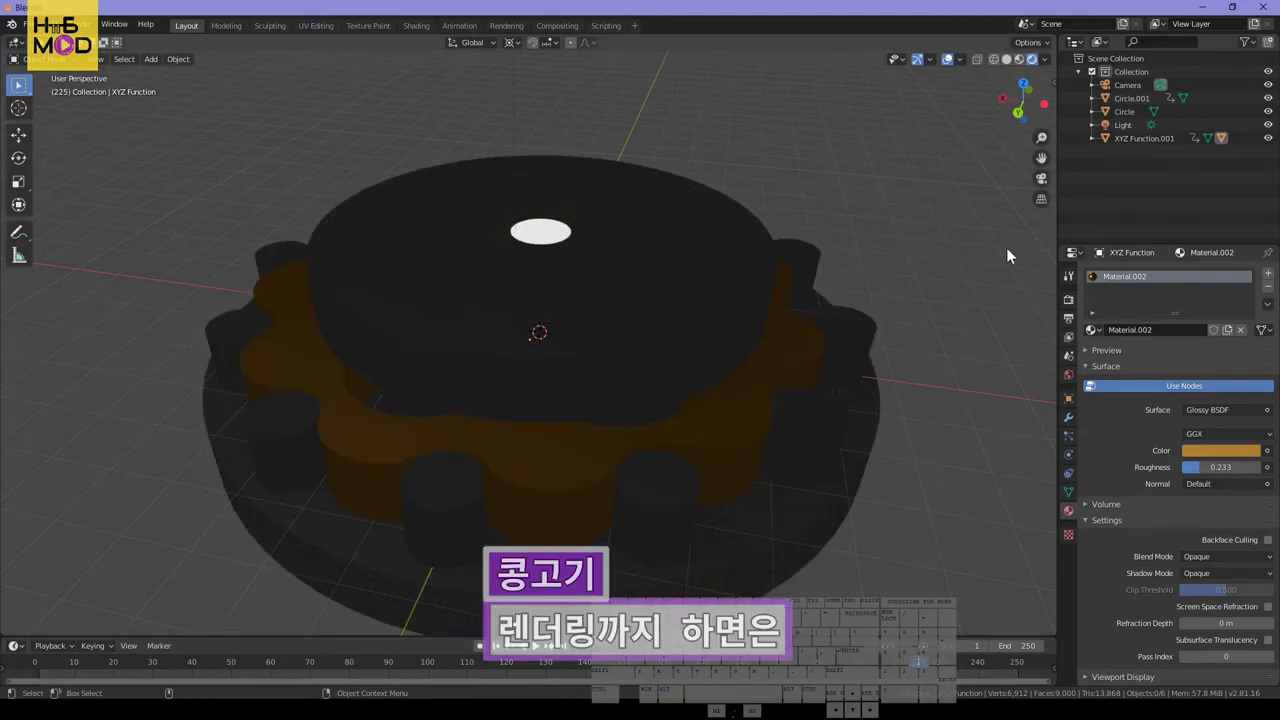
click(1069, 338)
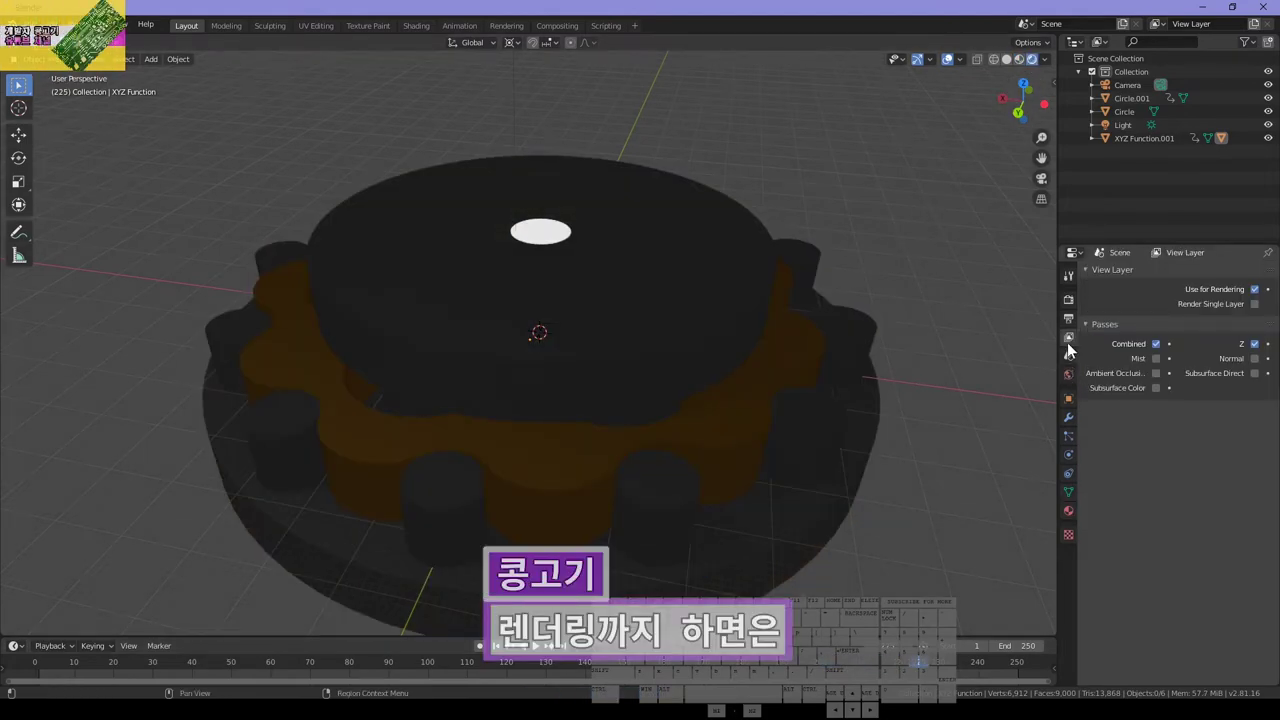
click(1068, 319)
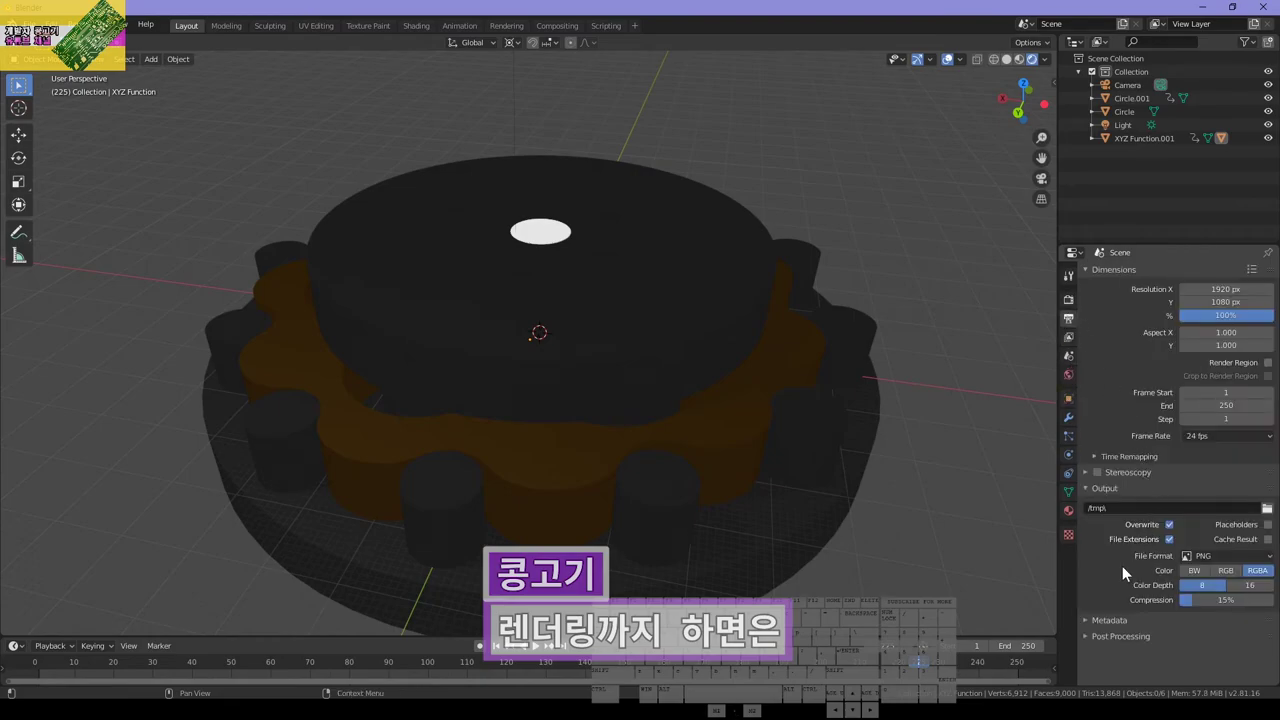
click(1096, 637)
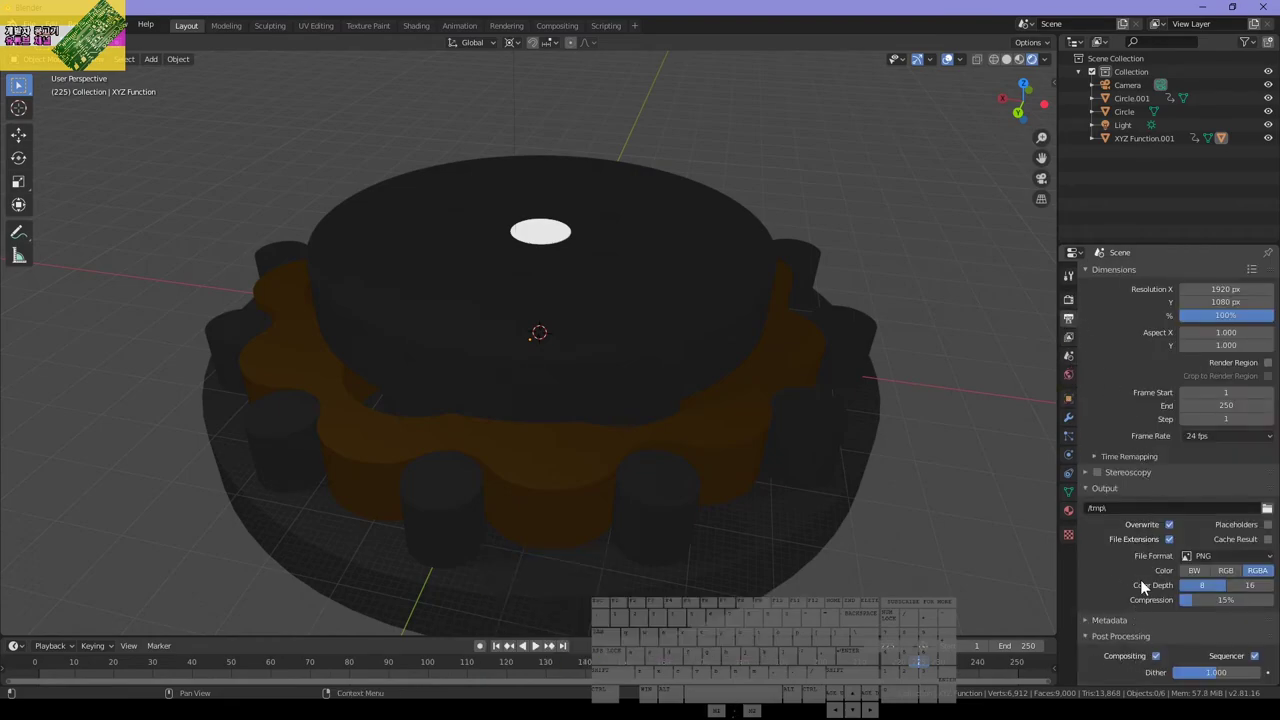
click(1086, 637)
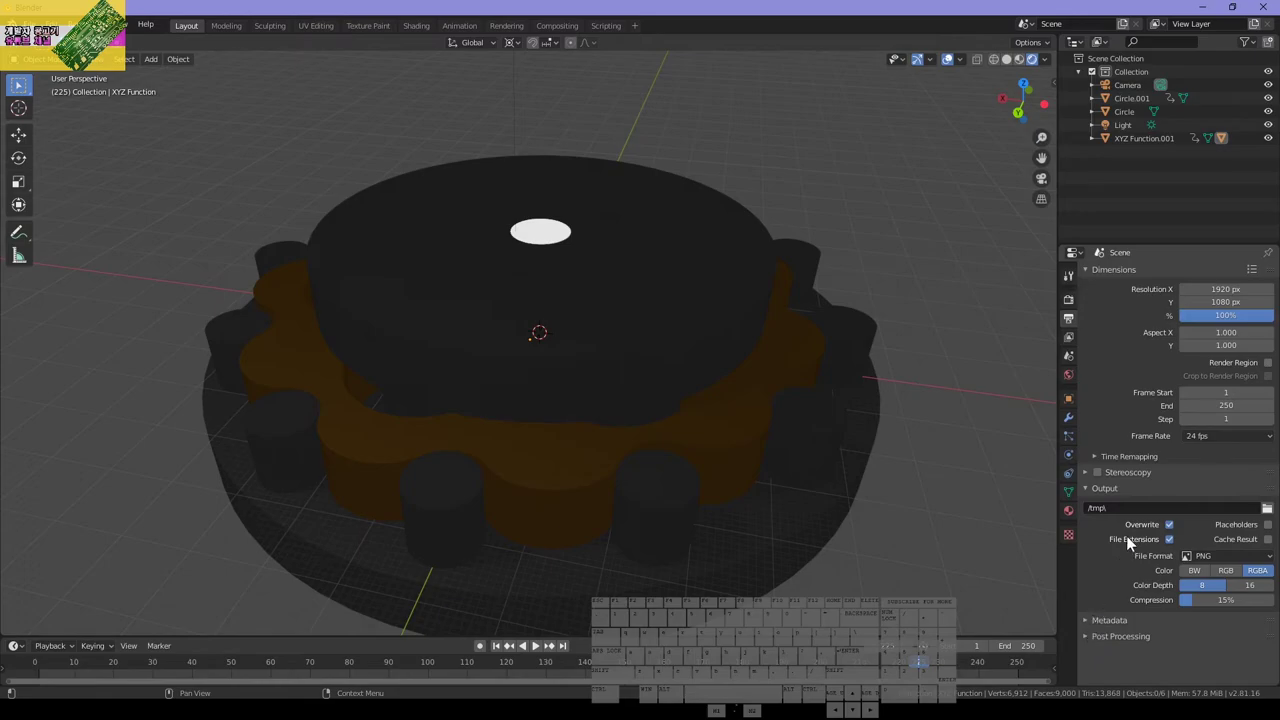
click(1067, 339)
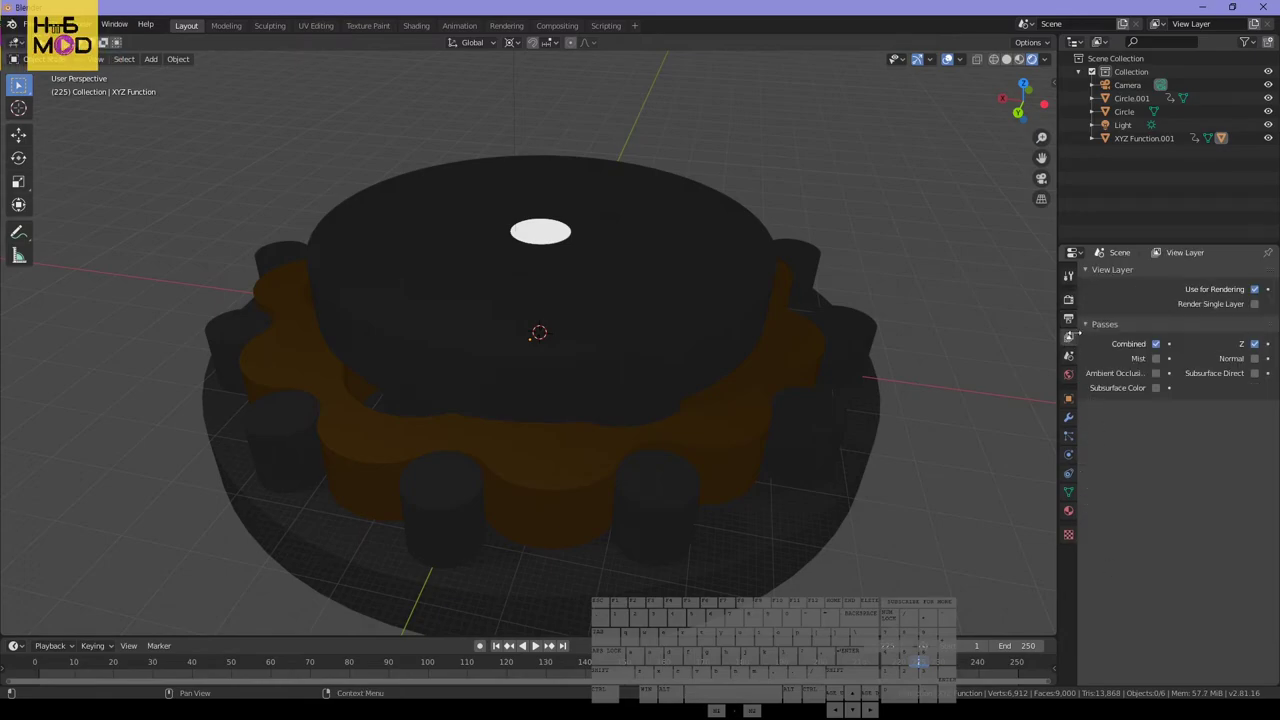
Switch the scene's render engine to Cycles and set its sampling integrator to Branched Path Tracing
click(1067, 299)
click(1205, 274)
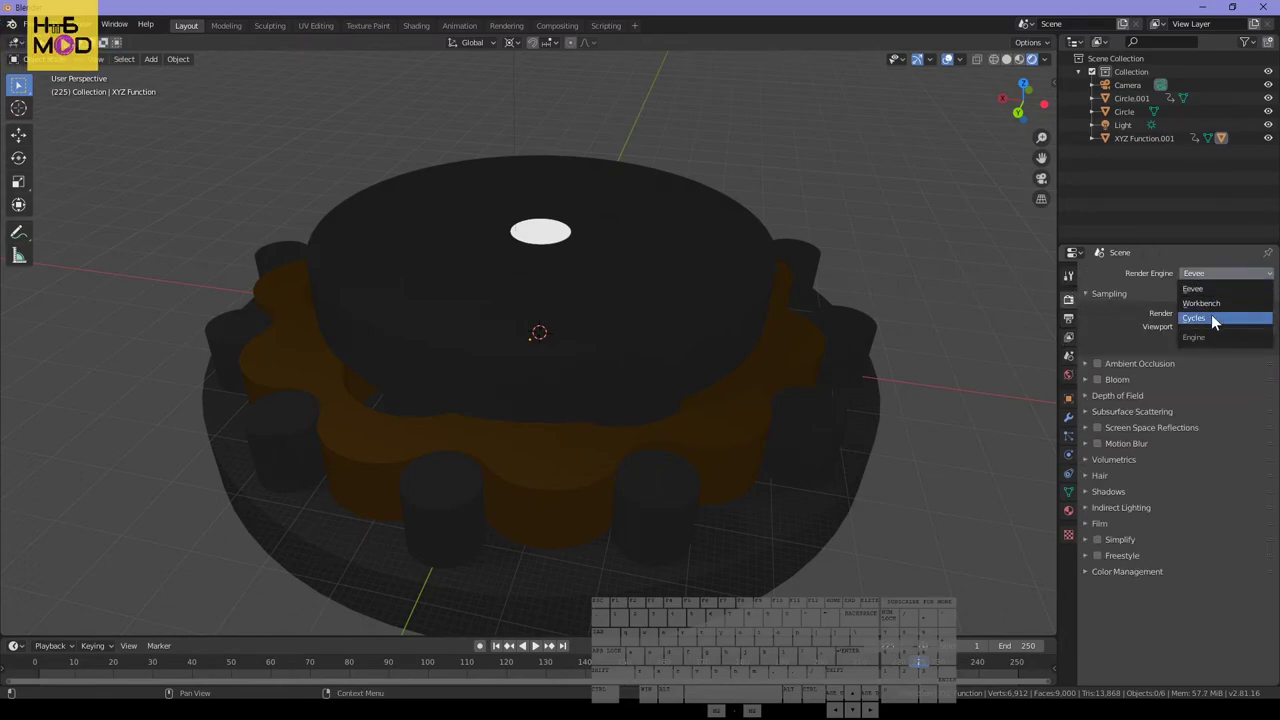
click(1211, 314)
click(1222, 360)
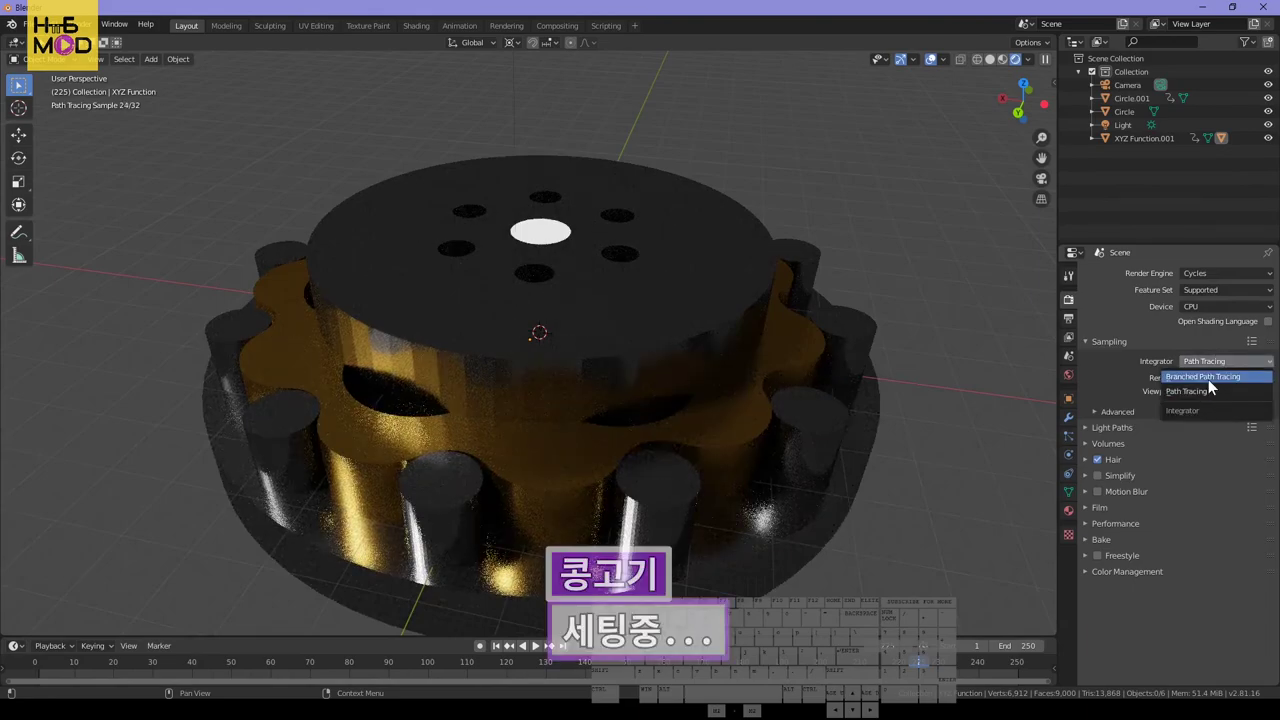
click(1208, 379)
click(1067, 339)
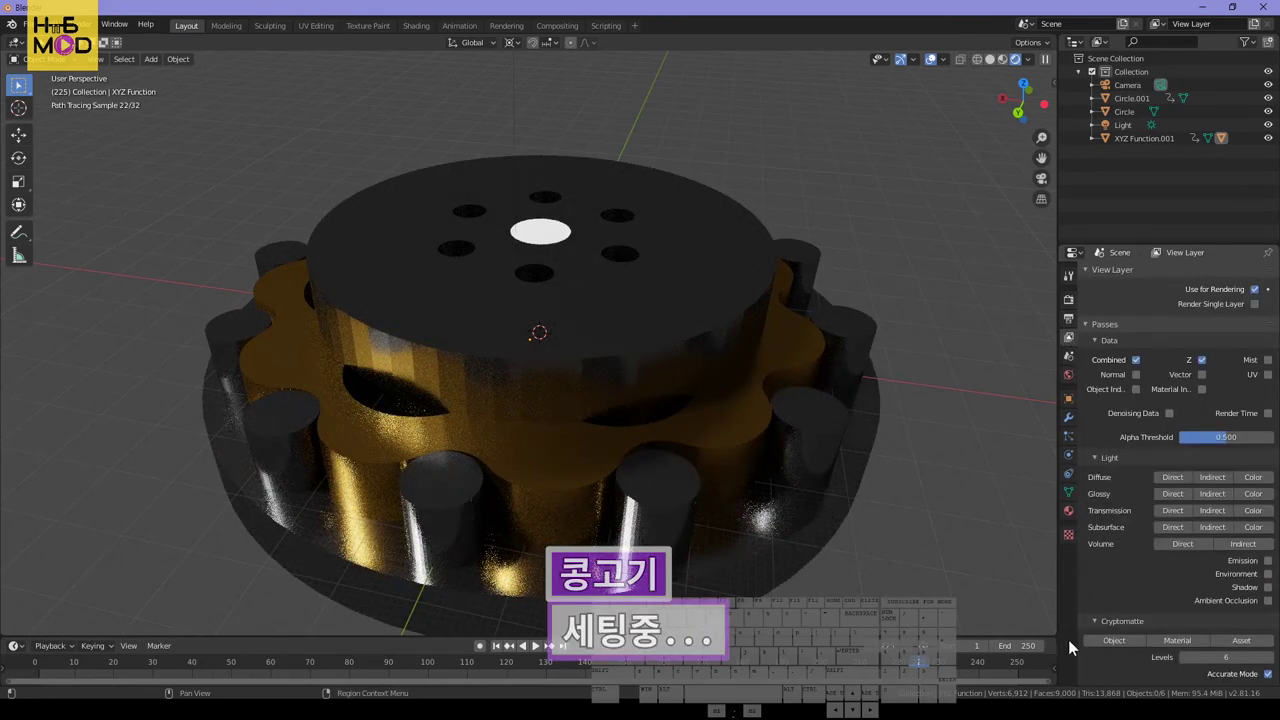
scroll(1087, 571, down, 2)
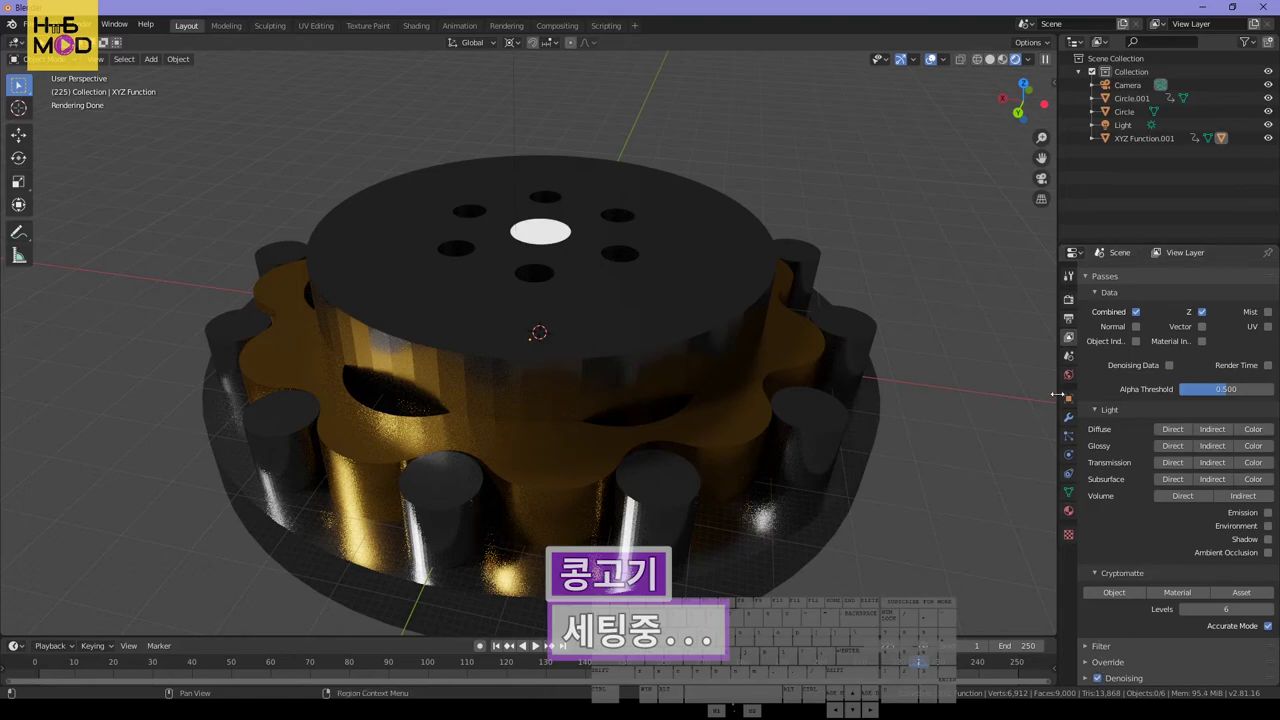
click(1068, 299)
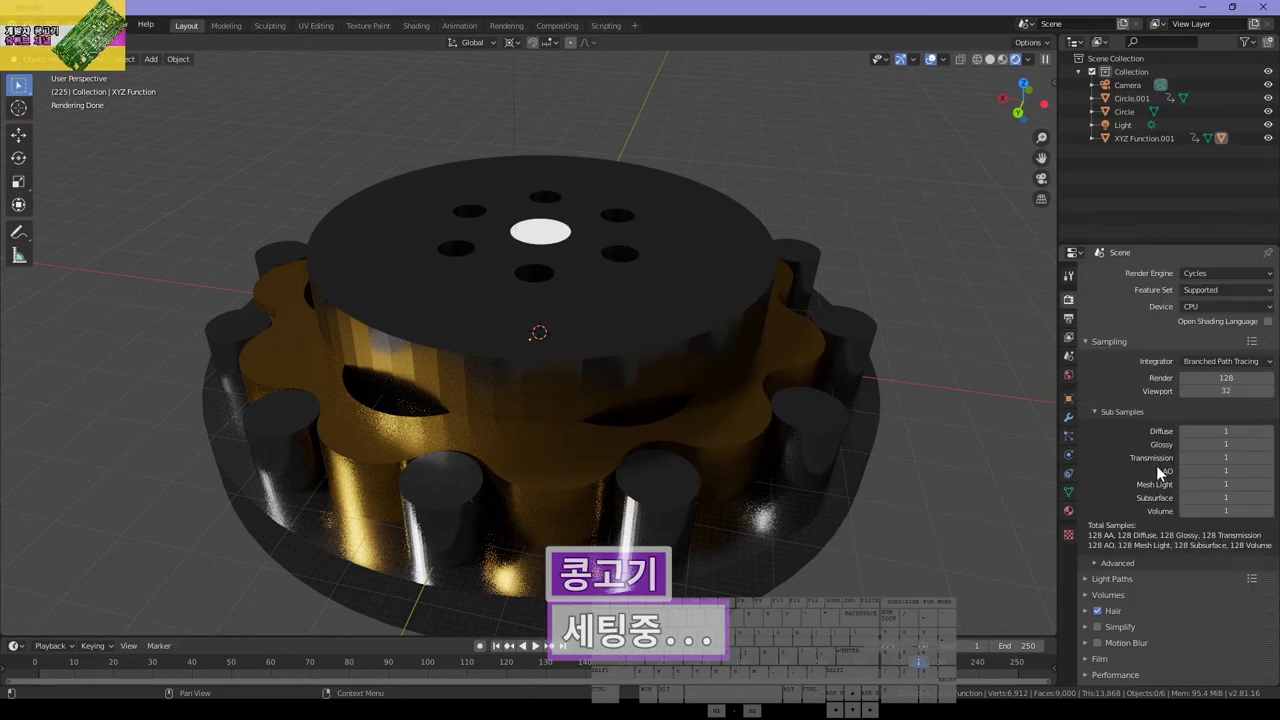
click(1084, 592)
click(1084, 592)
click(1092, 573)
click(1092, 573)
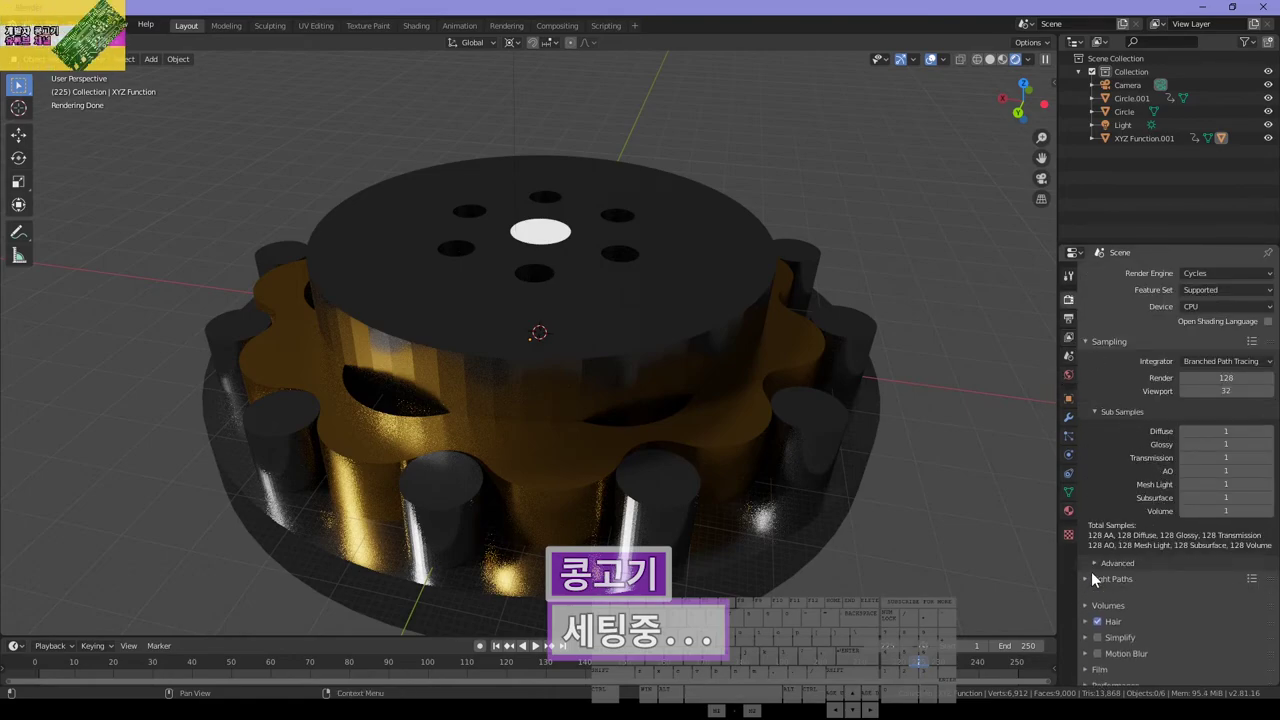
Set the Cycles viewport samples to 256
scroll(1090, 574, down, 2)
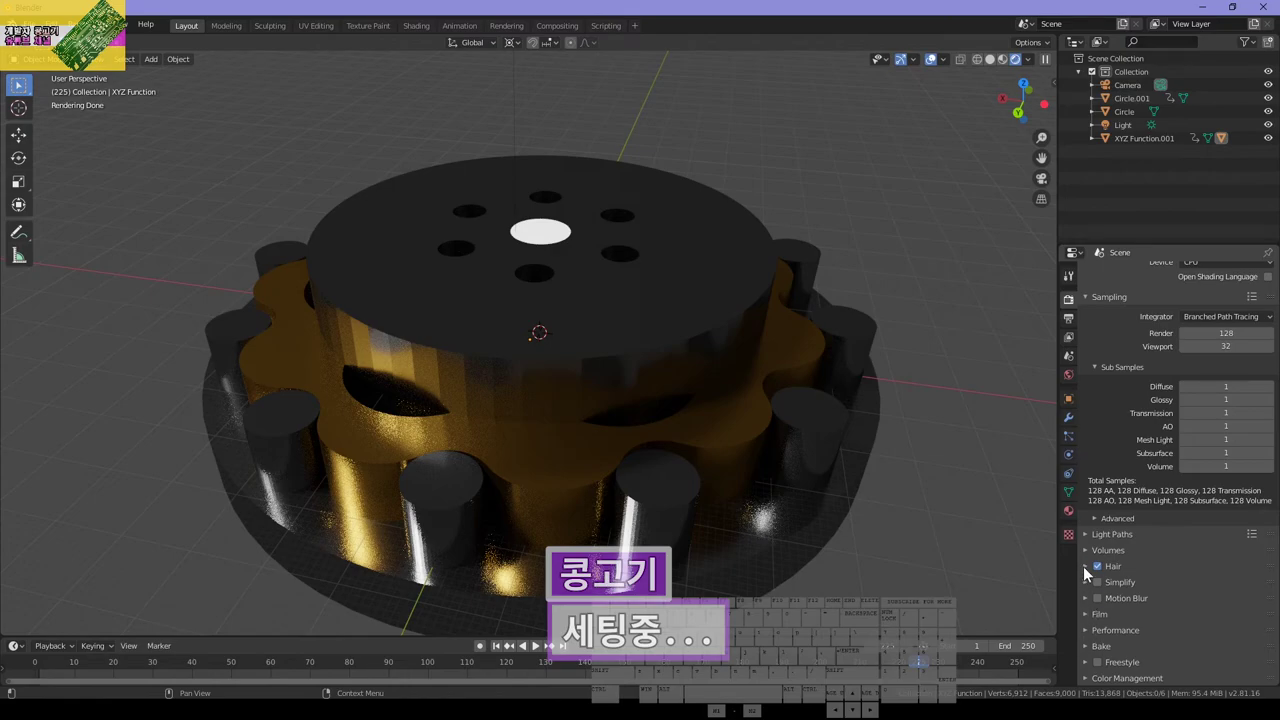
click(1085, 548)
click(1087, 545)
click(1215, 346)
text(256)
key(Return)
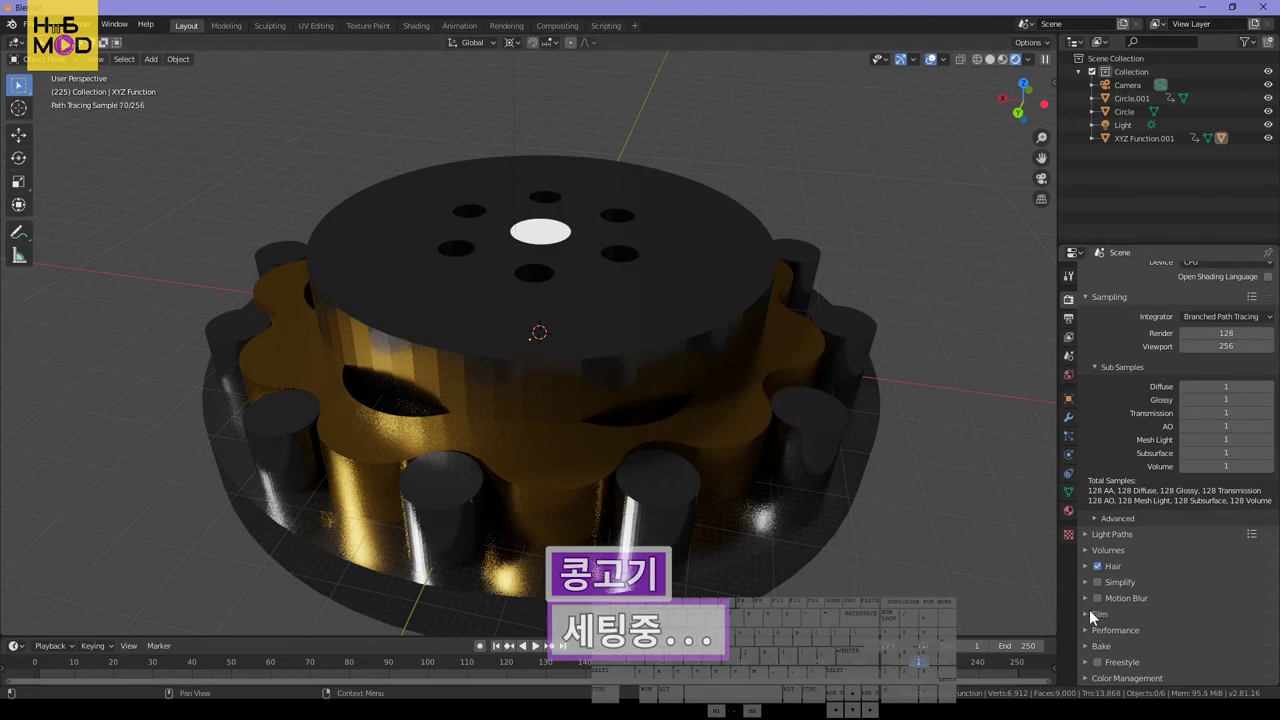
Expand the advanced sampling and light path settings and set the indirect light clamping to 1.00
click(1091, 519)
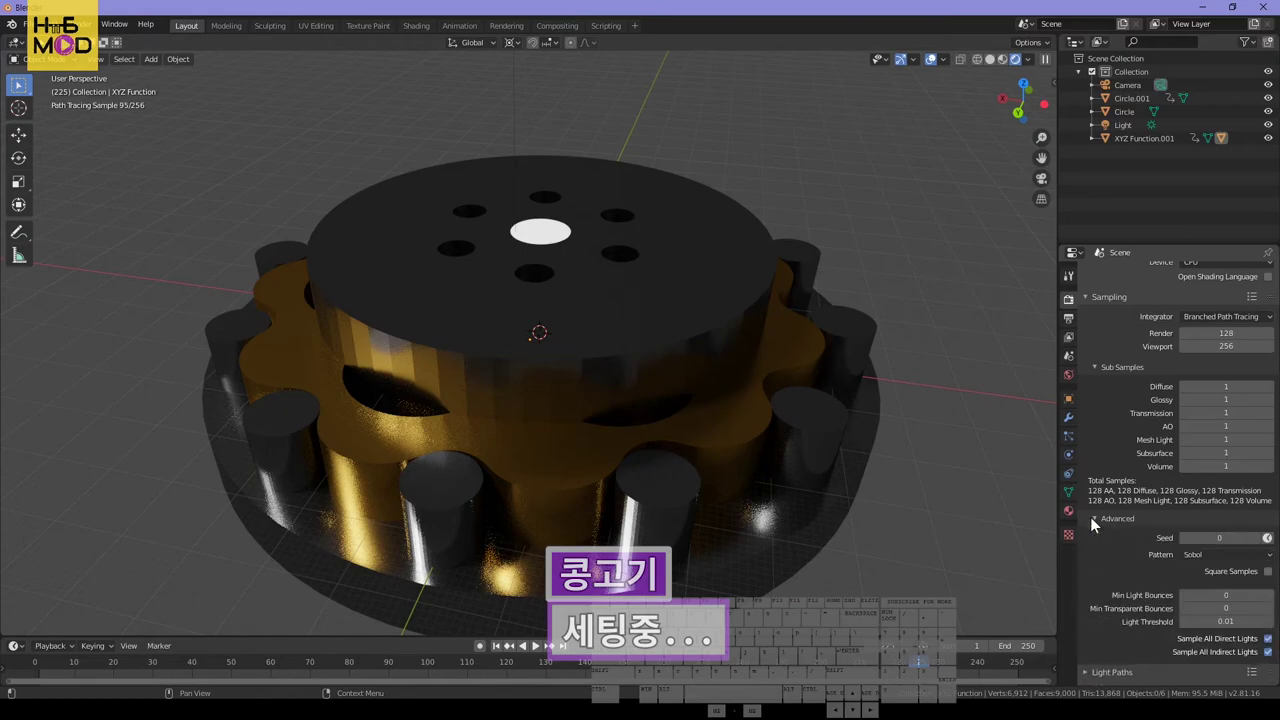
scroll(1100, 531, down, 3)
click(1100, 566)
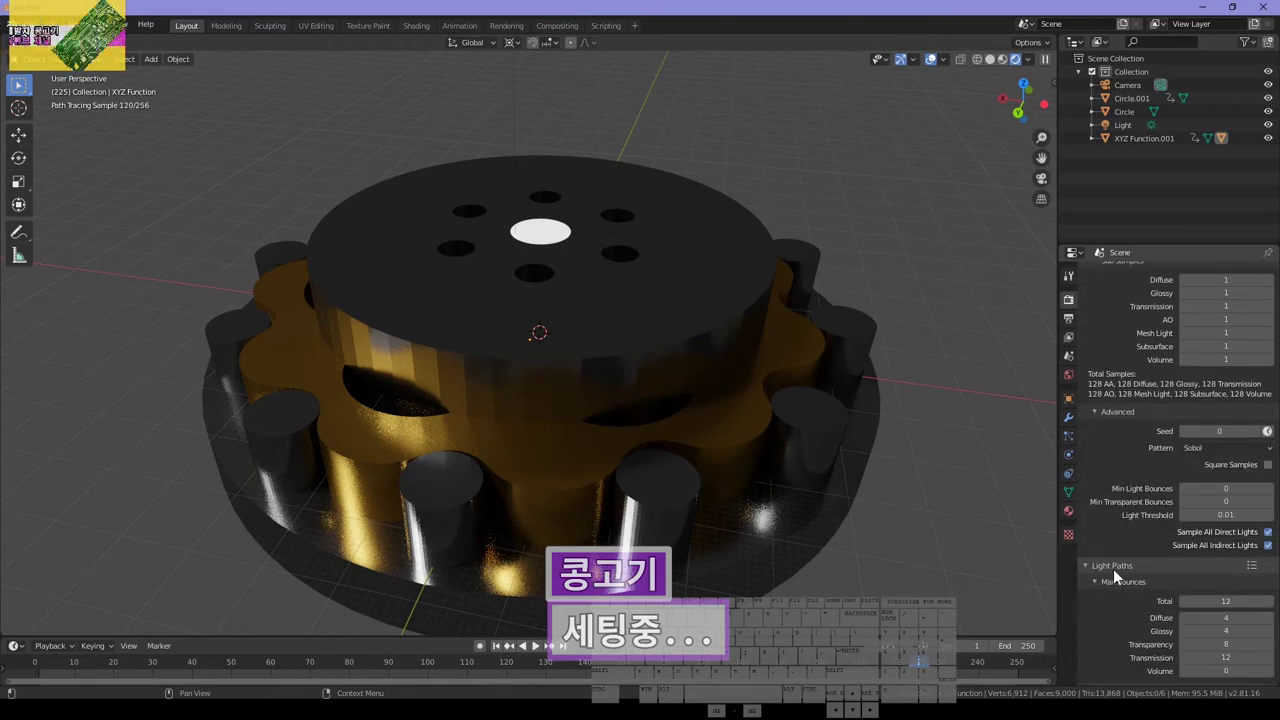
scroll(1115, 580, down, 4)
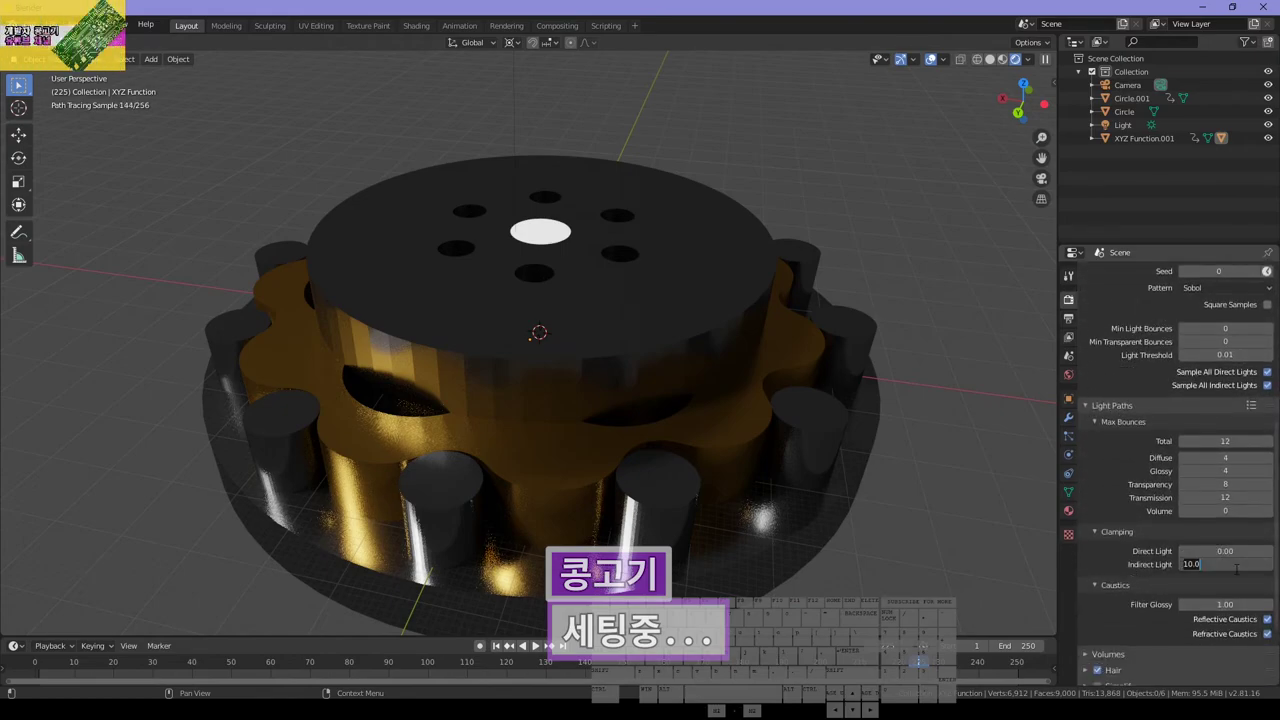
key(Return)
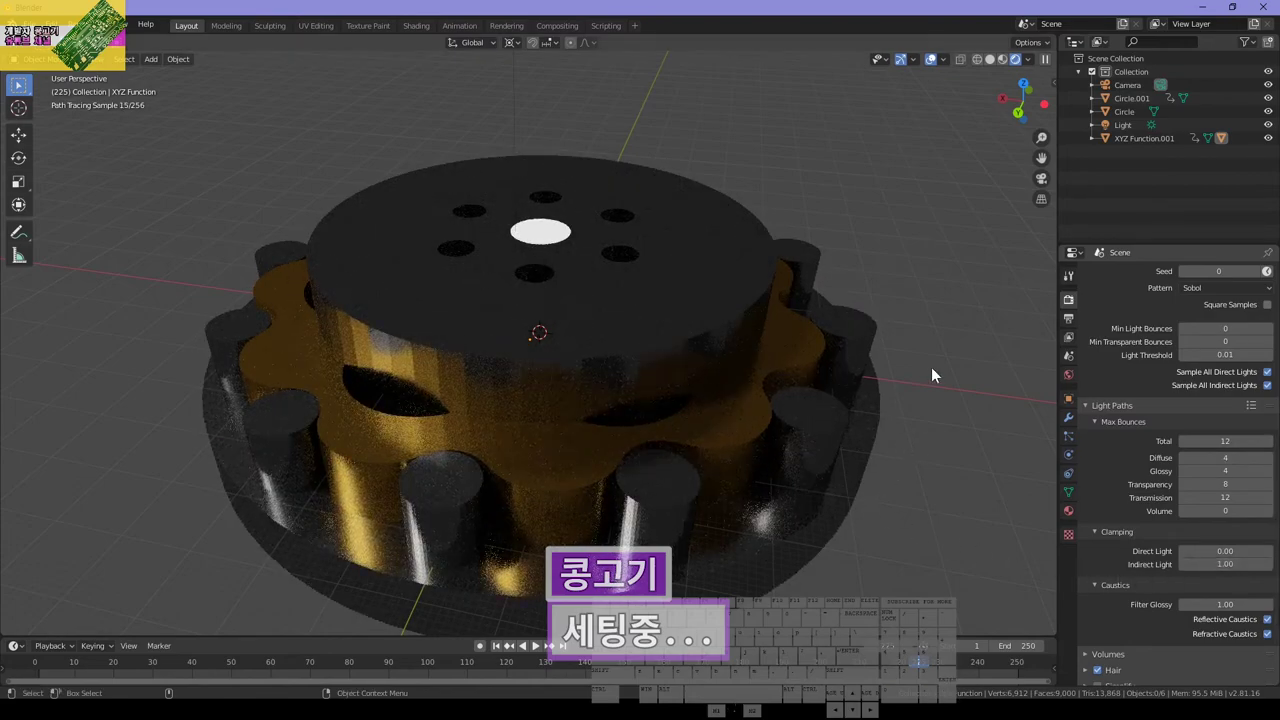
Select the light above the cycloidal drive
scroll(928, 298, down, 4)
scroll(700, 289, up, 1)
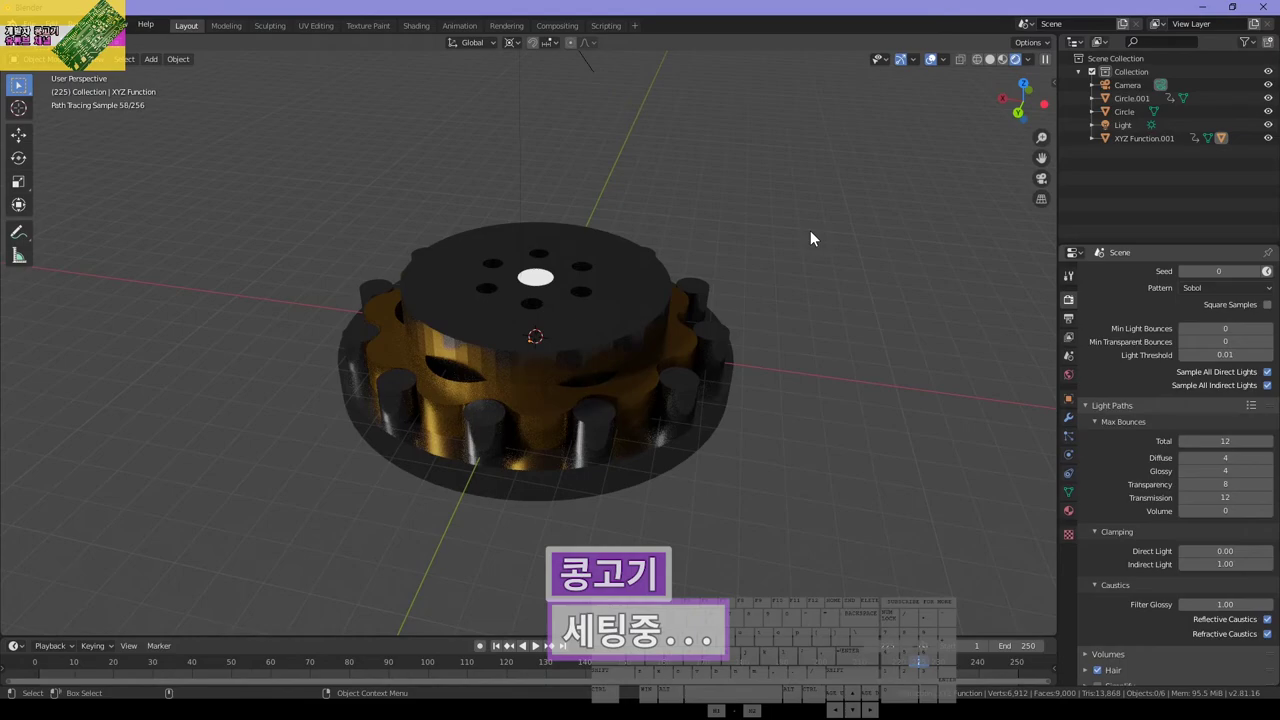
scroll(810, 238, down, 2)
click(524, 97)
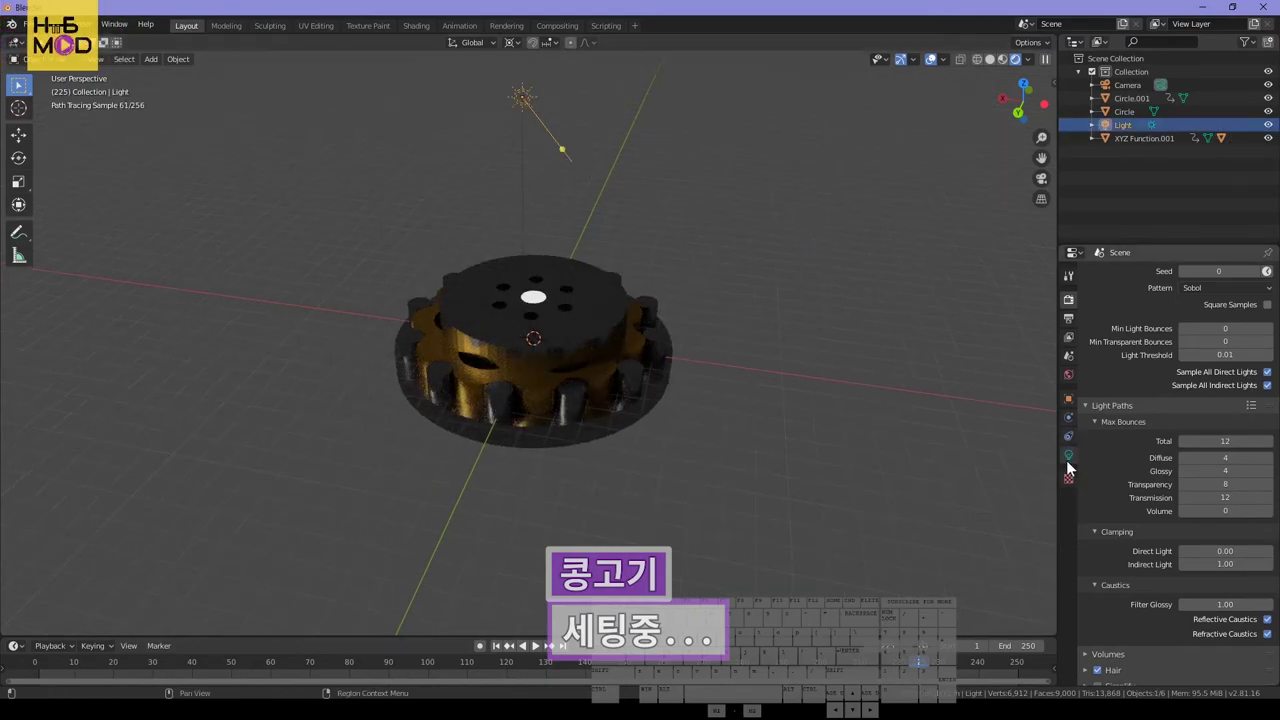